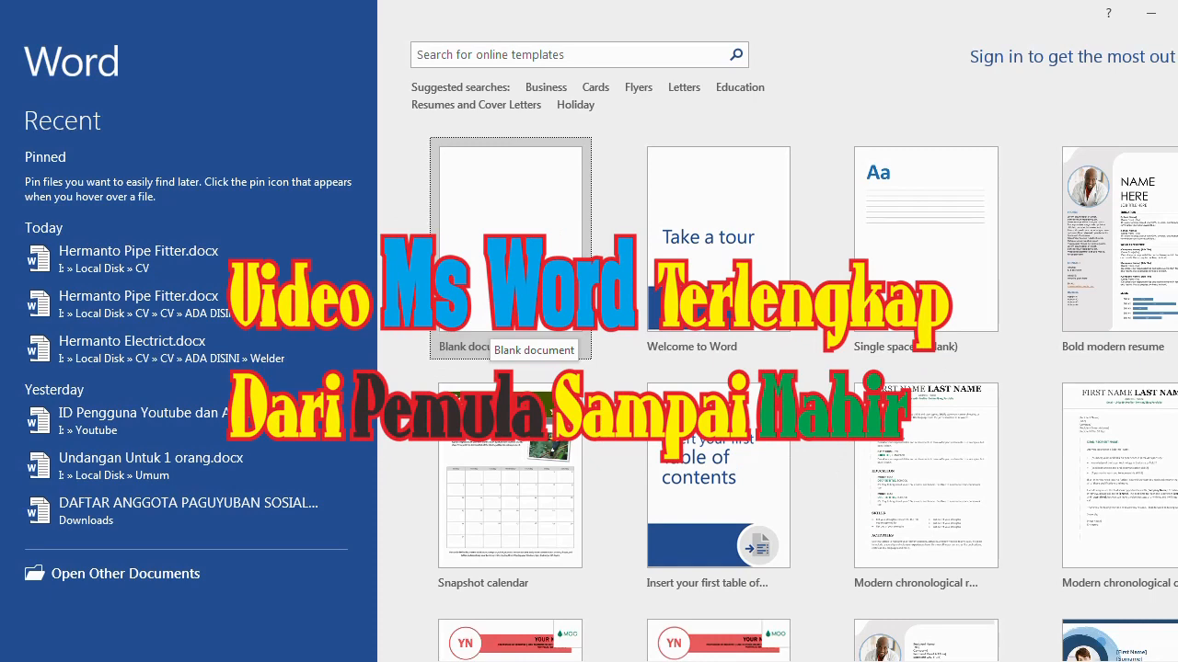
Step: Start a new blank Word document
left_click(525, 343)
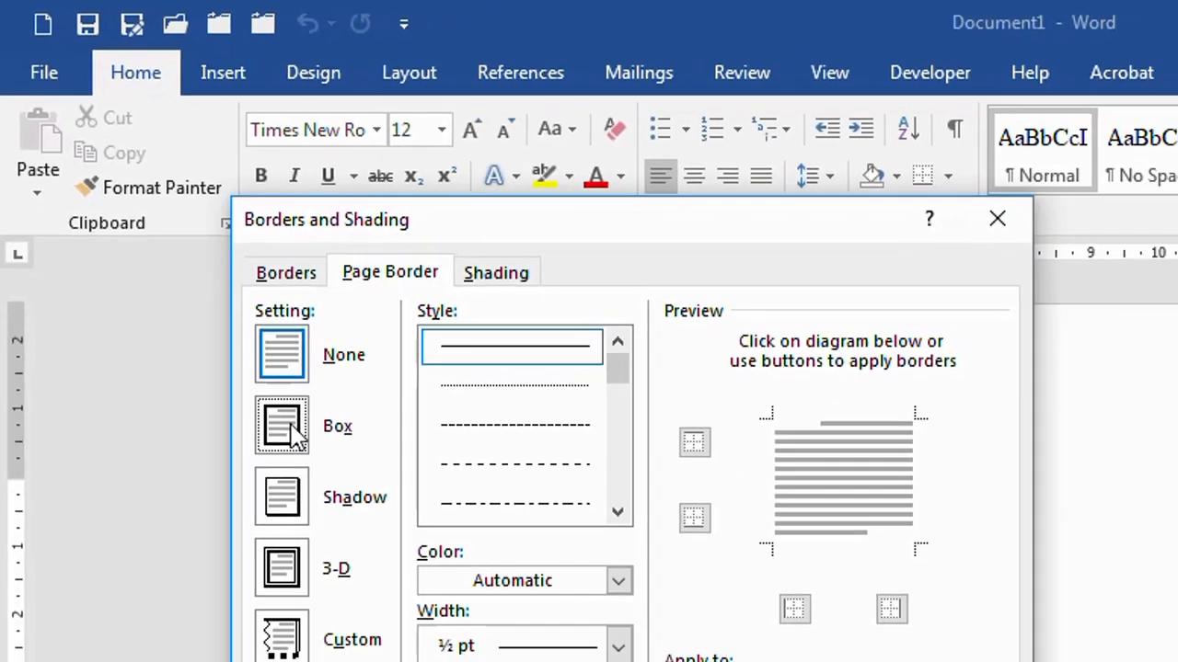
Step: Choose a Box page border with a dashed line style
left_click(293, 436)
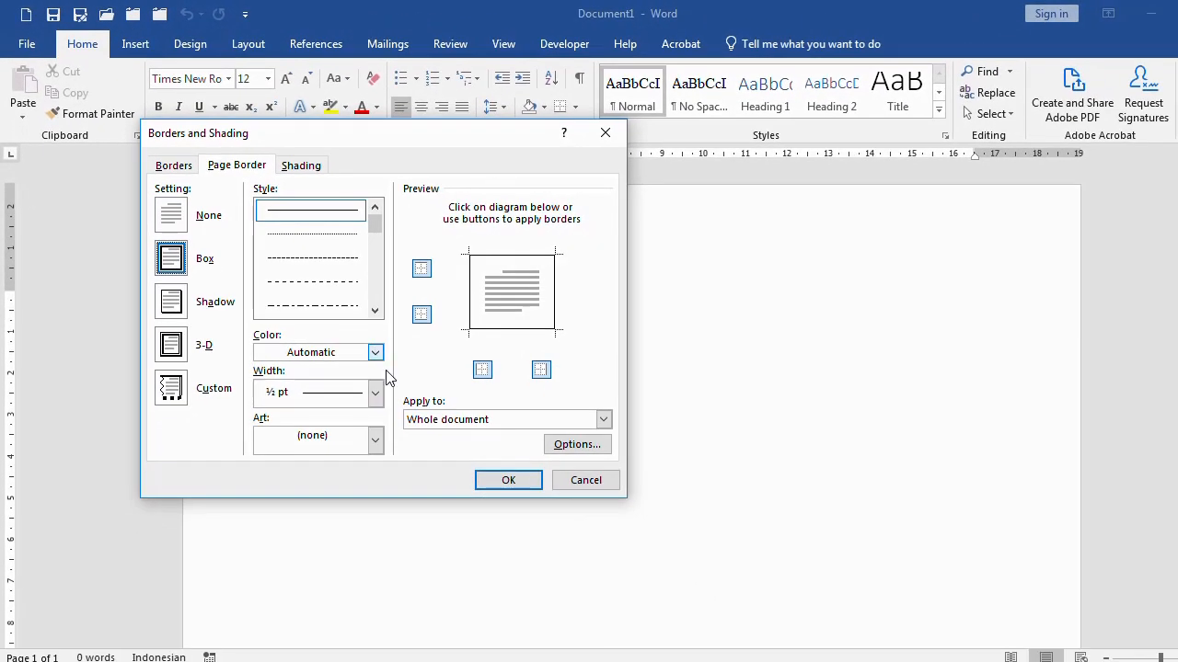
left_click(344, 268)
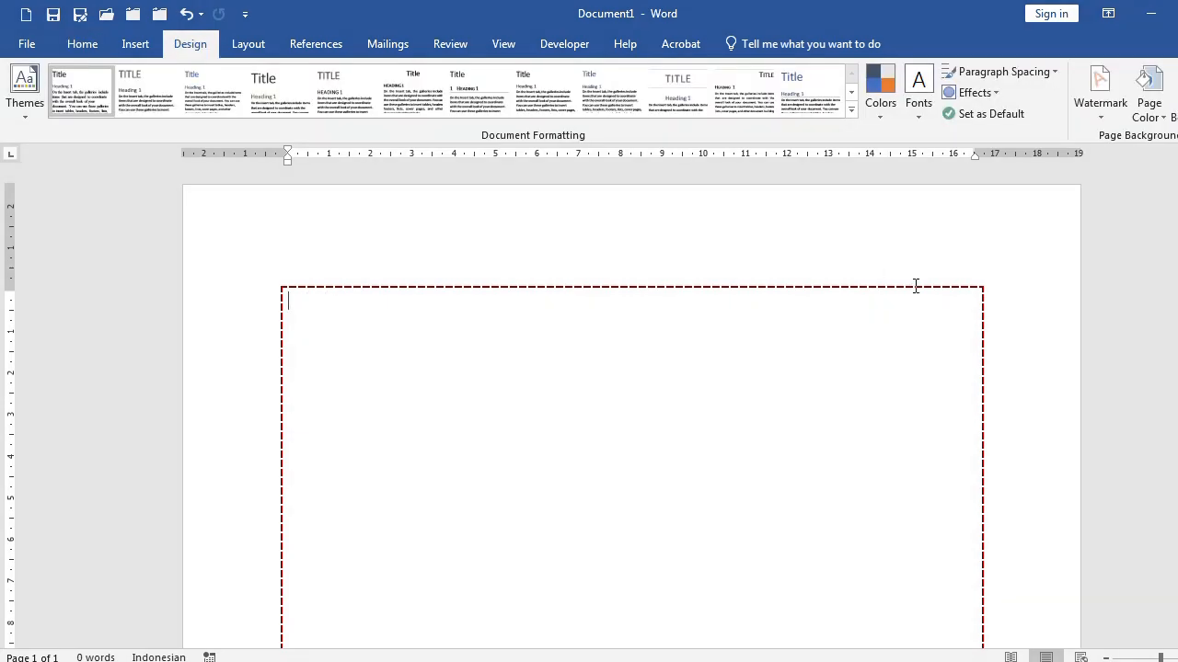
Step: Apply the light peach swatch as the page colour
left_click(1151, 114)
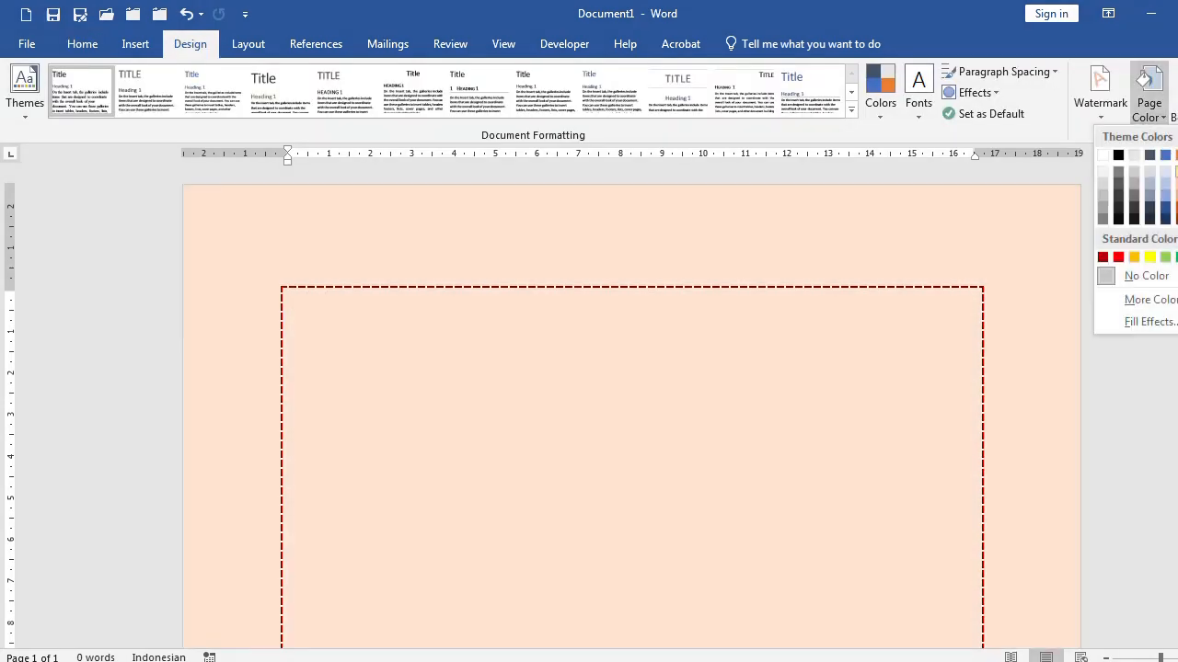
left_click(1177, 172)
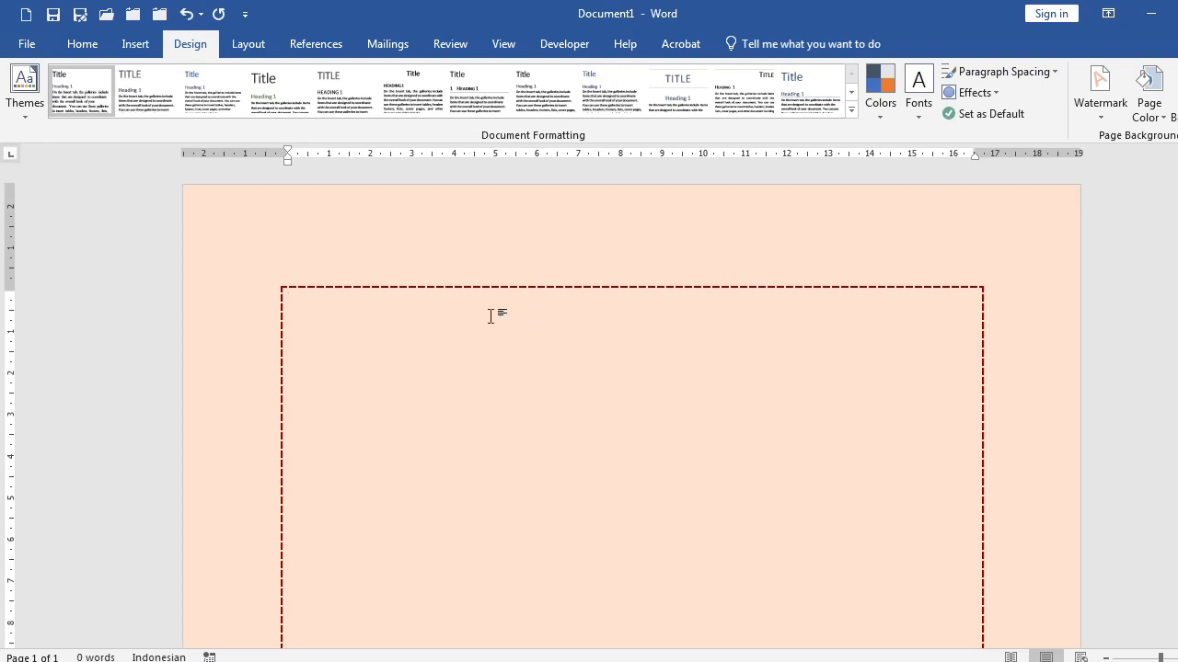
scroll(491, 316, "down", 8)
scroll(334, 322, "up", 3)
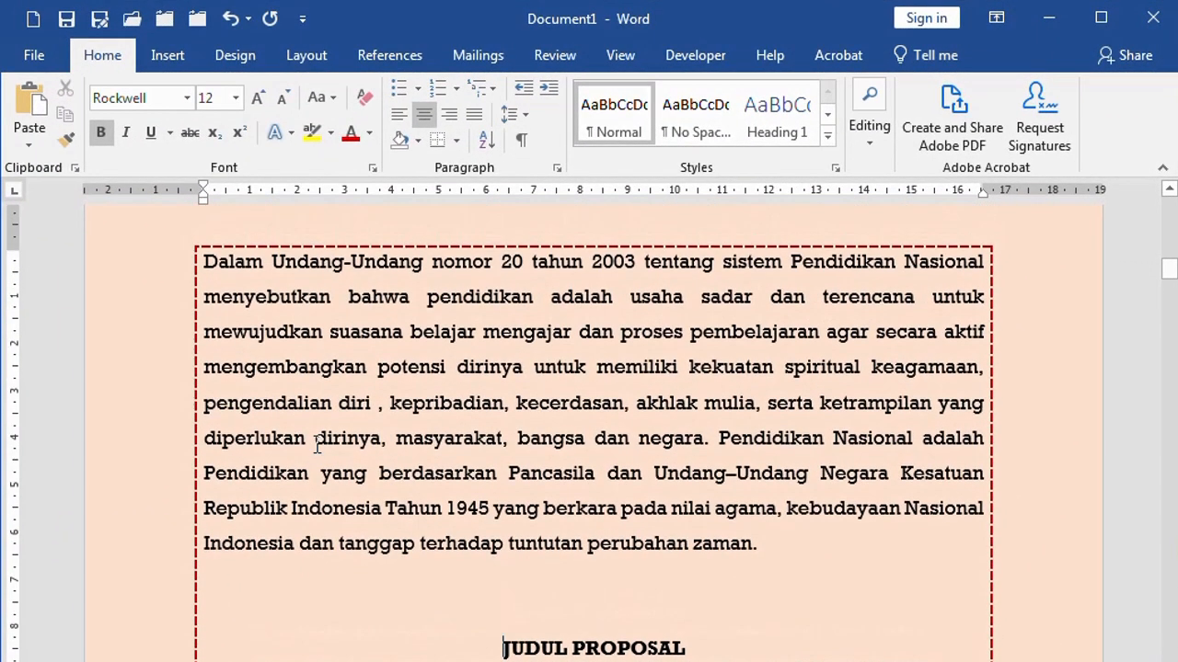
Step: Select the whole opening paragraph
left_click(218, 271)
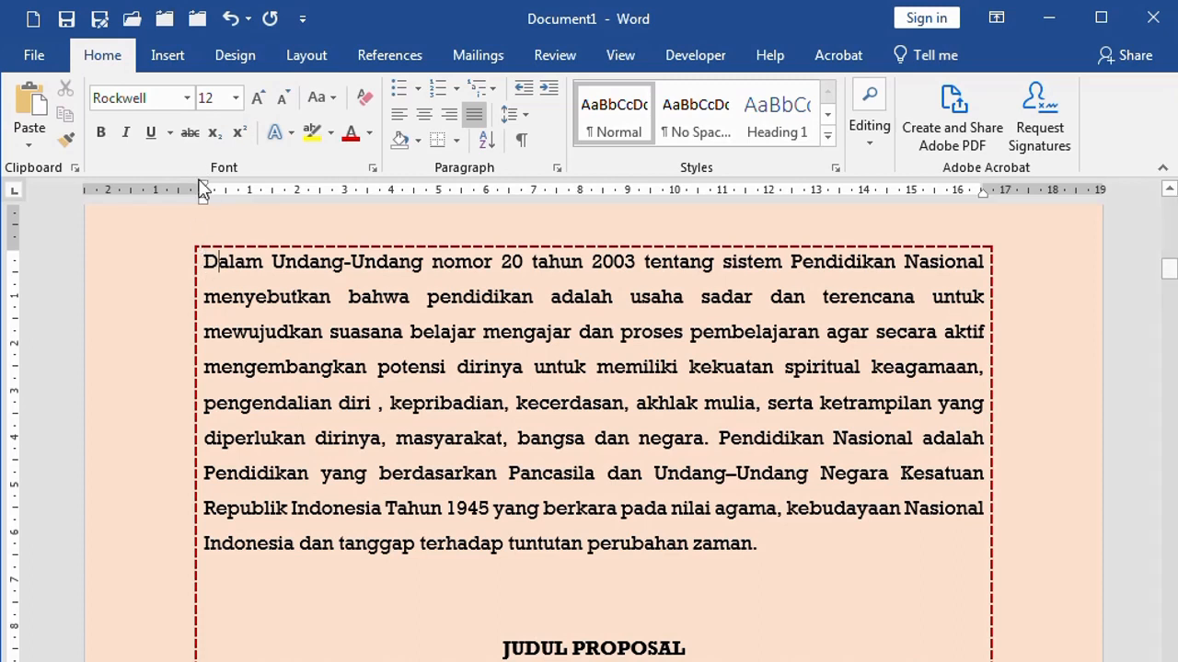
left_click_drag(205, 262, 763, 542)
scroll(599, 521, "down", 5)
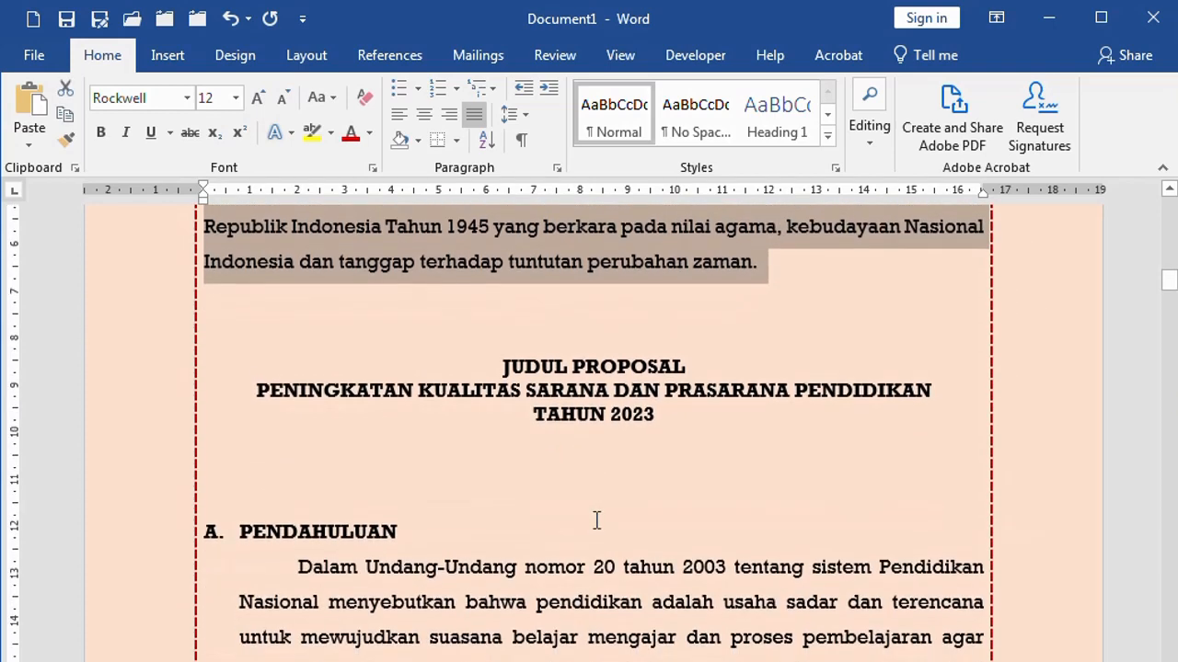
Step: Select the three proposal title lines and align them left, centre, then right
left_click(494, 244)
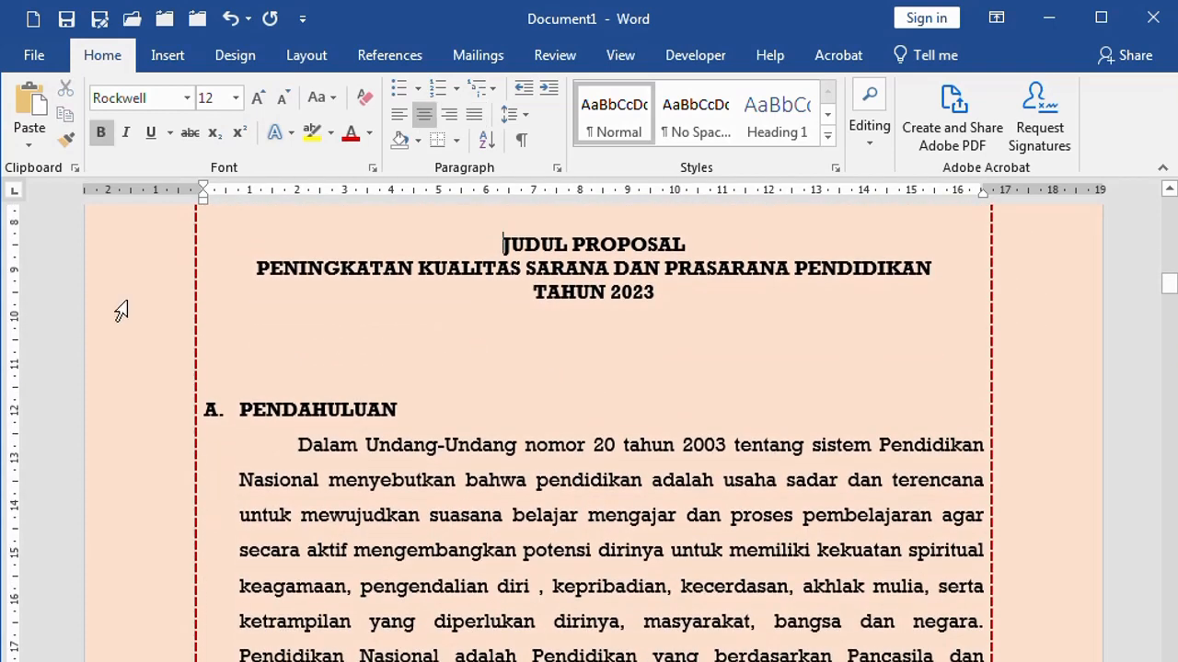
left_click_drag(125, 243, 124, 304)
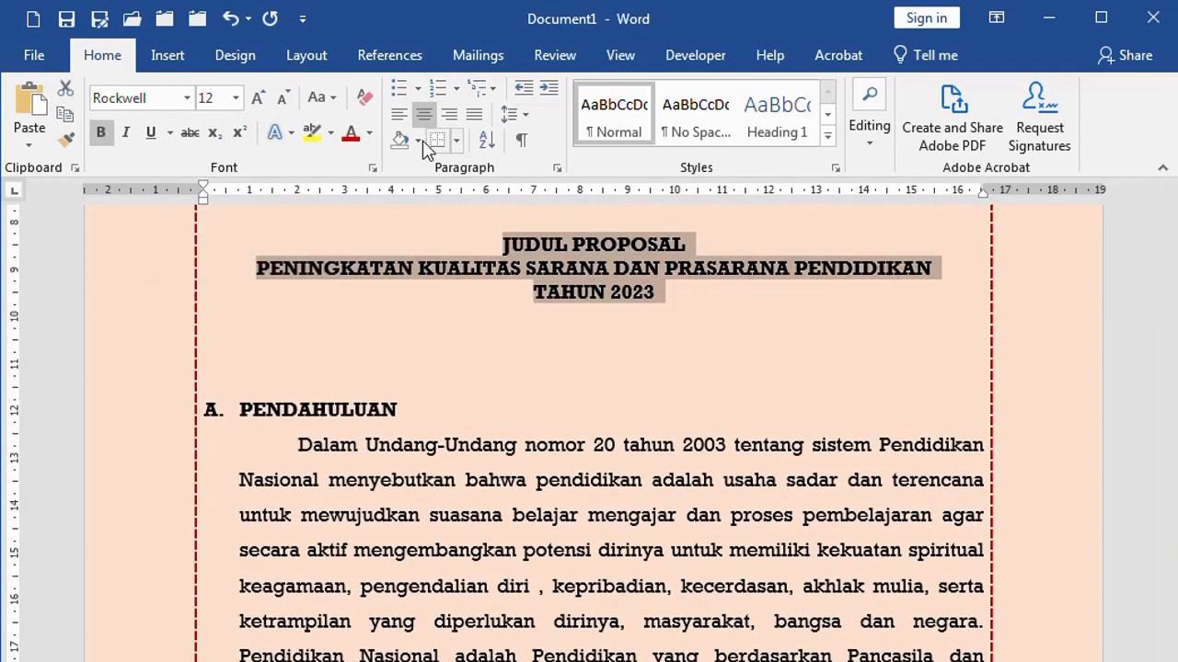
left_click(399, 114)
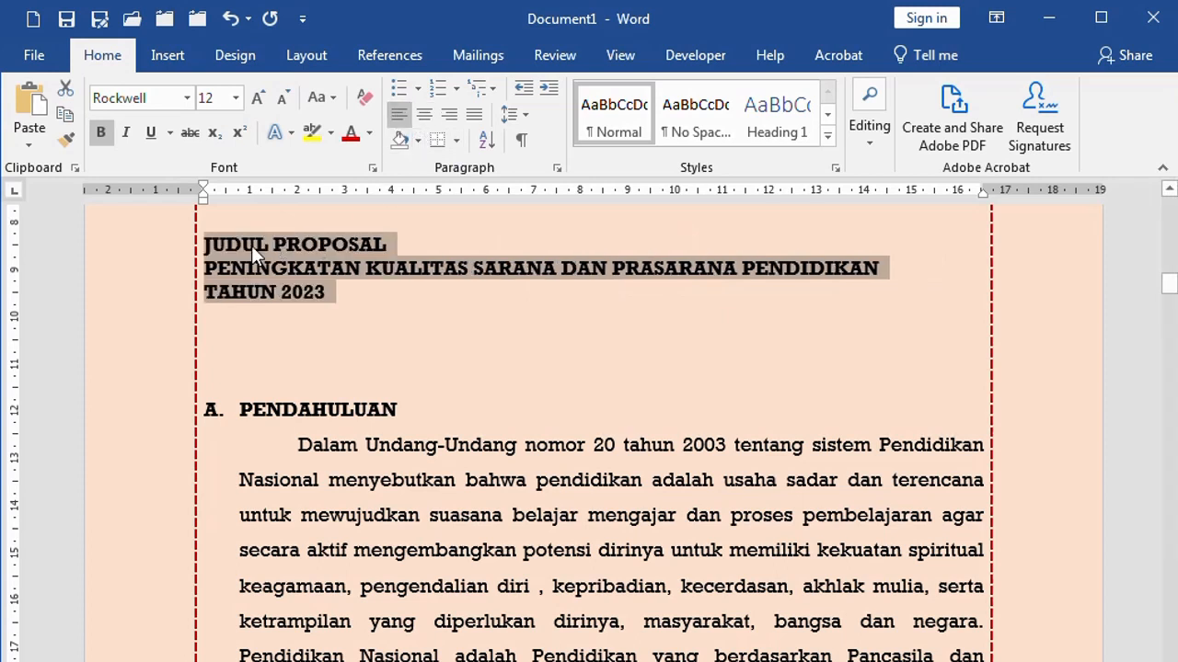
left_click(426, 117)
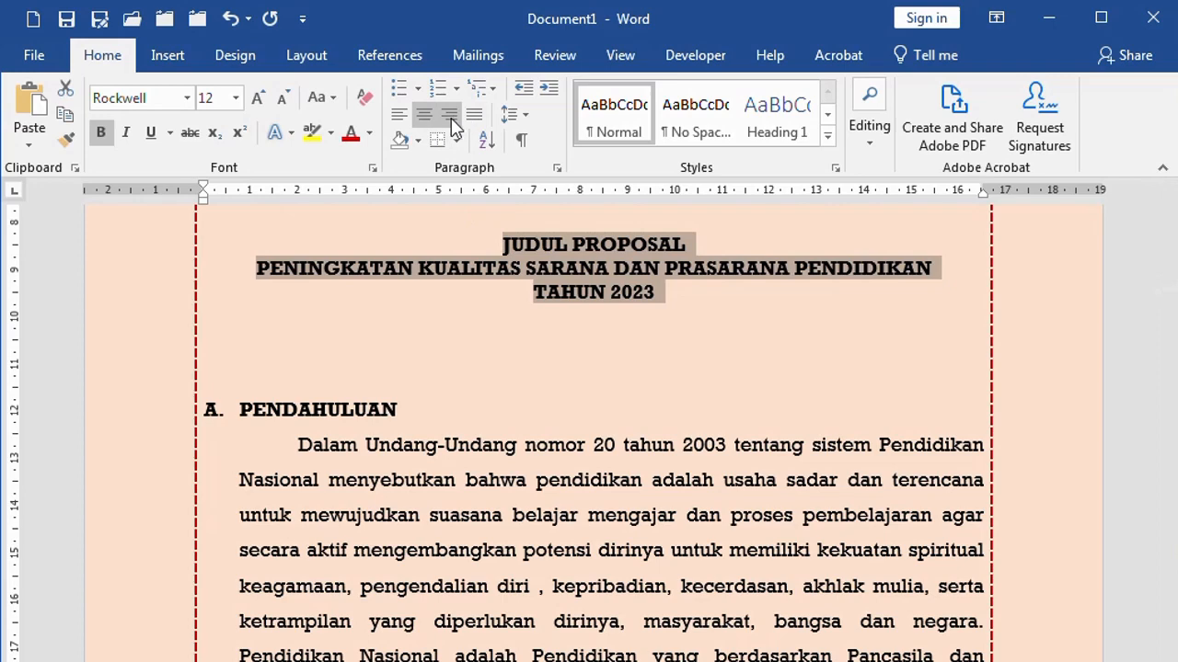
left_click(448, 115)
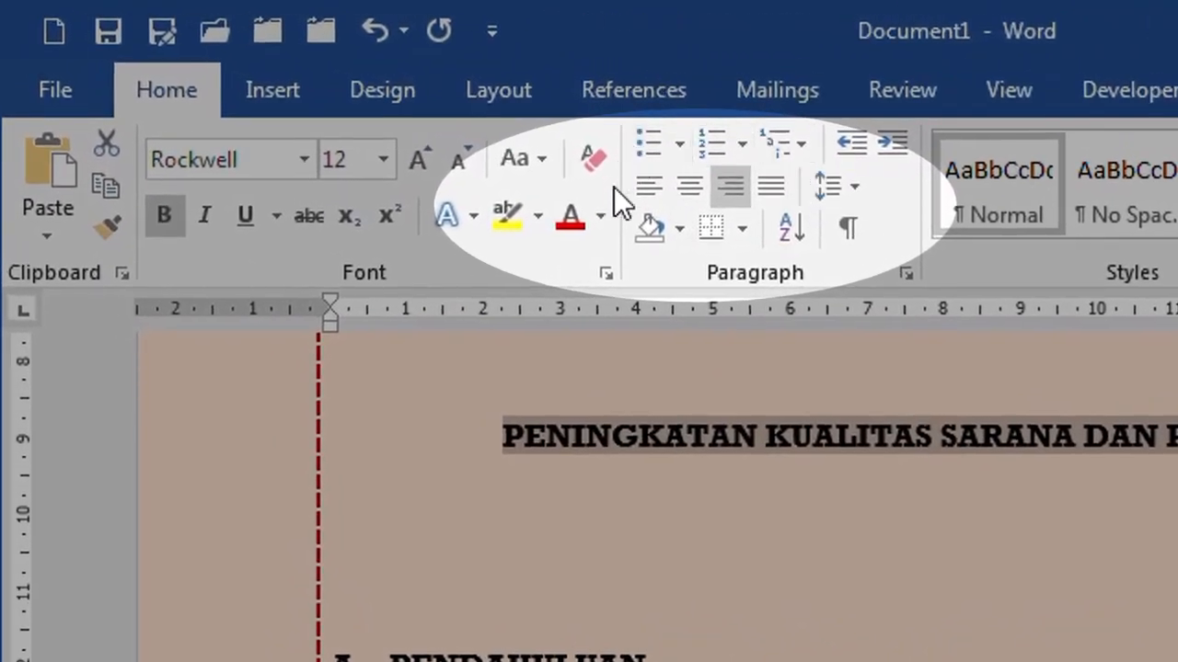
scroll(828, 515, "up", 7)
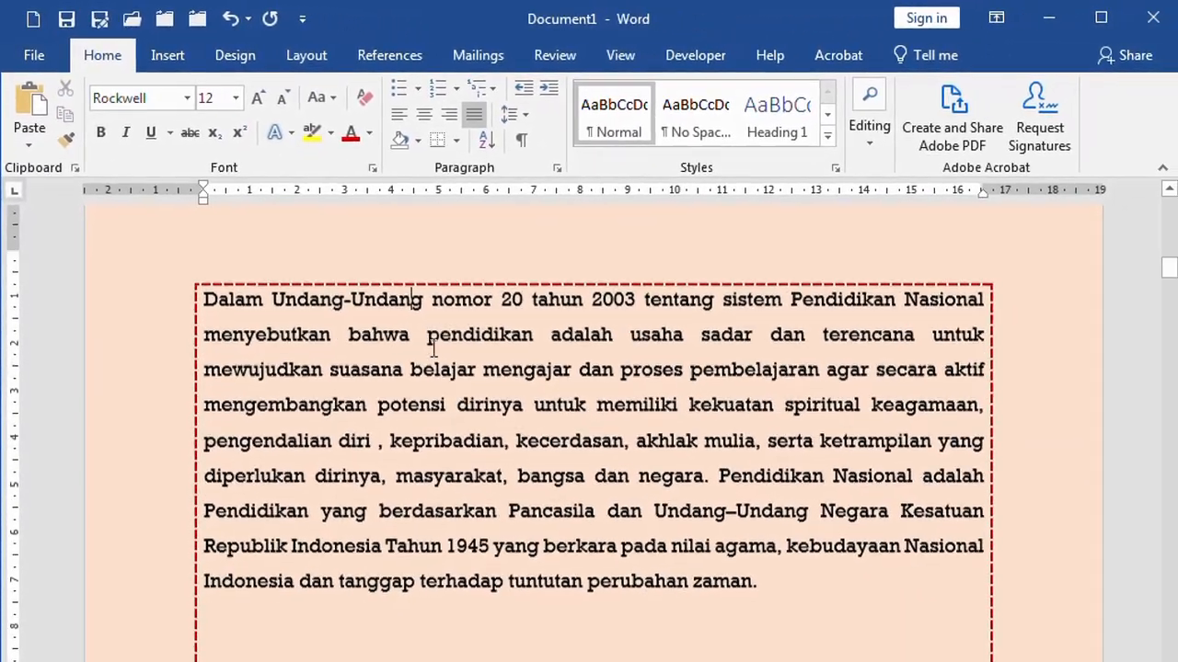
scroll(532, 424, "down", 1)
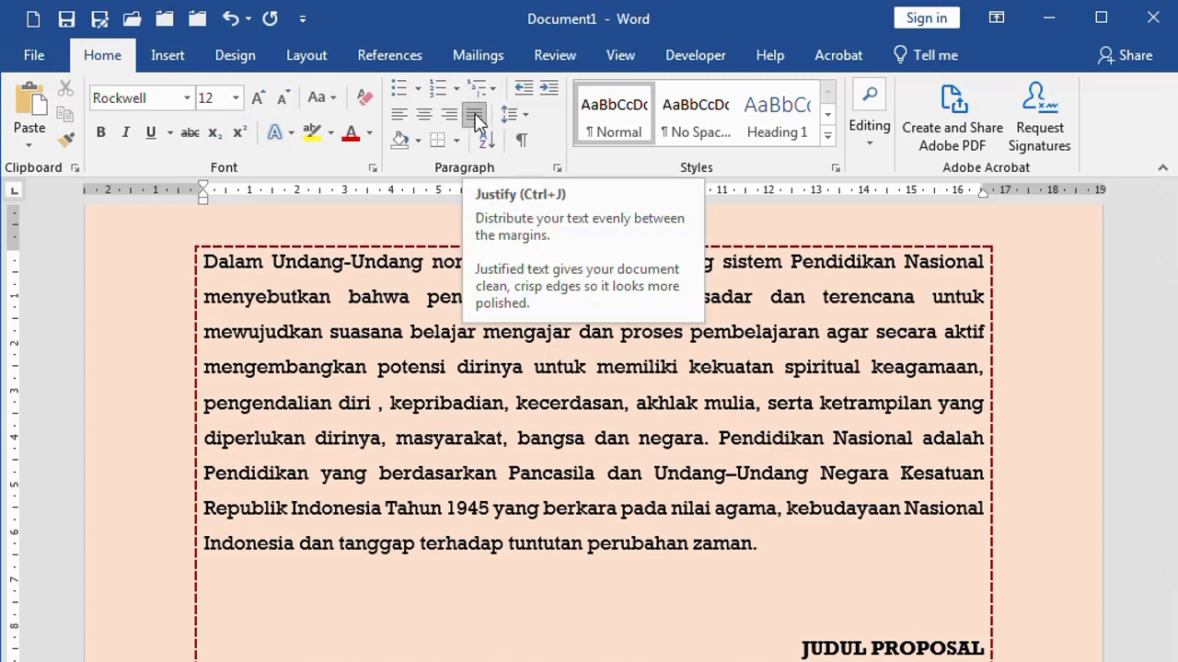
left_click(399, 117)
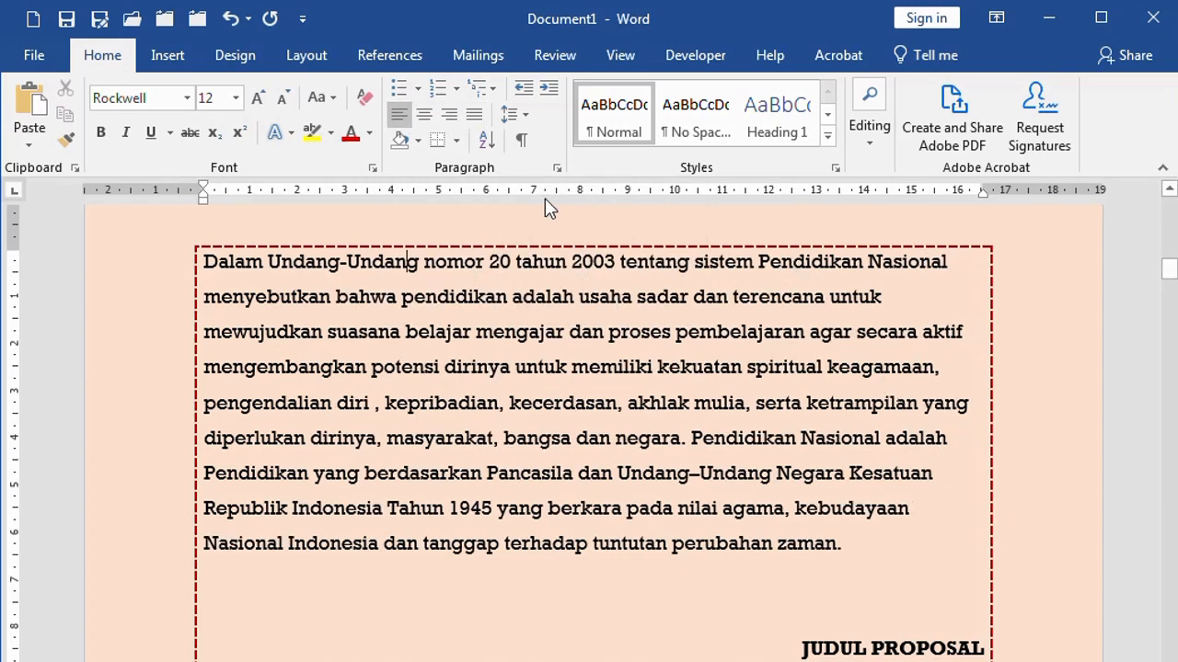
left_click(474, 117)
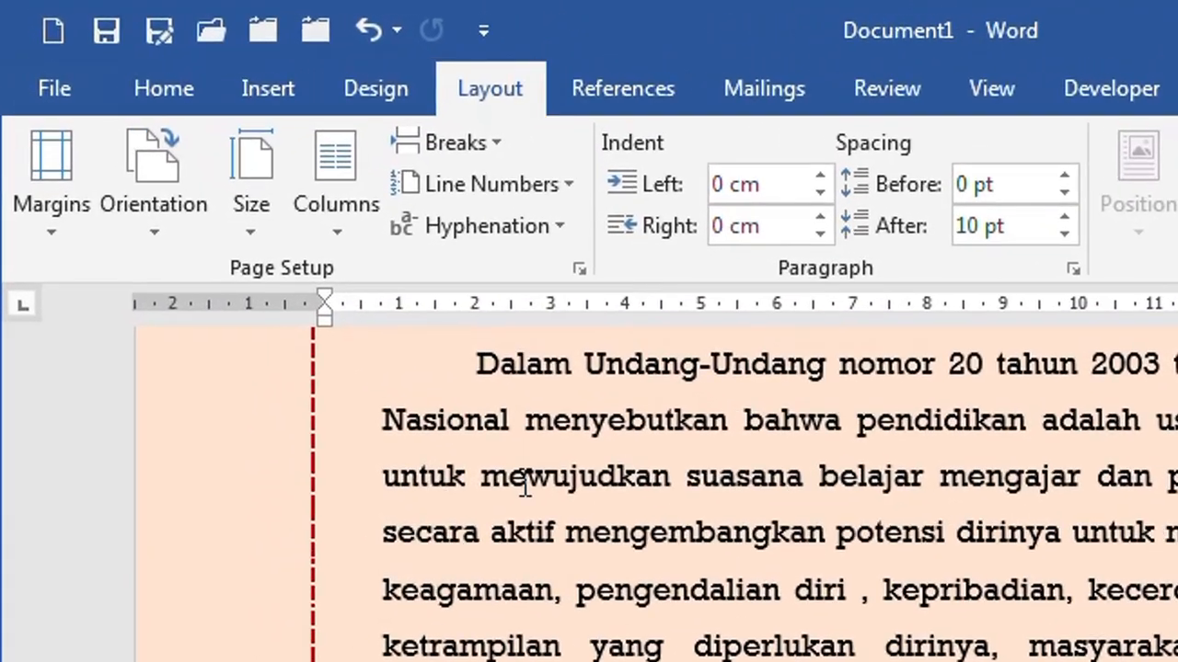
scroll(331, 305, "up", 4)
scroll(548, 504, "up", 10)
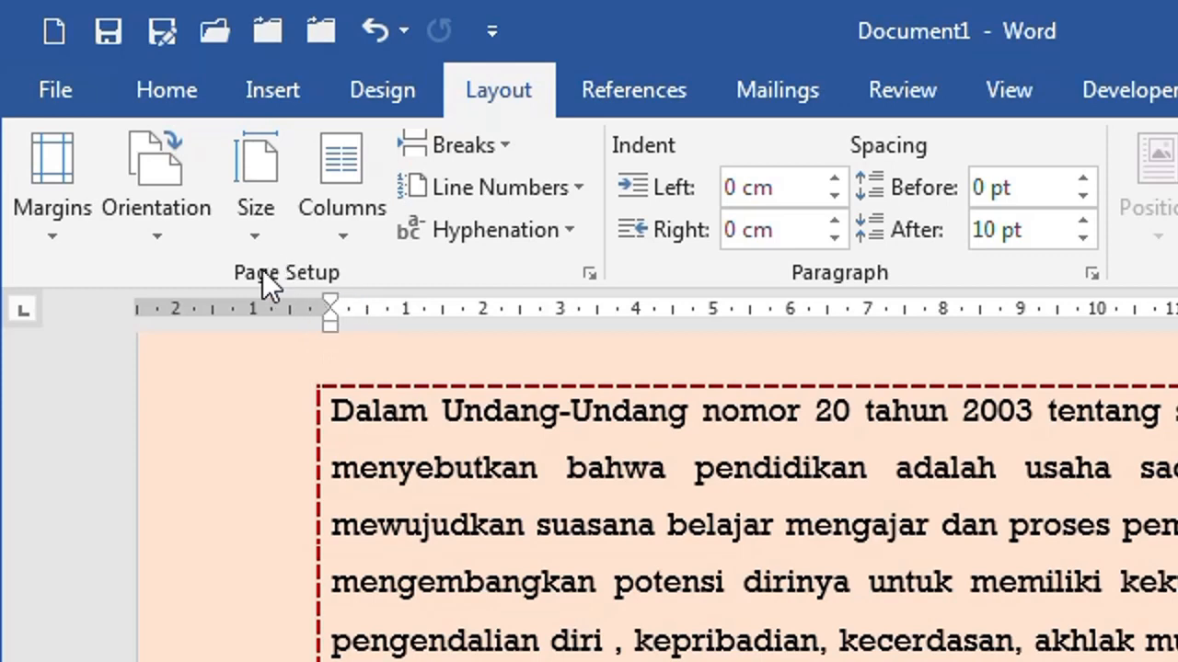
left_click(589, 274)
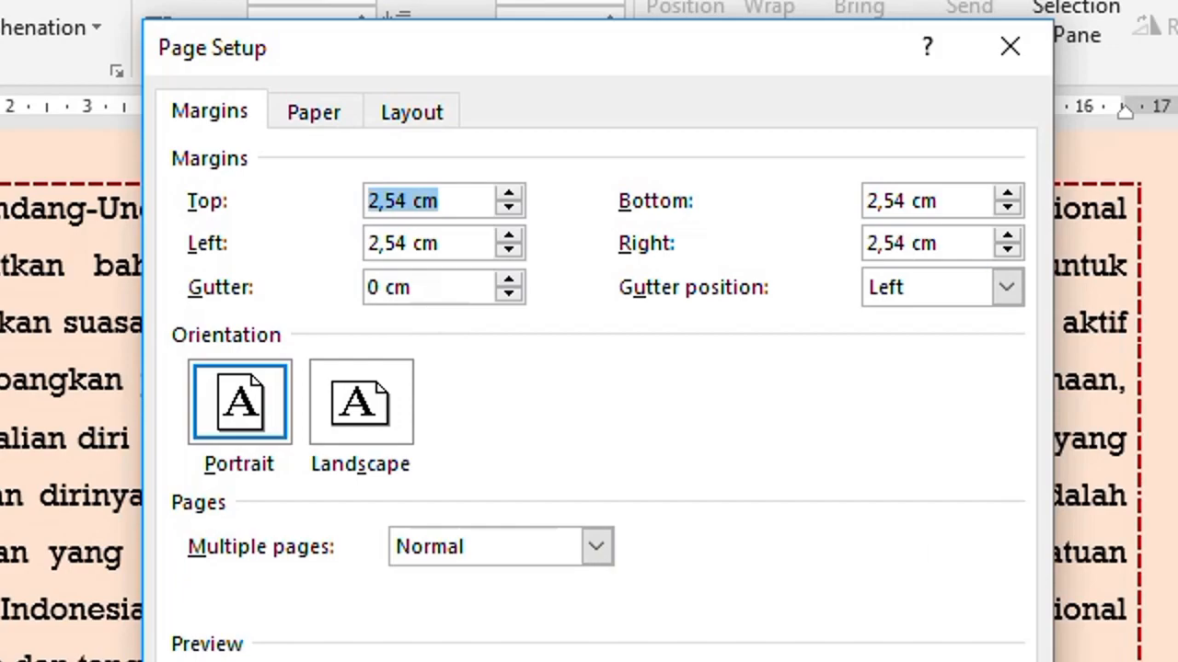
key("Escape")
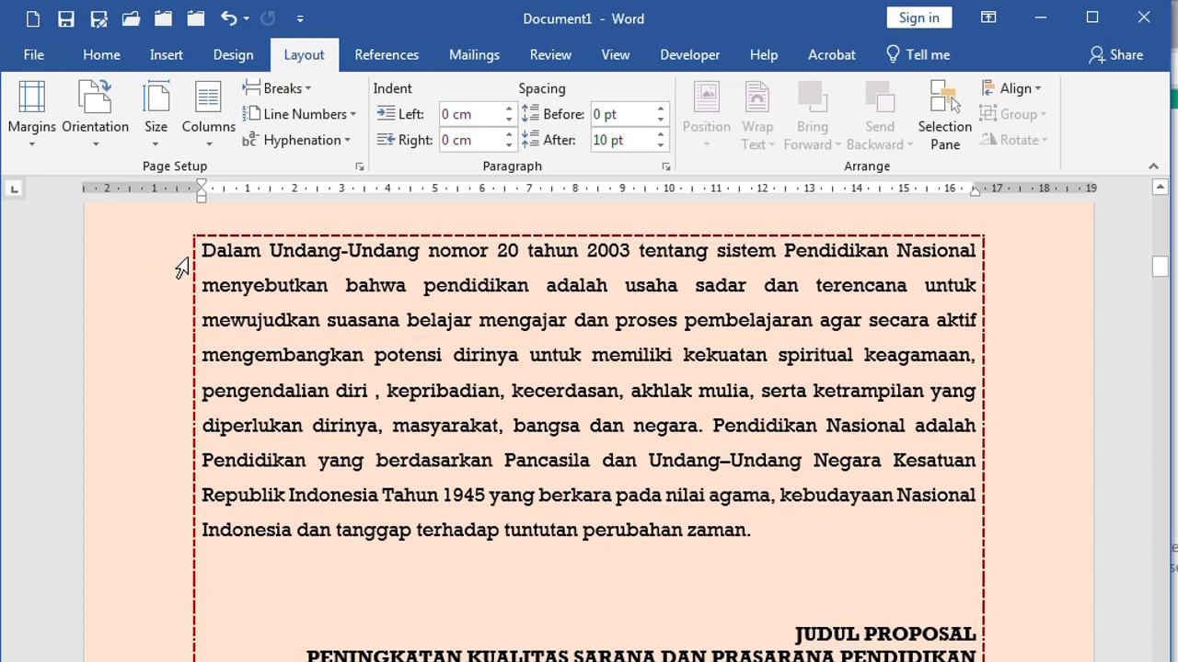
Step: Indent the first line of the opening paragraph using the ruler
scroll(231, 266, "up", 3)
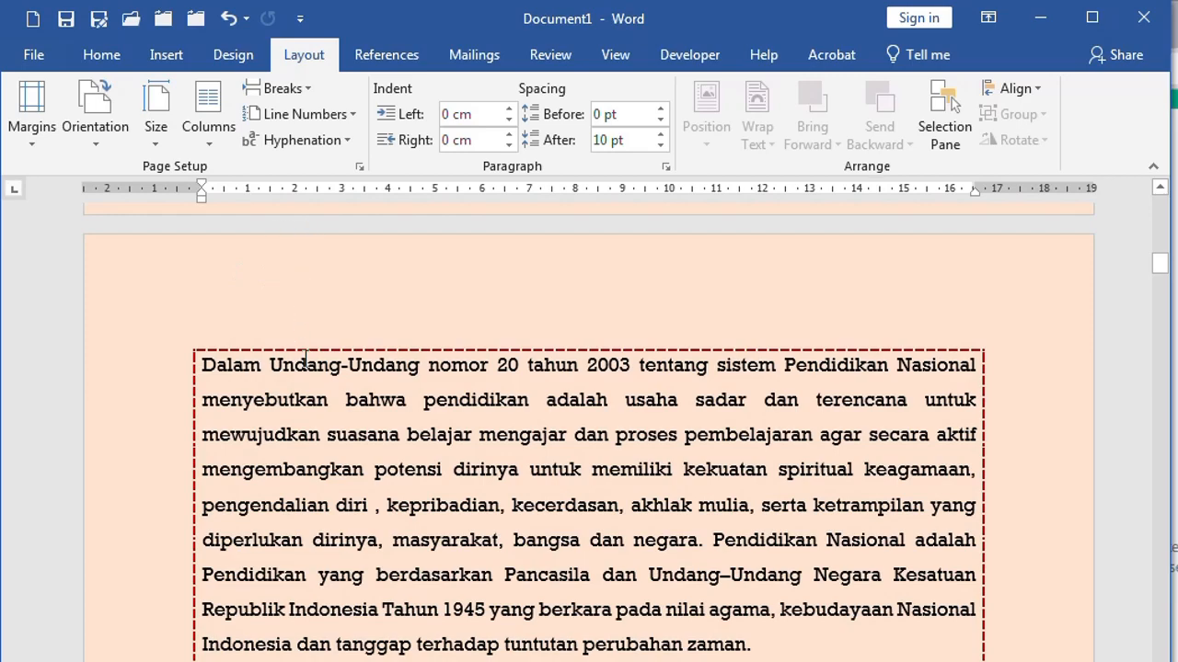
scroll(304, 358, "down", 3)
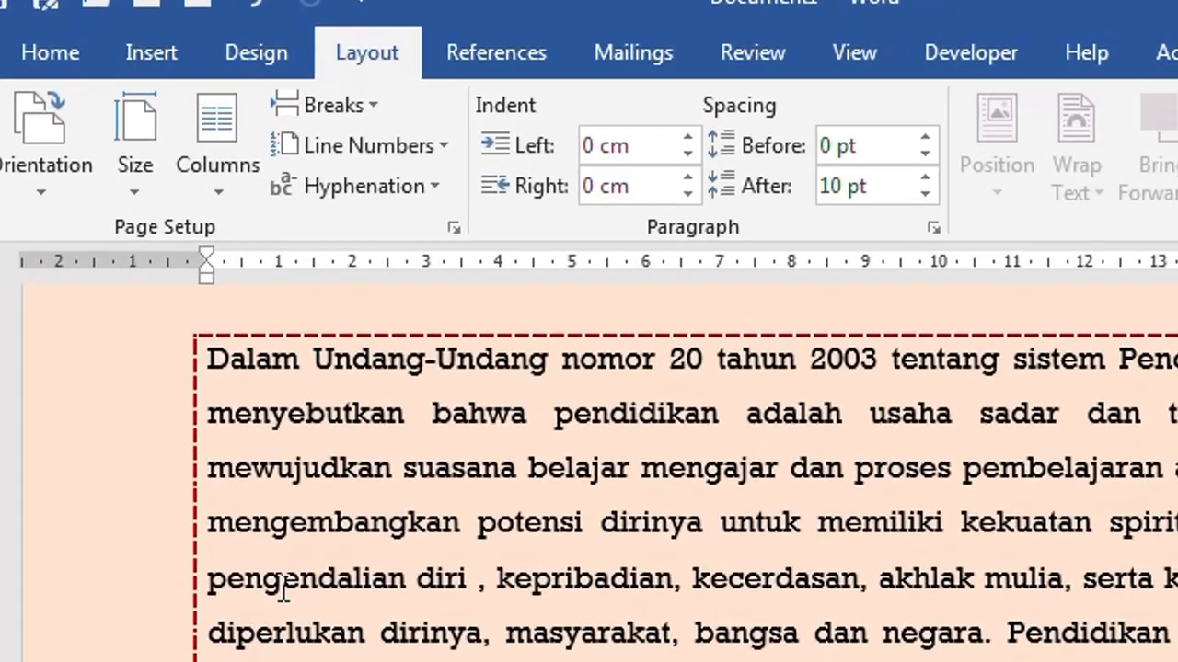
left_click(211, 358)
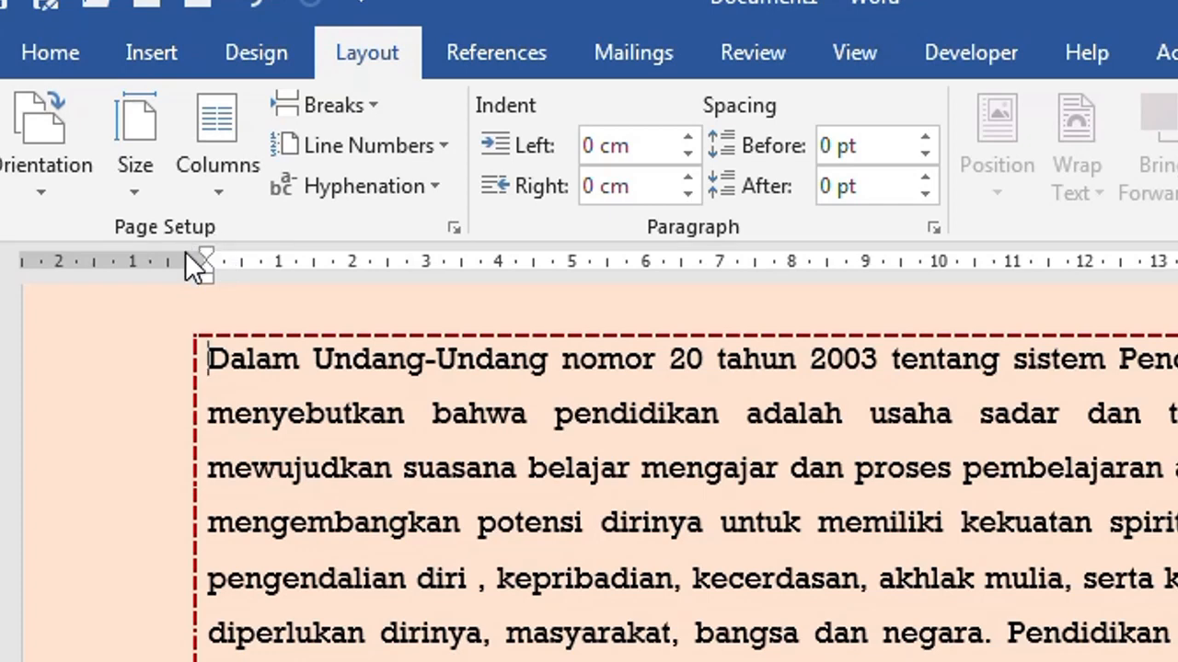
left_click_drag(210, 251, 294, 260)
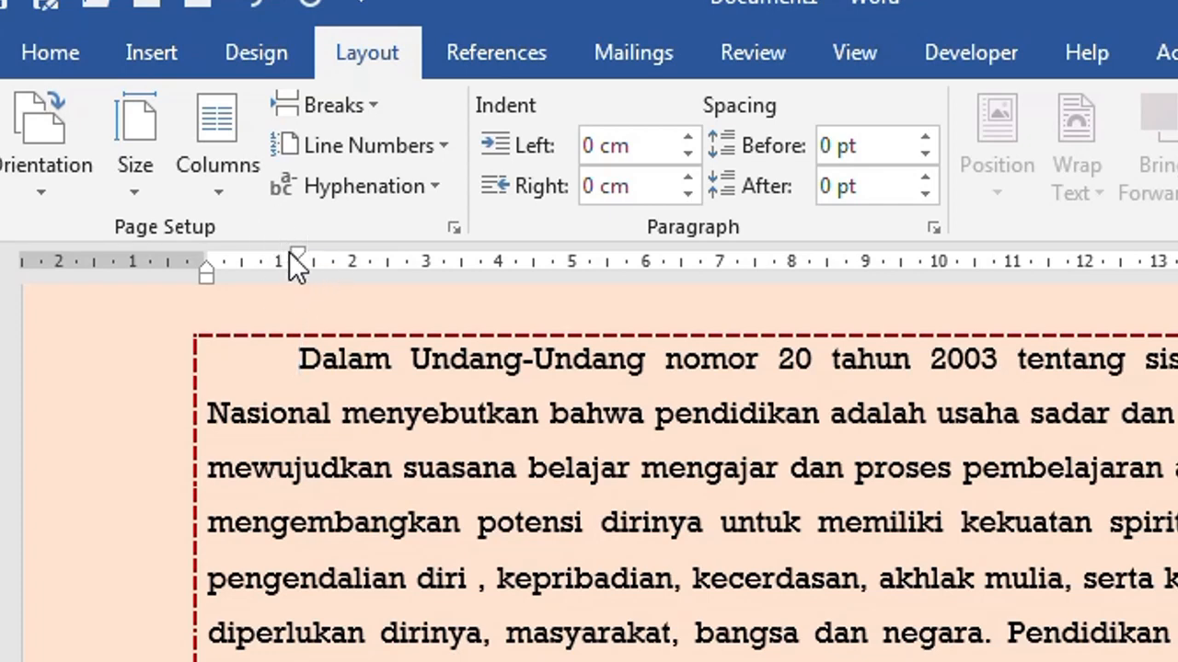
Step: Start a new paragraph after 'zaman.' reading 'Paragraf kedua'
scroll(386, 529, "down", 5)
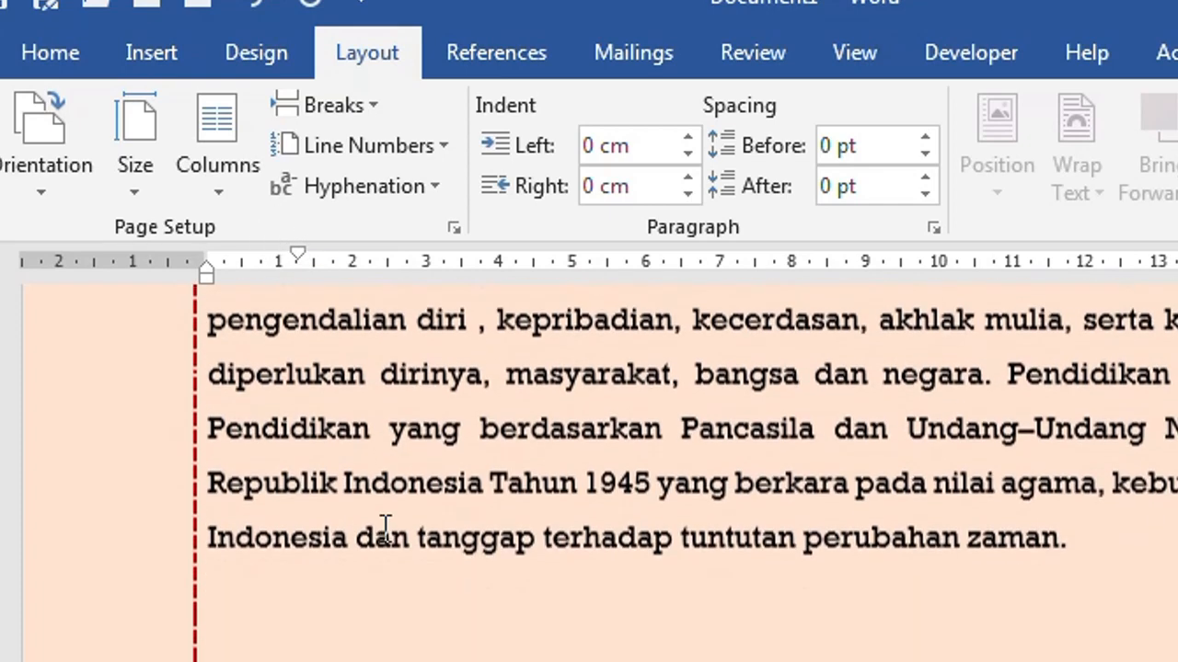
left_click(1099, 348)
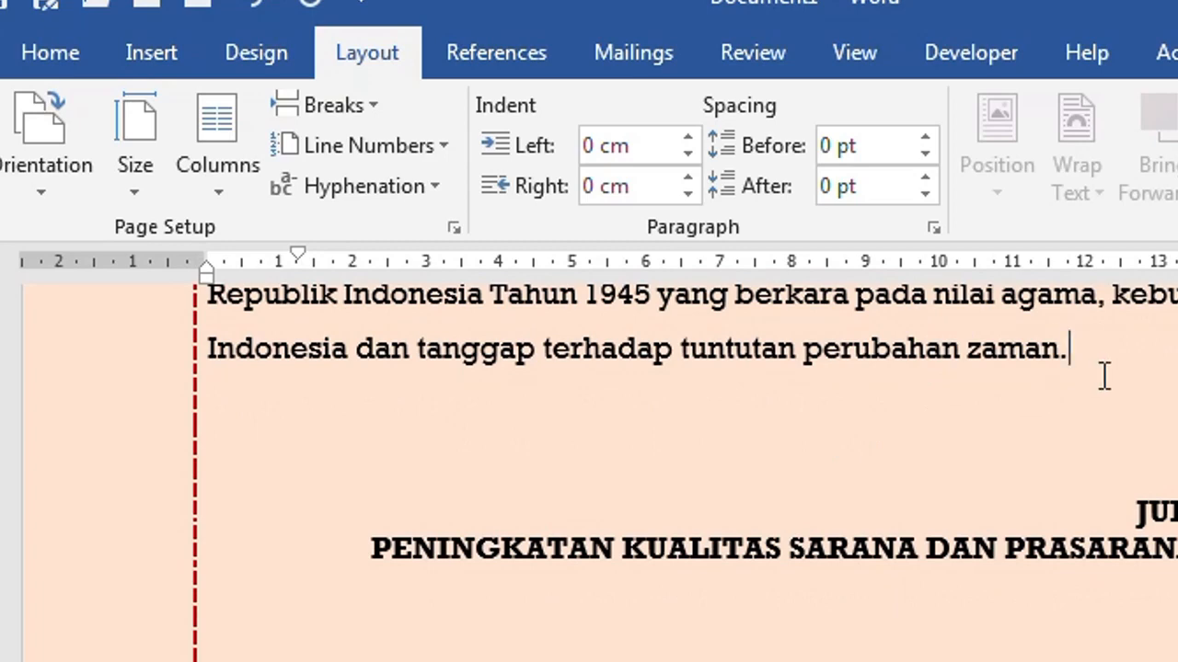
key("Return")
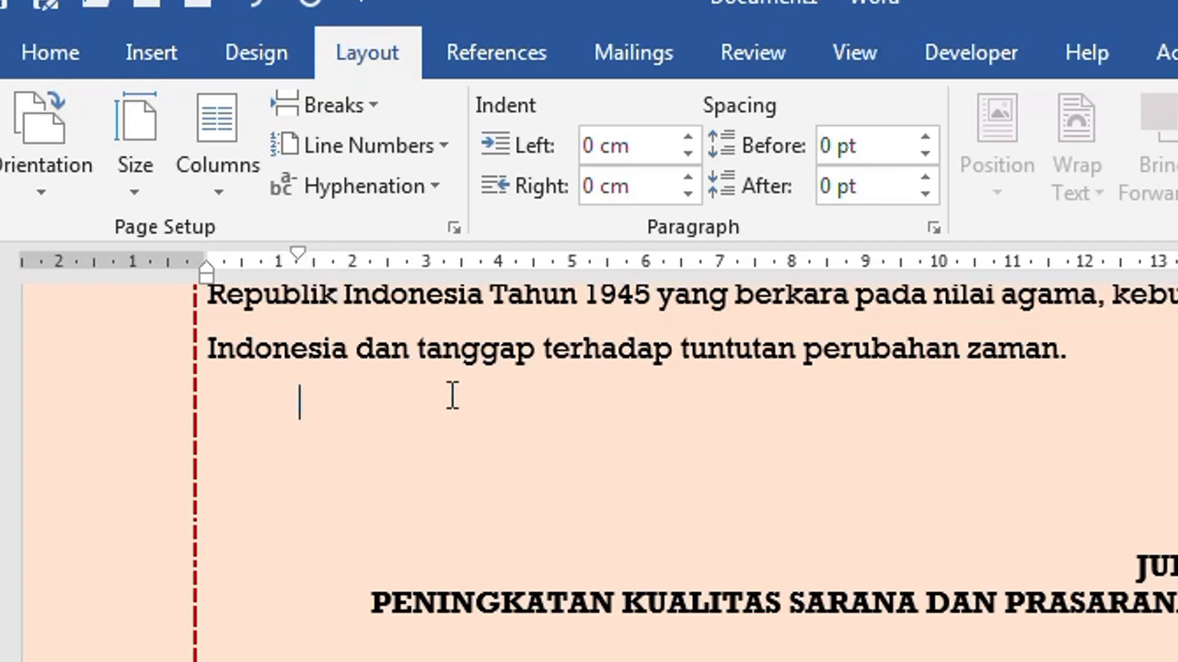
type("FAR")
key("BackSpace")
key("BackSpace")
type("ar")
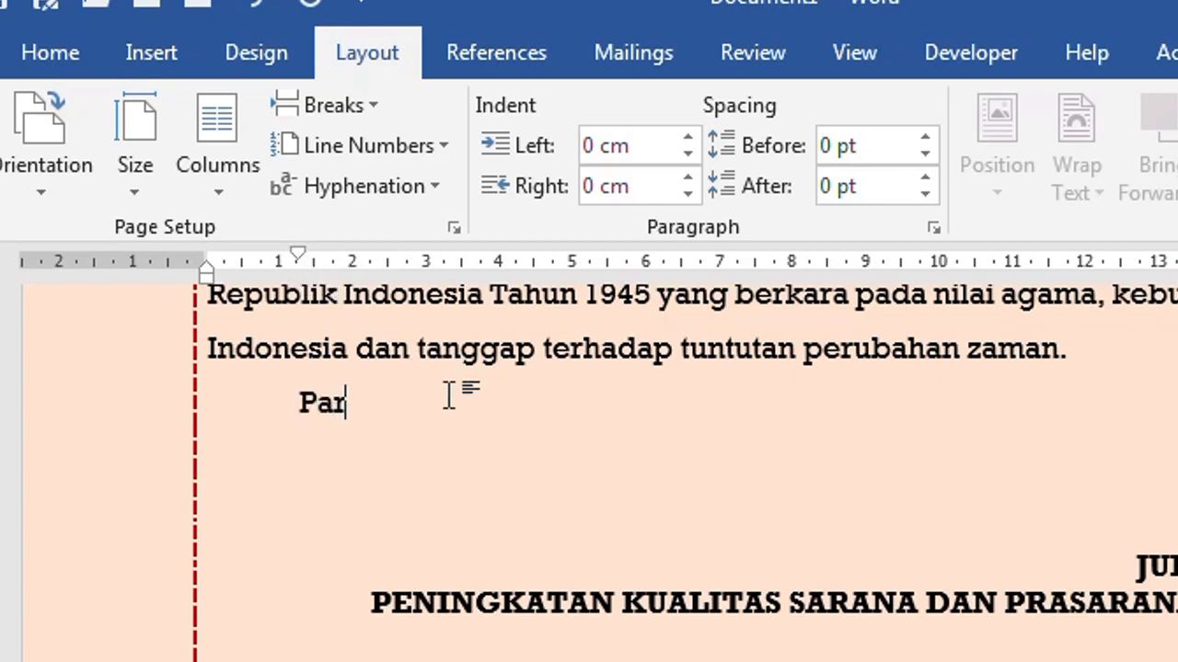
type("agraf kedua")
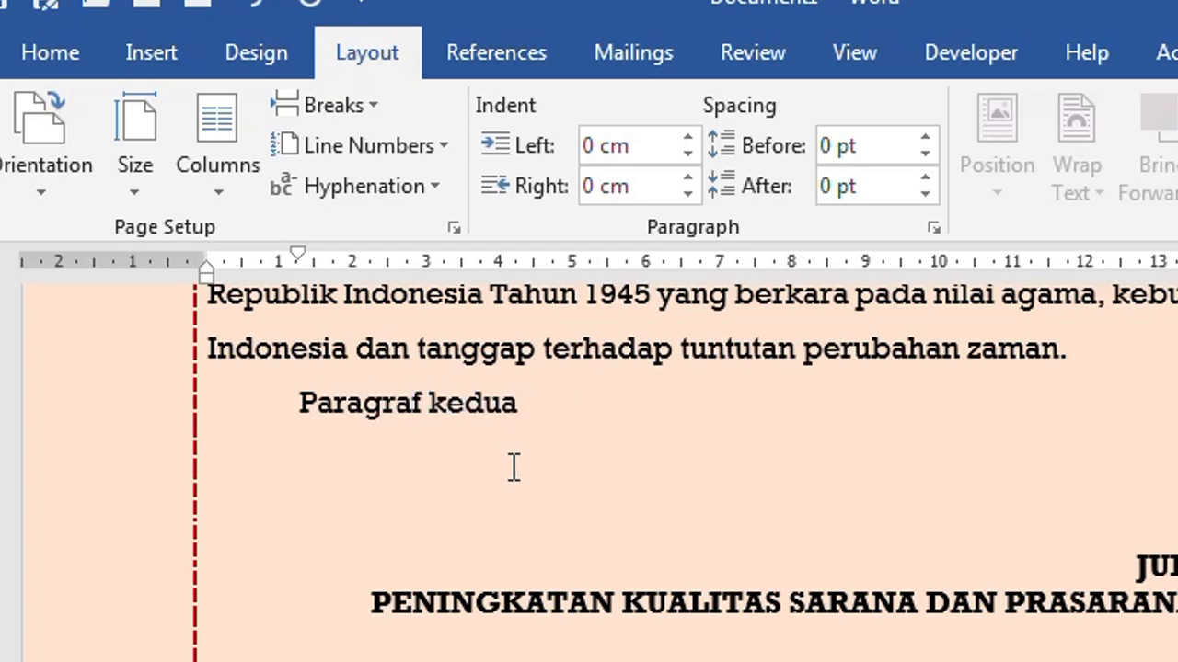
Step: Copy the three-line Pendidikan passage and paste it after 'Paragraf kedua'
scroll(282, 341, "up", 1)
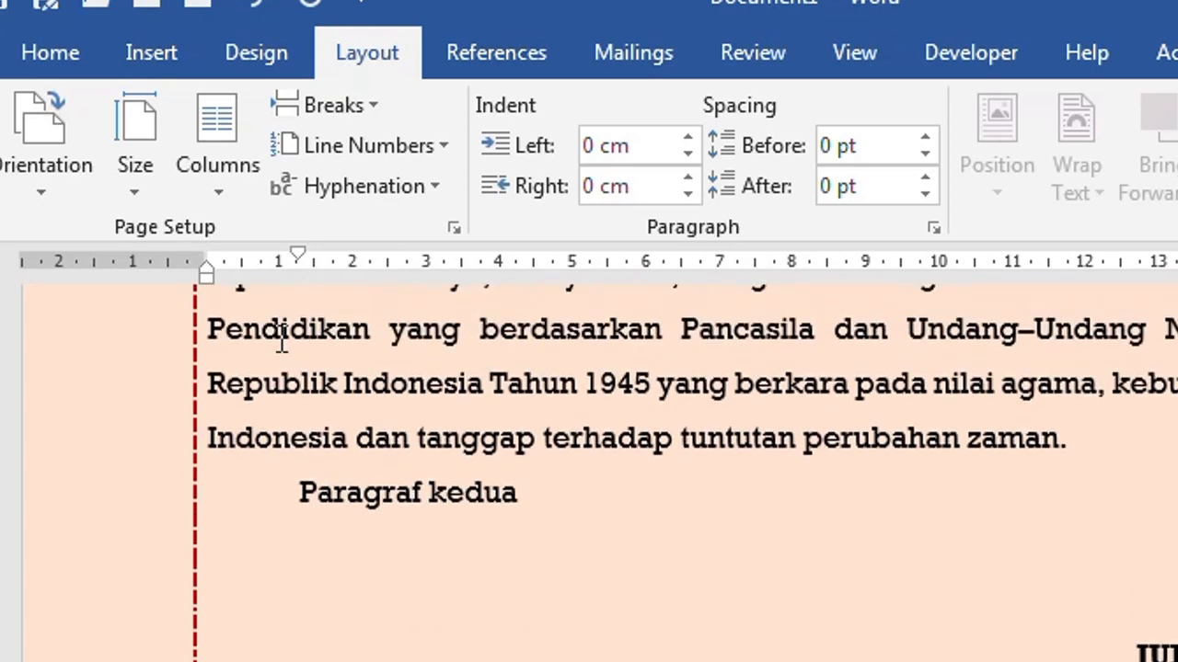
left_click_drag(210, 329, 369, 328)
left_click_drag(518, 350, 882, 437)
left_click(567, 498)
key("ctrl+v")
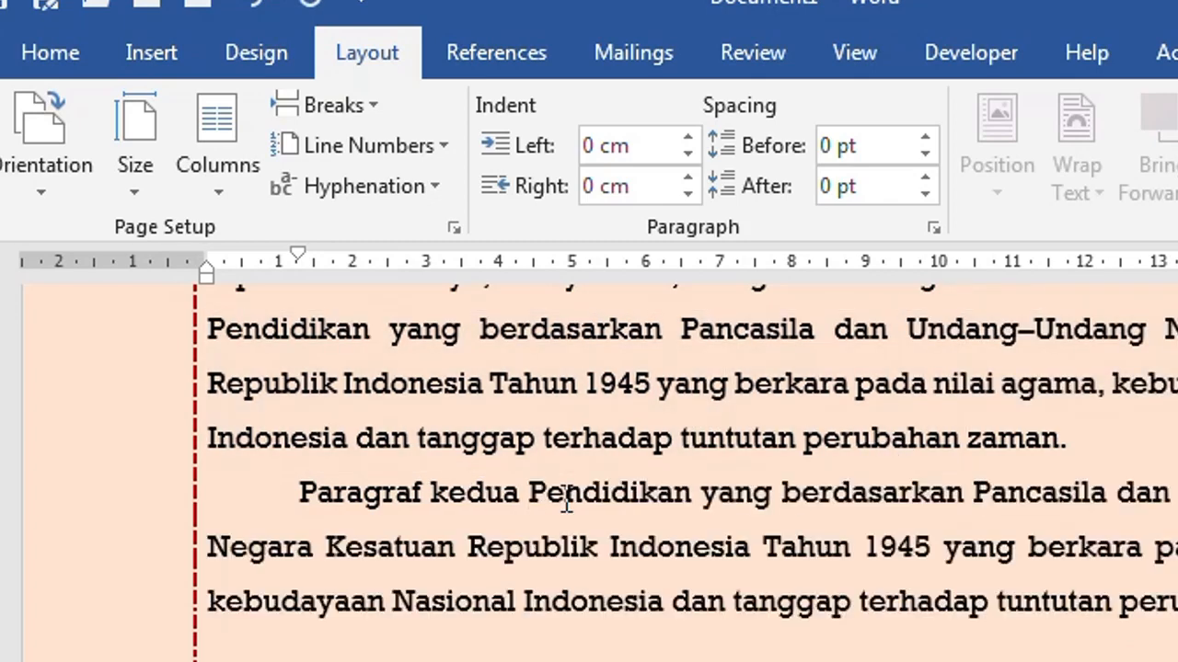
Step: Remove the new paragraph's first-line indent, undo it, then redo the removal
left_click(298, 489)
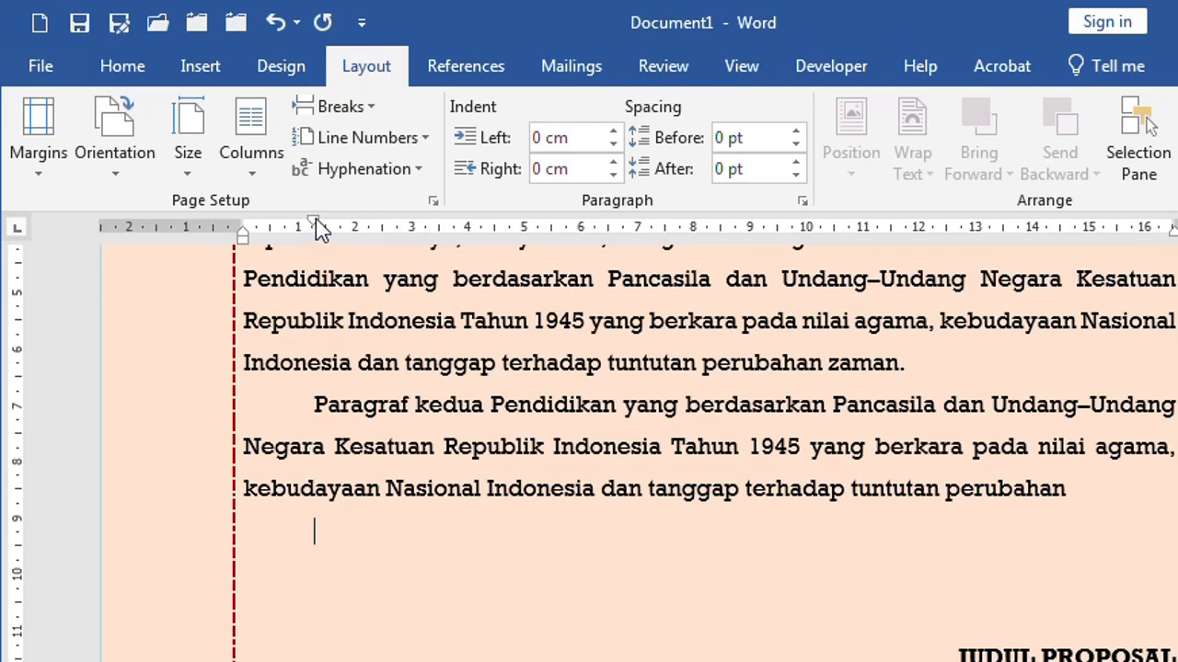
left_click_drag(316, 221, 244, 231)
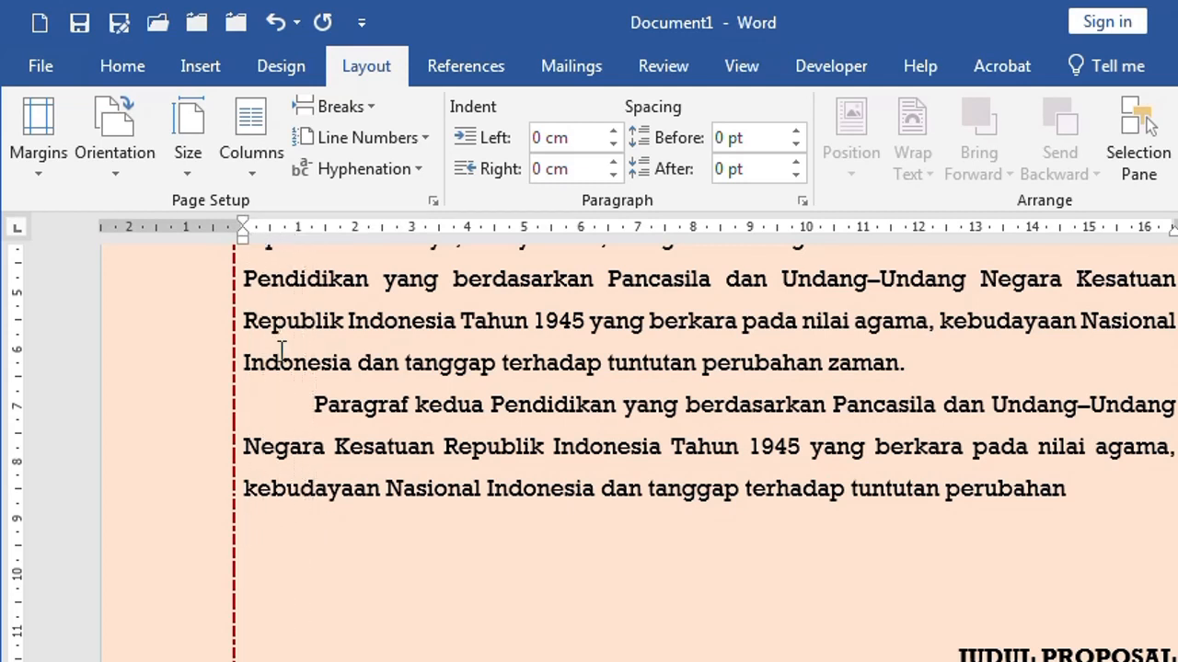
left_click(275, 18)
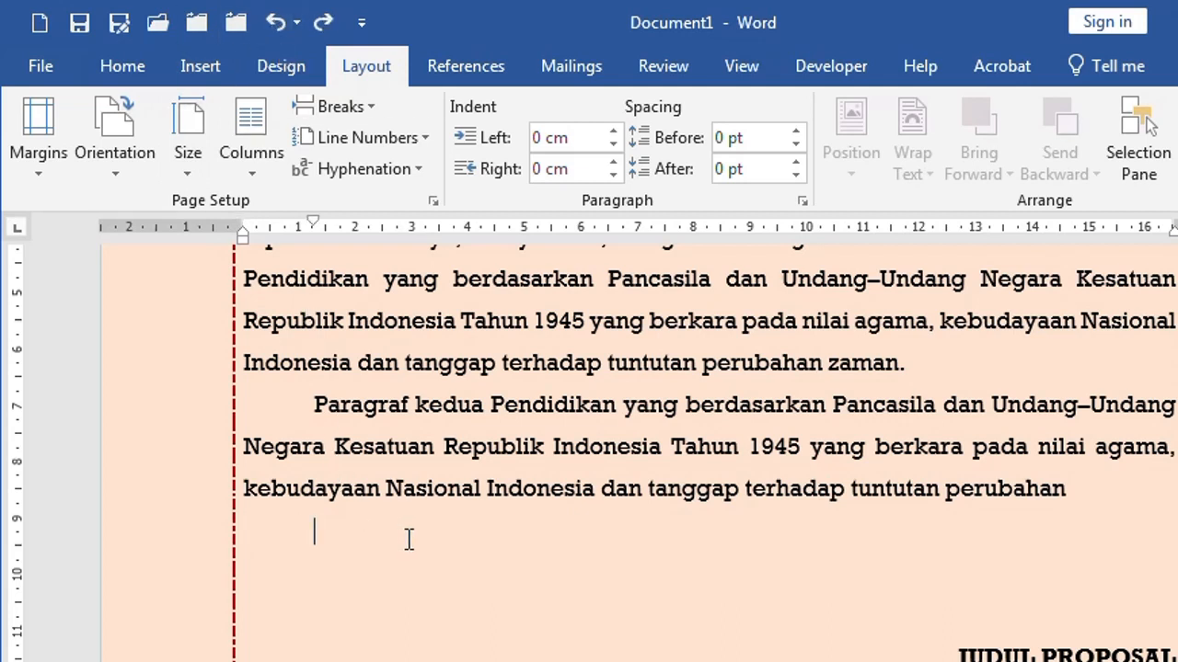
key("ctrl+y")
scroll(271, 488, "up", 3)
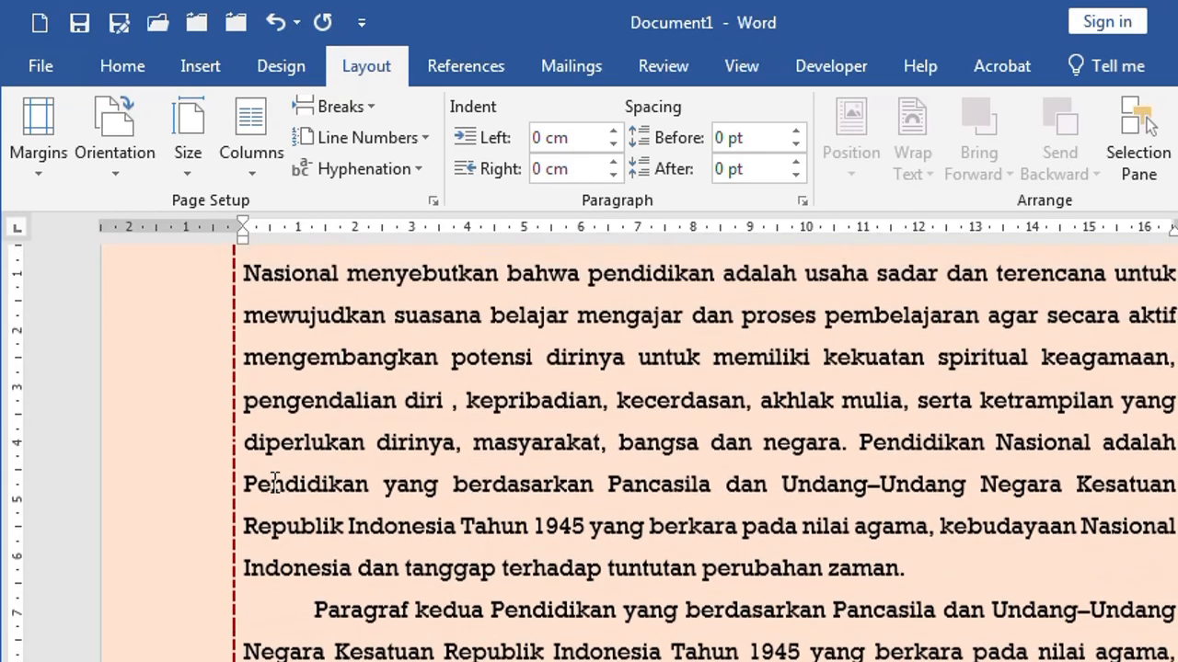
scroll(274, 481, "up", 2)
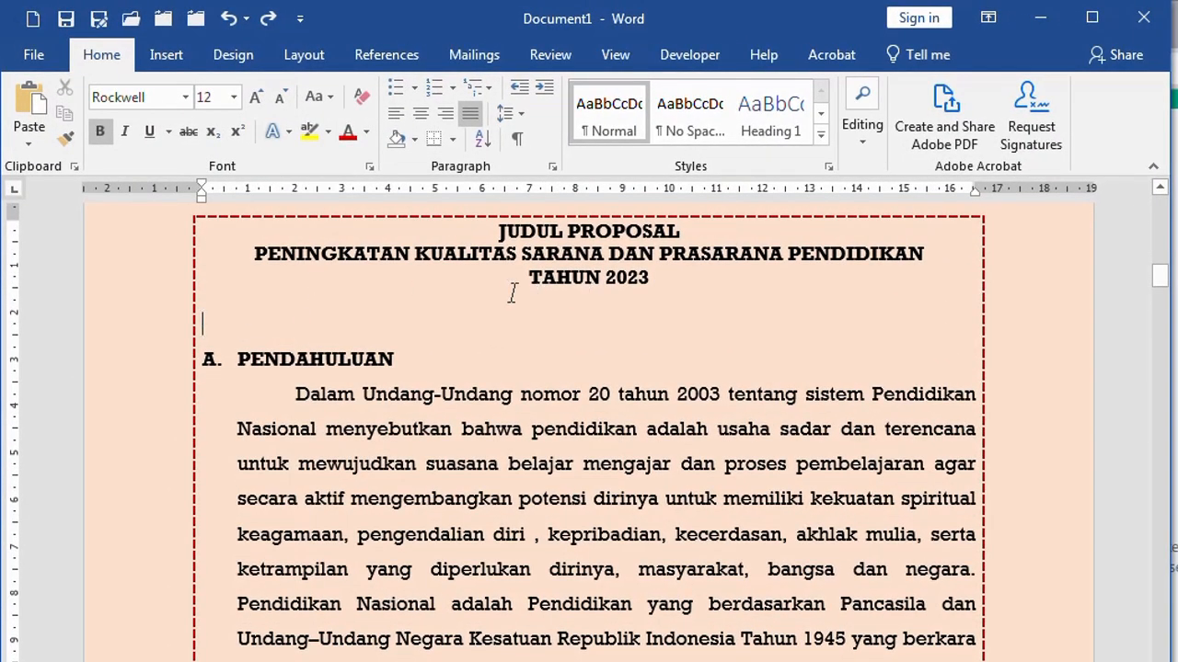
Step: Add a bottom border beneath the TAHUN 2023 title line
left_click(140, 289)
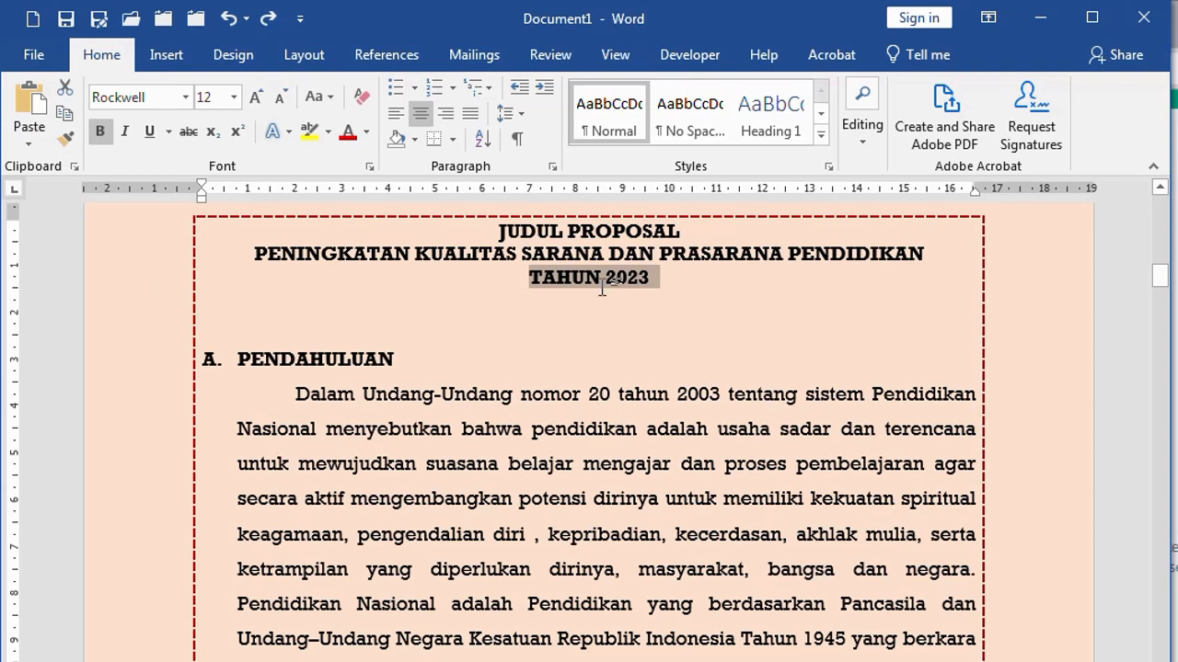
left_click(451, 143)
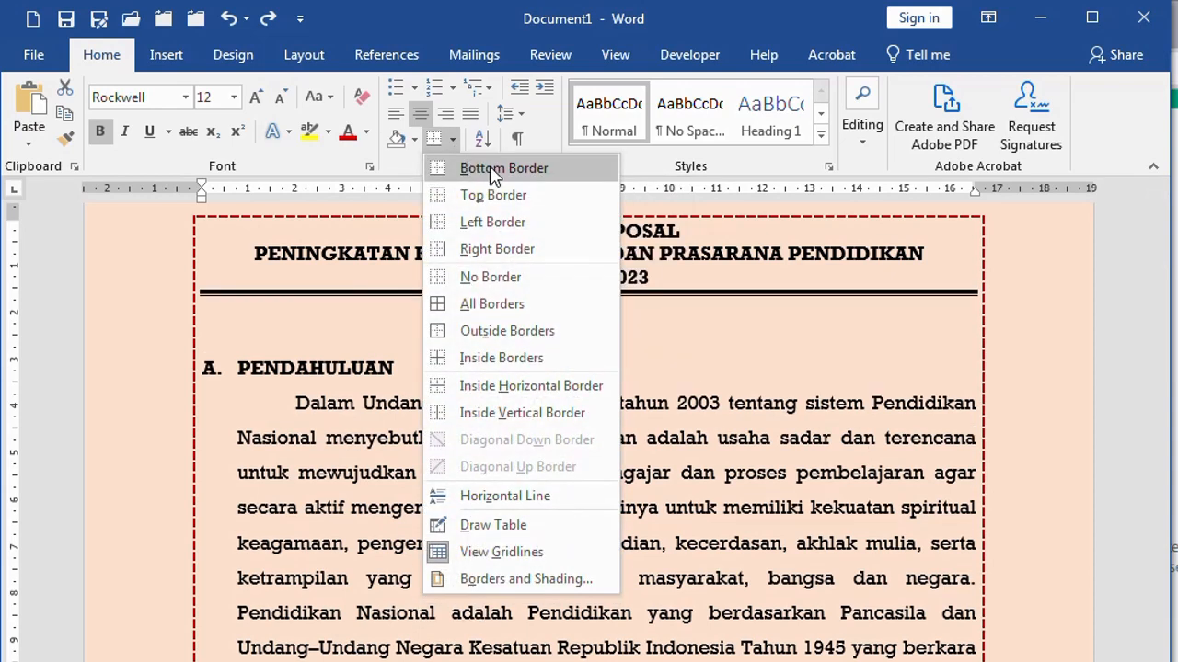
left_click(494, 169)
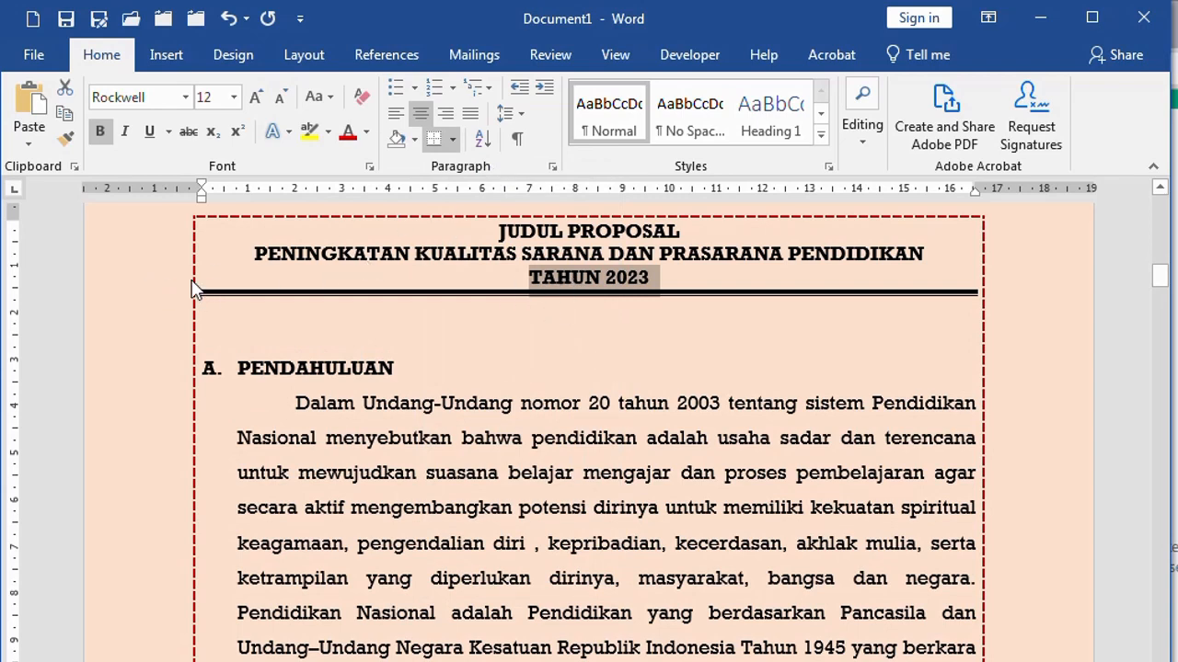
Step: Replace the bottom border with a thin ½ pt double line in Borders and Shading
left_click(452, 139)
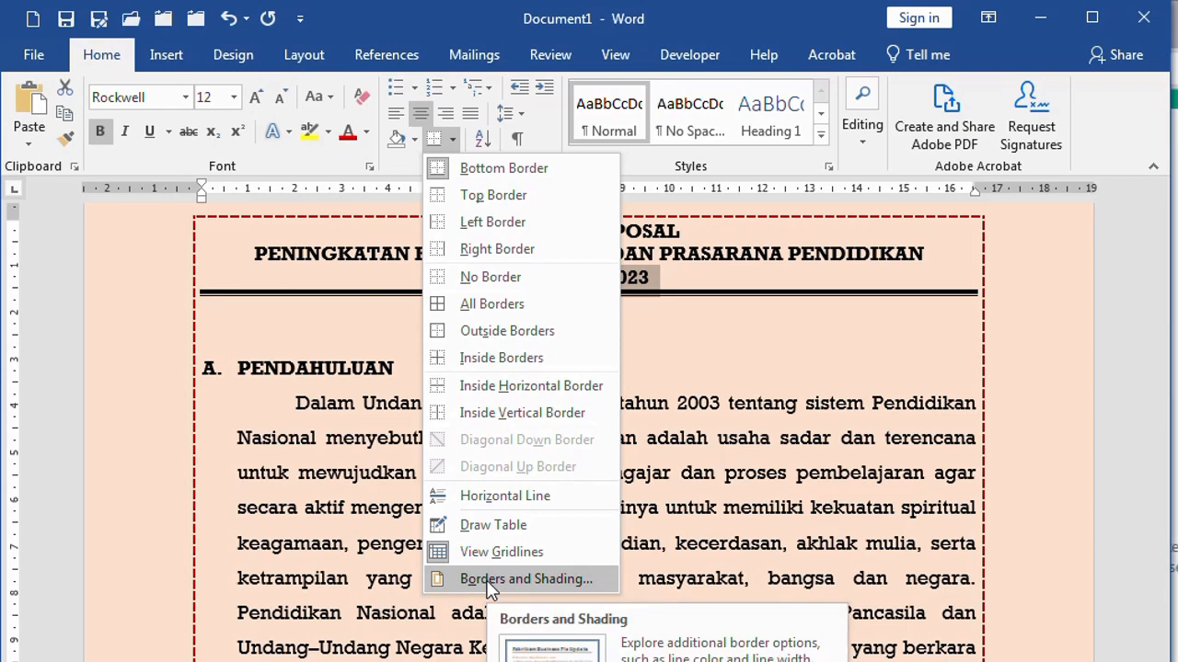
left_click(516, 579)
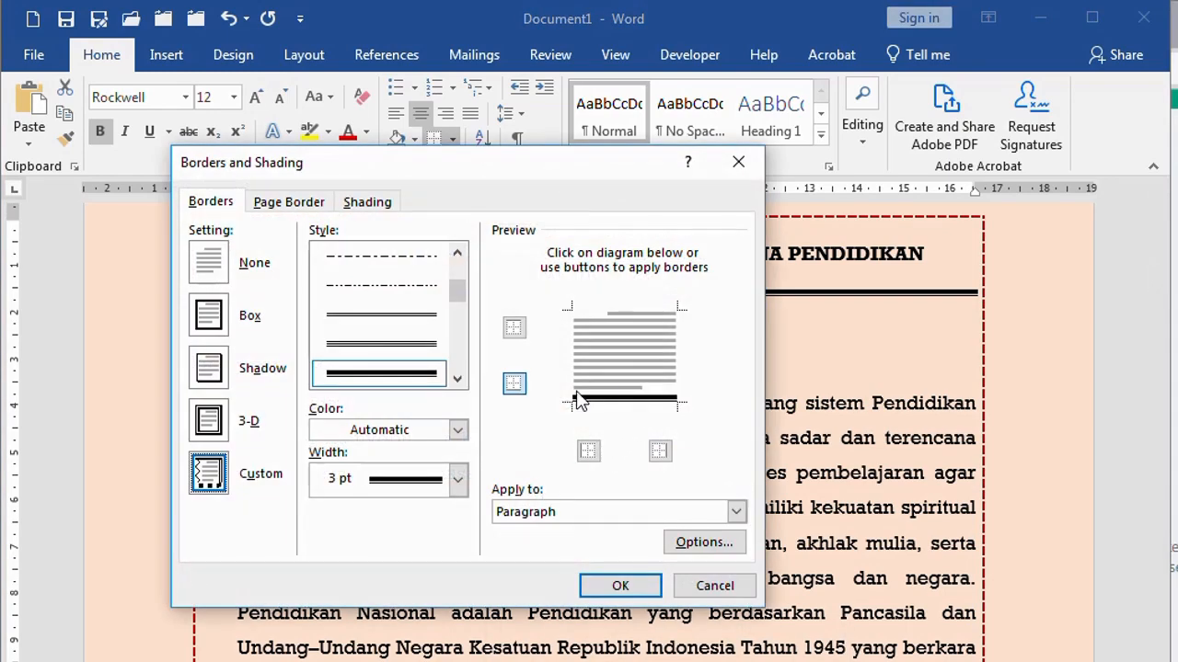
left_click(623, 403)
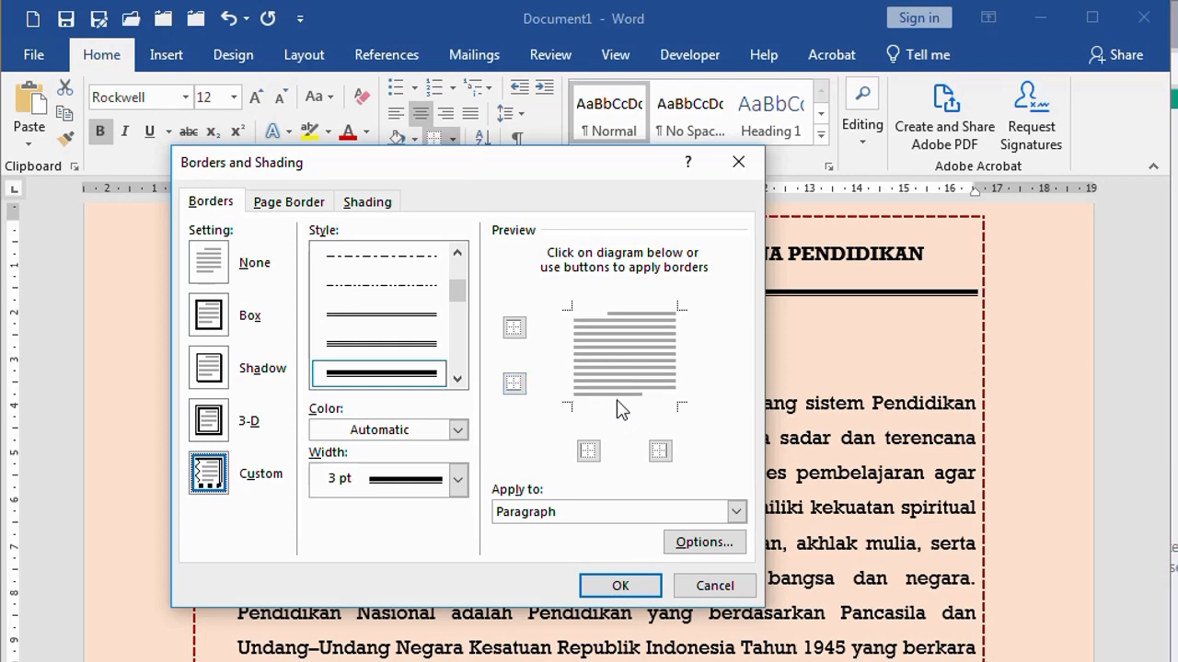
left_click(431, 318)
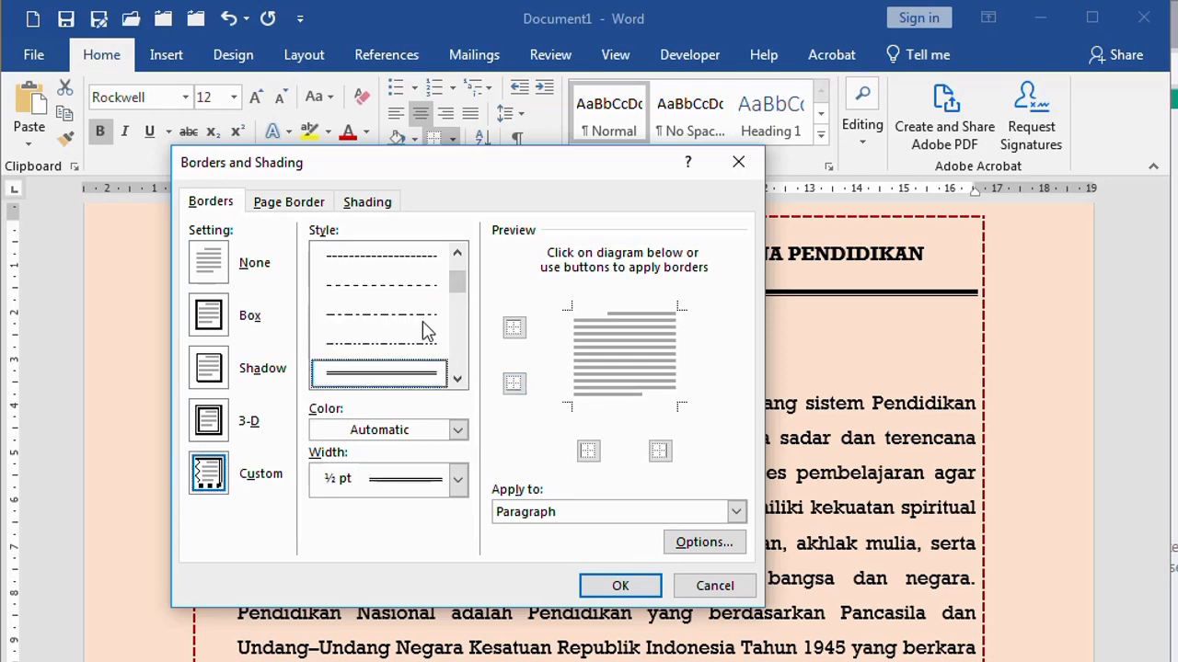
left_click(635, 405)
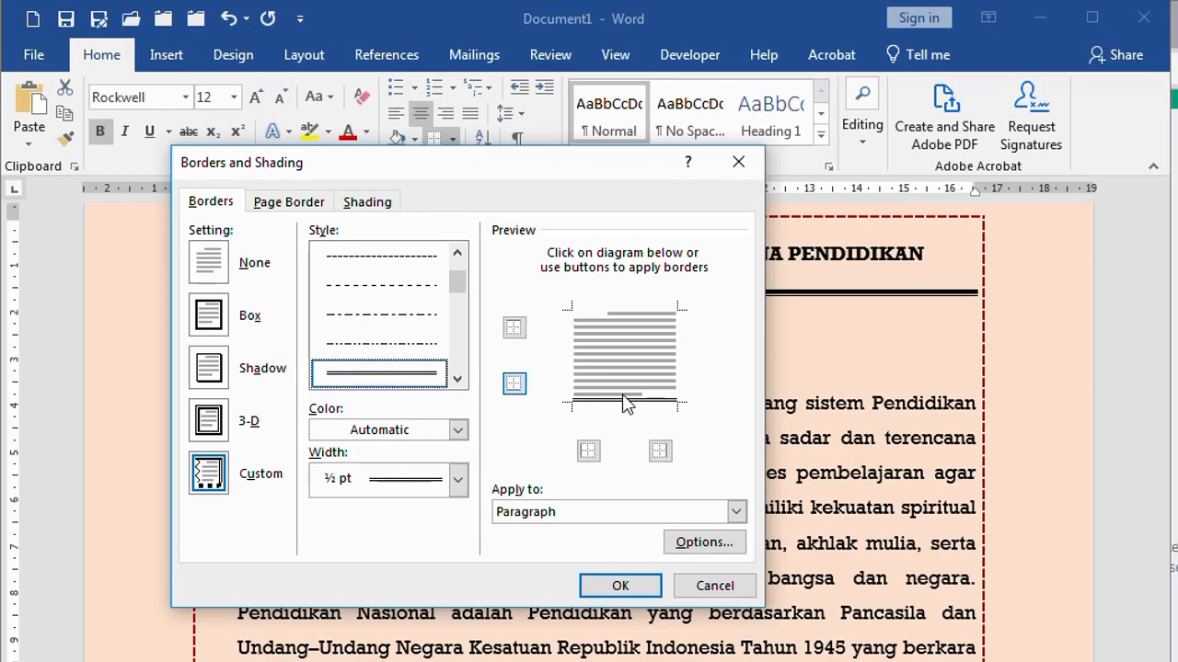
left_click(607, 587)
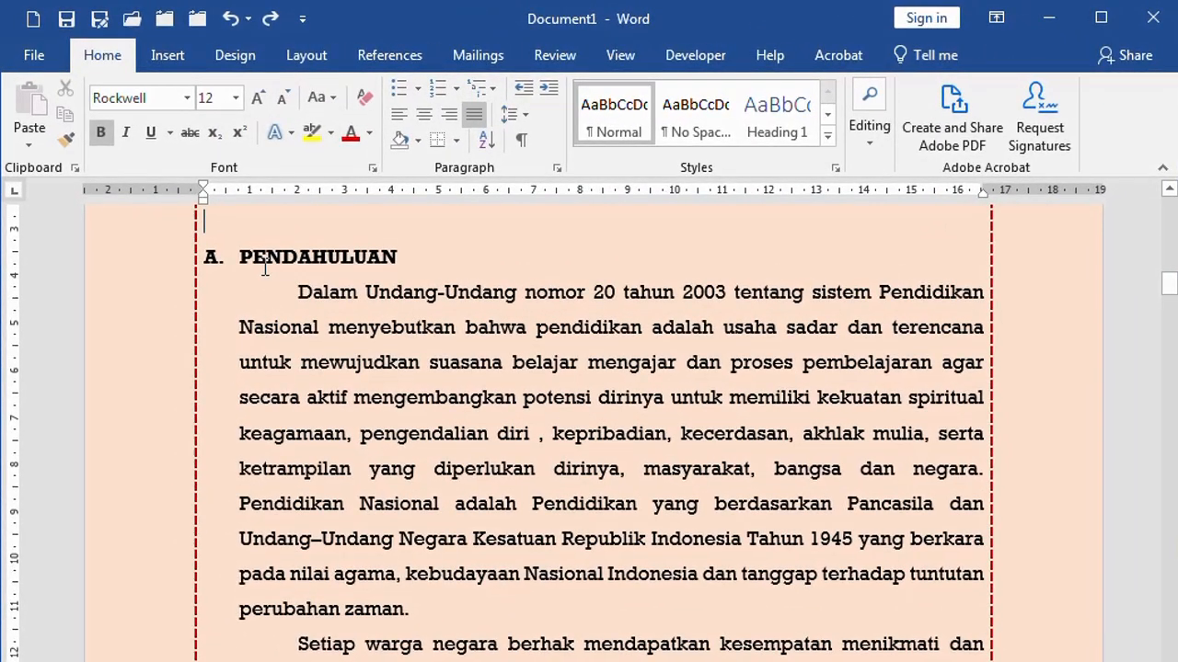
left_click(110, 256)
Step: Type 'A.' in place of the heading's automatic list letter
scroll(430, 403, "down", 5)
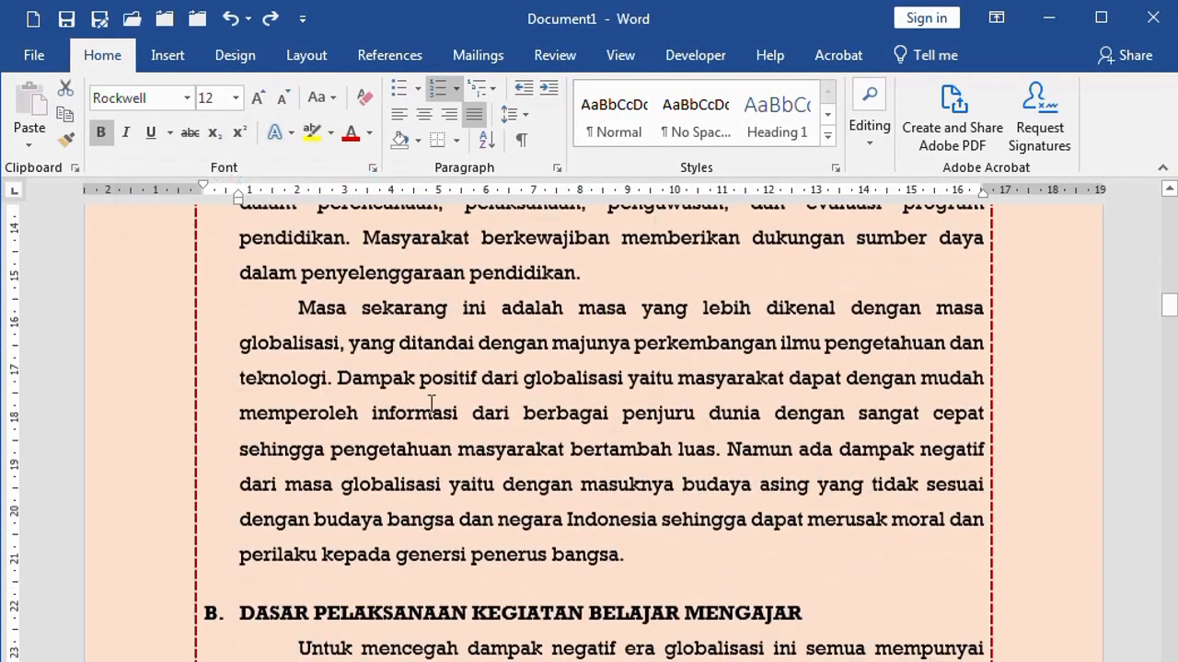
scroll(430, 403, "down", 15)
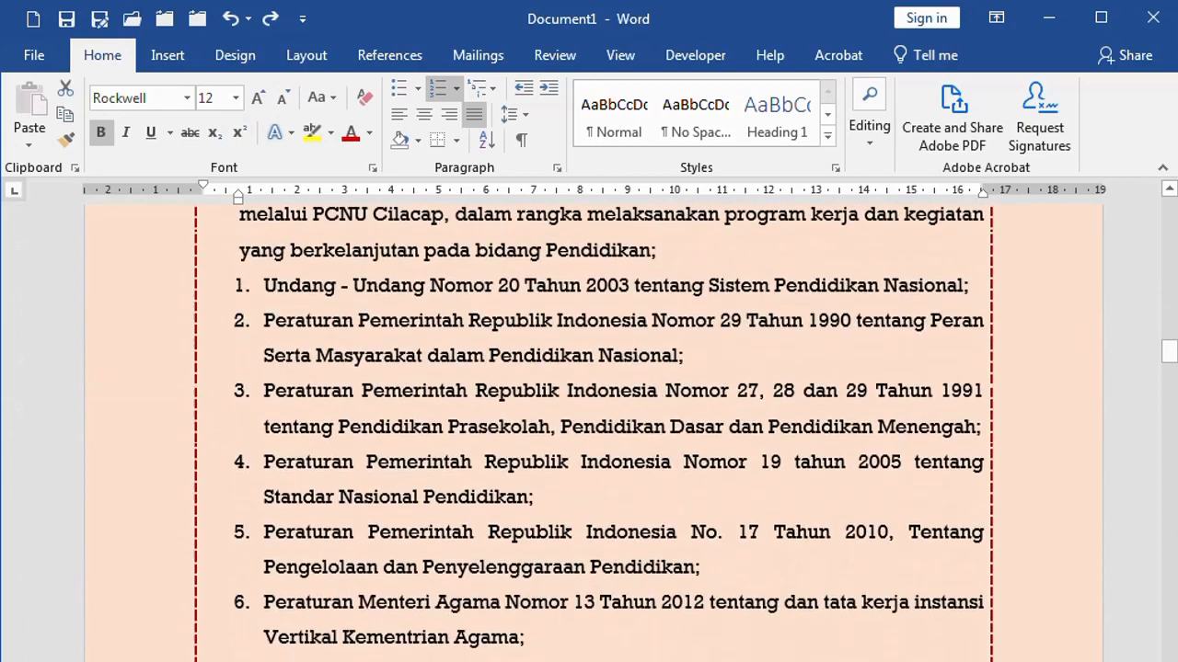
scroll(460, 421, "down", 3)
scroll(460, 421, "up", 10)
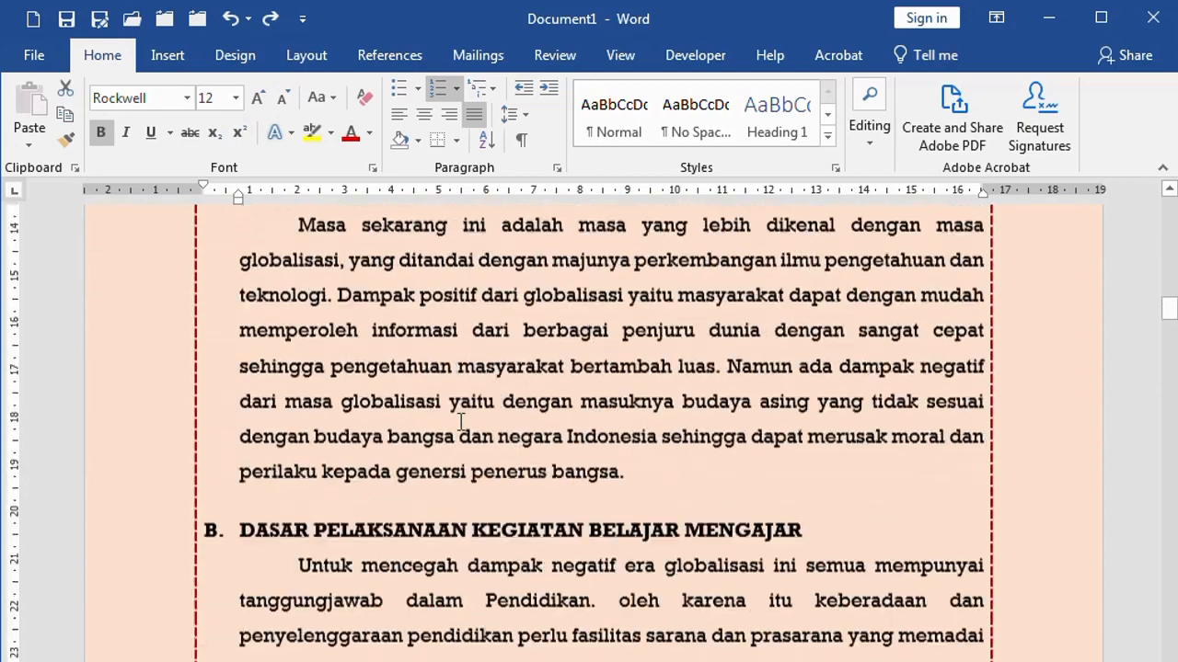
scroll(460, 422, "up", 10)
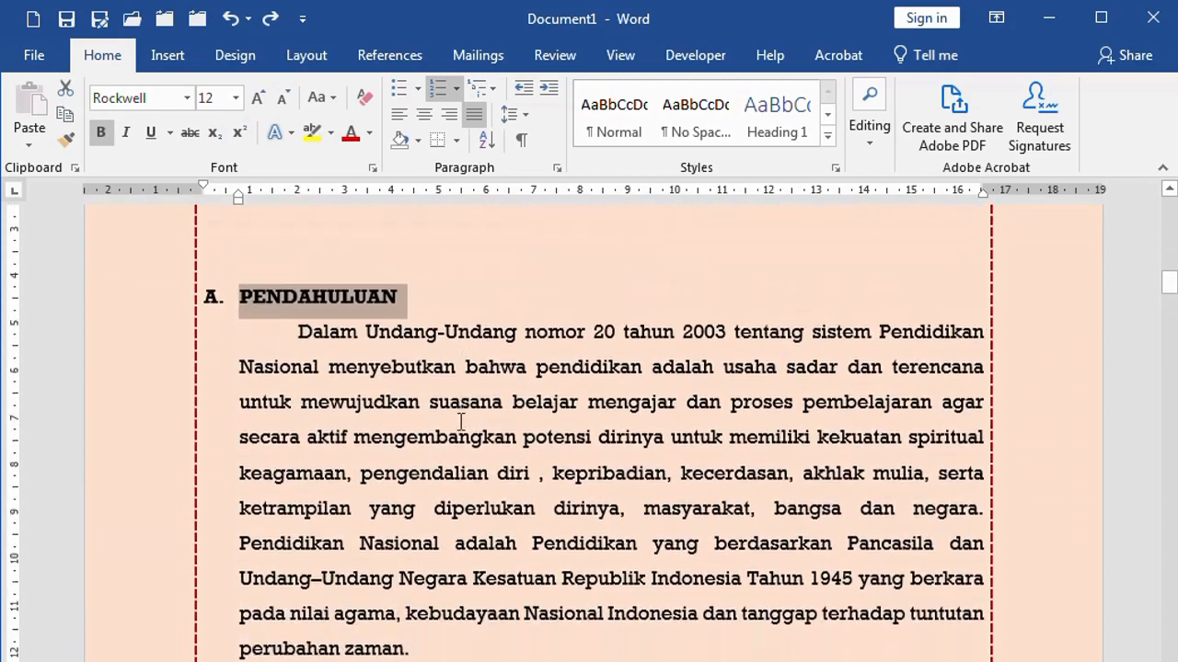
scroll(460, 421, "down", 1)
left_click(221, 262)
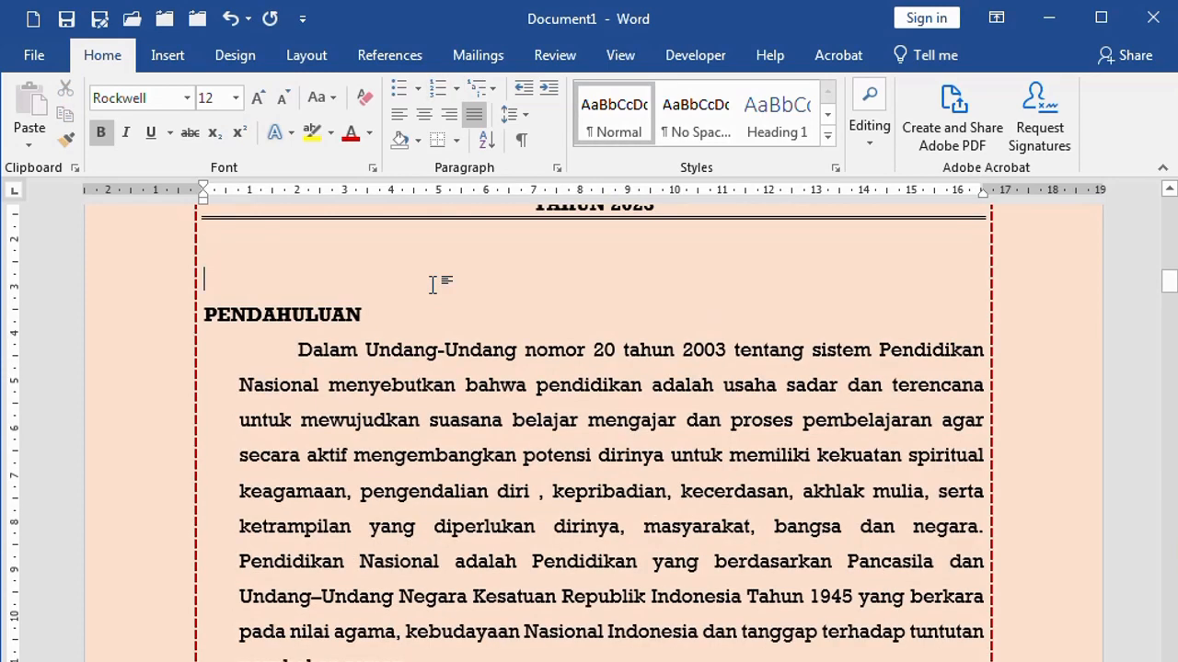
type("A")
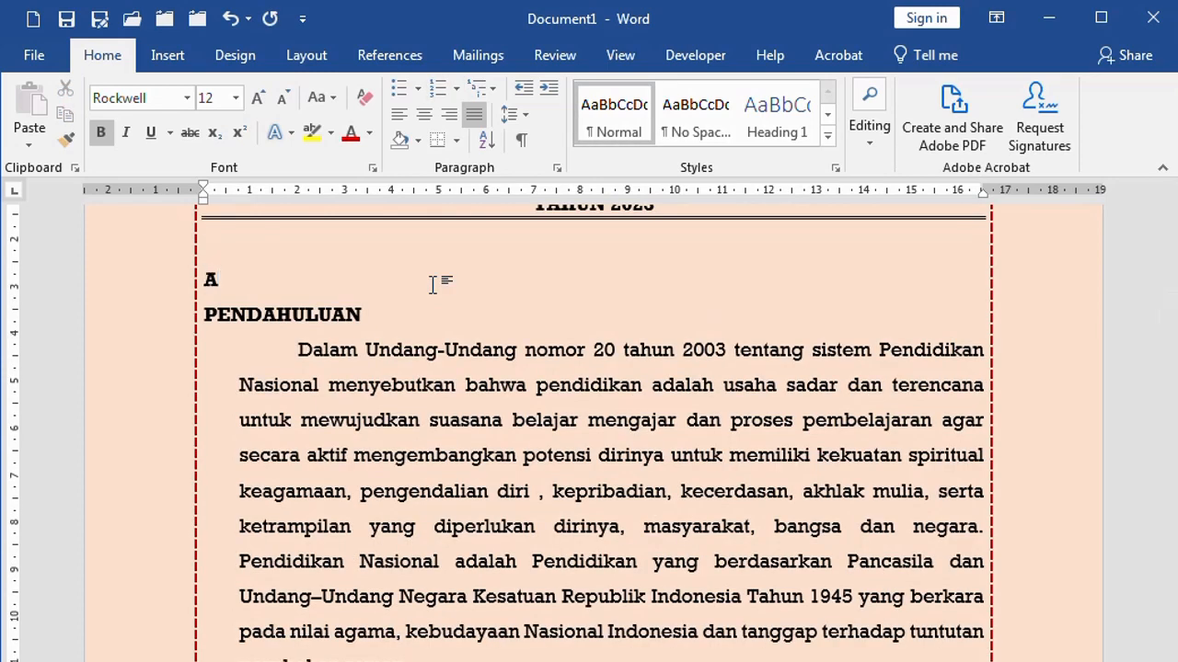
type(".")
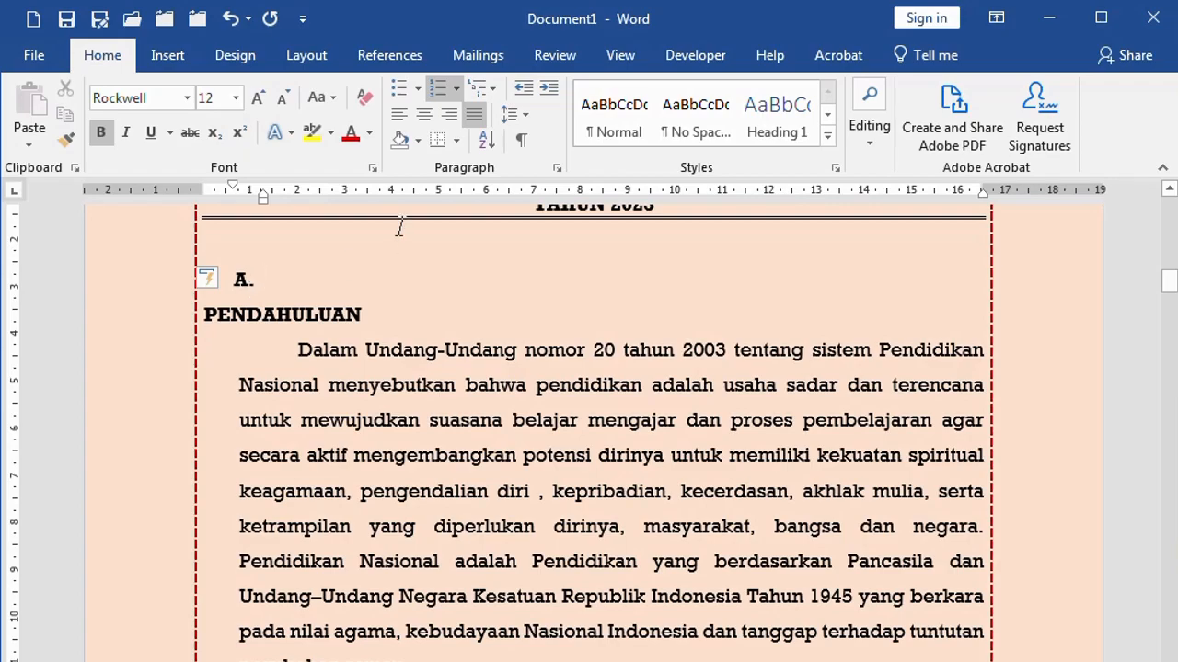
Step: Move item A. to the left margin, title it PENDAHULUAN and start item B
mouse_move(207, 276)
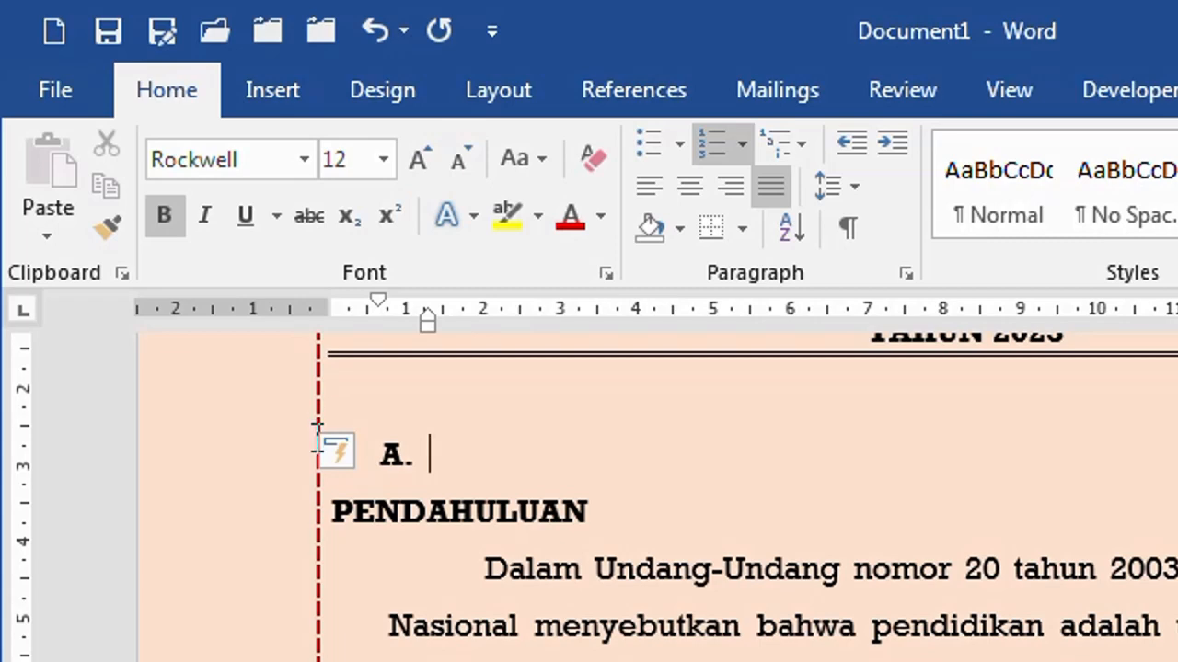
left_click(851, 139)
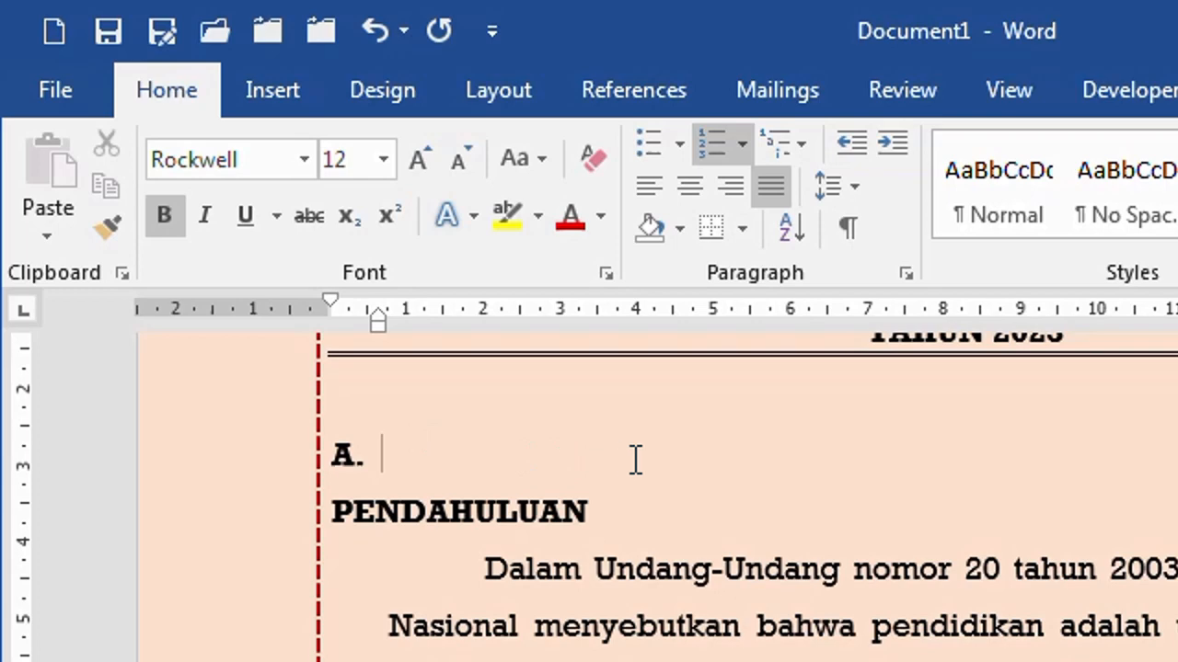
type("PENDAHULUAN")
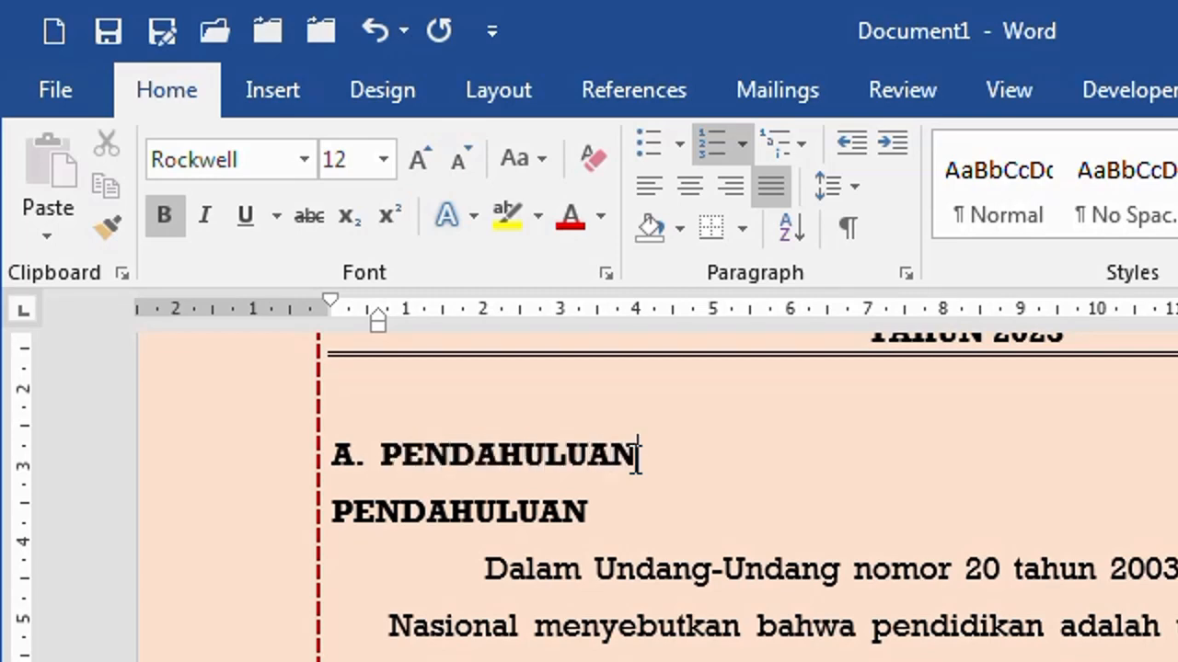
key("Return")
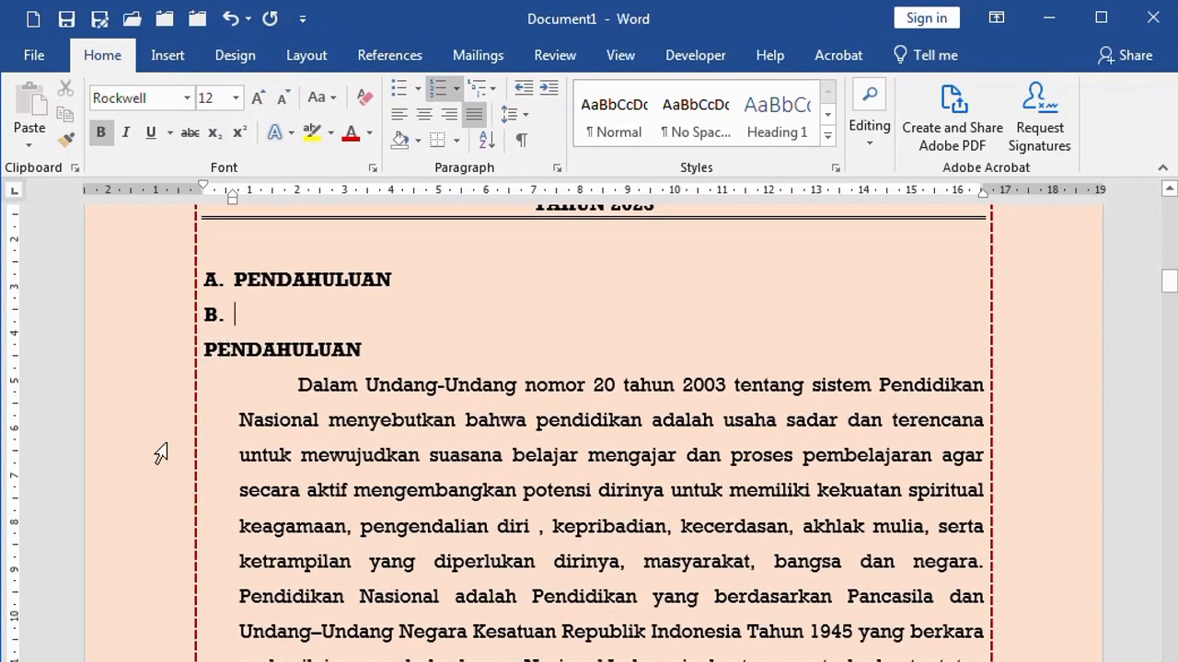
left_click_drag(139, 399, 109, 661)
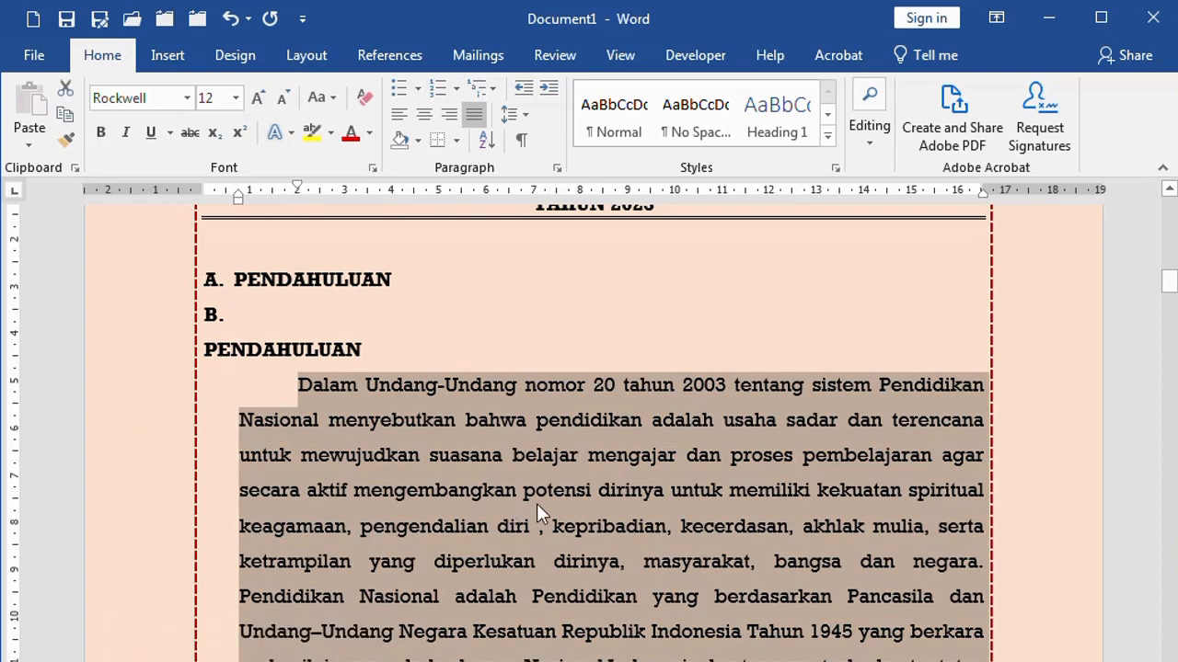
Step: Add an unnumbered line under A. PENDAHULUAN and select the Dalam Undang-Undang paragraph for it
left_click(275, 318)
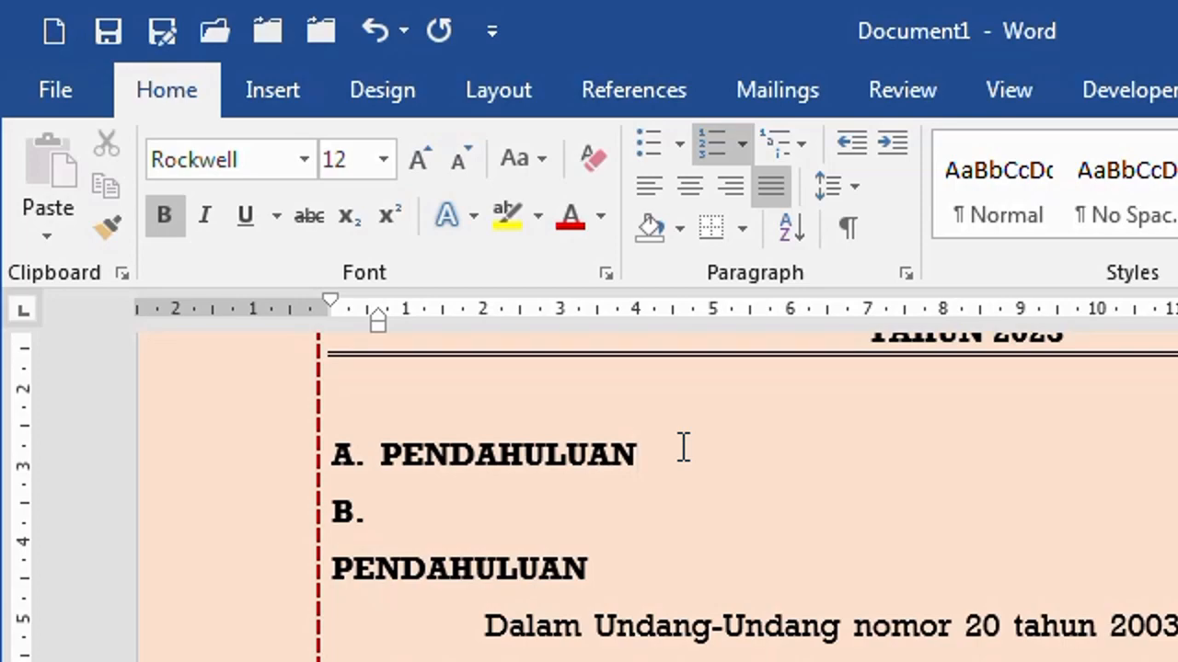
key("Return")
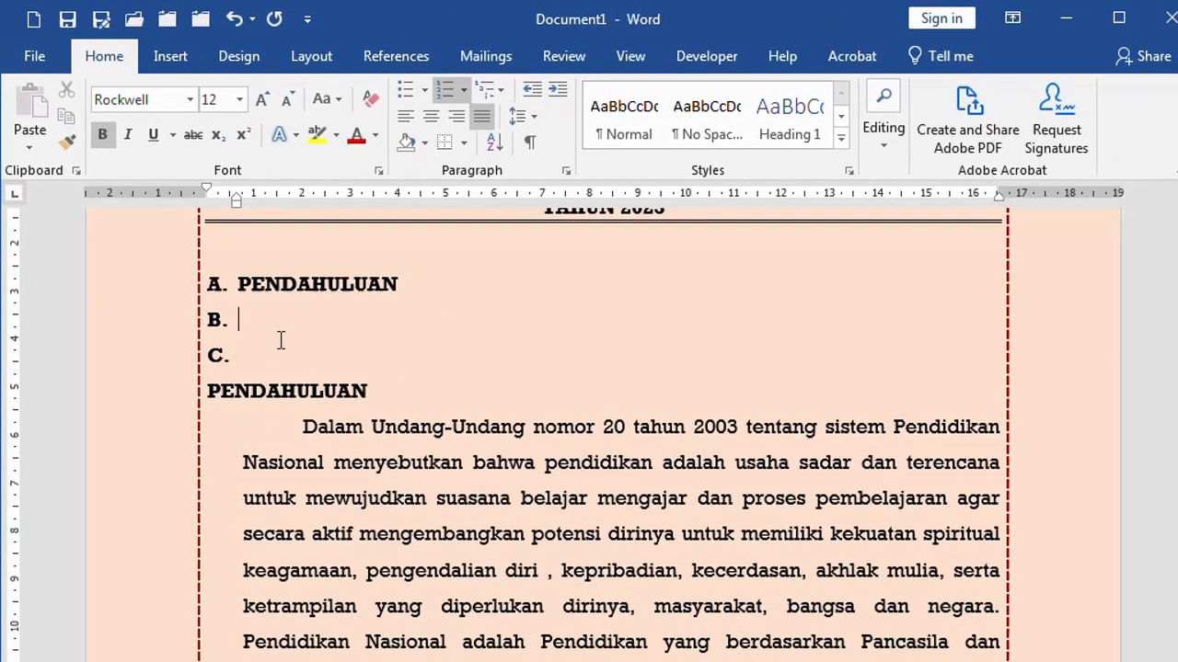
scroll(308, 249, "down", 1)
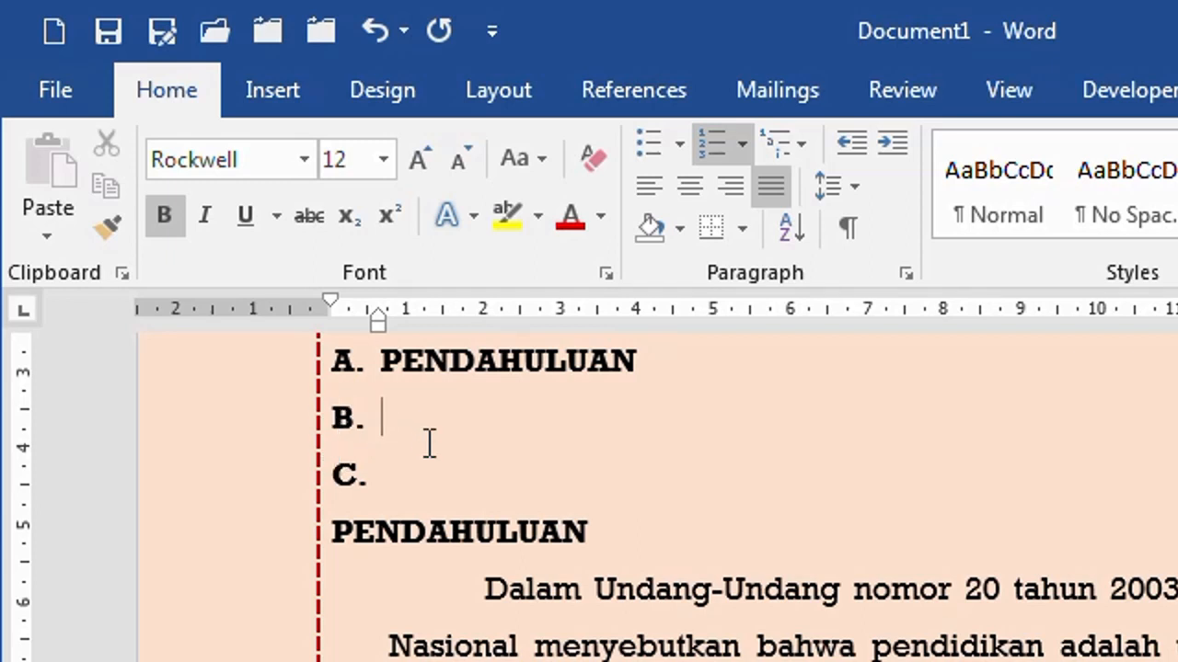
key("BackSpace")
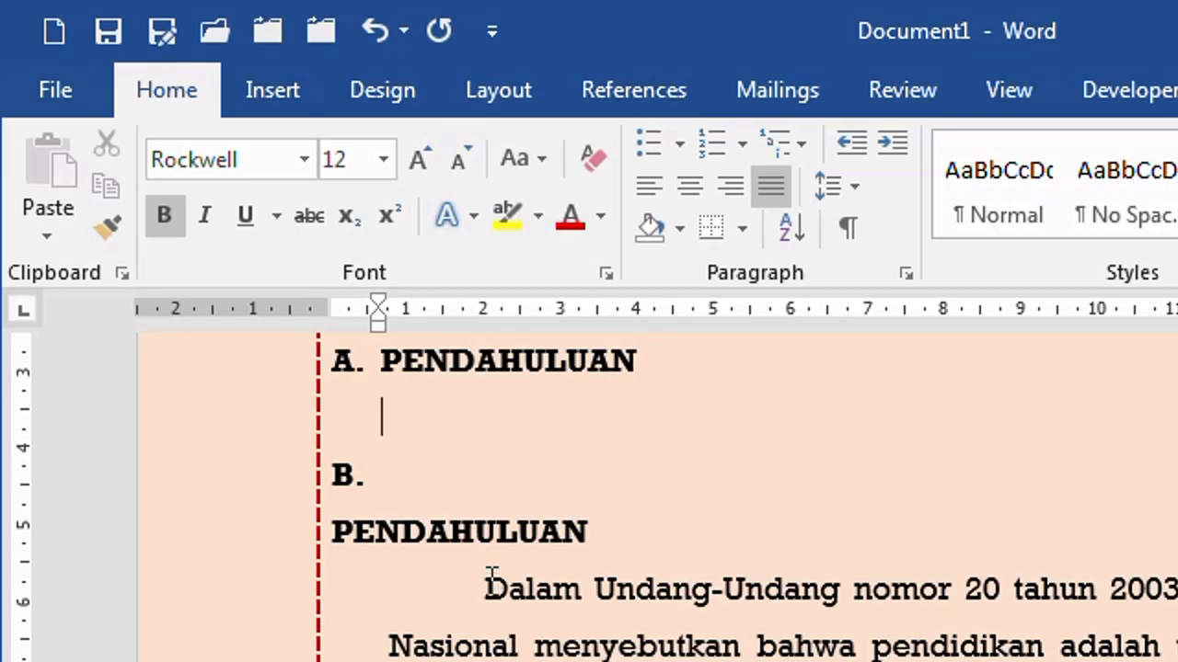
left_click_drag(487, 587, 589, 661)
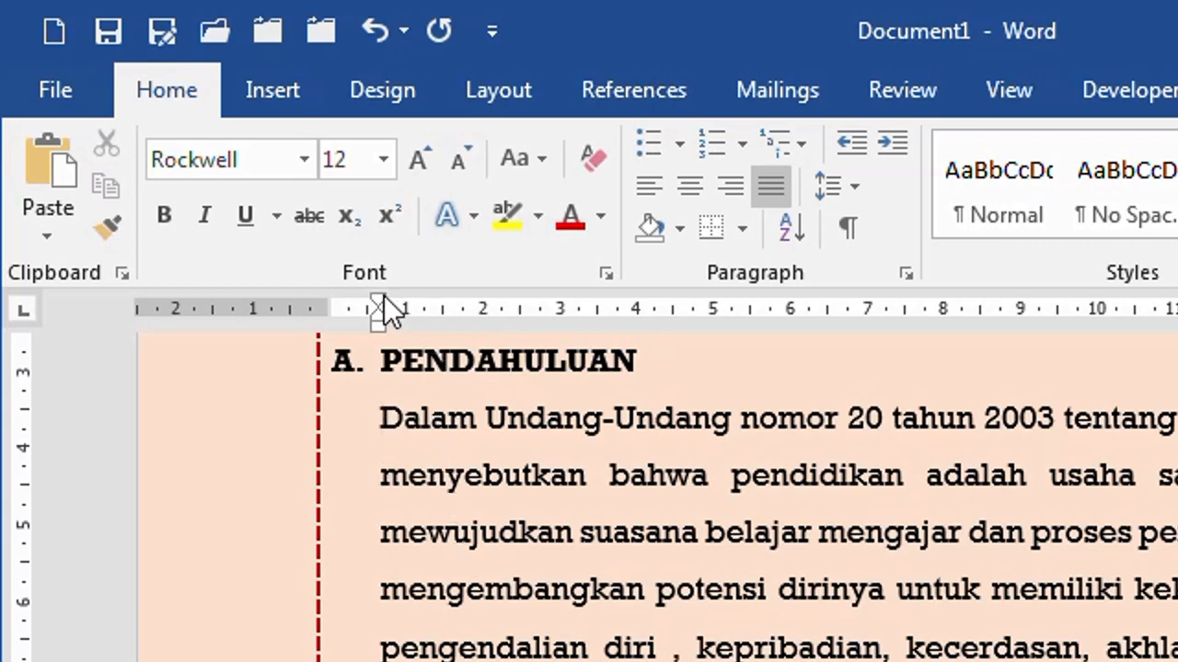
Step: Give the Dalam Undang-Undang paragraph a first-line indent, then go to the empty B. item
left_click_drag(378, 299, 498, 317)
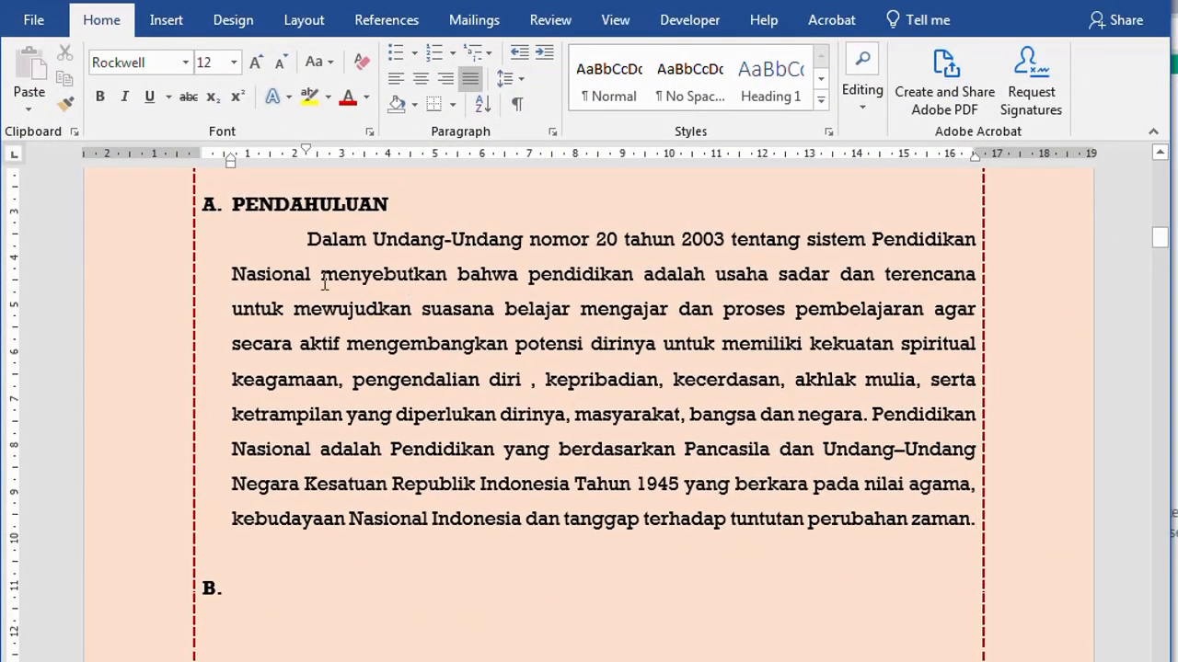
left_click_drag(139, 205, 128, 528)
left_click(314, 563)
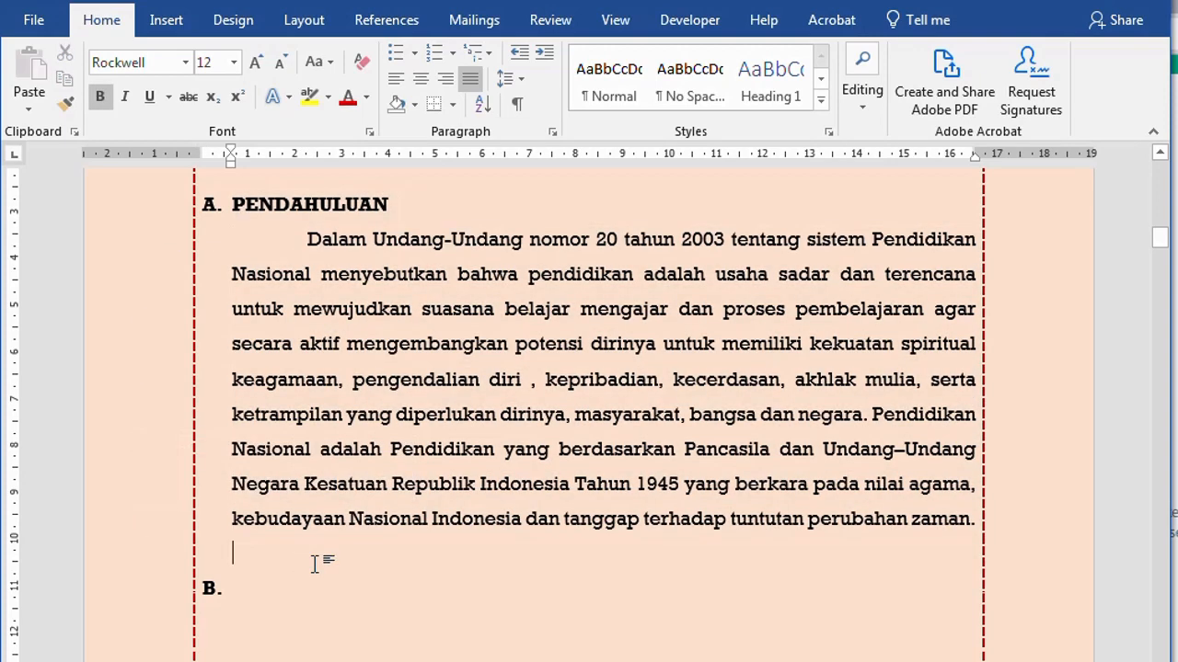
scroll(314, 563, "down", 1)
left_click(282, 479)
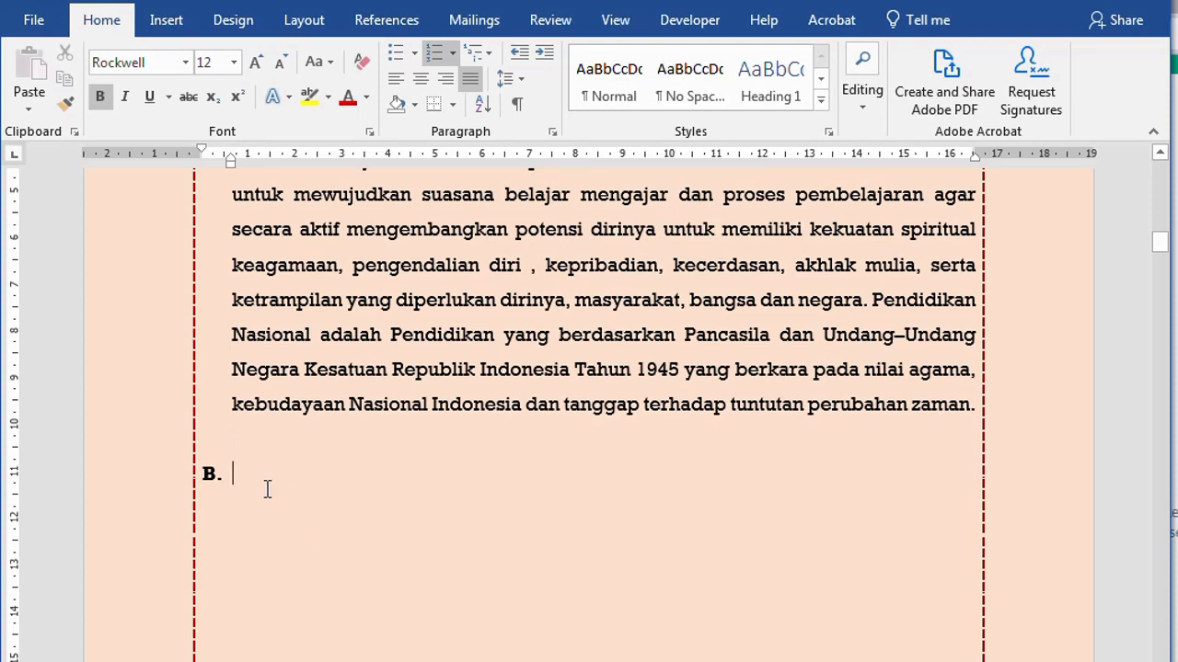
Step: Name item B 'LATAR BELAKANG' and leave an unnumbered blank line before item C
scroll(387, 488, "down", 2)
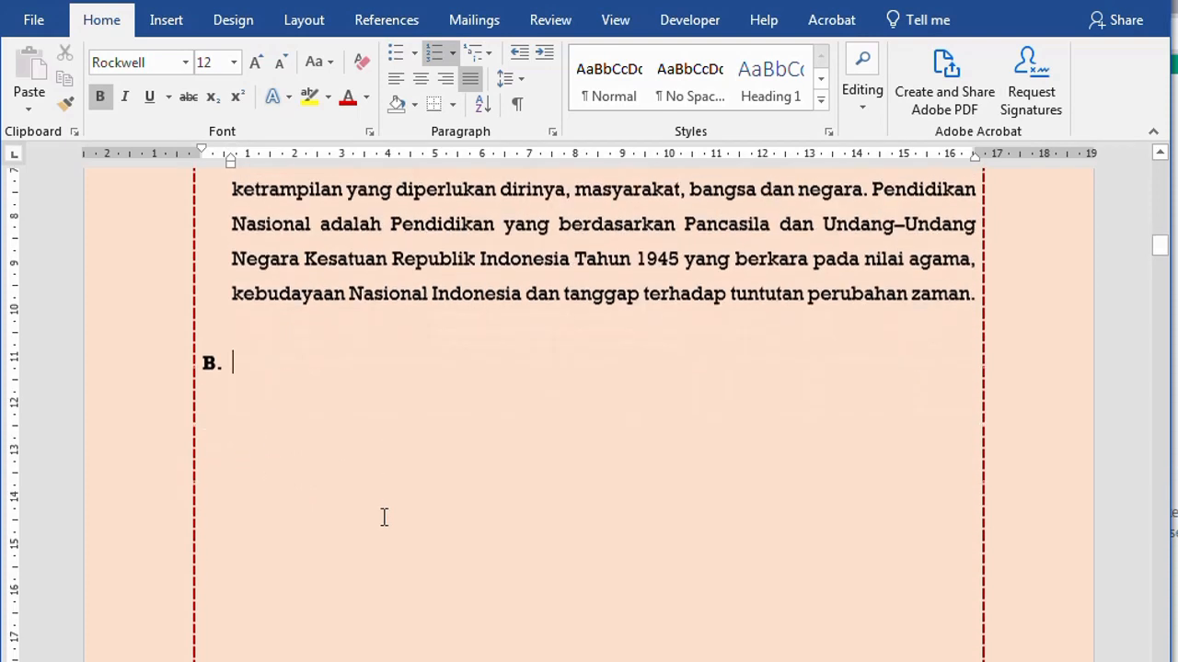
type("LA")
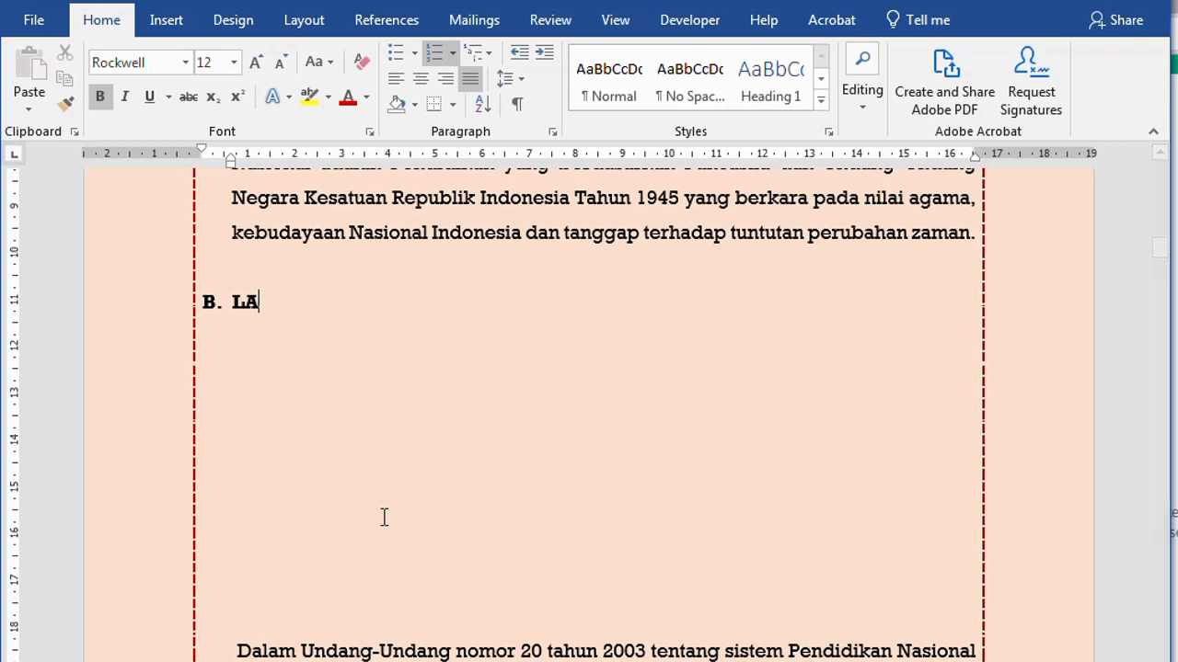
type("TAR BELAKANG")
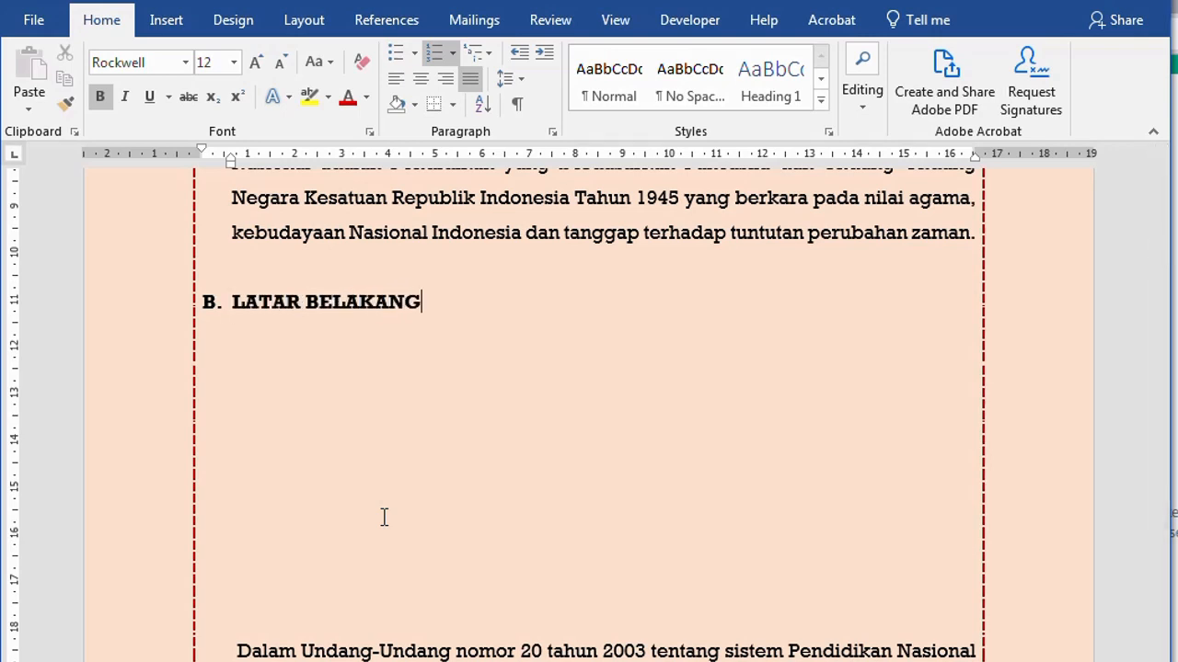
key("Return")
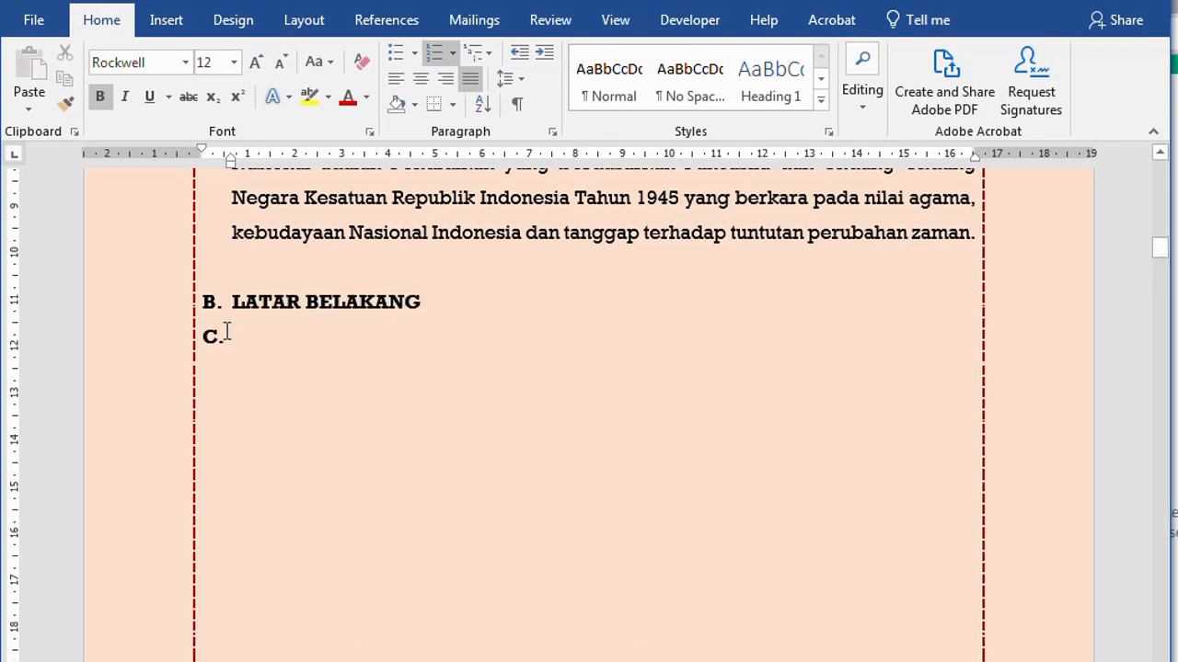
scroll(227, 331, "up", 3)
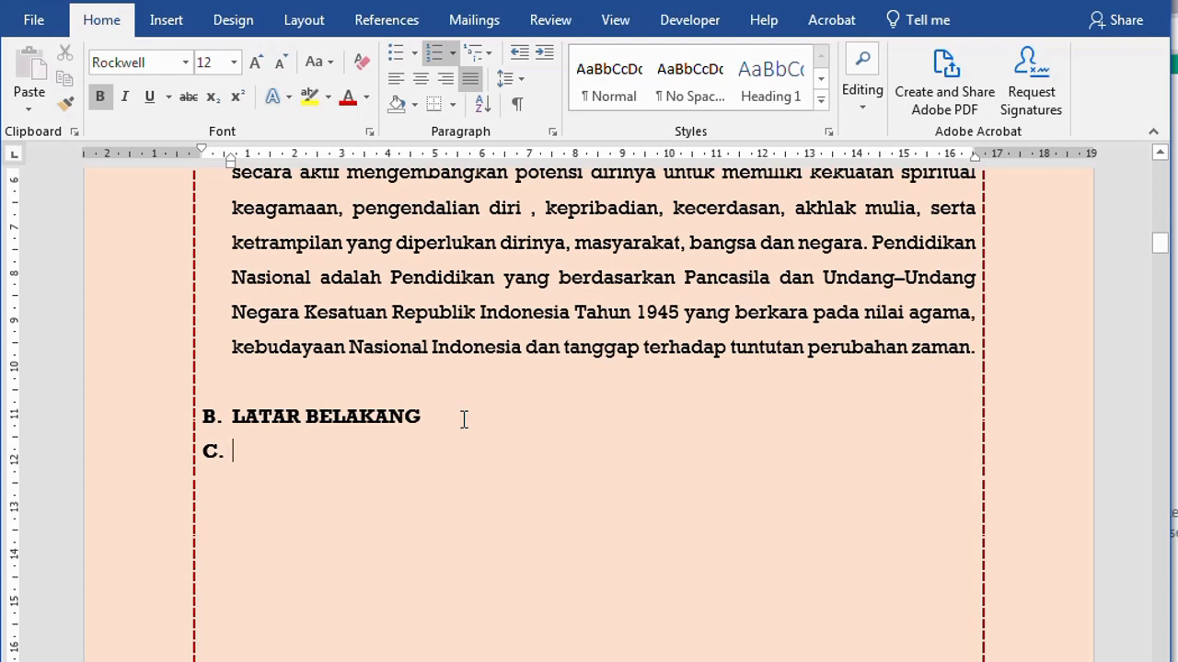
scroll(464, 418, "down", 3)
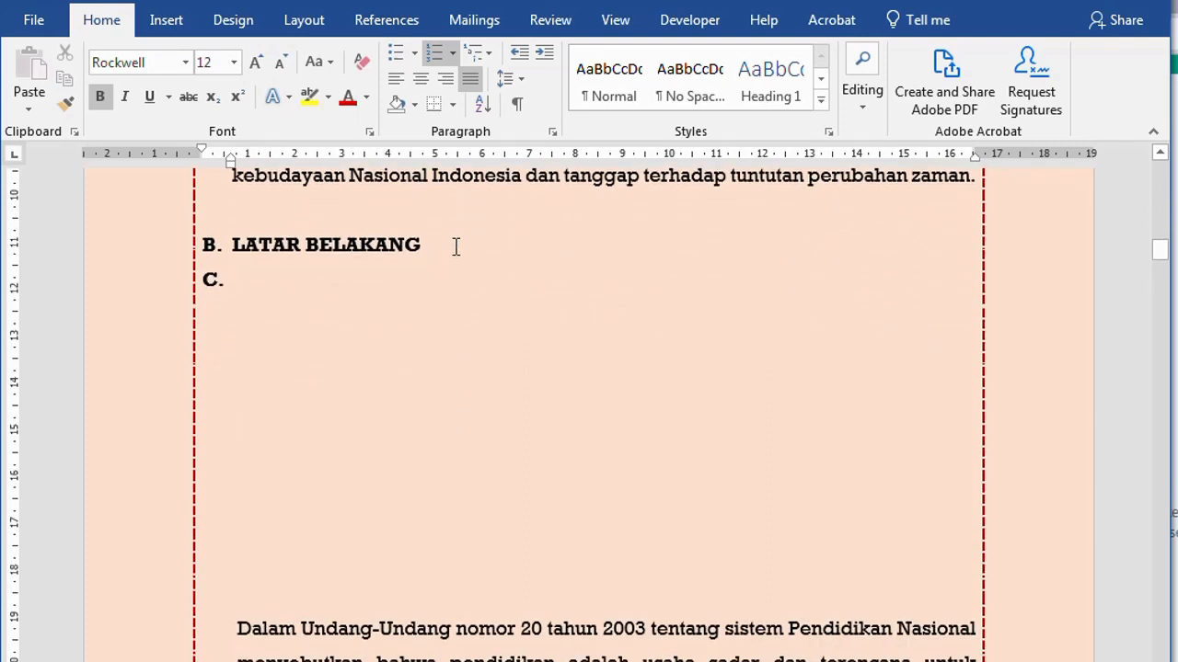
key("Return")
key("Up")
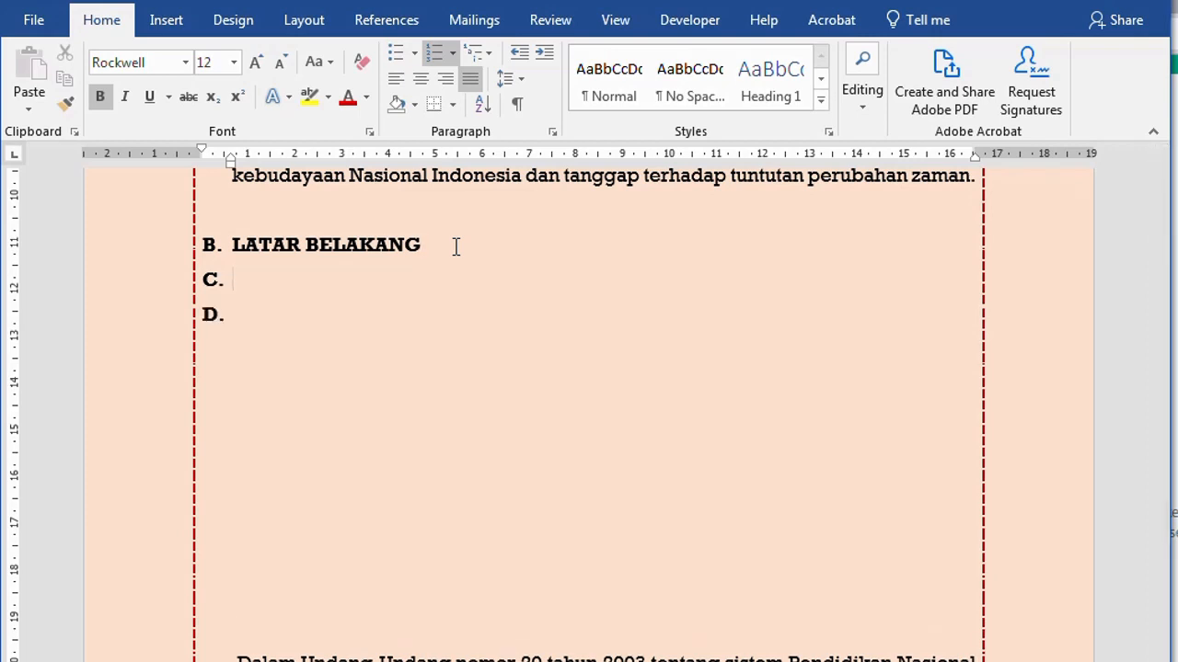
key("BackSpace")
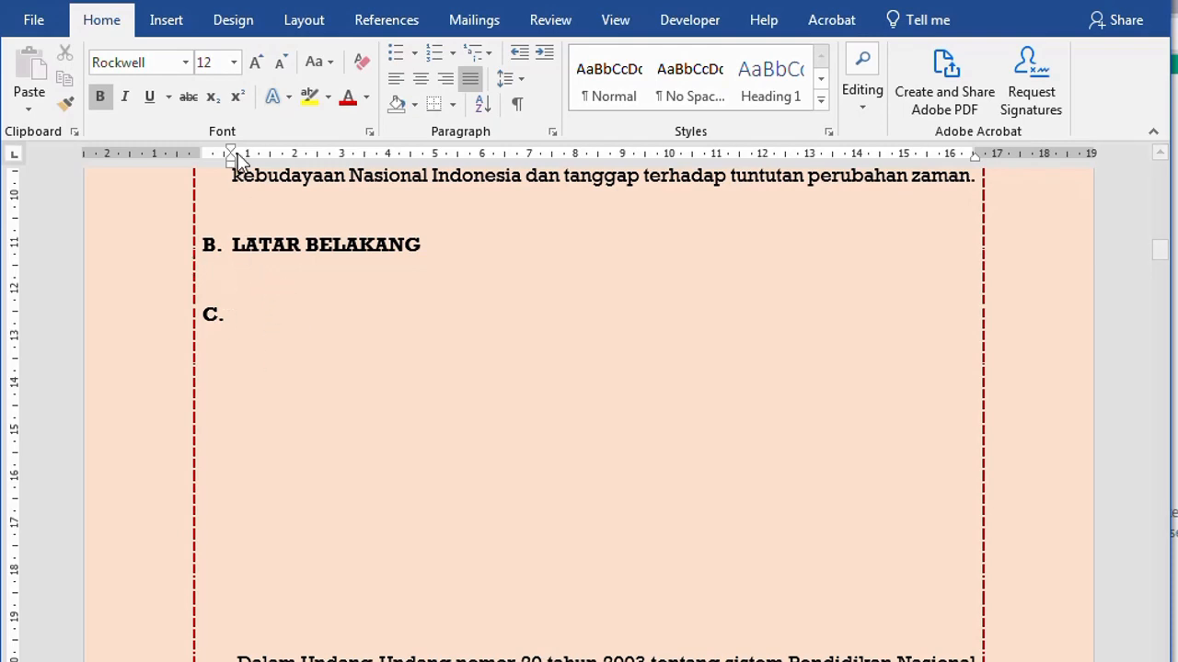
scroll(260, 192, "up", 1)
scroll(263, 193, "up", 3)
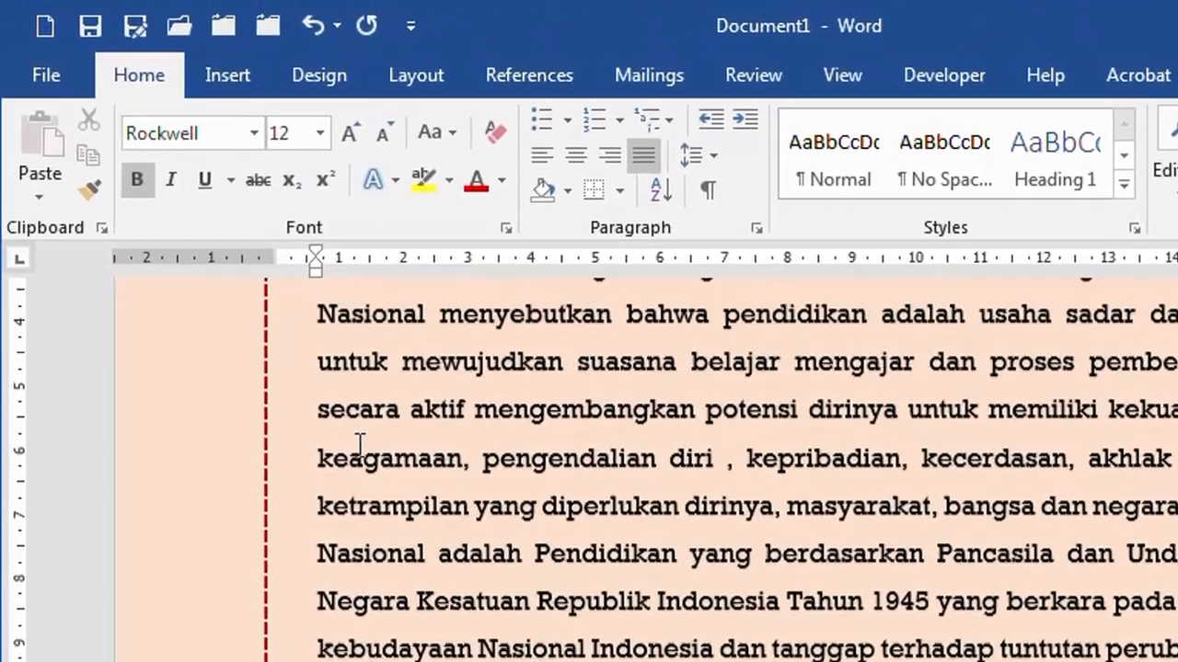
scroll(415, 386, "down", 5)
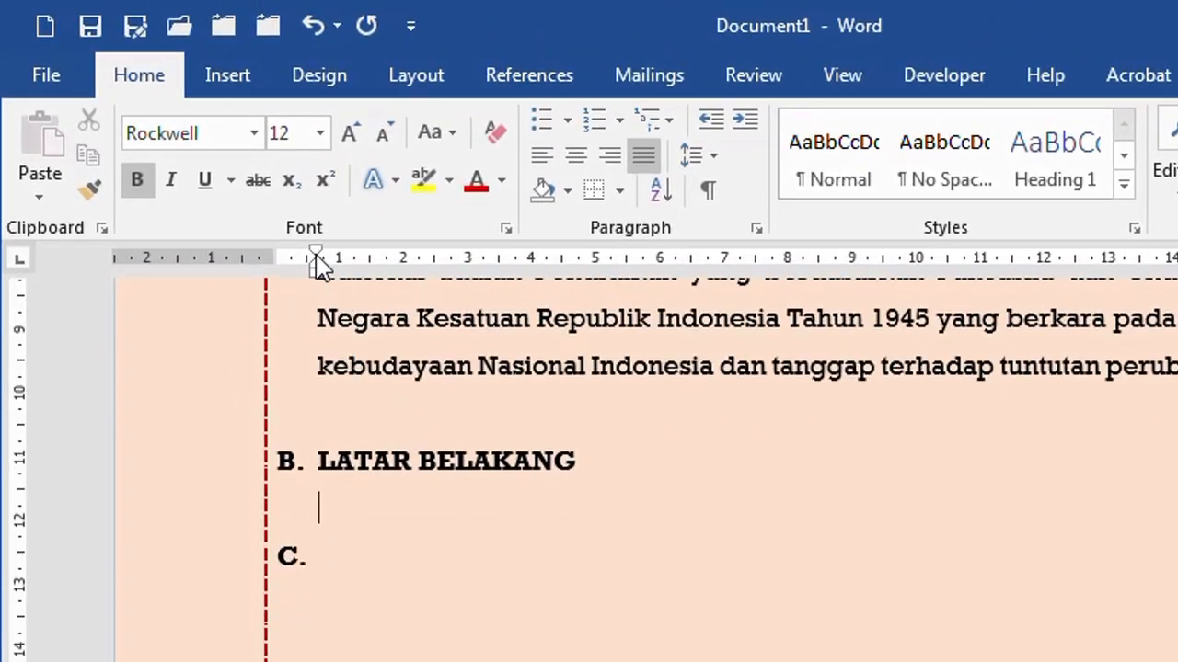
left_click_drag(316, 254, 403, 273)
key("ctrl+z")
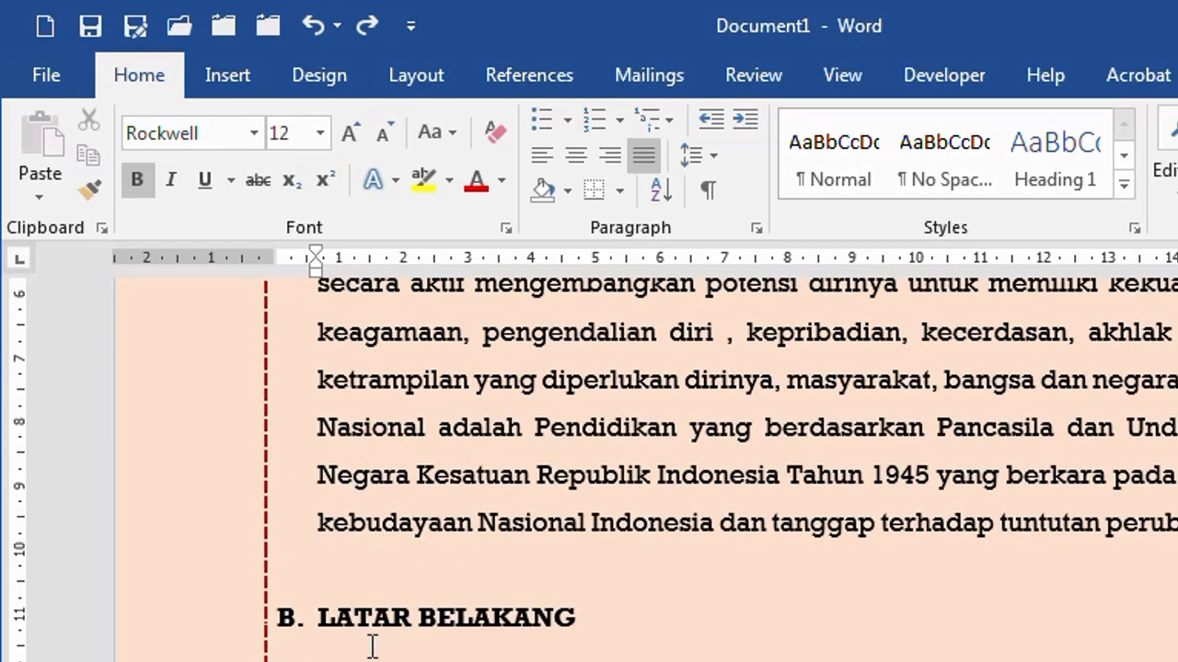
scroll(379, 655, "down", 3)
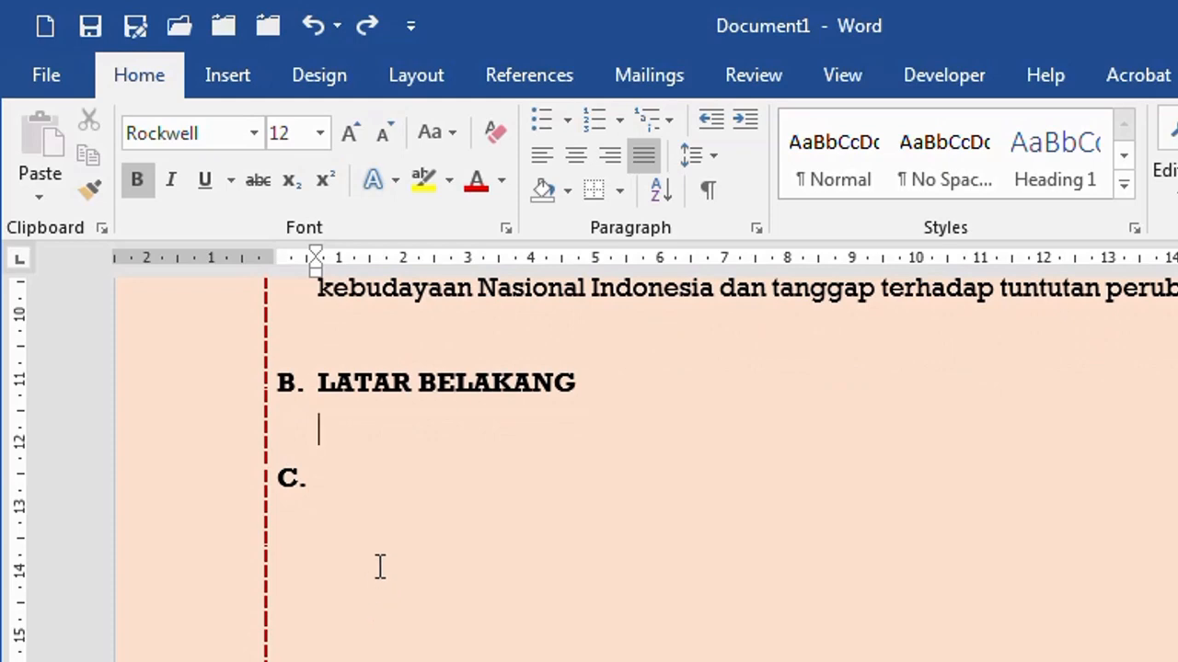
scroll(379, 566, "up", 4)
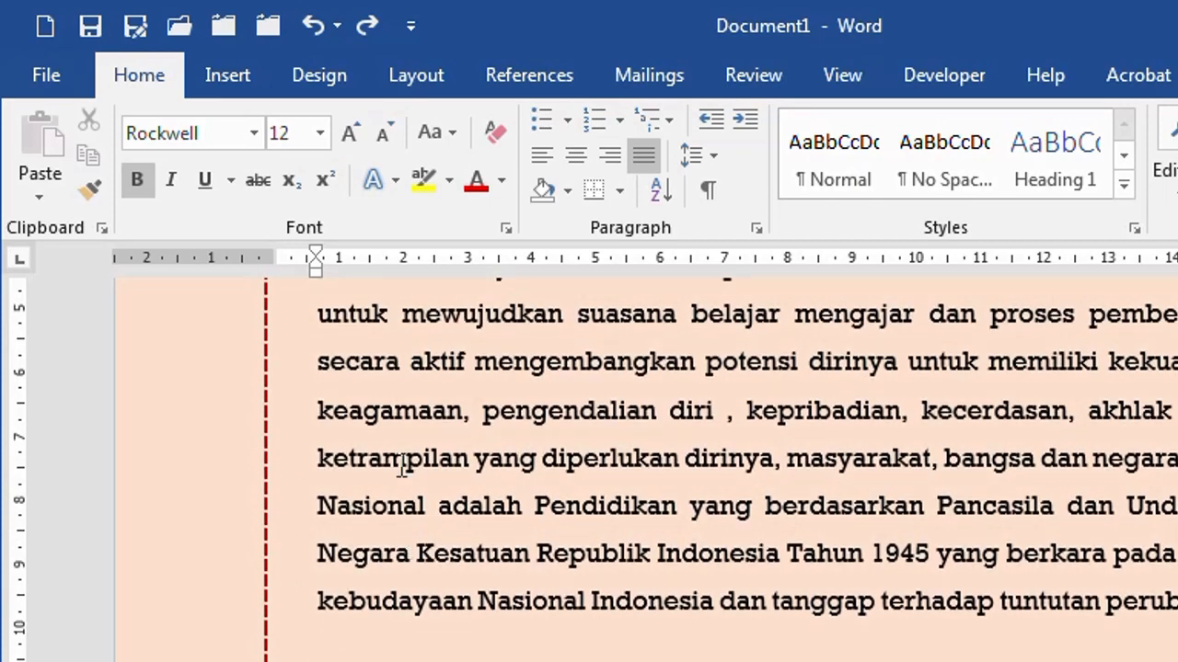
left_click(387, 458)
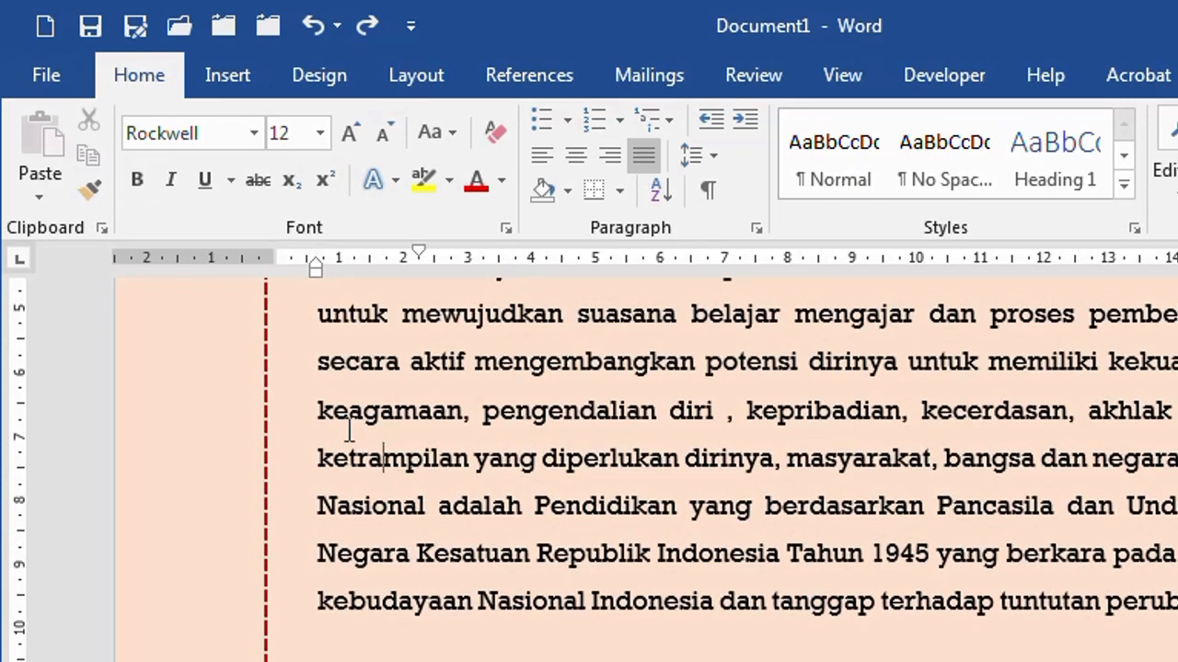
left_click_drag(154, 417, 163, 552)
left_click(475, 361)
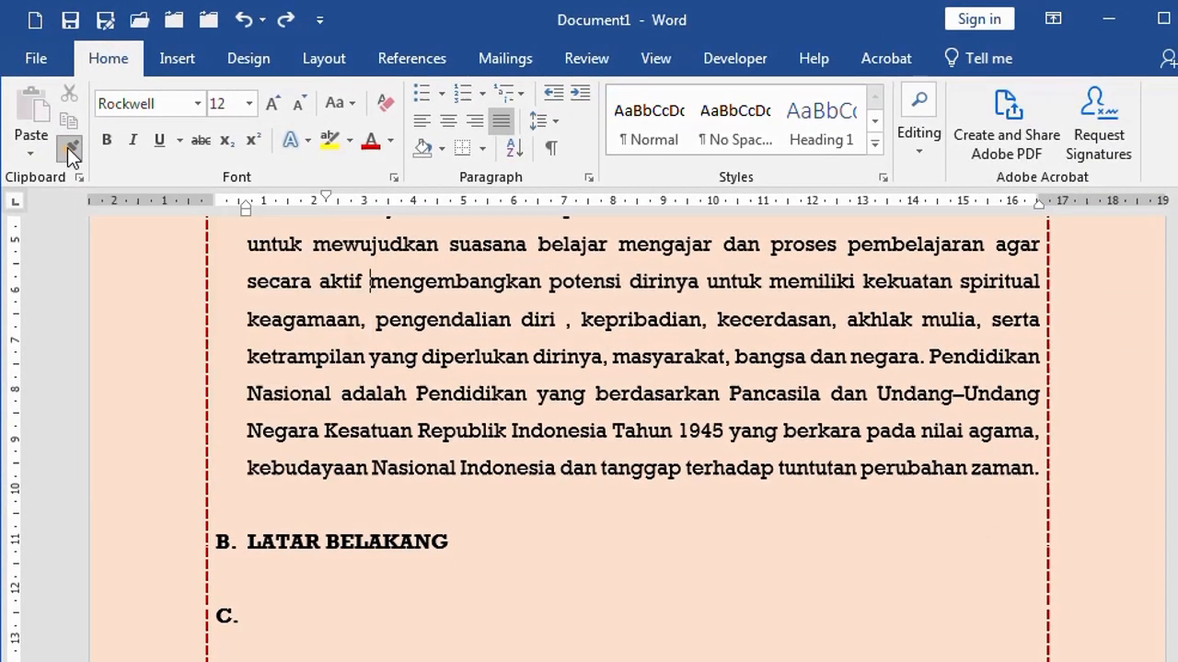
Step: Copy the PENDAHULUAN paragraph's formatting onto the line under LATAR BELAKANG
left_click(67, 148)
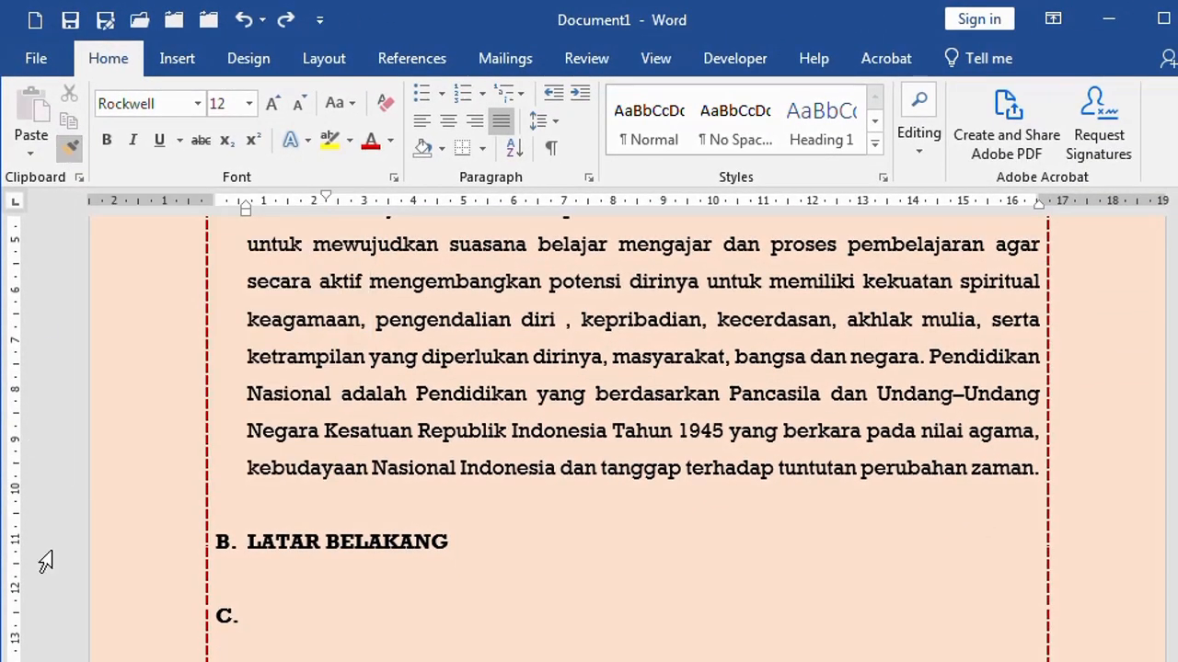
left_click(273, 579)
scroll(284, 578, "down", 2)
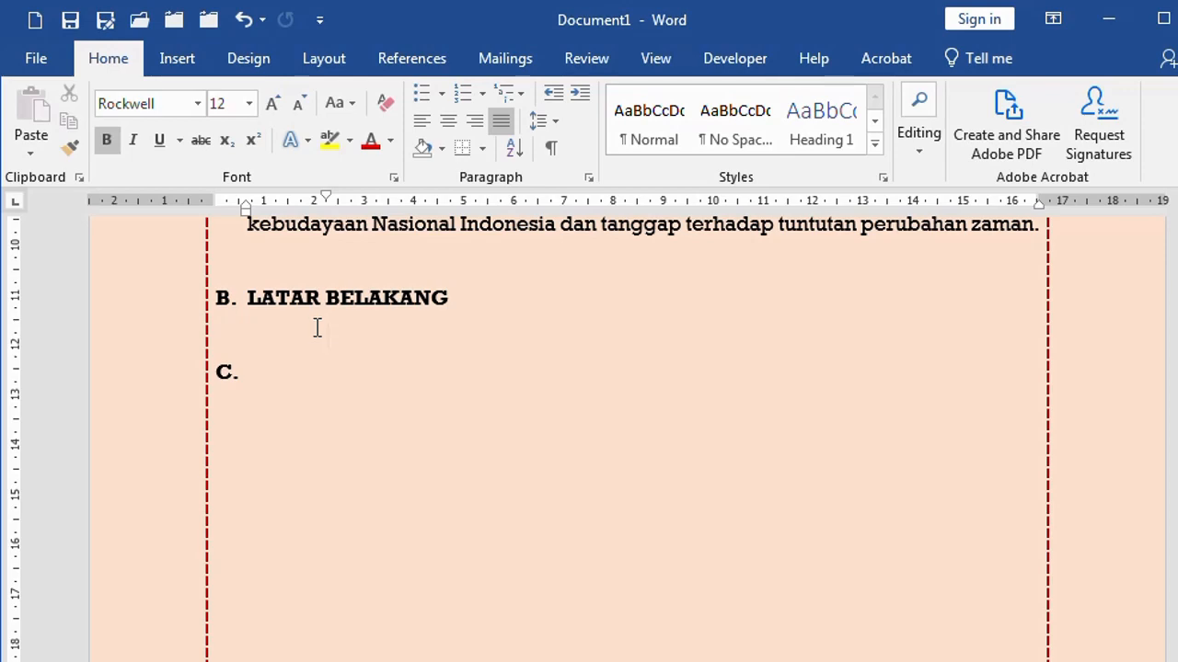
scroll(317, 330, "up", 3)
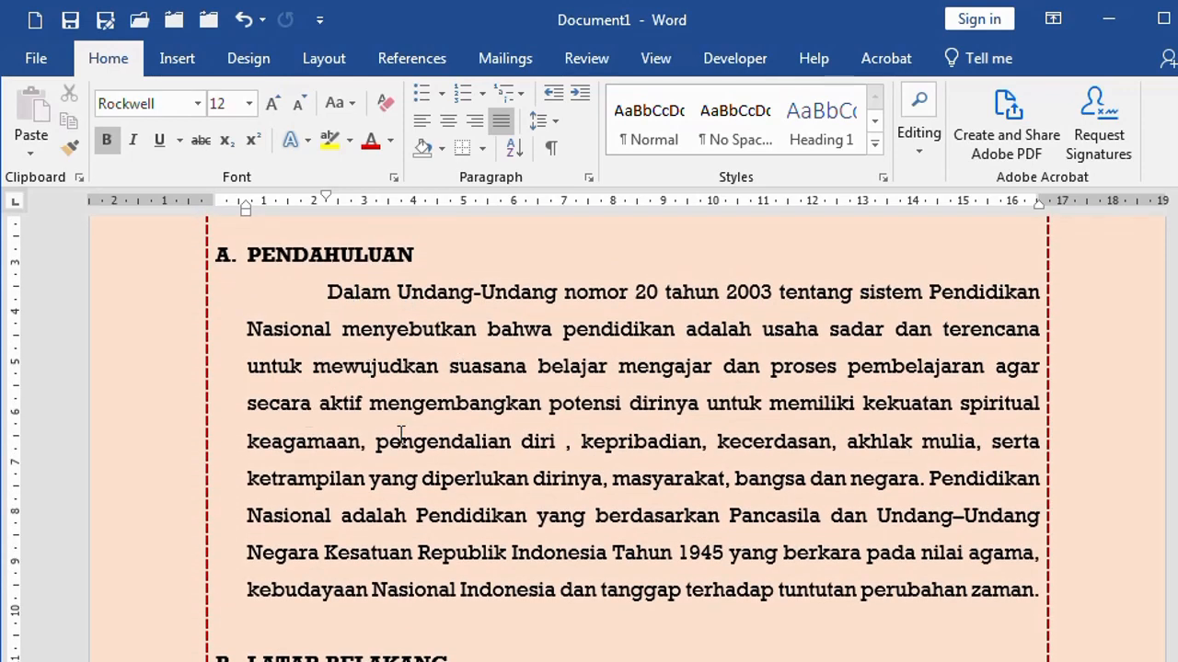
scroll(485, 418, "down", 2)
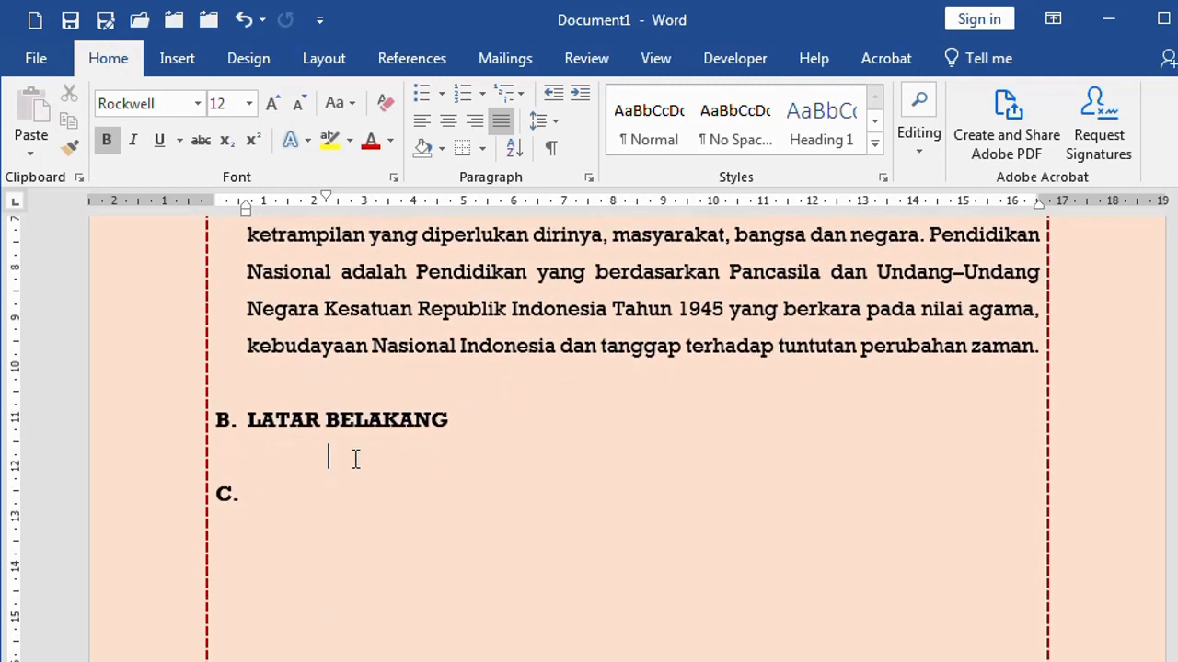
scroll(379, 474, "down", 8)
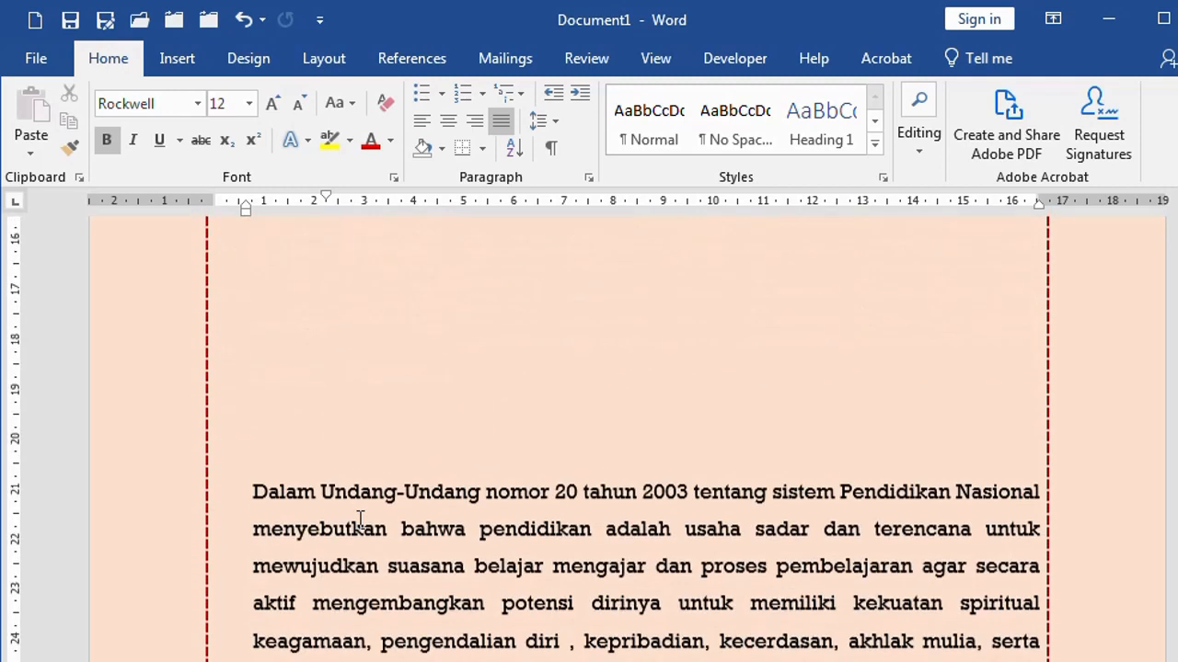
Step: Add a 'C.' item on the empty line after the umumnya paragraph
left_click(245, 451)
scroll(437, 649, "down", 15)
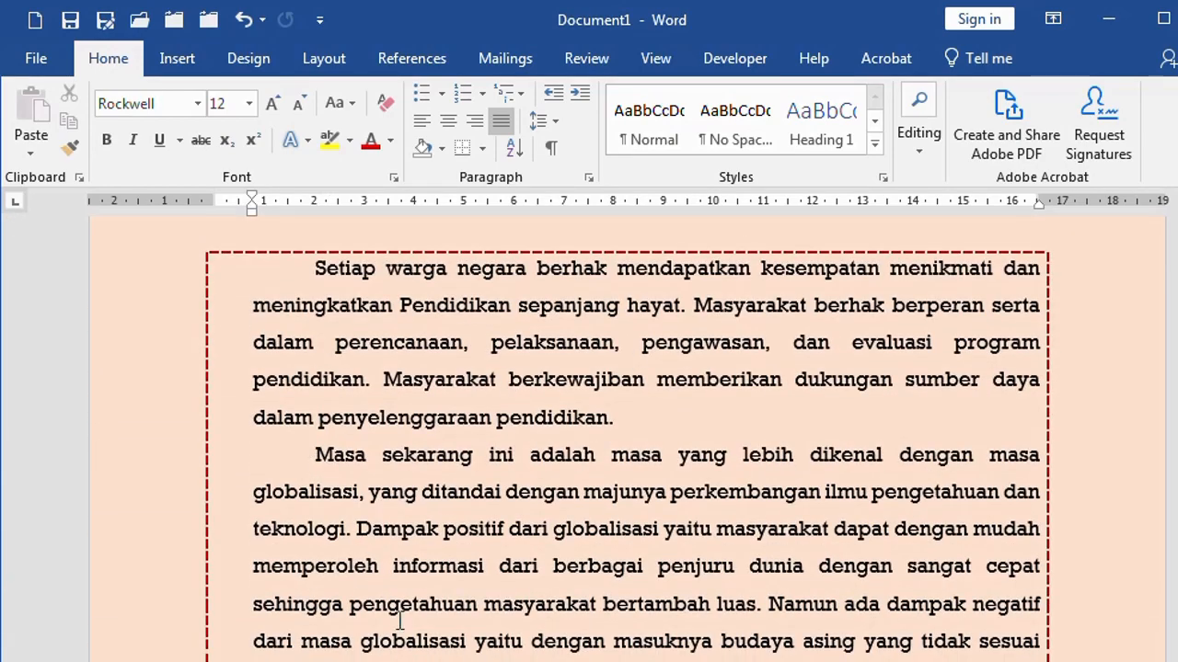
scroll(400, 622, "down", 10)
left_click(284, 300)
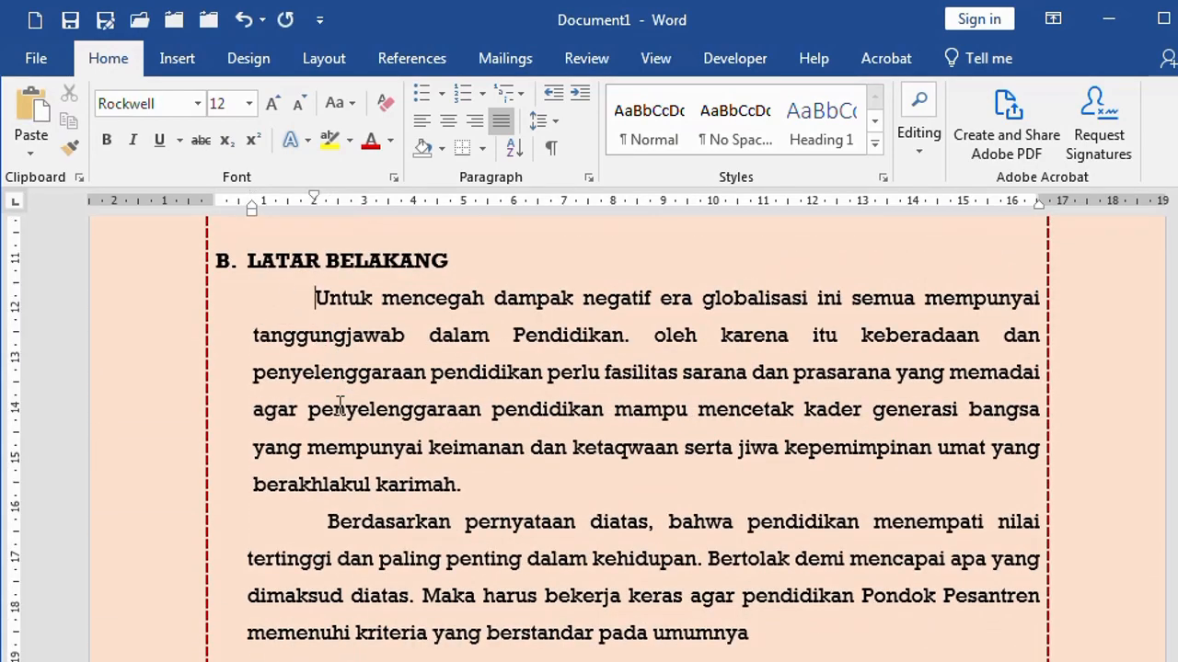
left_click(284, 656)
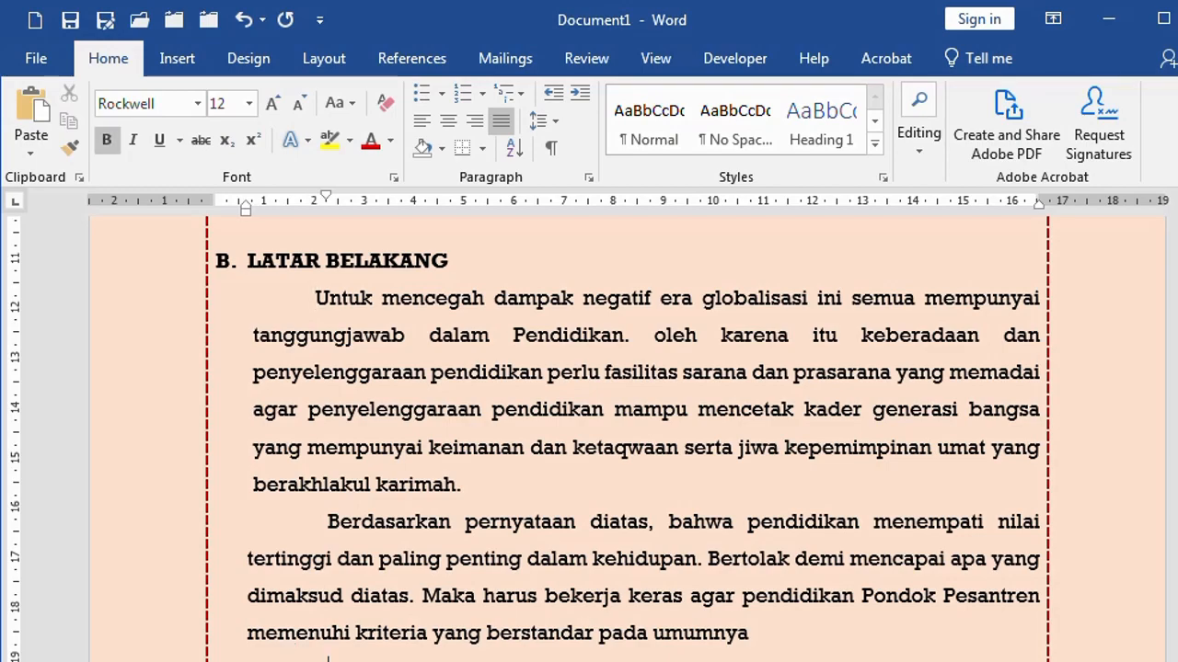
type("C.")
Step: Put the insertion point inside the numbered regulations list
scroll(302, 567, "up", 1)
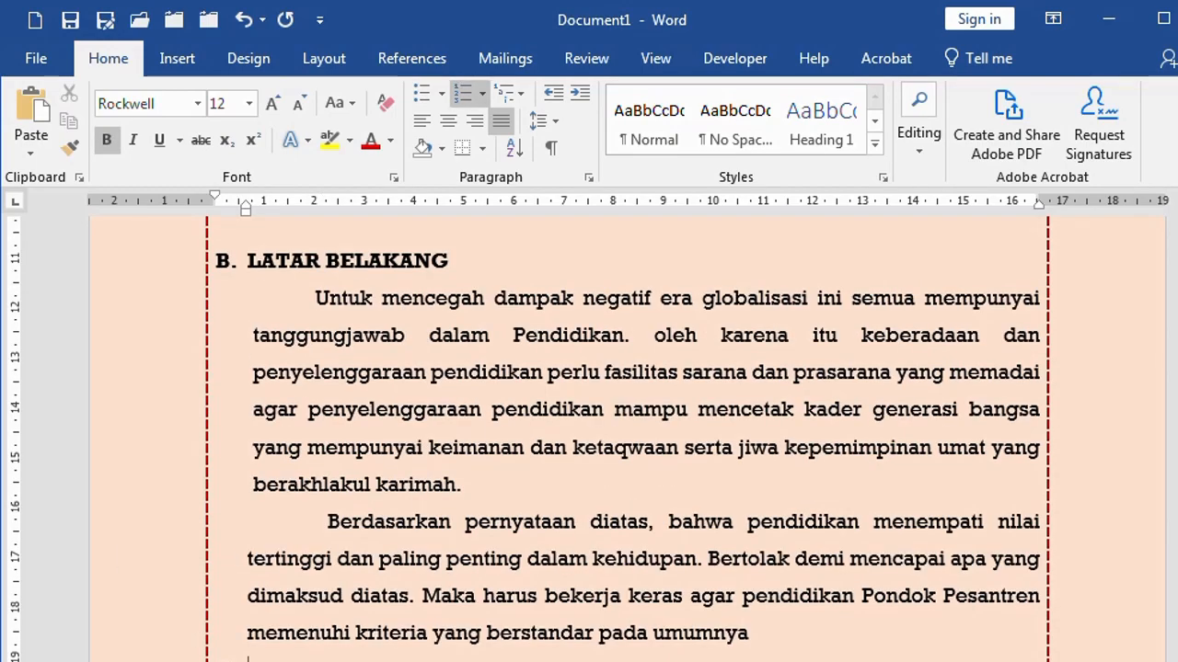
scroll(543, 657, "down", 12)
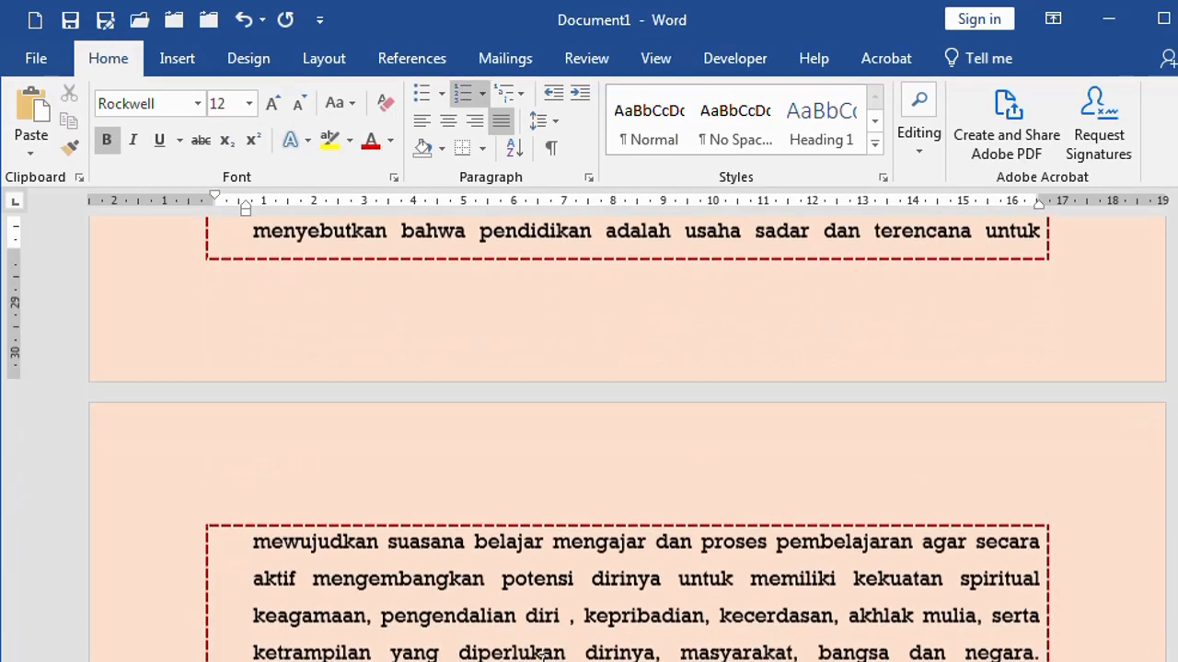
scroll(543, 658, "down", 10)
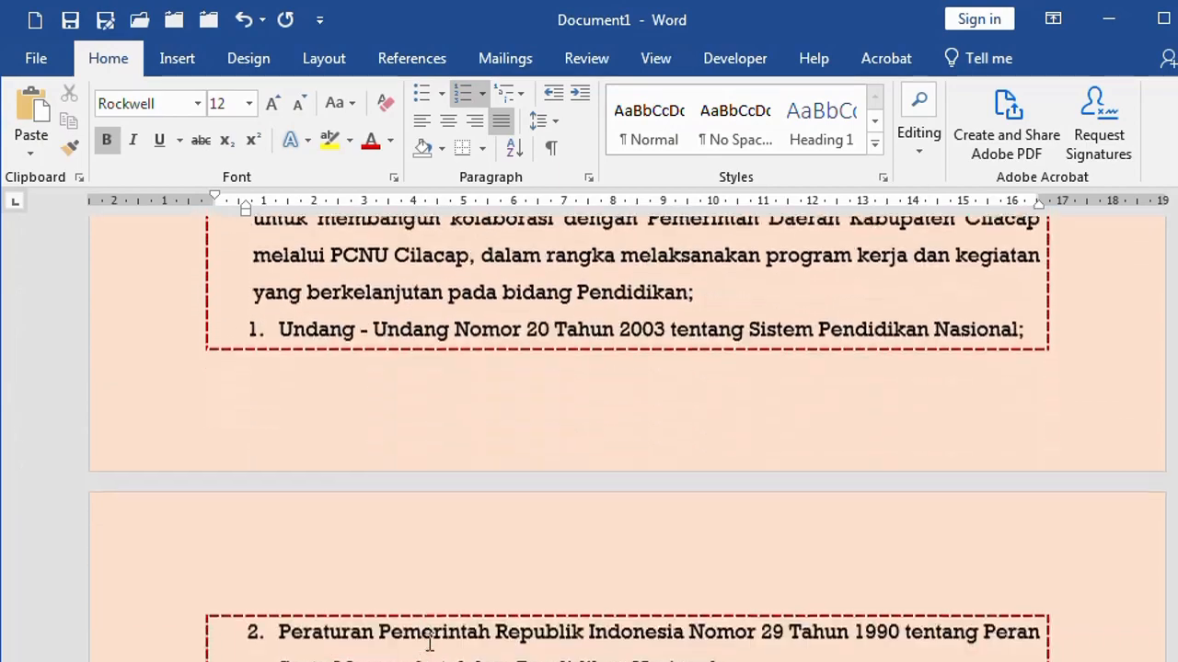
left_click(395, 571)
scroll(386, 560, "up", 3)
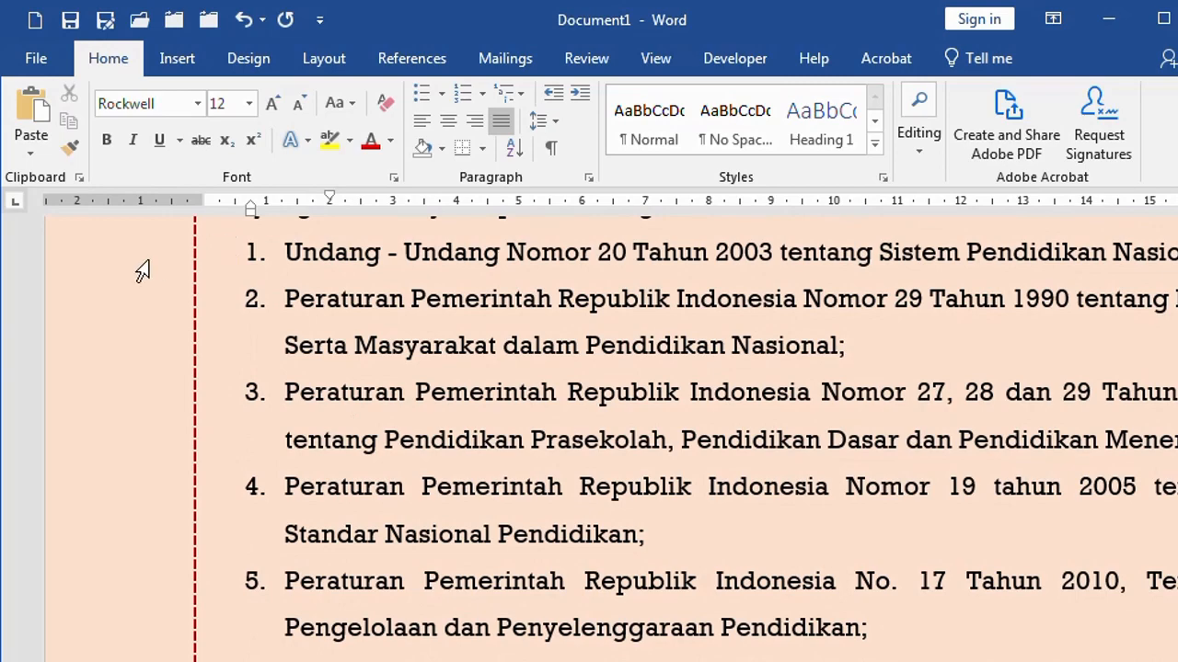
Step: Turn off numbering on the regulation items
left_click_drag(137, 268, 184, 661)
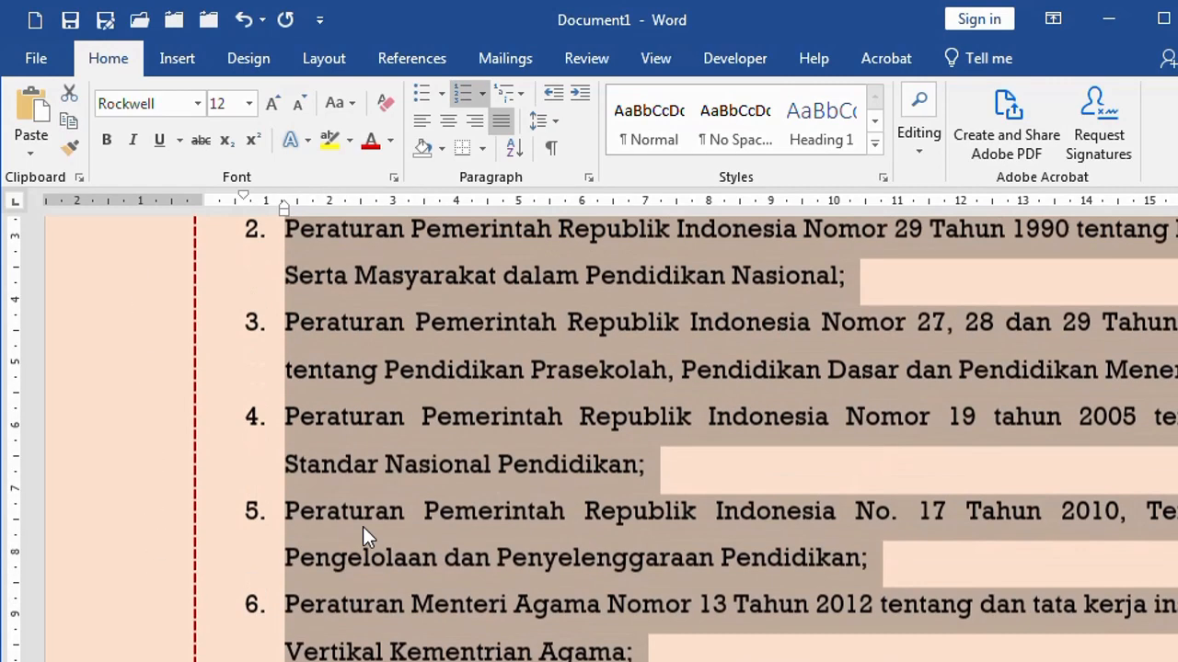
scroll(316, 499, "up", 3)
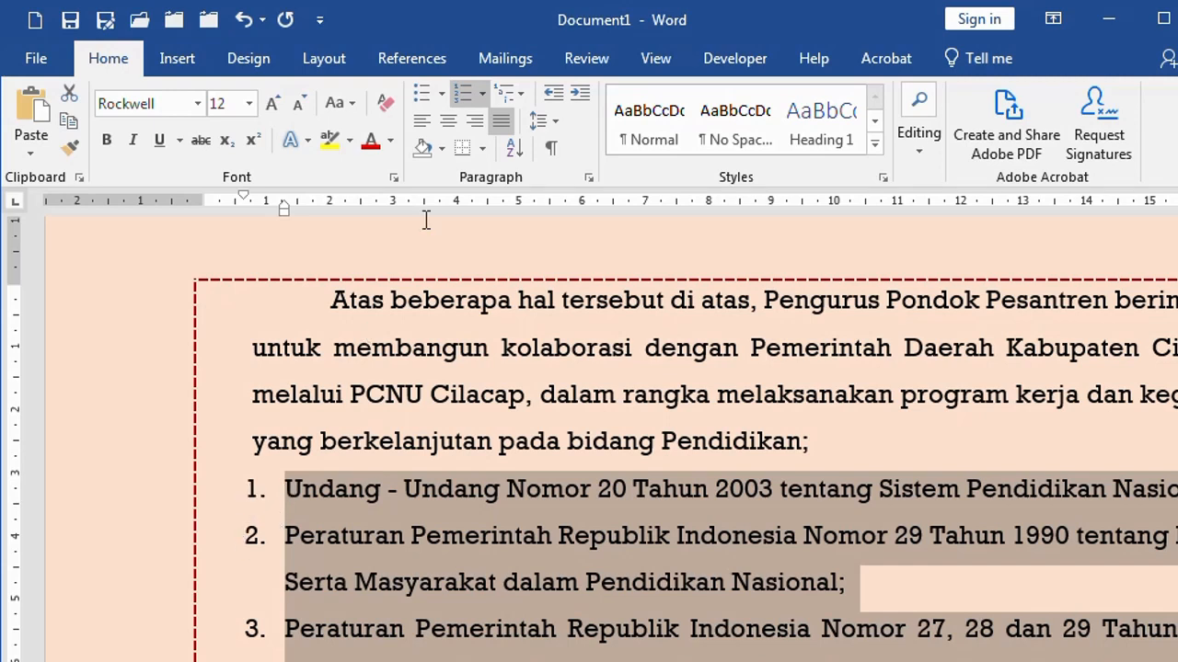
left_click(461, 94)
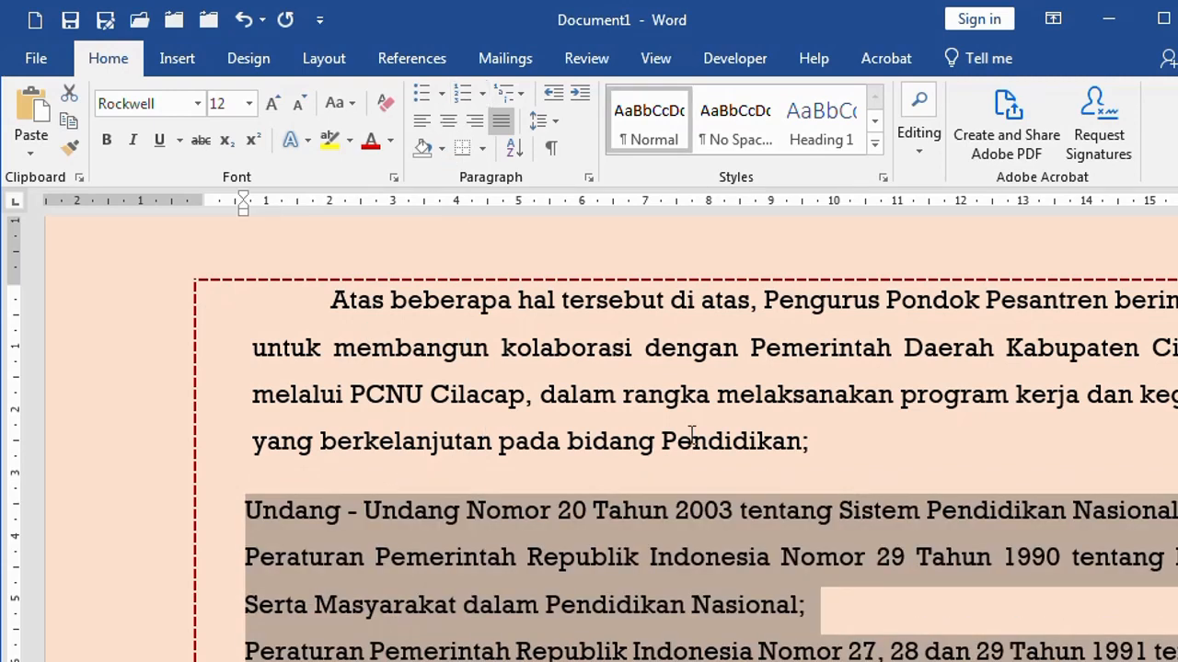
Step: Add an empty line with cleared formatting after 'Pendidikan;'
left_click(859, 448)
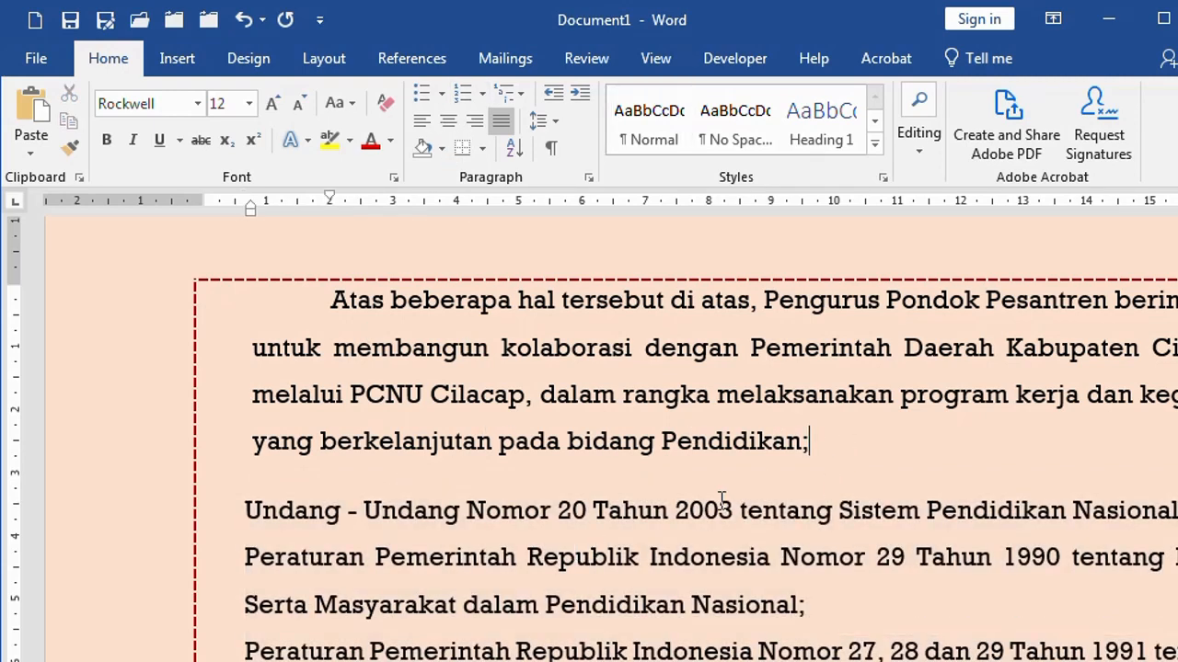
key("Return")
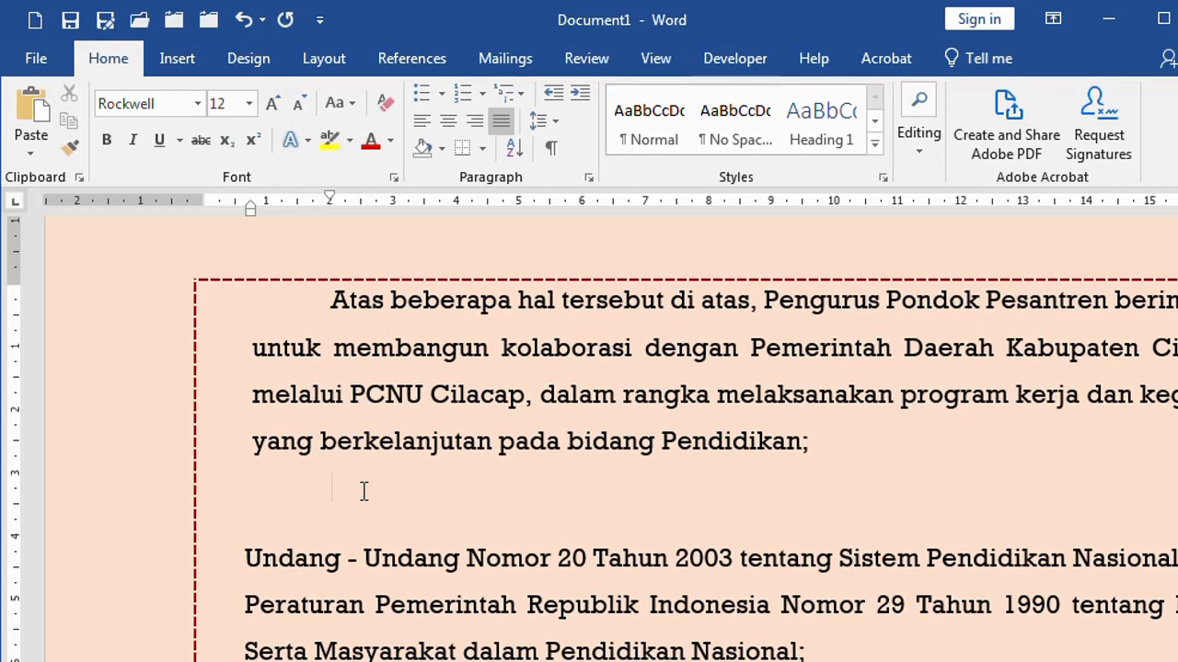
key("ctrl+shift+n")
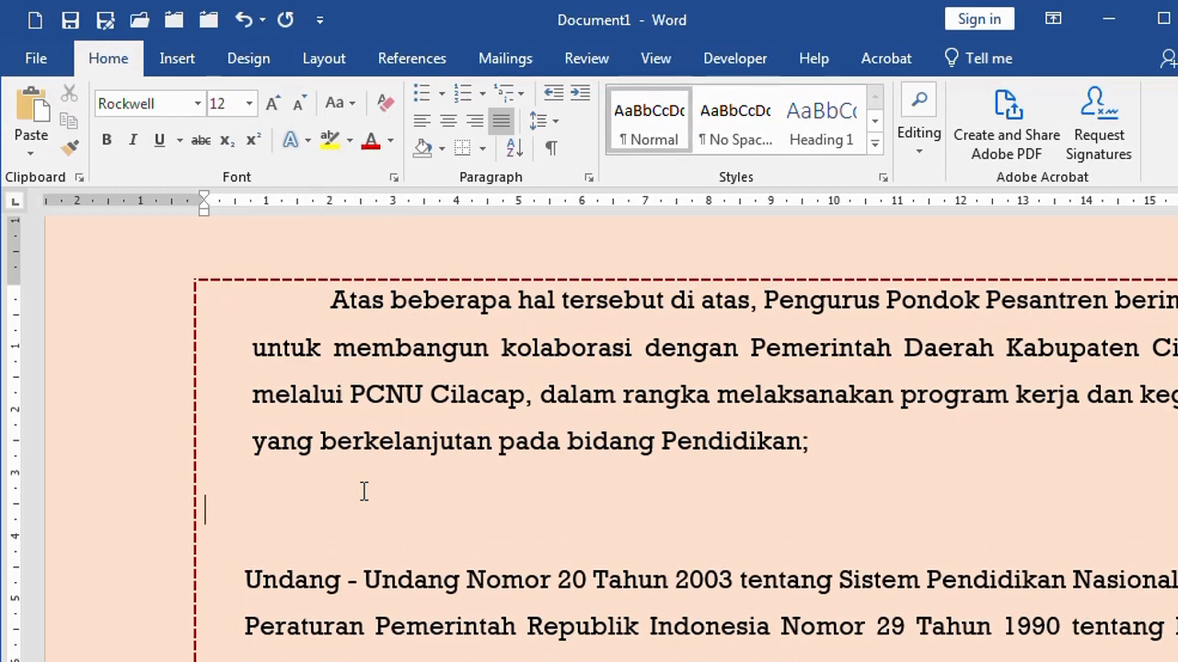
Step: Indent the blank line and start numbered item 1 'Undang-undang dasar dan seterusntya'
left_click(578, 93)
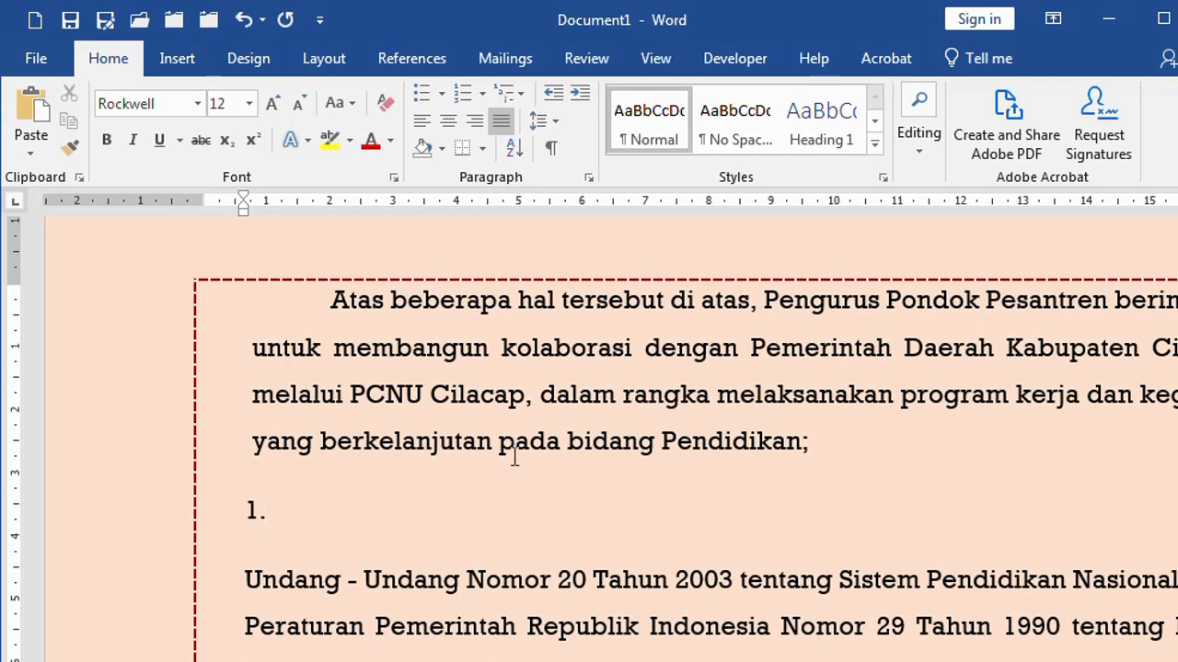
type("1.")
key("space")
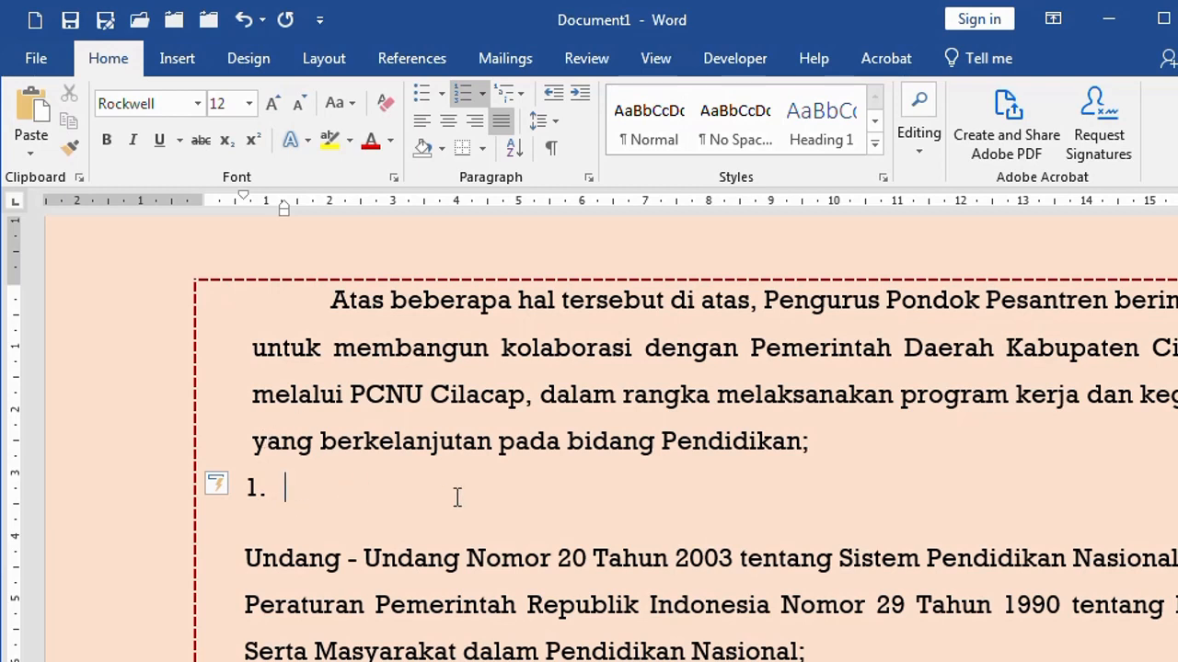
type("Undang-undang dasar dan seterusntya.")
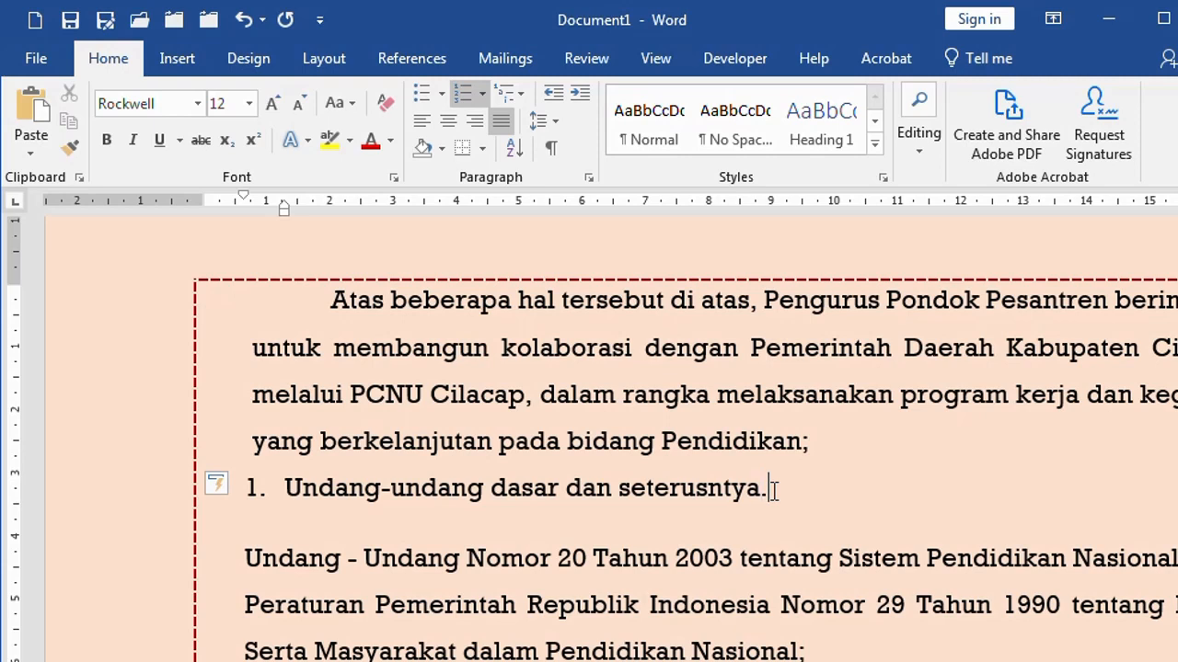
Step: Fill item 2 with the 1990 regulation text and remove the empty third number
key("Return")
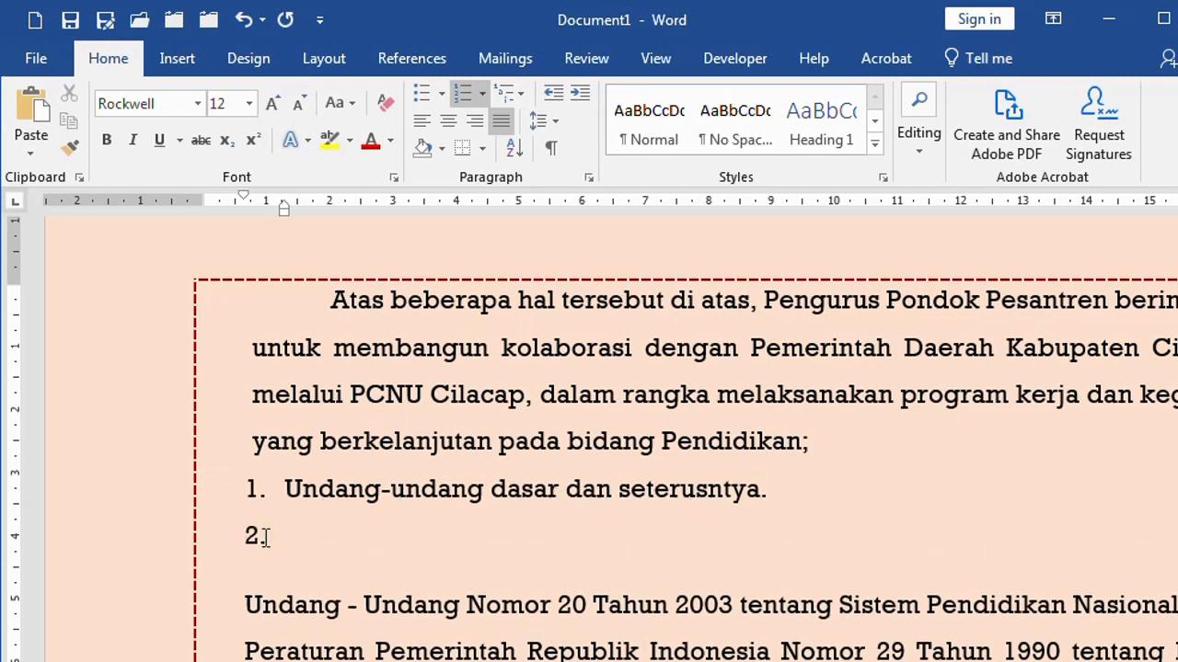
left_click_drag(247, 607, 1175, 655)
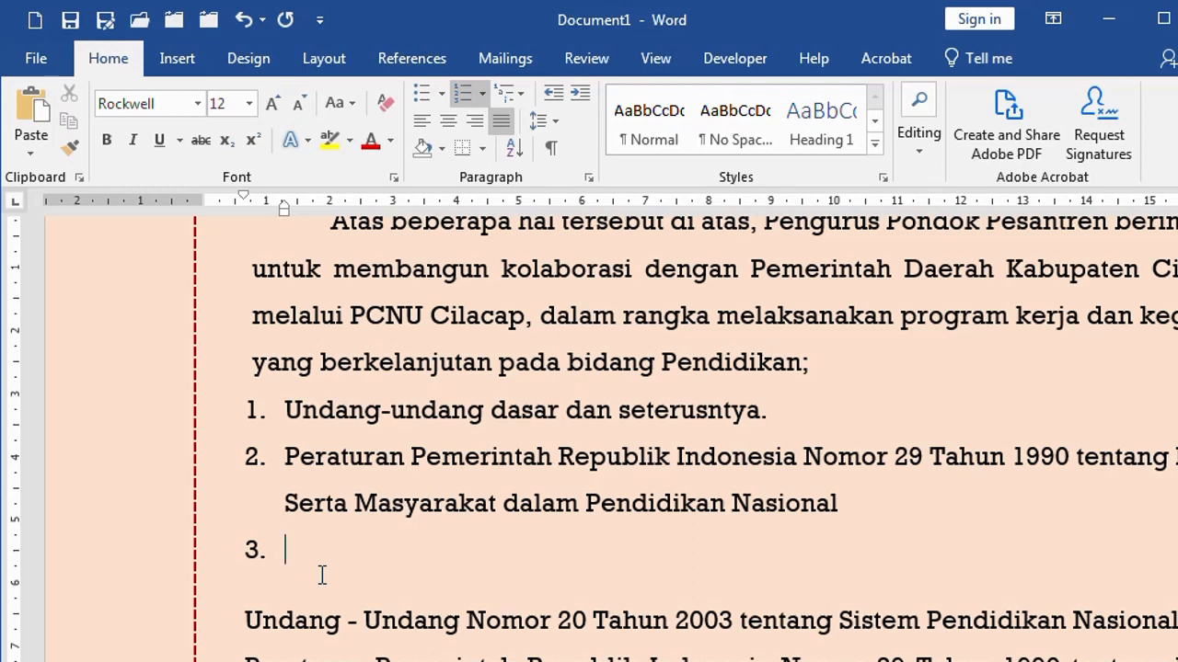
key("BackSpace")
key("BackSpace")
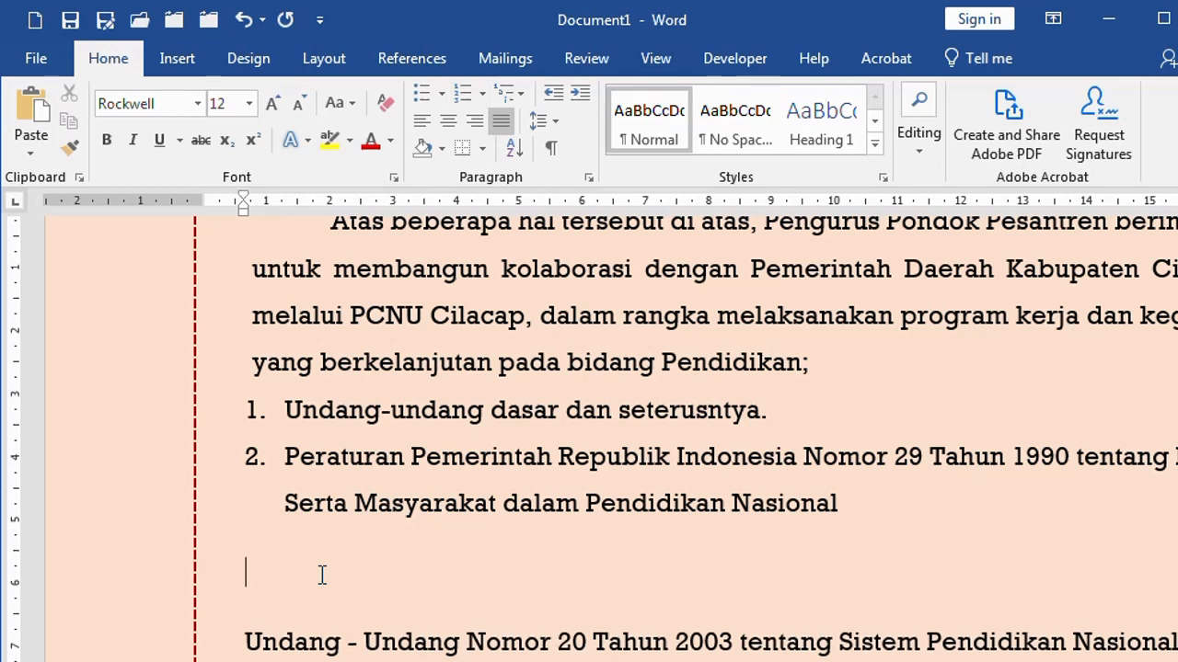
scroll(322, 572, "down", 2)
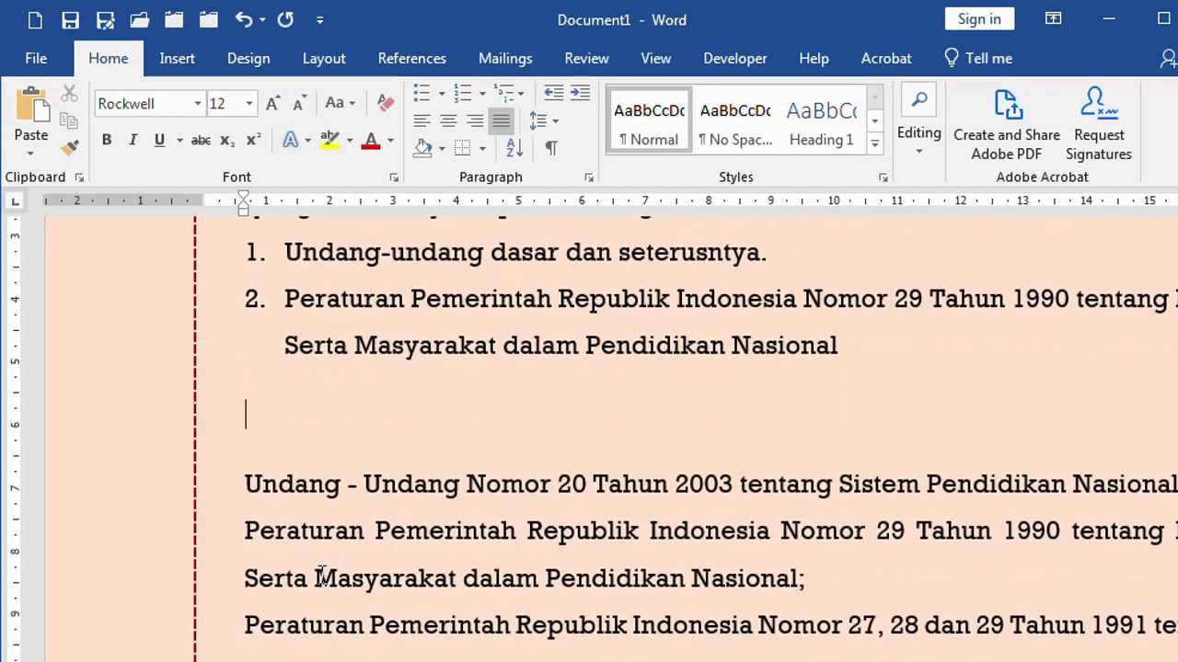
scroll(322, 572, "up", 1)
scroll(322, 575, "down", 1)
scroll(322, 578, "up", 1)
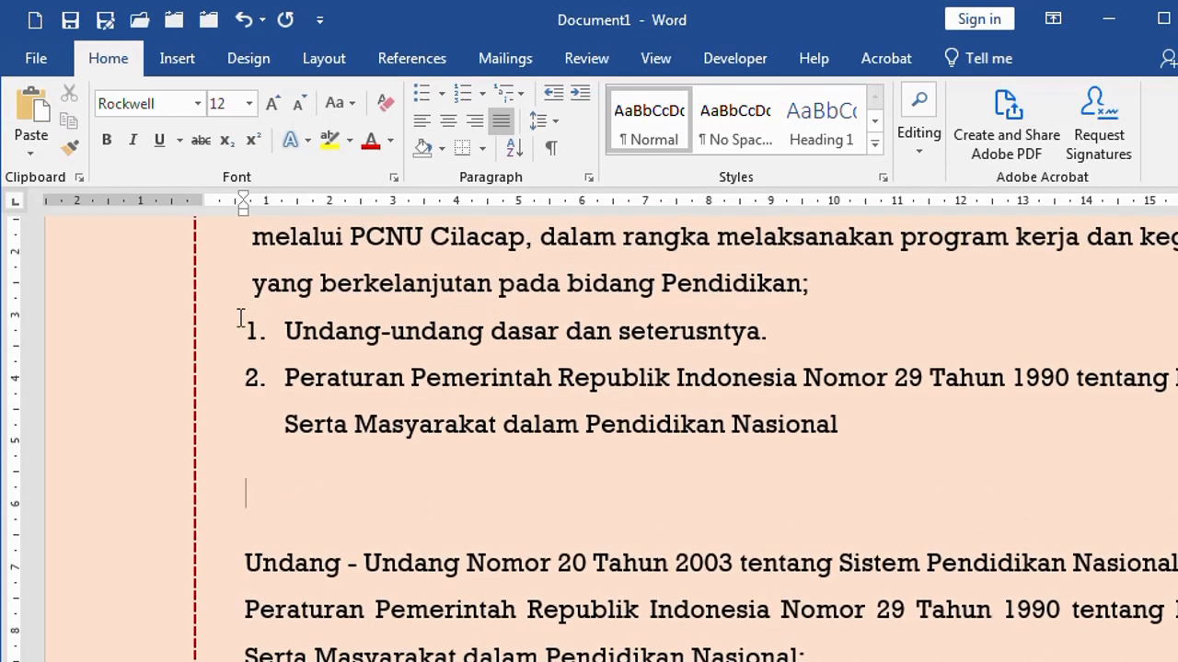
Step: Apply numbering to the unnumbered regulation paragraphs, starting at Undang-Undang Nomor 20 Tahun 2003
left_click_drag(113, 344, 110, 424)
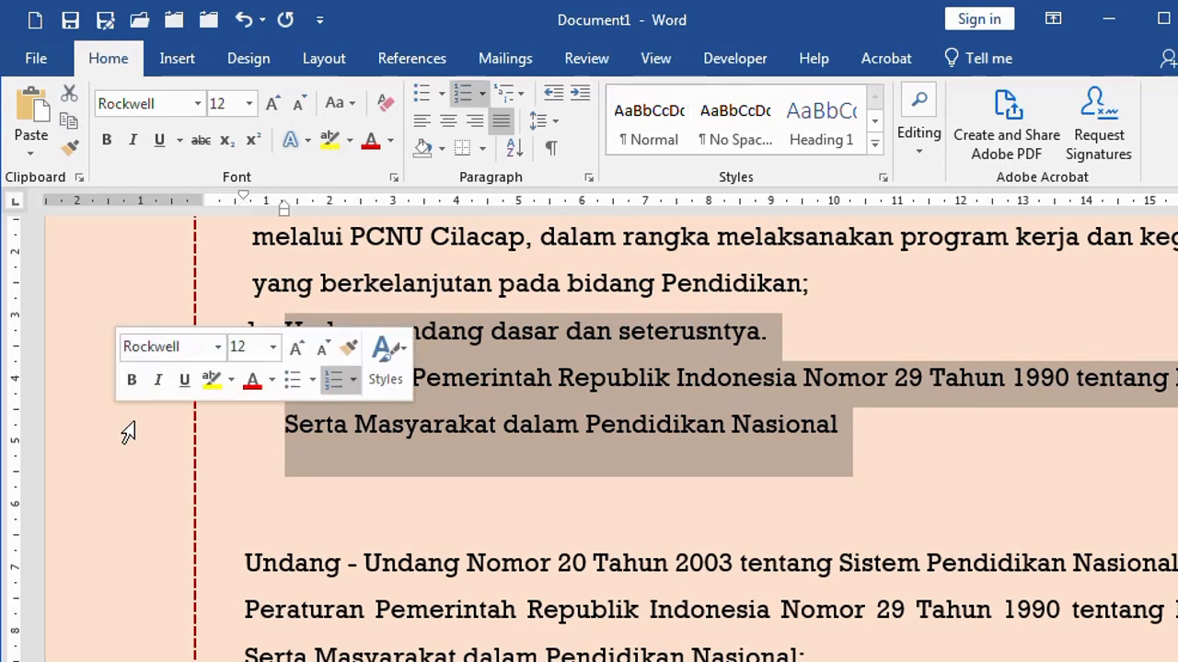
left_click(448, 502)
scroll(448, 503, "down", 3)
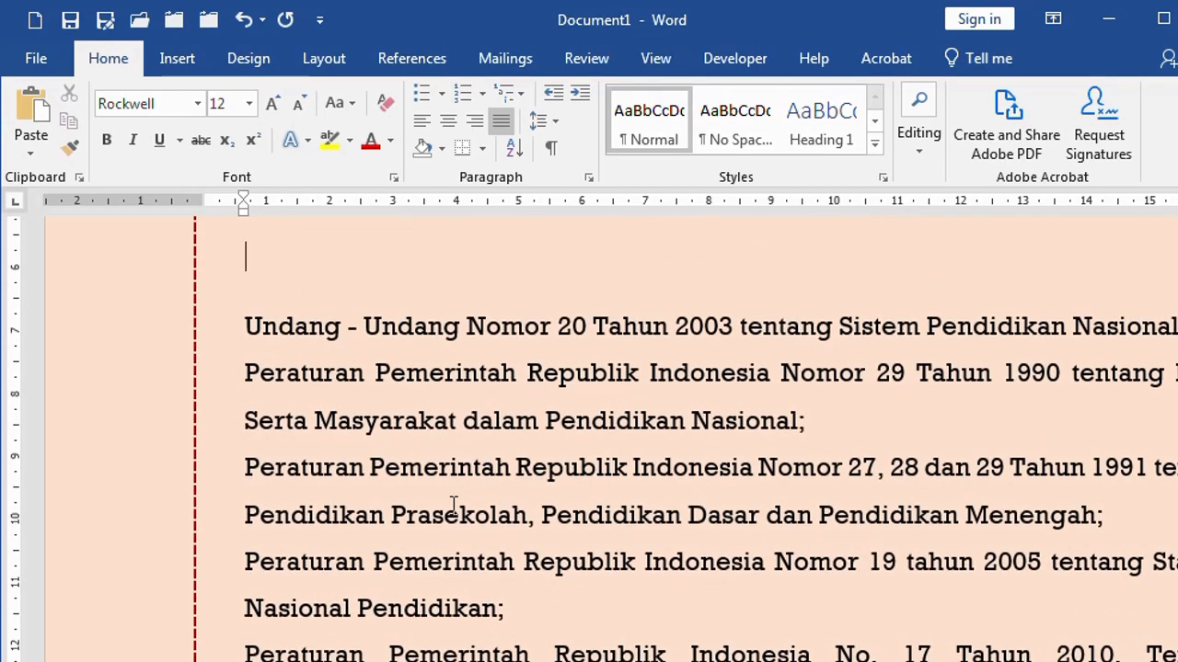
scroll(157, 363, "down", 1)
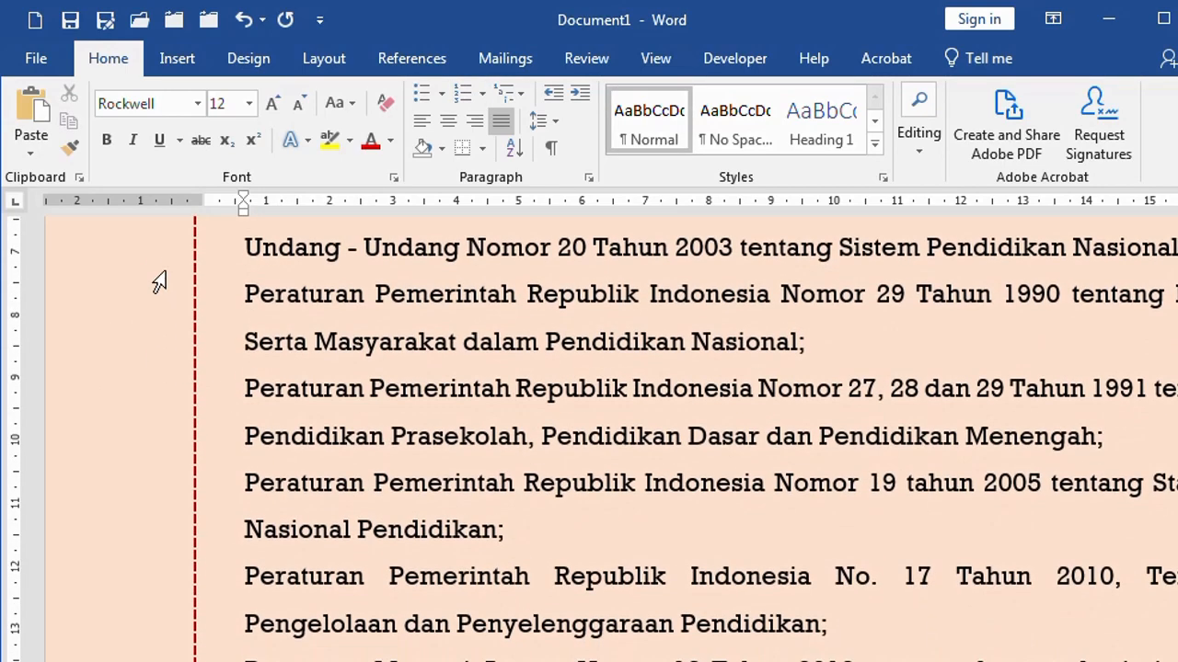
left_click_drag(118, 256, 110, 661)
scroll(430, 546, "up", 4)
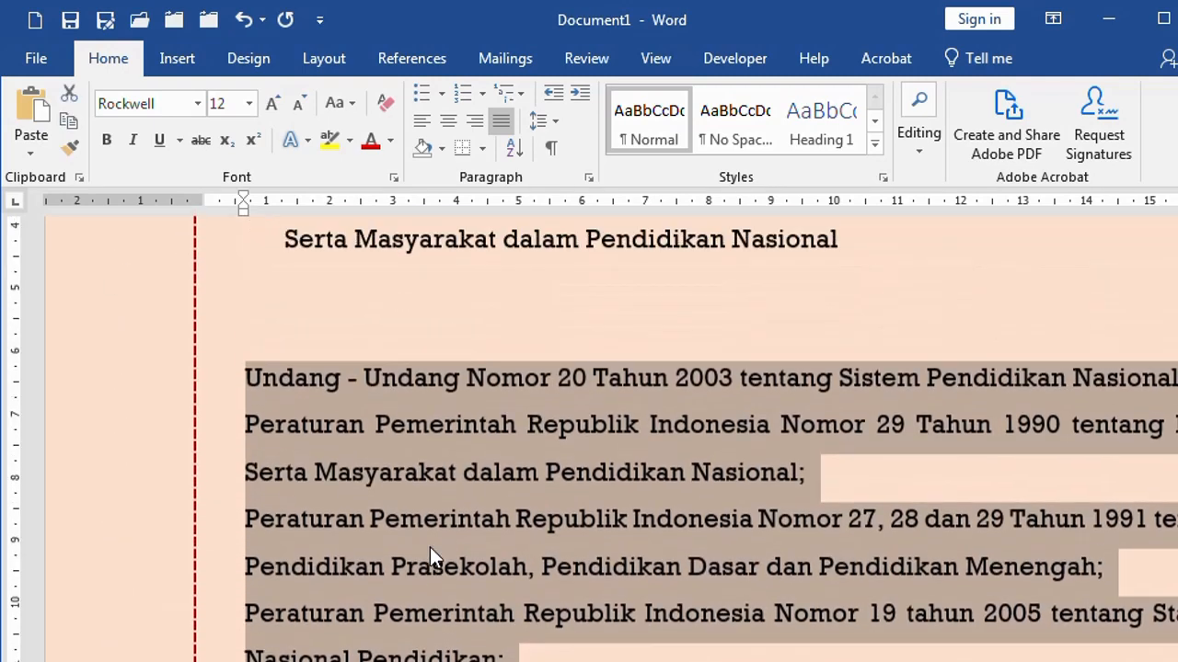
scroll(429, 547, "down", 2)
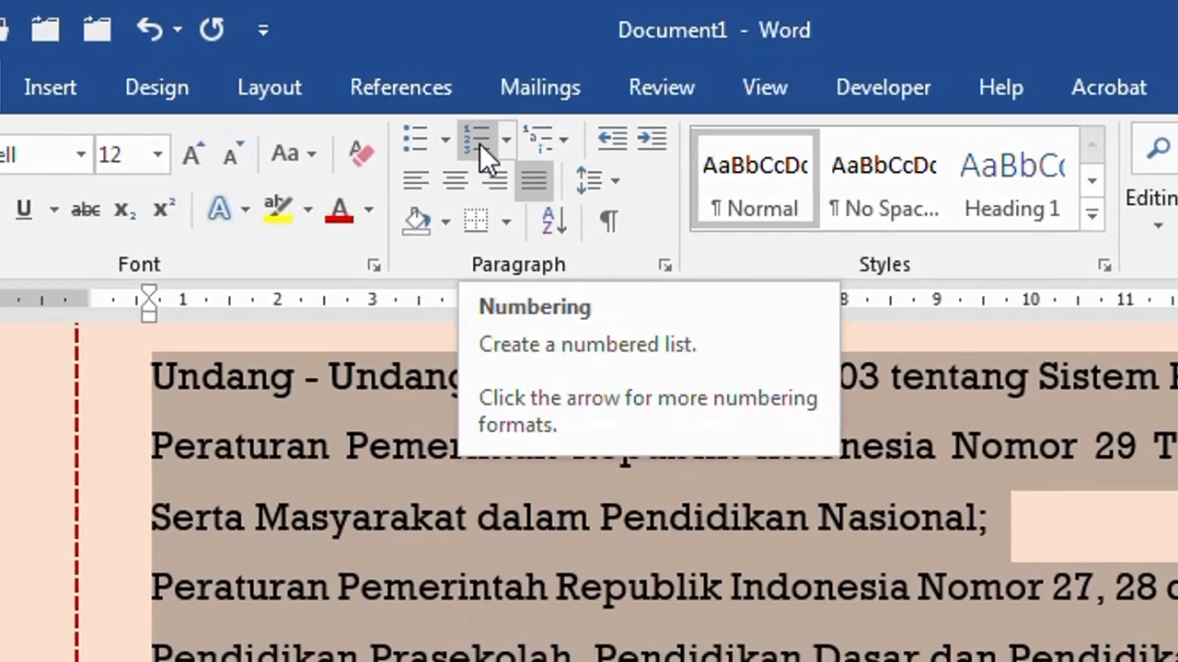
left_click(480, 144)
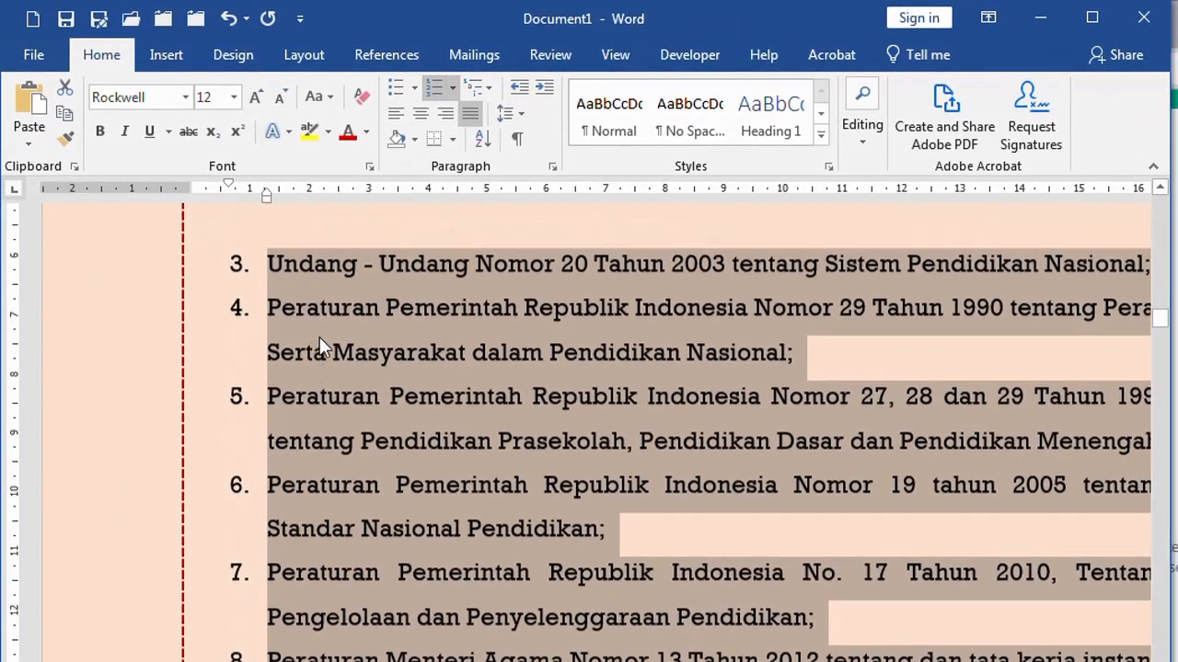
Step: Delete the two practice items and the blank line above the regulations list
scroll(320, 350, "up", 2)
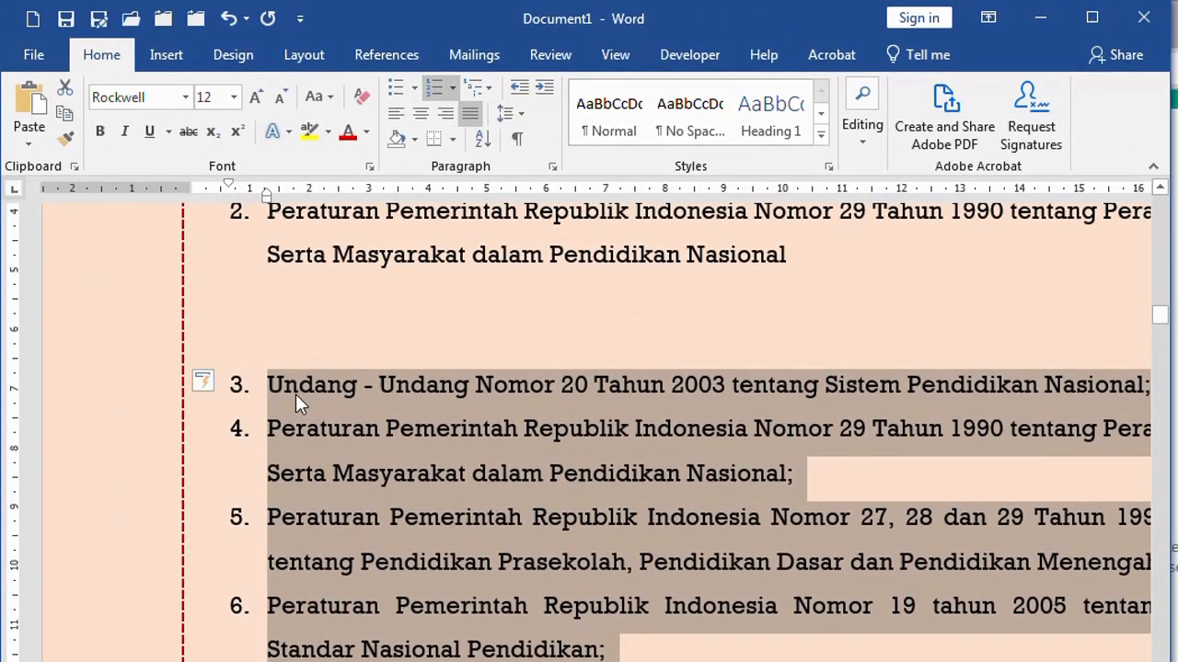
scroll(301, 402, "up", 2)
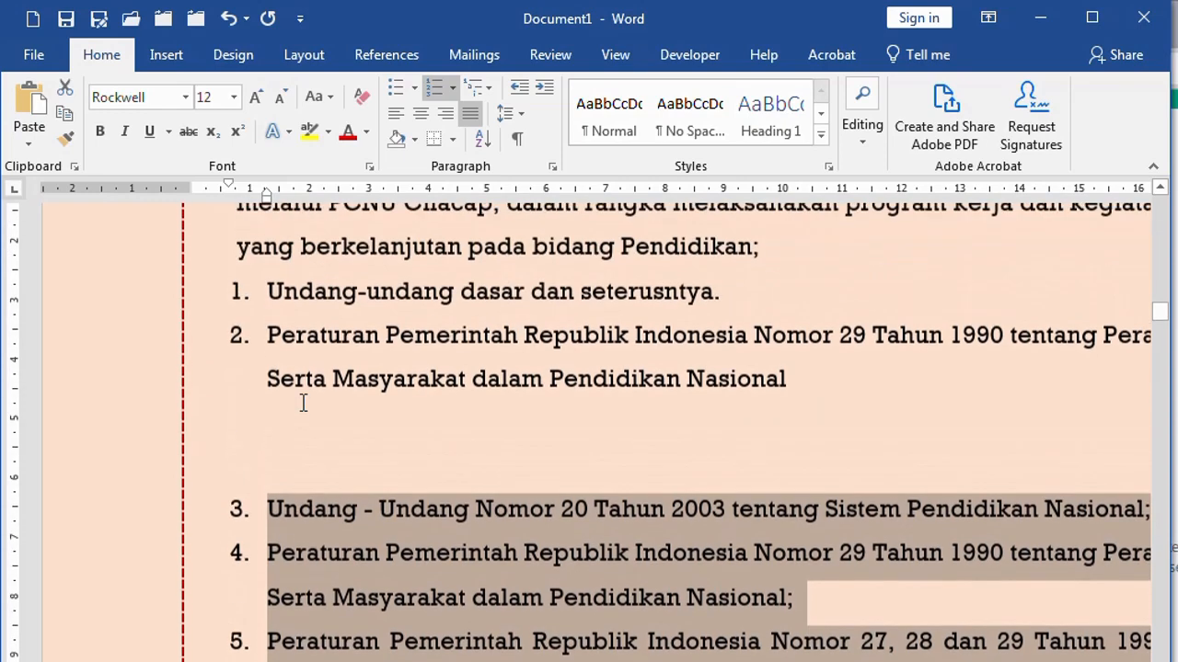
left_click_drag(103, 320, 100, 479)
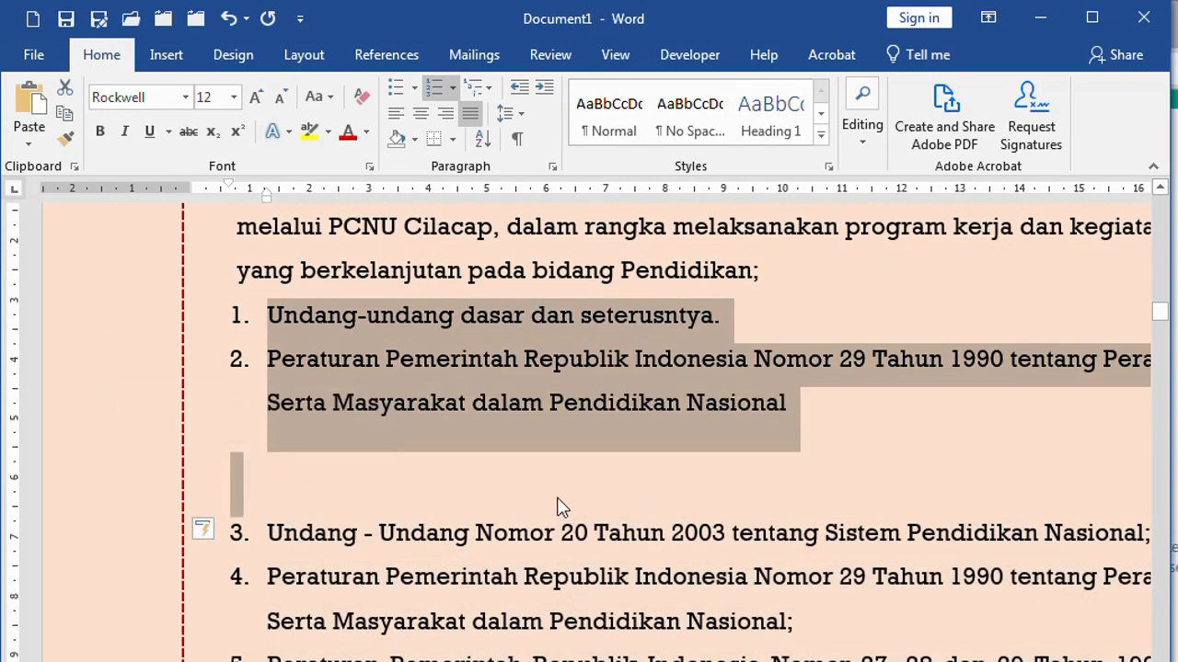
key("Delete")
scroll(282, 369, "down", 1)
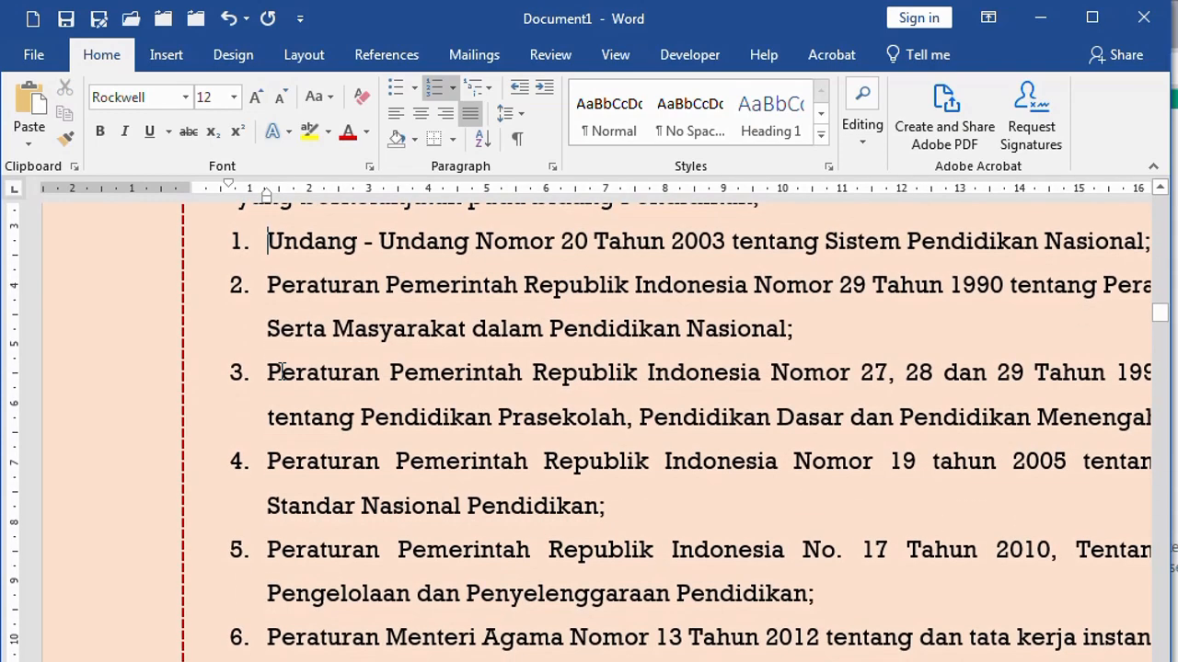
left_click_drag(109, 243, 257, 307)
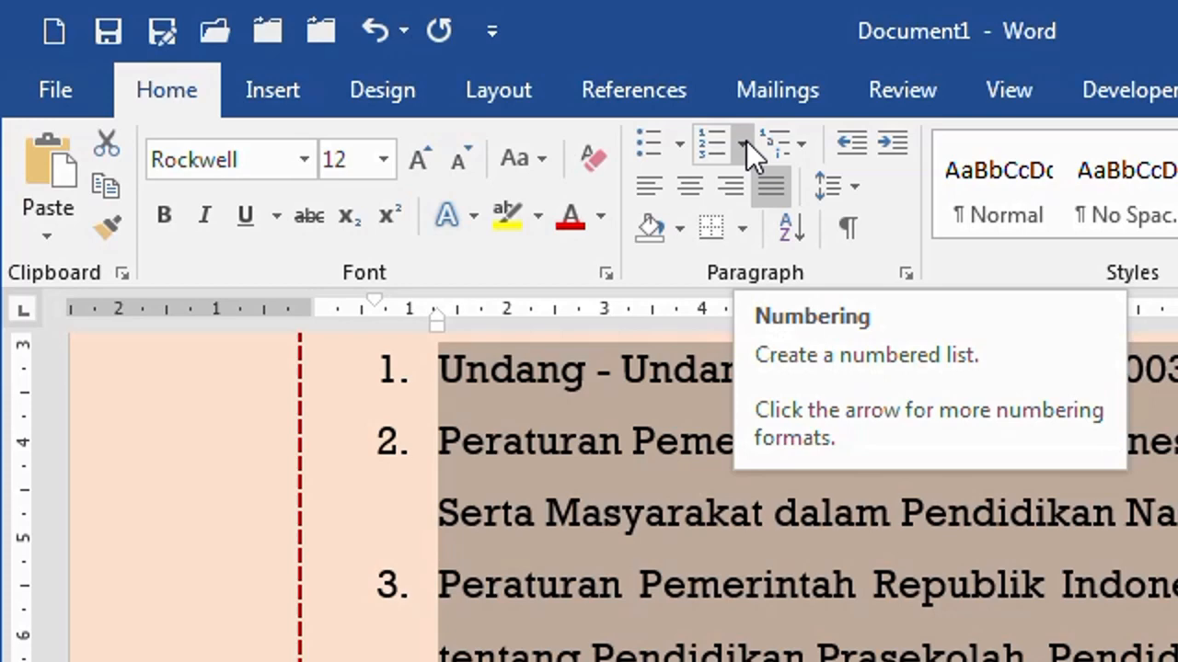
Step: Apply the 1) 2) 3) numbering format to the selected regulations list
left_click(743, 140)
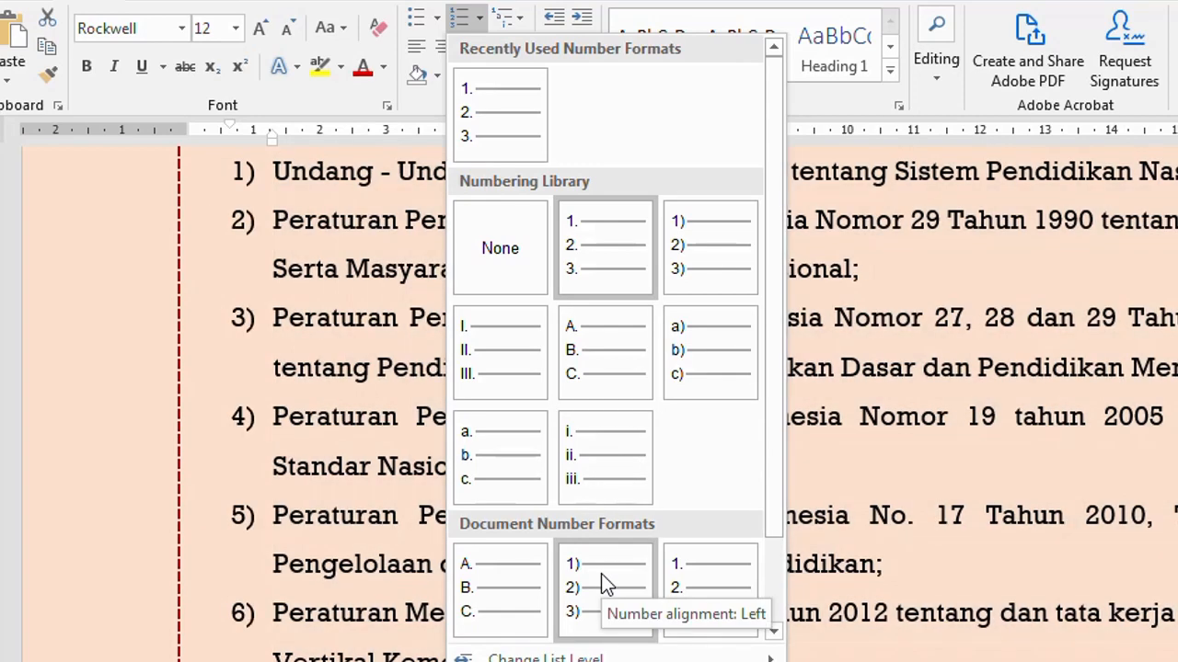
left_click(601, 573)
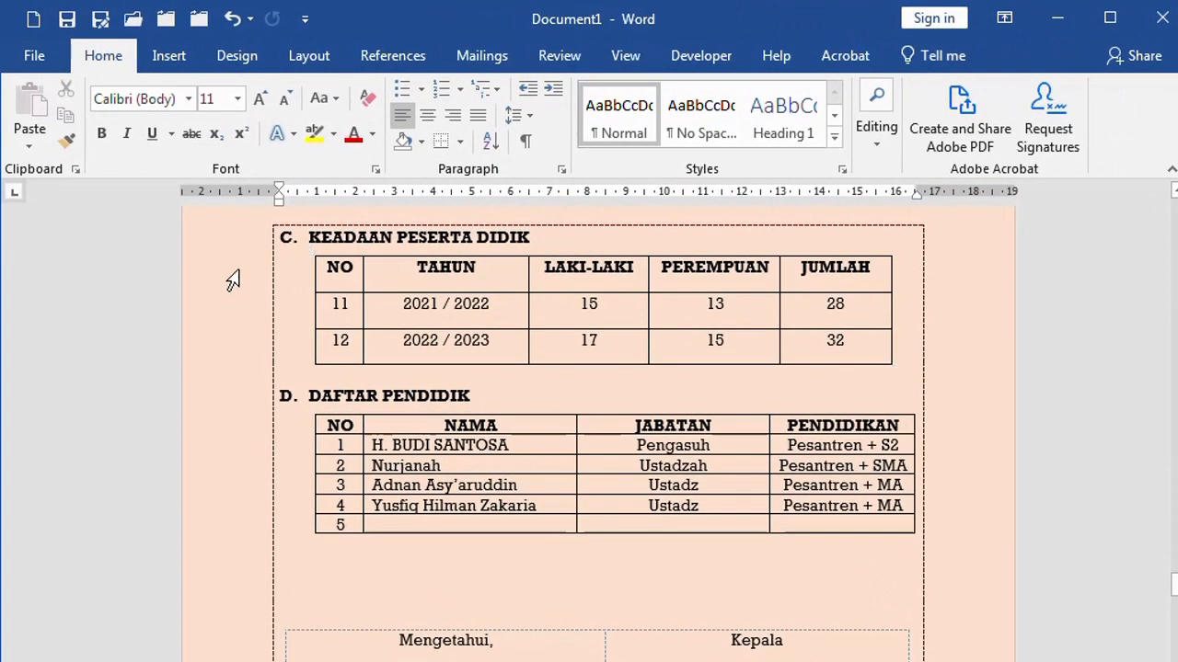
Step: Add unnumbered blank lines between the C. KEADAAN PESERTA DIDIK heading and its table
left_click_drag(193, 230, 182, 310)
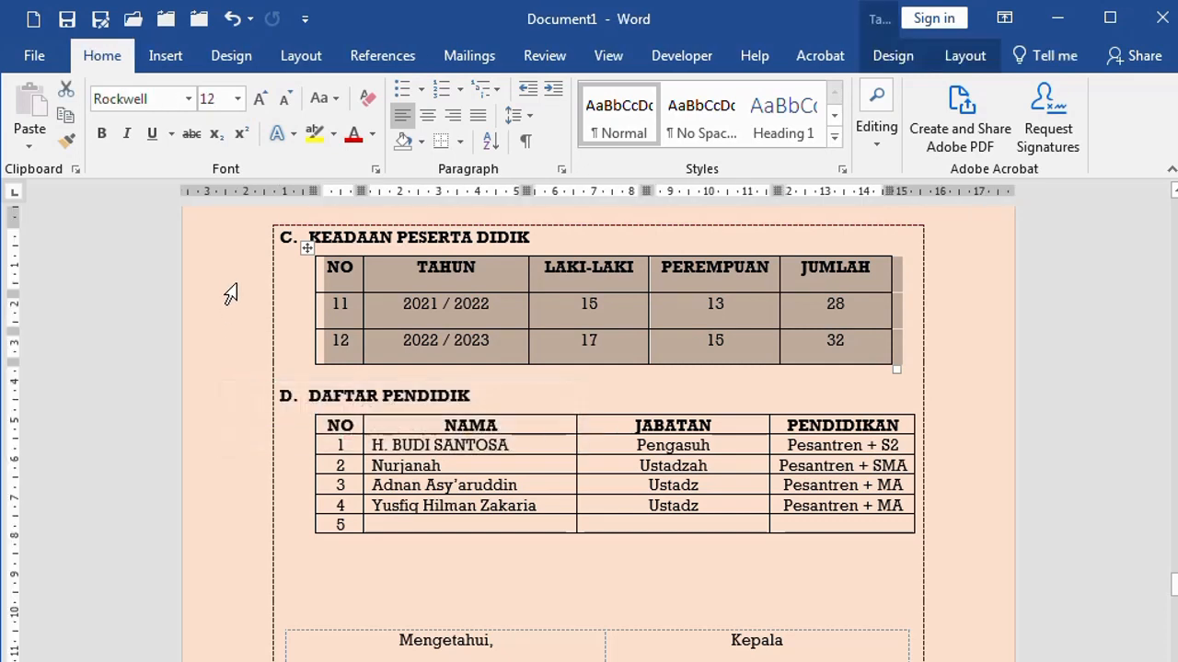
left_click(596, 237)
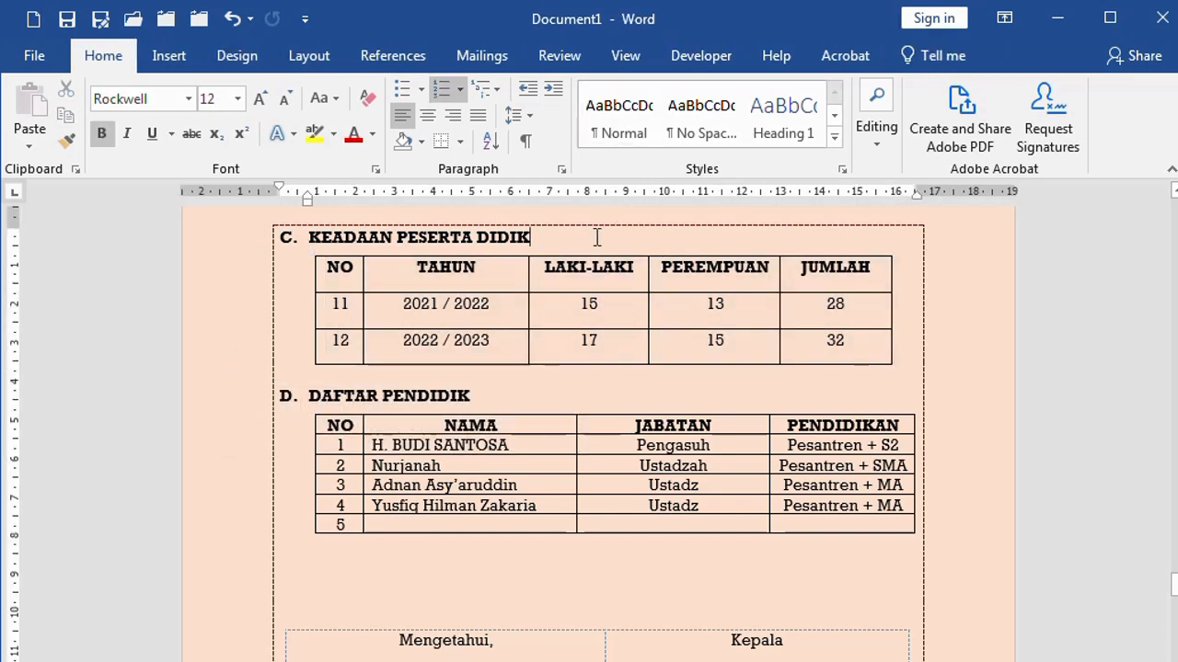
key("Return")
key("BackSpace")
key("Return")
key("Return")
key("Return")
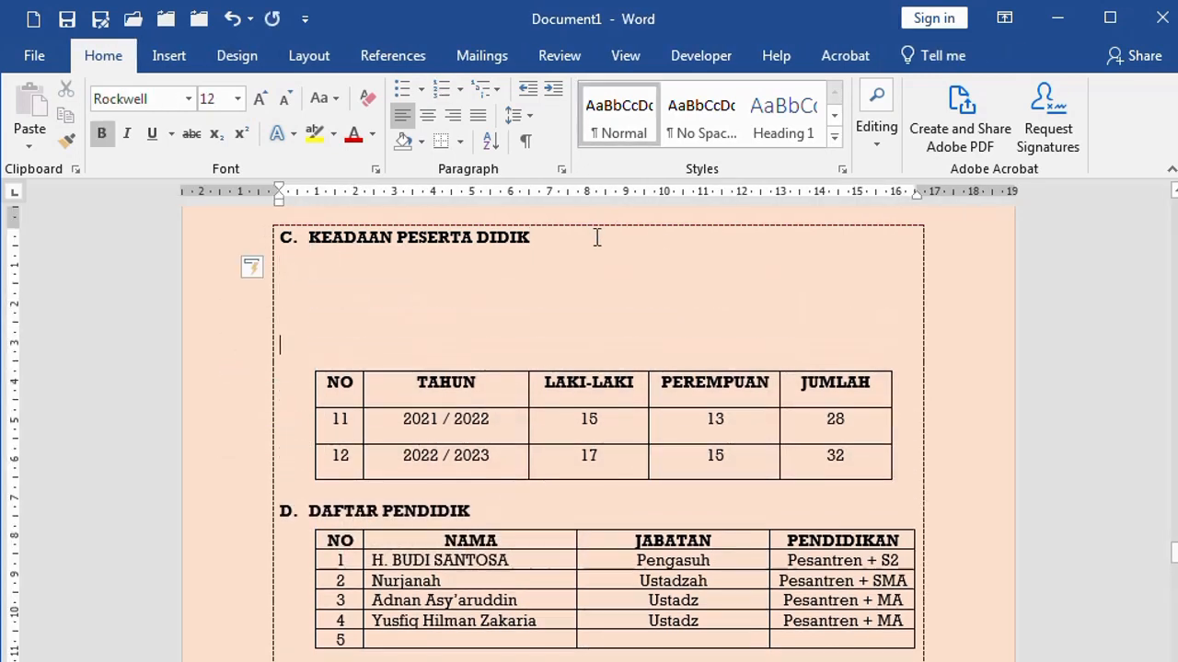
left_click(516, 295)
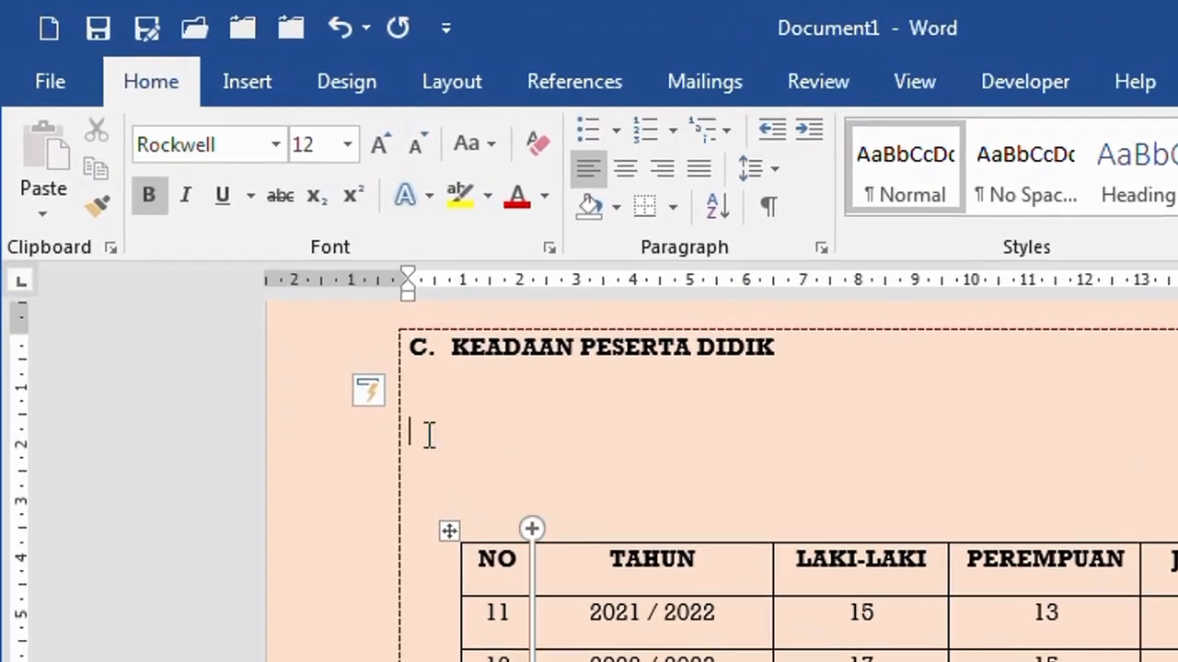
left_click(275, 89)
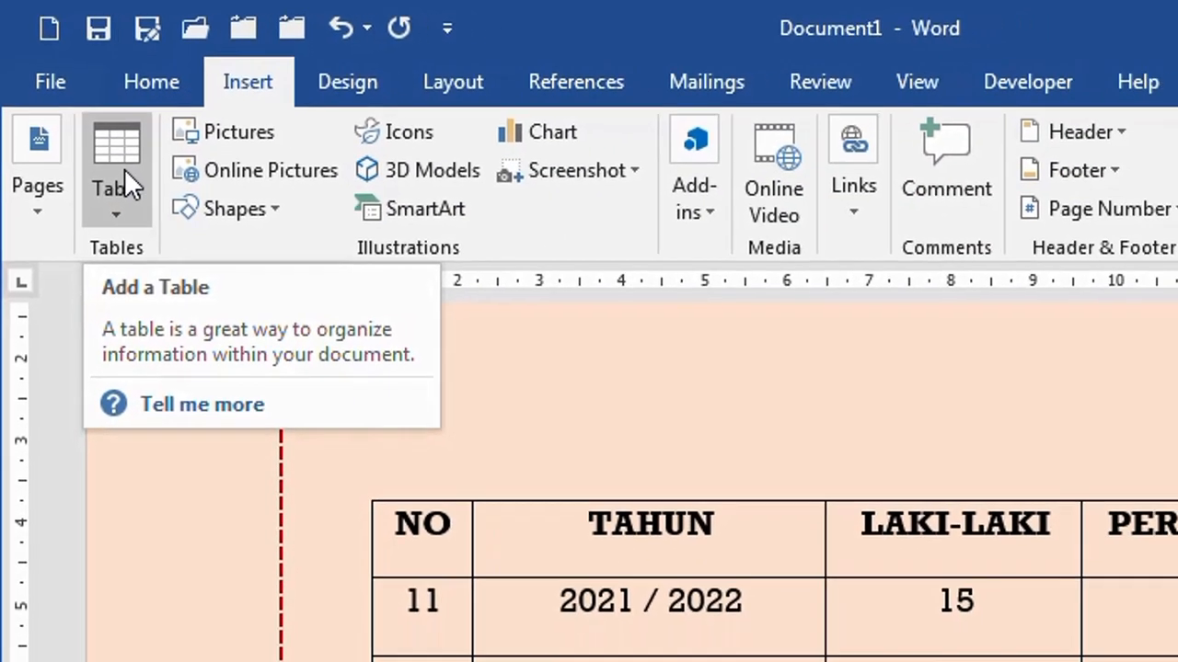
Step: Insert a 5×3 table below the heading and delete the extra empty lines before the data table
left_click(136, 186)
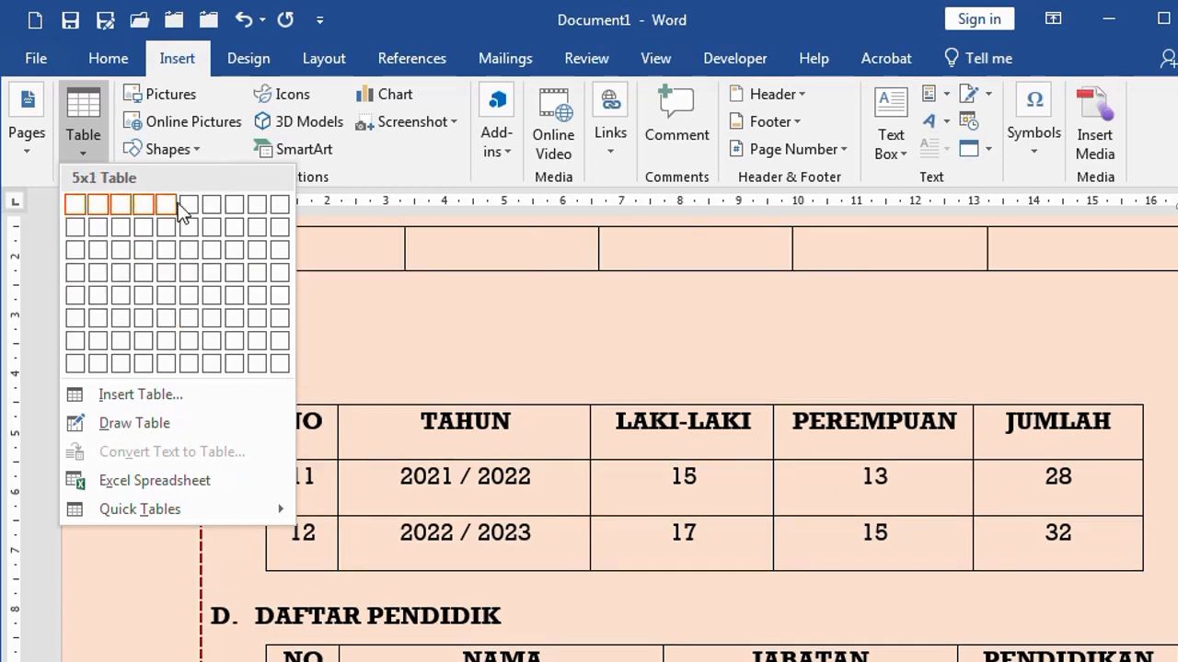
left_click(167, 250)
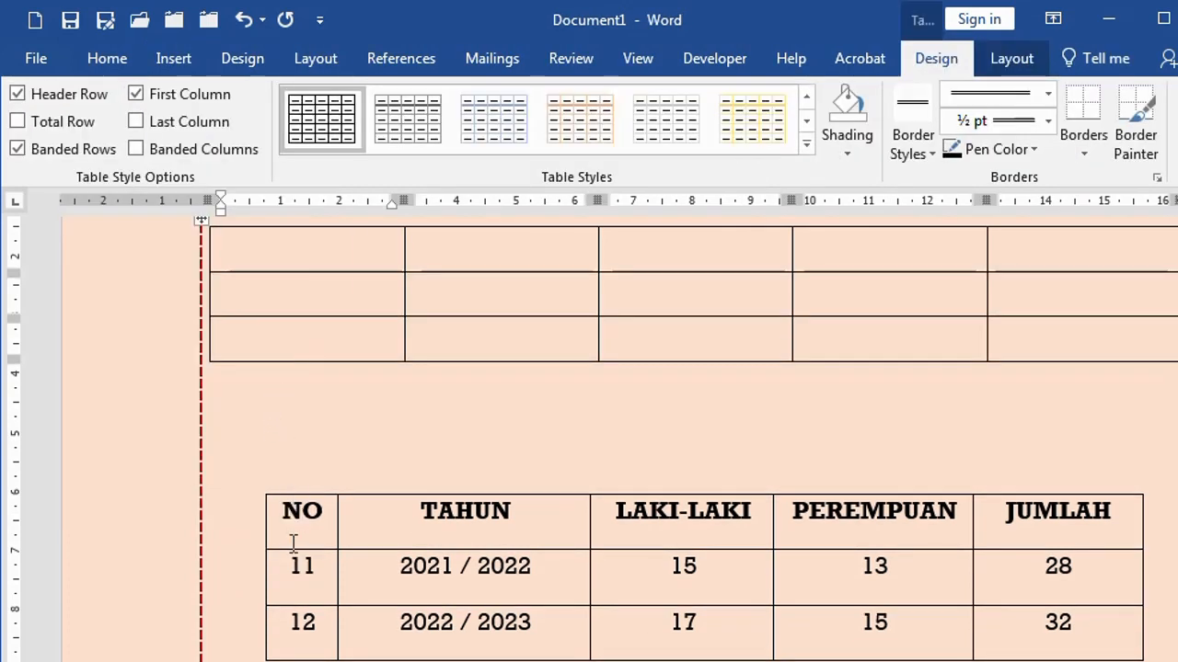
left_click(302, 489)
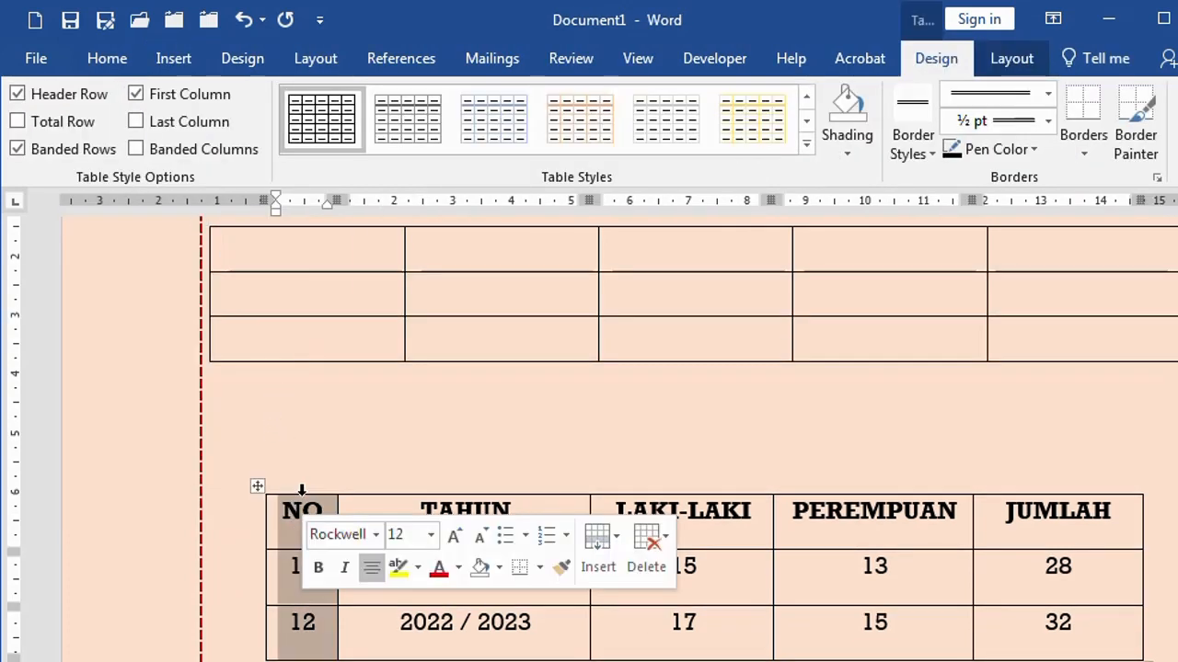
left_click(301, 404)
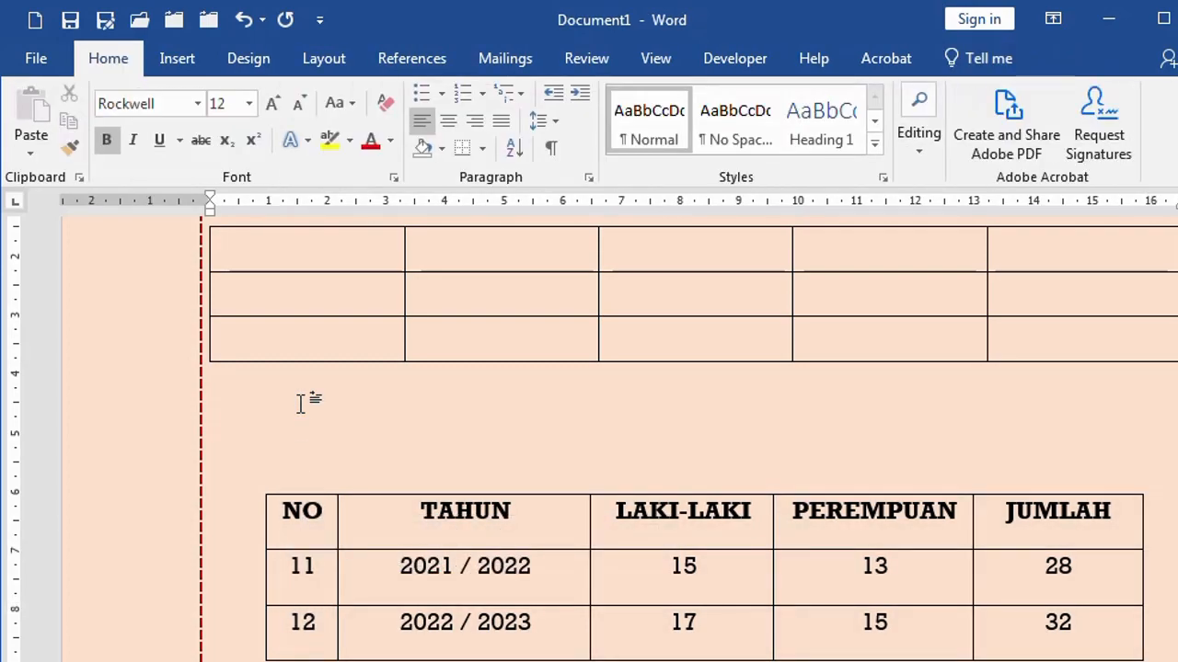
key("Delete")
key("Delete")
scroll(315, 421, "up", 3)
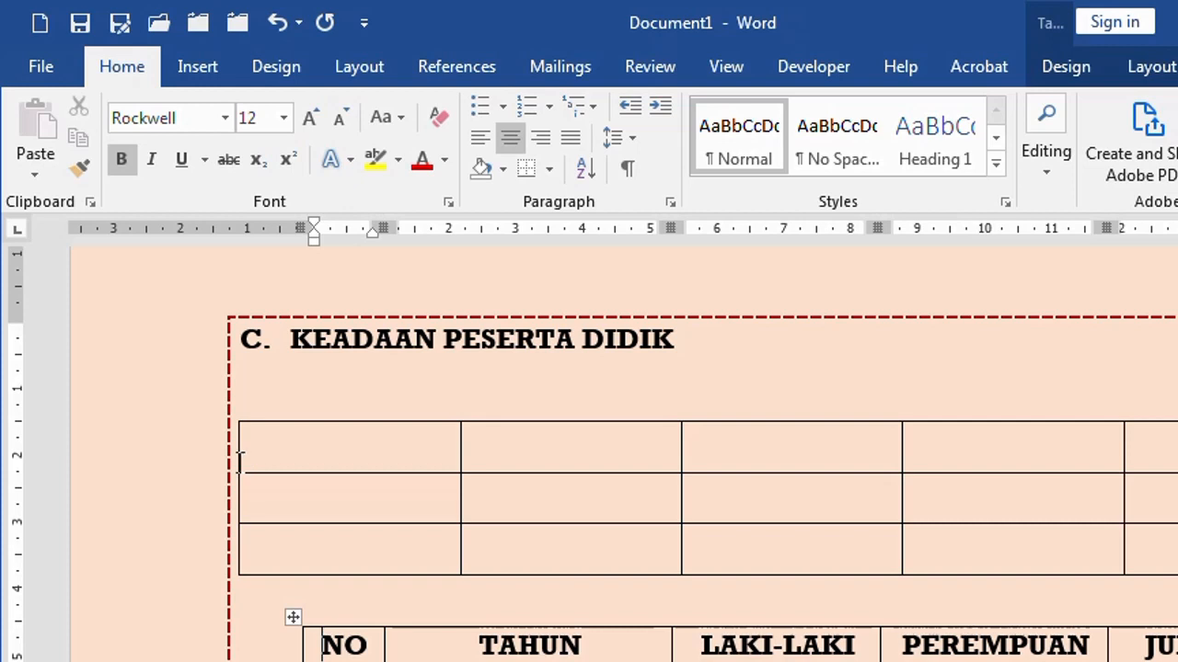
scroll(238, 460, "down", 4)
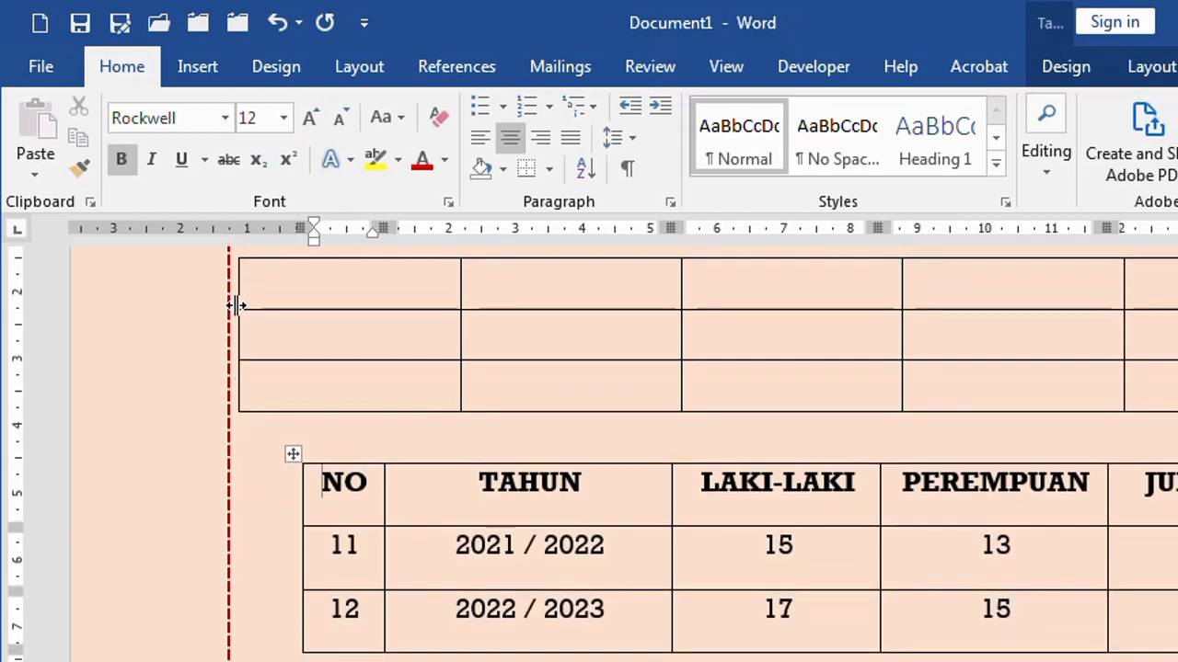
Step: Drag the new table's left edge and column borders to match the NO–JUMLAH table below
left_click_drag(236, 305, 309, 315)
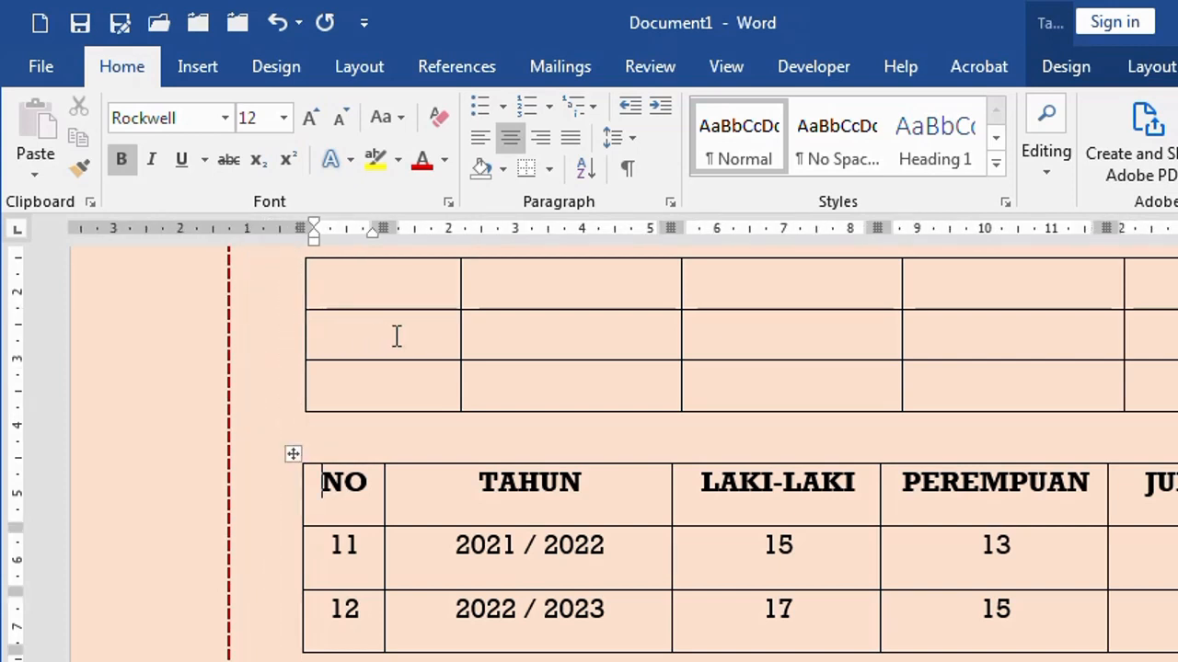
left_click_drag(459, 326, 386, 335)
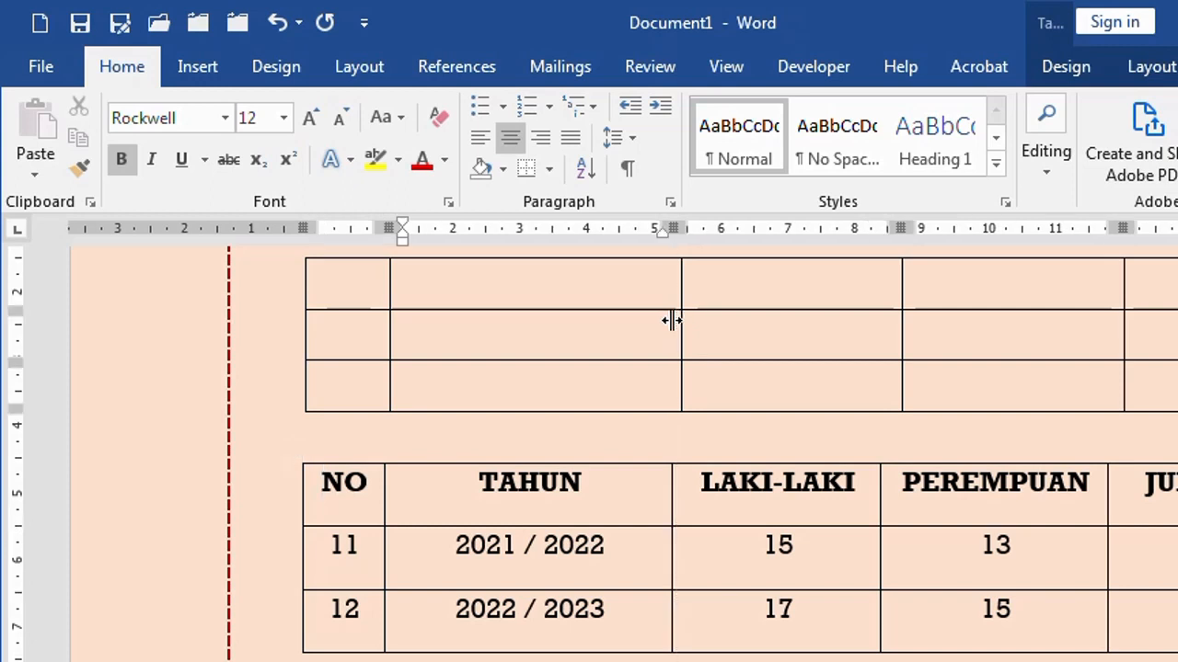
left_click_drag(897, 323, 874, 326)
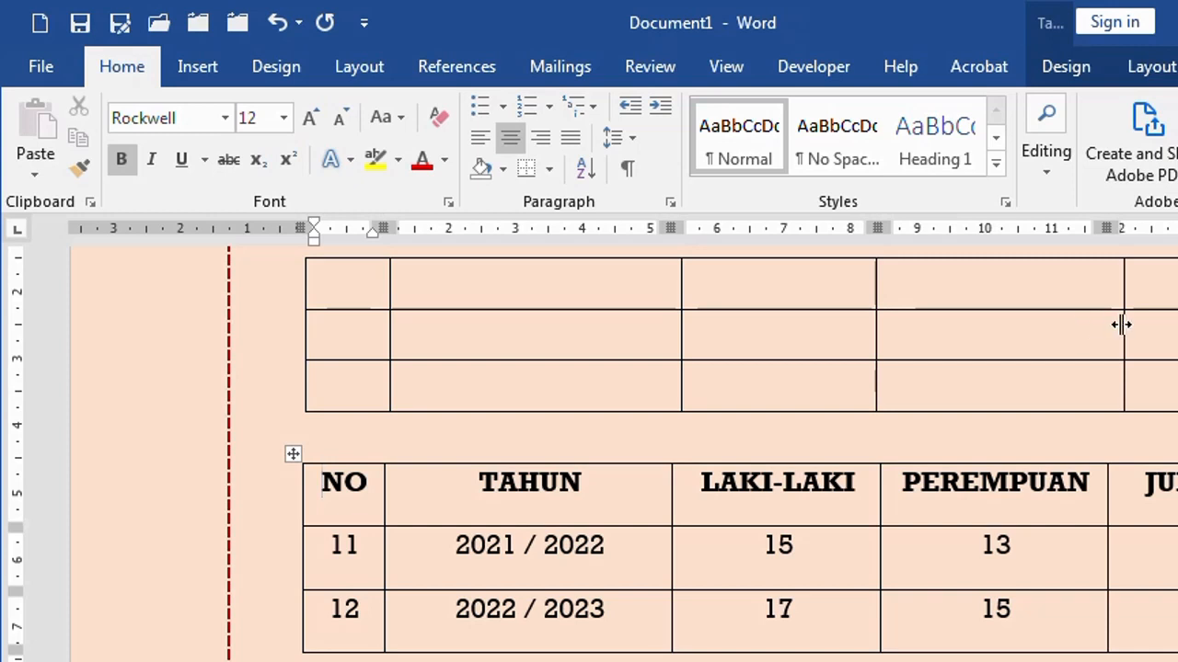
left_click_drag(1120, 324, 1107, 326)
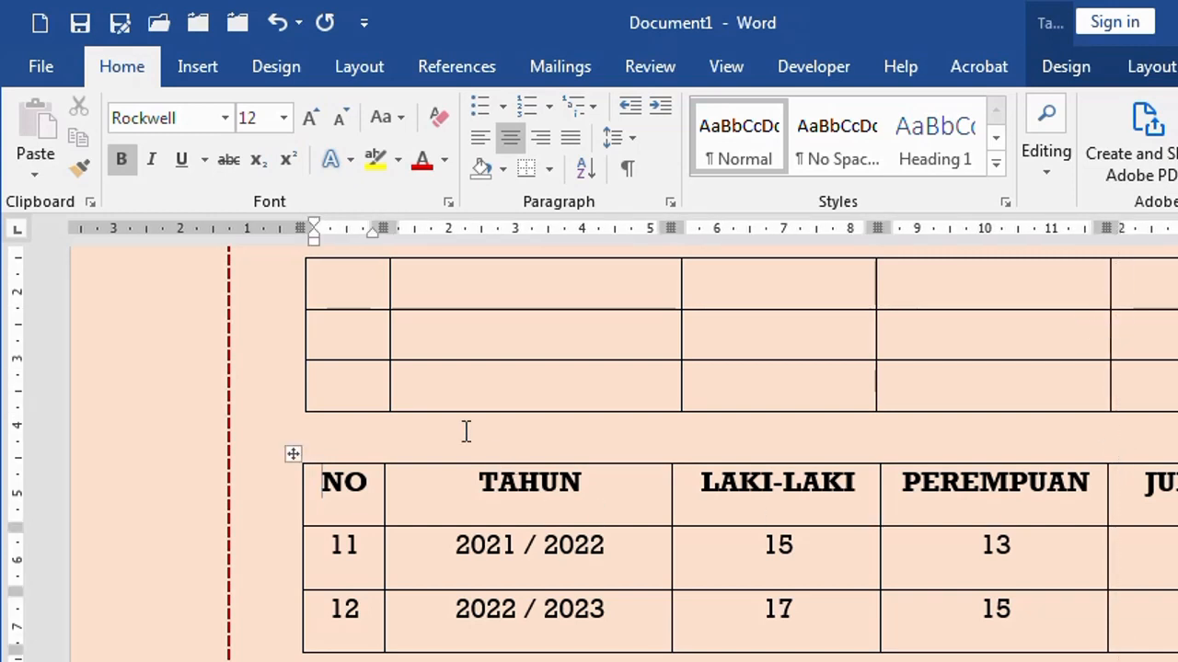
left_click(355, 290)
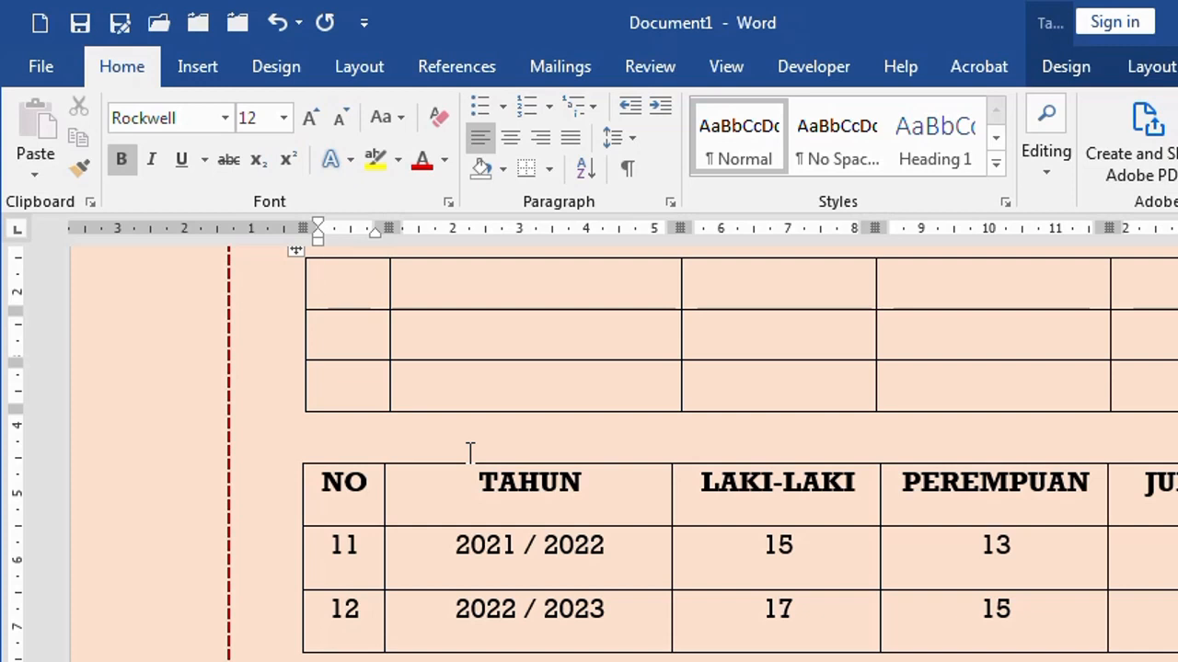
Step: Enter the header cells NO, TAHUN, LAKI-LAKI, PEREMPUAN and JUMLAH in the new table
type("no")
key("BackSpace")
key("BackSpace")
type("NO")
key("Tab")
type("L")
key("BackSpace")
key("BackSpace")
type("TAHUN")
key("Tab")
type("LAKI-LAKI")
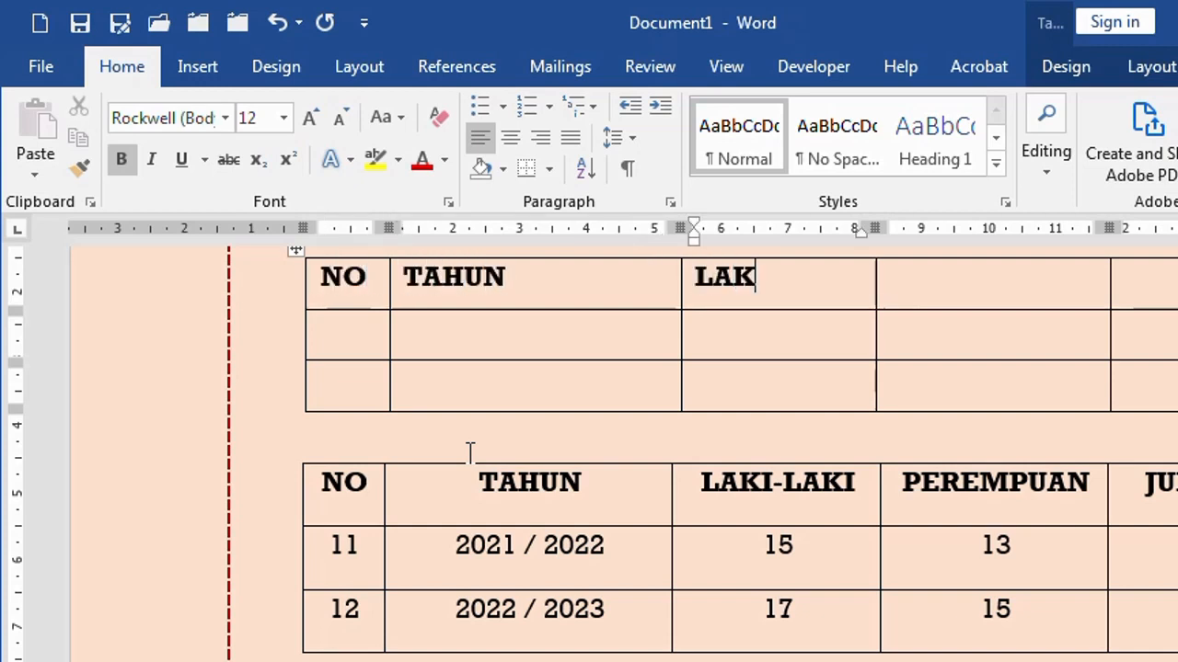
key("Tab")
type("PEREMPUAN")
key("Tab")
type("JUM")
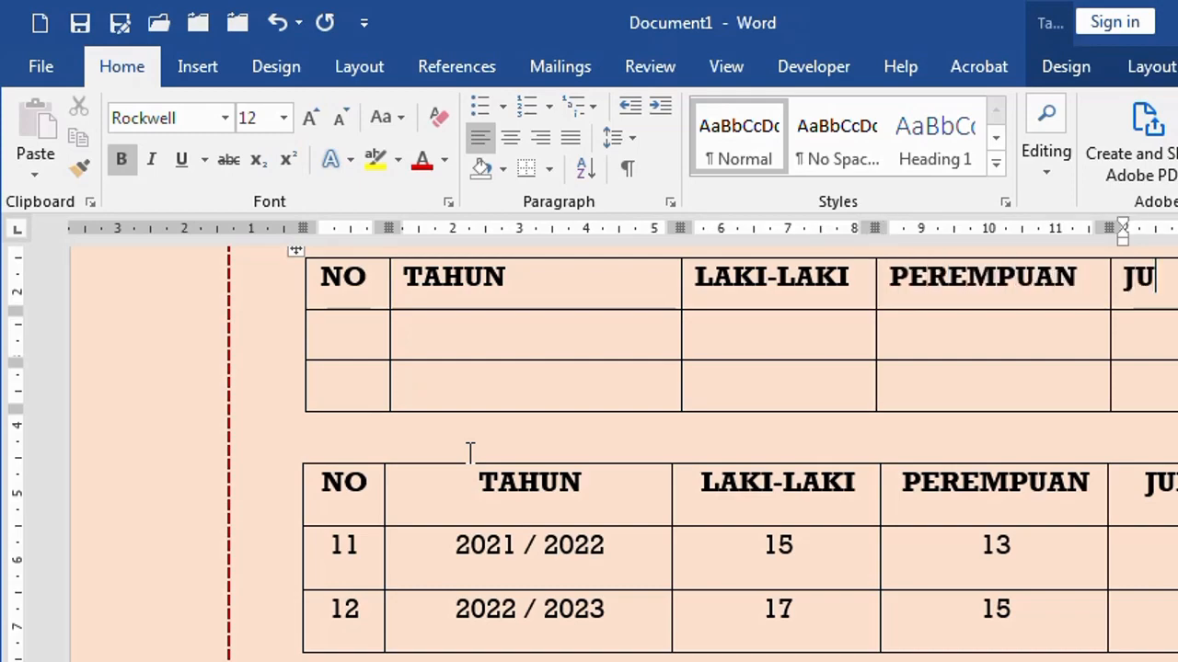
type("LAH")
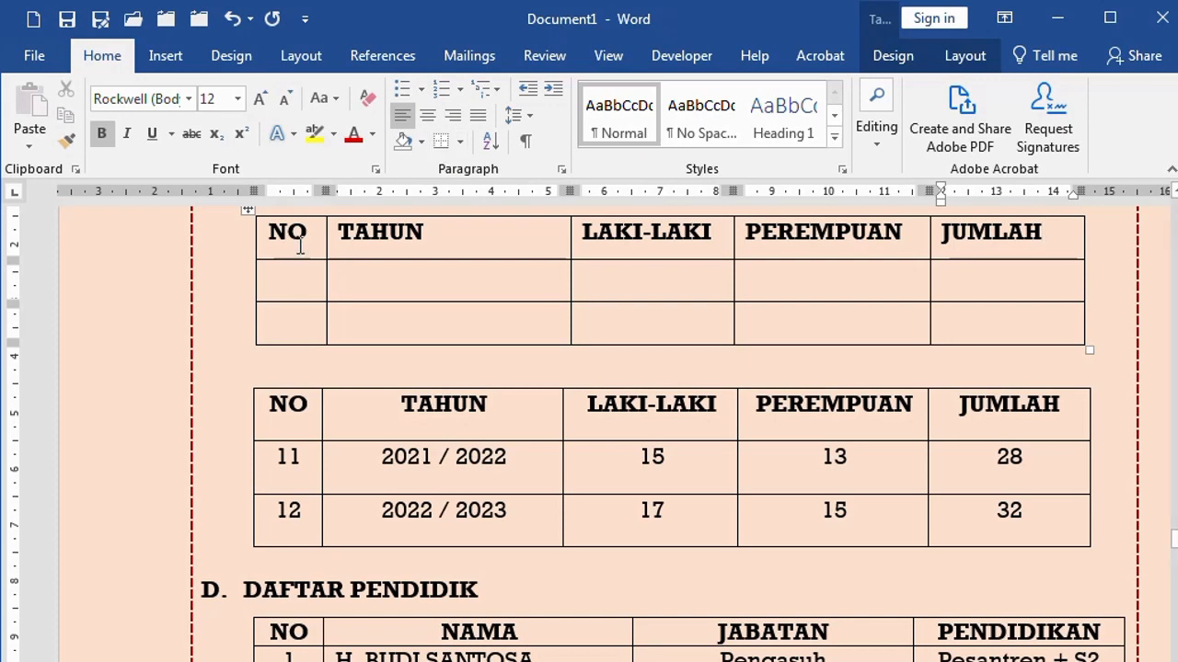
left_click_drag(295, 238, 977, 254)
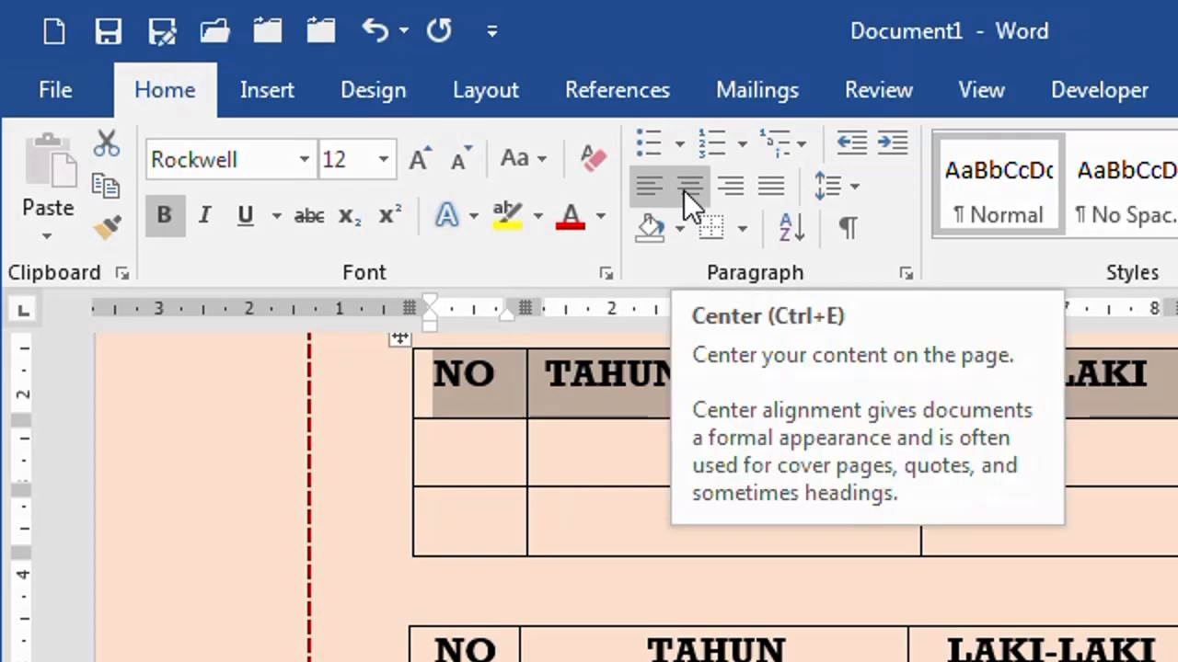
Step: Centre the new table's header row and its two empty rows
left_click(684, 190)
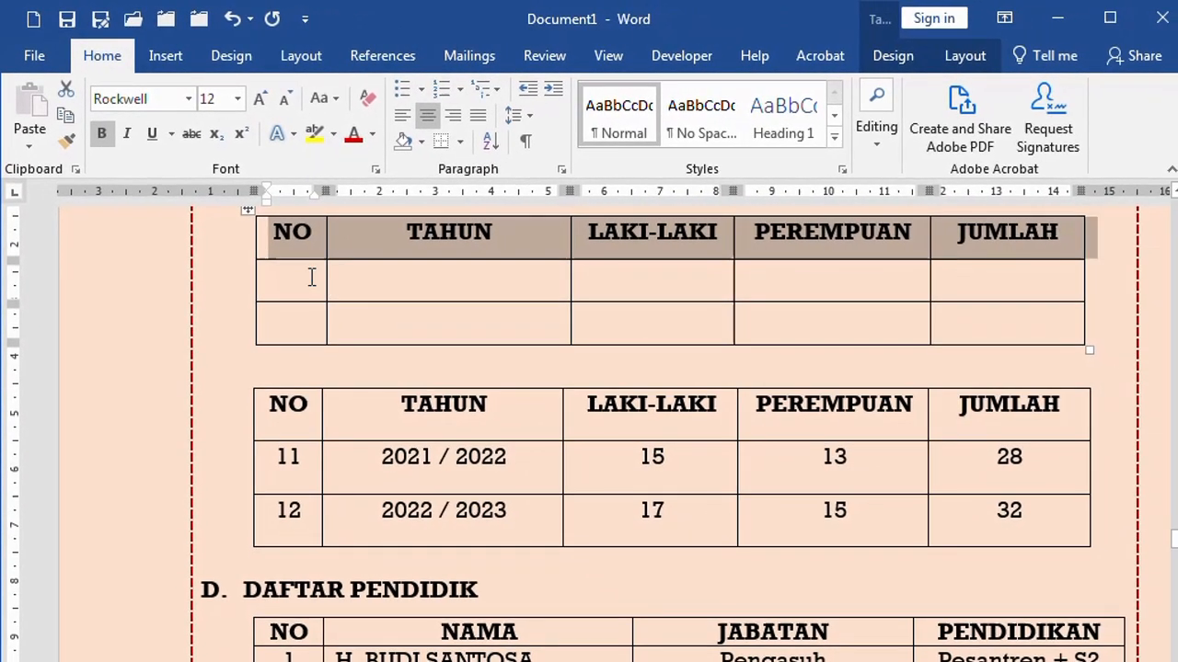
left_click(312, 278)
left_click_drag(289, 278, 994, 311)
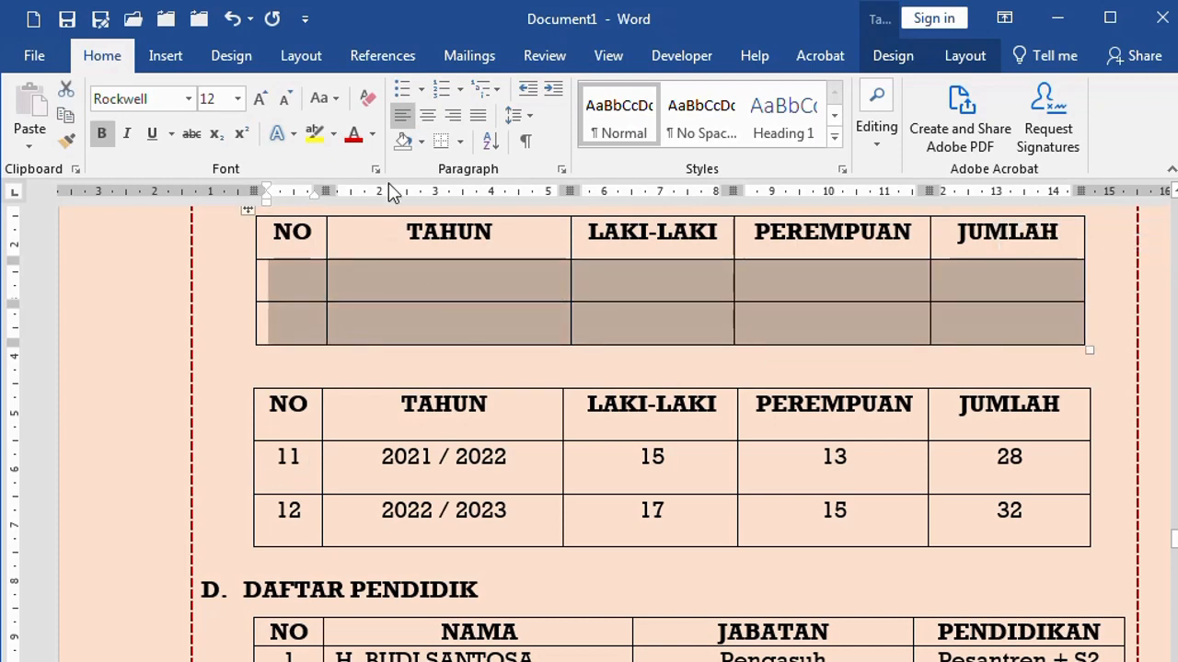
left_click(429, 118)
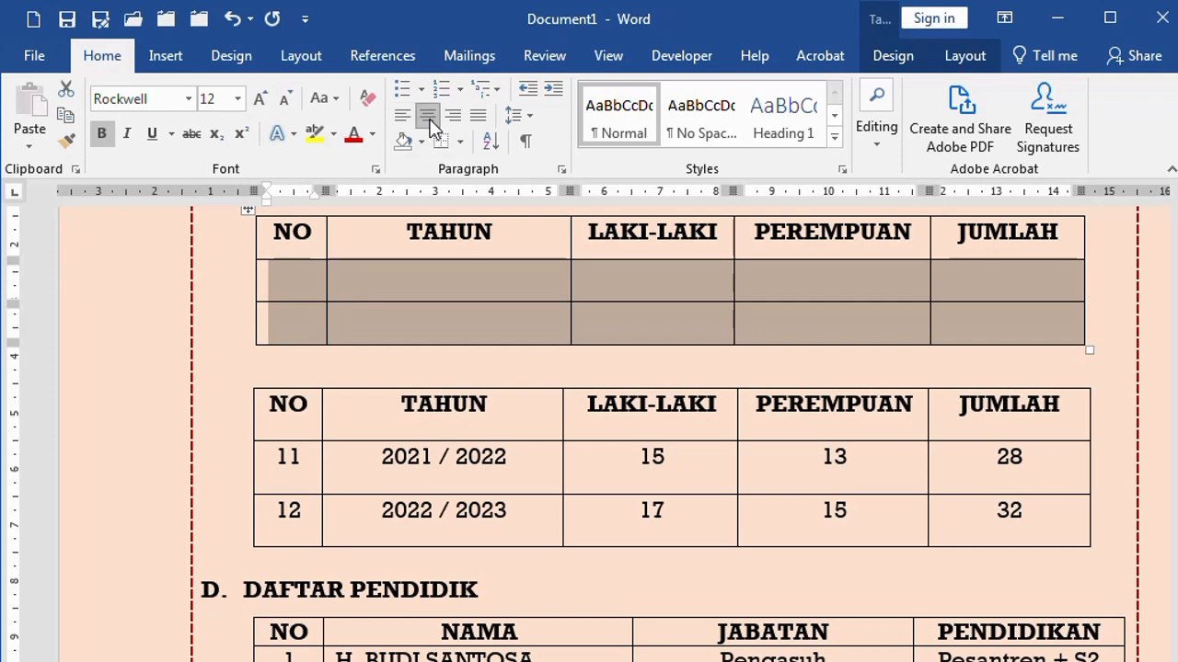
left_click(394, 331)
Step: Renumber the lower table's rows 11 and 12 to 1 and 2, then select both data rows
left_click(289, 458)
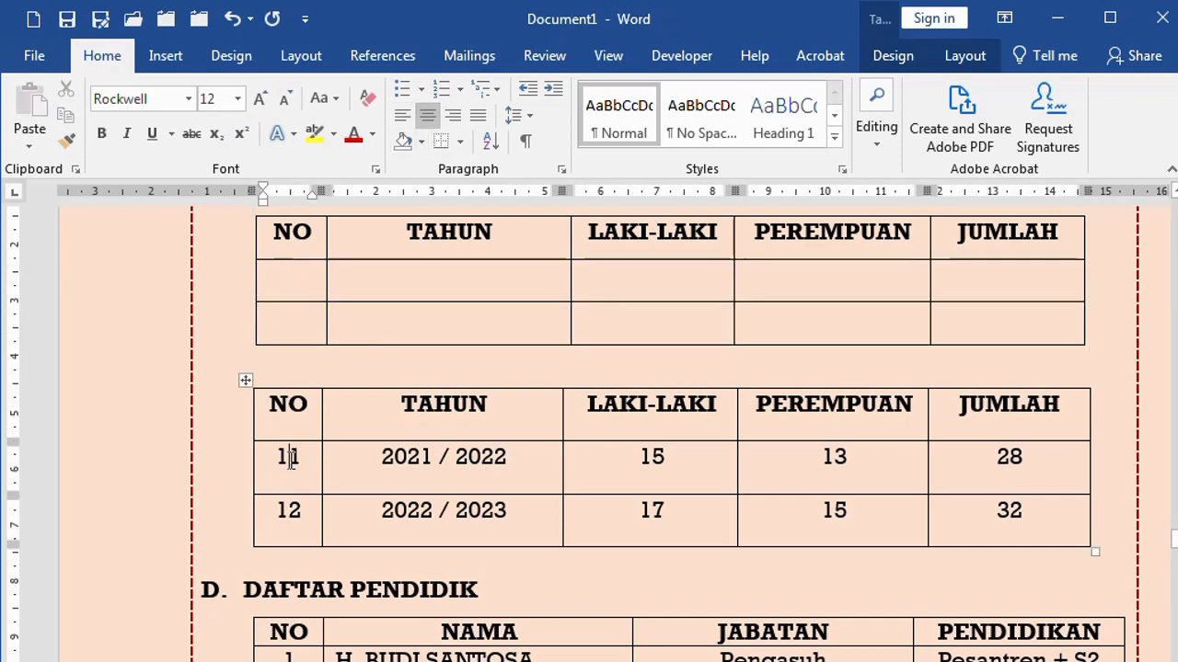
key("Delete")
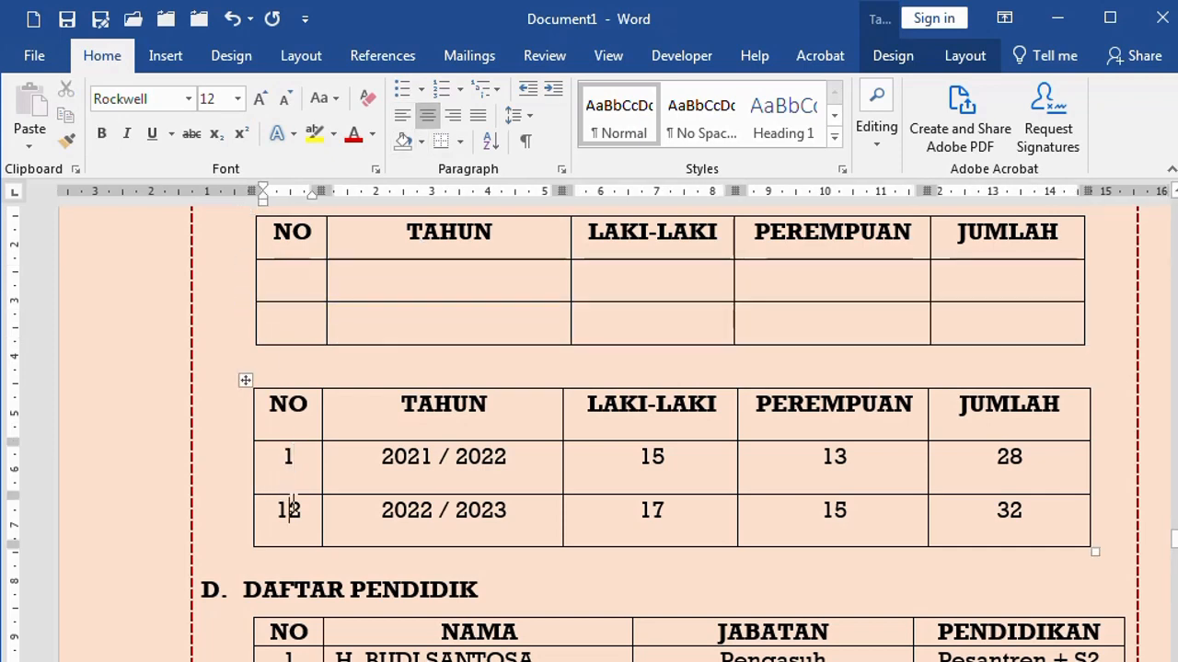
left_click(289, 509)
key("BackSpace")
left_click_drag(289, 452, 944, 529)
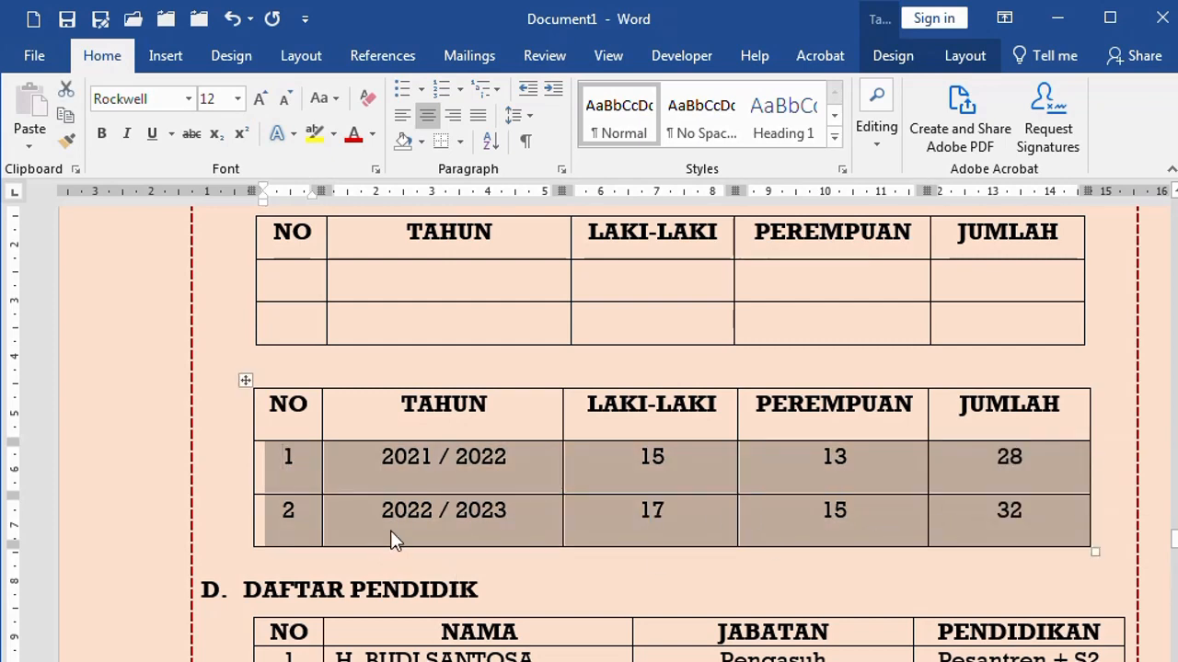
left_click(284, 475)
left_click_drag(285, 469, 978, 512)
key("ctrl+c")
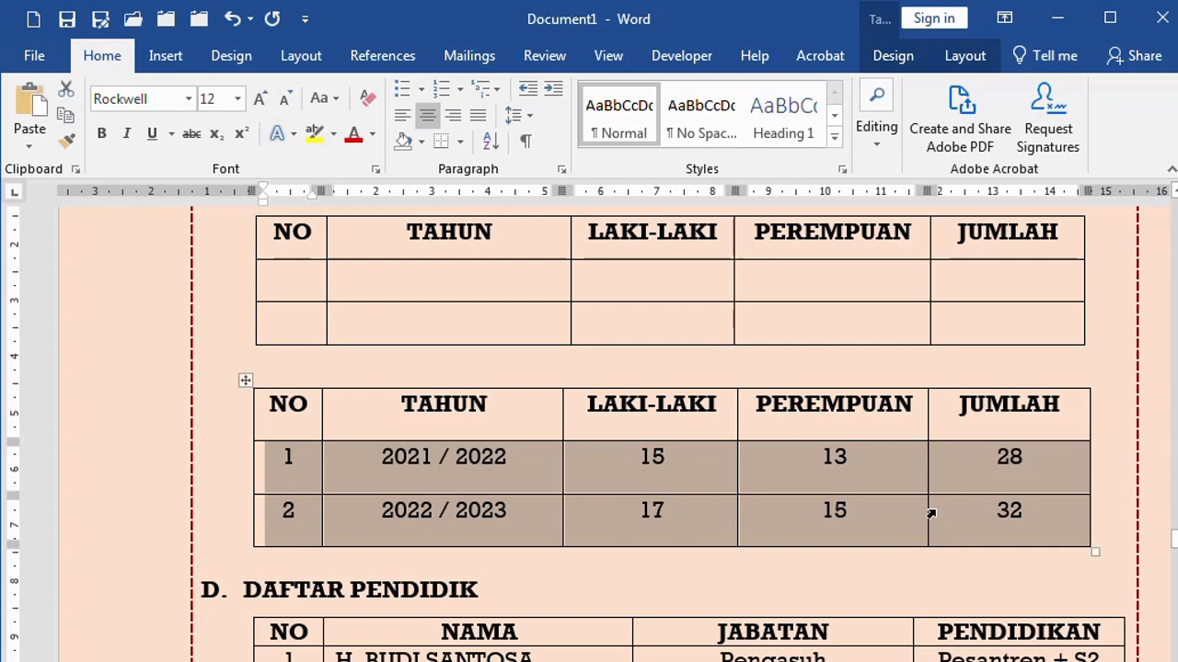
left_click(284, 280)
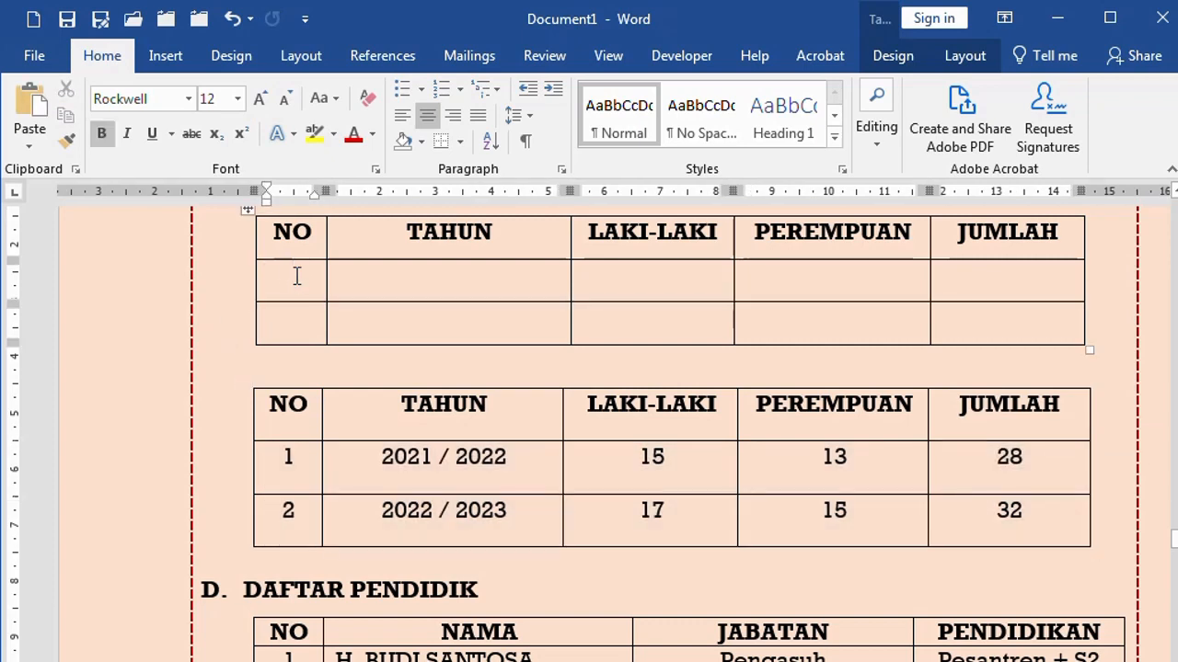
Step: Paste the 2021 / 2022 and 2022 / 2023 data rows into the upper table and add two empty rows
key("ctrl+v")
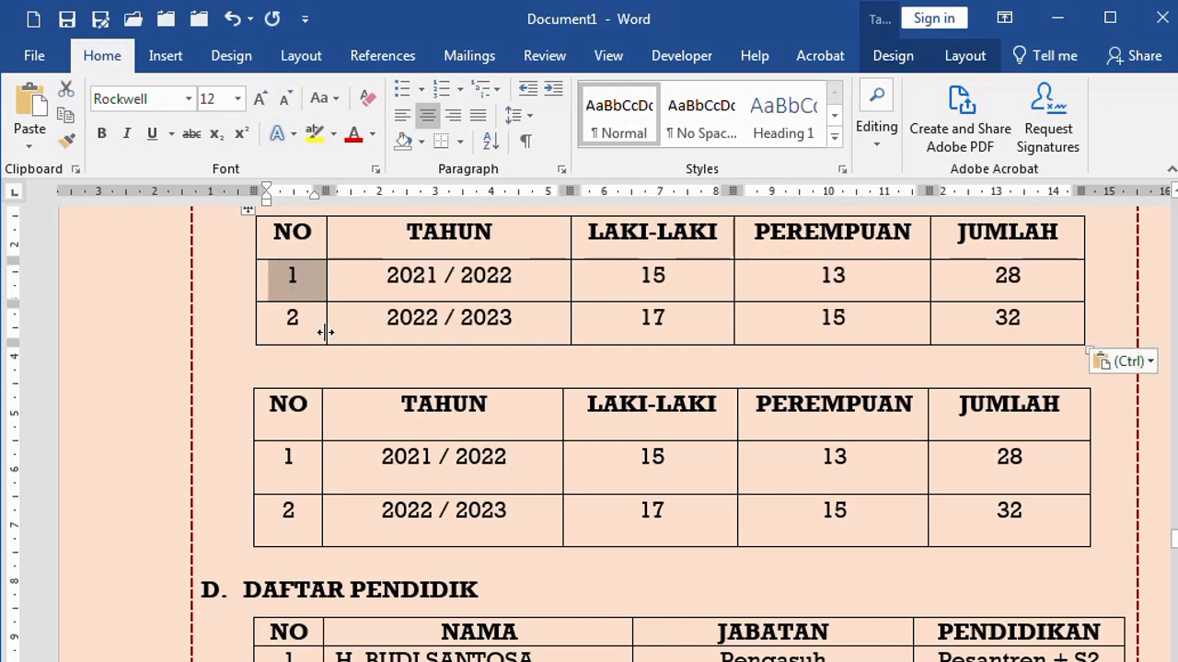
left_click(428, 416)
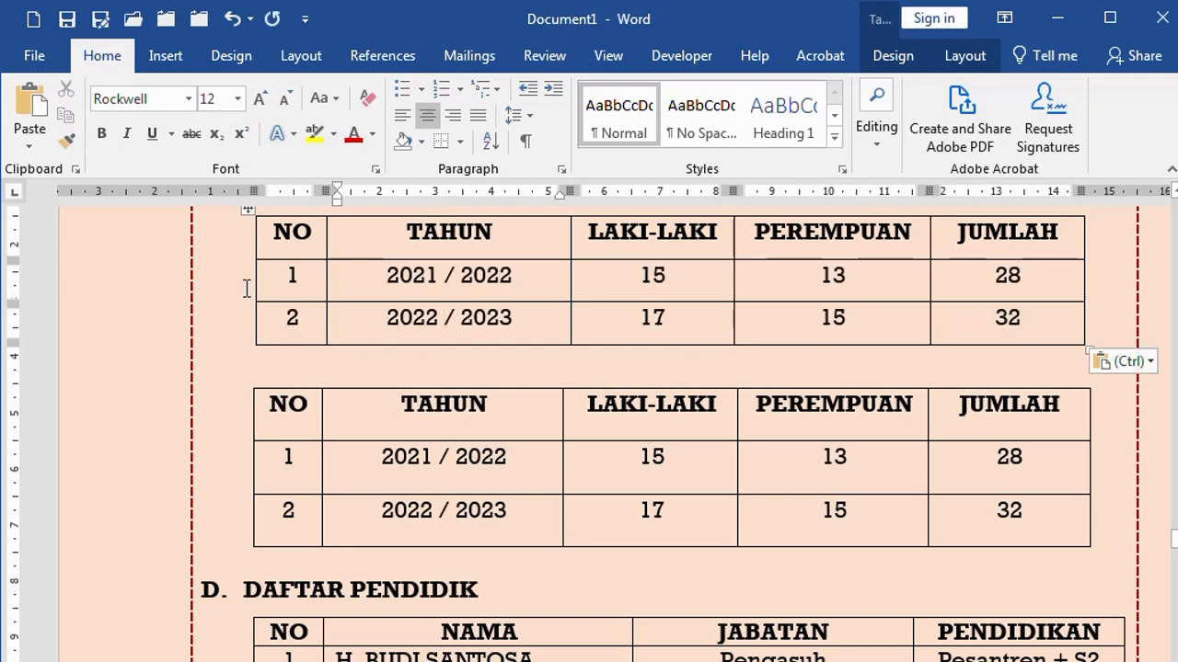
left_click(124, 342)
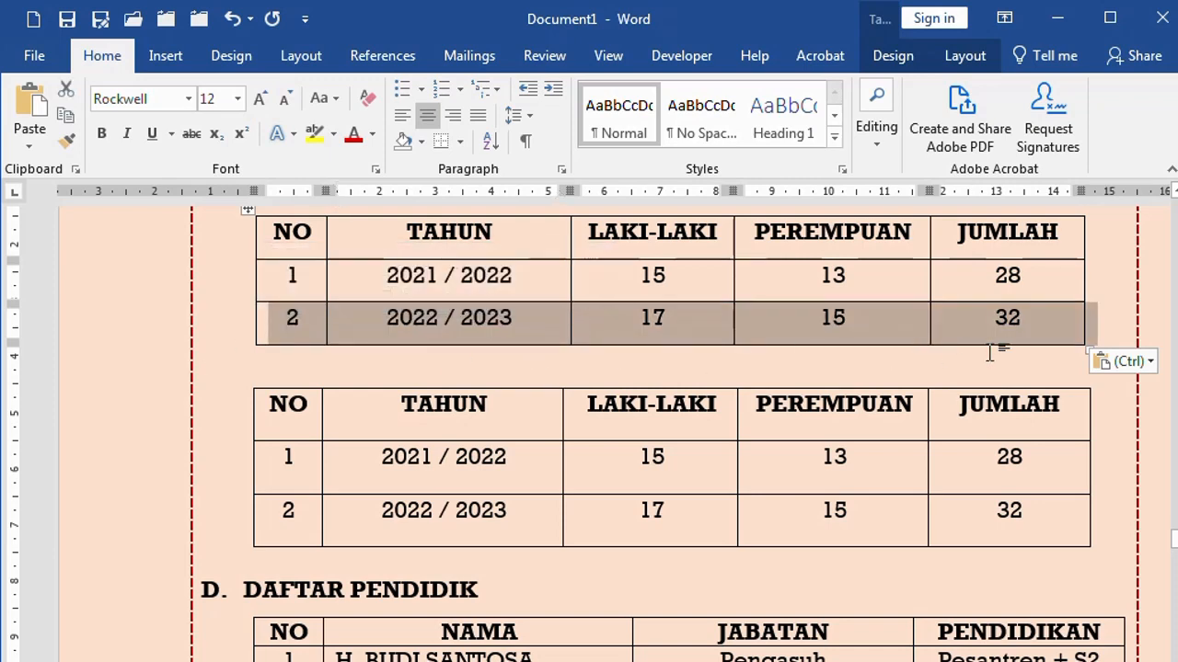
left_click(1023, 321)
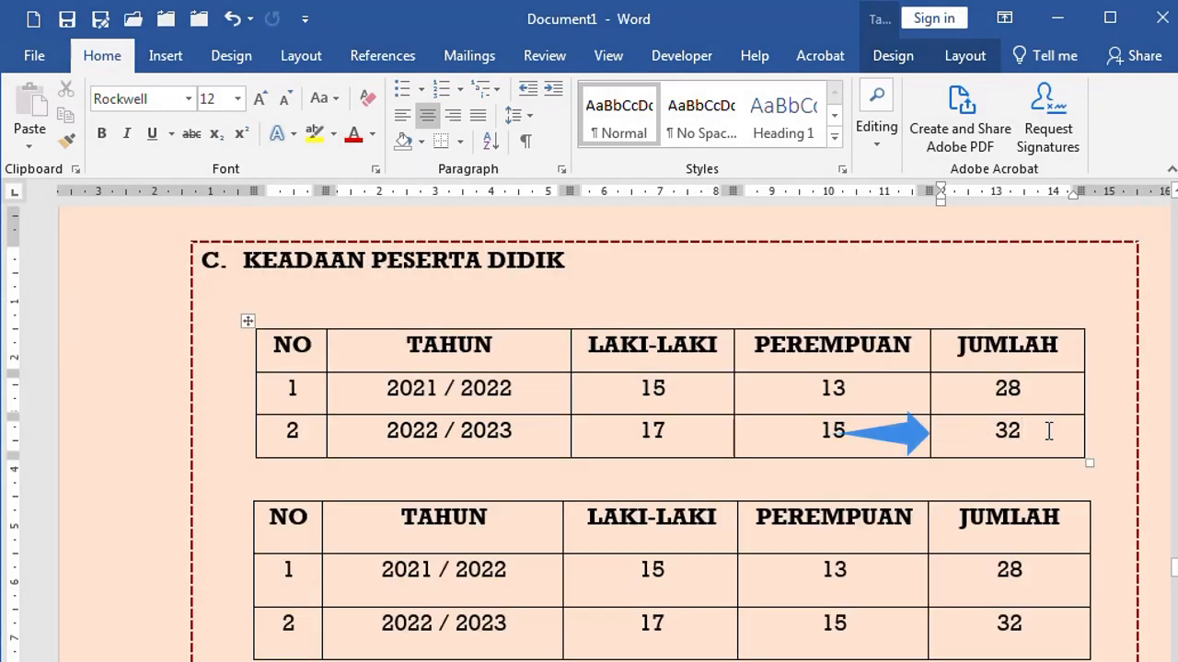
key("Tab")
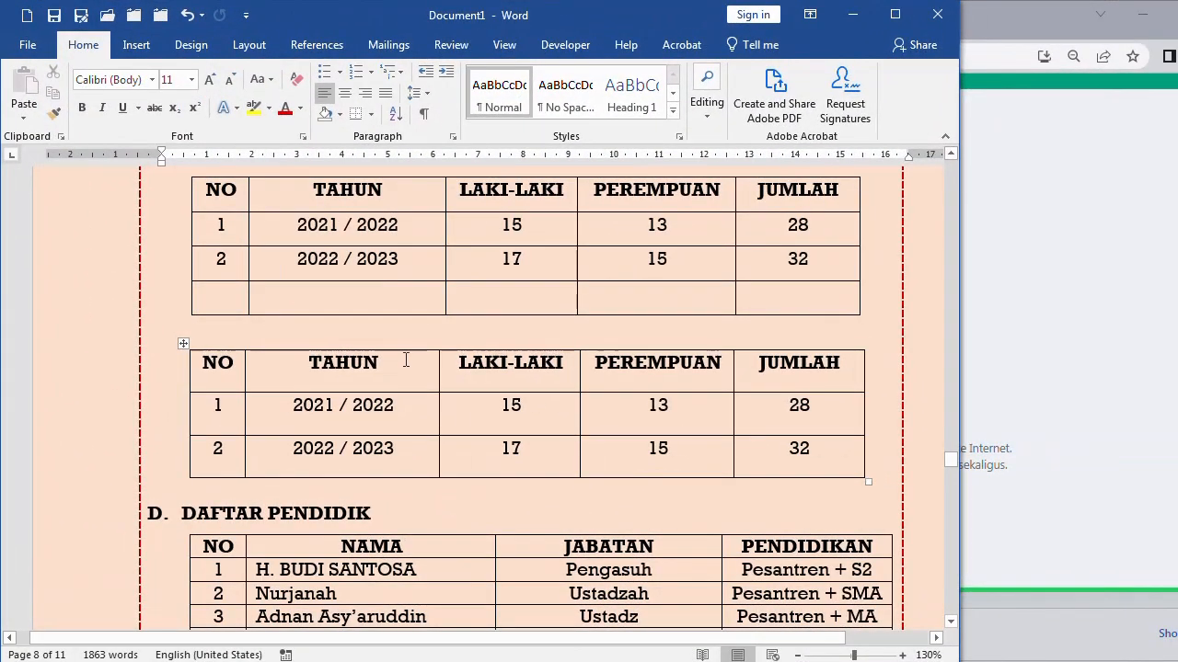
left_click(806, 298)
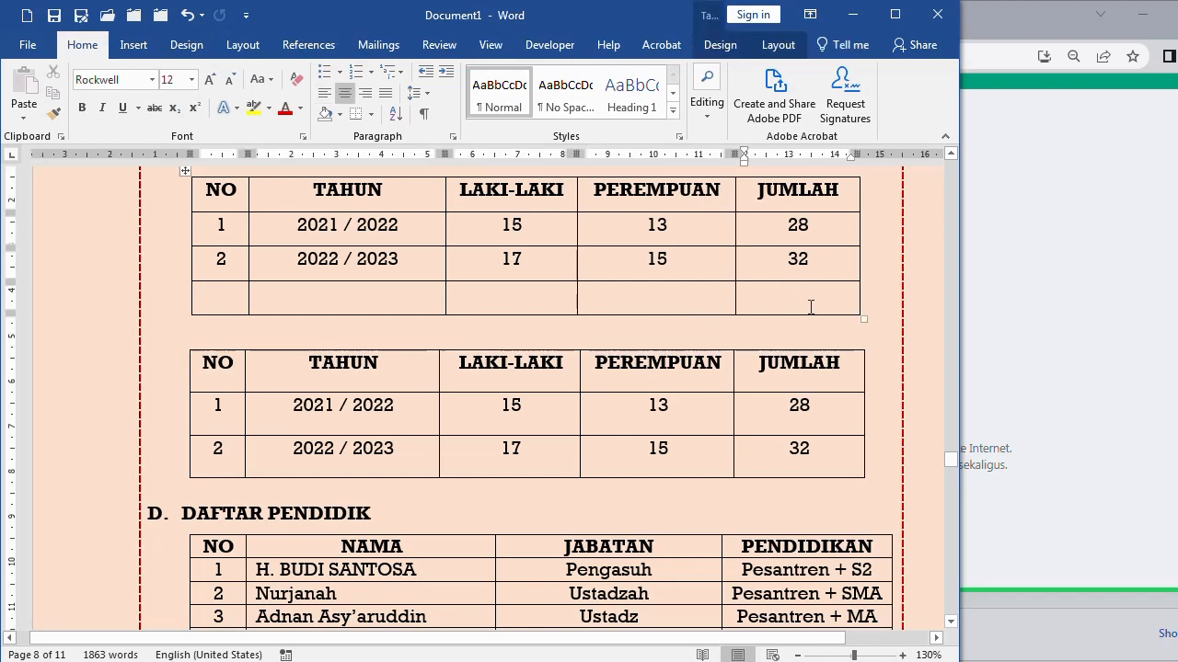
key("Tab")
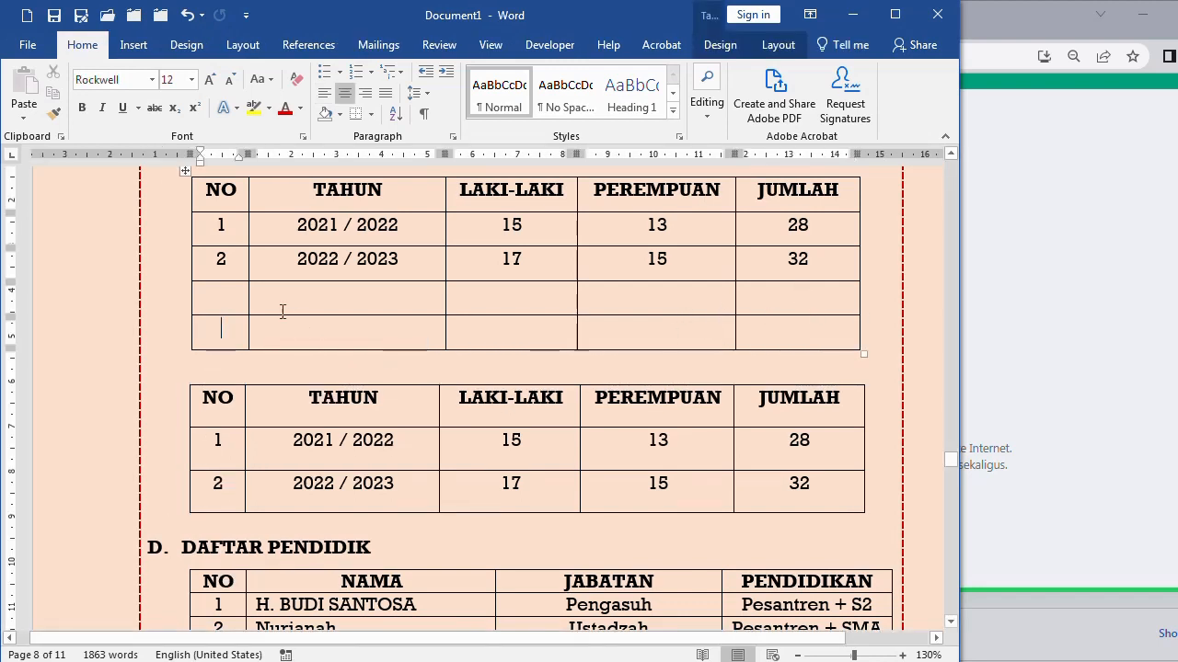
Step: Copy data rows 1–2 into the new rows 3 and 4 and renumber them
left_click_drag(224, 228, 368, 263)
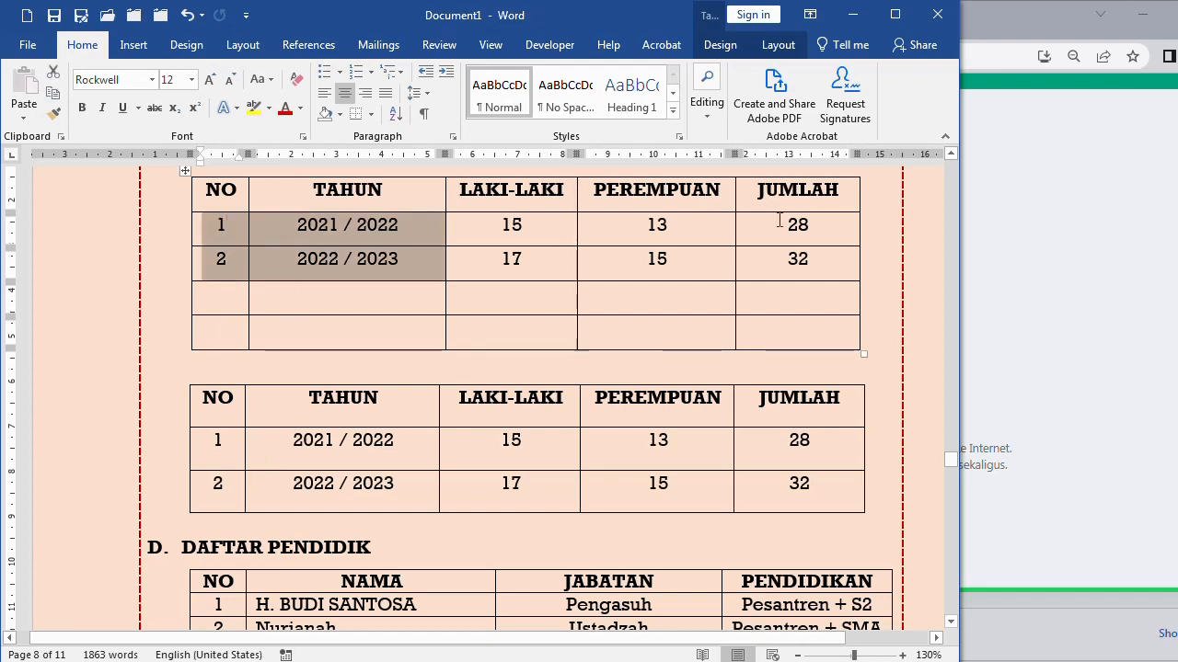
left_click_drag(778, 221, 828, 255)
key("ctrl+c")
left_click(221, 295)
key("ctrl+v")
left_click(308, 294)
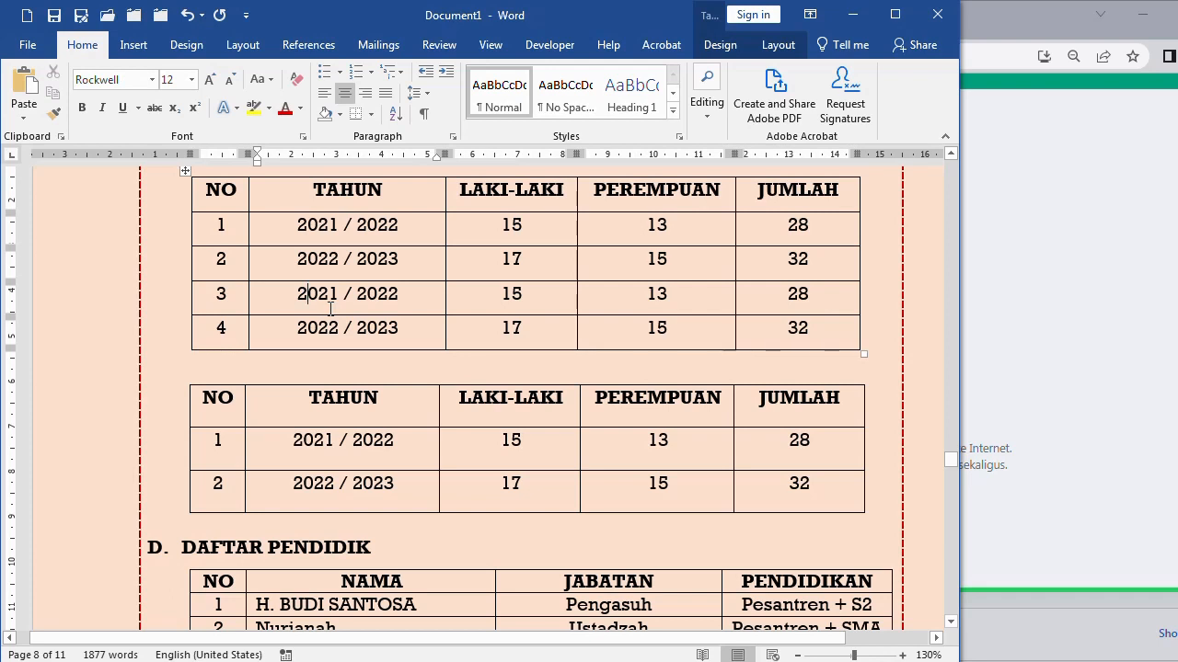
left_click(83, 274)
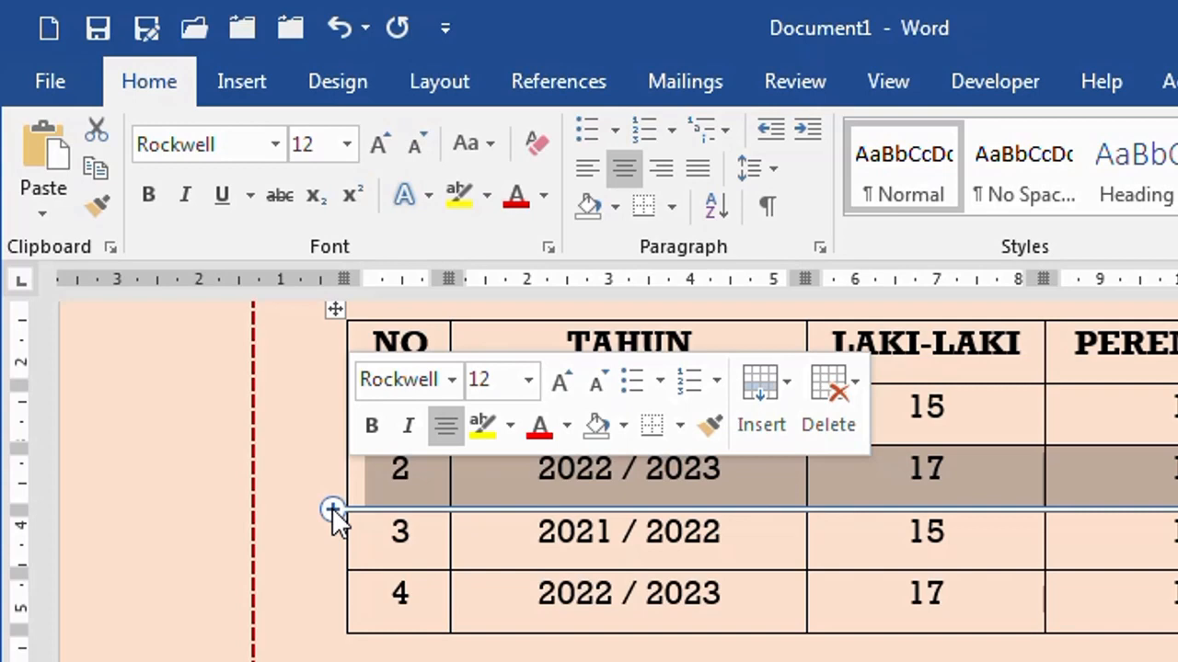
Step: Insert a blank row below row 2 of the upper table
left_click(333, 508)
left_click(635, 651)
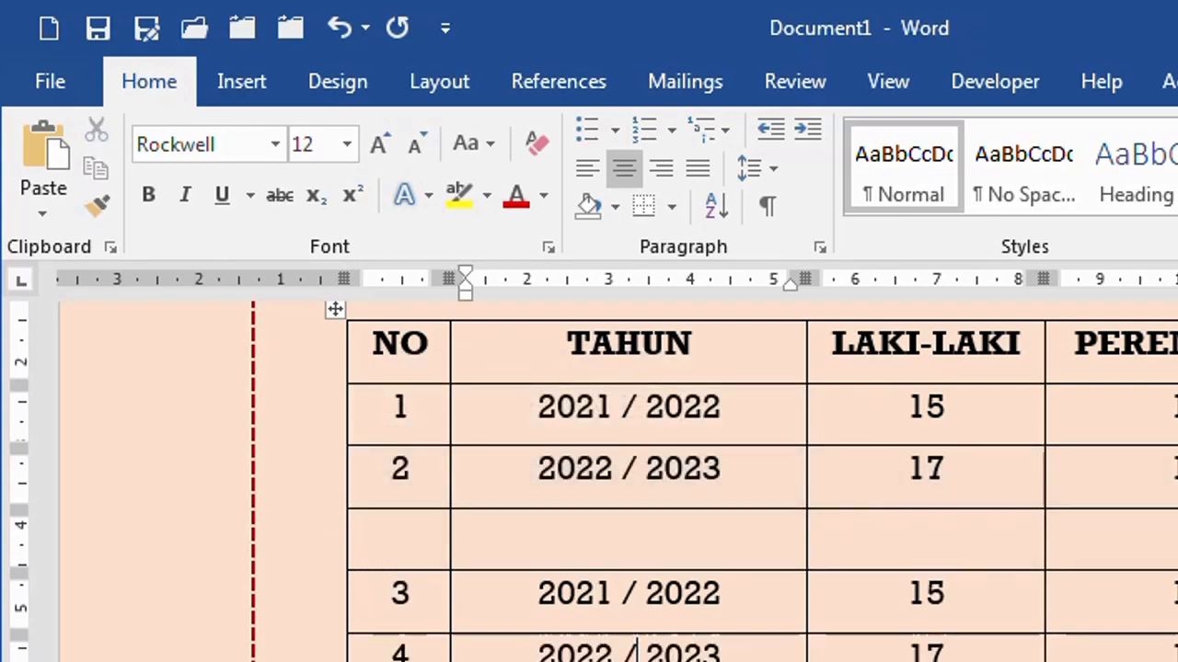
left_click(276, 555)
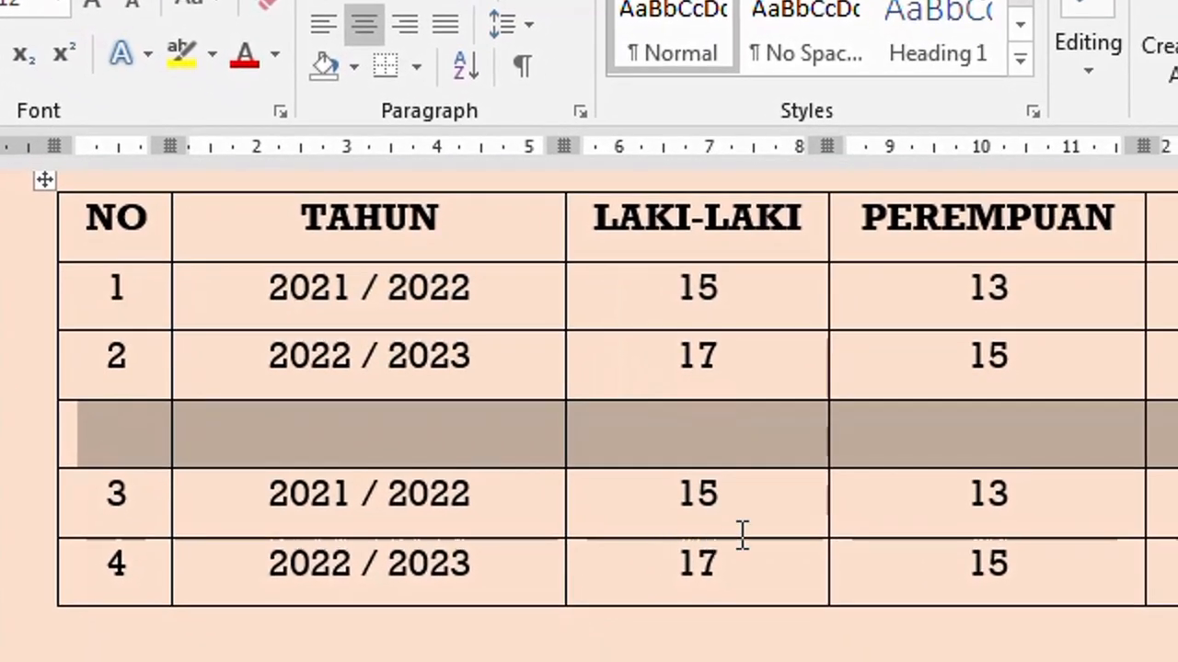
scroll(708, 276, "up", 1)
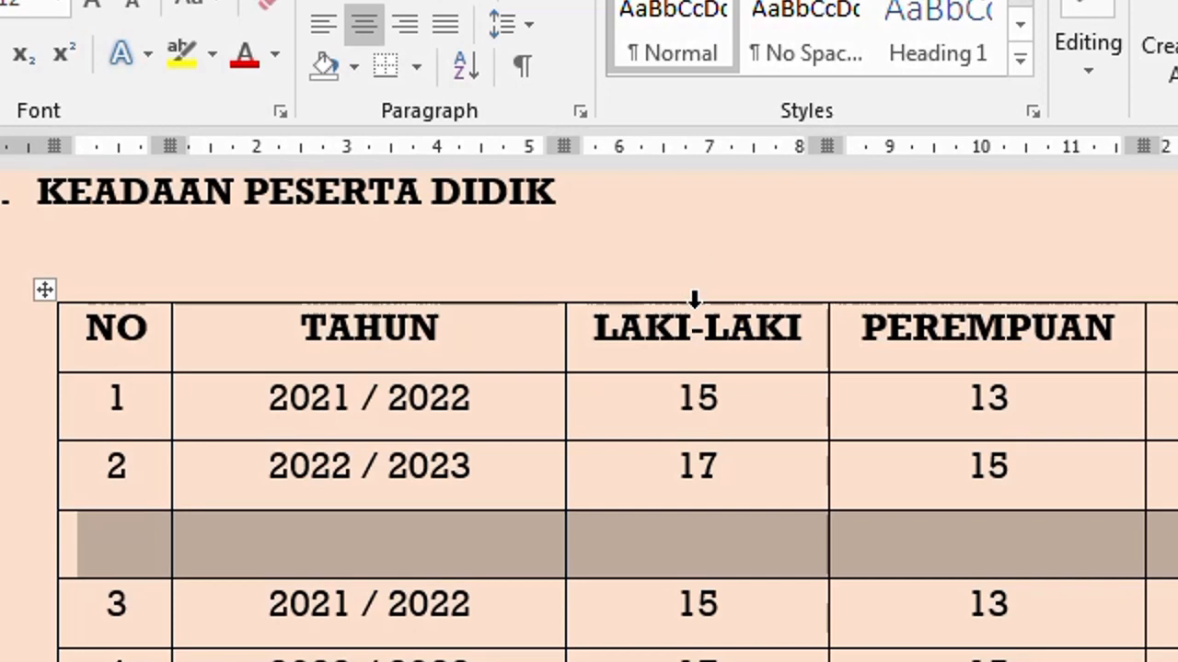
Step: Insert an empty column between LAKI-LAKI and PEREMPUAN
left_click(694, 299)
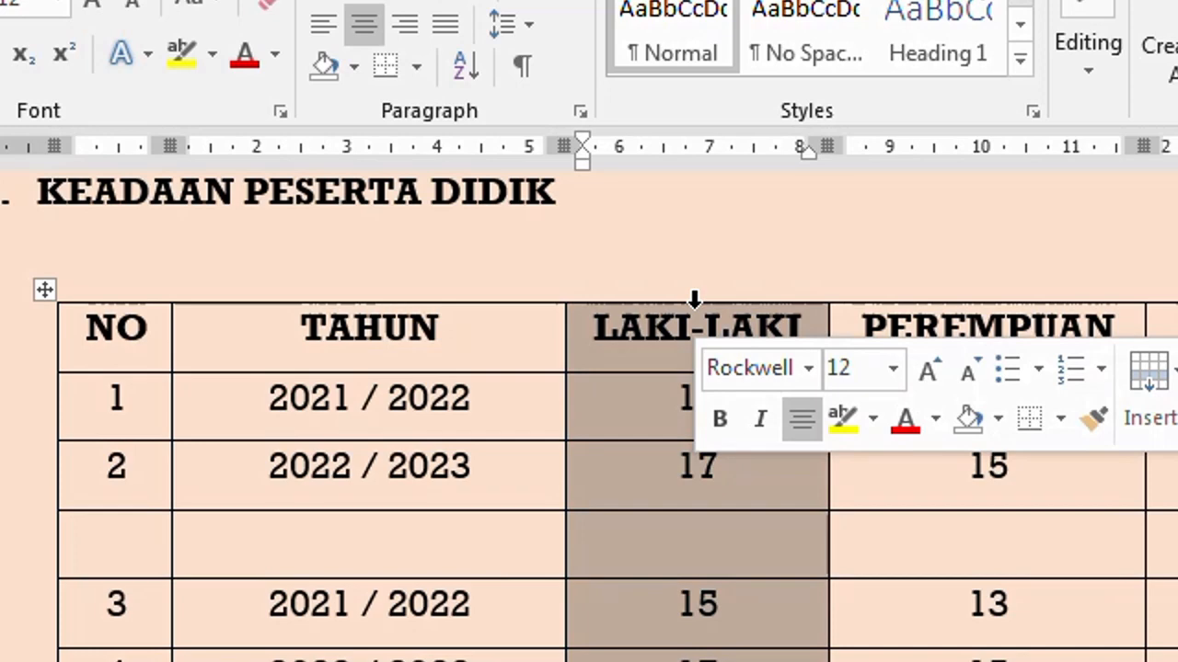
mouse_move(786, 279)
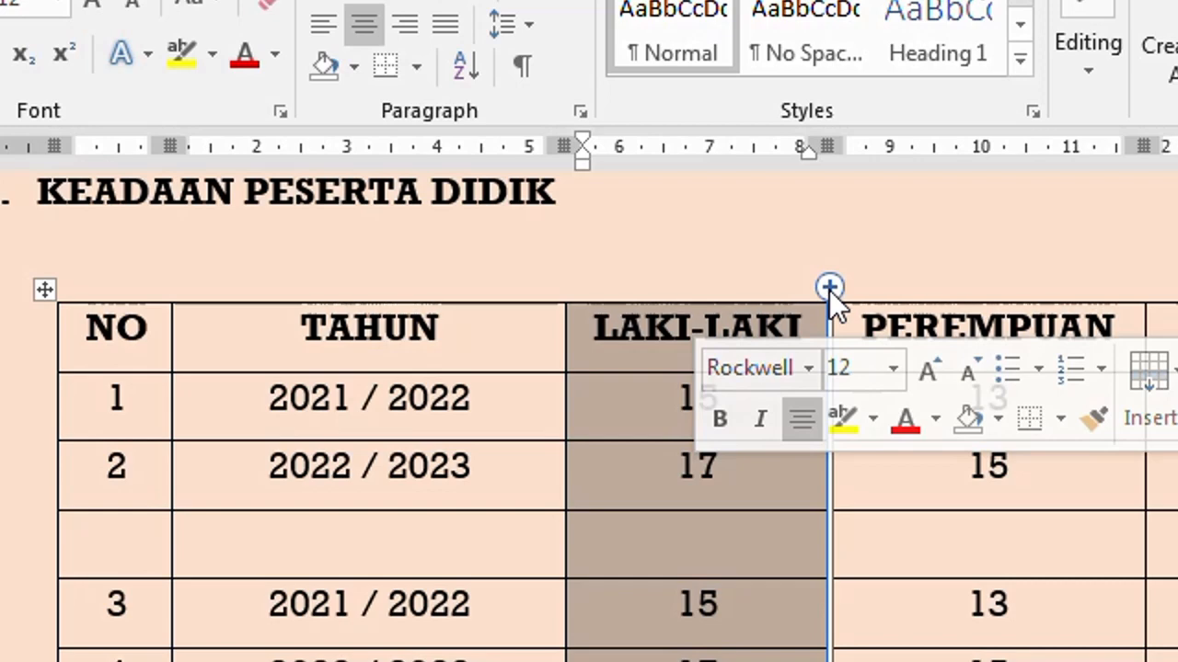
left_click(829, 289)
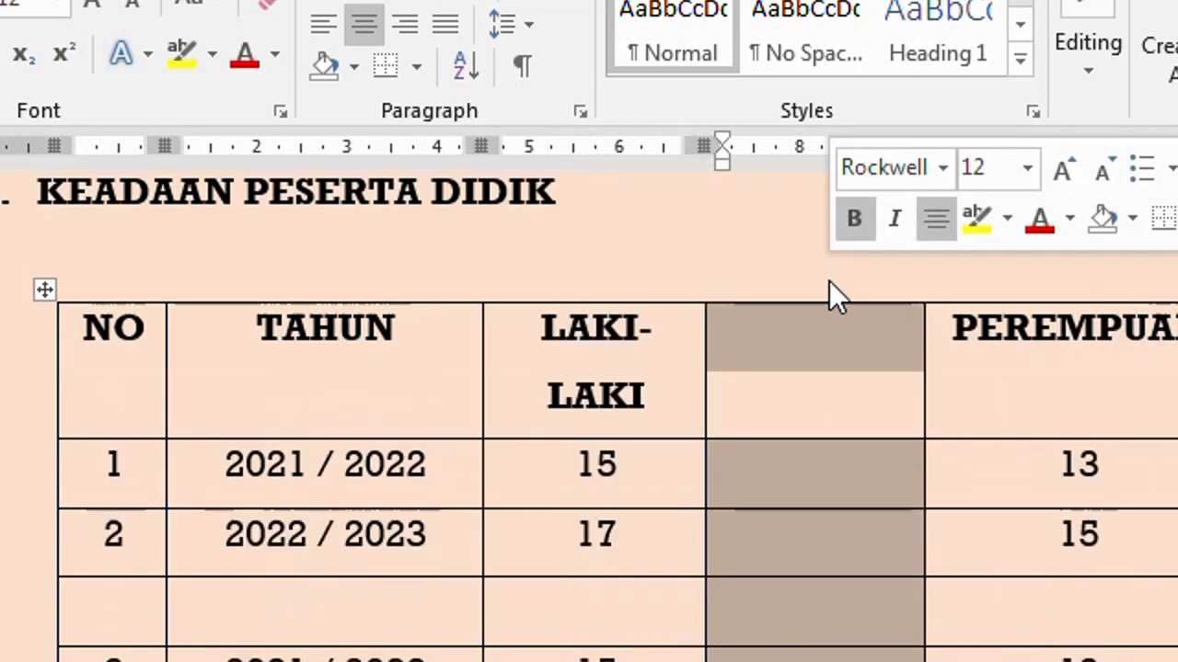
left_click(802, 386)
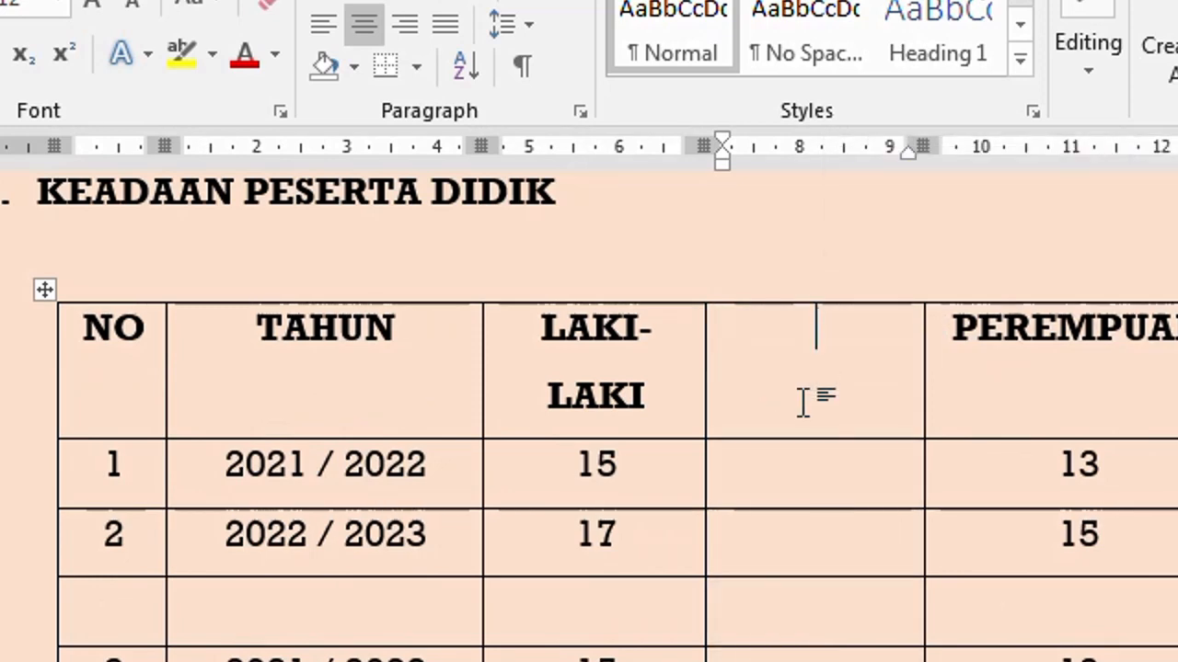
left_click(502, 296)
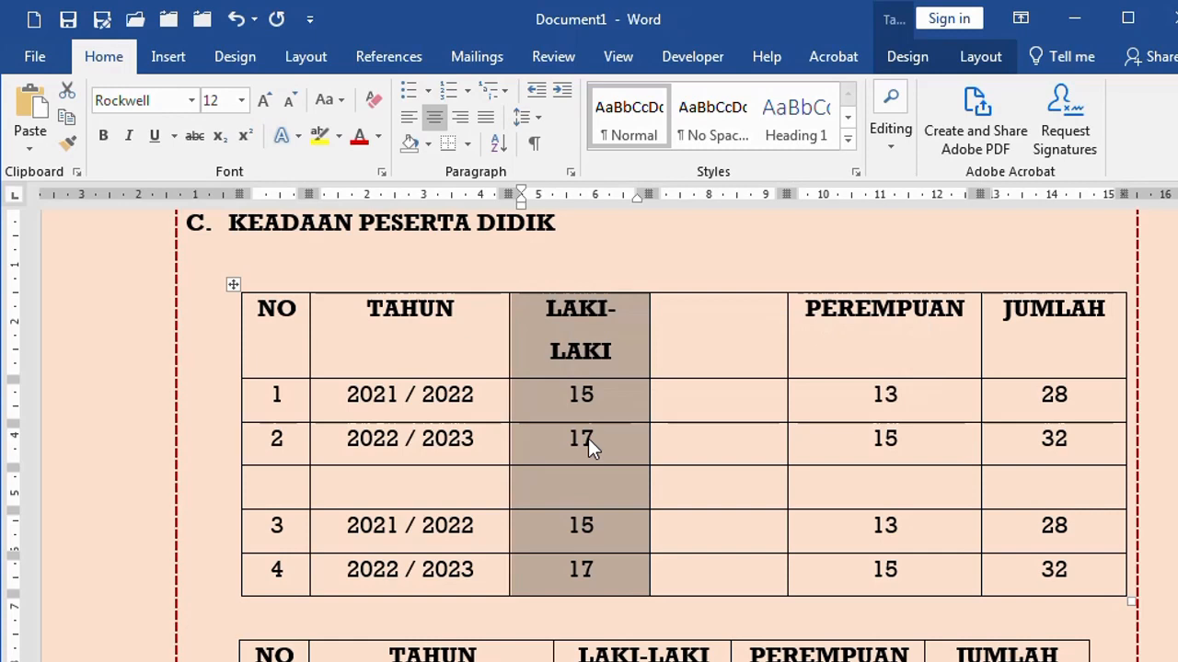
left_click(588, 438)
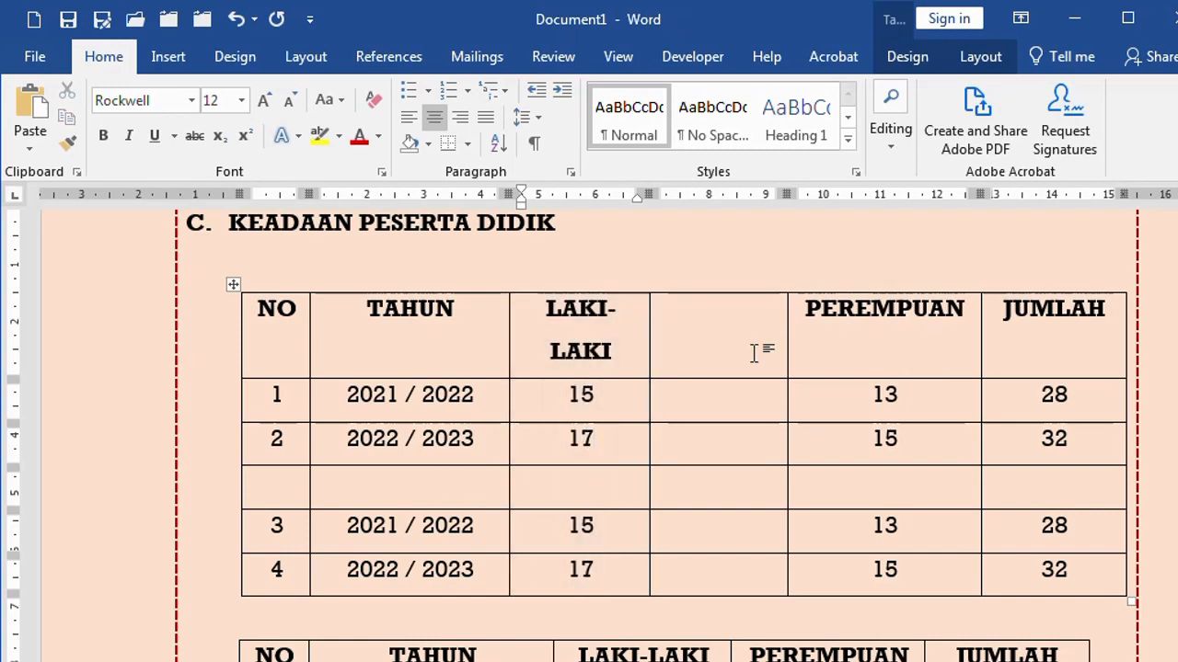
left_click(235, 18)
left_click(447, 452)
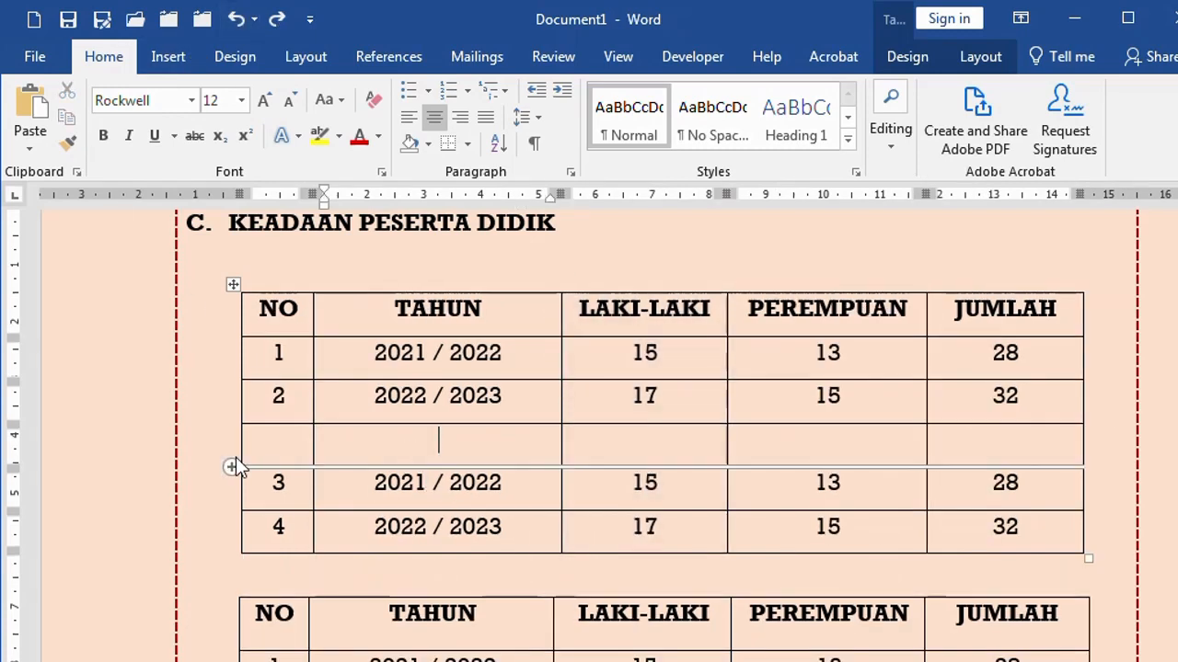
left_click_drag(111, 408, 116, 497)
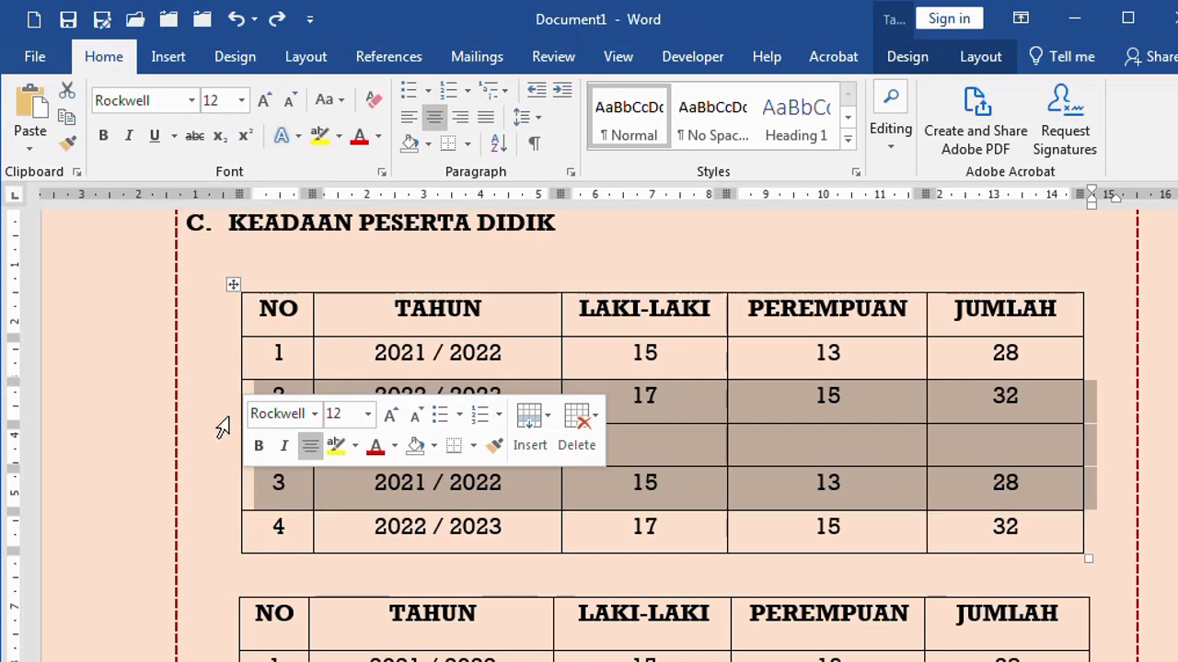
mouse_move(234, 389)
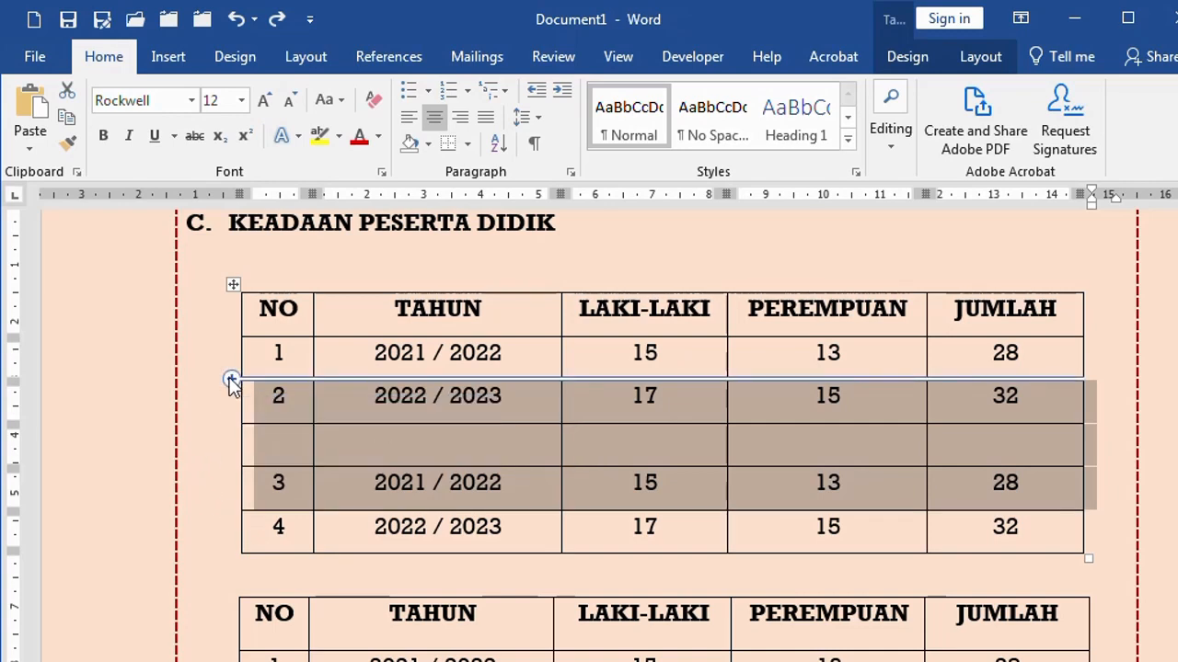
left_click(233, 385)
left_click(384, 417)
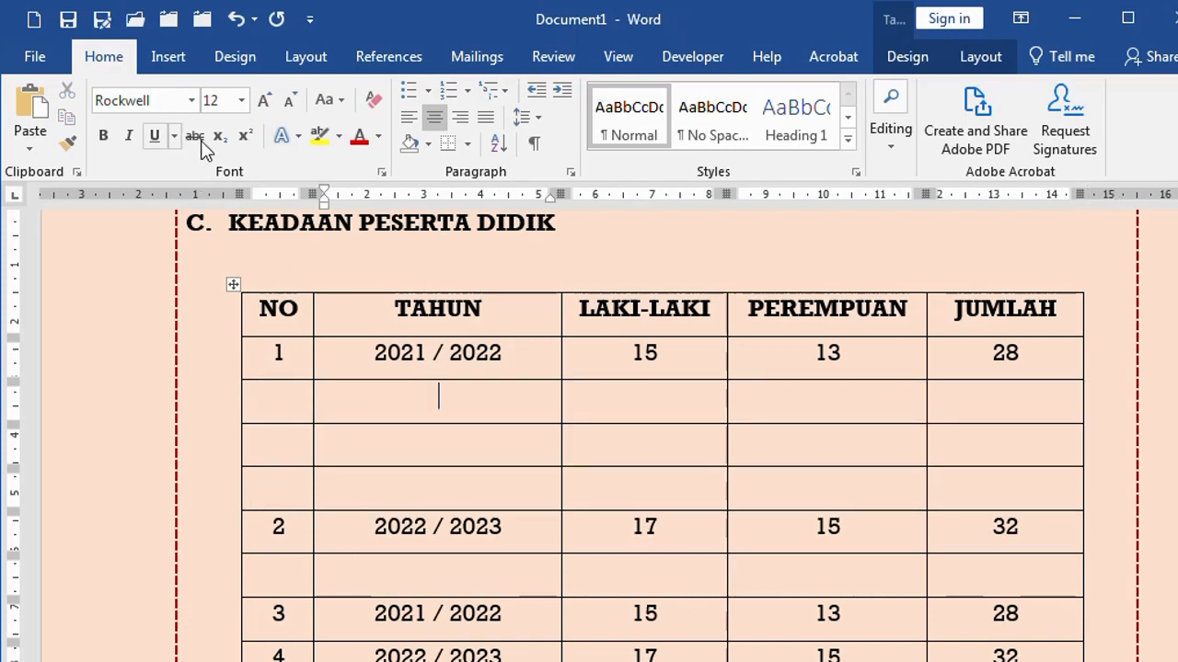
left_click(237, 19)
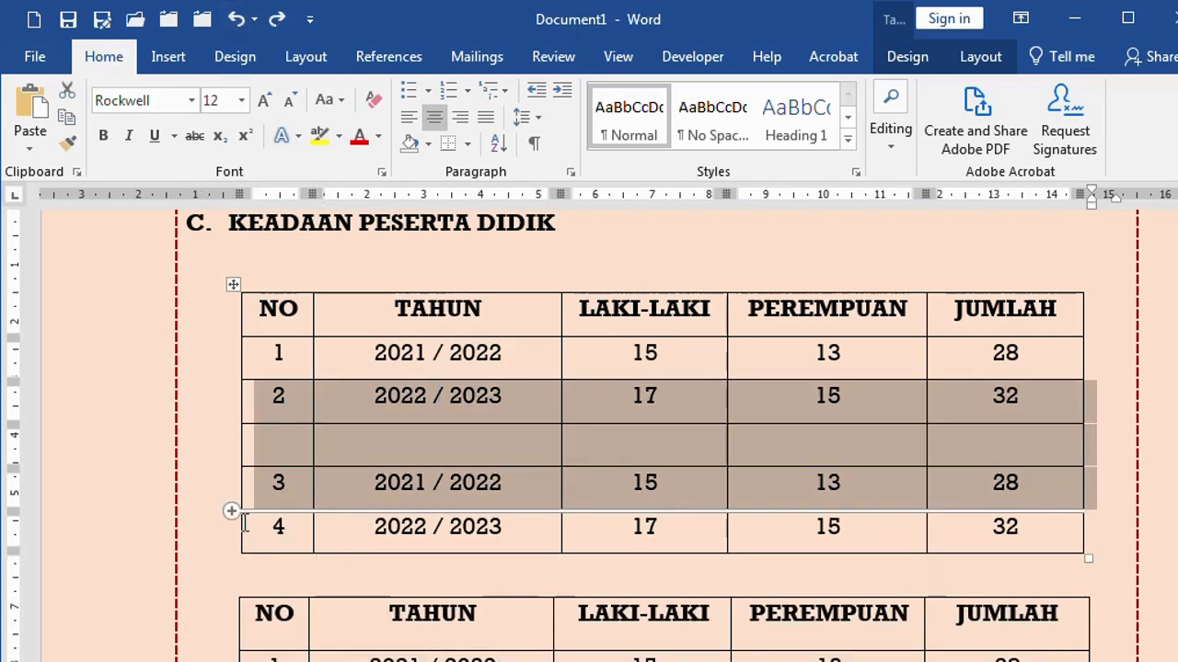
mouse_move(234, 520)
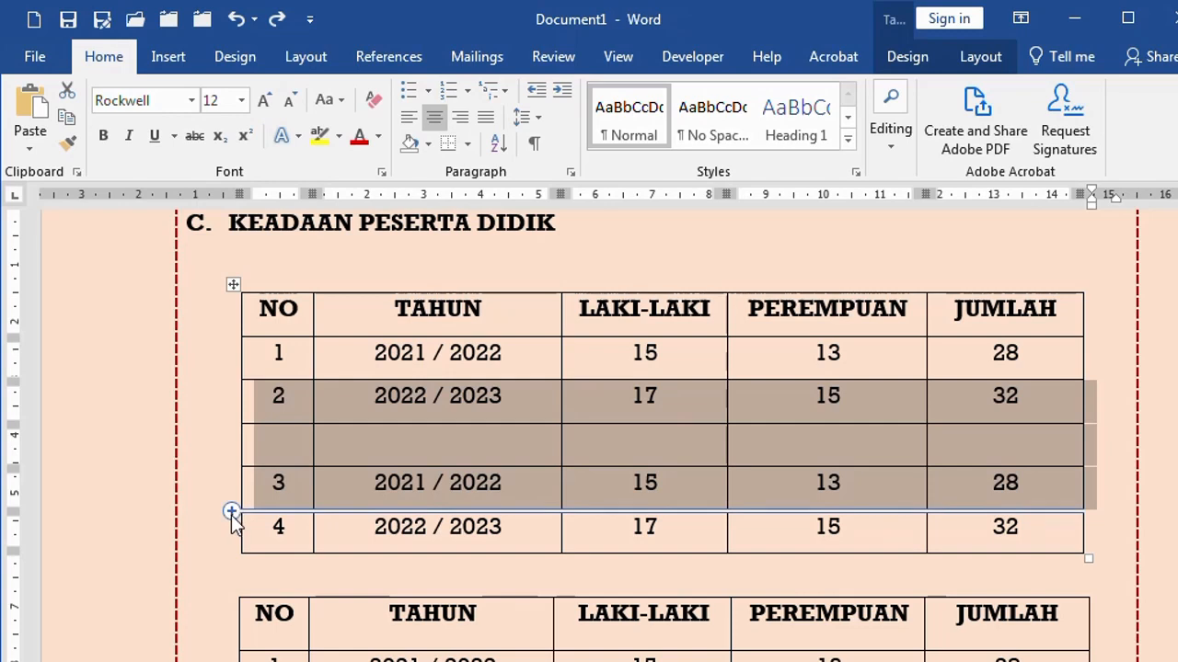
left_click(231, 512)
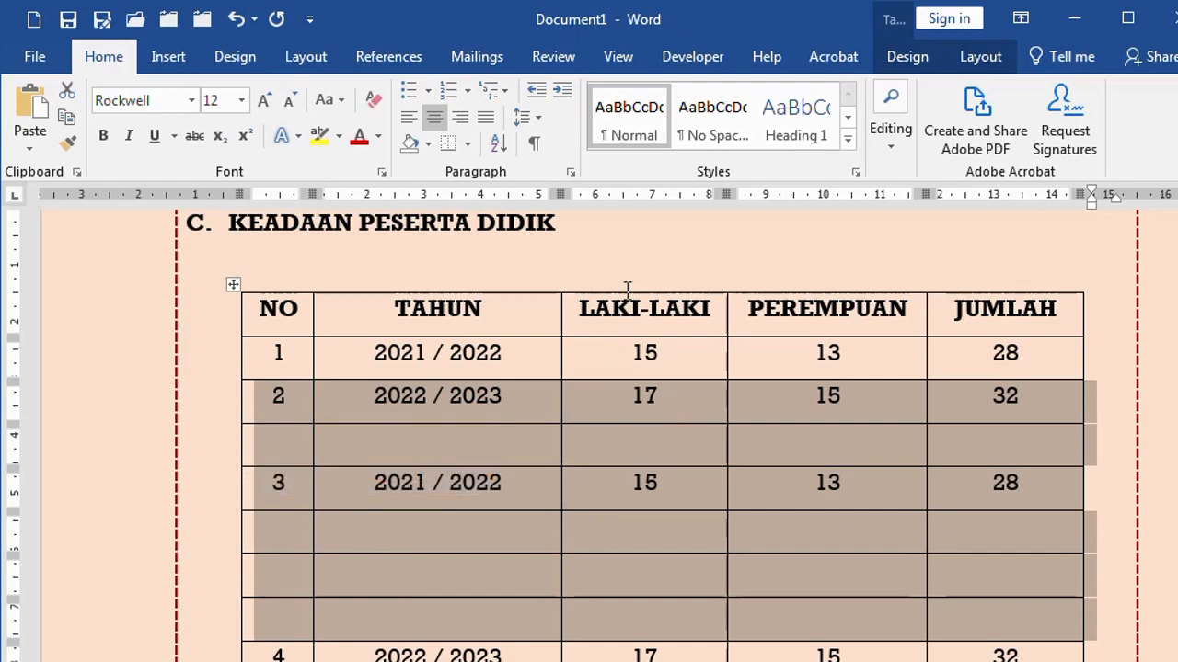
left_click_drag(626, 293, 751, 296)
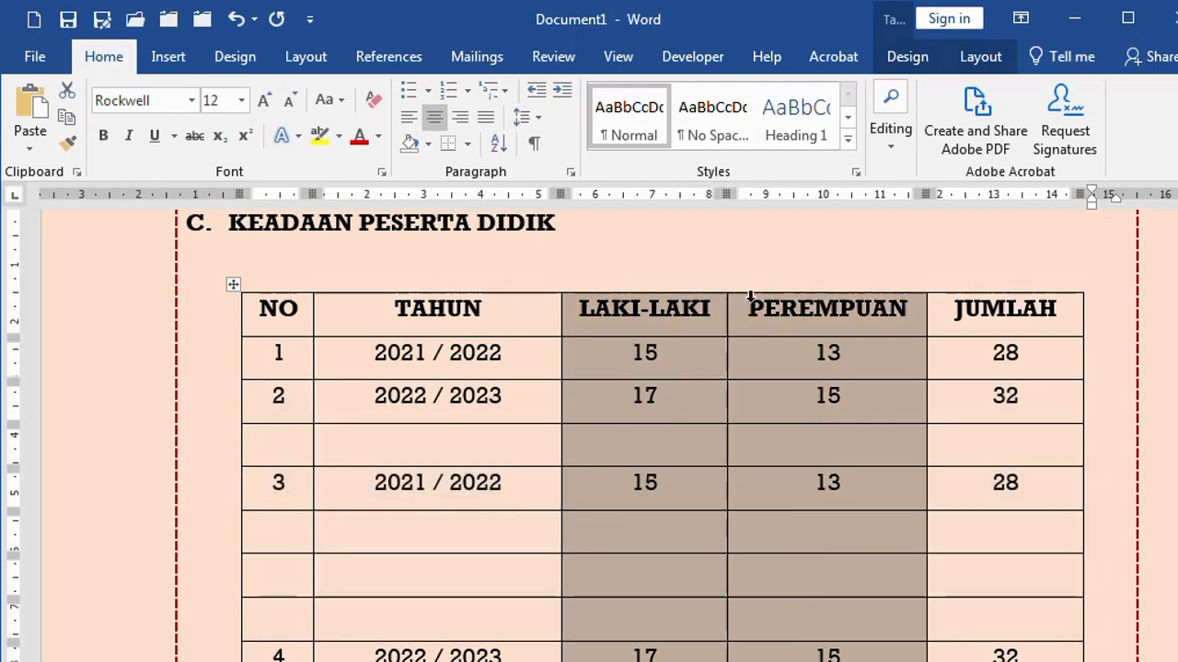
left_click(929, 282)
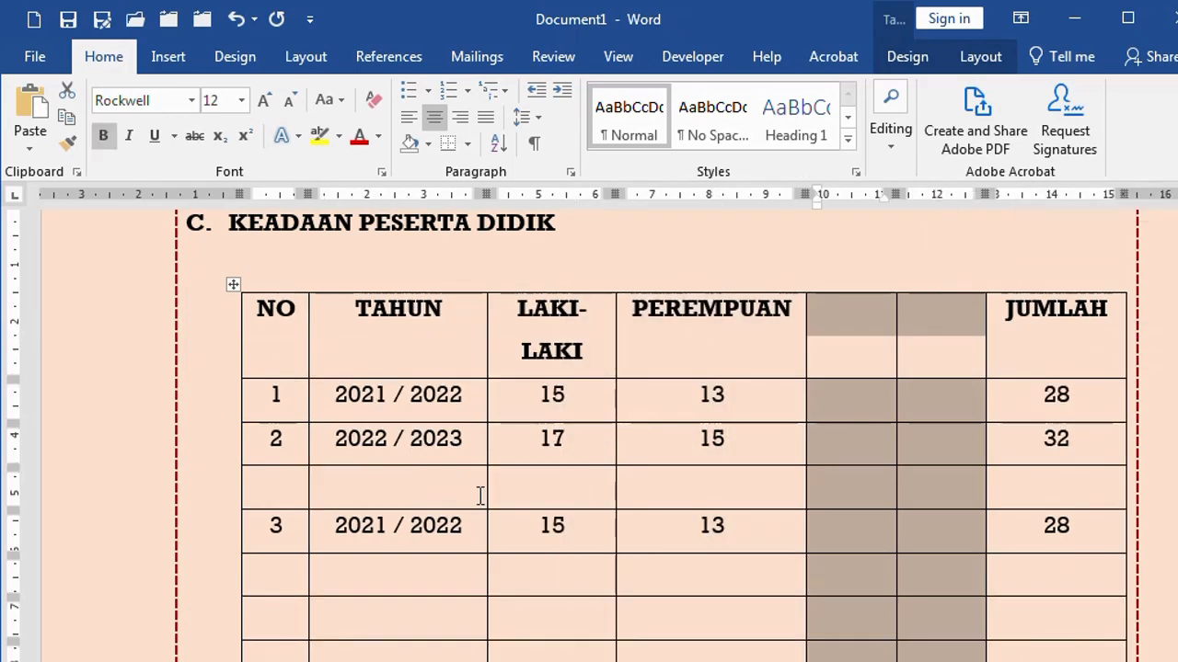
left_click(549, 526)
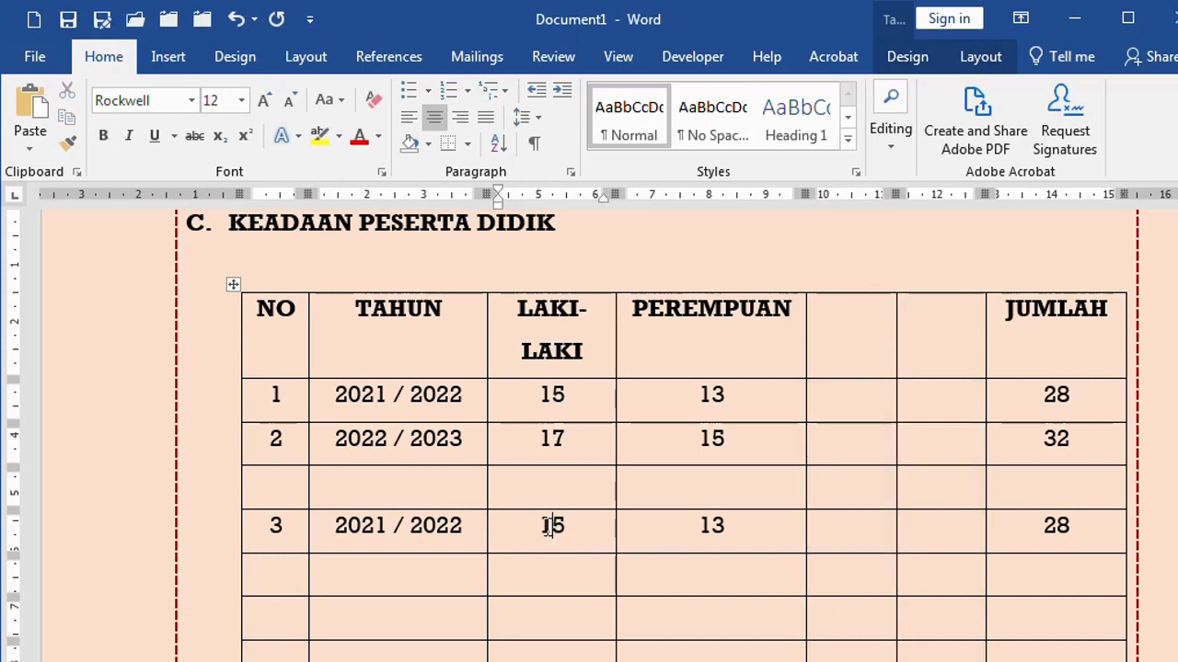
scroll(561, 565, "down", 1)
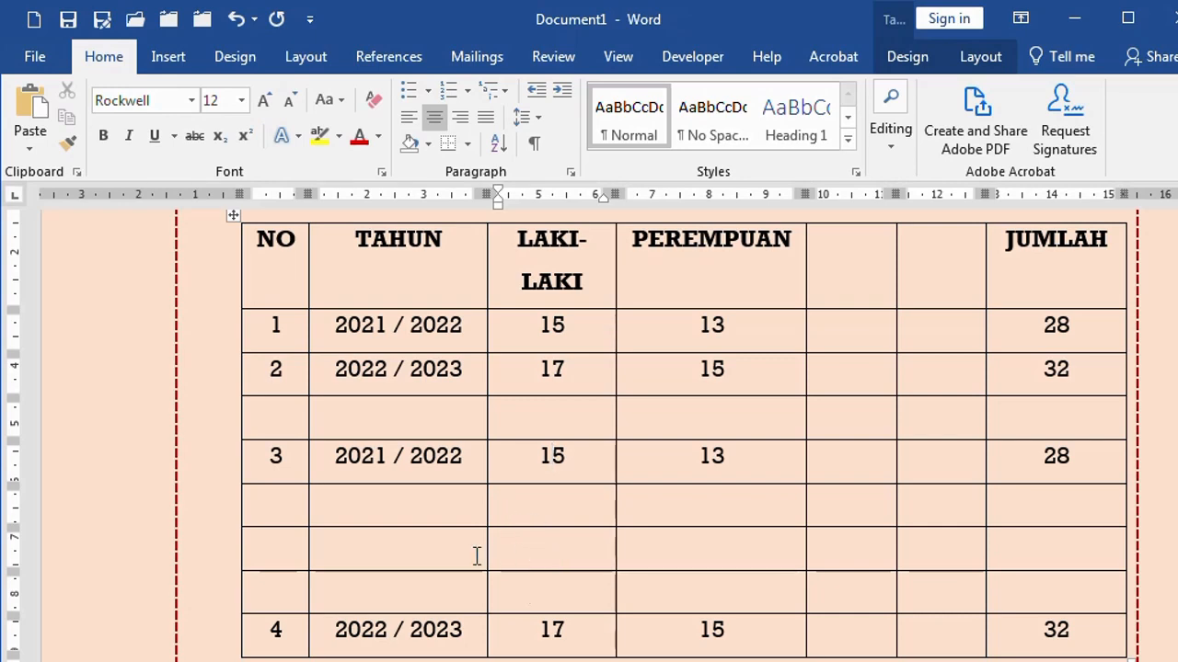
left_click_drag(110, 514, 155, 624)
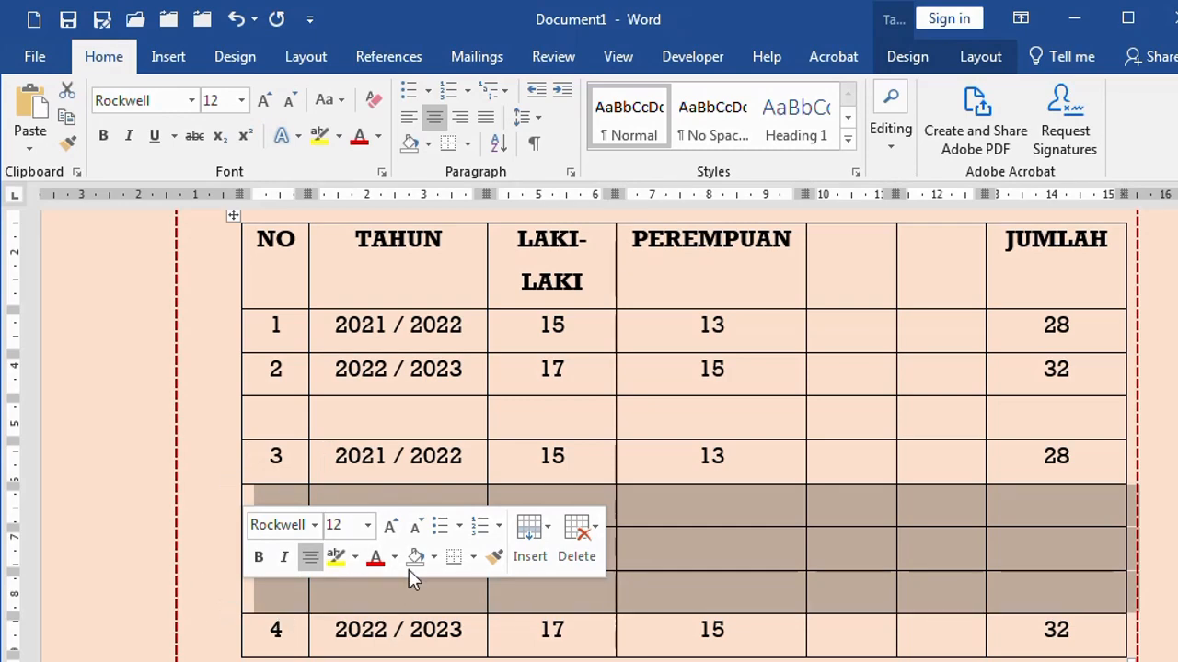
left_click(109, 386)
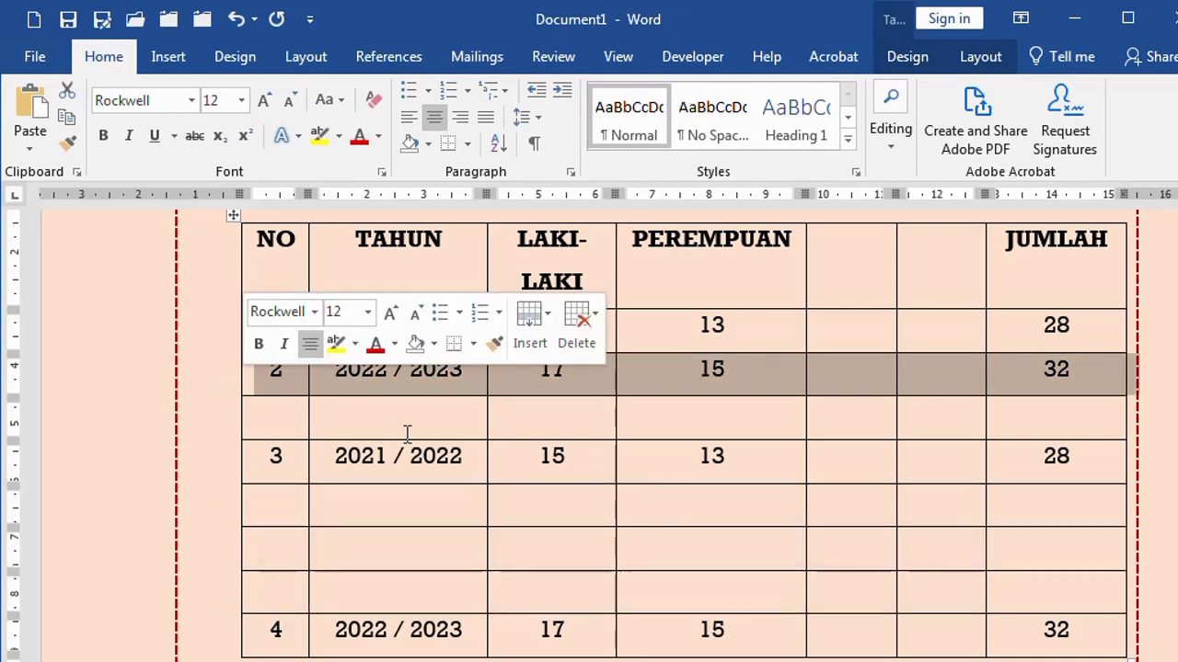
key("Delete")
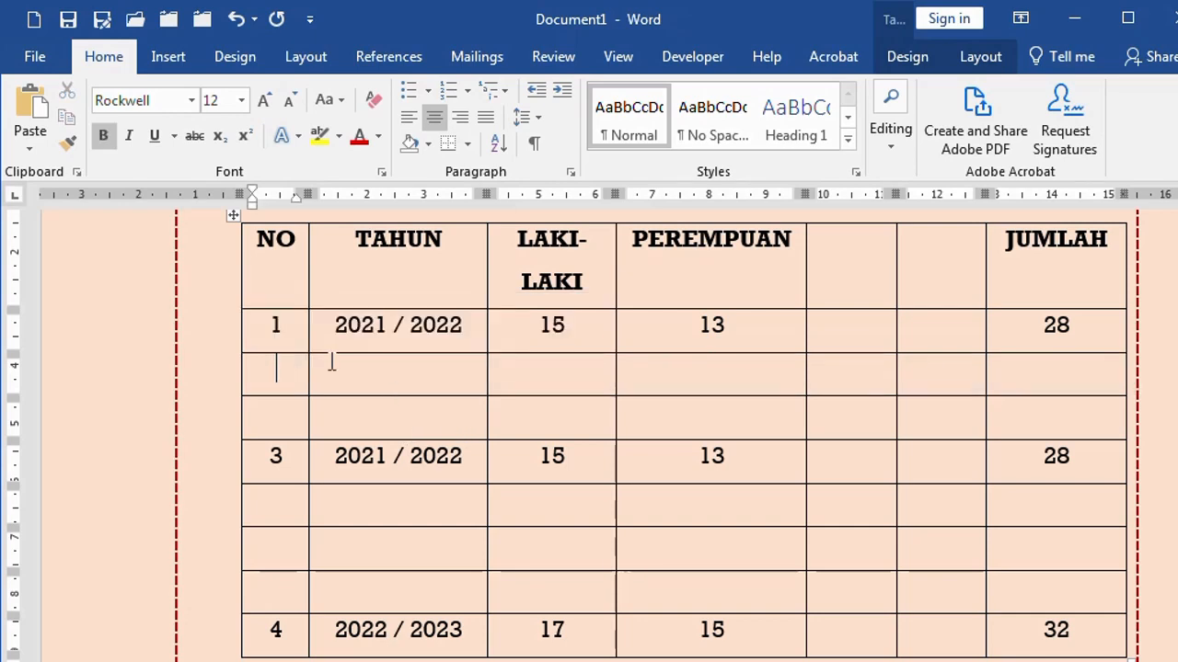
left_click(237, 30)
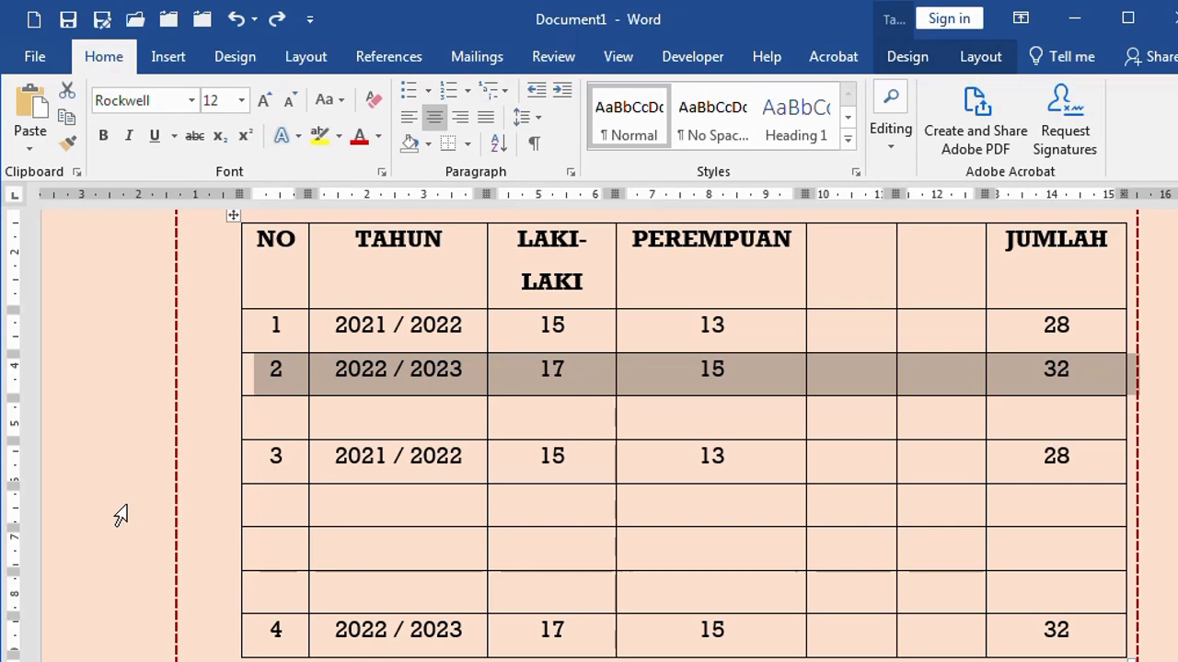
left_click_drag(116, 517, 137, 597)
scroll(148, 596, "down", 3)
scroll(148, 596, "down", 2)
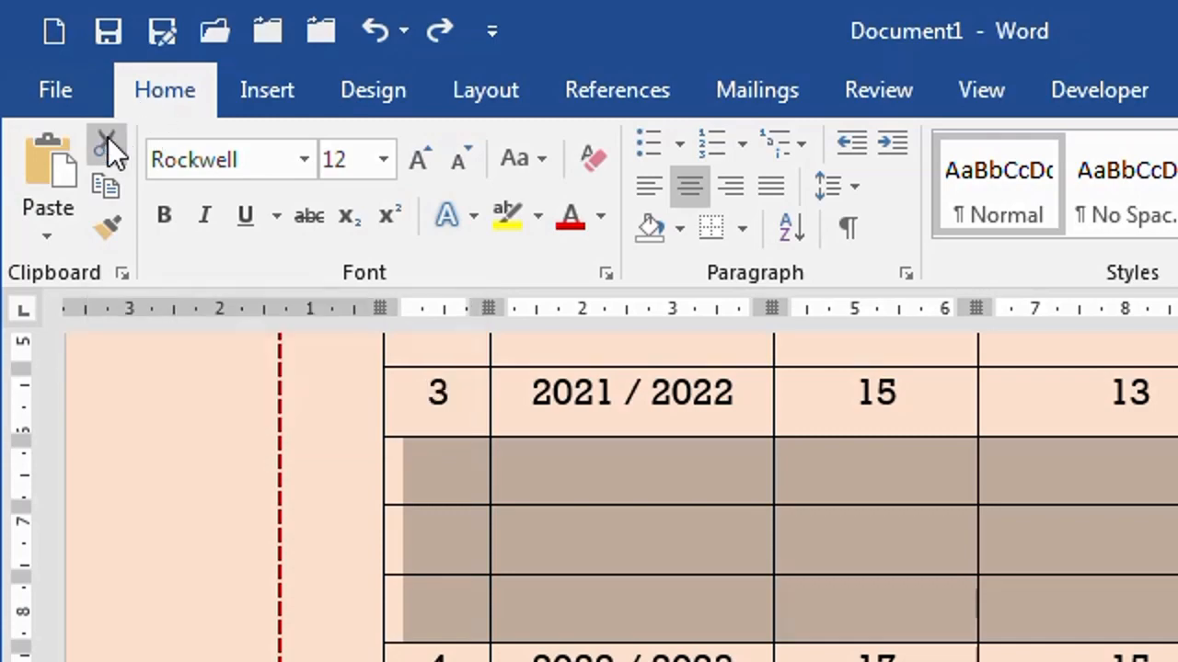
Step: Cut the three selected empty rows, then cut the two empty columns before JUMLAH
left_click(108, 137)
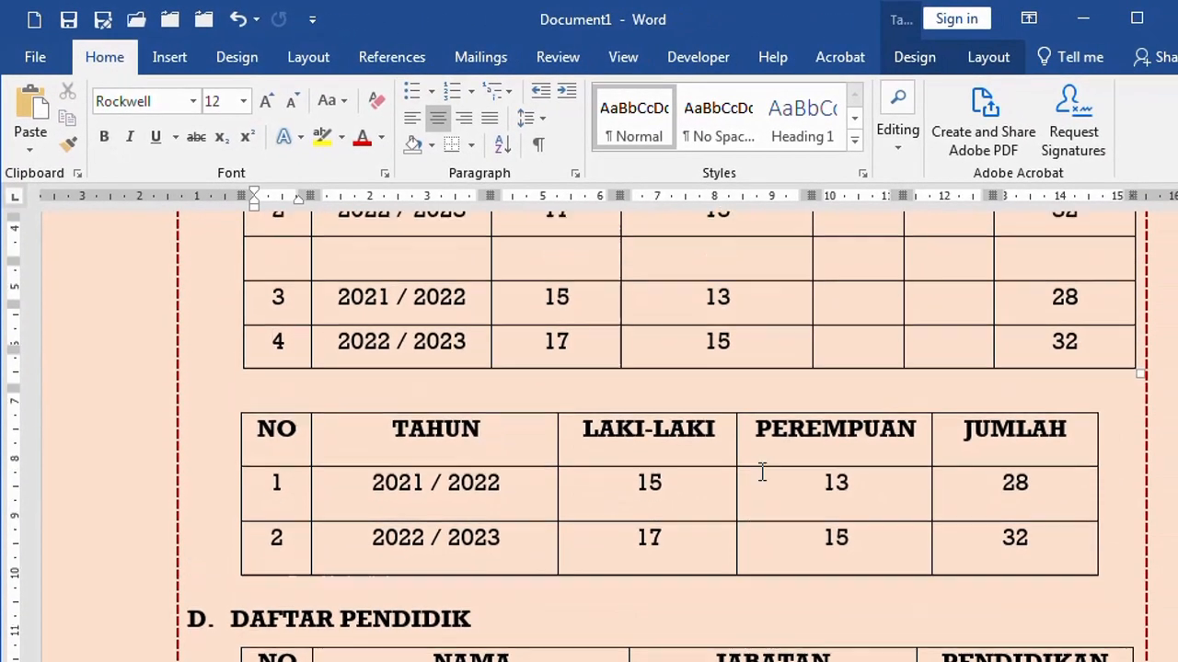
scroll(773, 473, "up", 3)
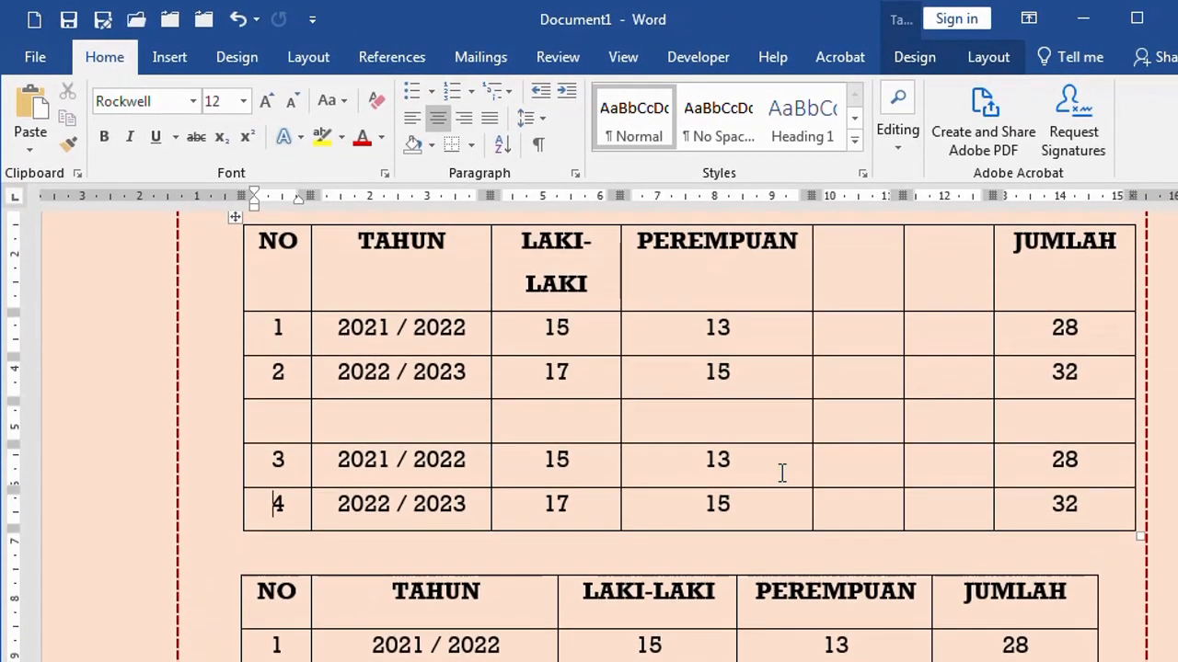
scroll(885, 460, "up", 2)
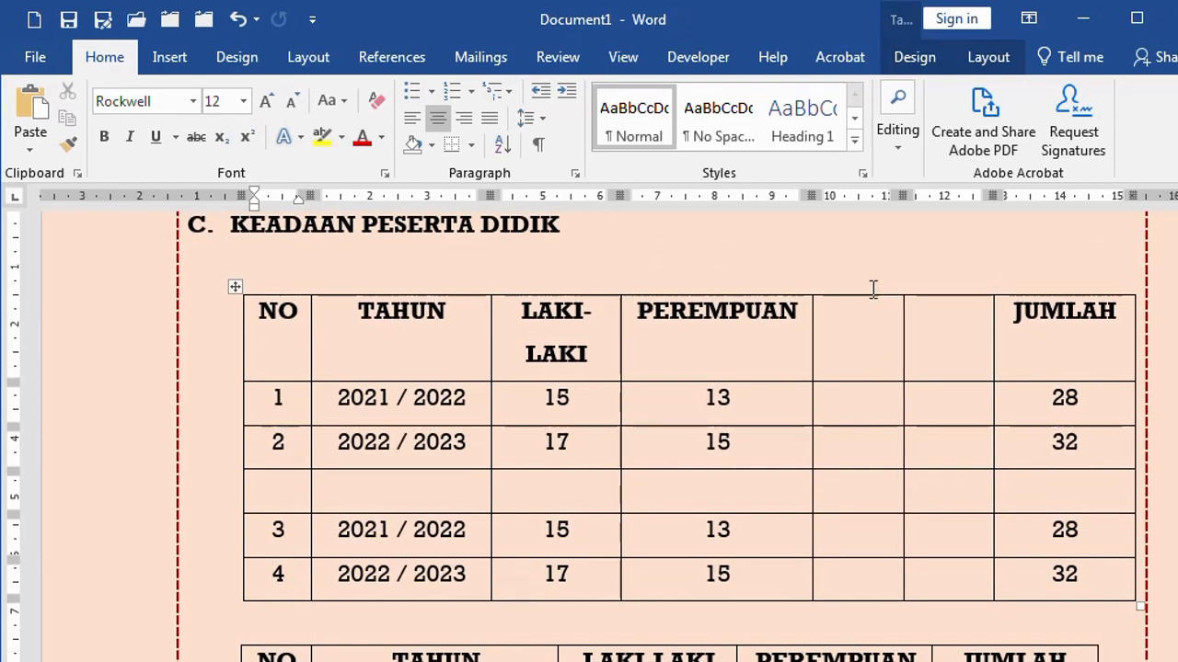
left_click_drag(875, 292, 938, 296)
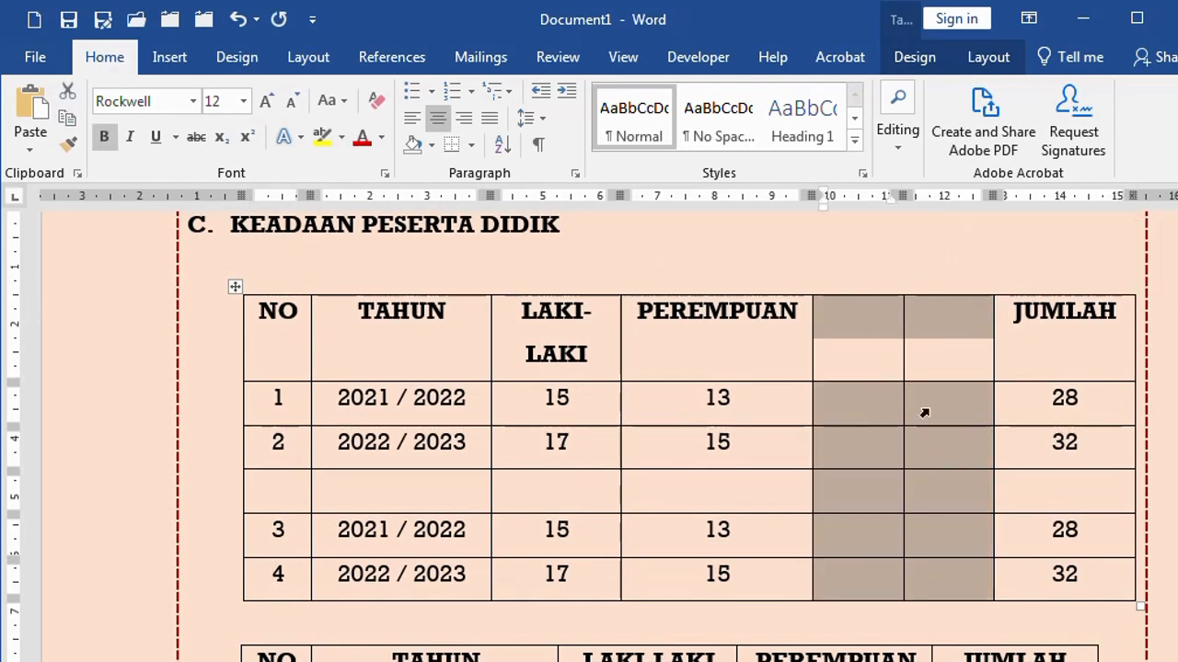
left_click(69, 92)
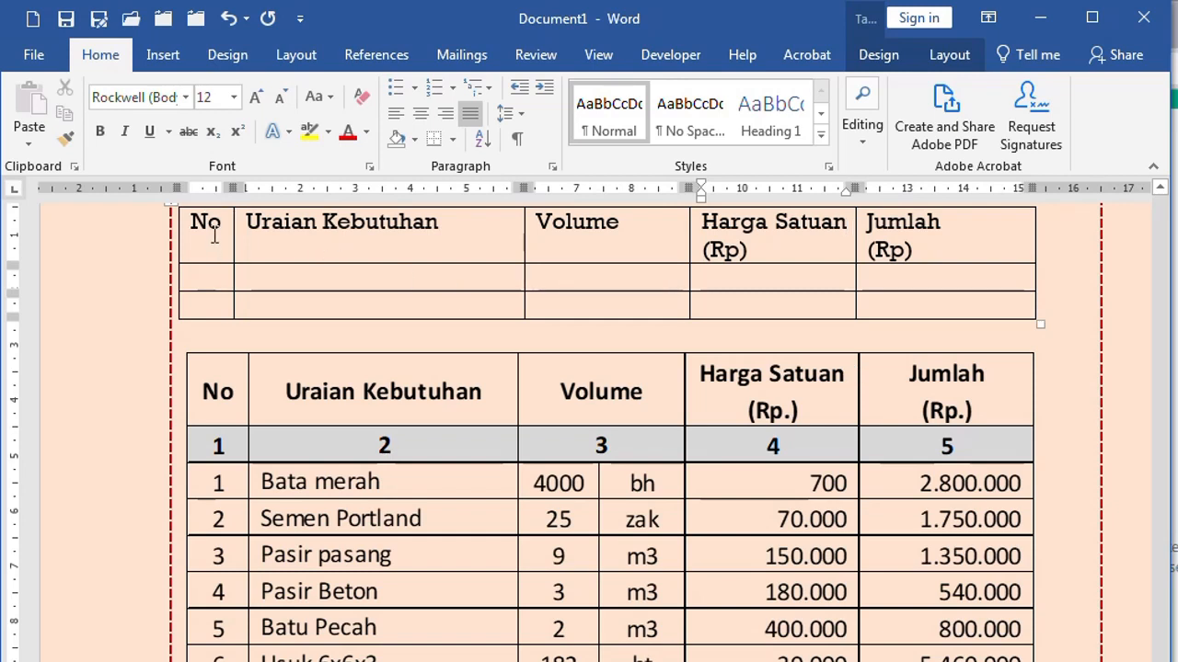
Step: Make the No-to-Jumlah header row bold, centred horizontally, and vertically centred with Align Center
left_click_drag(213, 235, 886, 247)
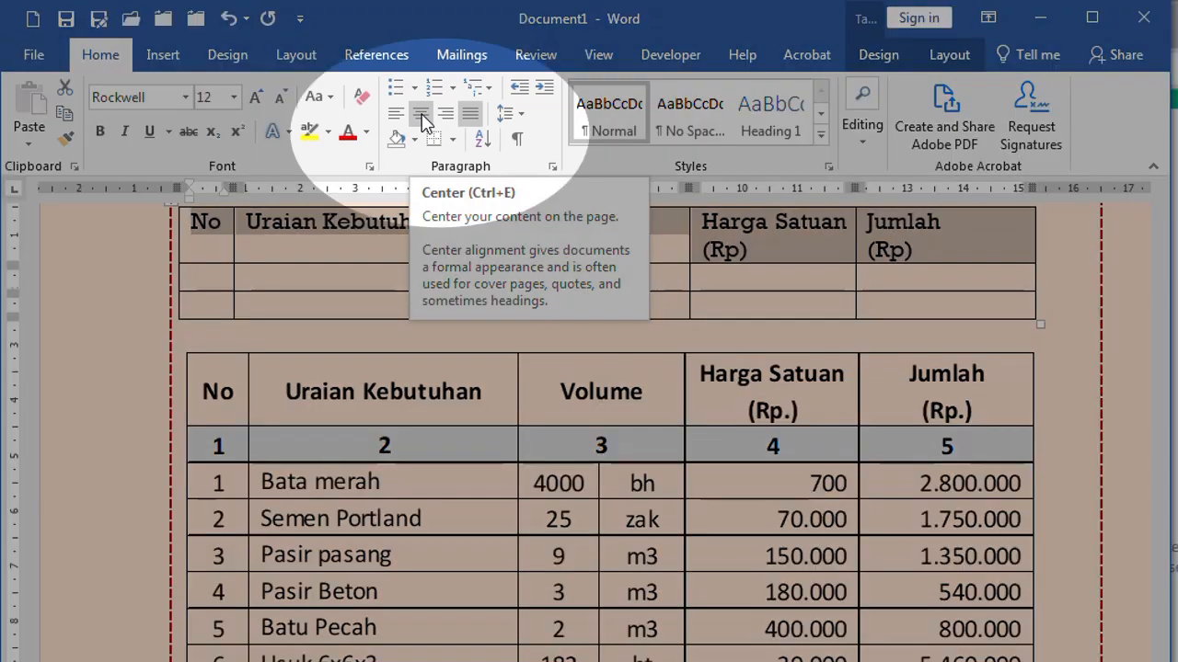
left_click(422, 117)
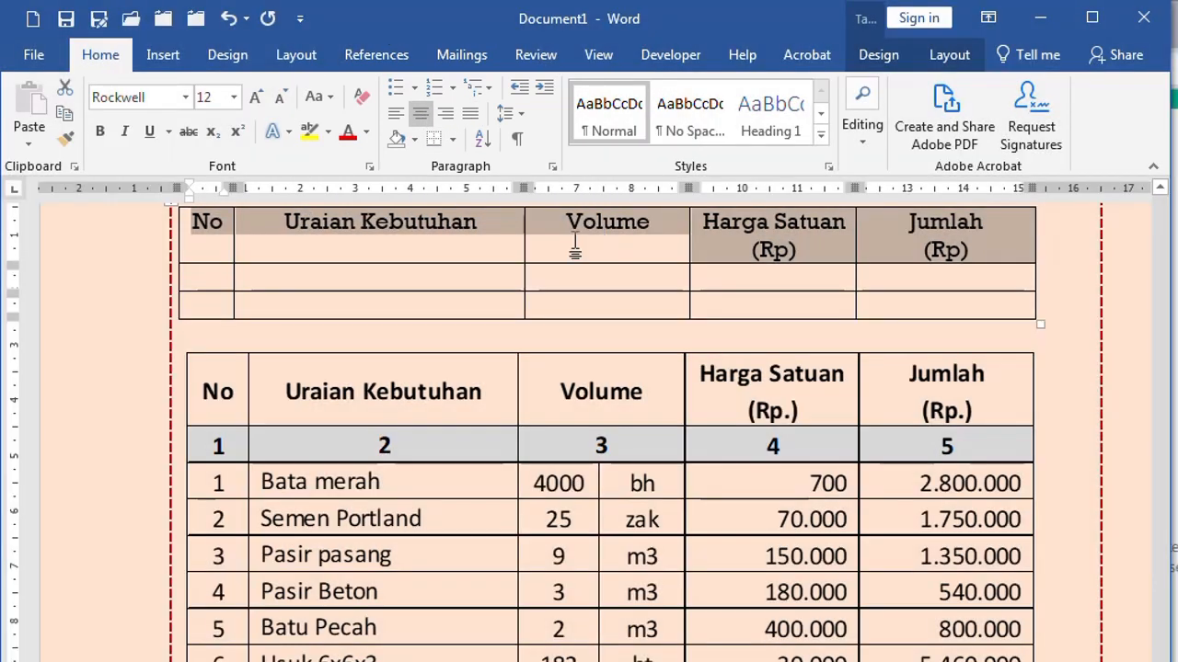
left_click(101, 130)
left_click(221, 247)
left_click_drag(217, 235, 910, 233)
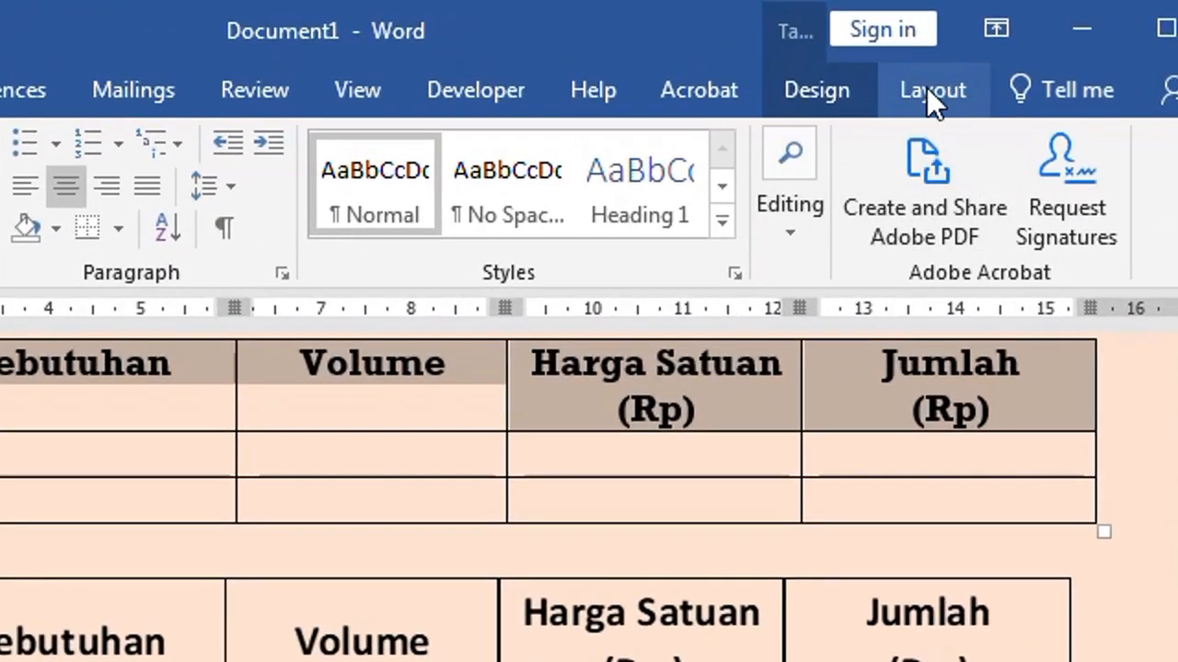
left_click(927, 87)
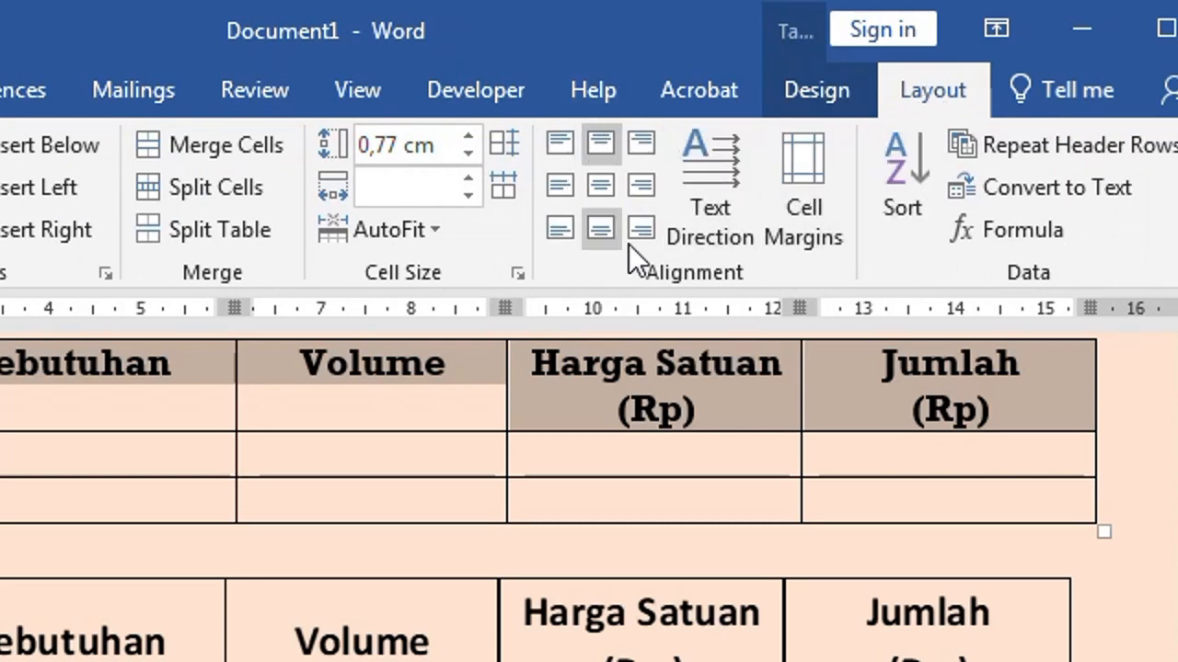
left_click(563, 148)
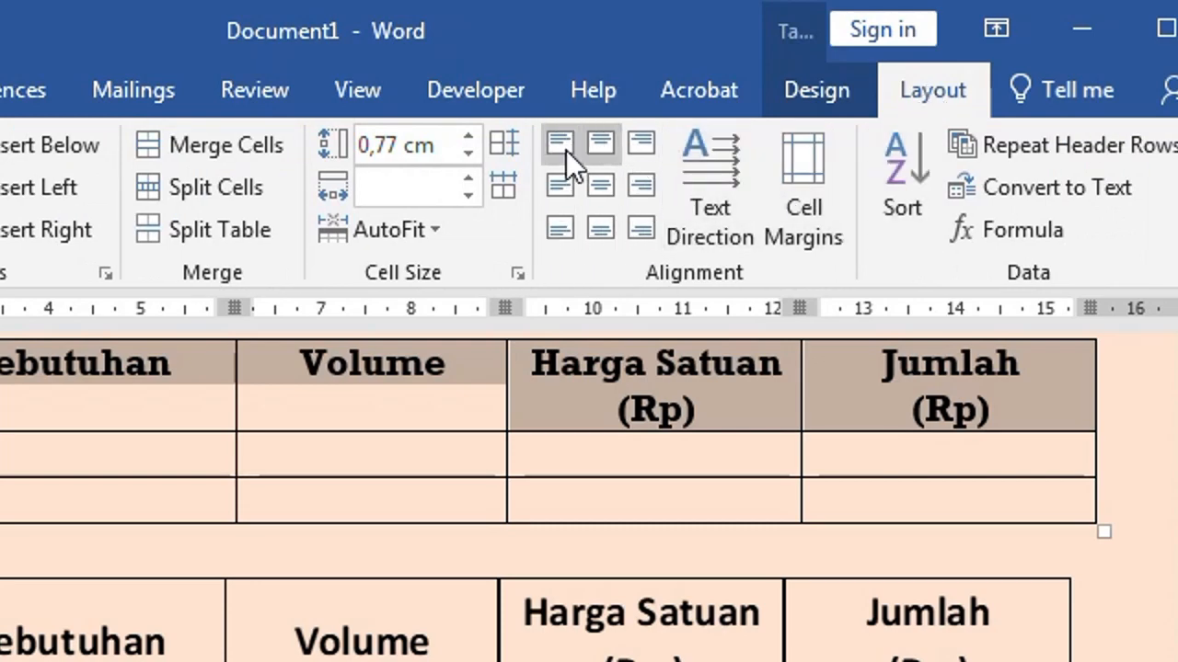
left_click(599, 183)
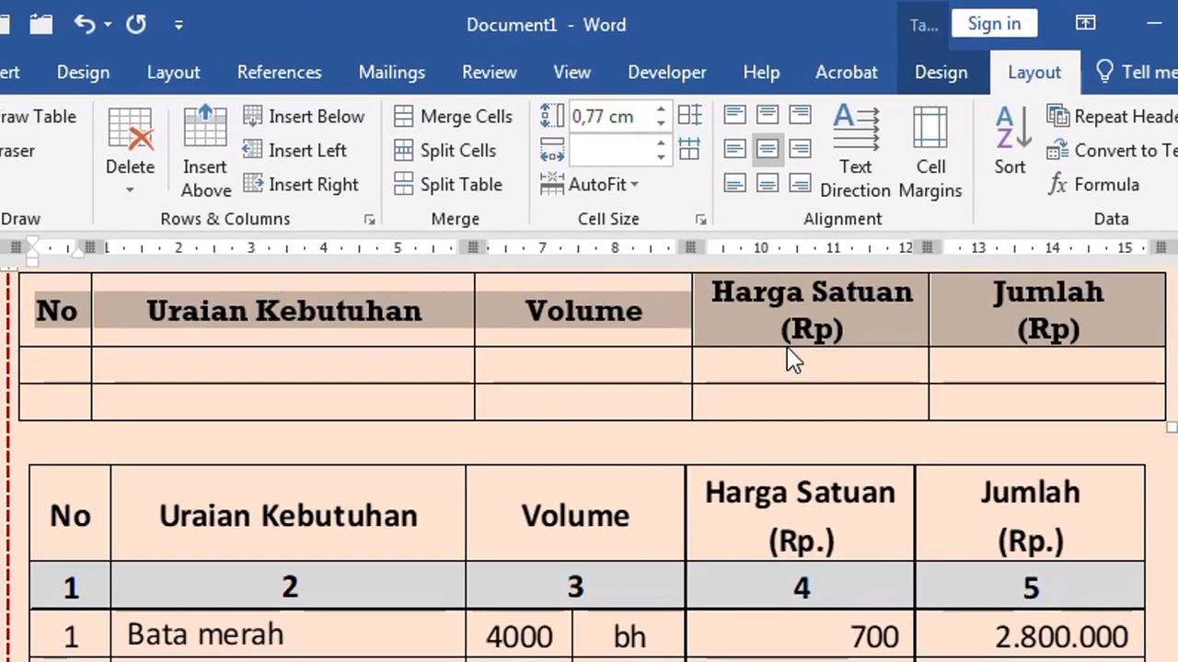
left_click(603, 311)
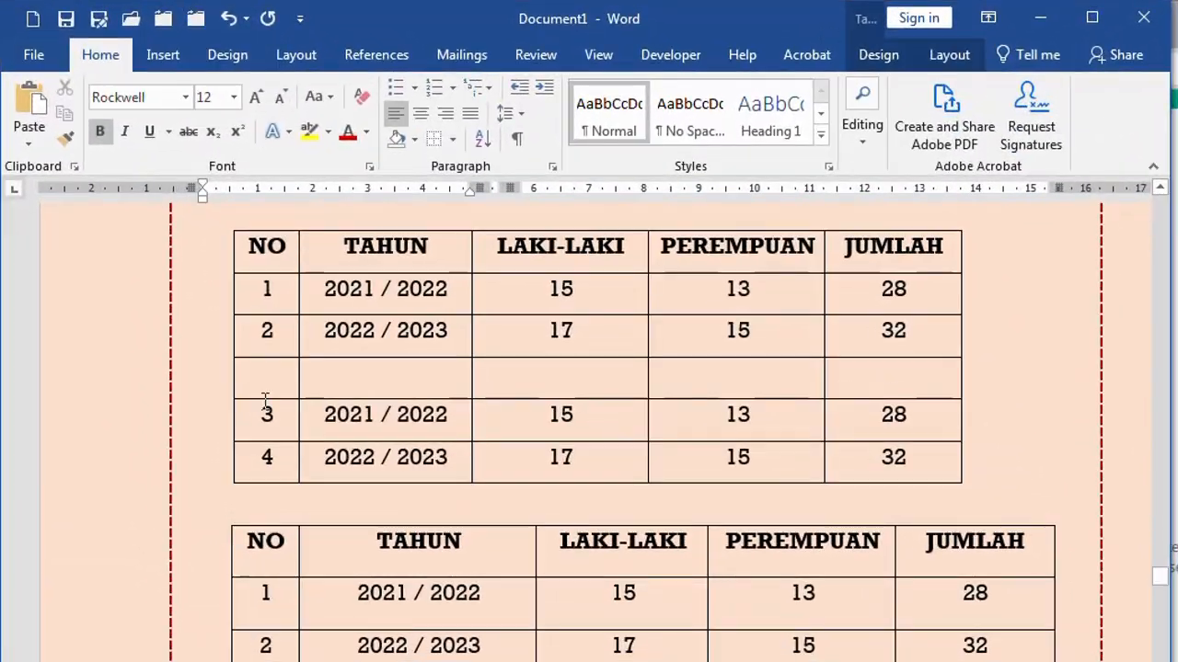
Step: Scroll up from the student tables to the identity table on the PROFIL page
left_click_drag(114, 262, 109, 471)
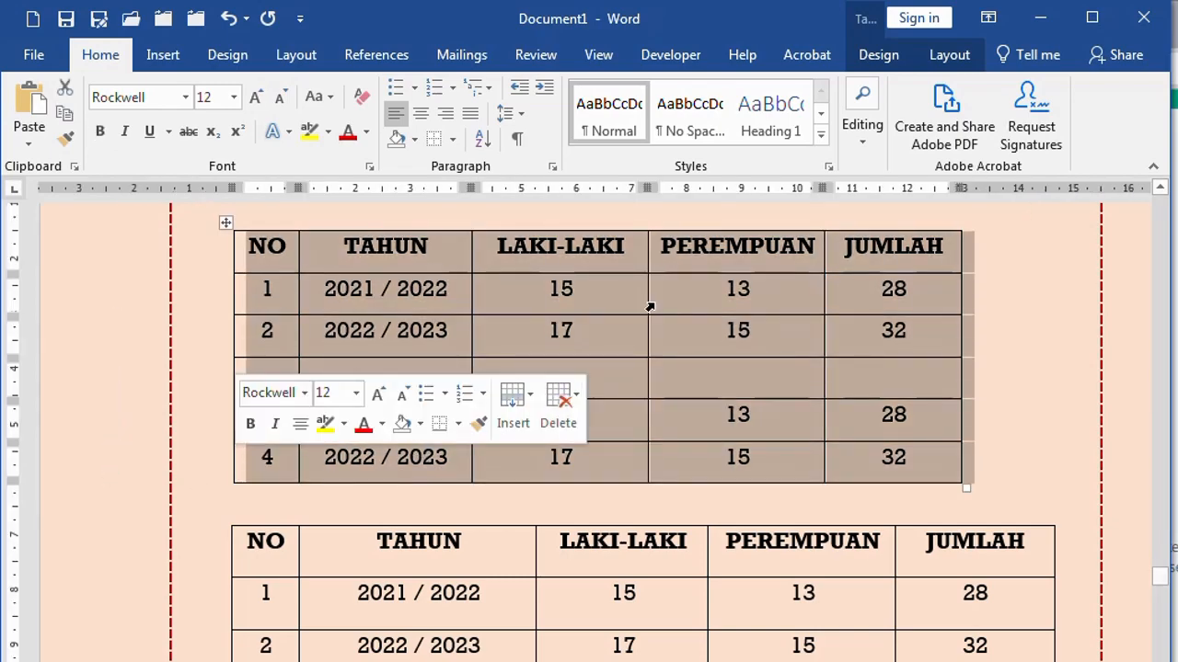
scroll(649, 305, "up", 11)
scroll(635, 337, "up", 10)
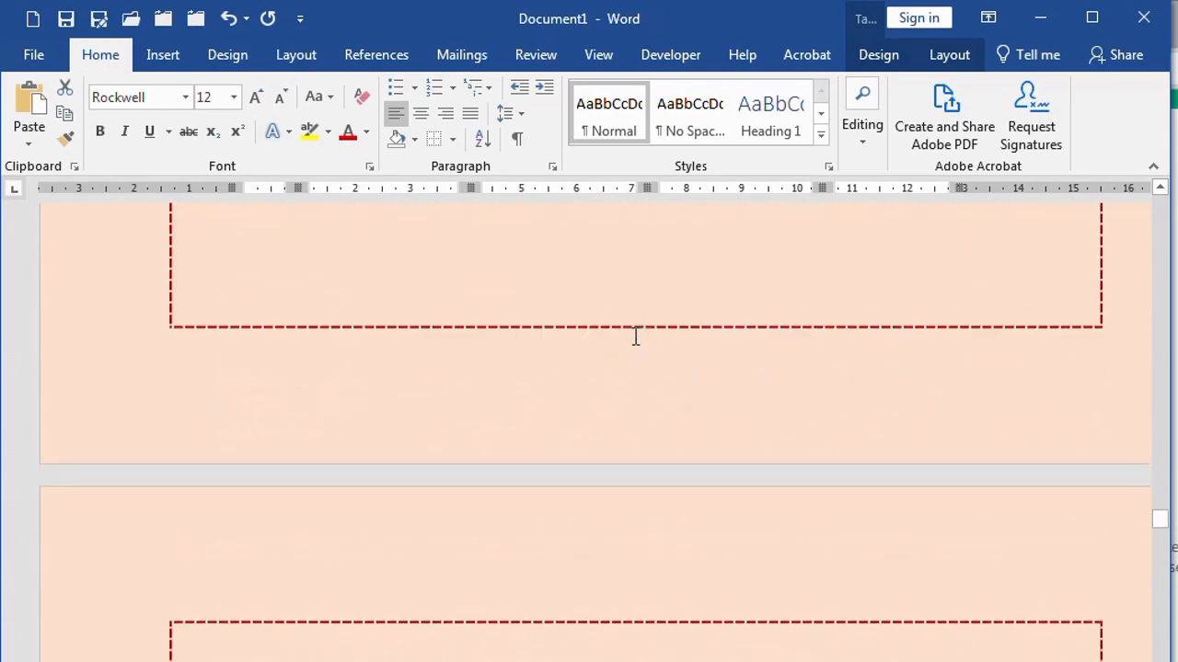
scroll(635, 337, "up", 4)
scroll(368, 350, "down", 1)
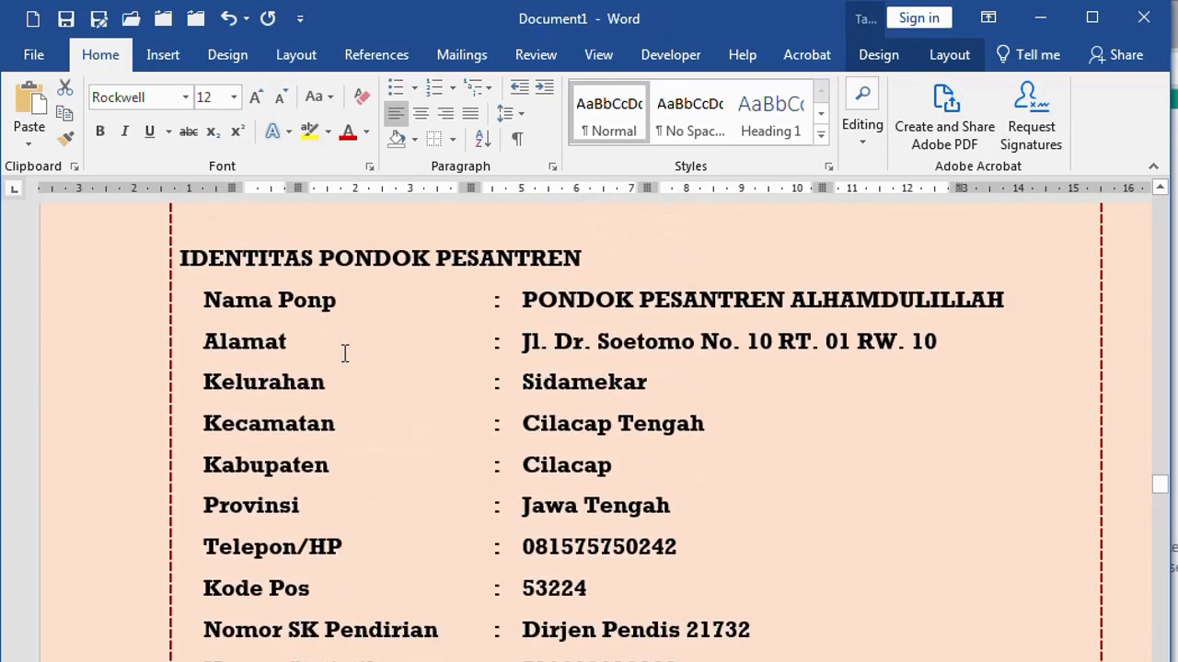
left_click(343, 350)
left_click_drag(77, 319, 163, 528)
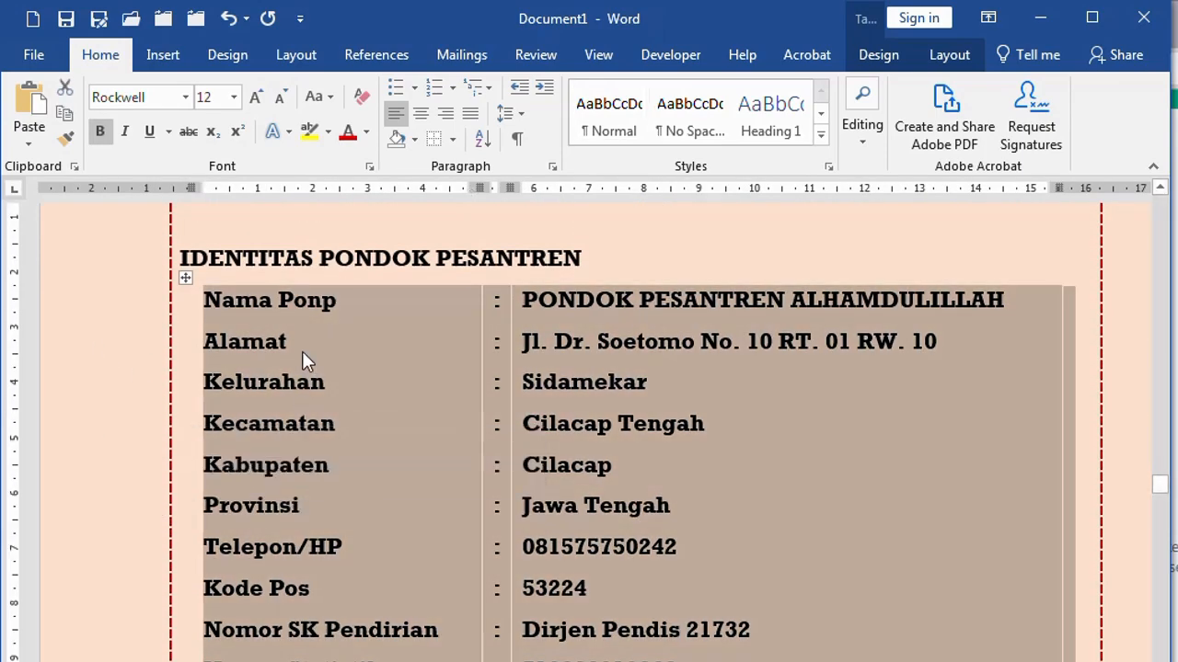
left_click(302, 350)
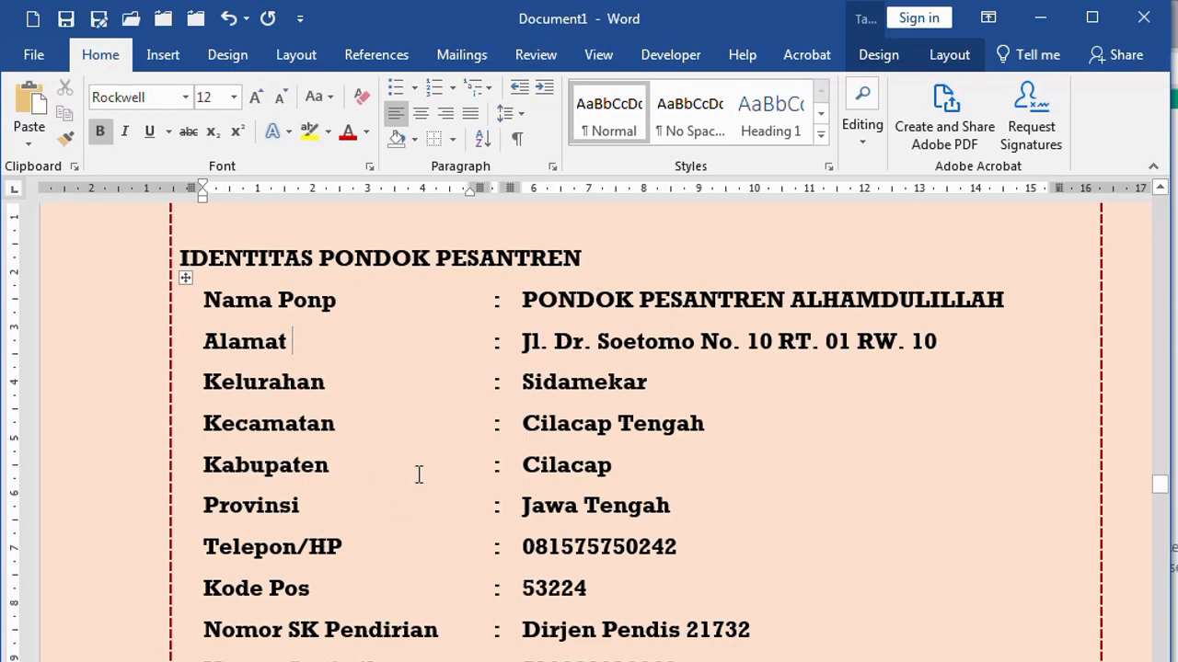
Step: Select the whole IDENTITAS PONDOK PESANTREN table, from Nama Ponpes to Nomor SK Pendirian
scroll(419, 474, "down", 20)
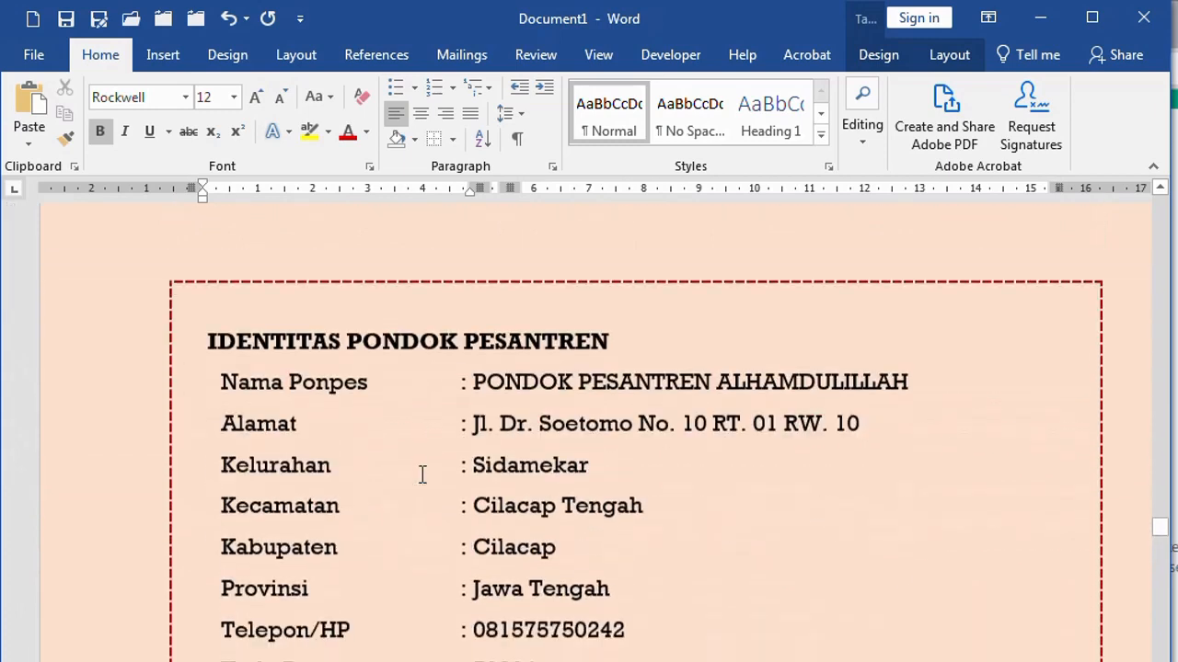
left_click(488, 402)
scroll(368, 524, "down", 1)
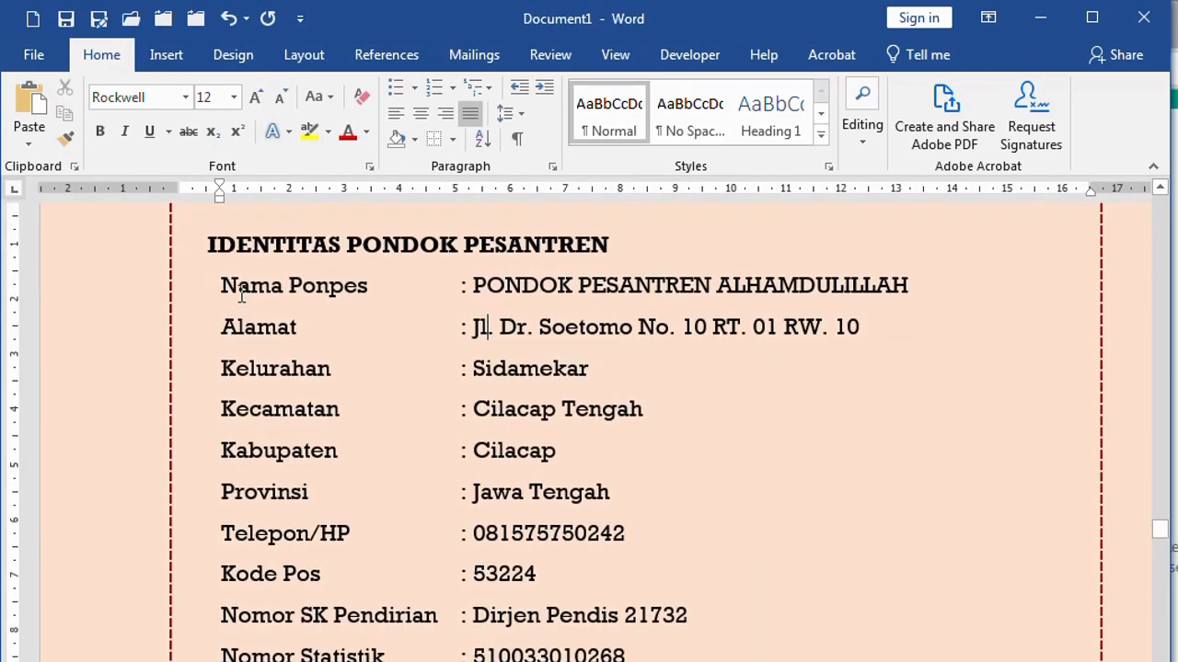
left_click_drag(76, 295, 98, 613)
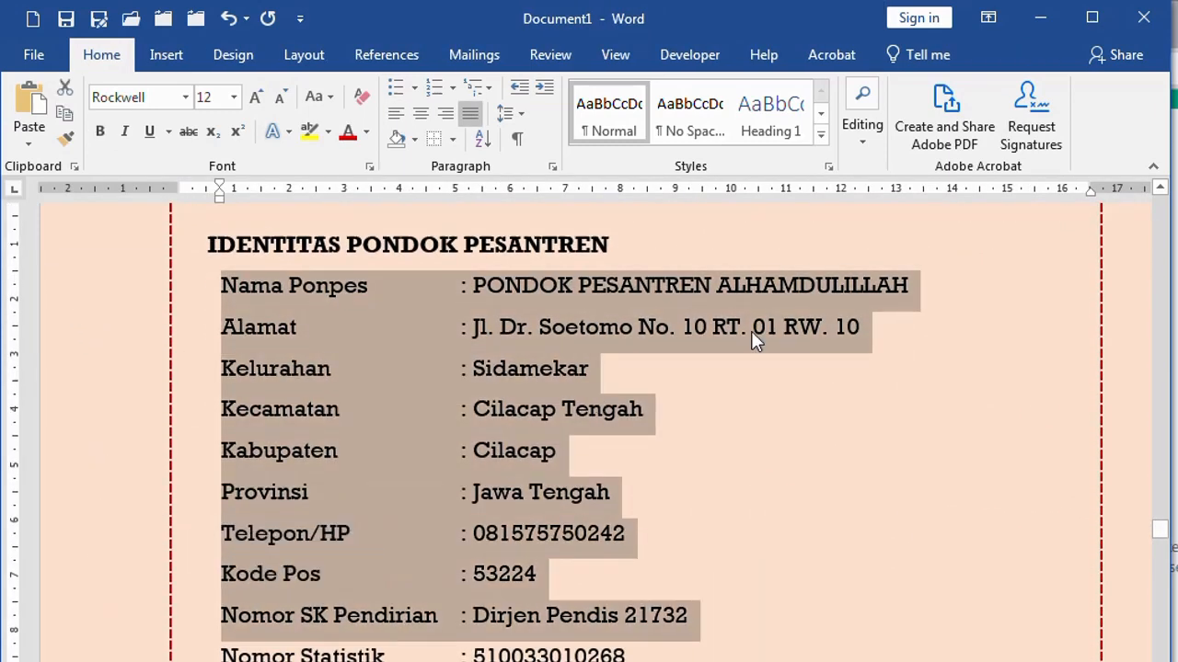
left_click(974, 289)
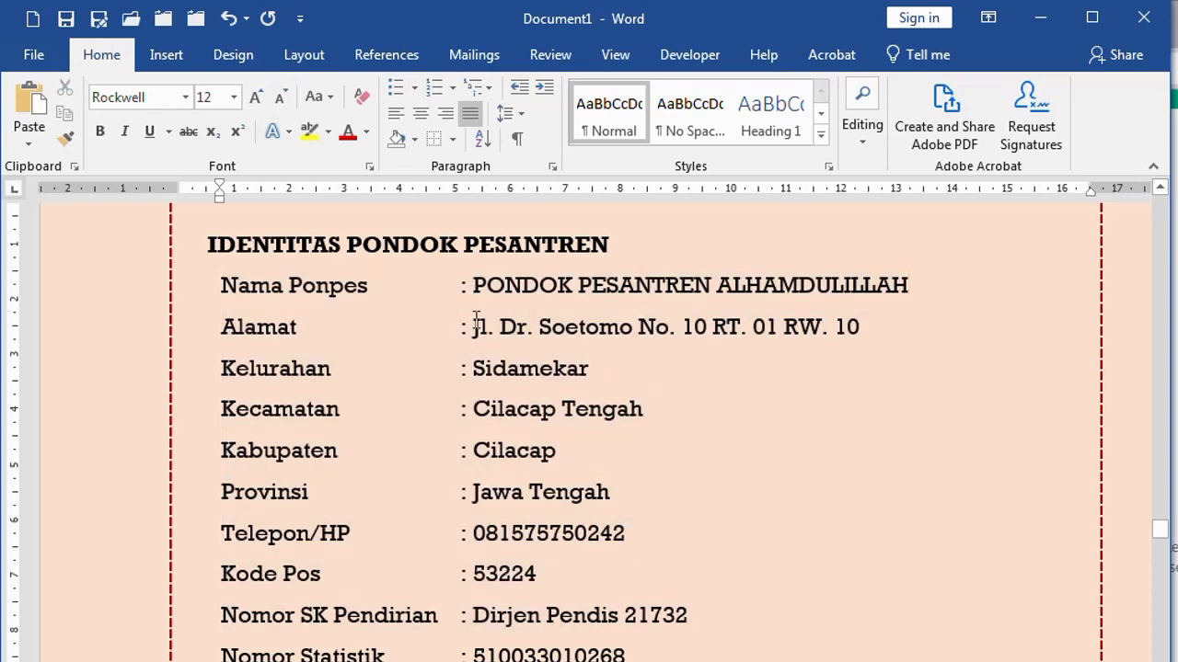
scroll(497, 593, "up", 13)
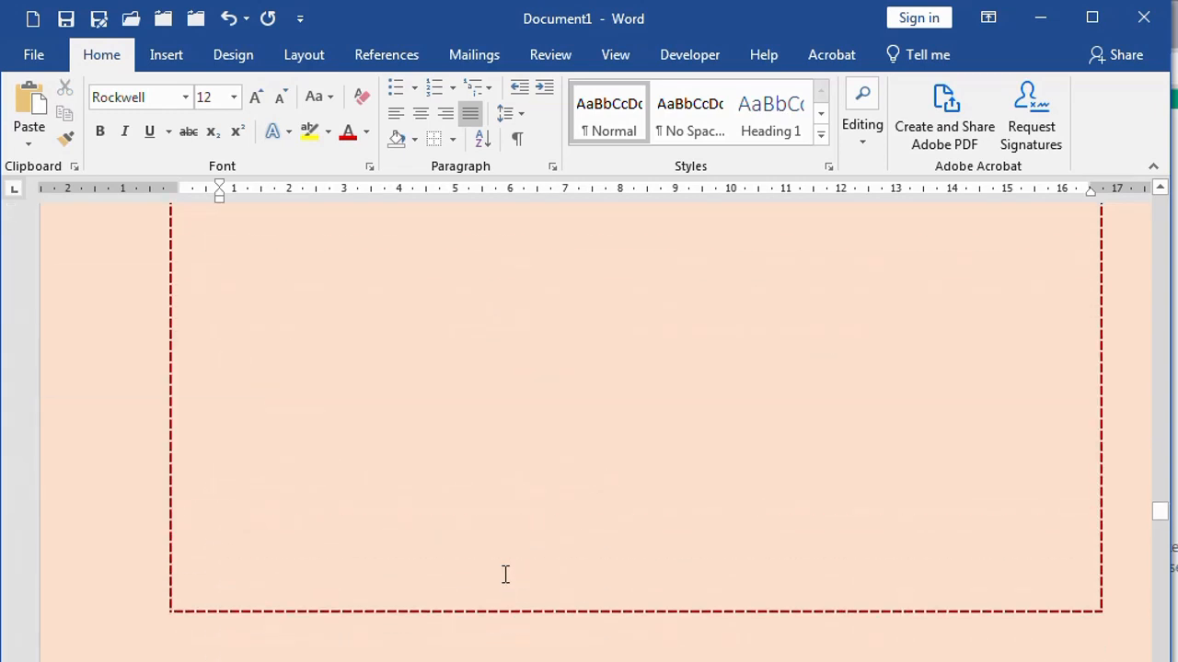
left_click(115, 473)
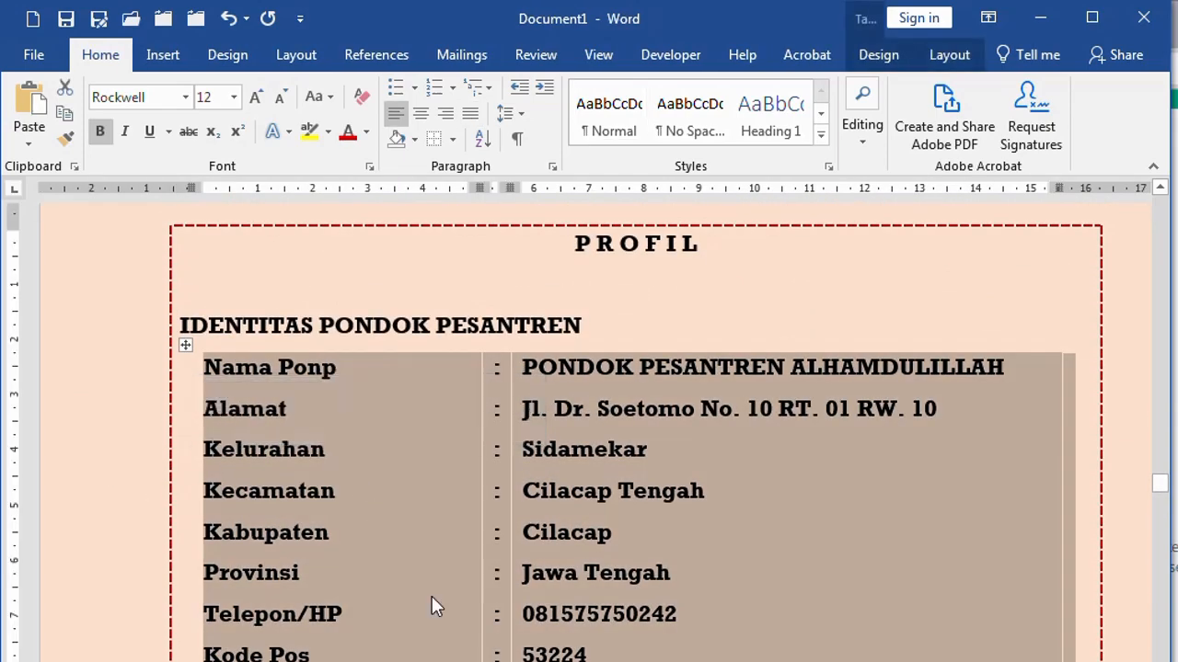
Step: Apply All Borders to the identity table and check its label and value columns
left_click(407, 302)
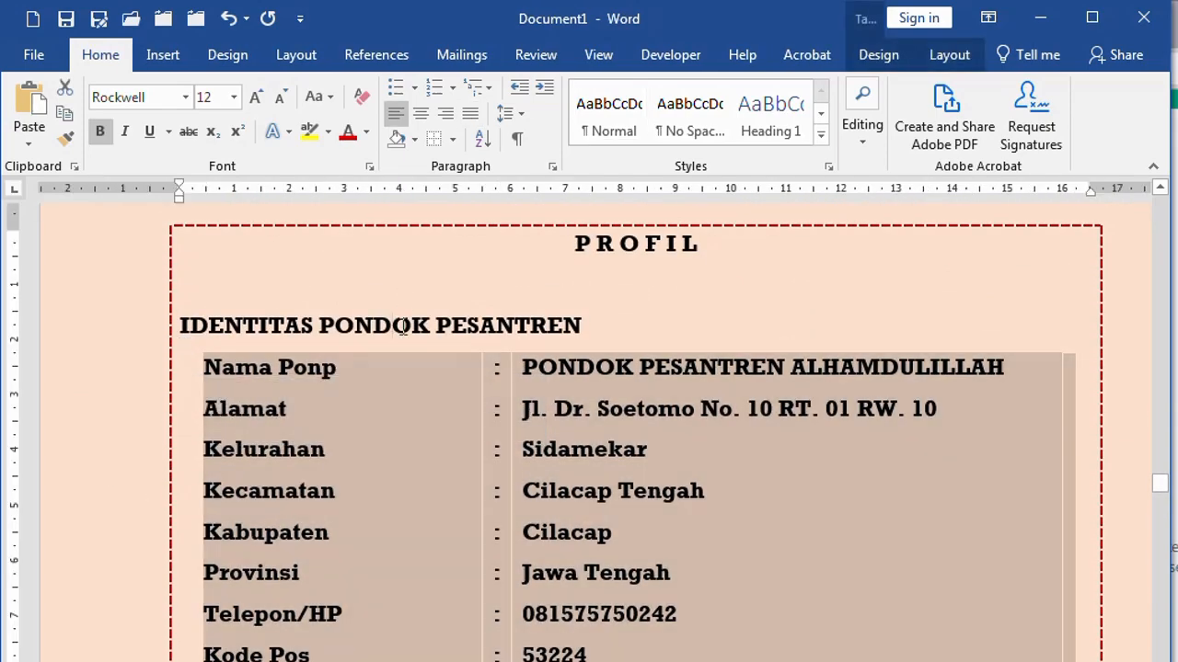
left_click(153, 456)
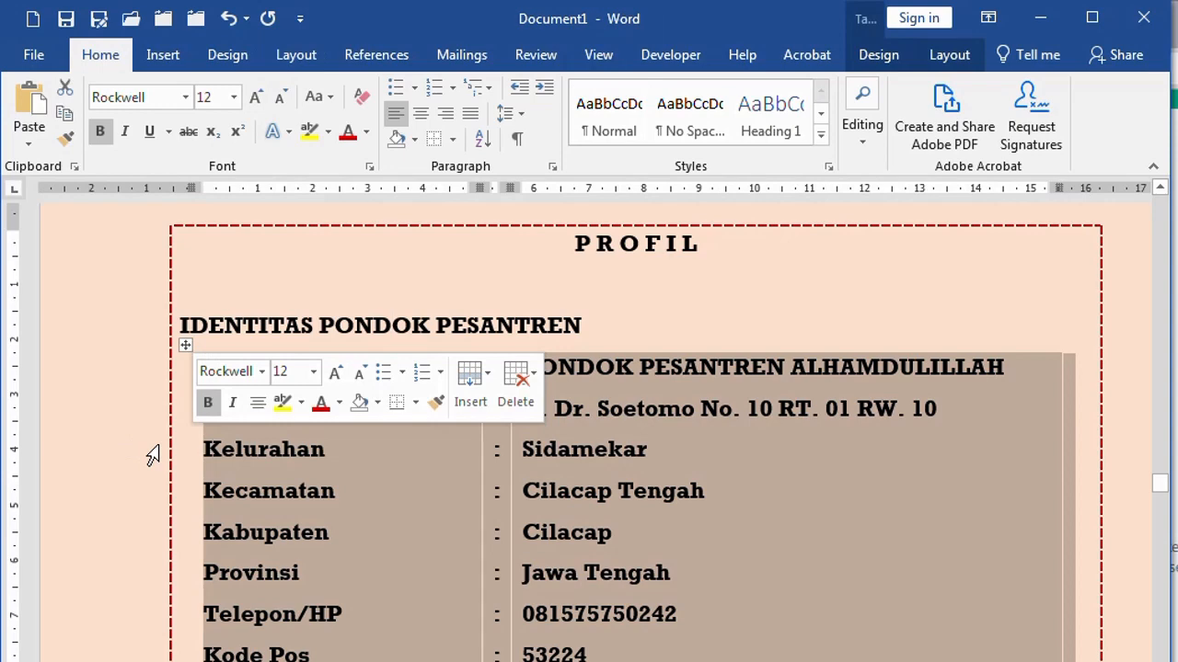
left_click(453, 144)
left_click(460, 229)
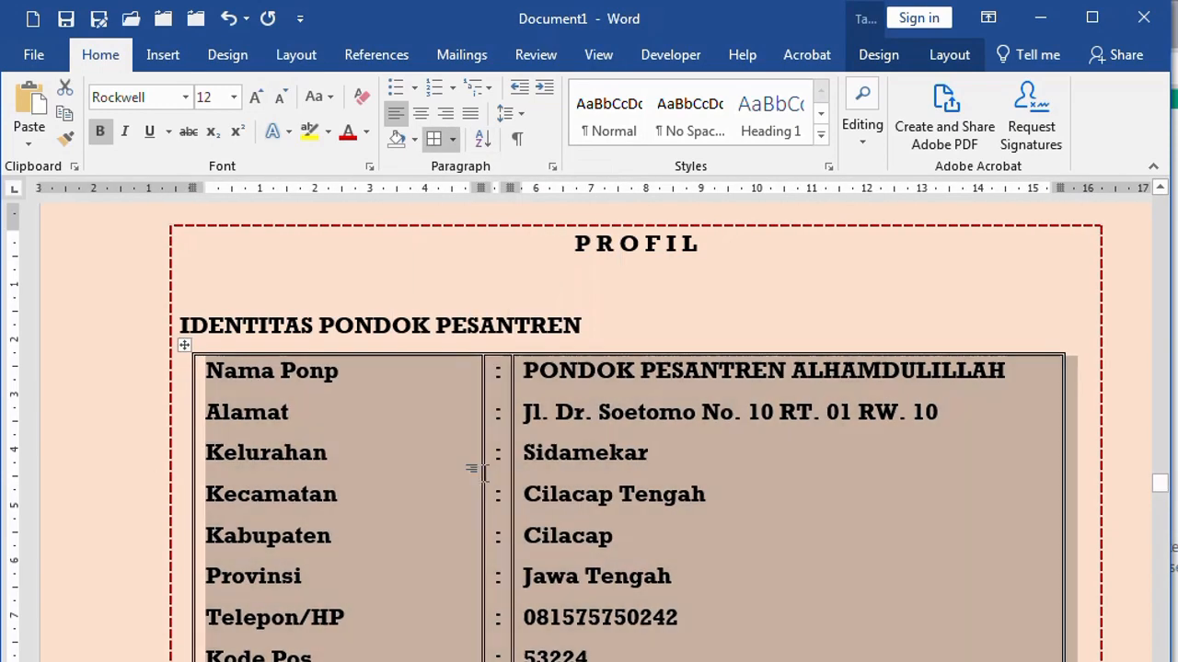
left_click(478, 470)
scroll(446, 451, "down", 2)
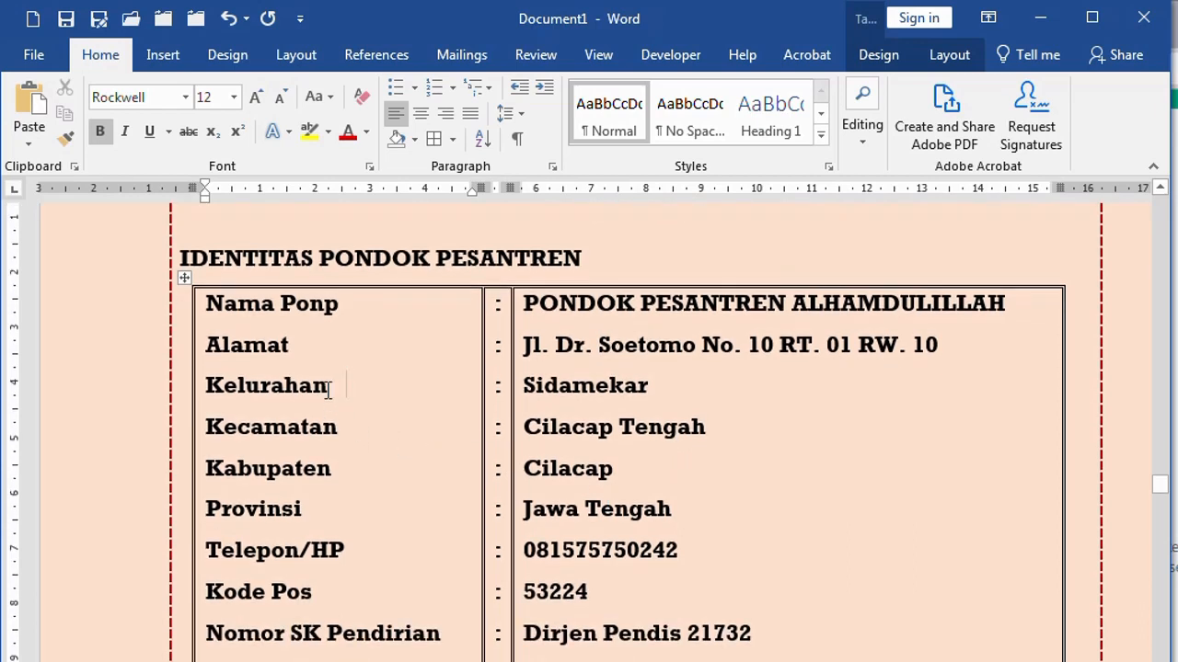
left_click(321, 282)
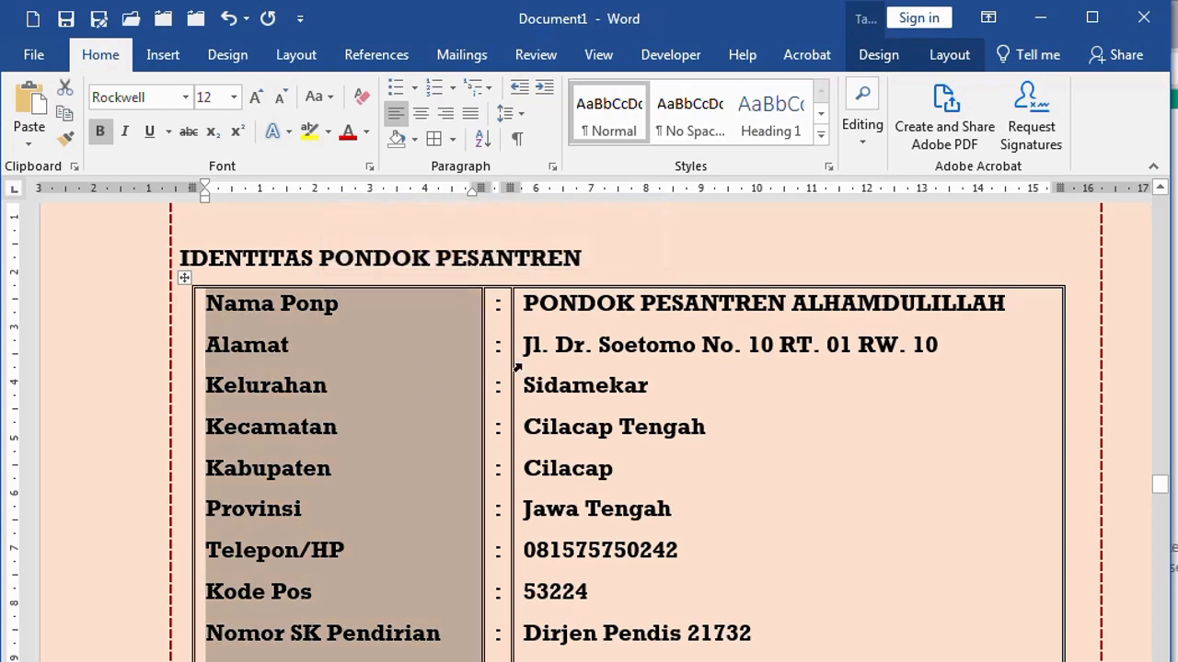
left_click(502, 327)
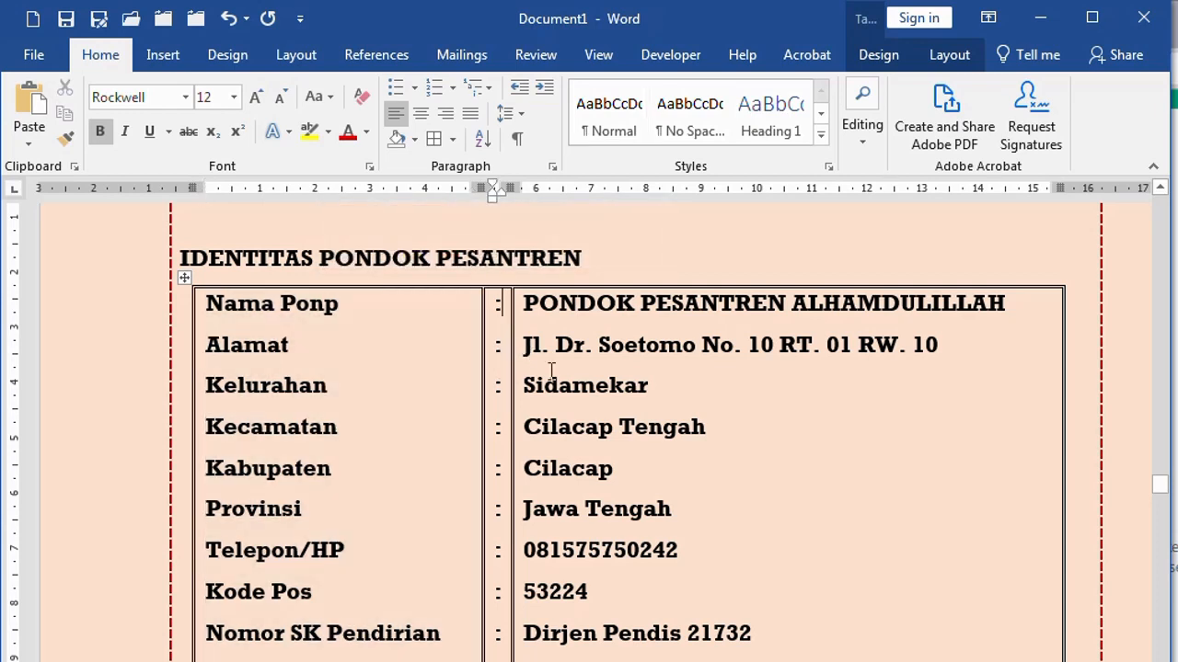
left_click(577, 281)
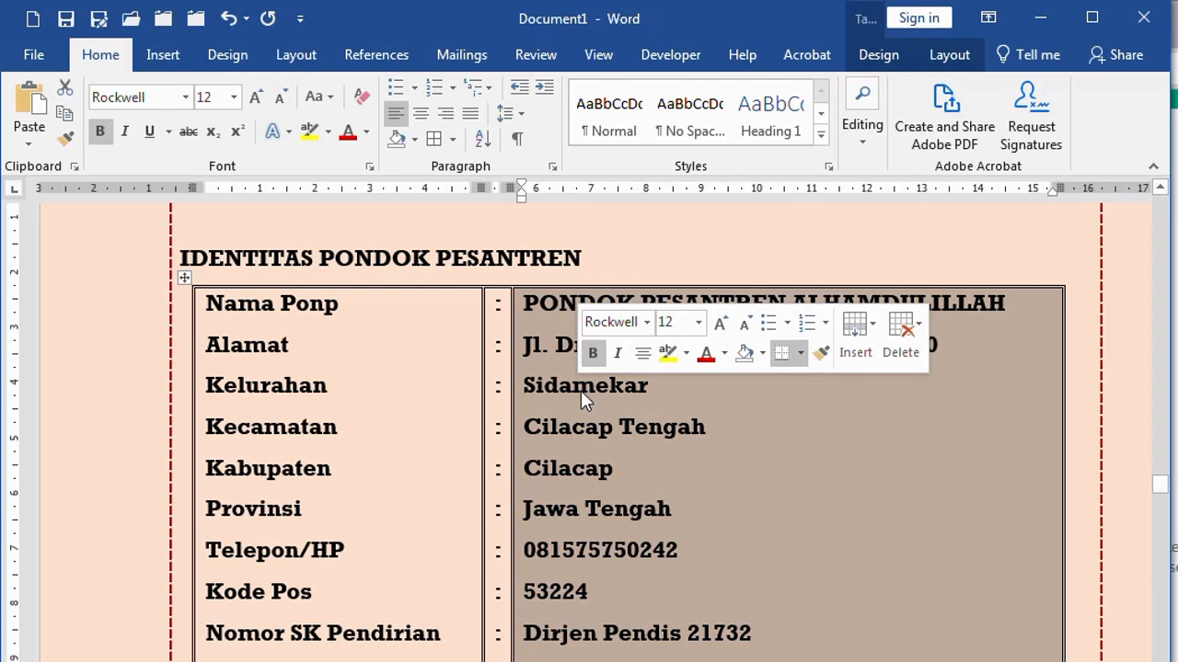
left_click(585, 427)
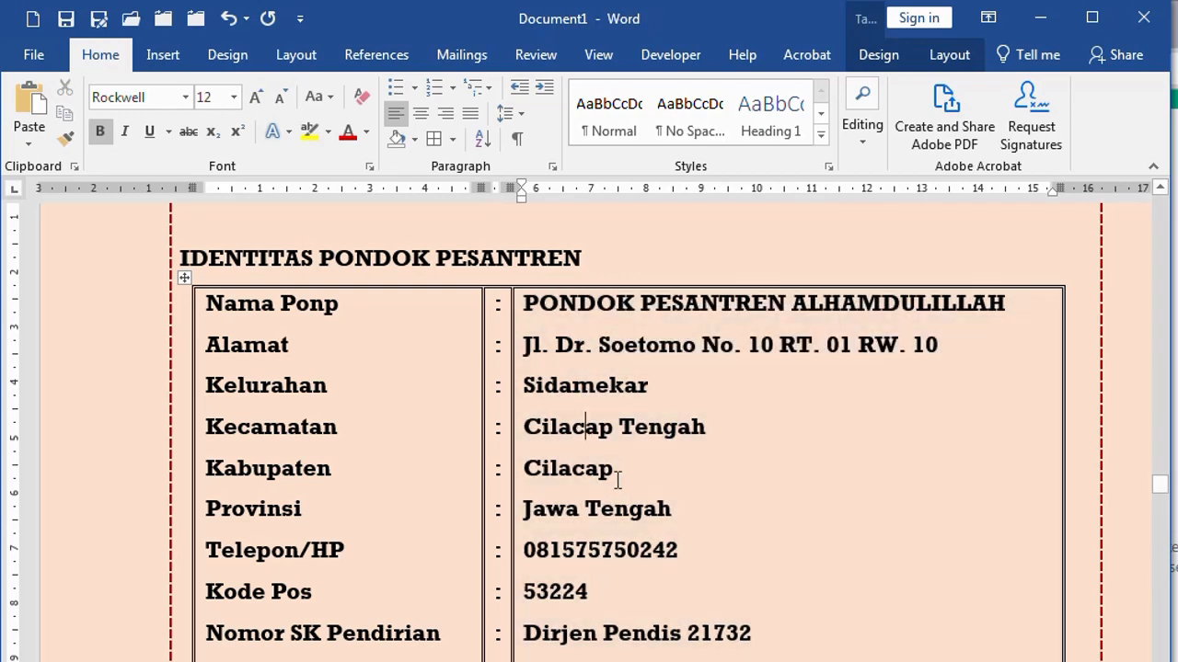
Step: Remove every border from the identity table with No Border, then turn on View Gridlines
double_click(118, 376)
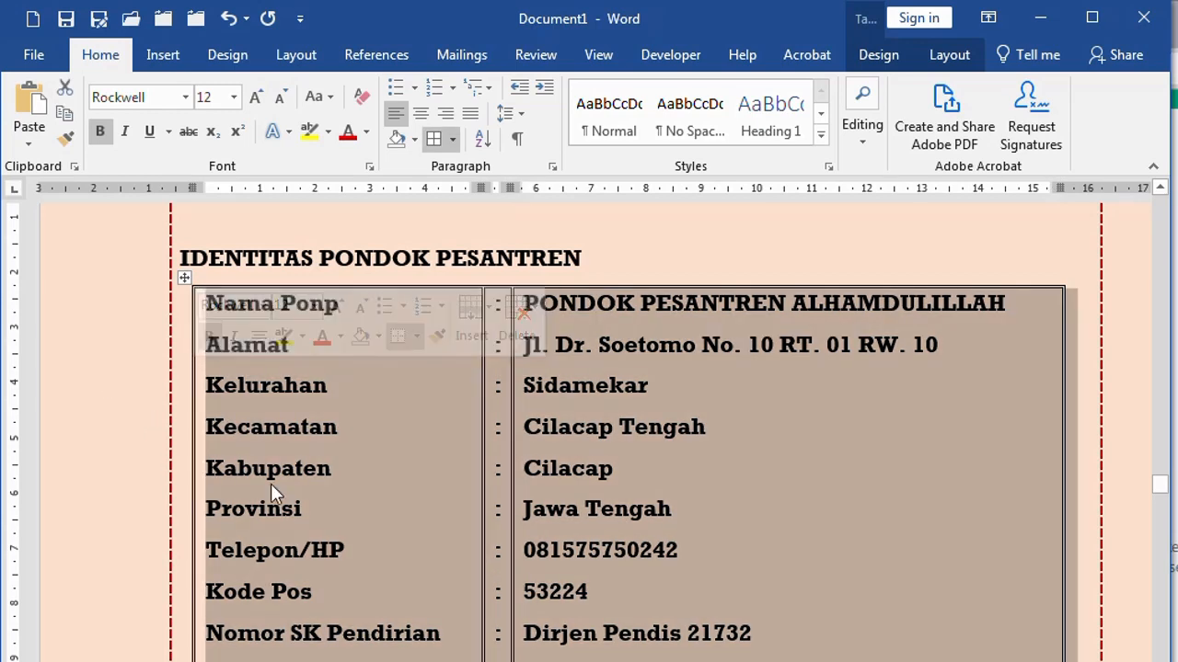
left_click(453, 140)
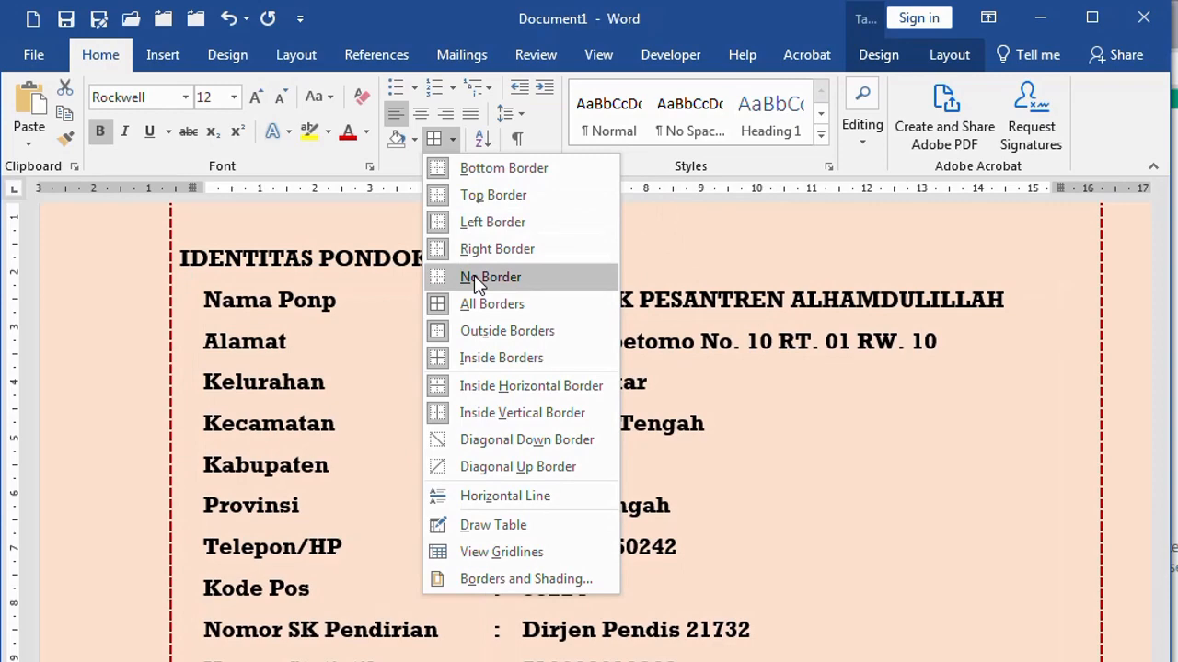
left_click(474, 275)
left_click(382, 465)
scroll(423, 465, "down", 1)
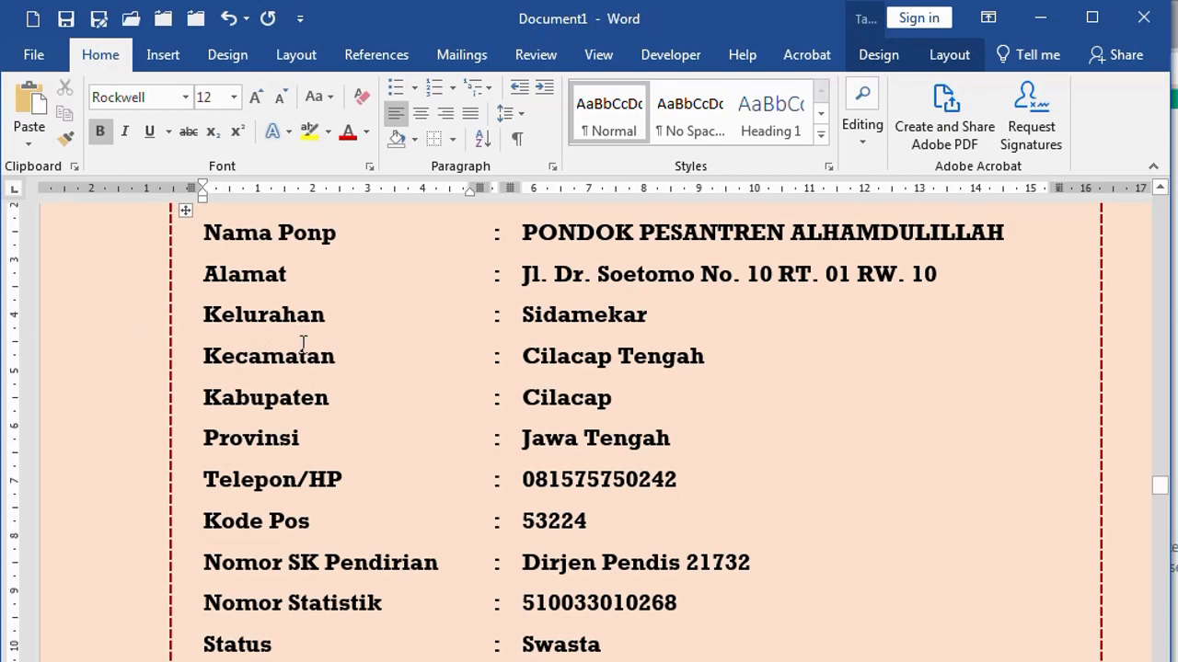
scroll(303, 341, "up", 1)
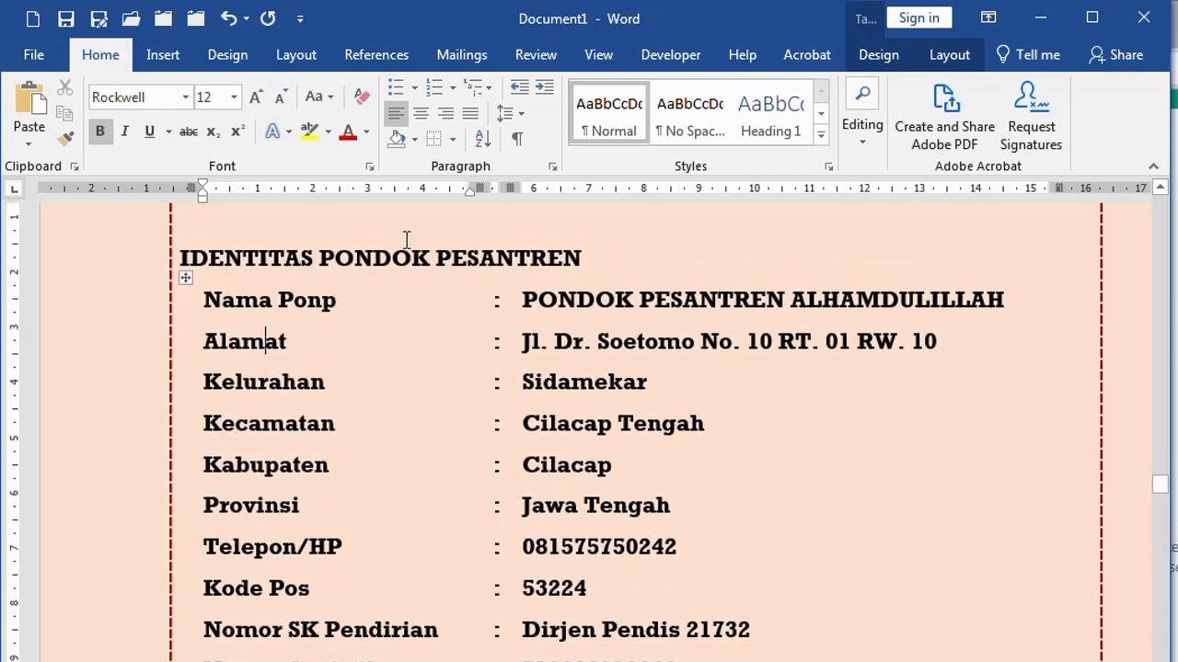
left_click(454, 145)
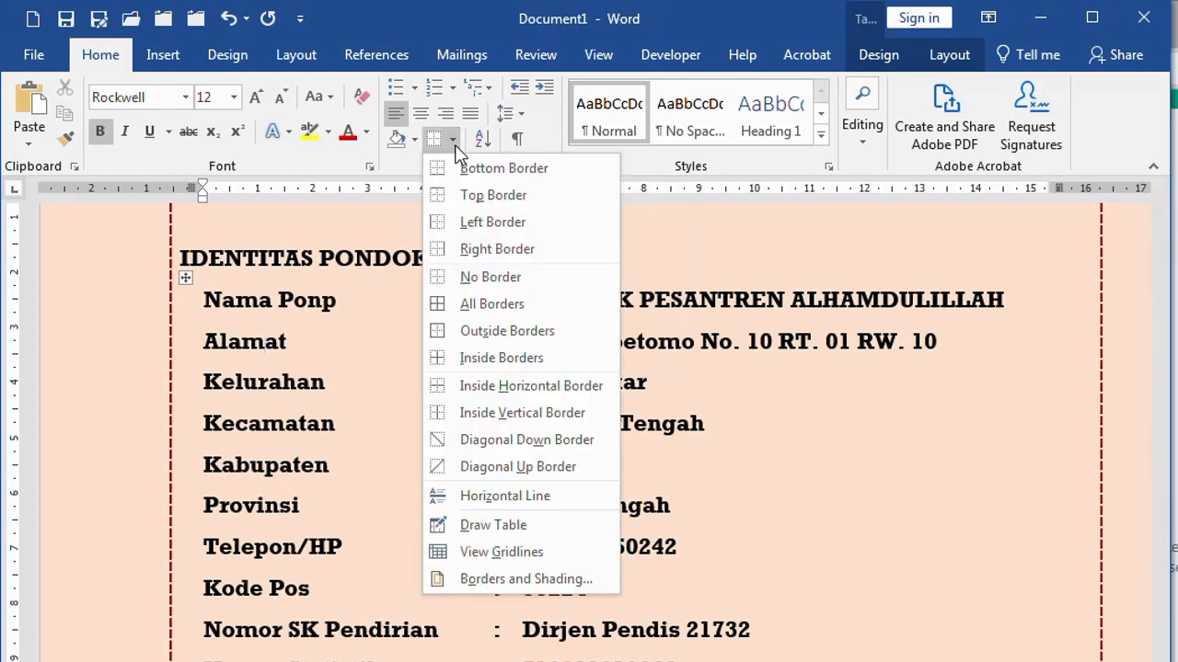
left_click(502, 554)
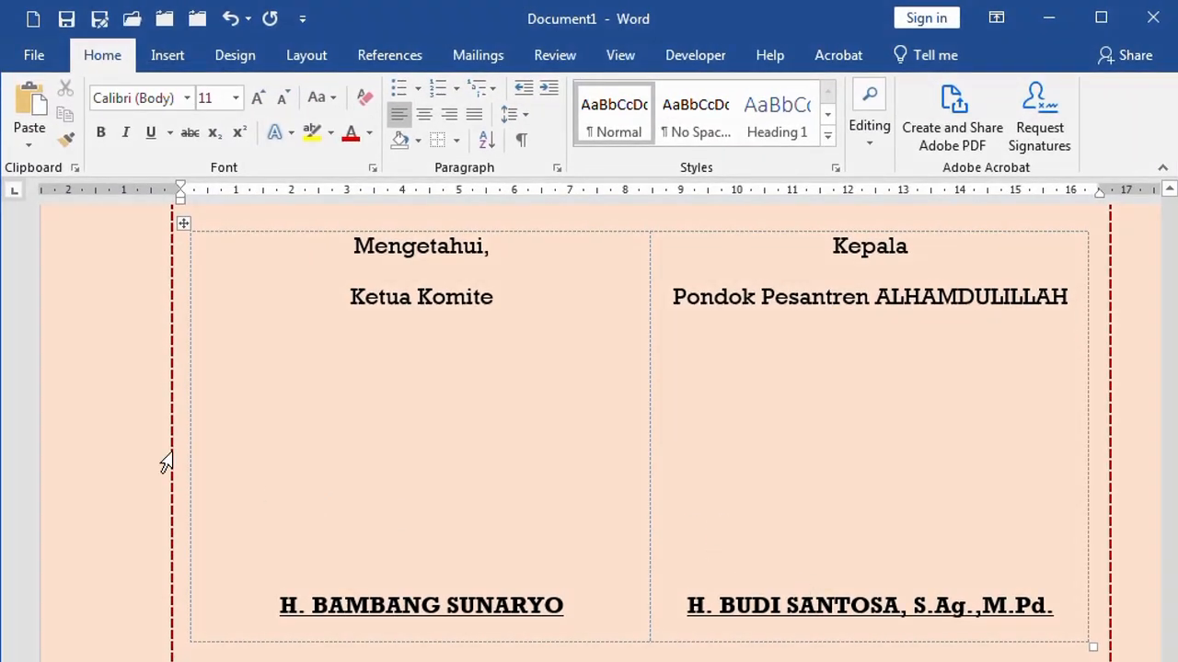
Step: Type the test text 'jkl;jkl;jklj;' on the empty line below the signature table
left_click(101, 405)
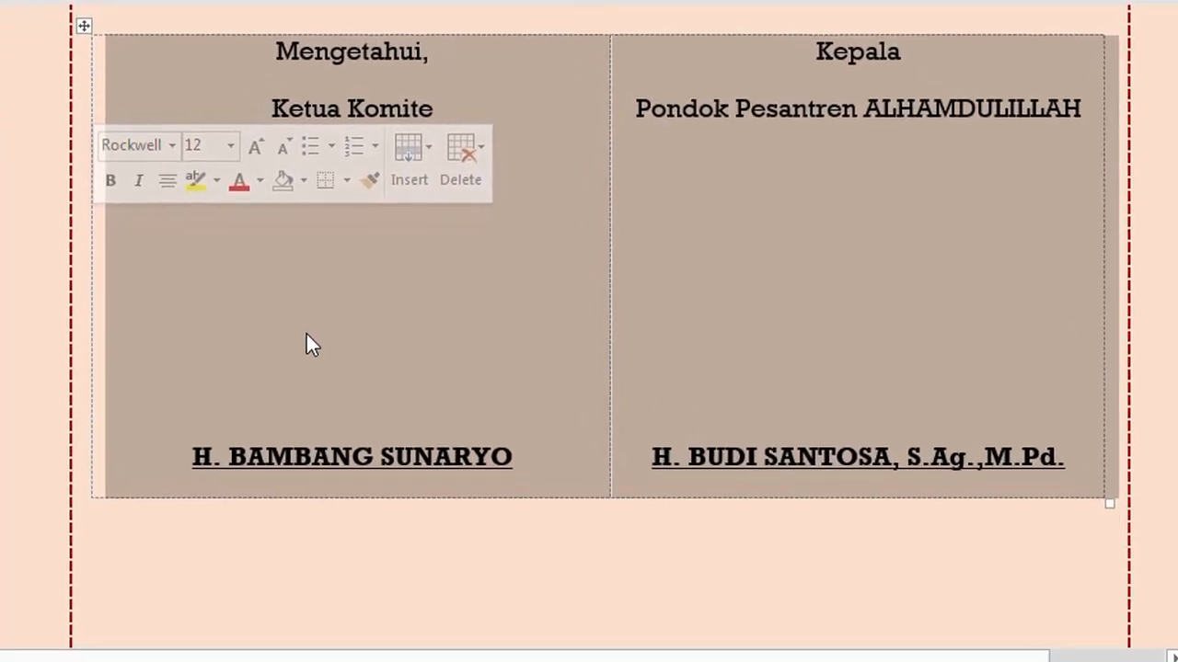
left_click(377, 497)
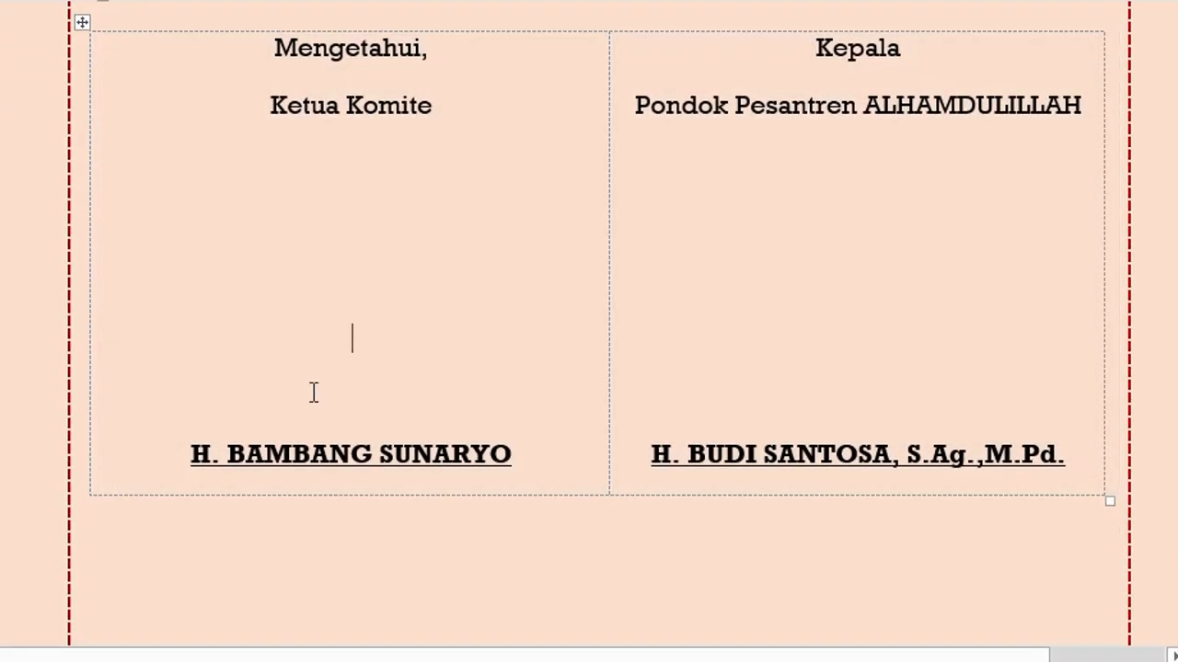
scroll(310, 533, "down", 1)
left_click(213, 502)
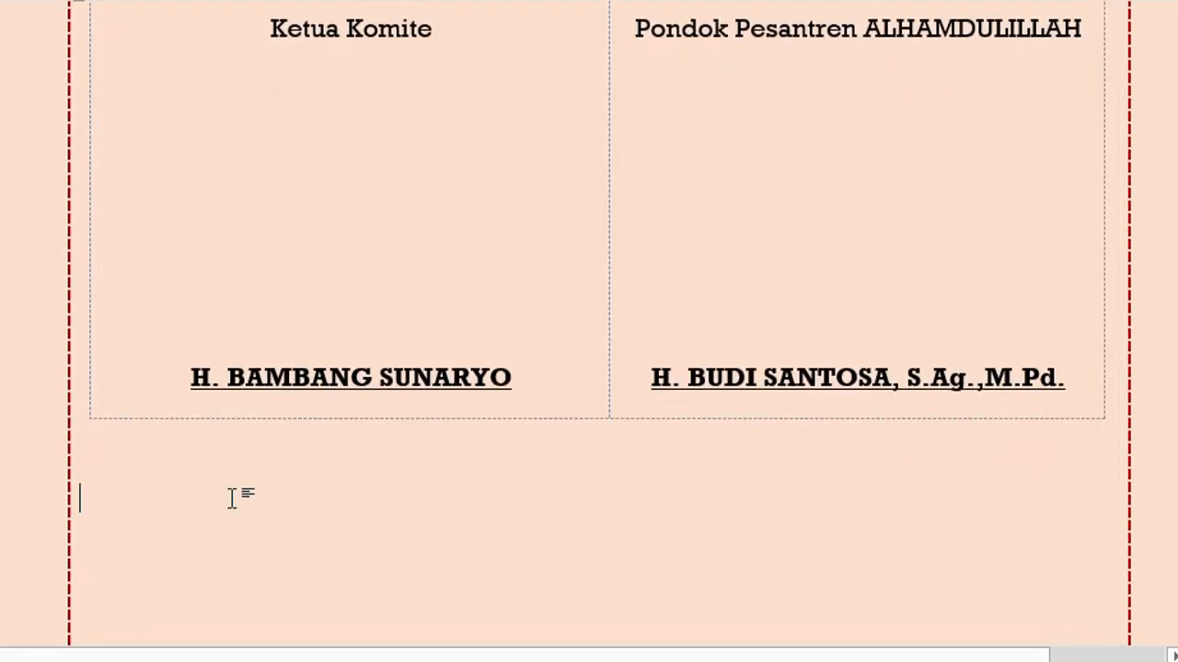
type("jkl;jkl;jklj;")
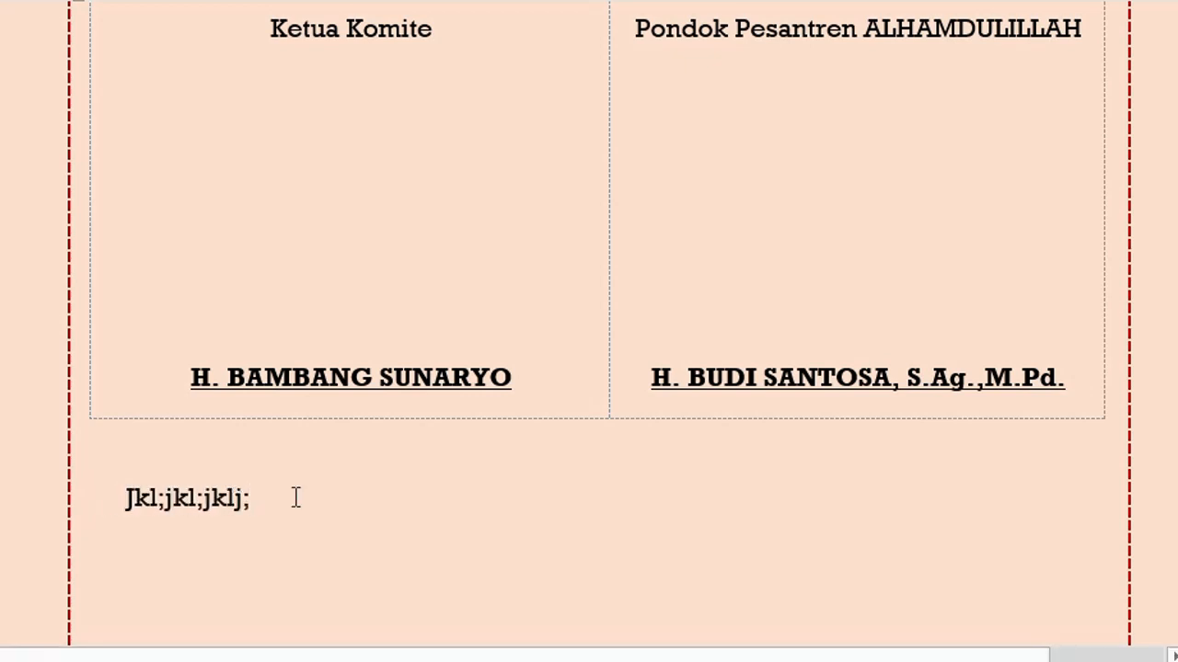
scroll(322, 460, "up", 1)
Step: Select both signature cells, left-align them, then re-centre the text with Ctrl+E
left_click(372, 57)
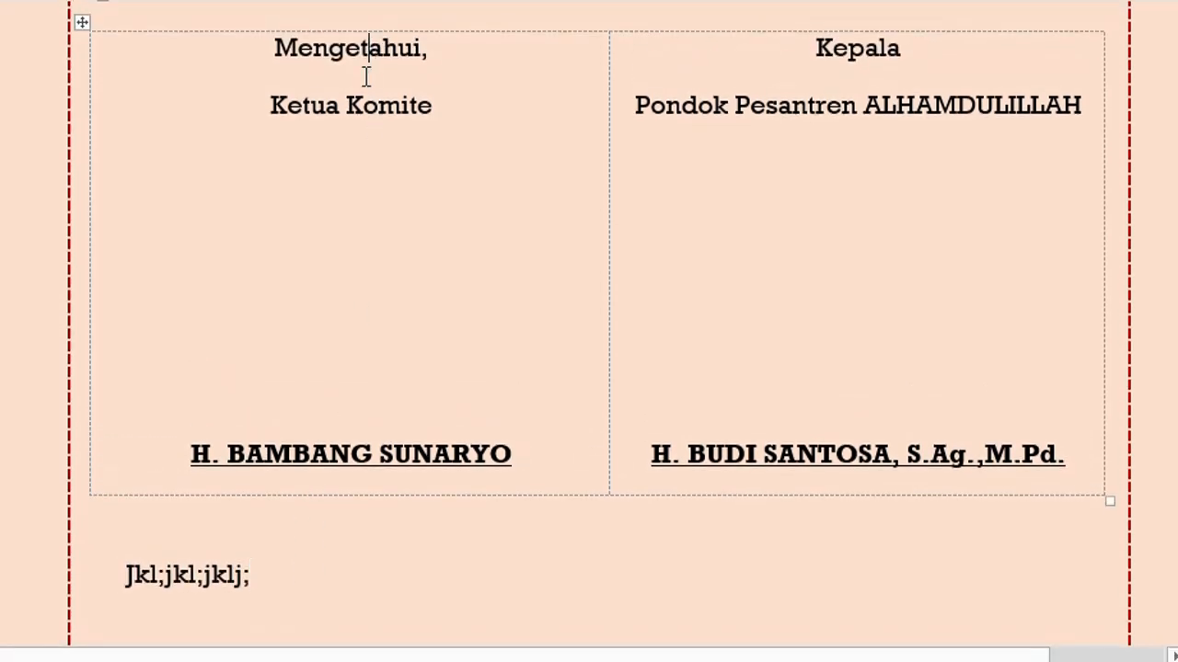
left_click_drag(367, 52, 644, 240)
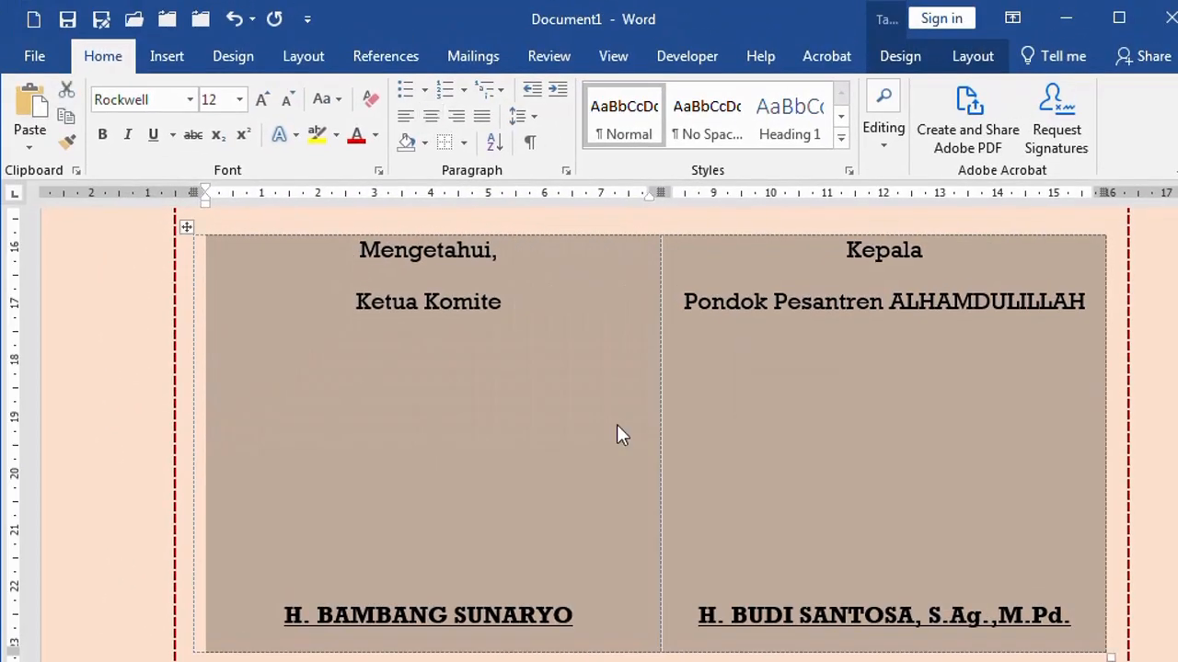
left_click(563, 412)
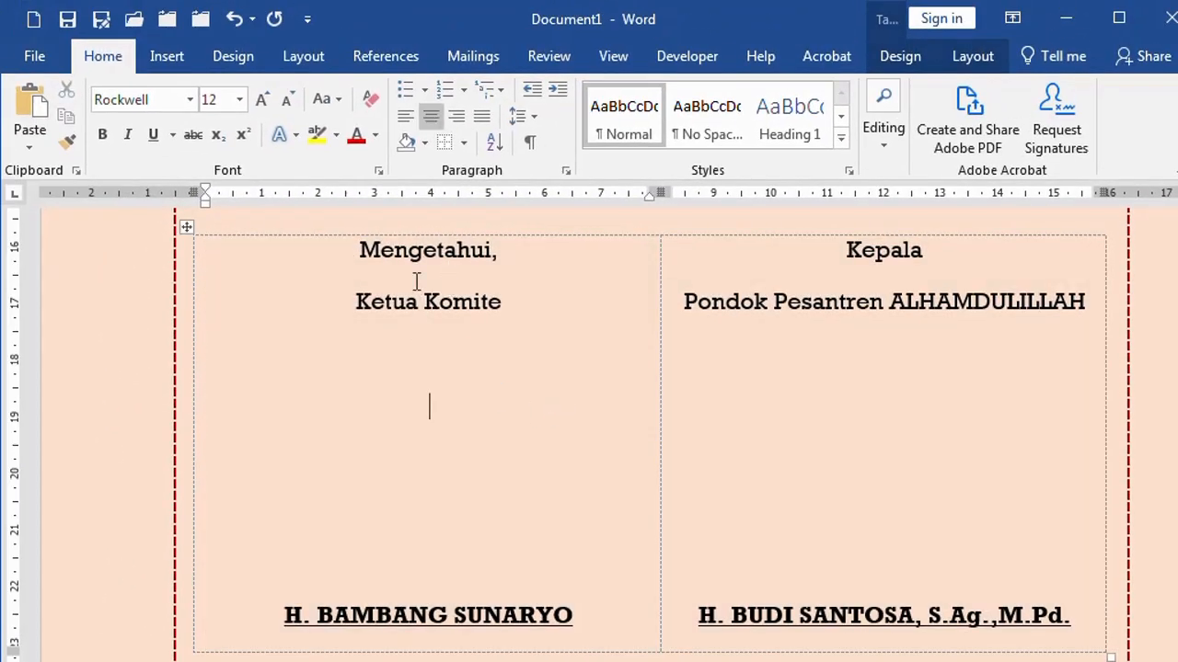
left_click(424, 230)
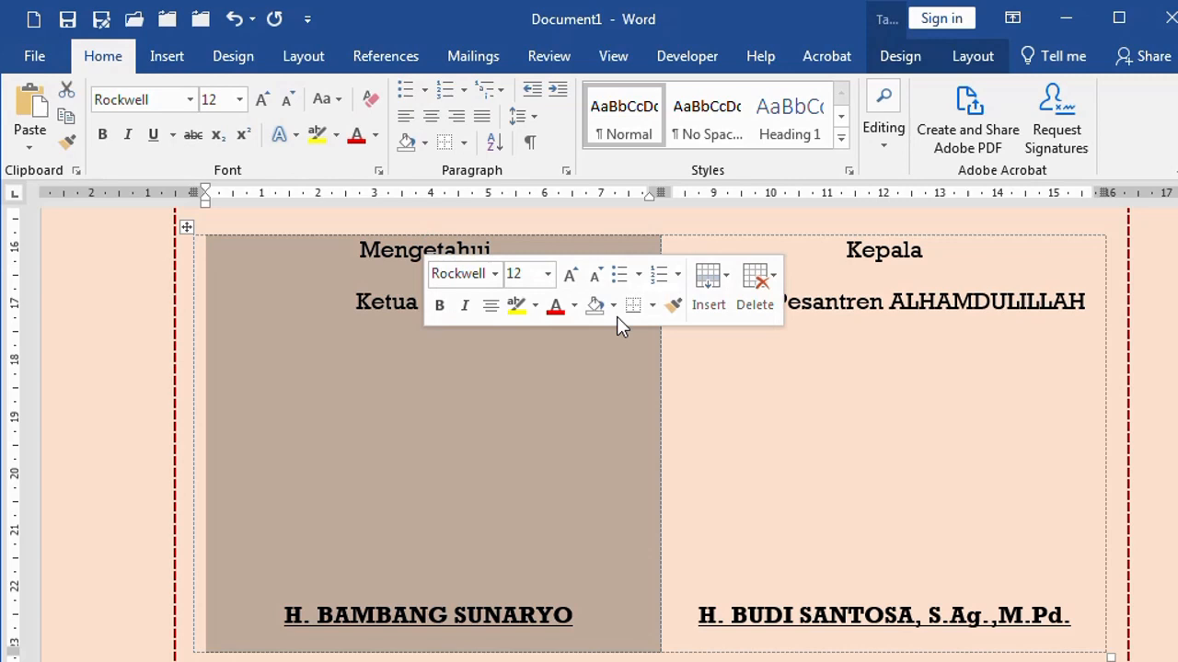
left_click(771, 230)
left_click(757, 300)
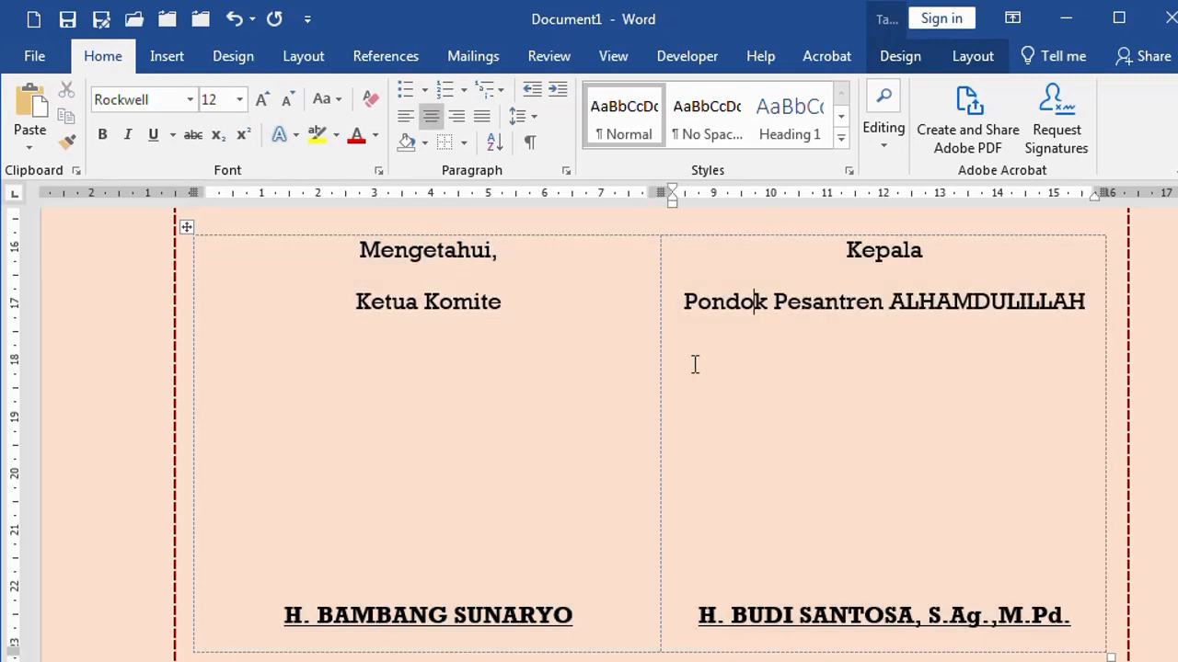
left_click_drag(543, 336, 749, 378)
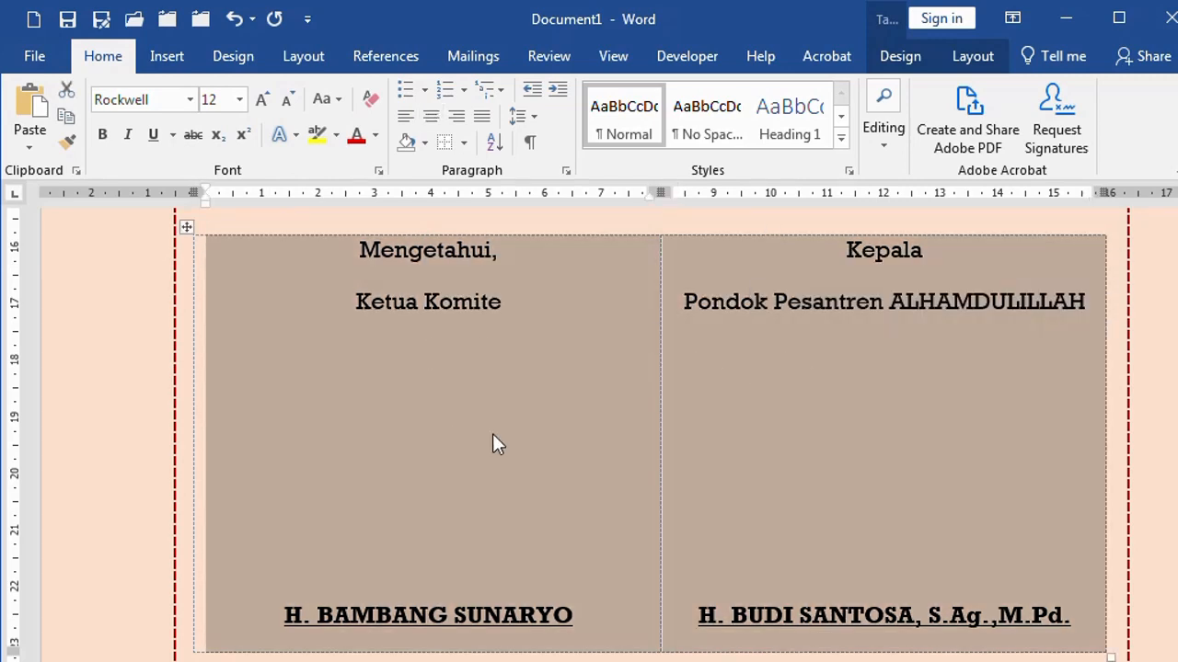
left_click(406, 117)
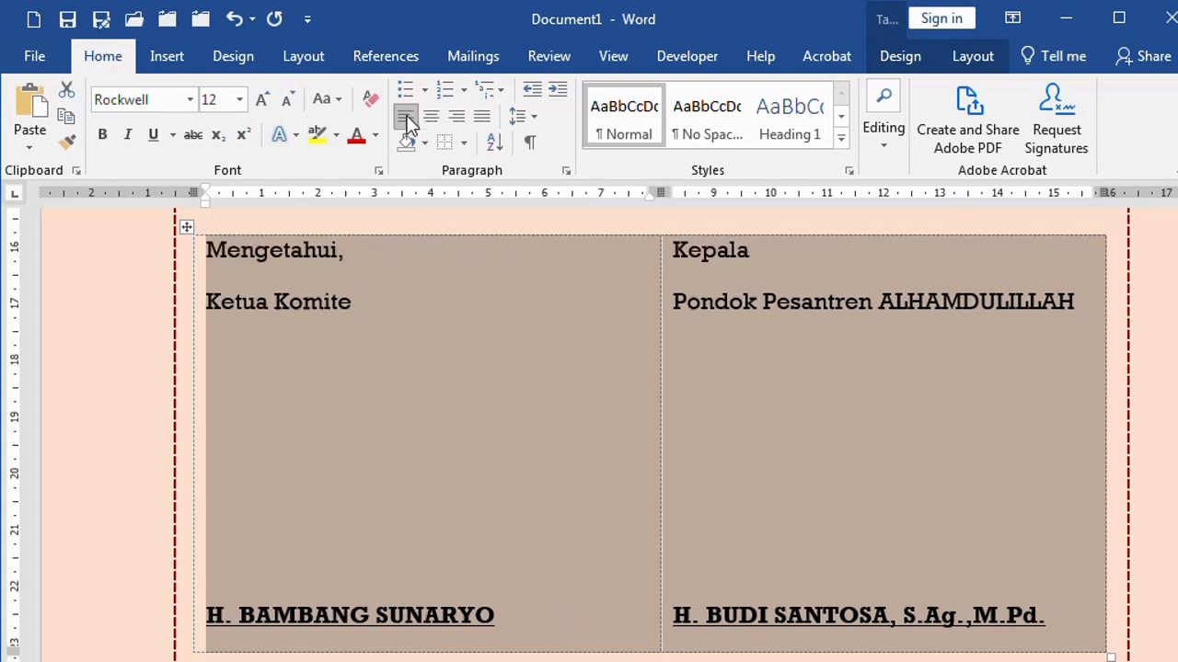
key("ctrl+e")
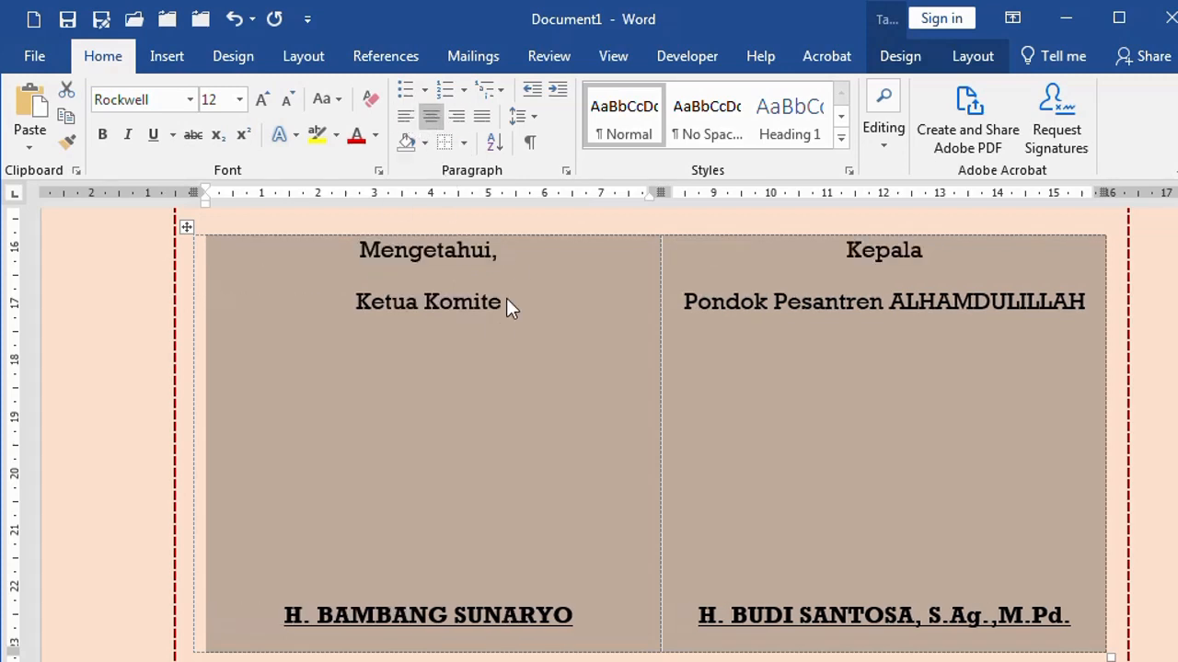
left_click(464, 142)
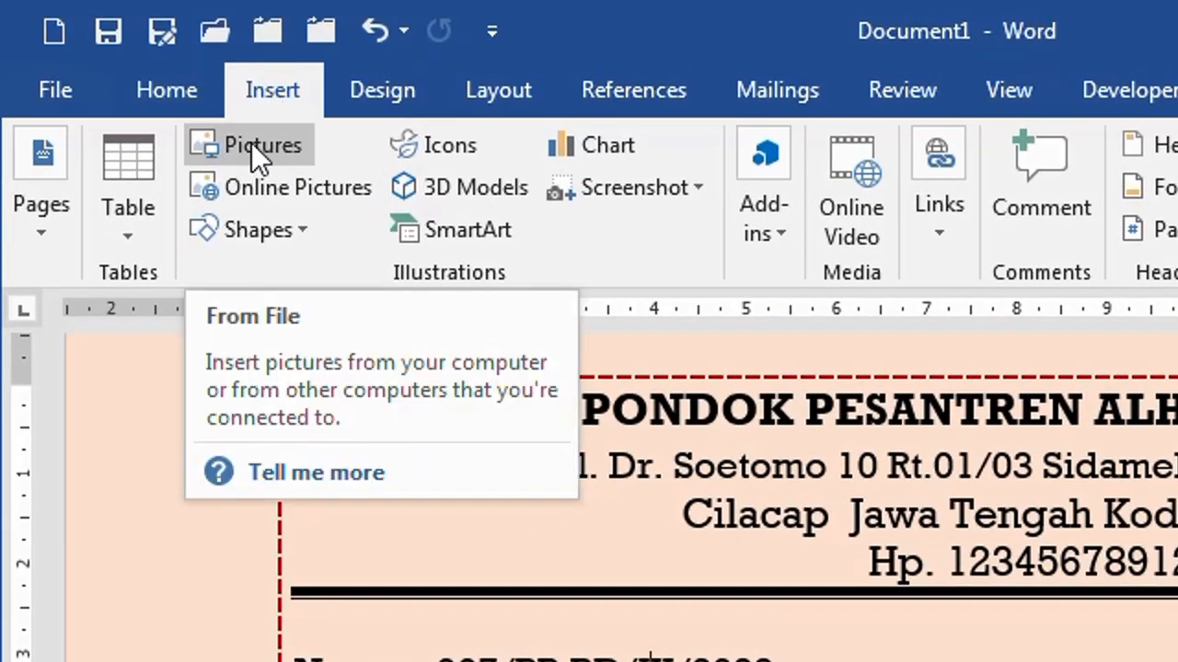
Step: Insert the picture KBIH NU LOGO-KBIHU-GW.png into the letter
left_click(251, 148)
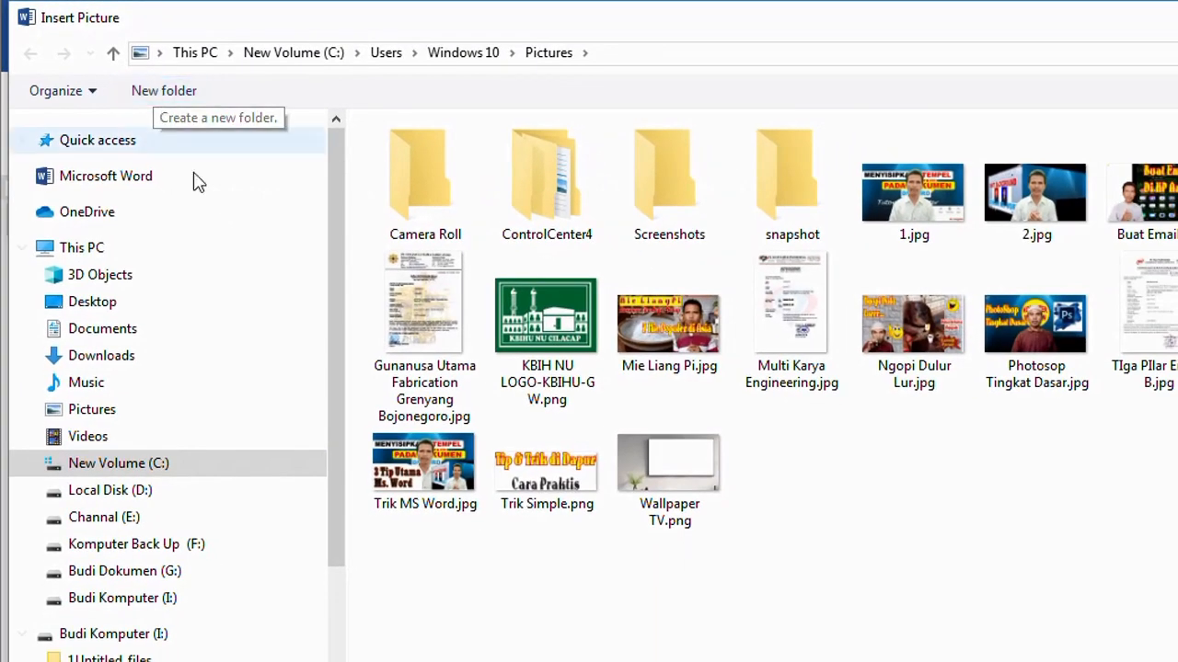
left_click(556, 322)
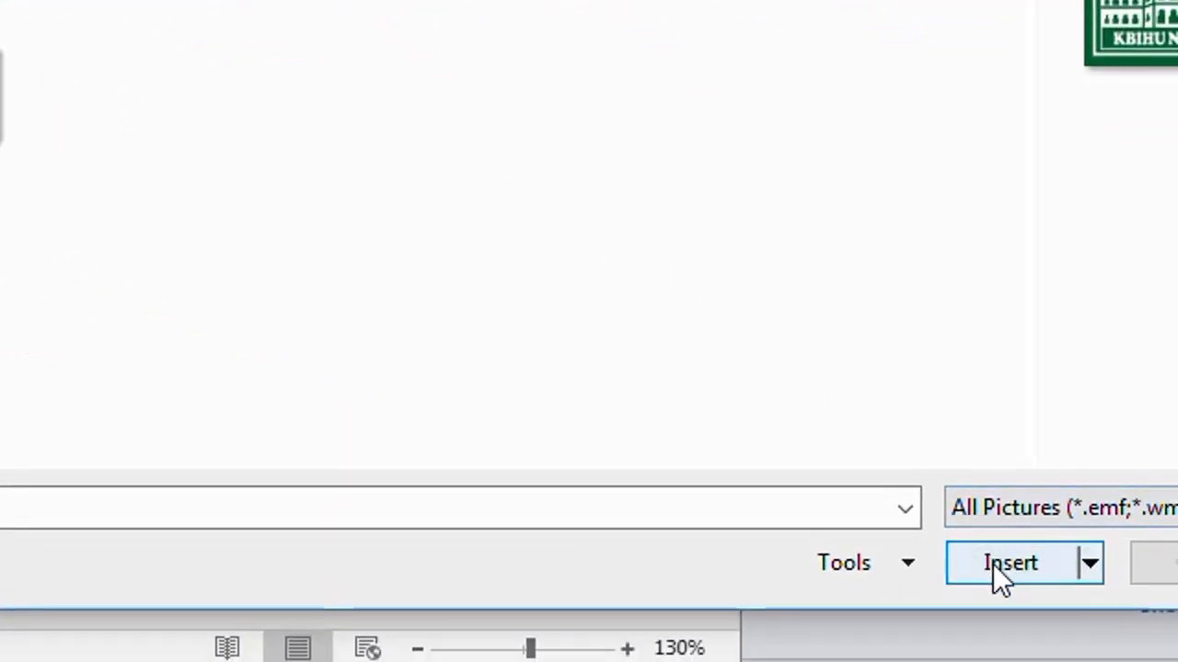
left_click(1003, 563)
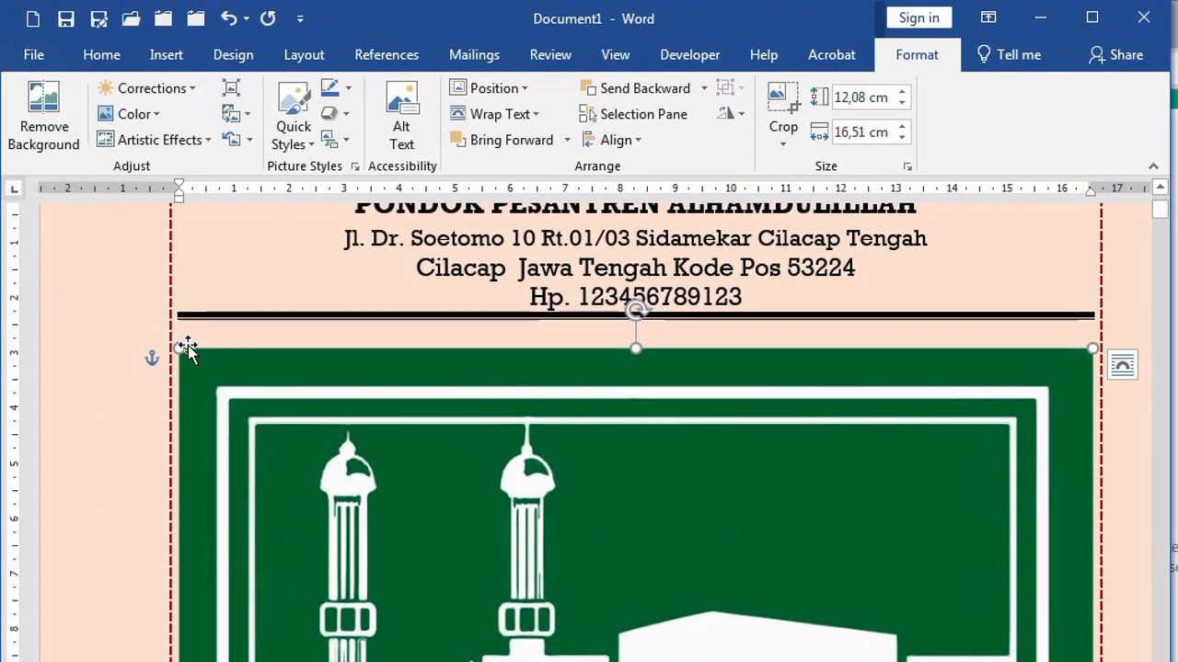
Step: Shrink the logo to about 3,08 cm wide and drag it beside the letterhead heading
left_click_drag(178, 349, 538, 611)
scroll(684, 484, "down", 4)
scroll(683, 484, "up", 1)
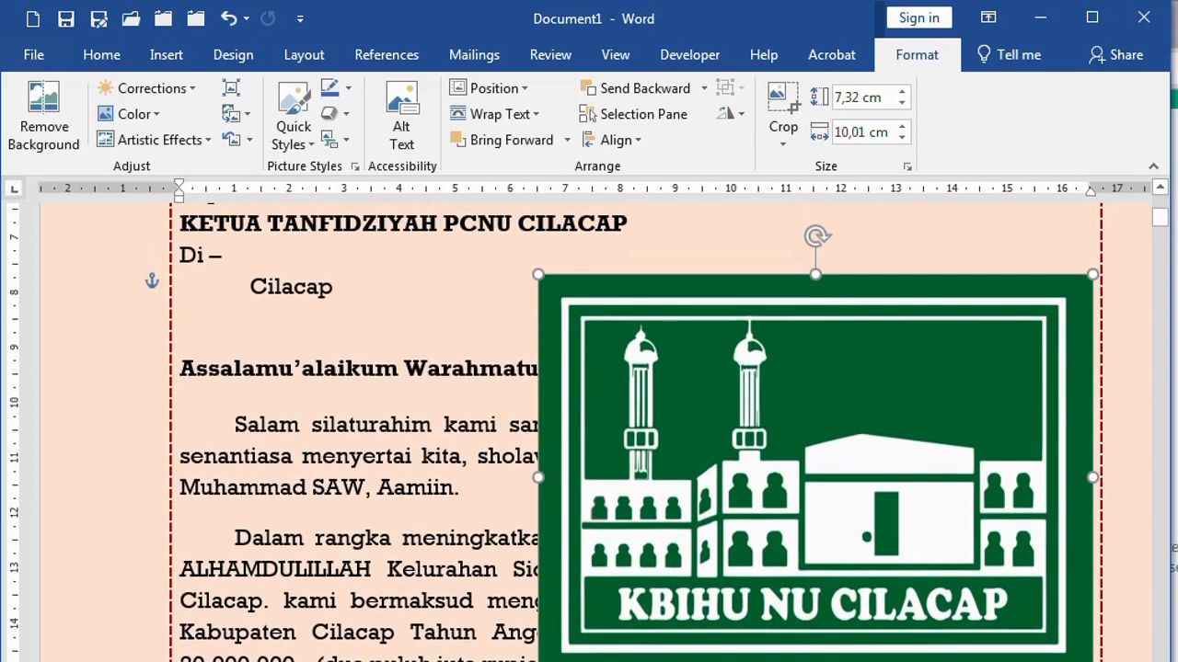
left_click_drag(1092, 661, 704, 401)
scroll(672, 406, "up", 5)
left_click_drag(578, 632, 279, 275)
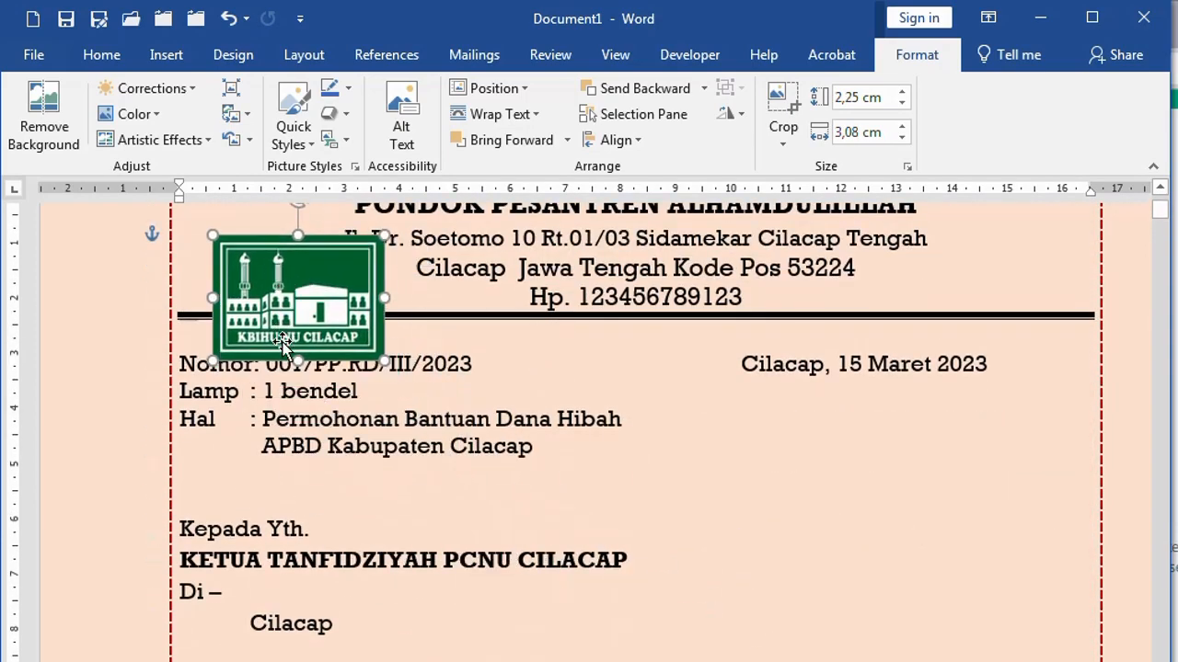
scroll(284, 349, "up", 2)
left_click_drag(301, 467, 265, 418)
left_click(534, 559)
scroll(517, 554, "down", 1)
scroll(515, 553, "down", 1)
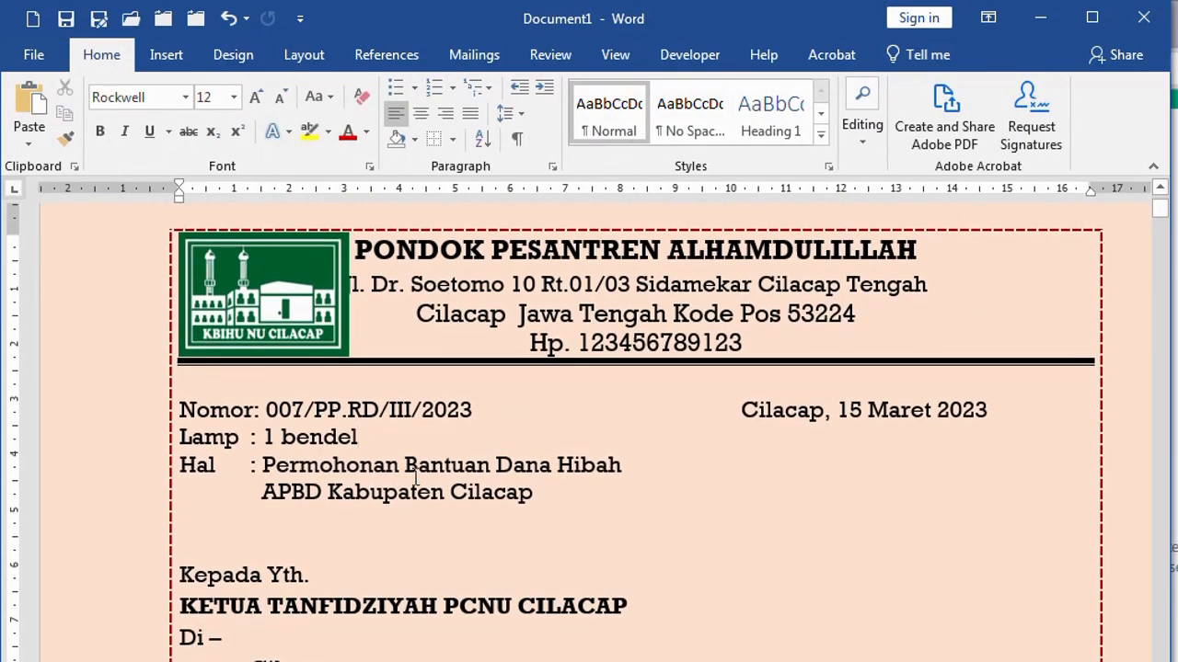
Step: Set the logo's wrapping to In Line with Text and try moving it within the letter lines
left_click(261, 302)
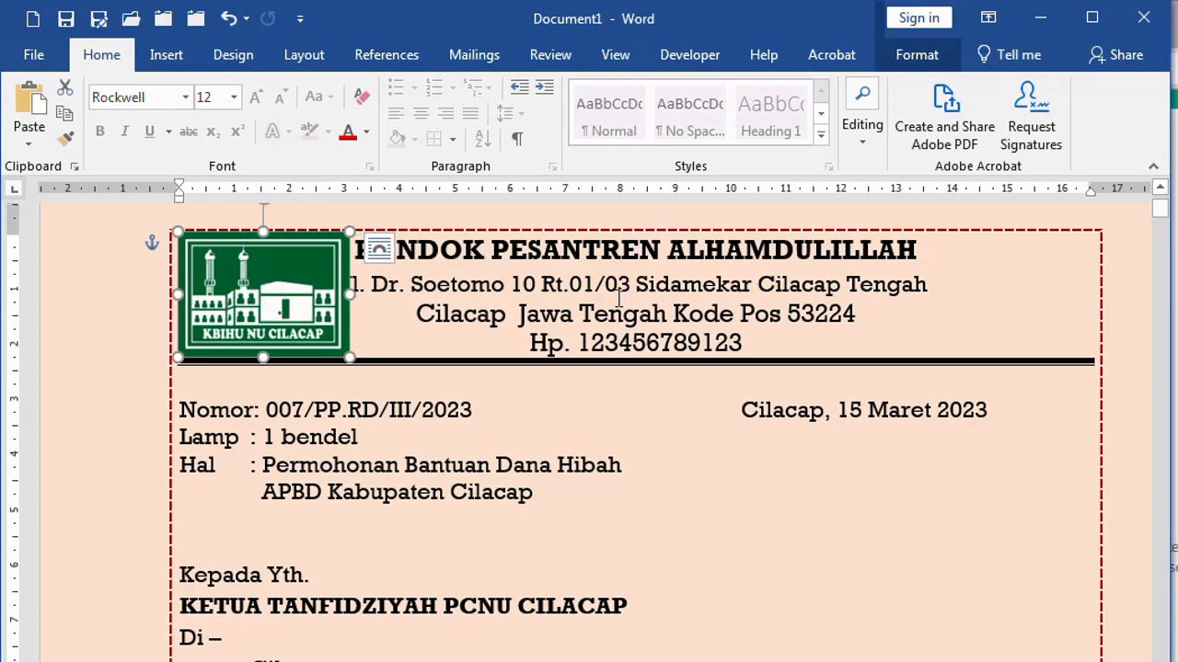
left_click(917, 54)
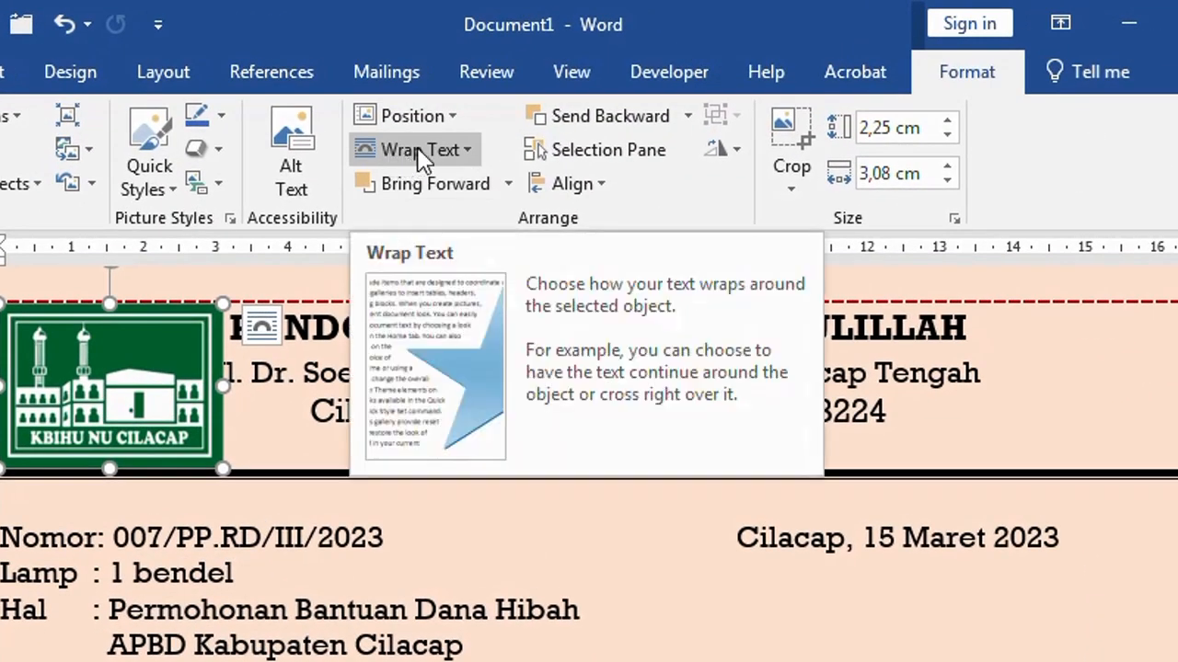
left_click(471, 151)
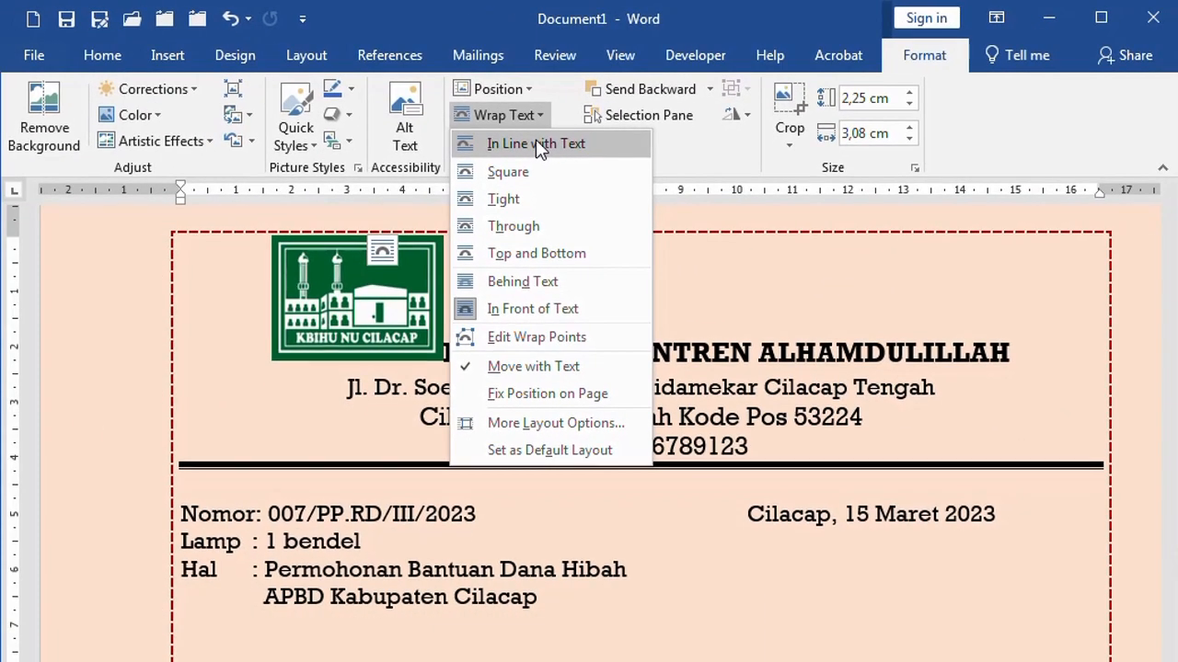
left_click(467, 189)
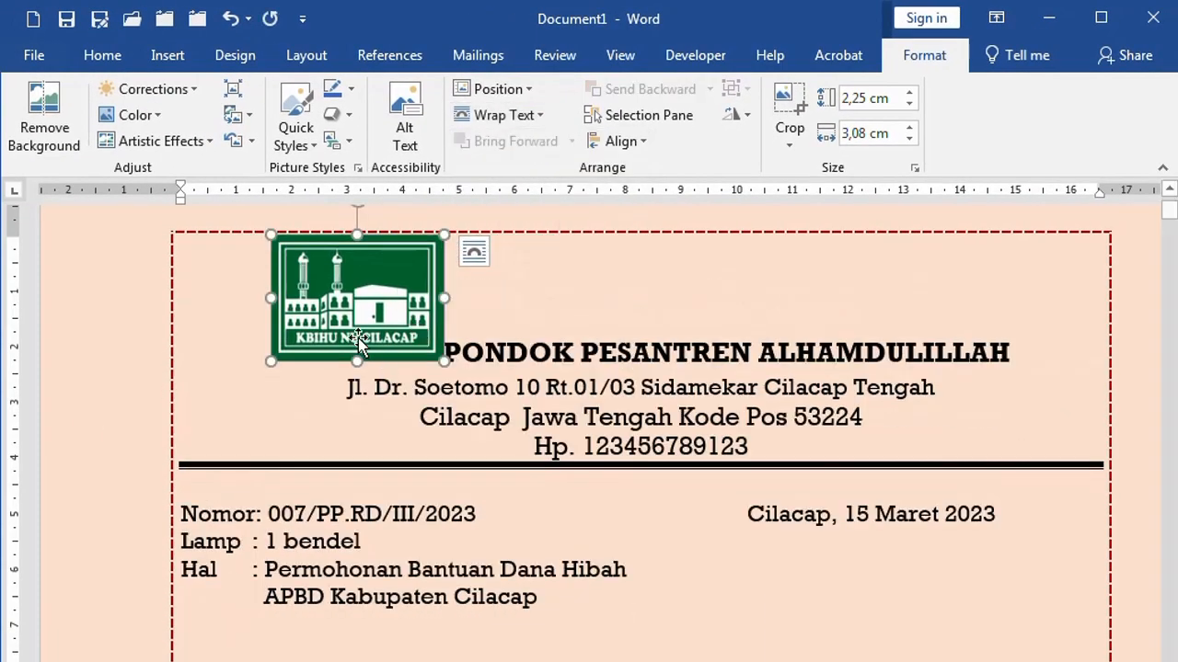
left_click_drag(358, 338, 534, 511)
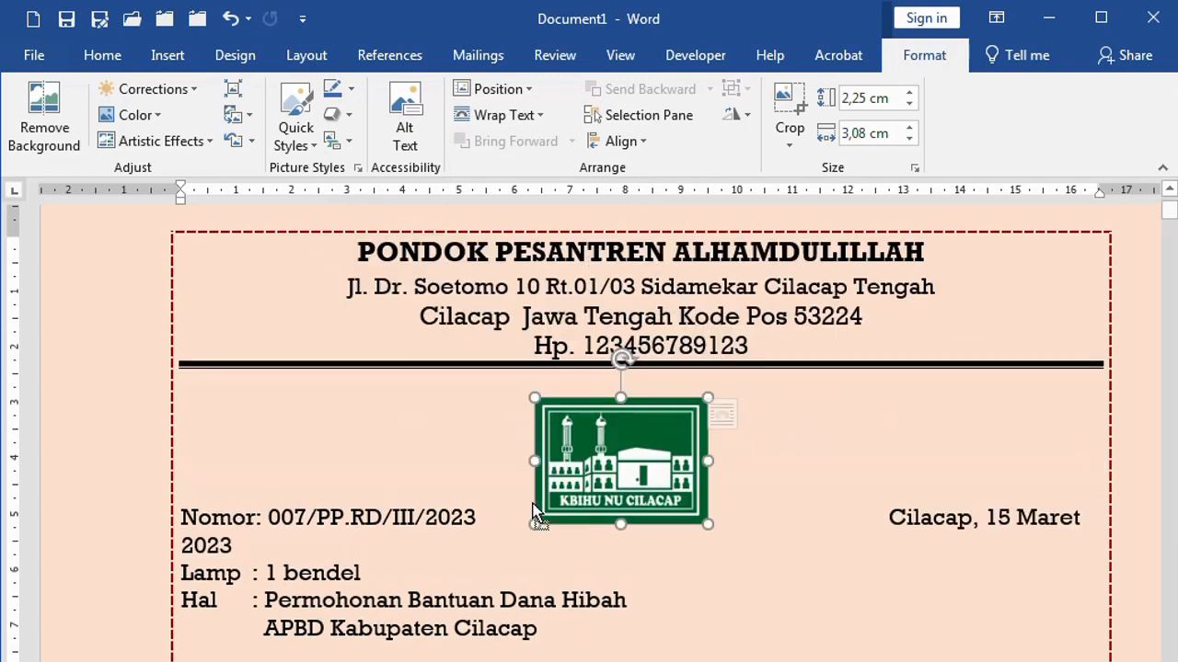
left_click(582, 342)
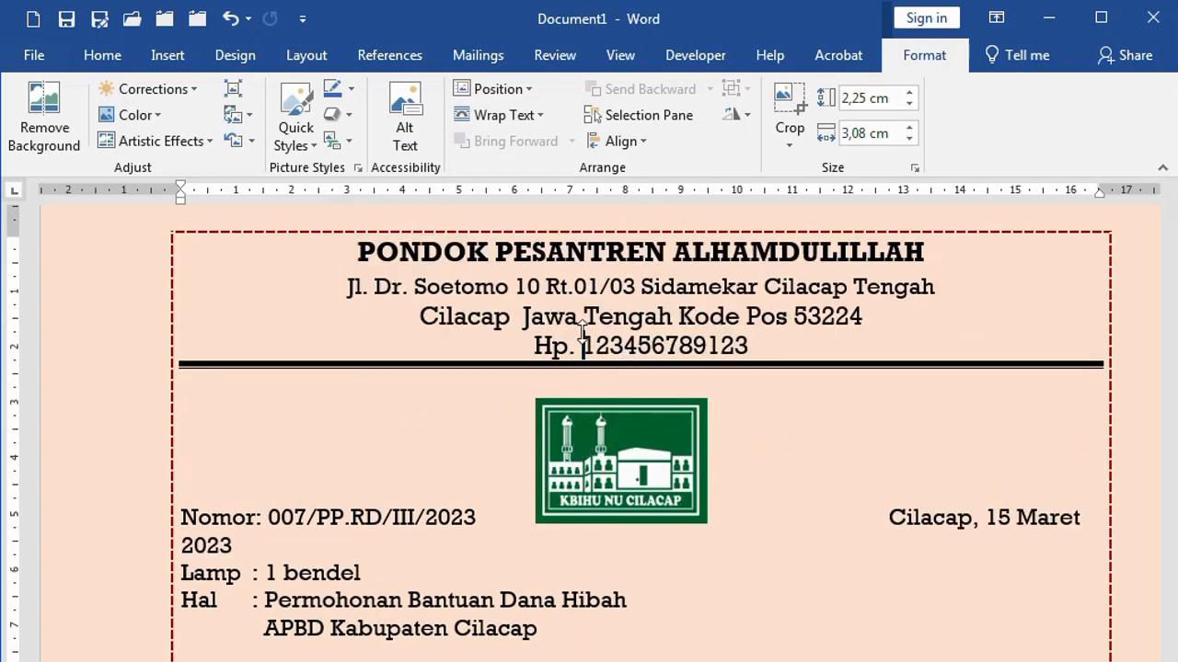
left_click_drag(583, 333, 582, 333)
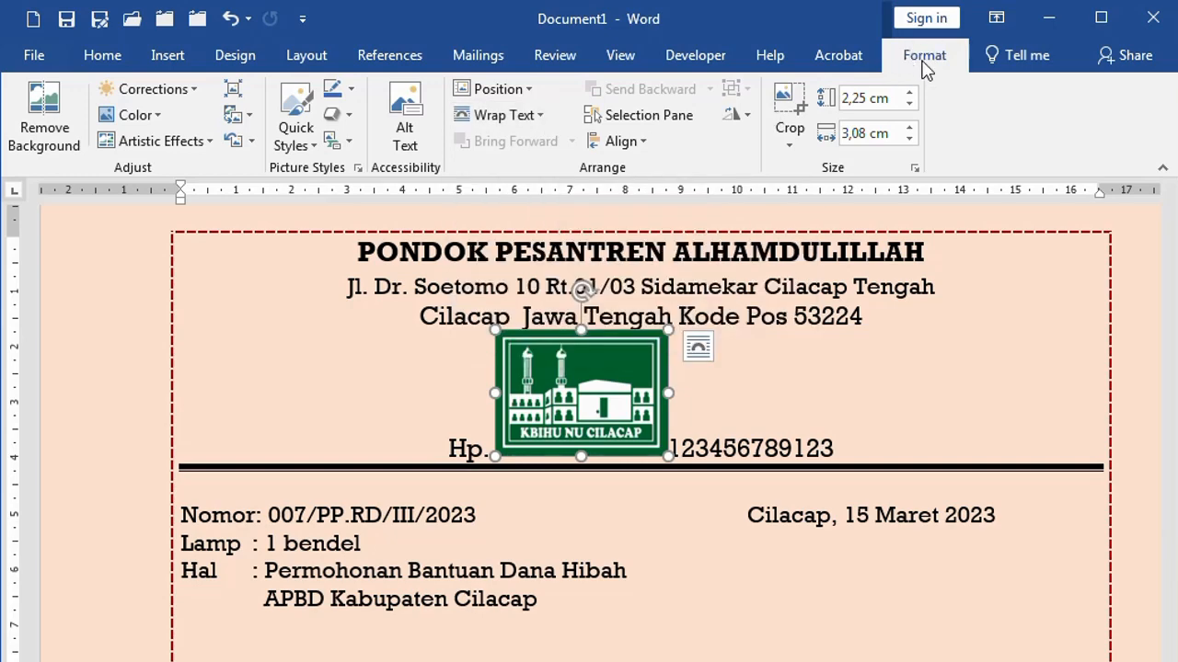
Step: Switch the logo to In Front of Text and move it to the letterhead's top-left corner
left_click(541, 116)
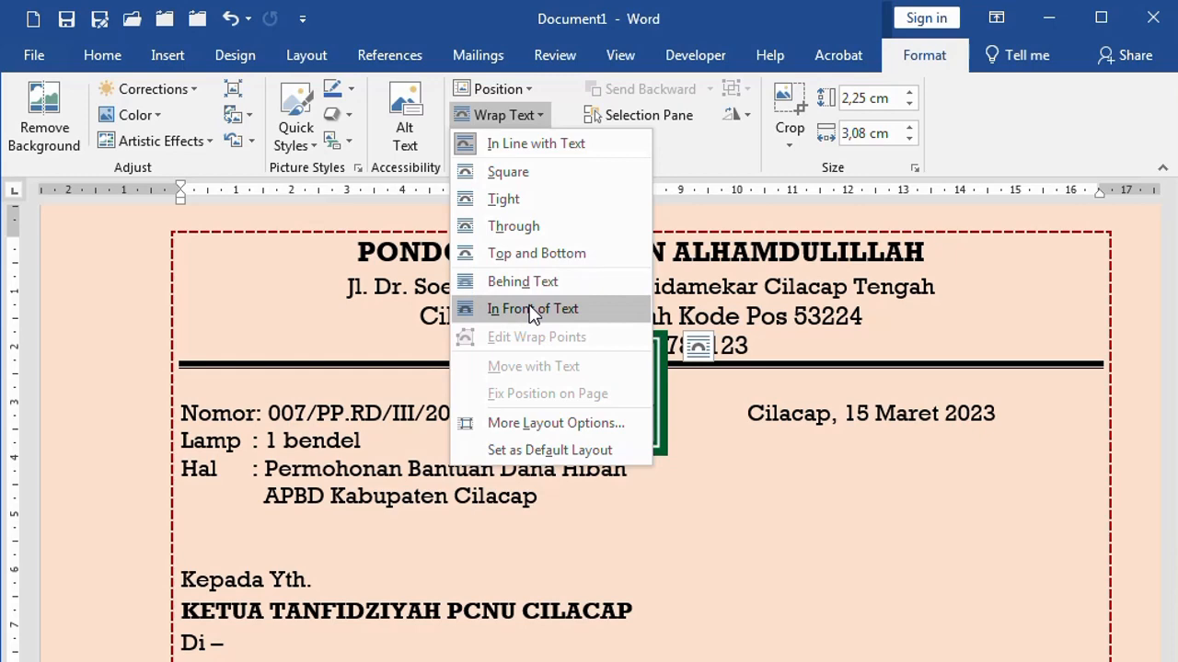
left_click(530, 309)
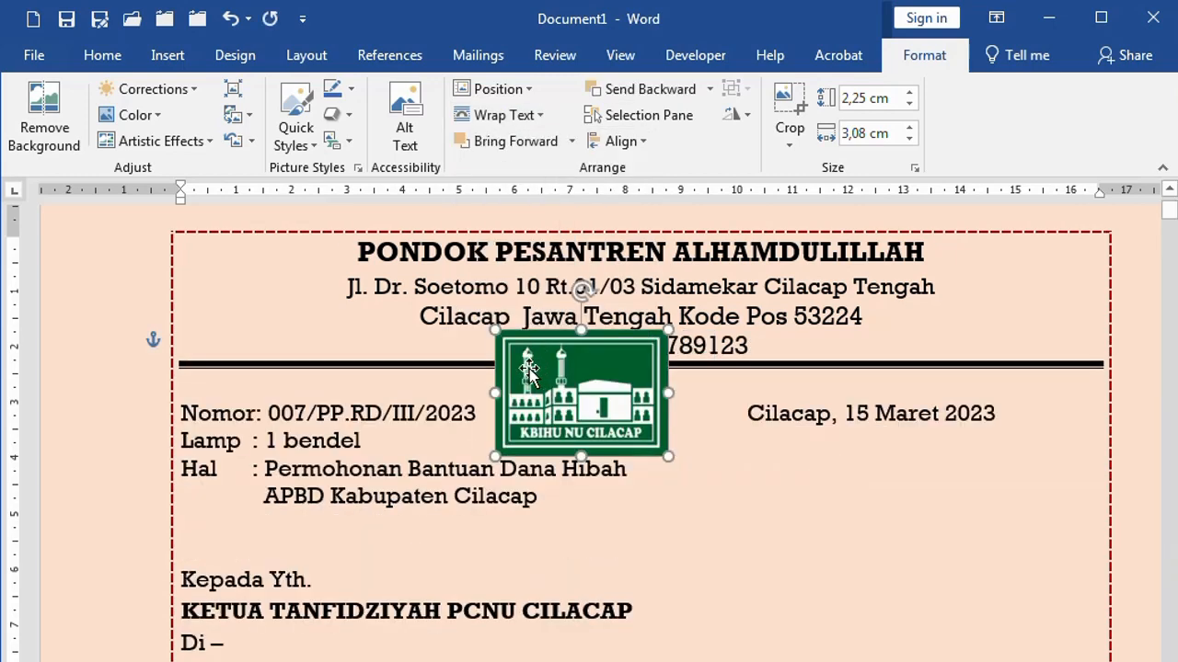
left_click_drag(534, 370, 213, 268)
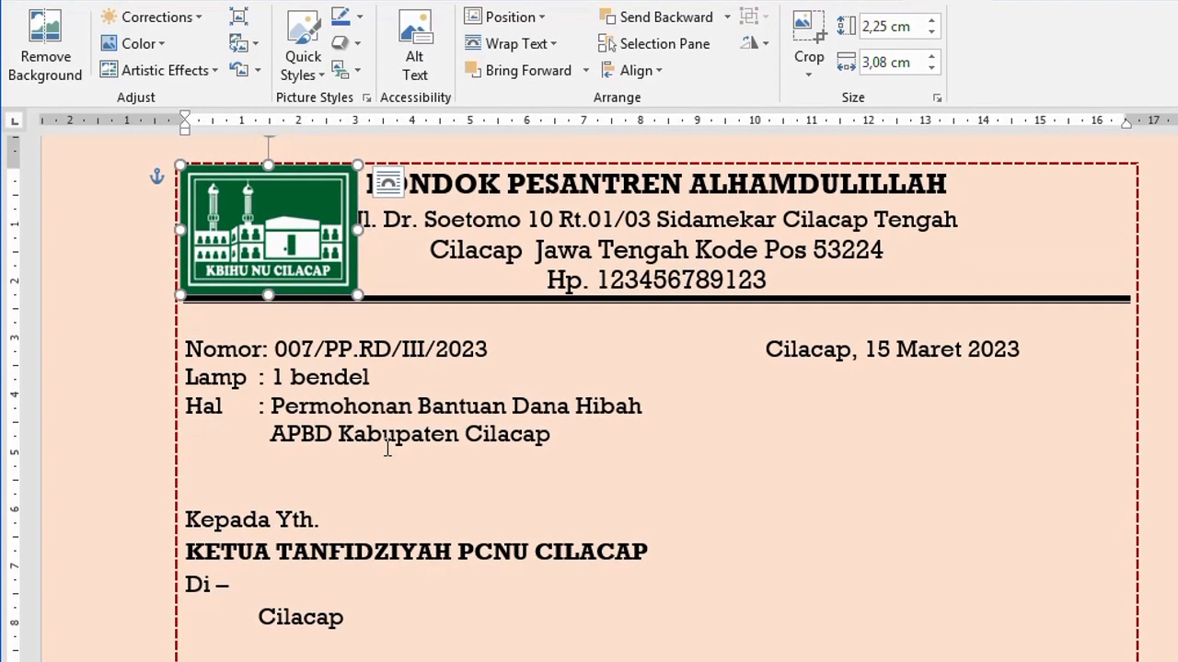
right_click(292, 221)
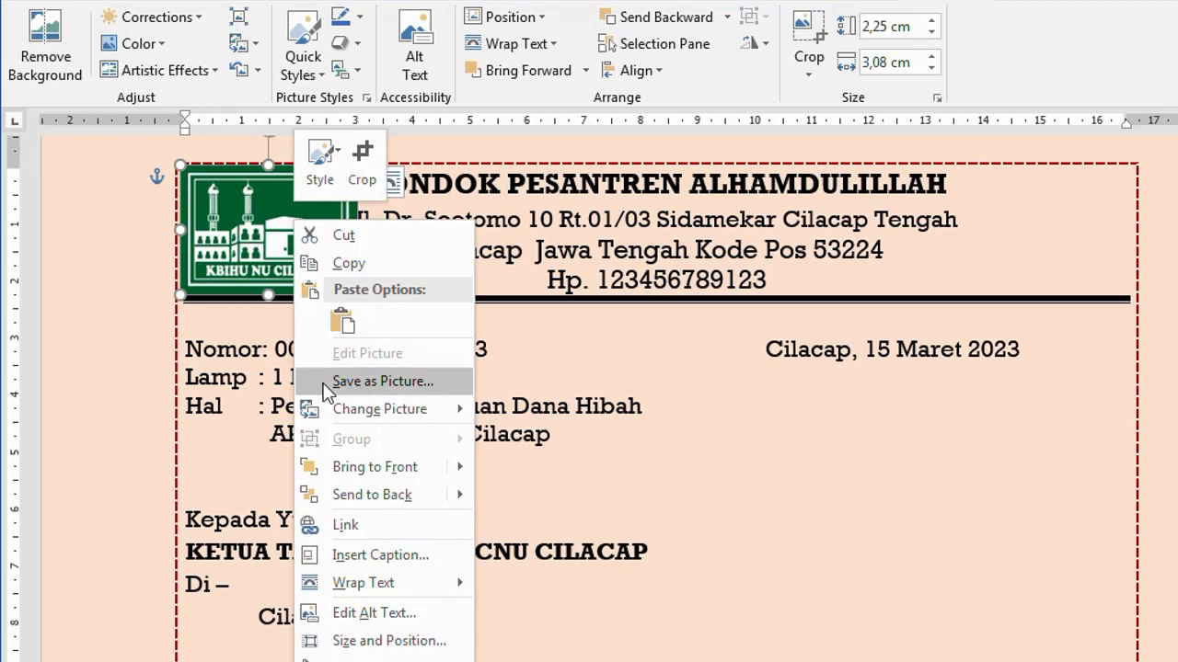
mouse_move(356, 586)
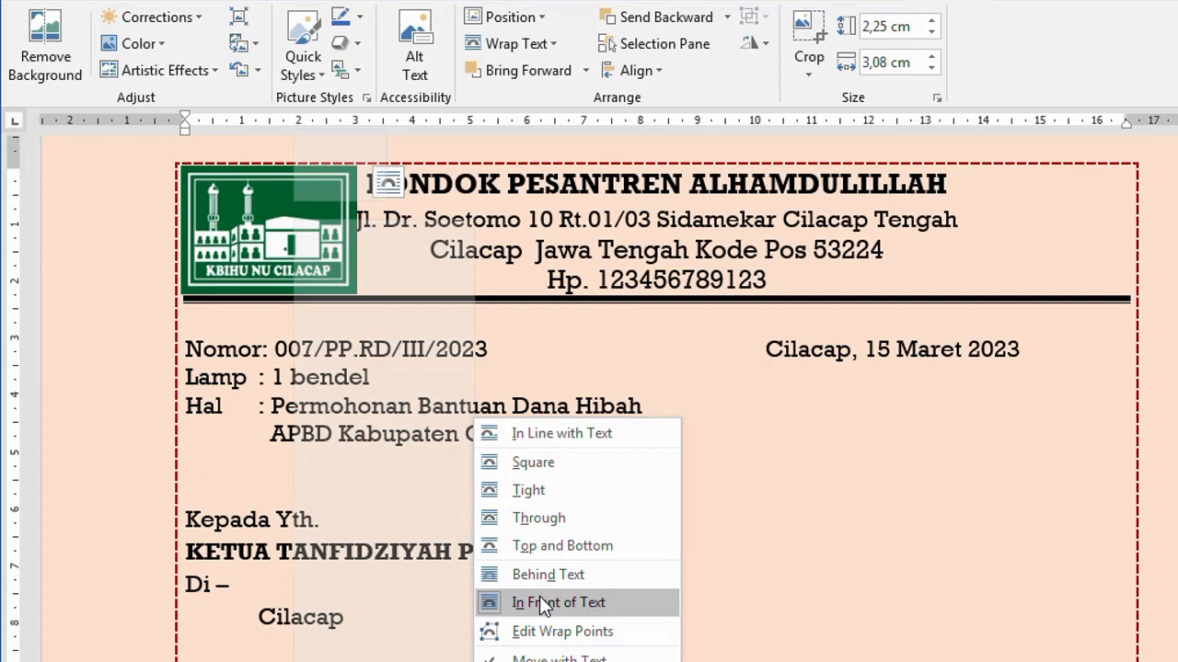
left_click(543, 604)
left_click(544, 452)
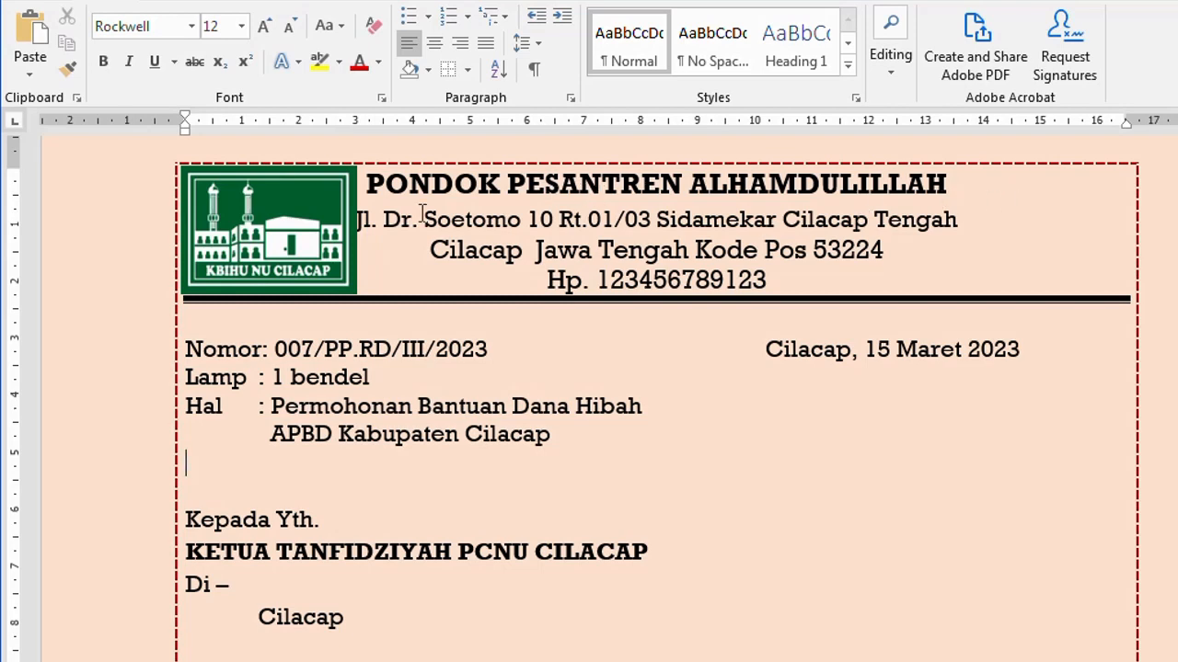
Step: Indent the four letterhead lines to the right of the logo, keeping the thick rule full-width from the left margin
left_click_drag(123, 189, 116, 276)
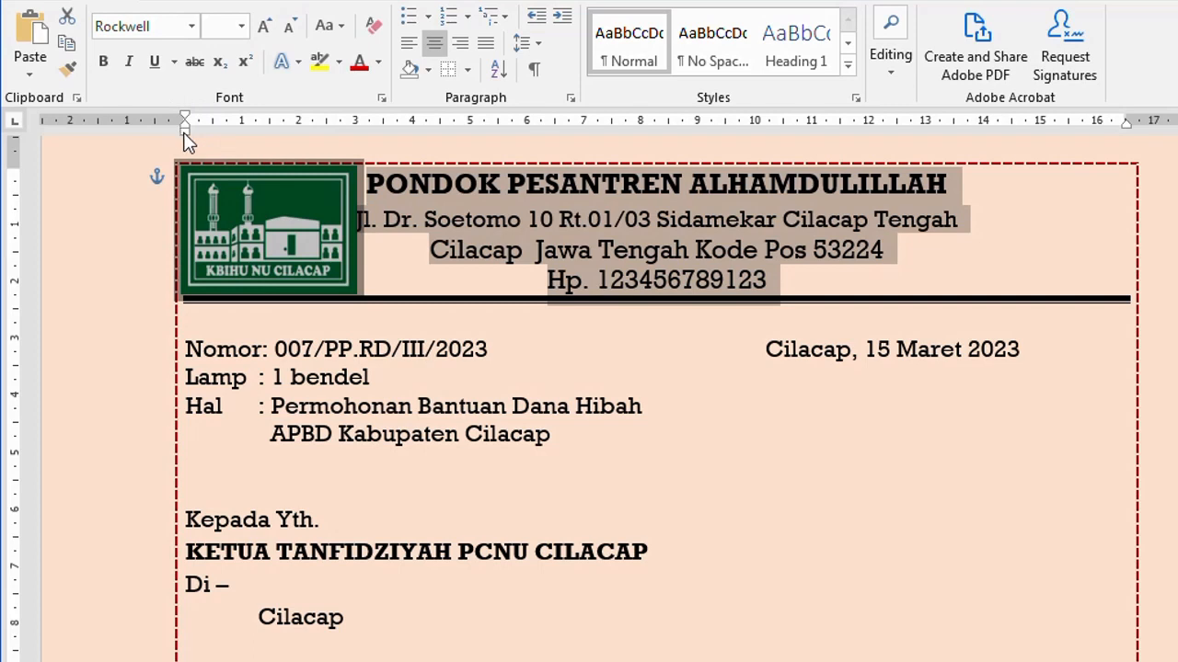
left_click_drag(182, 129, 340, 138)
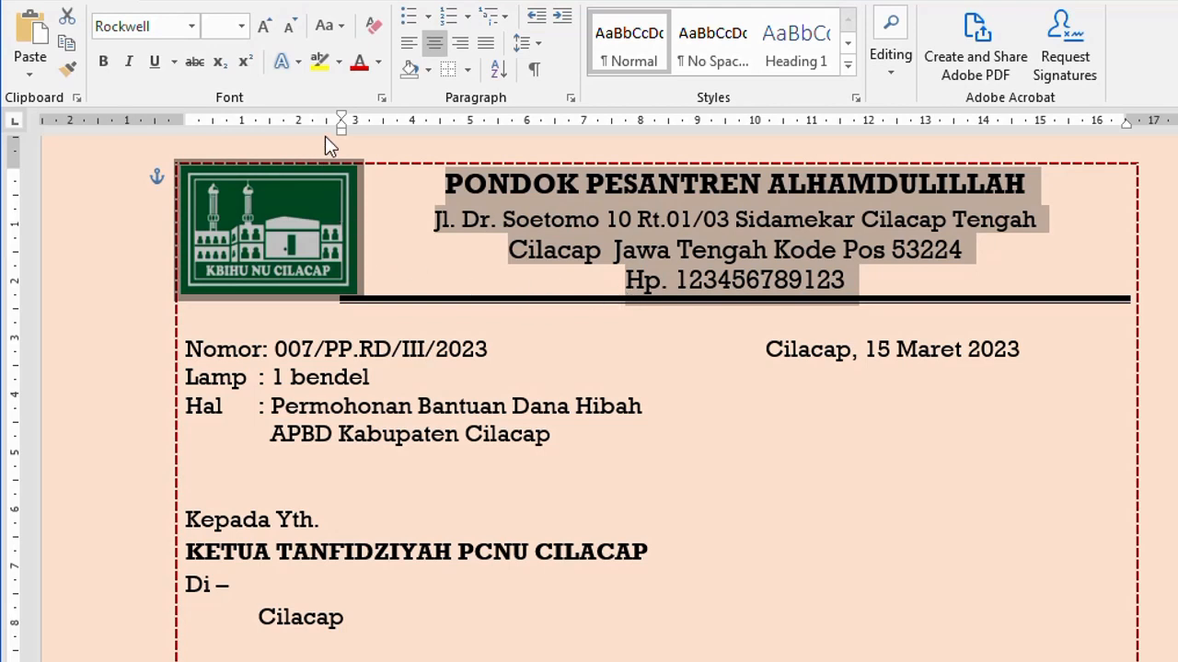
left_click_drag(342, 123, 218, 135)
left_click_drag(192, 134, 186, 134)
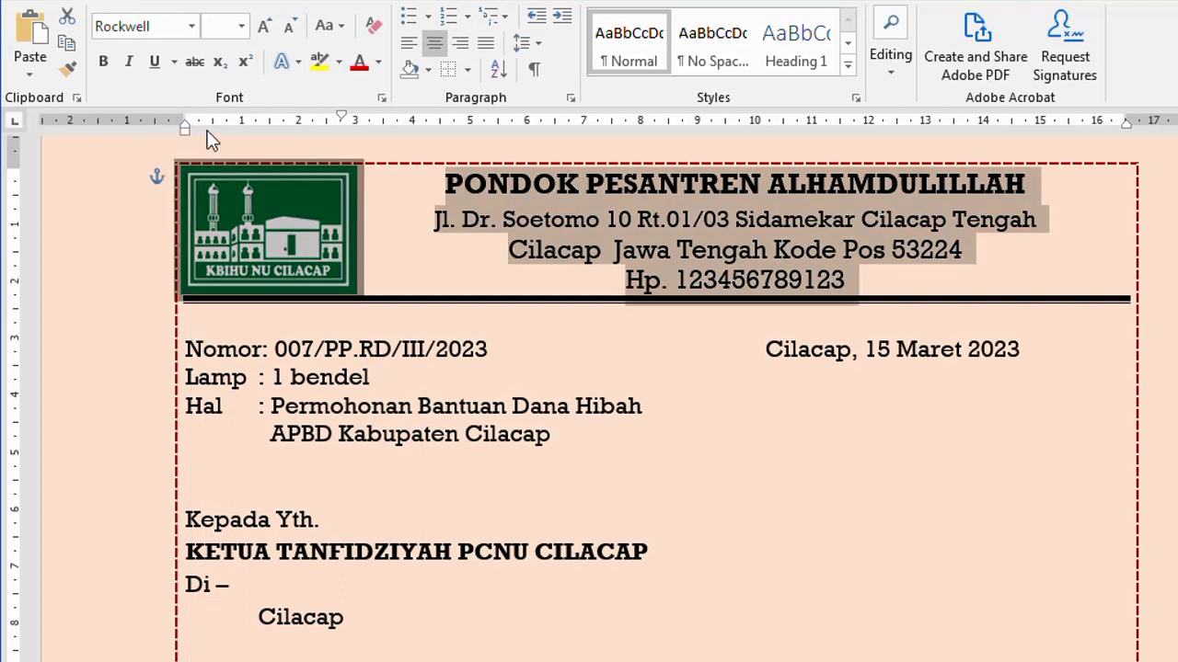
left_click(354, 354)
left_click(287, 219)
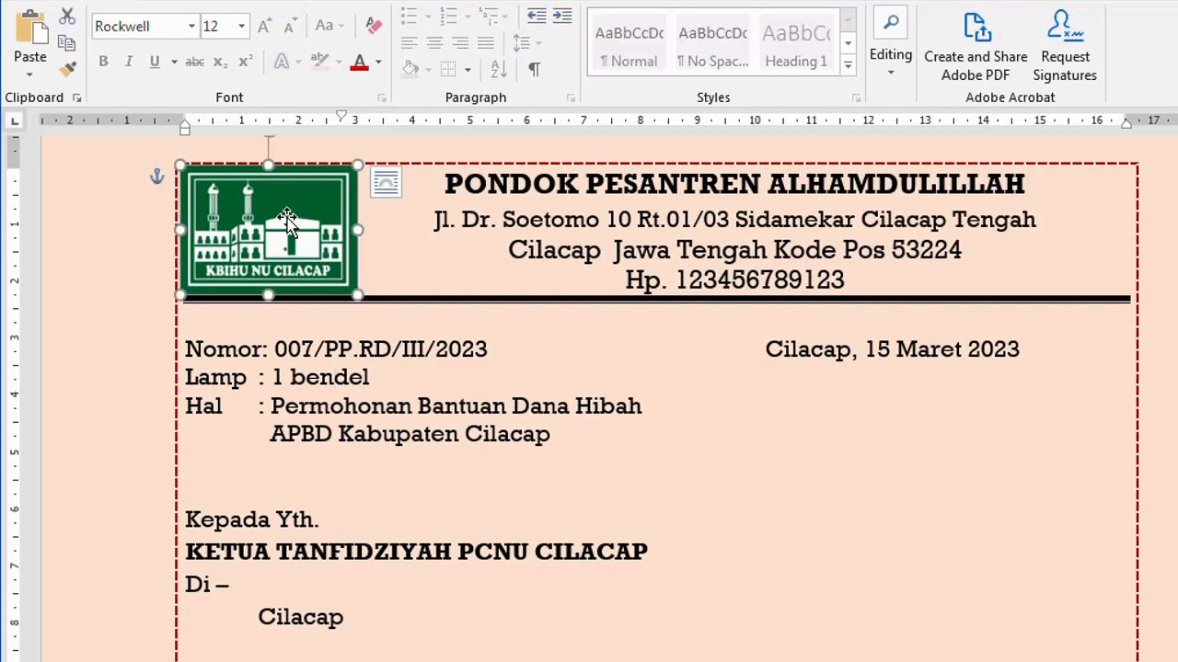
left_click(356, 348)
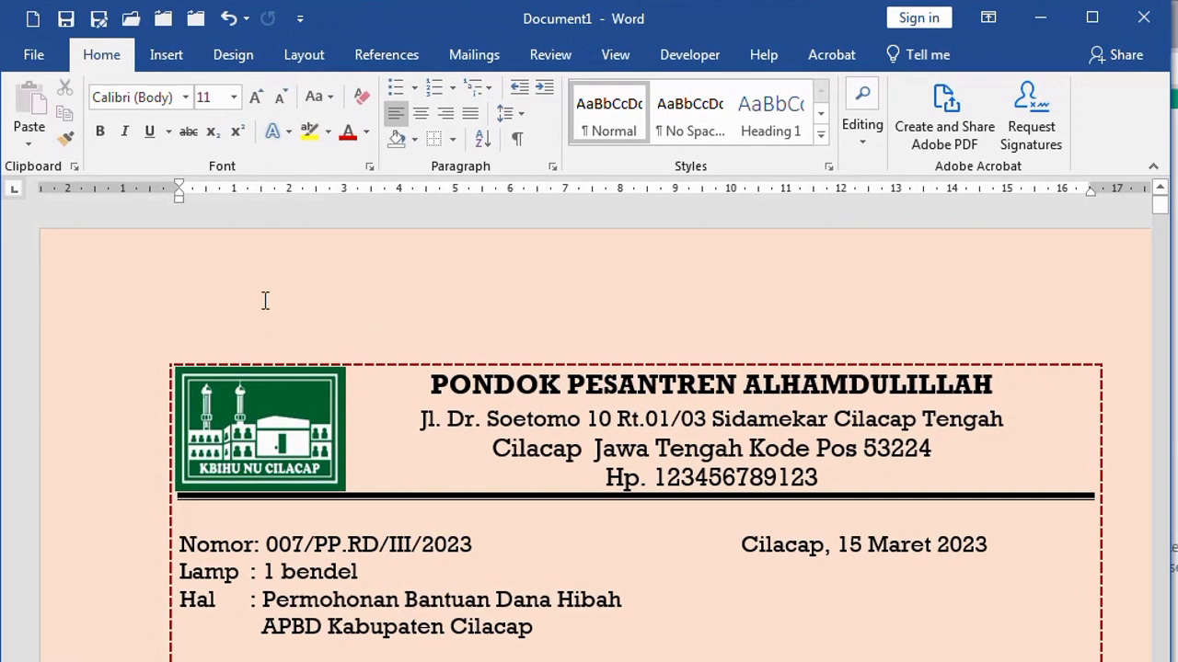
Step: Open the Page Setup dialog on its Margins tab, showing 2,54 cm margins and portrait orientation
left_click(391, 526)
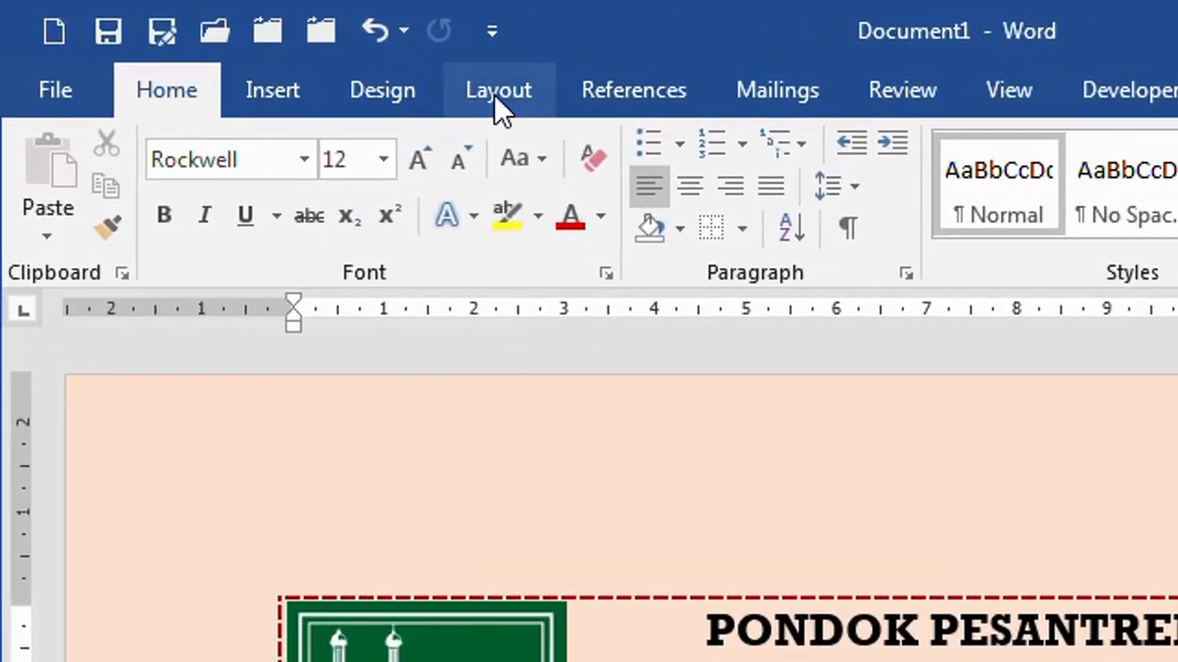
left_click(493, 86)
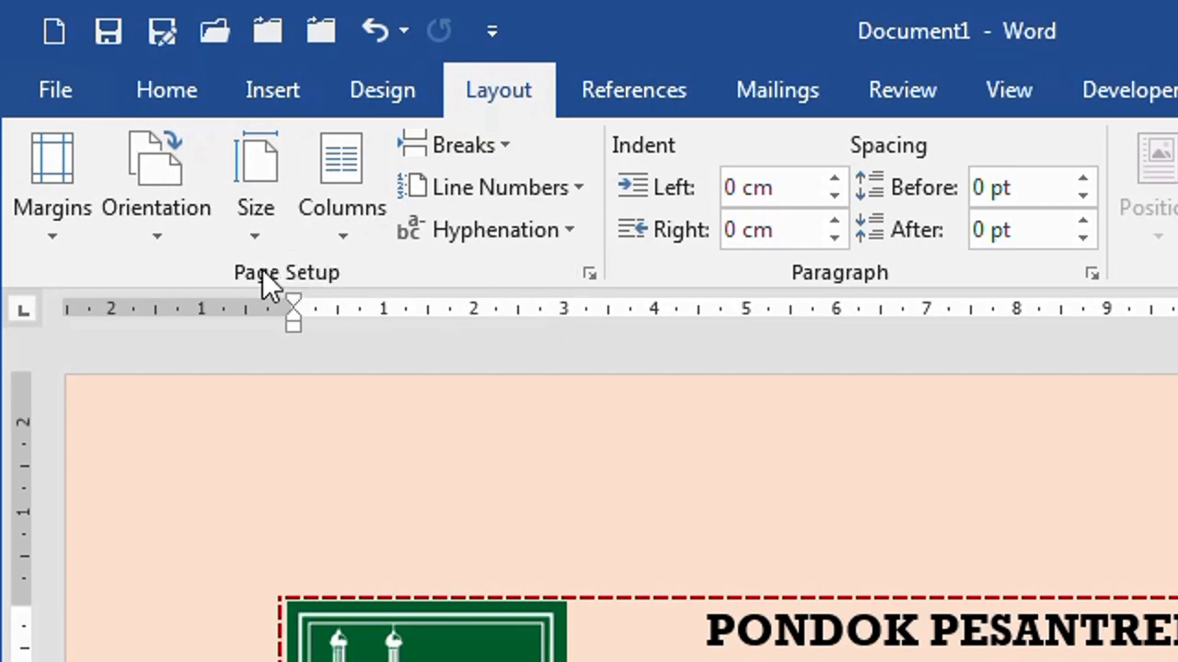
left_click(590, 274)
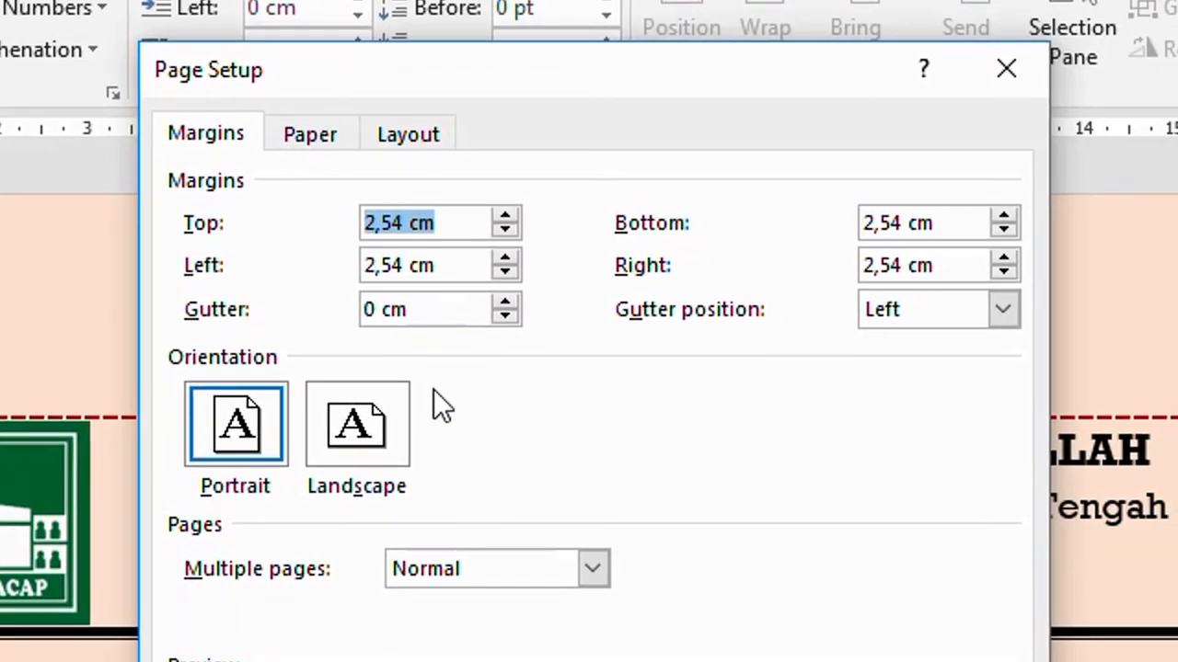
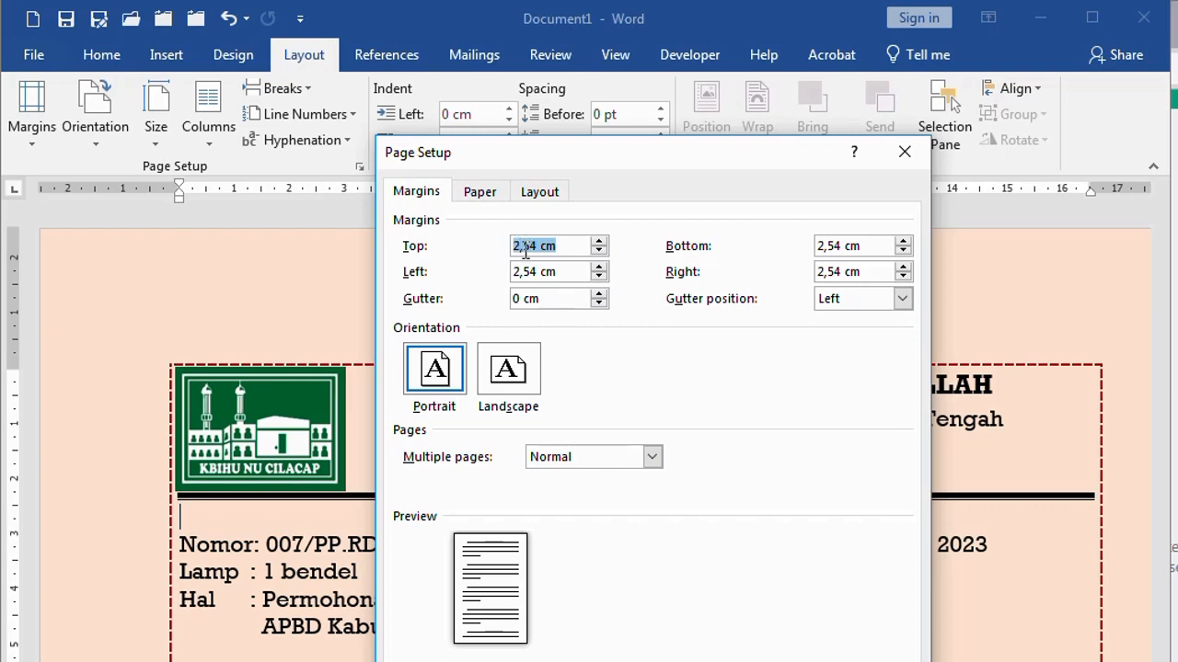
Step: Replace the top margin value with 2,5 cm, leaving the other margins at 2,54 cm
left_click(521, 246)
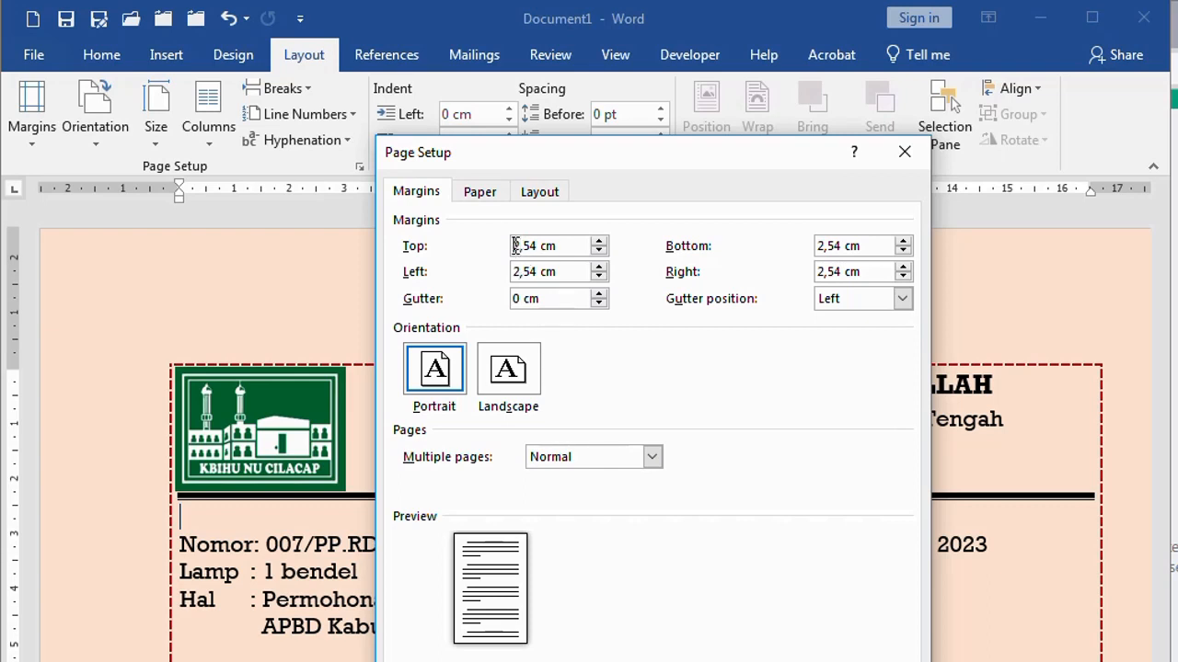
left_click_drag(513, 245, 531, 245)
type("2,5")
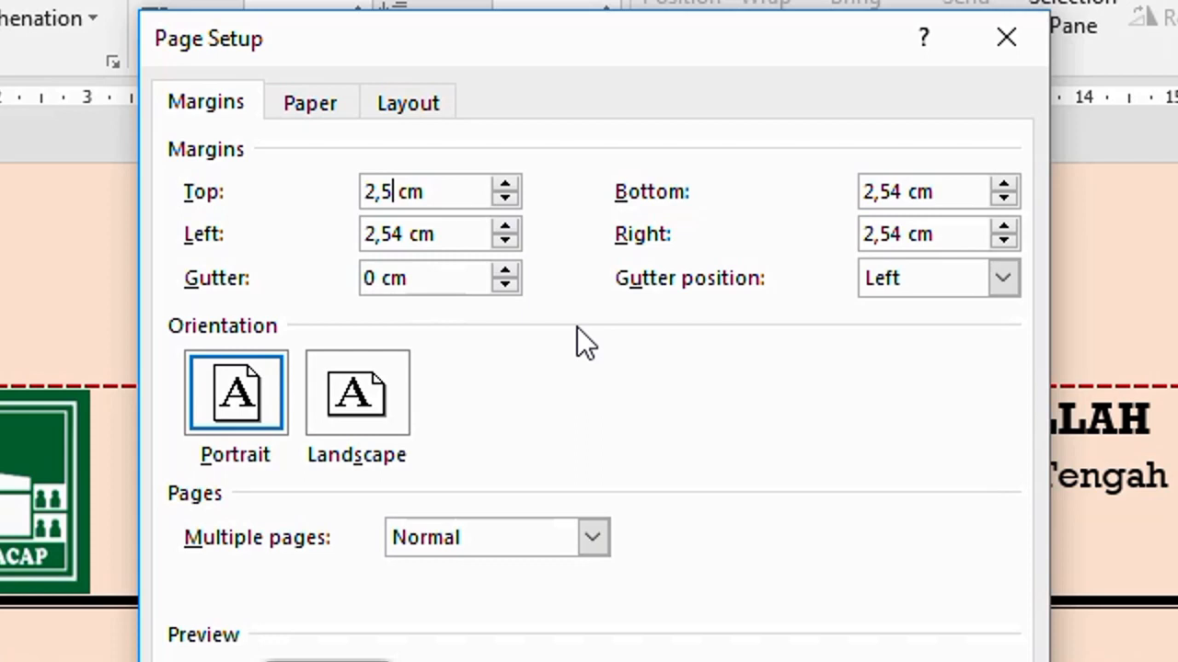
left_click(431, 191)
key("Left")
key("Left")
key("shift+End")
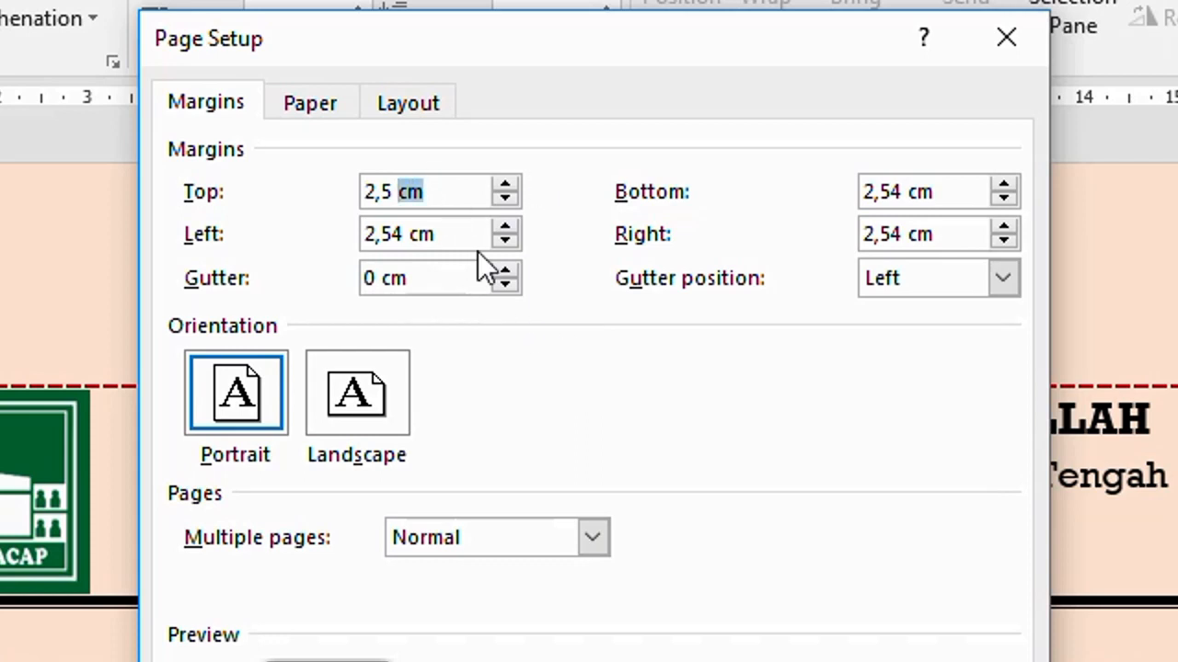
key("Right")
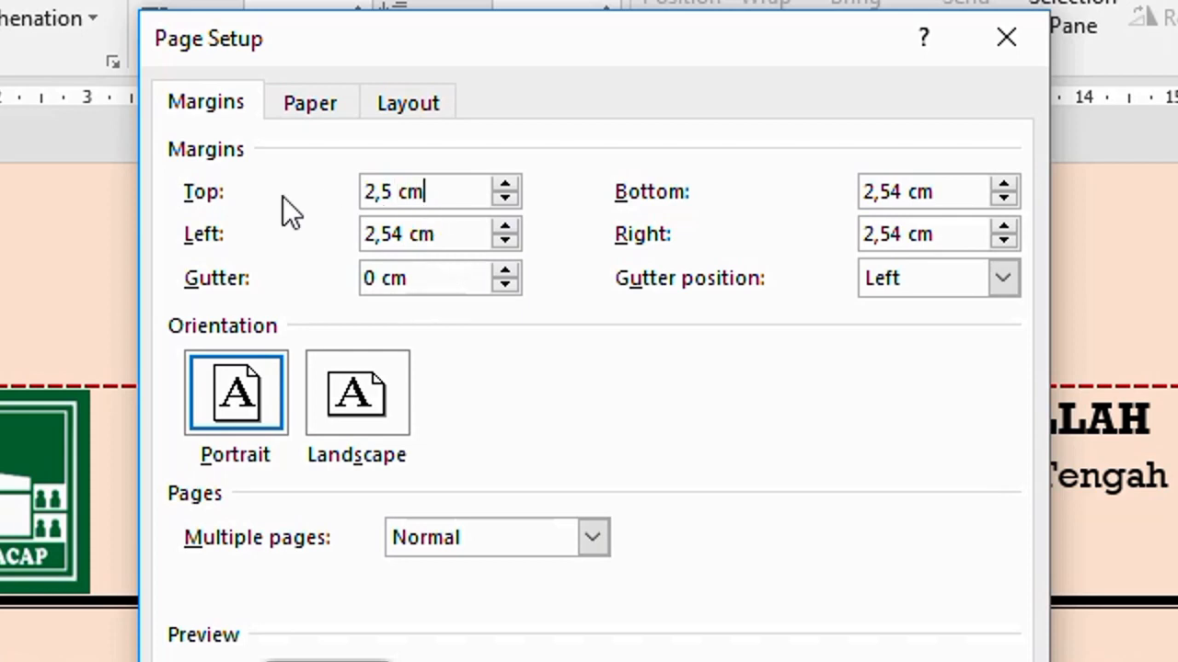
Step: On the Paper tab, choose A4 210 x 297 mm, then pick 8.5 x 13 in as the paper size
left_click(319, 102)
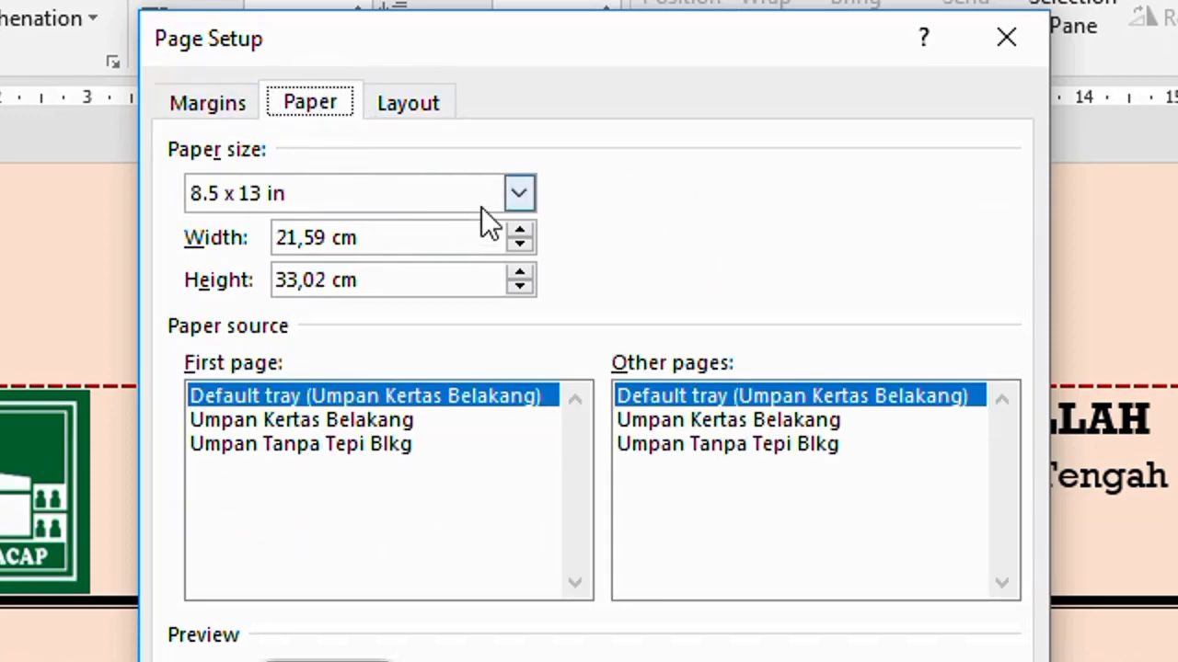
left_click(519, 194)
scroll(446, 241, "up", 5)
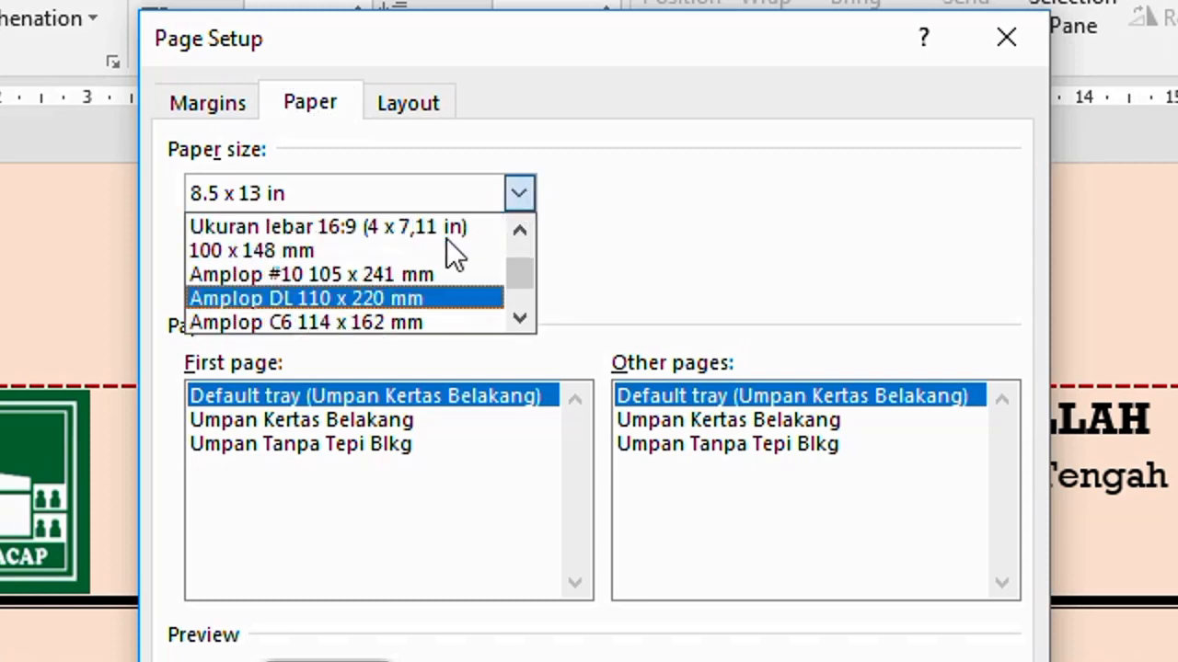
left_click(347, 227)
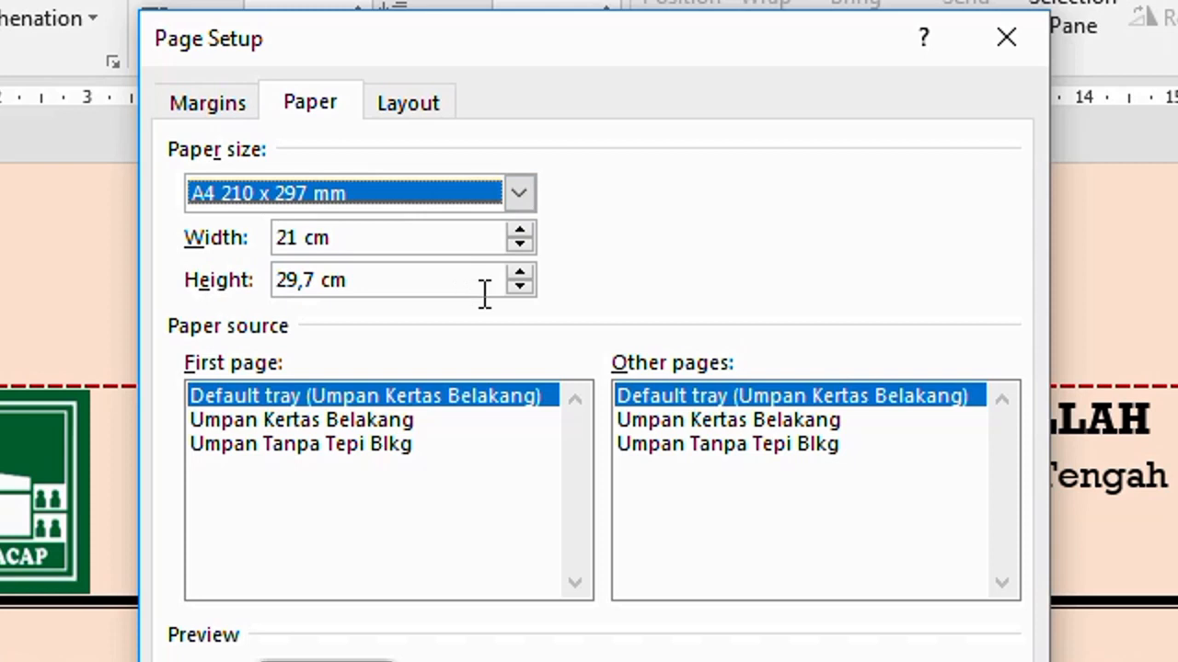
left_click(522, 192)
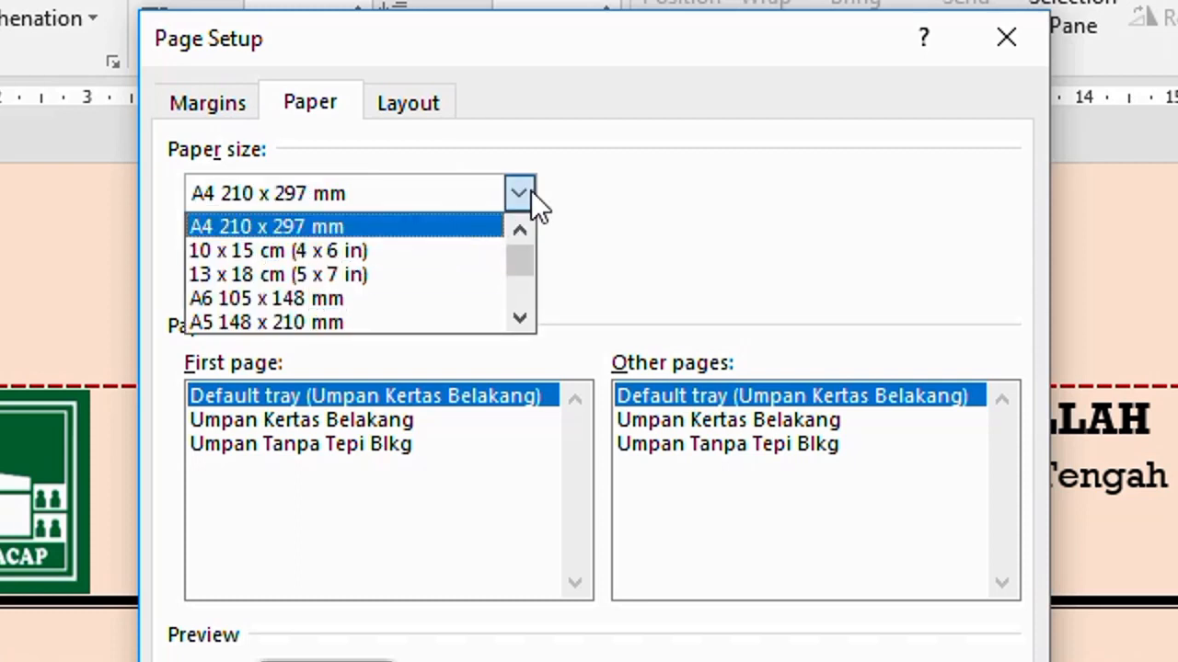
left_click(518, 190)
left_click(517, 191)
scroll(276, 304, "down", 1)
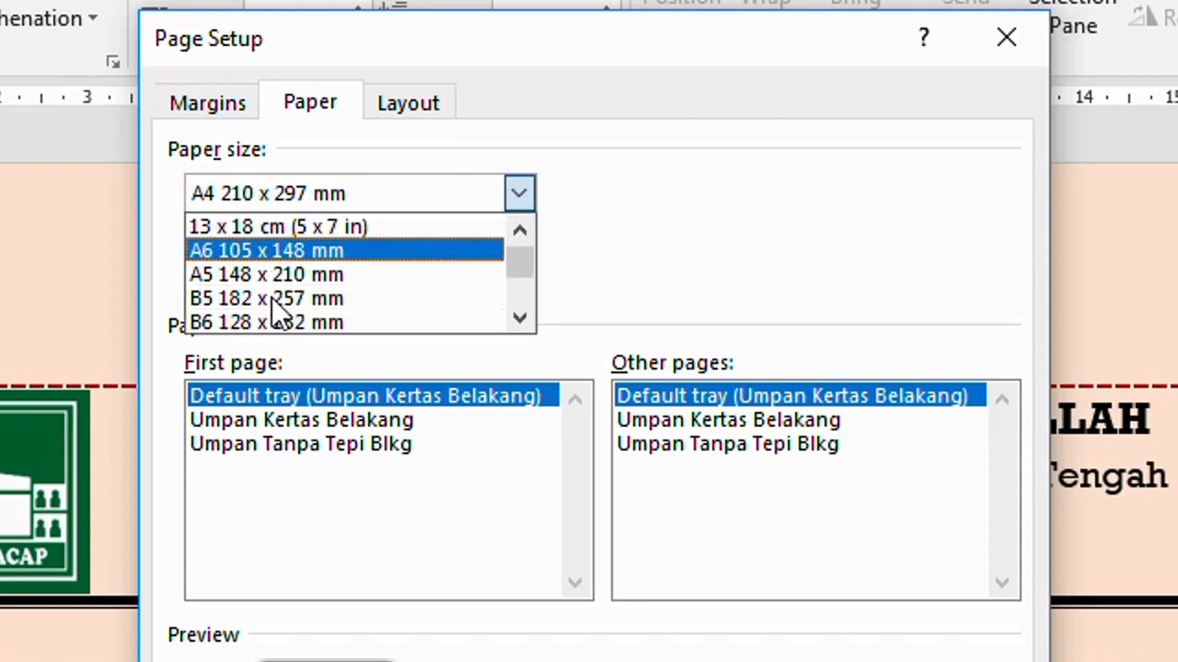
scroll(276, 286, "down", 4)
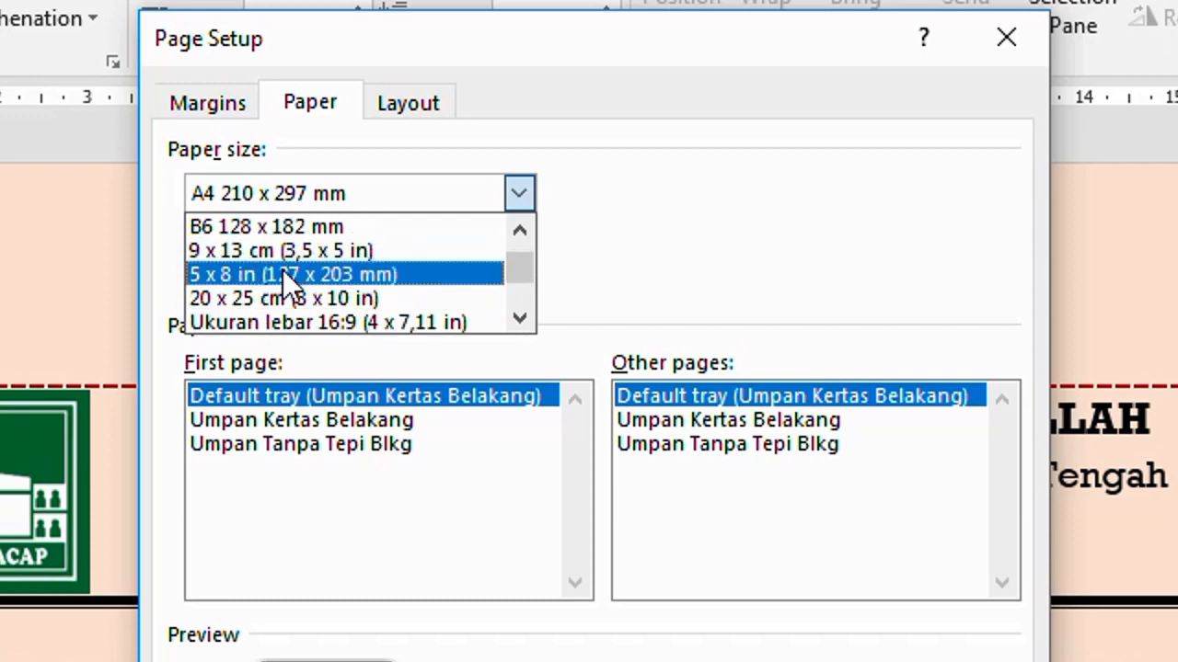
scroll(285, 281, "down", 6)
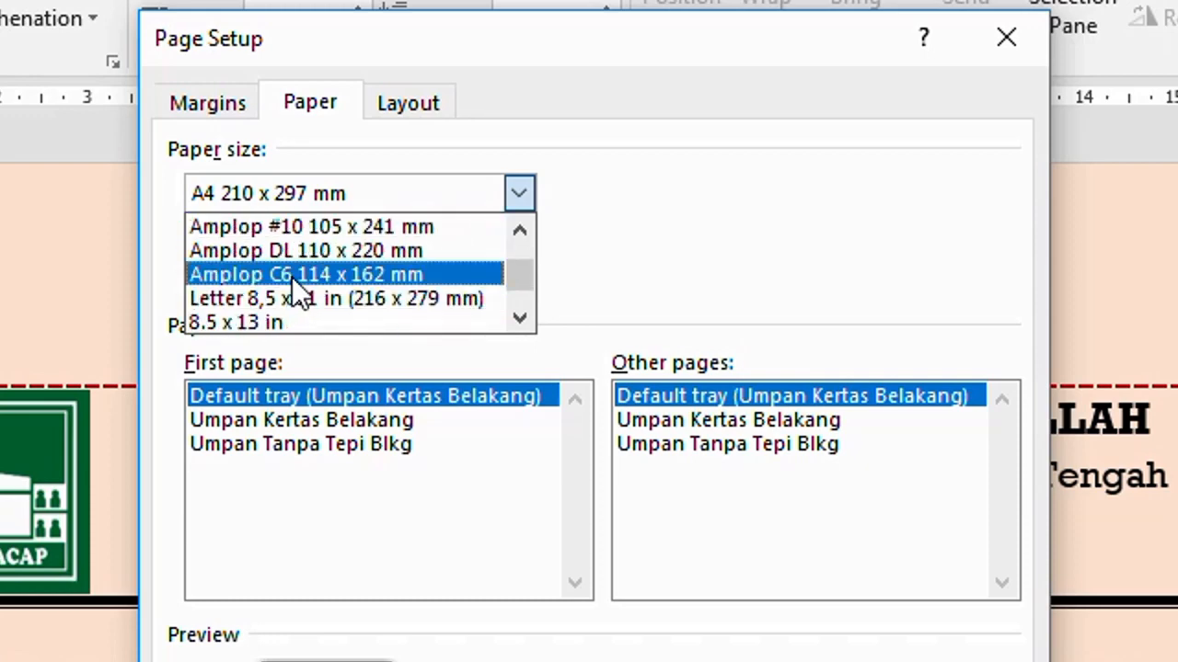
scroll(325, 287, "down", 1)
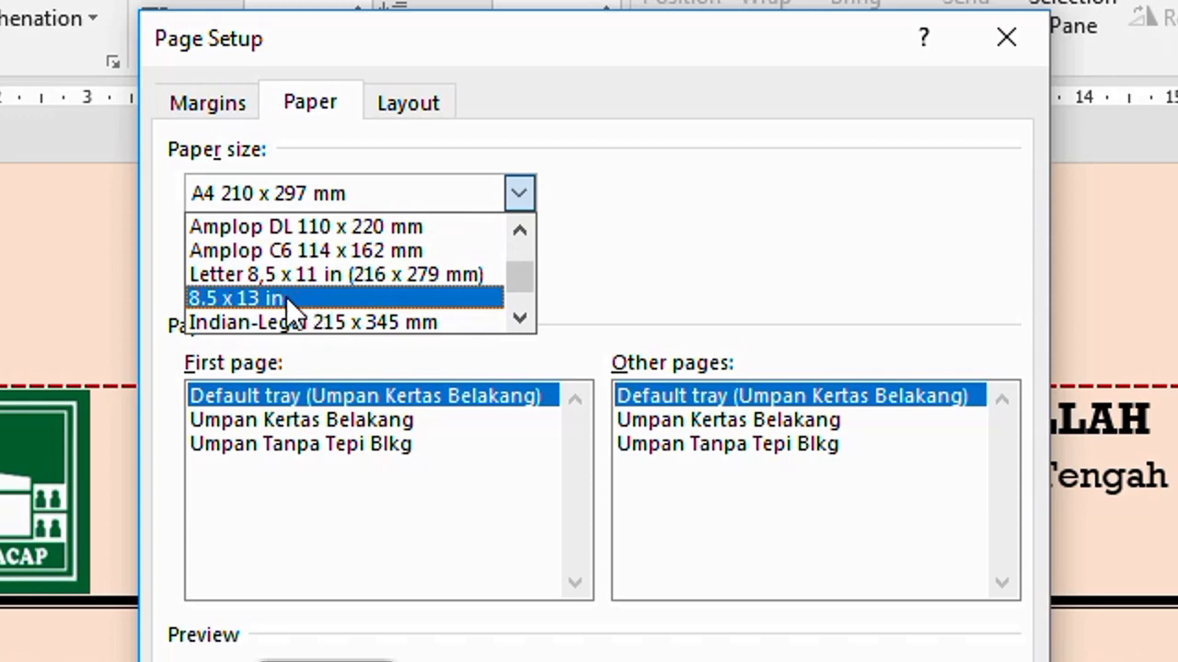
left_click(286, 297)
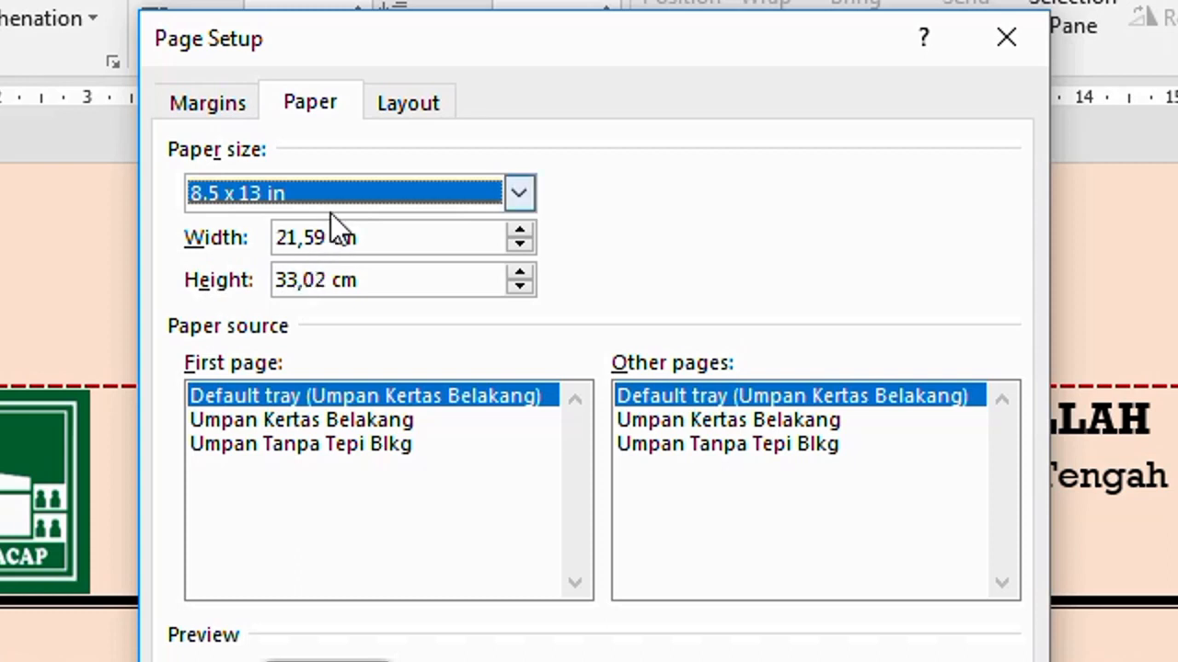
Step: Pick Legal 8,5 x 14 in, then settle on A4 210 x 297 mm (21 x 29,7 cm)
left_click(519, 193)
scroll(359, 245, "up", 5)
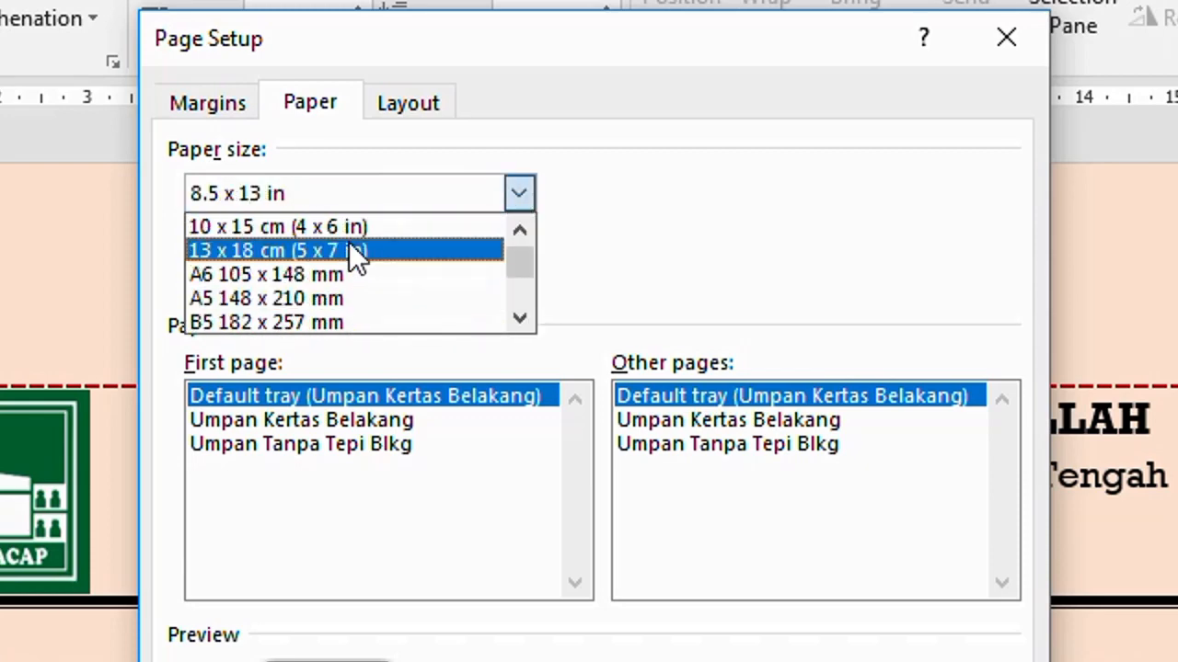
scroll(241, 251, "down", 6)
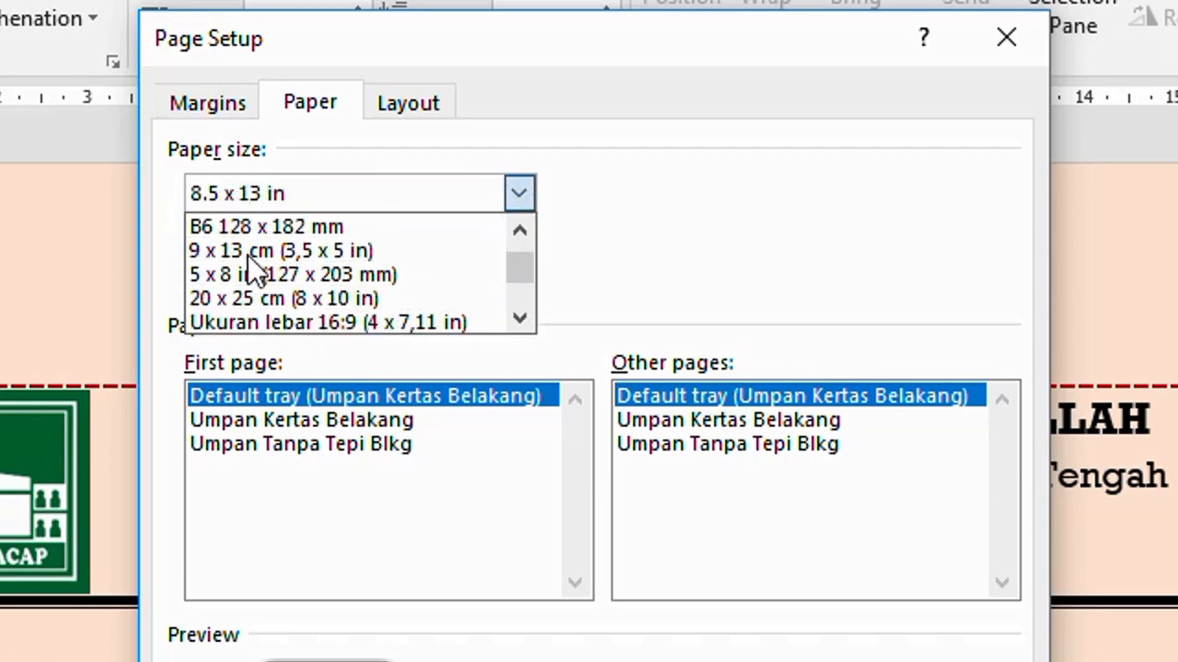
scroll(265, 274, "down", 5)
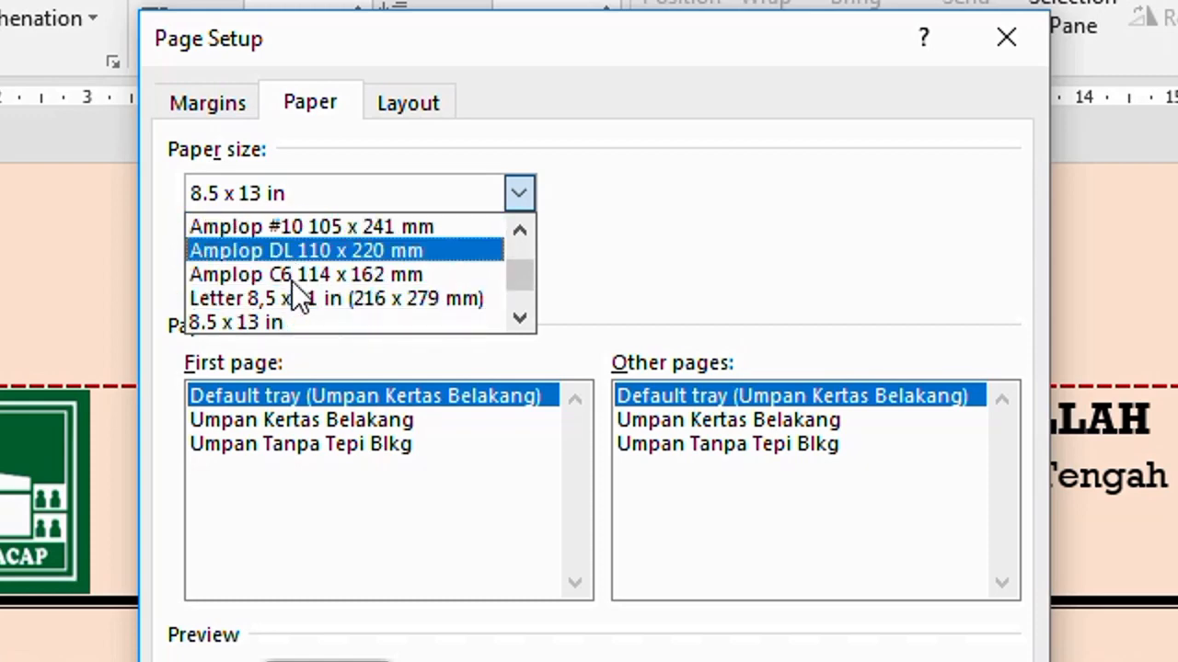
scroll(299, 302, "down", 1)
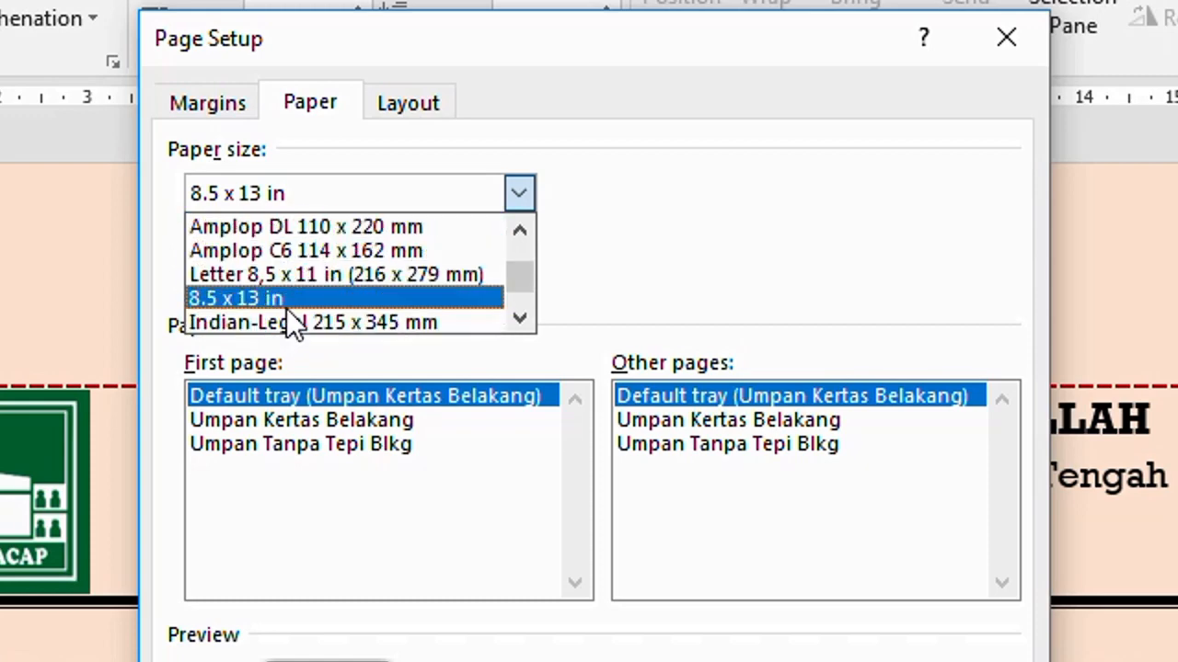
scroll(293, 300, "down", 2)
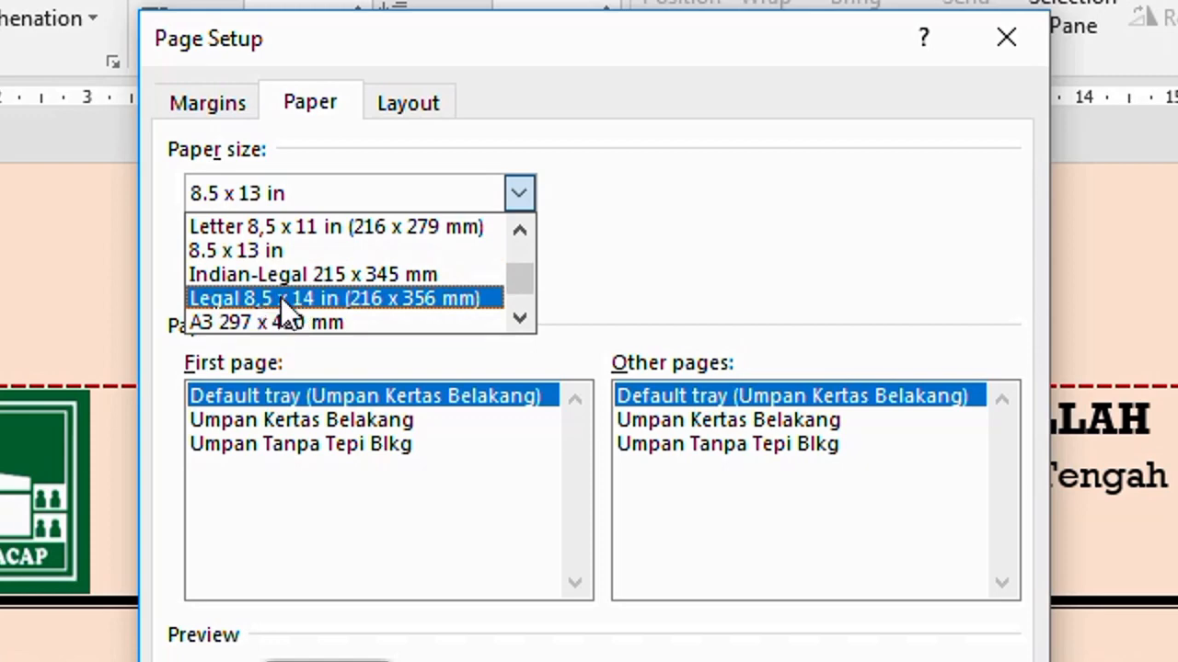
left_click(281, 297)
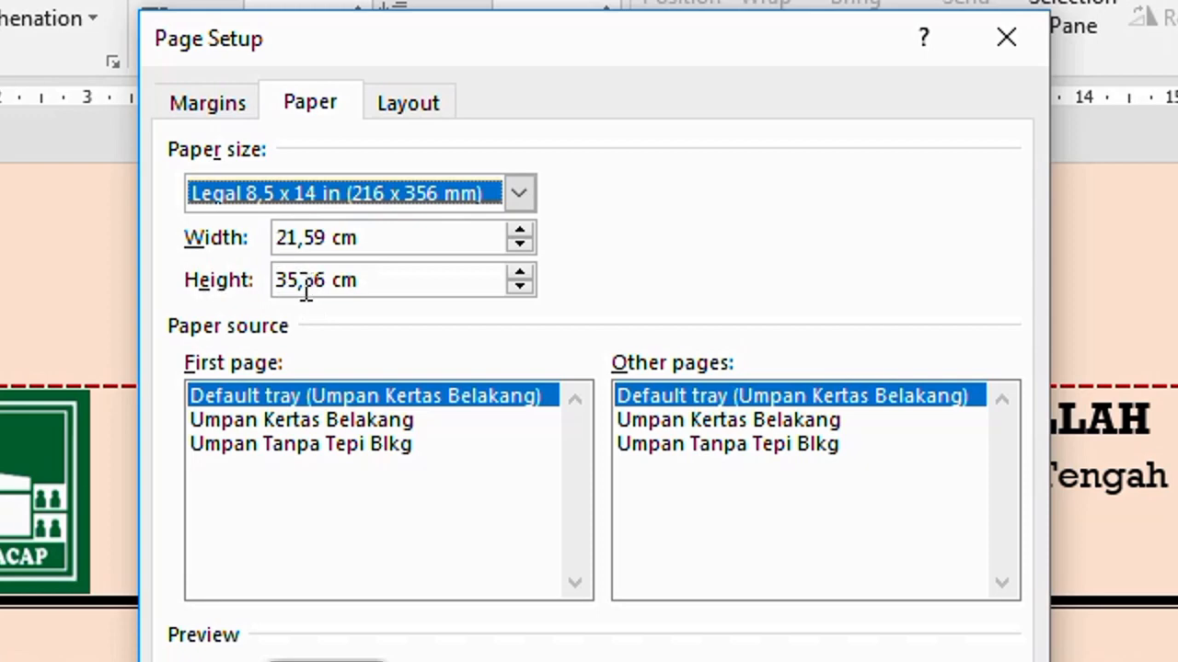
left_click(520, 193)
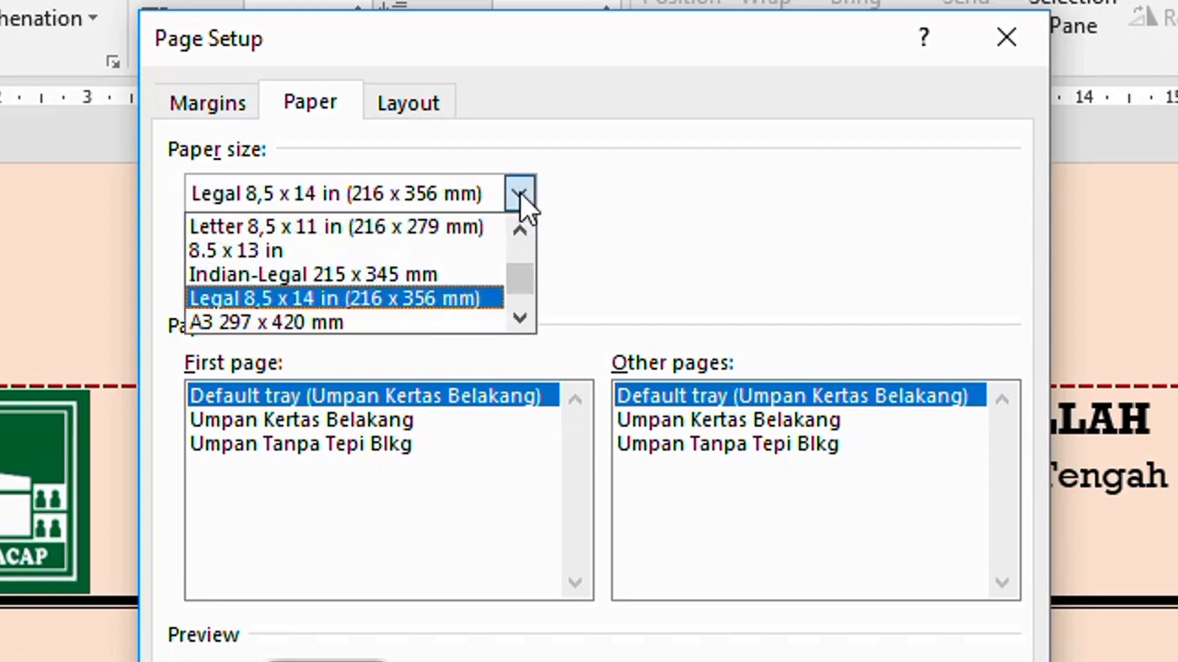
left_click(520, 192)
left_click(520, 192)
scroll(424, 253, "down", 3)
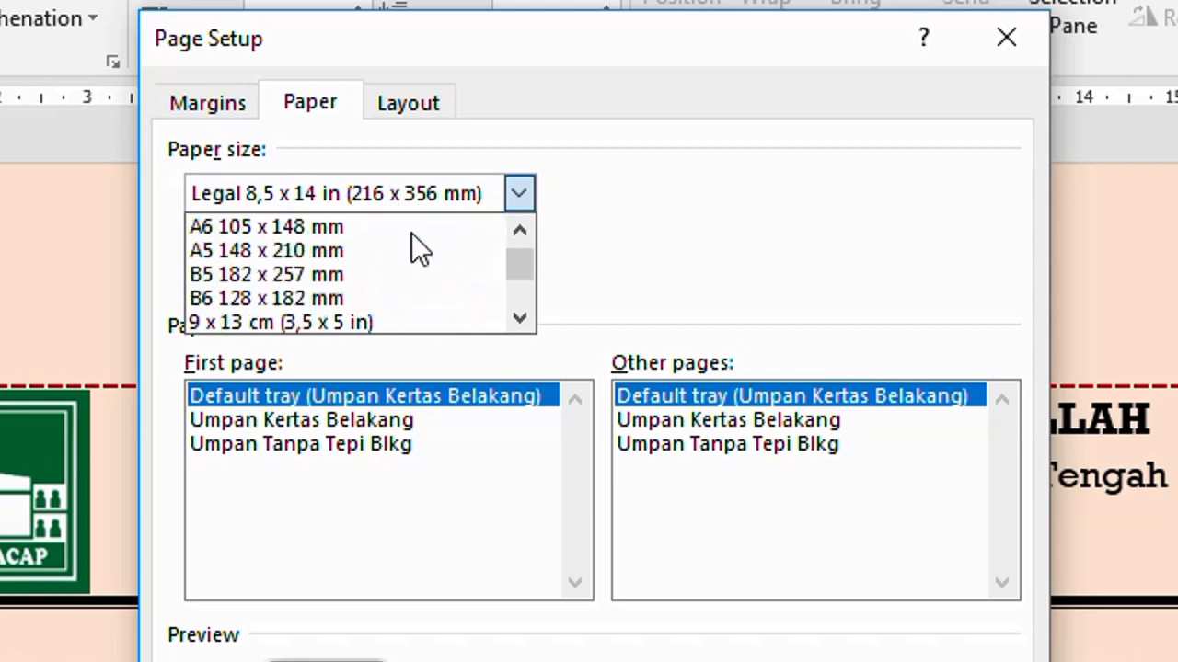
scroll(358, 235, "up", 1)
left_click(288, 231)
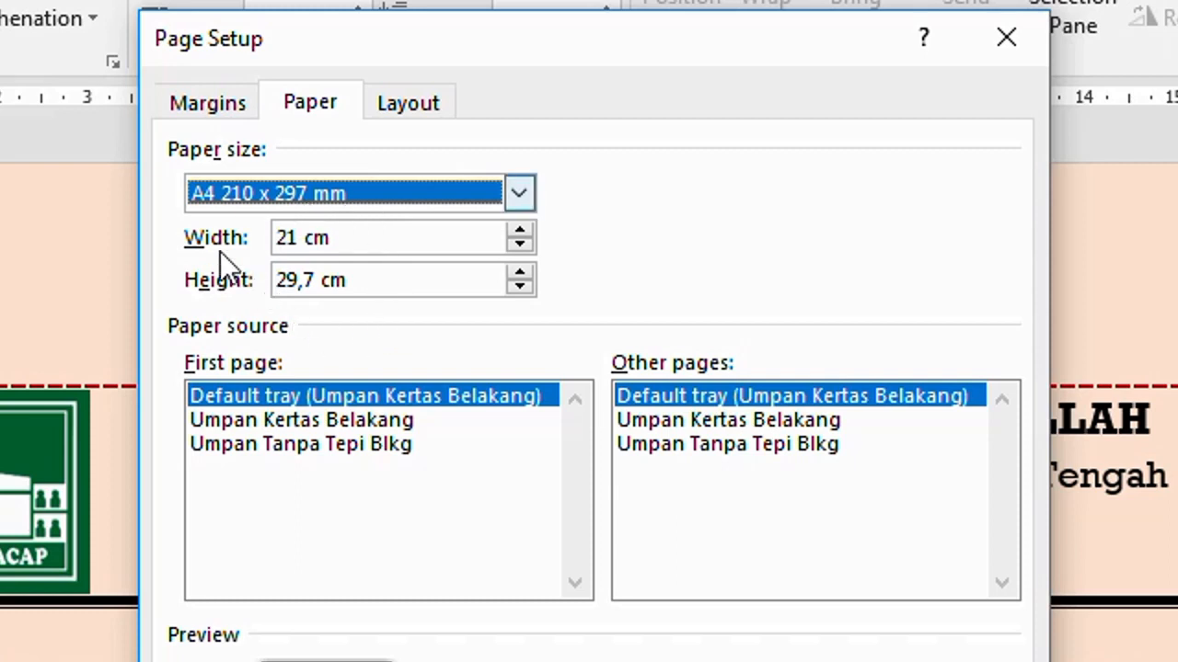
Step: Set the paper width to 21,5 cm and height to 33 cm, then apply with OK
left_click(293, 237)
key("Right")
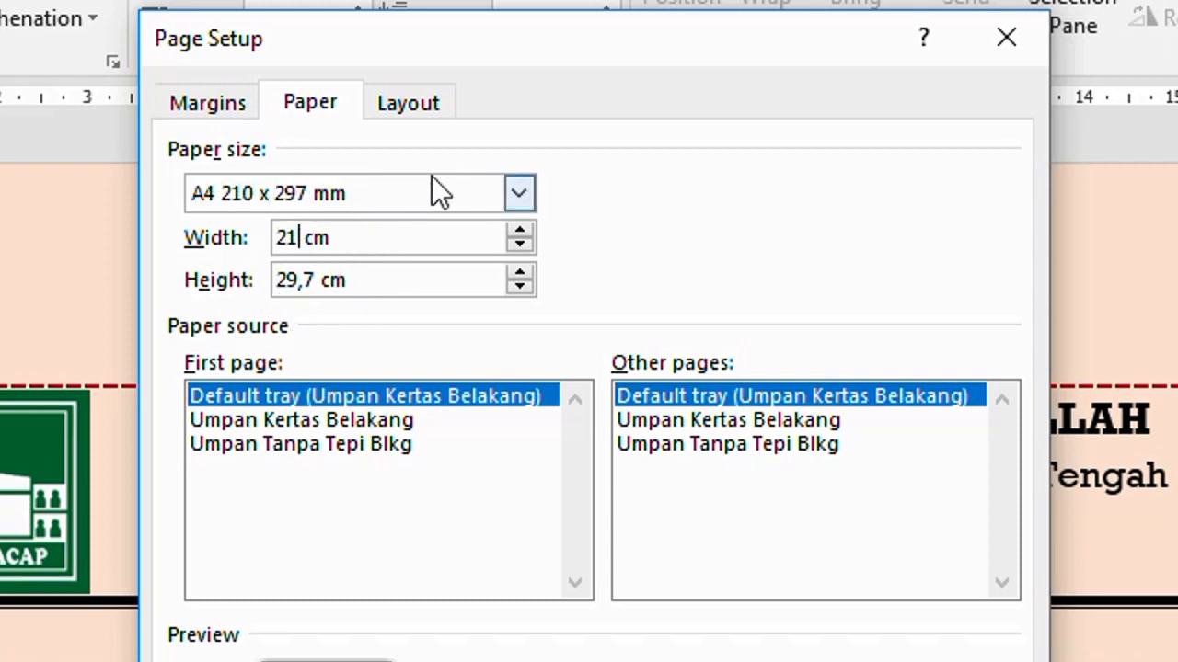
type(",5")
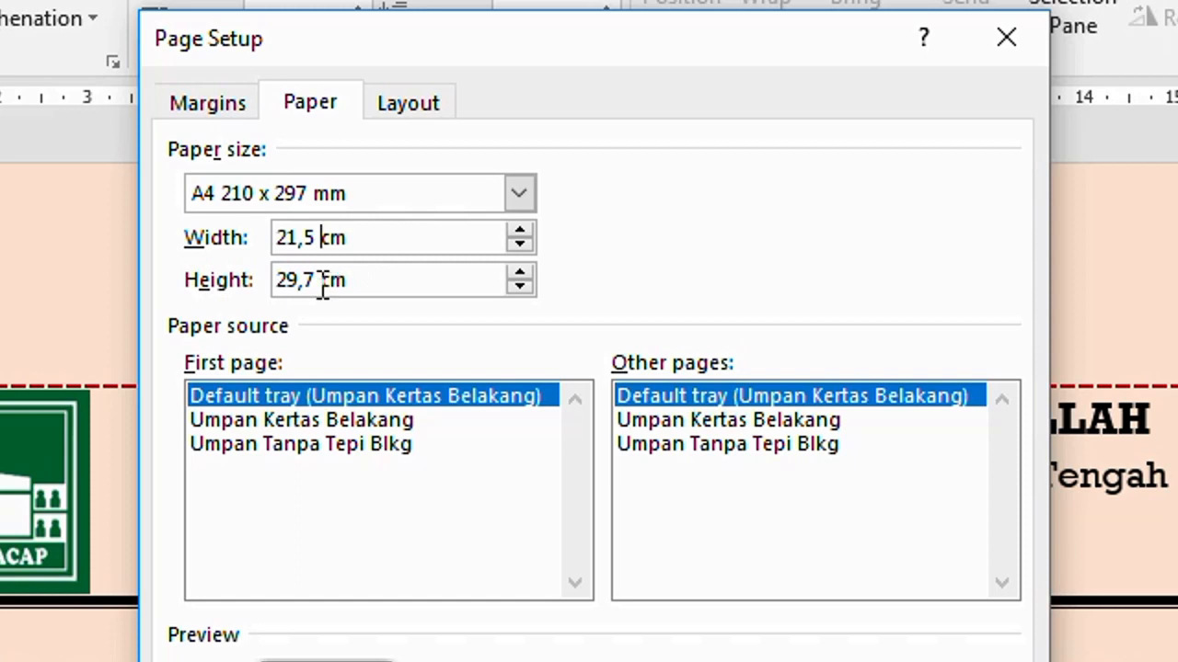
left_click_drag(302, 278, 263, 289)
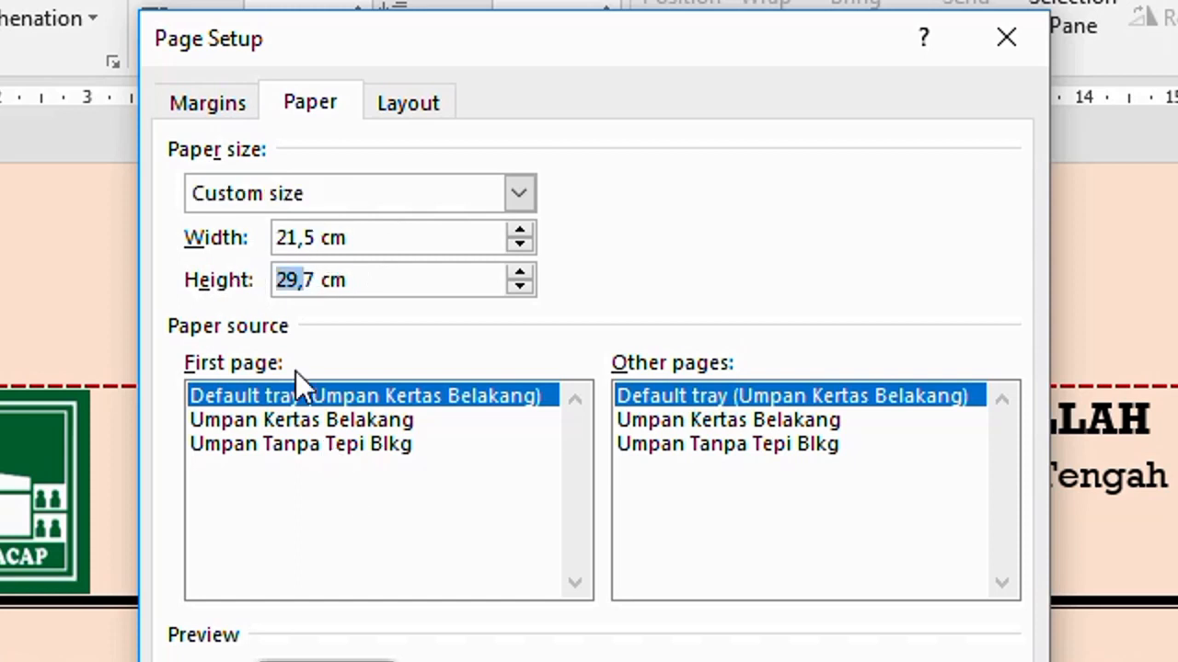
key("Left")
key("shift+Right")
key("shift+Right")
key("shift+Right")
key("shift+Right")
type("33")
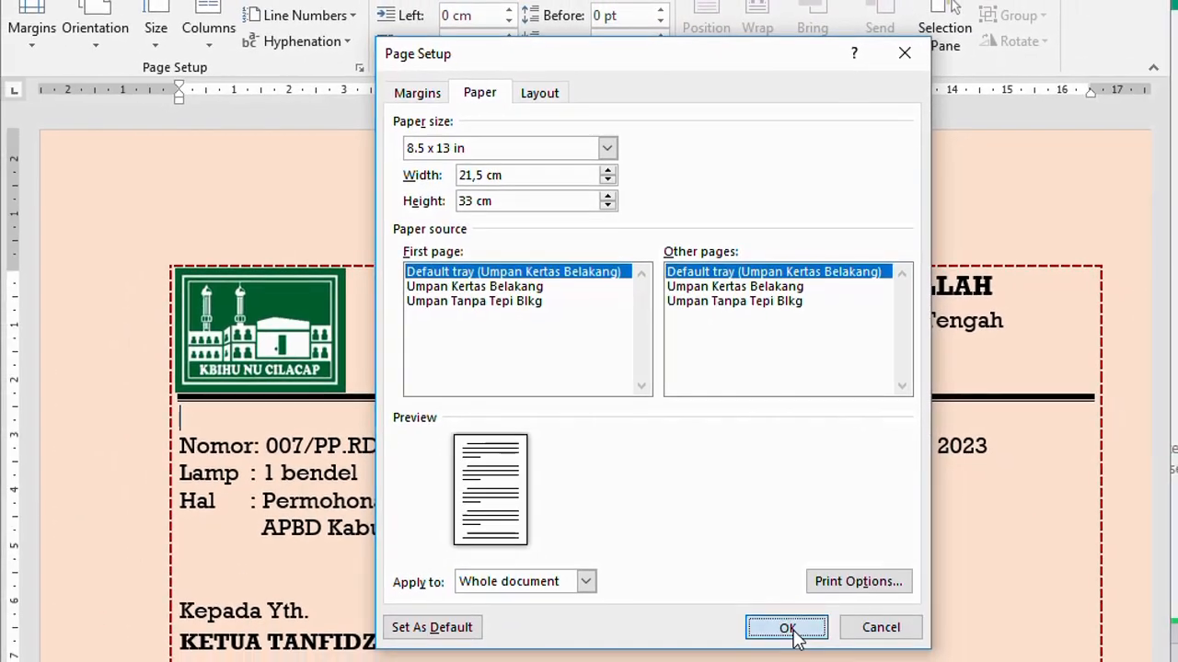
left_click(783, 631)
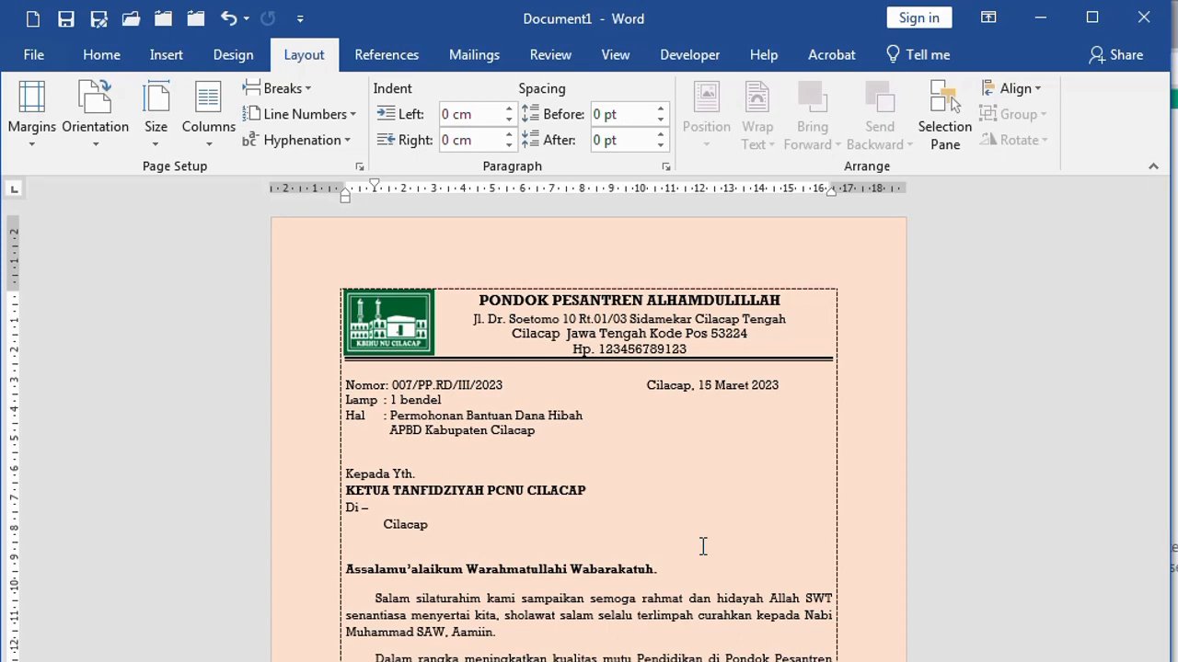
scroll(703, 547, "down", 8)
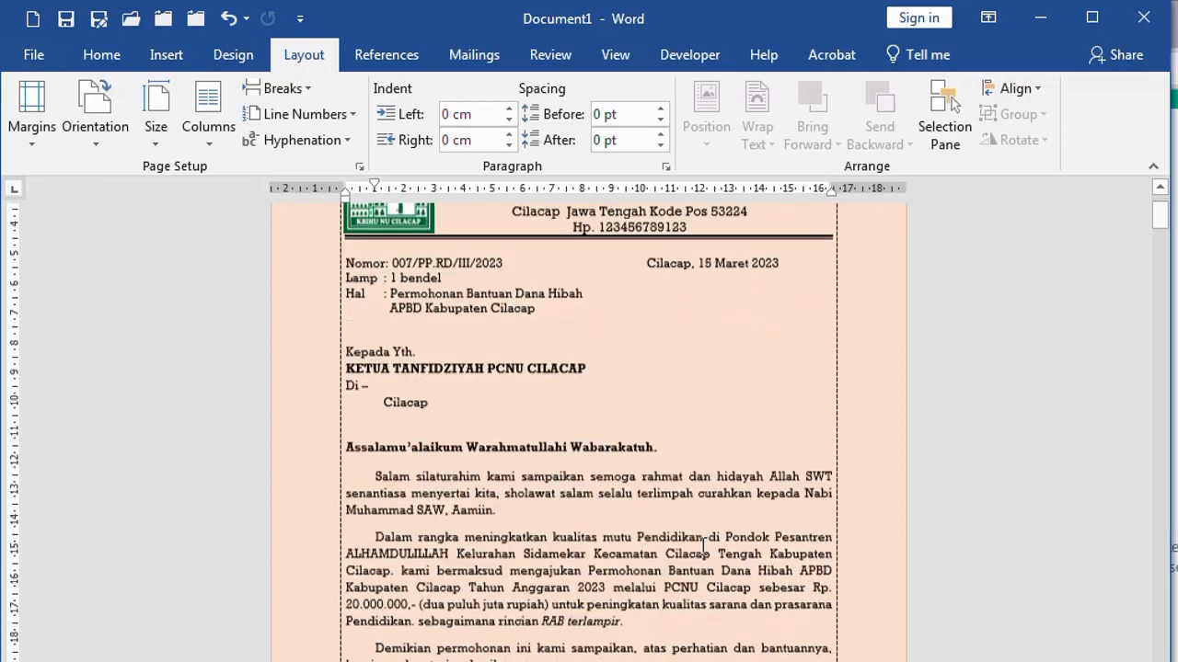
left_click(534, 289)
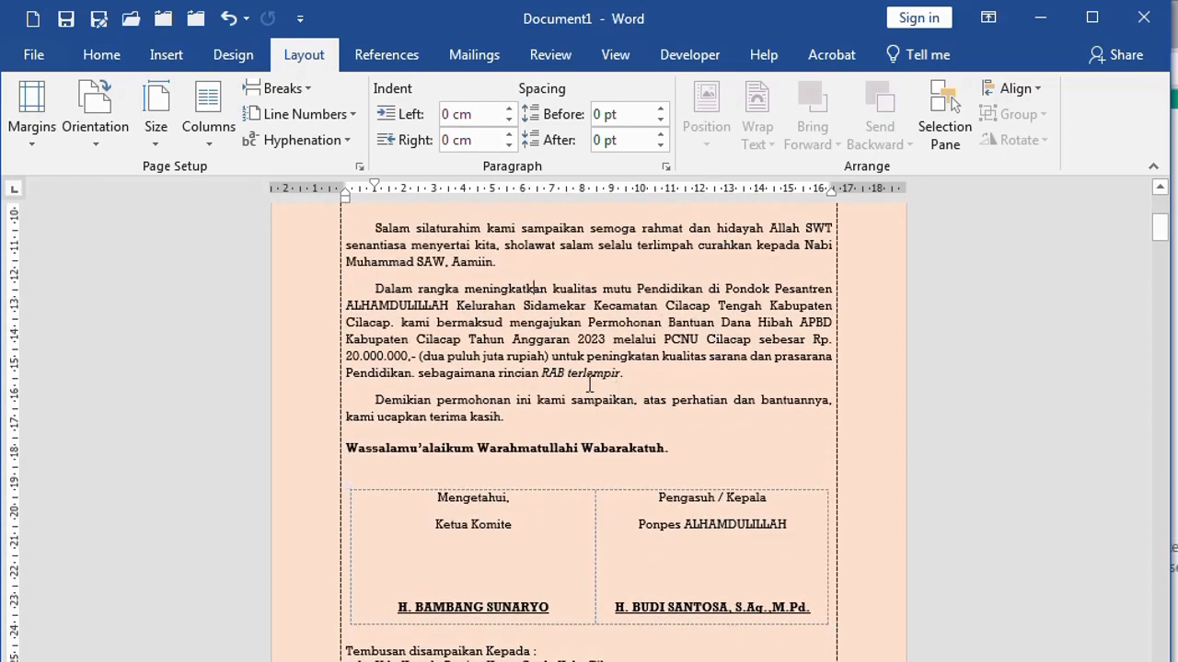
scroll(558, 370, "down", 5)
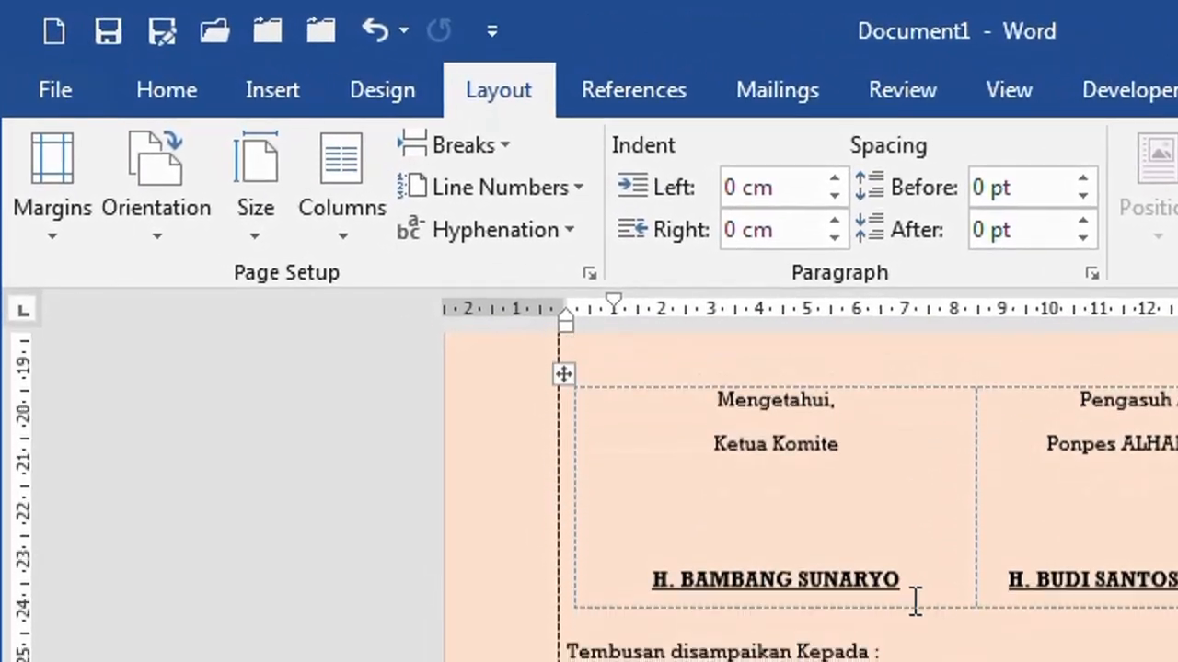
Step: Insert Plain Number 2 page numbers from Insert > Page Number > Bottom of Page
left_click(273, 84)
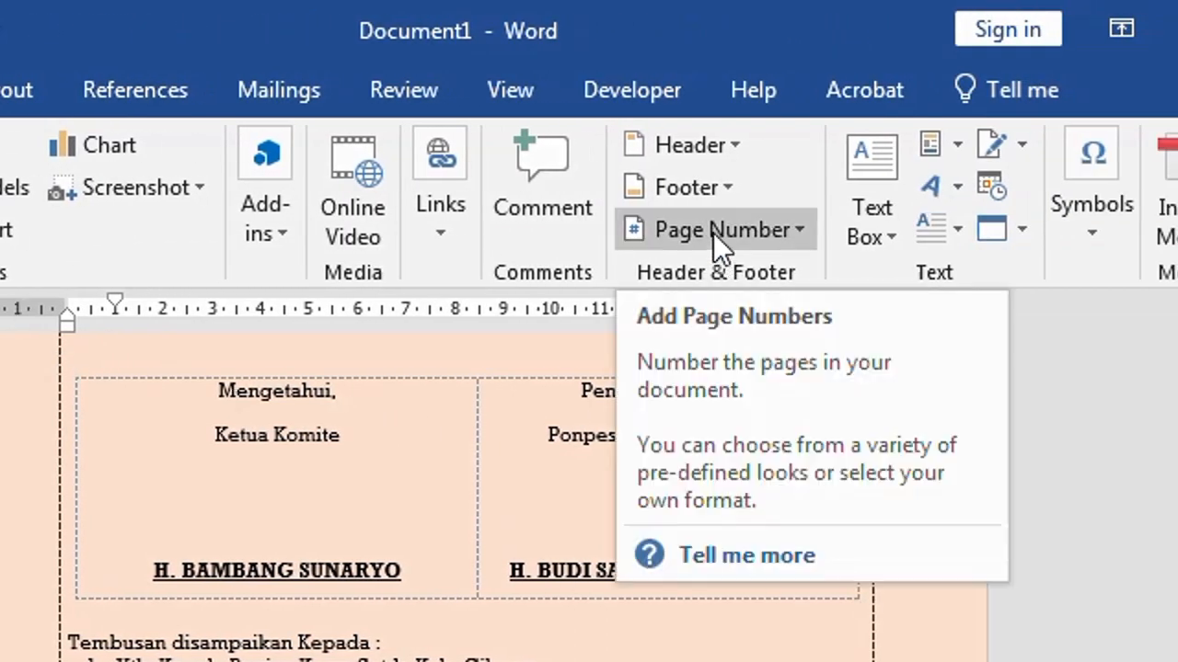
left_click(713, 230)
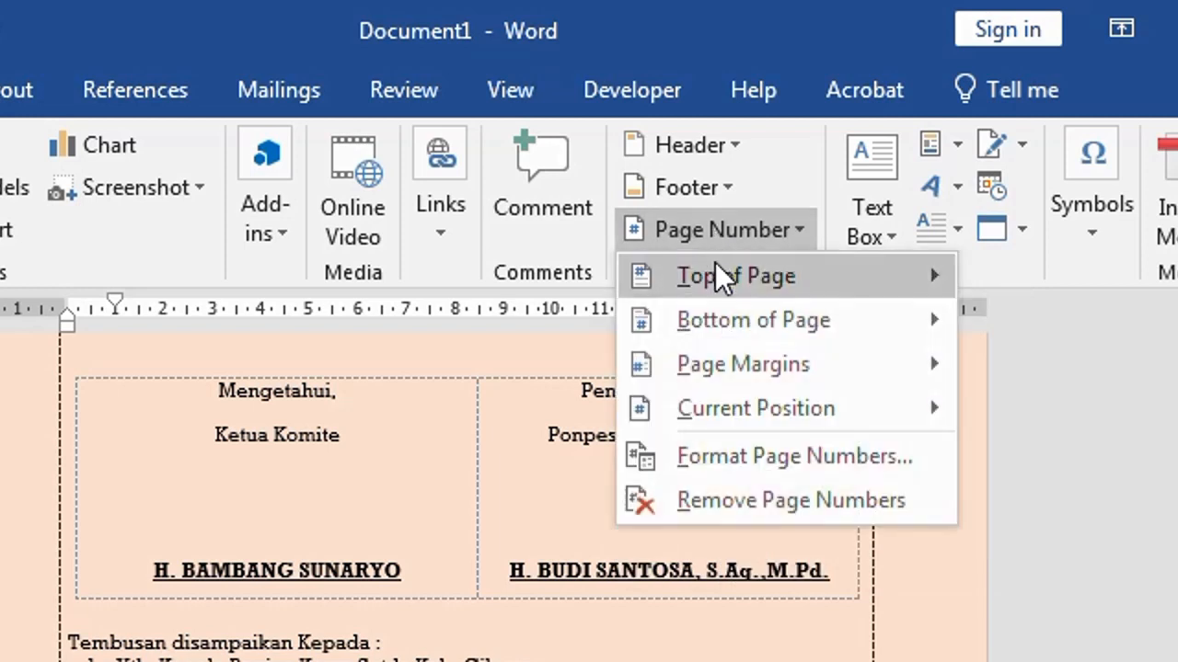
left_click(717, 268)
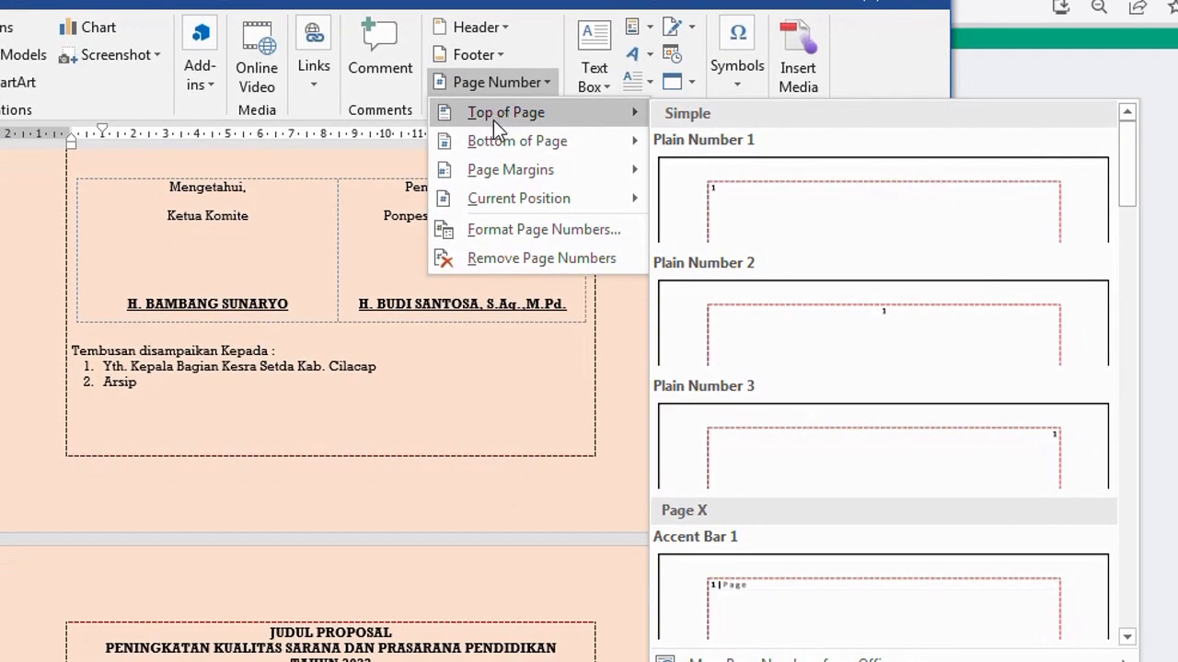
mouse_move(489, 138)
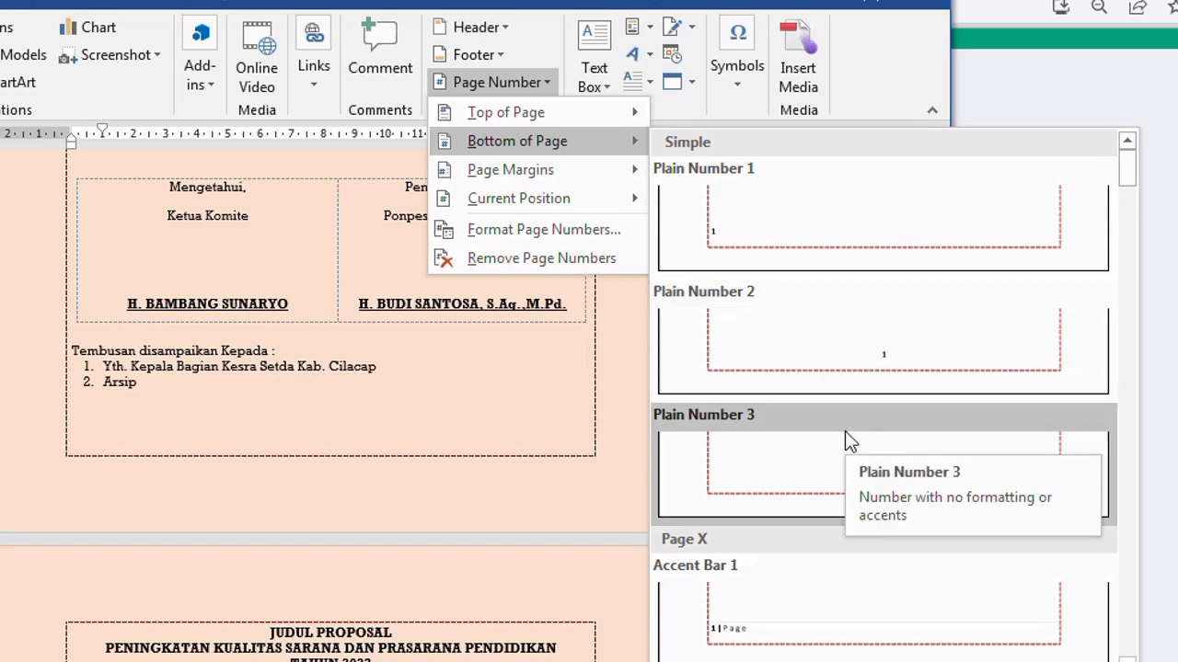
left_click(840, 340)
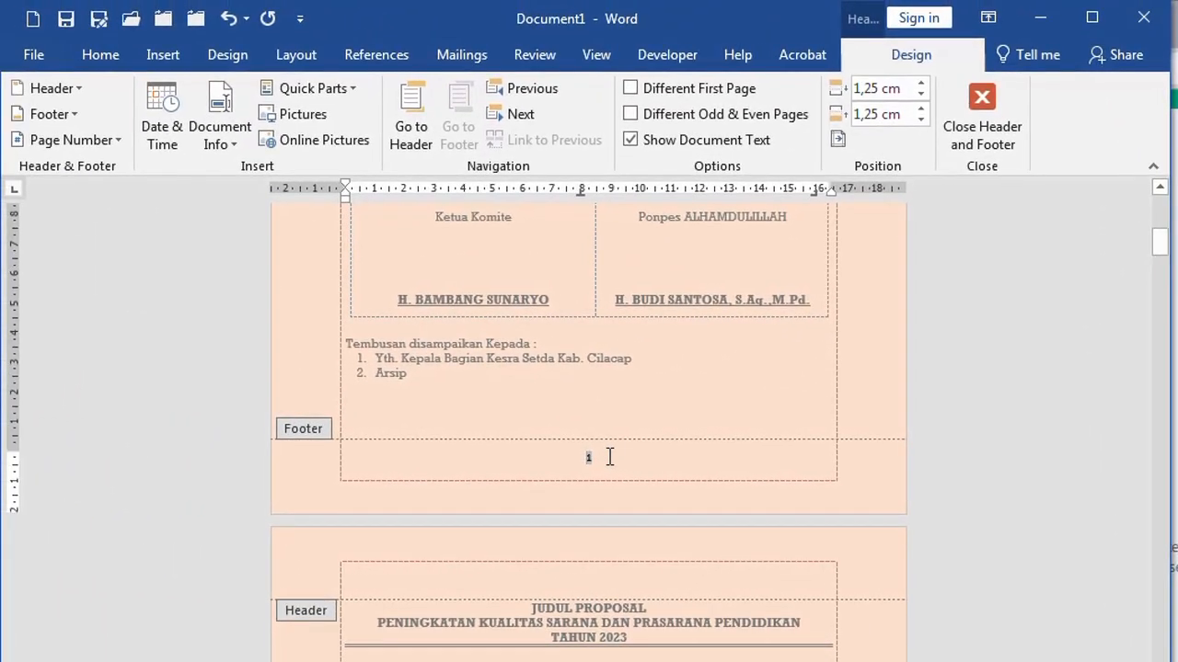
Step: Remove the dashed page border by setting the Page Border to None
left_click(305, 470)
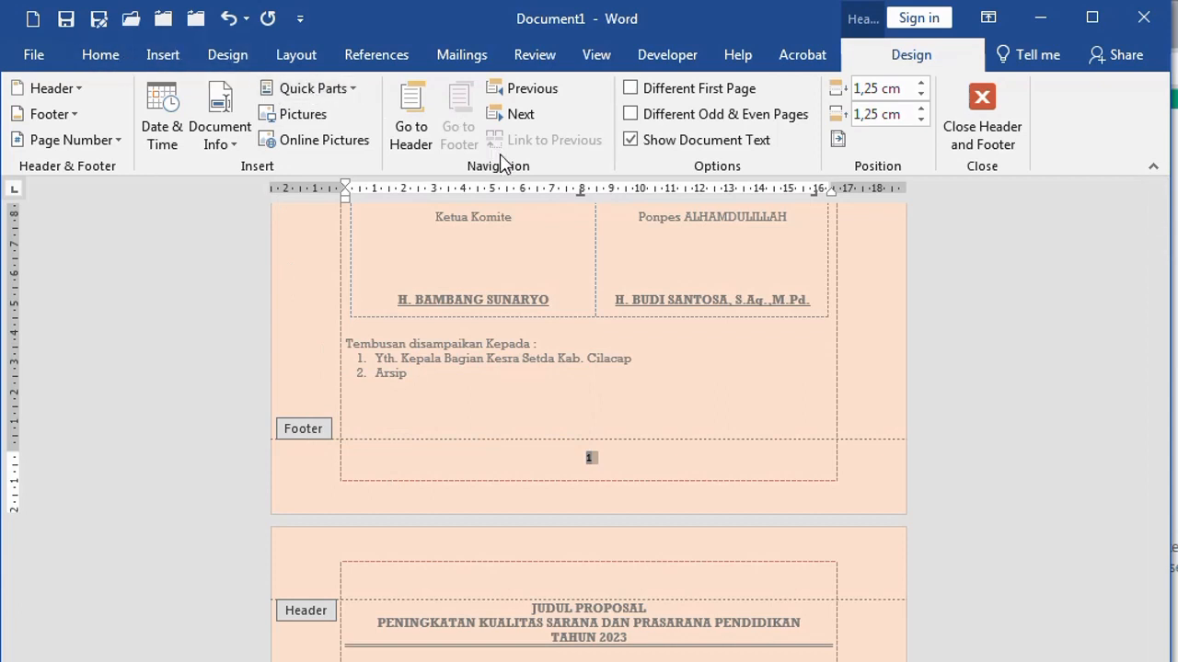
left_click(110, 63)
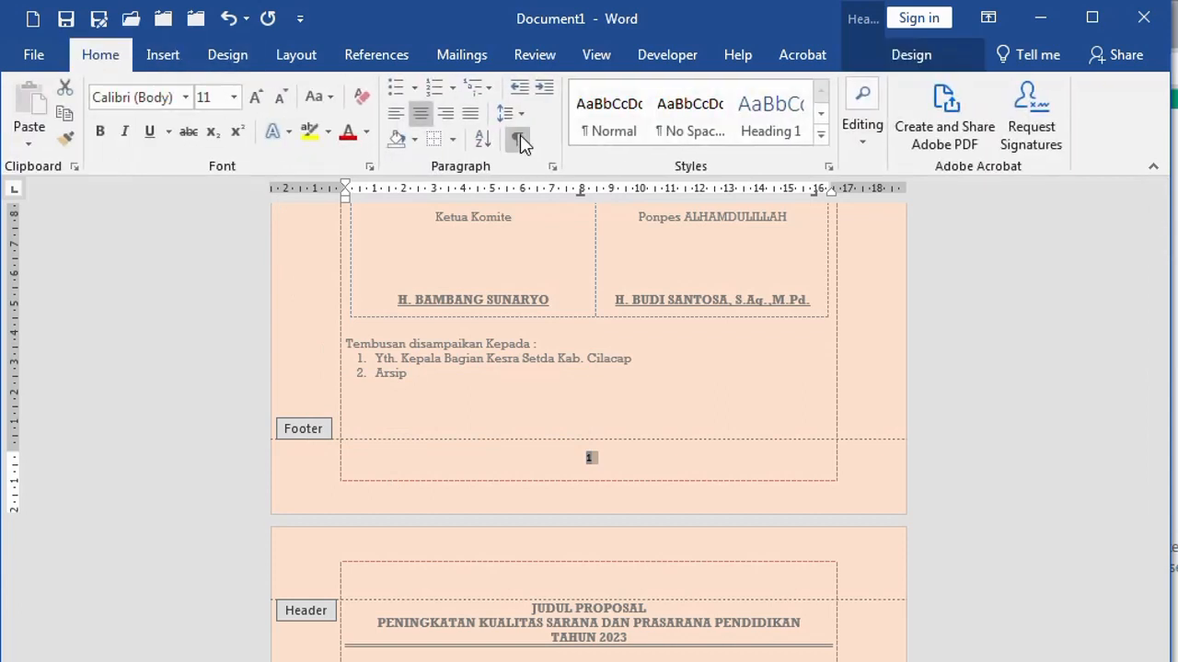
left_click(452, 139)
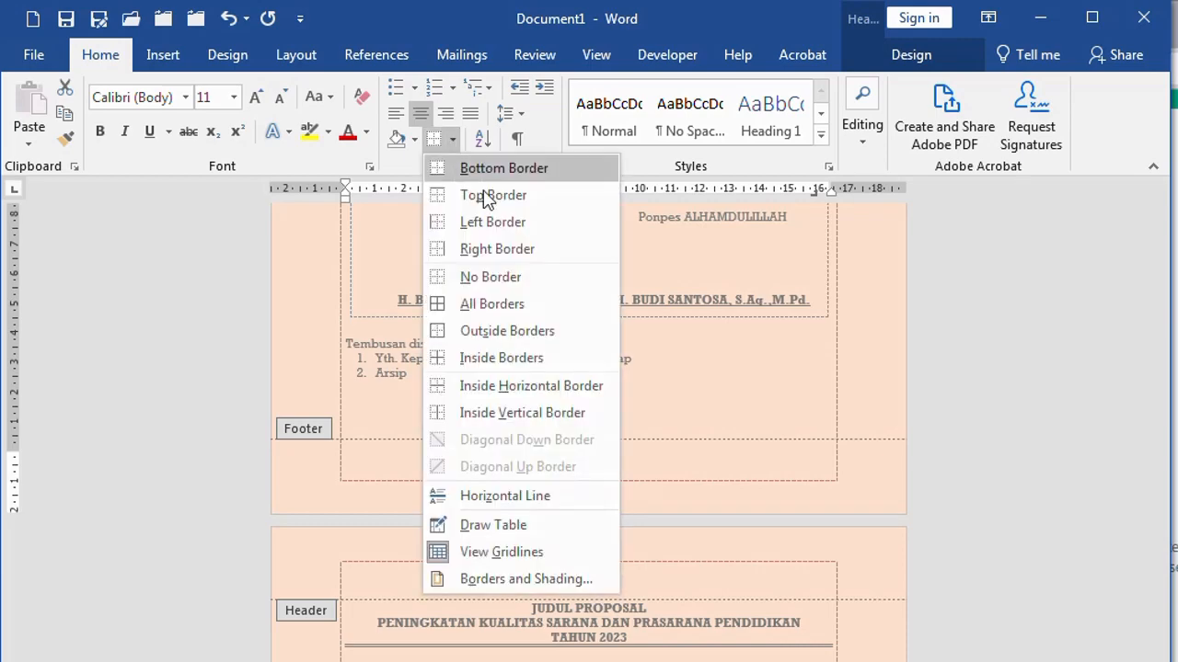
left_click(504, 577)
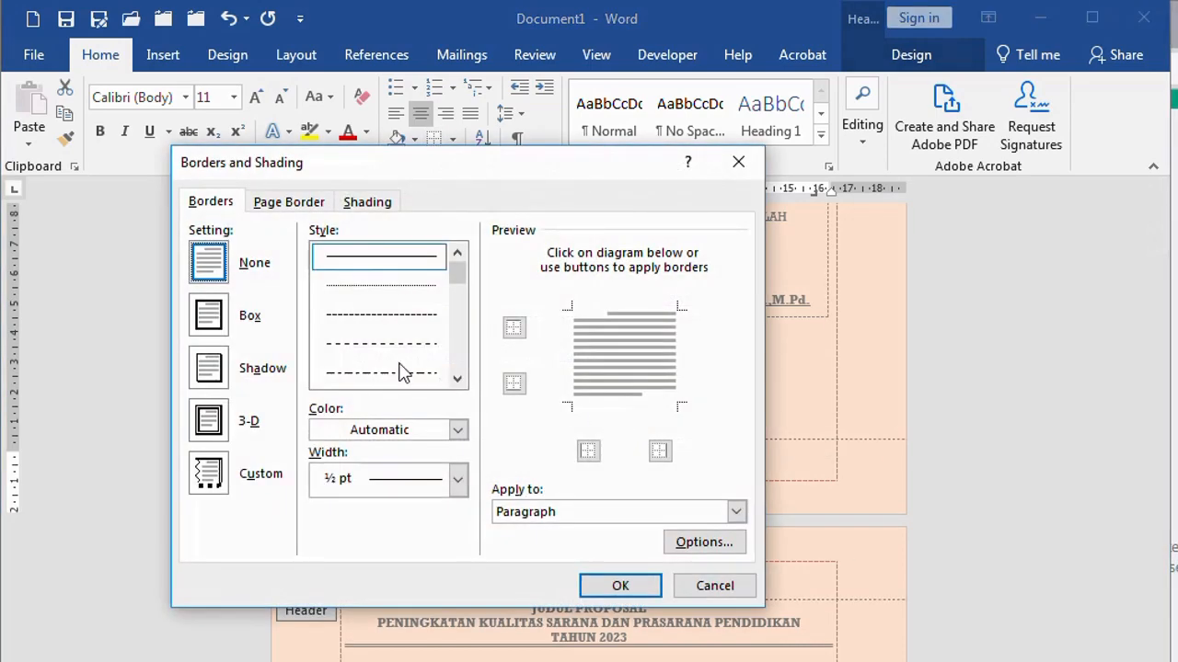
left_click(288, 201)
left_click(226, 267)
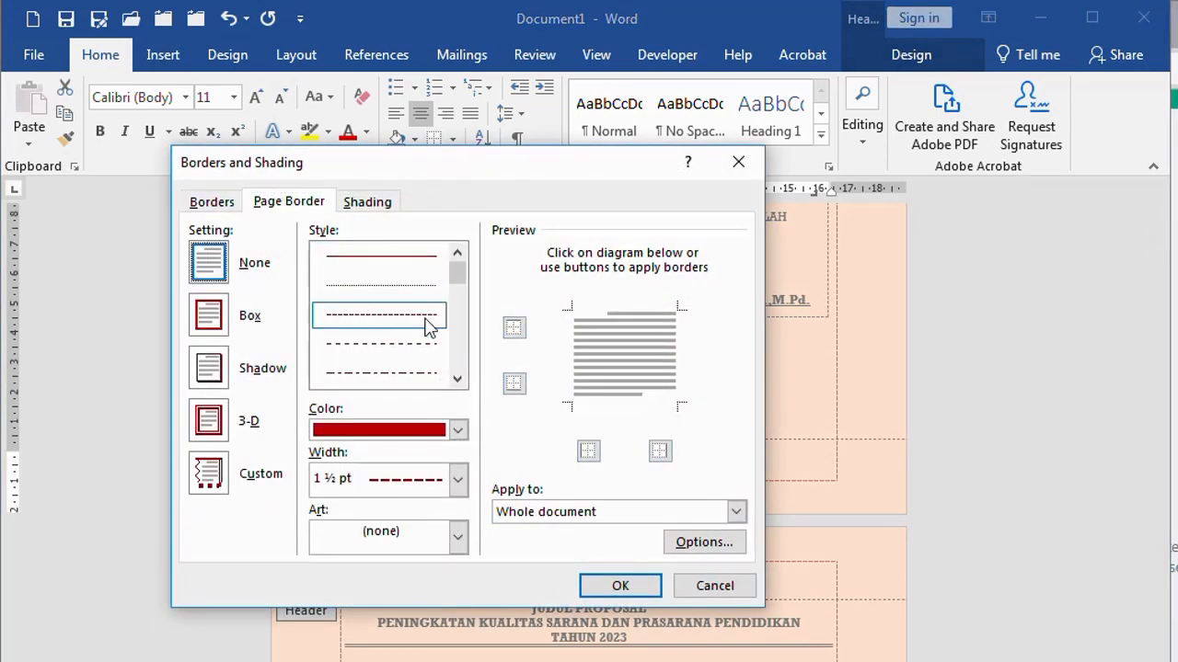
left_click(625, 578)
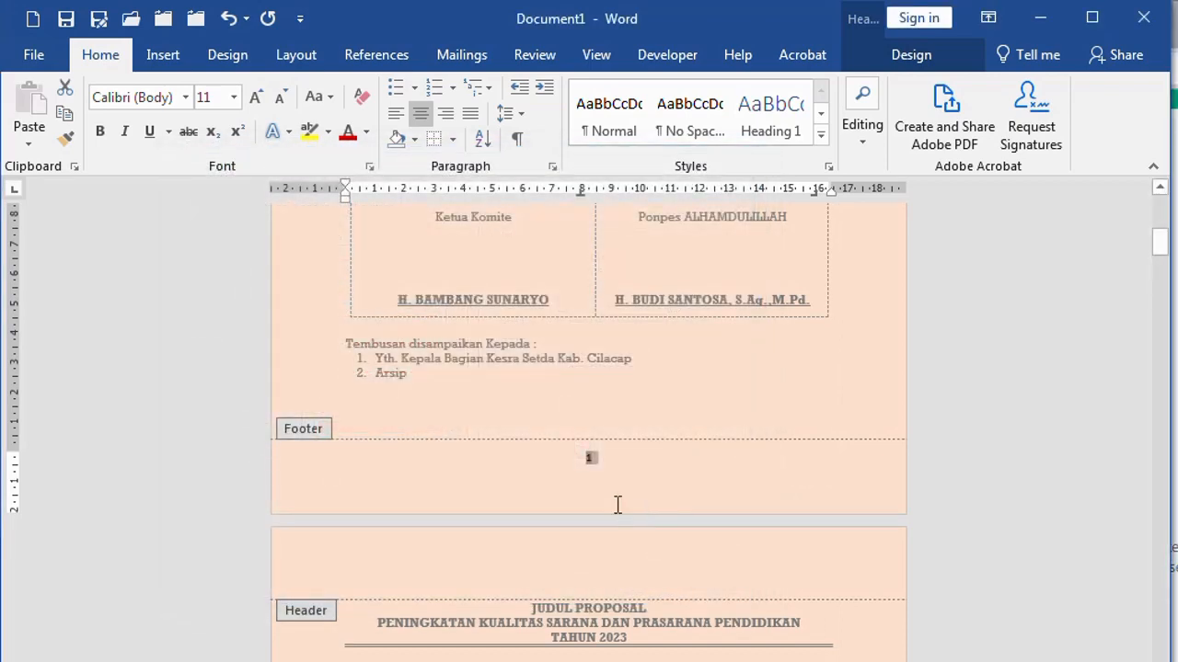
Step: Delete the empty footer line below the page number
left_click(627, 455)
scroll(863, 488, "up", 7, "ctrl")
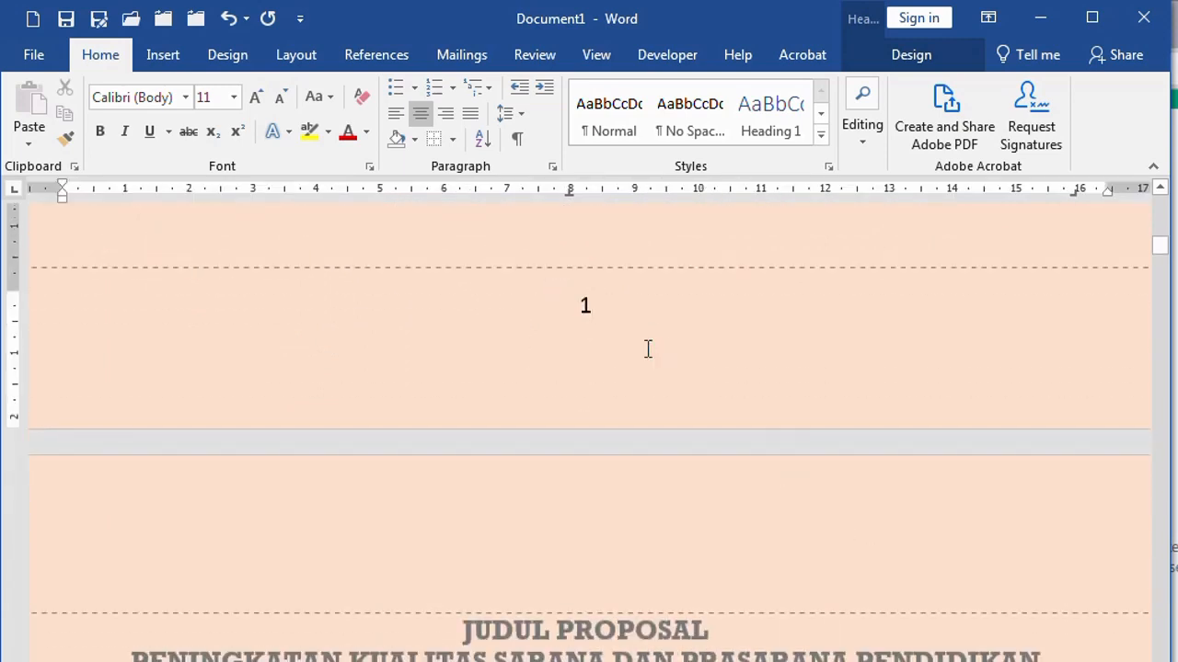
left_click(597, 338)
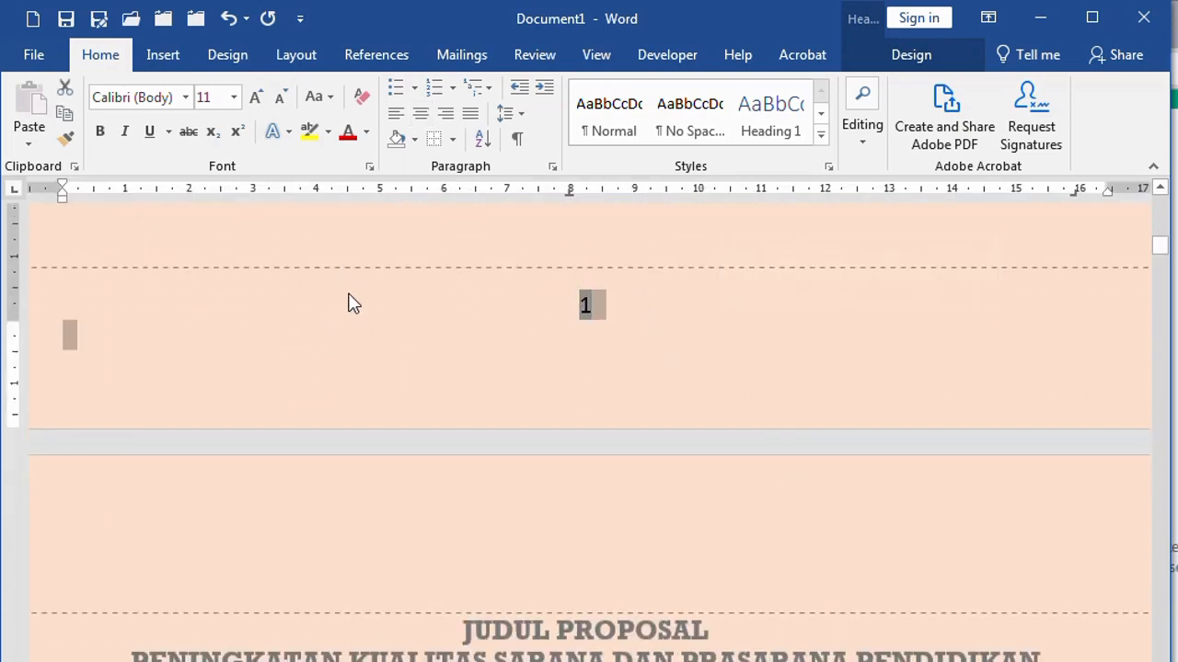
key("BackSpace")
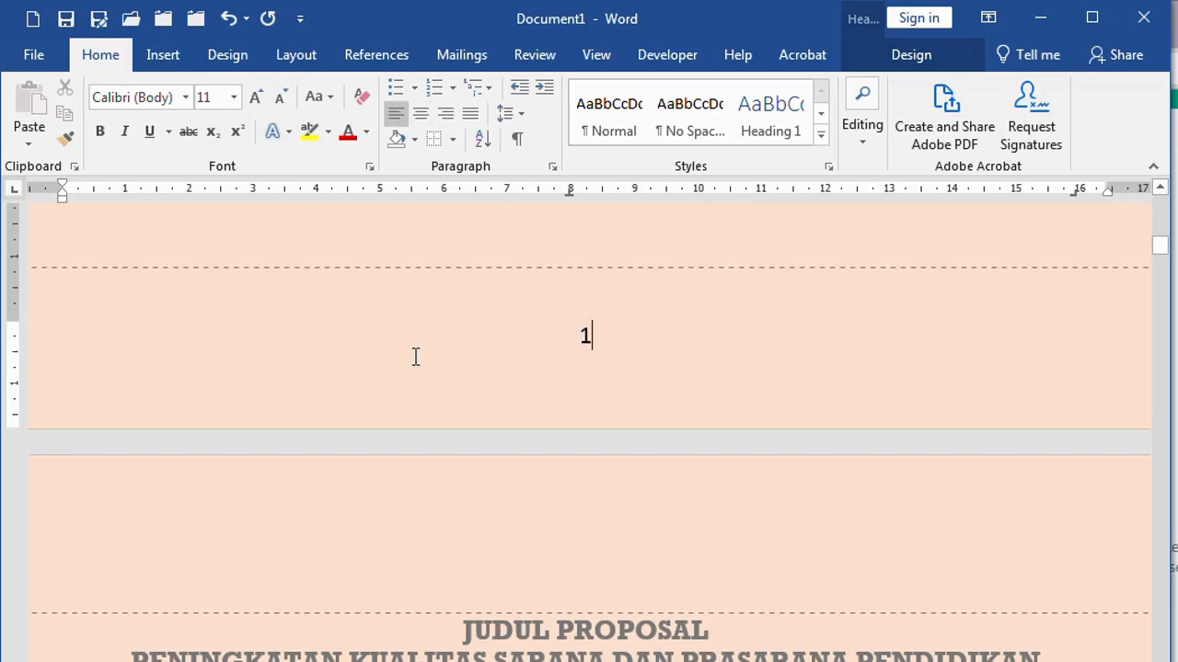
Step: Make the footer page number red at 36 pt
left_click(347, 131)
left_click(234, 96)
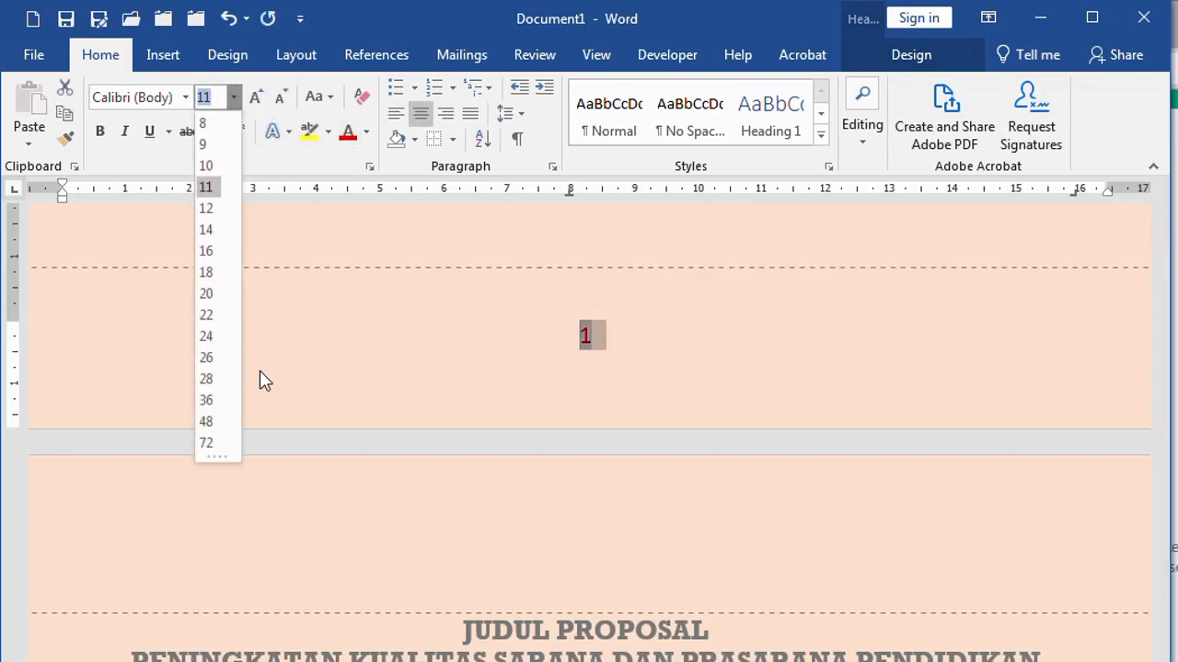
left_click(219, 400)
left_click(713, 304)
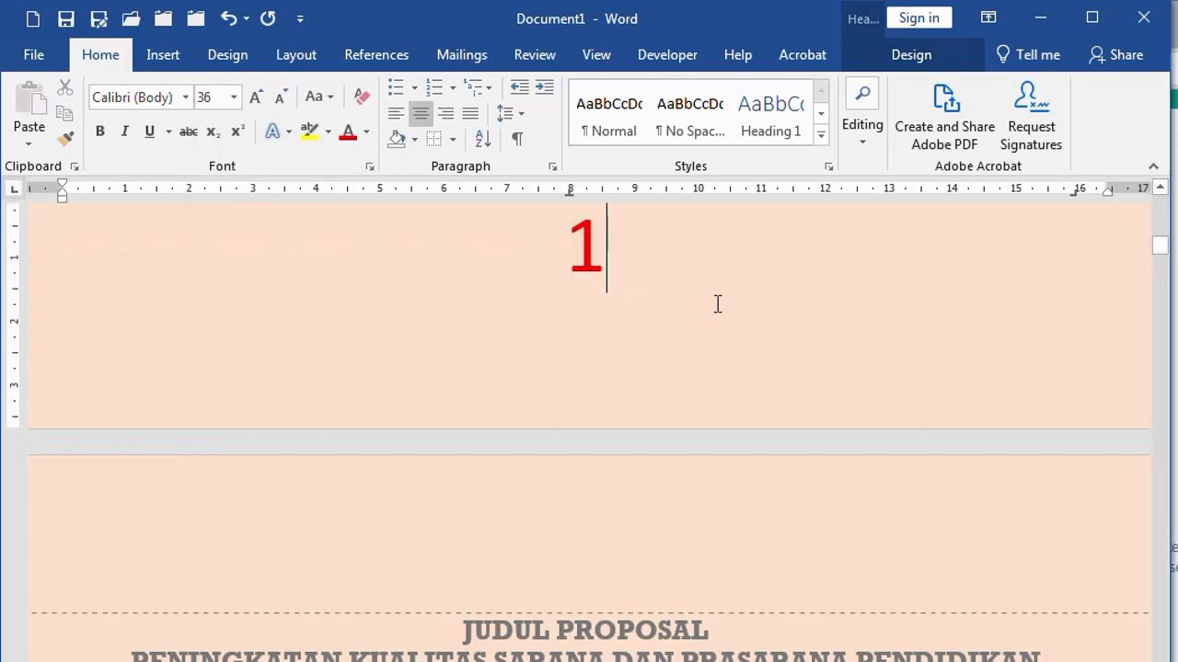
scroll(740, 307, "down", 15)
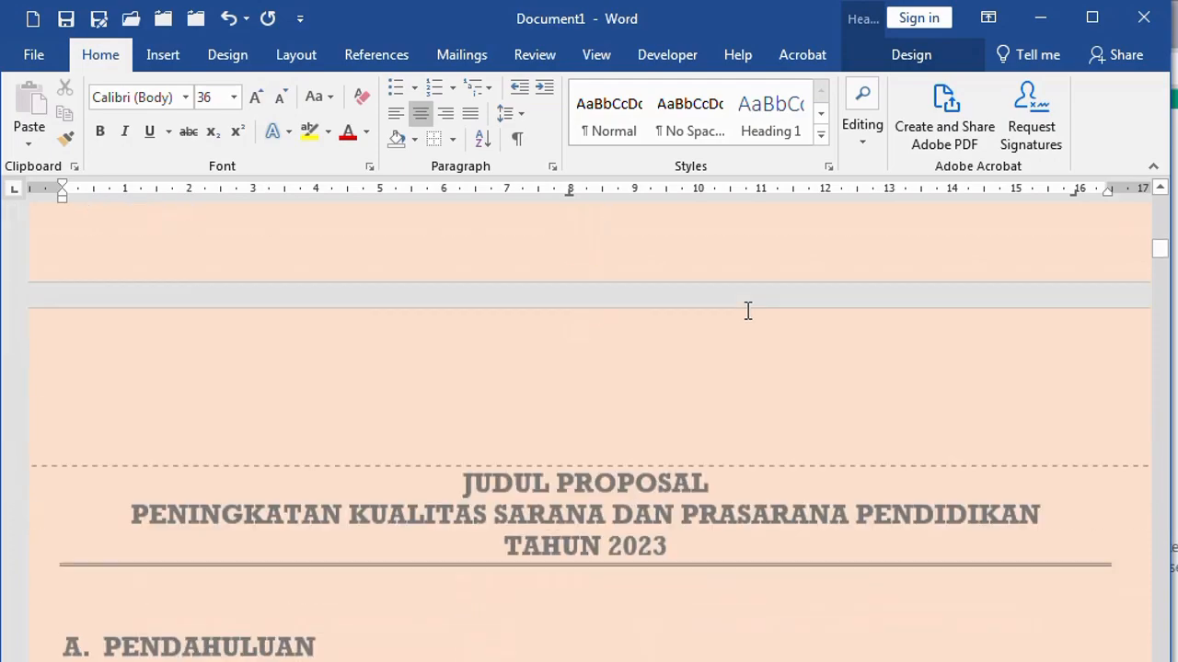
scroll(747, 331, "down", 10)
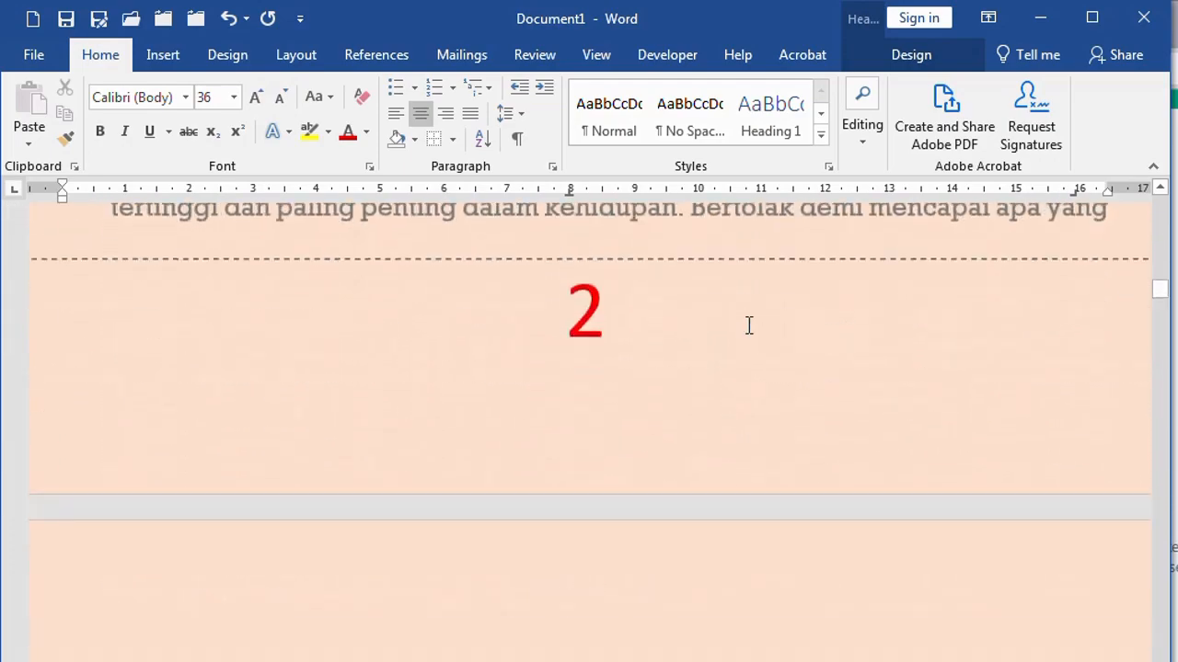
scroll(750, 331, "down", 10)
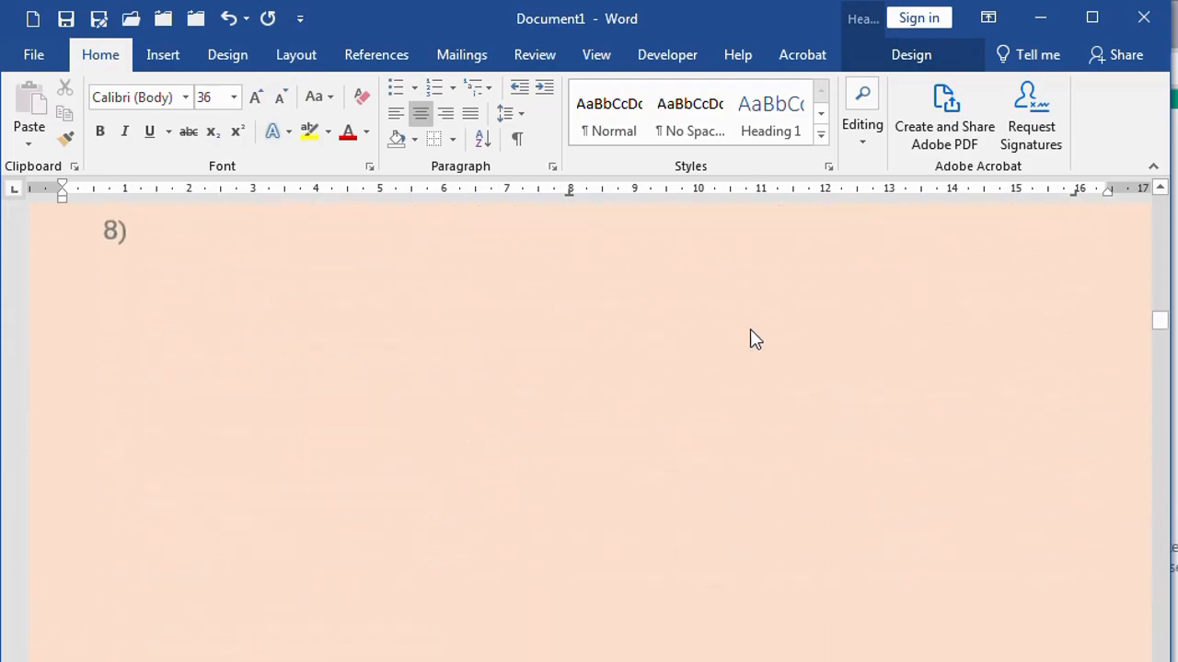
scroll(751, 328, "down", 3)
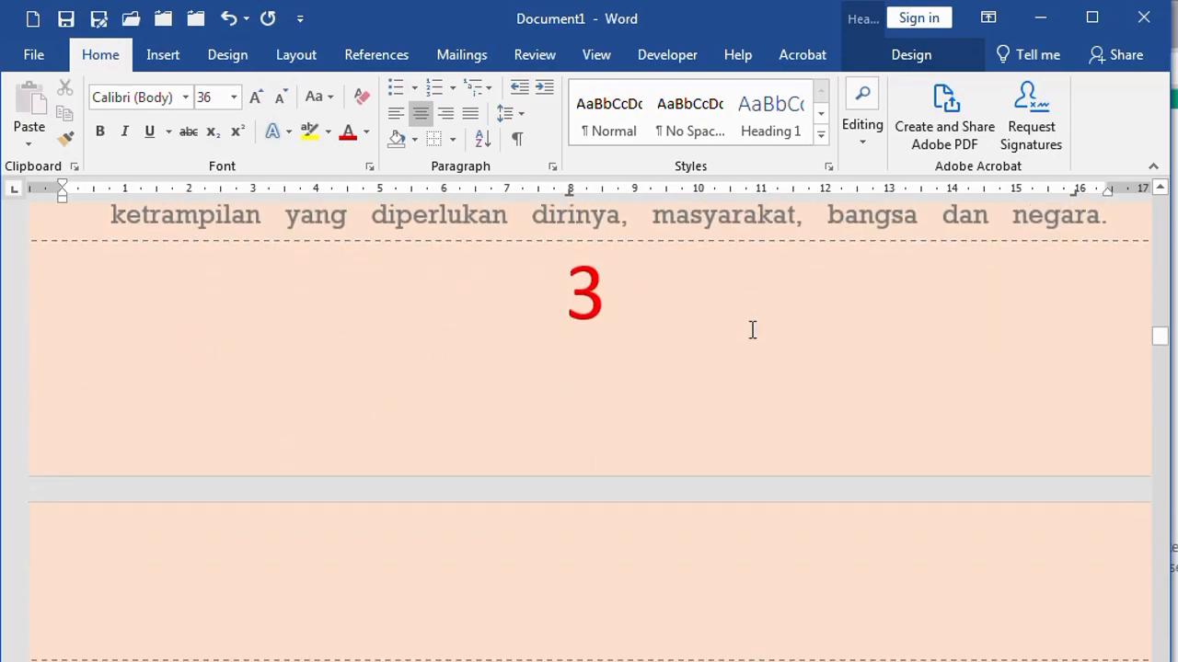
scroll(744, 354, "up", 8)
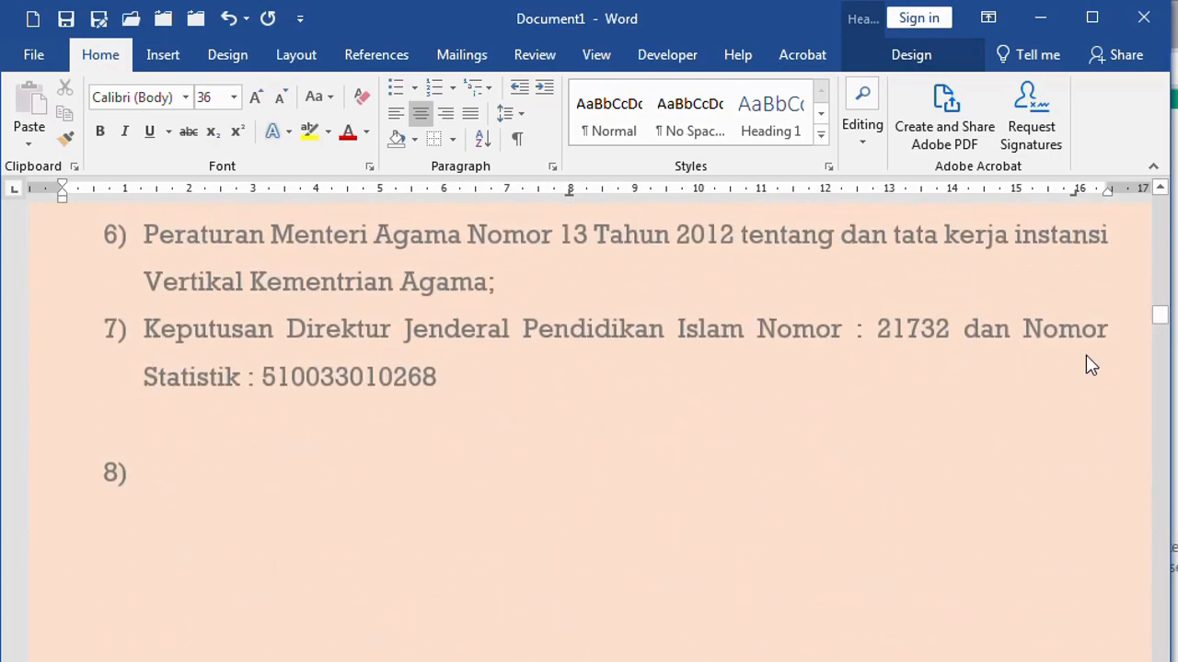
left_click_drag(1157, 318, 1120, 297)
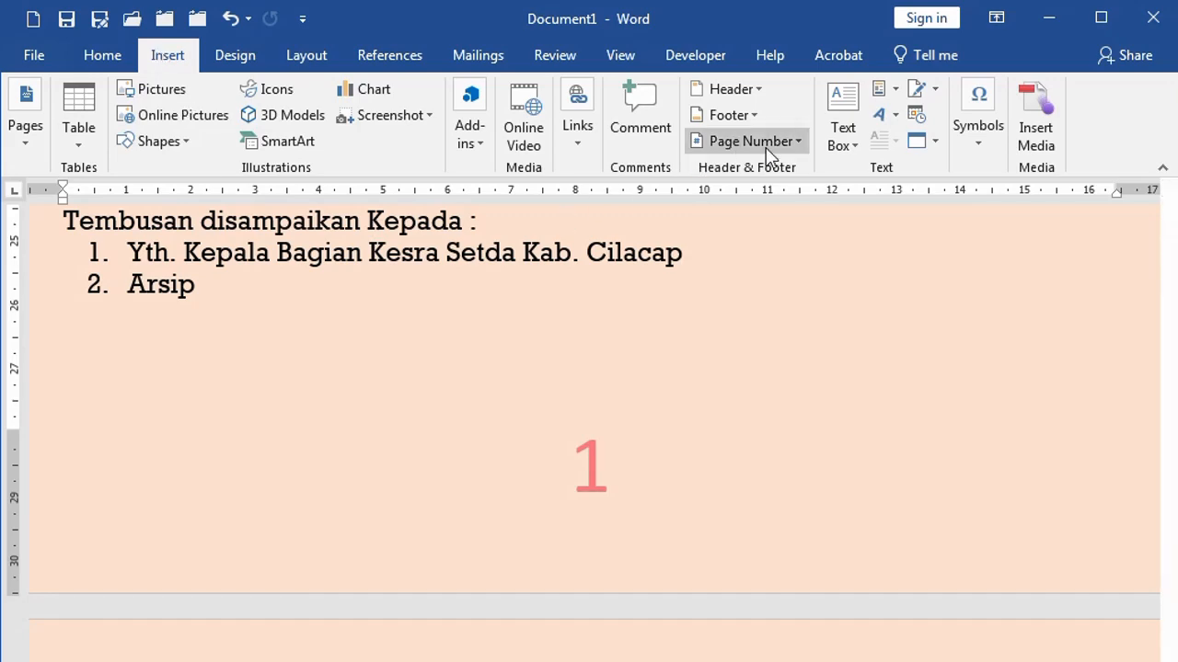
Step: In Format Page Numbers, choose the 'i, ii, iii, ...' number format and confirm
left_click(793, 143)
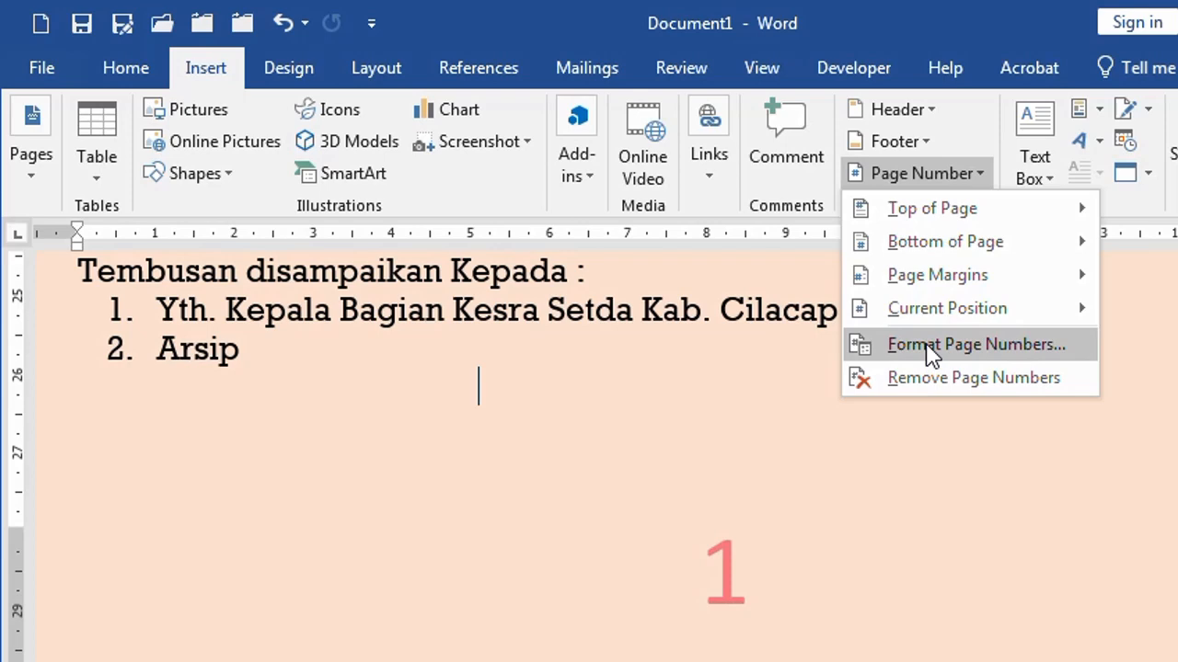
left_click(929, 345)
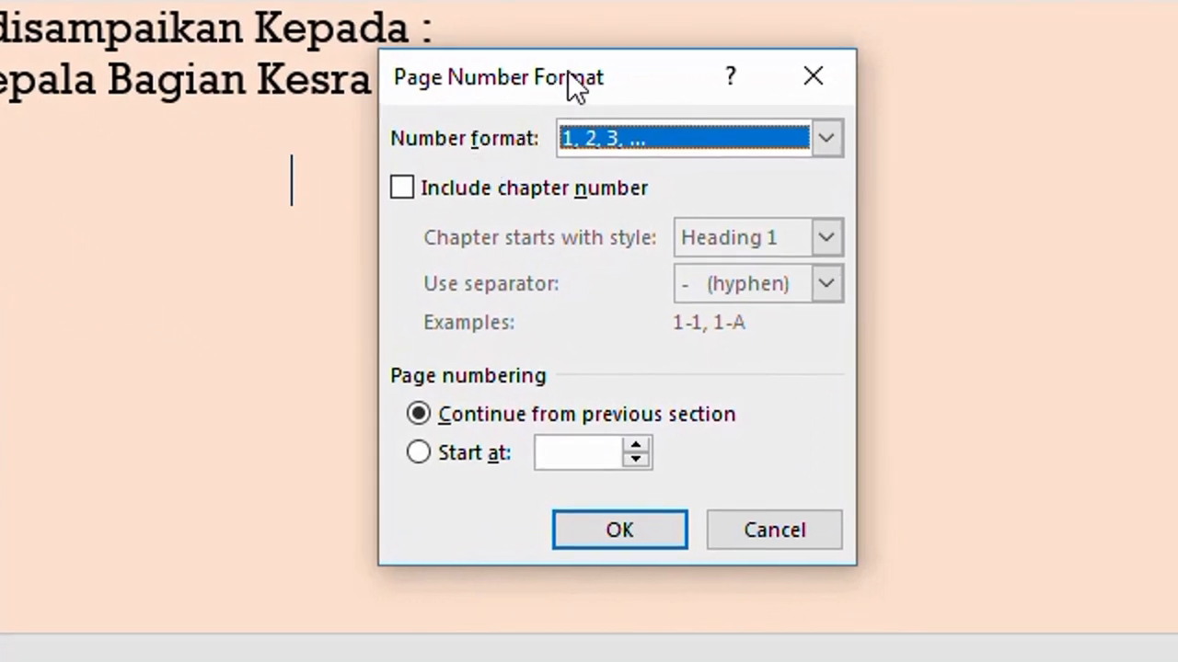
left_click_drag(651, 72, 641, 27)
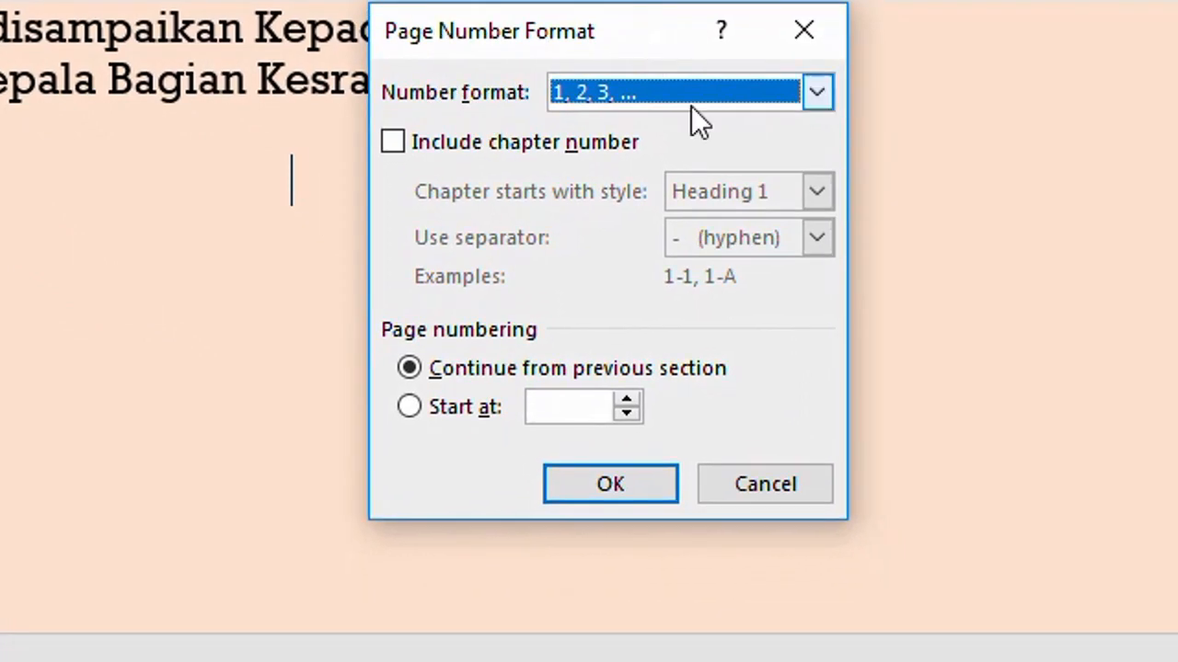
left_click(817, 96)
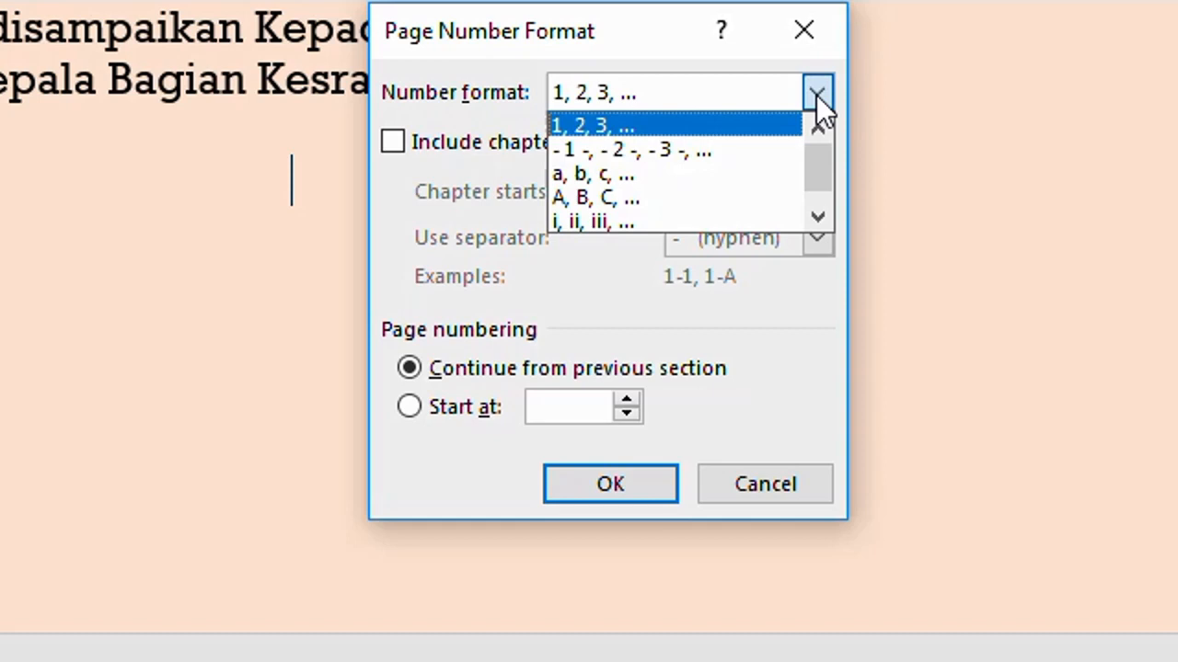
left_click(577, 222)
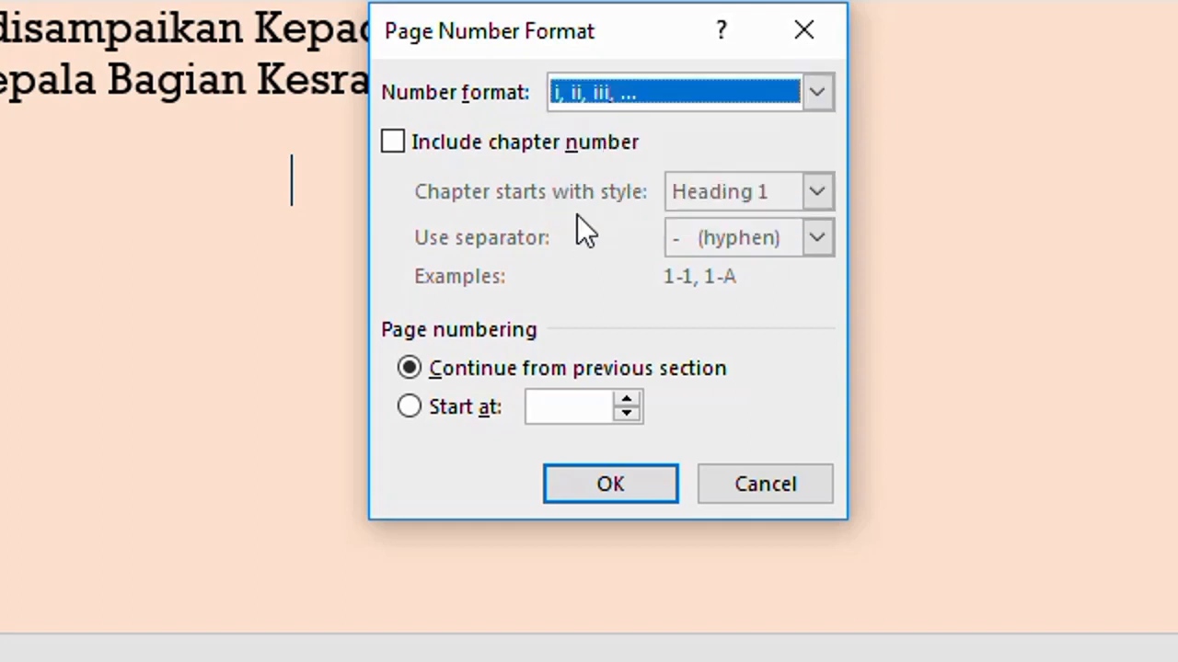
left_click(611, 483)
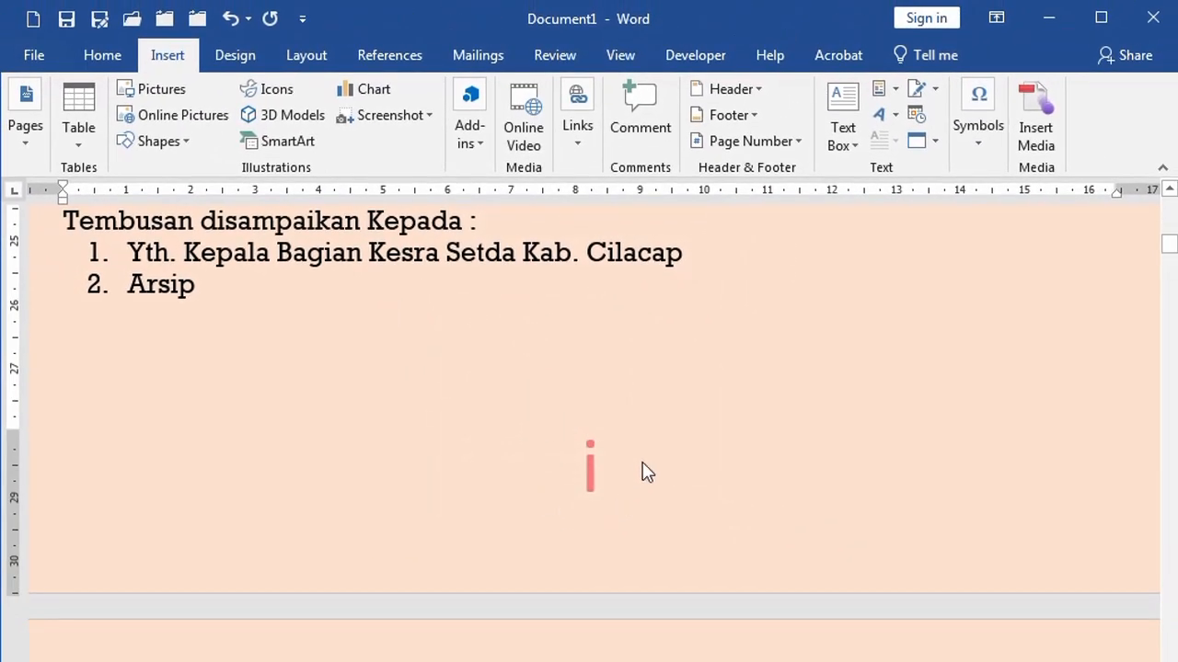
Step: Scroll through the Roman-numbered pages back to BAB I PENDAHULUAN, then open the Layout tab
scroll(717, 442, "down", 15)
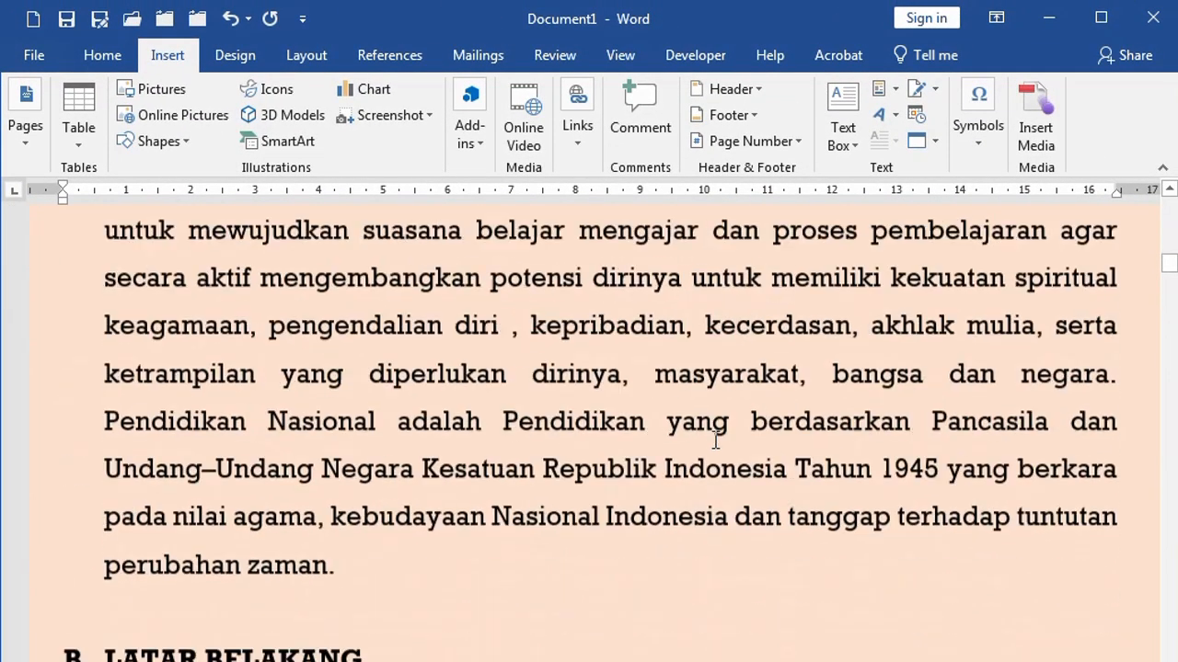
scroll(637, 371, "down", 15)
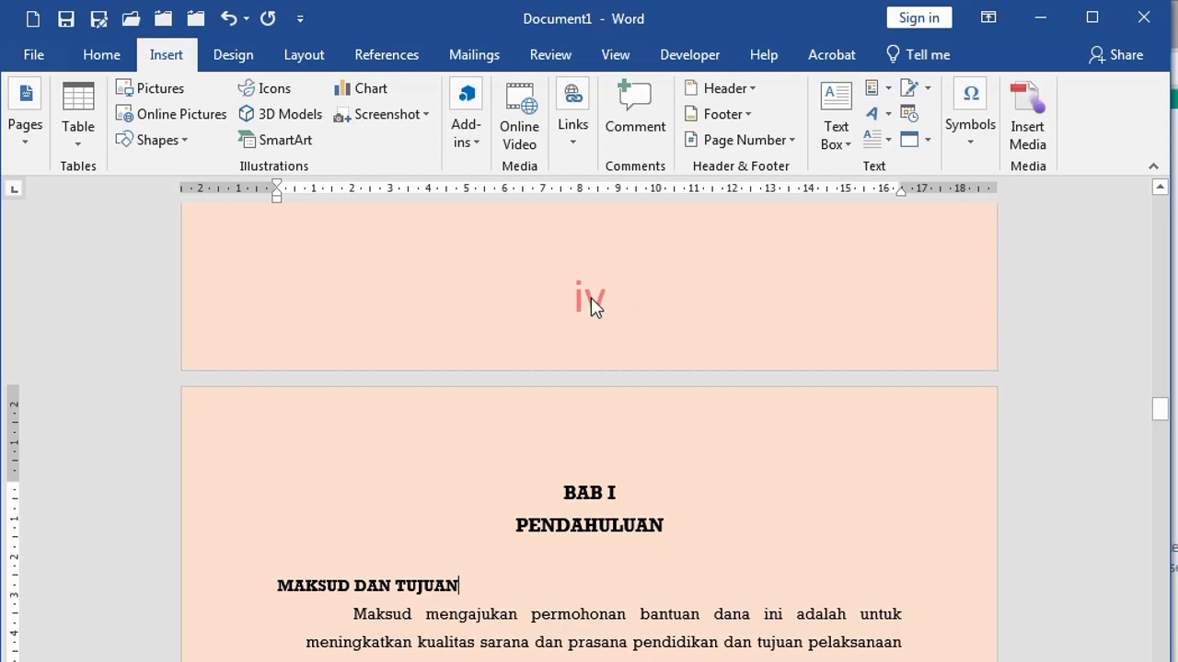
scroll(607, 319, "up", 1)
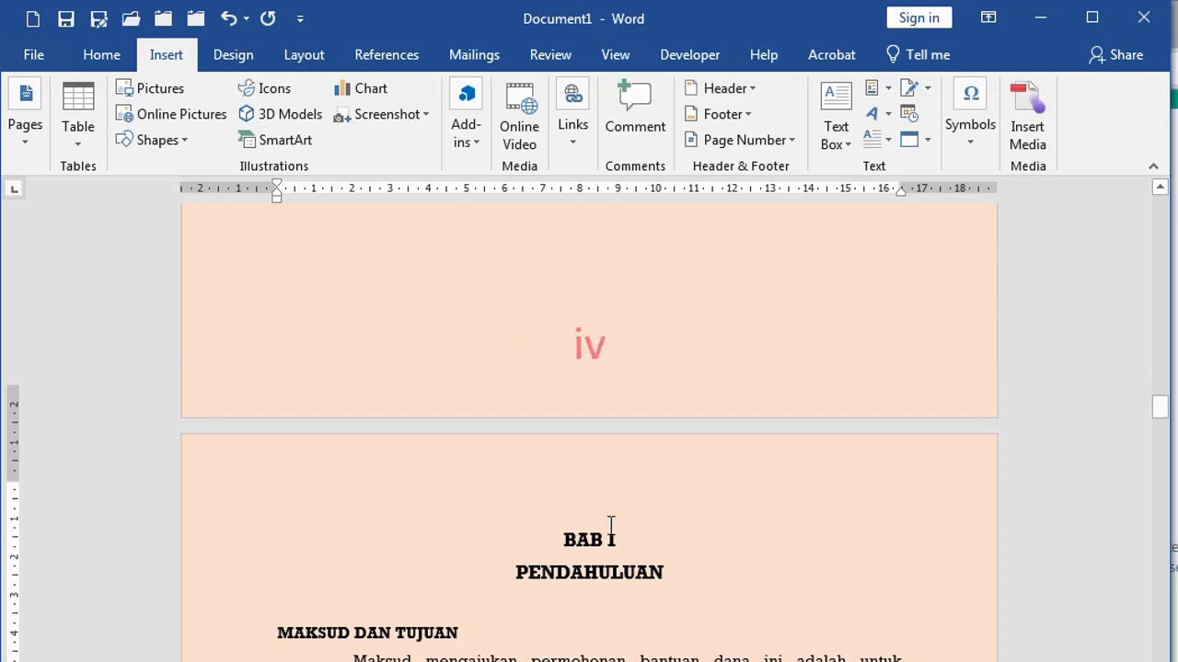
scroll(678, 383, "down", 4)
scroll(606, 405, "down", 20)
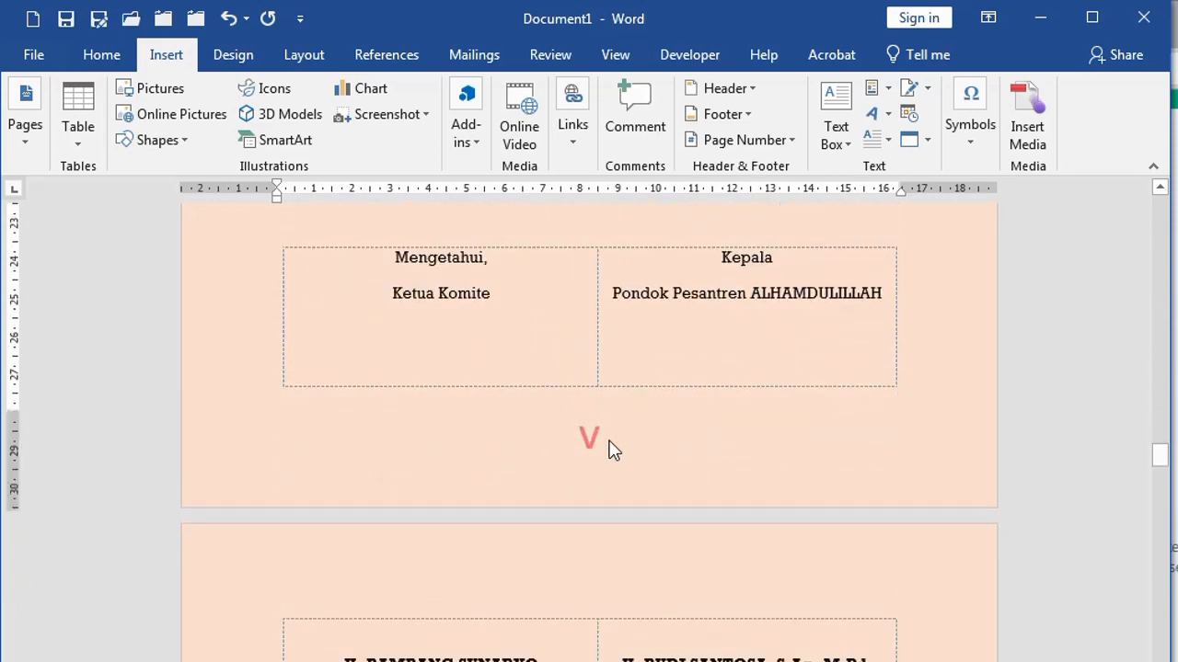
scroll(610, 449, "up", 20)
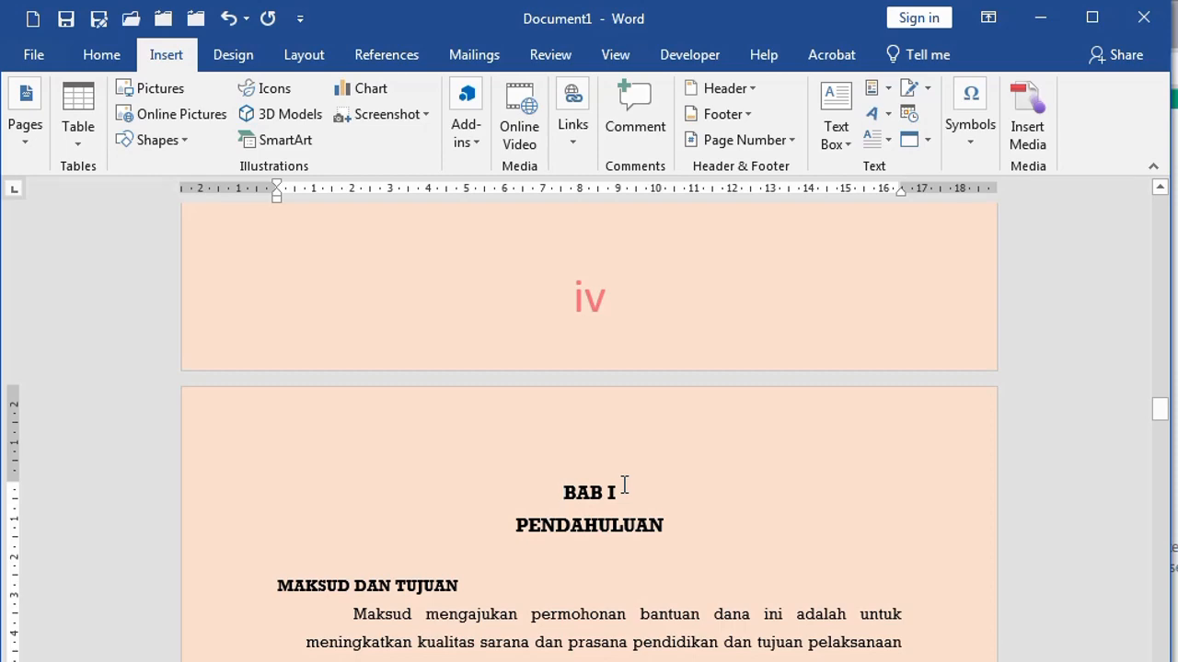
scroll(815, 487, "down", 2)
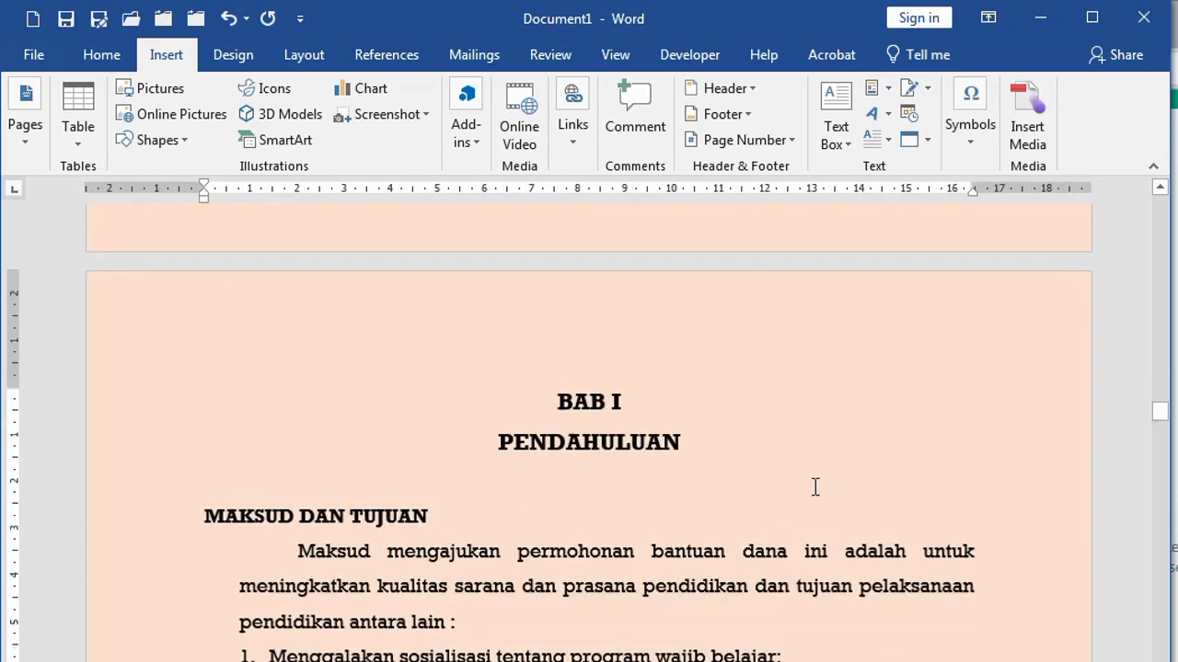
scroll(816, 487, "up", 3, "ctrl")
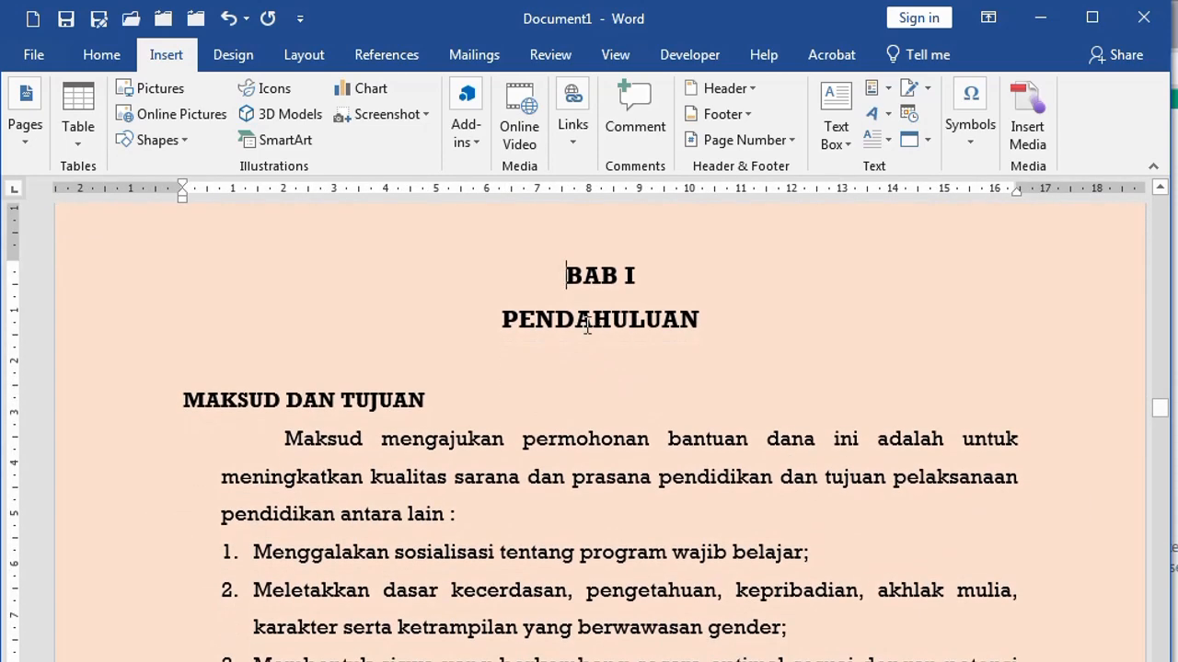
left_click(304, 57)
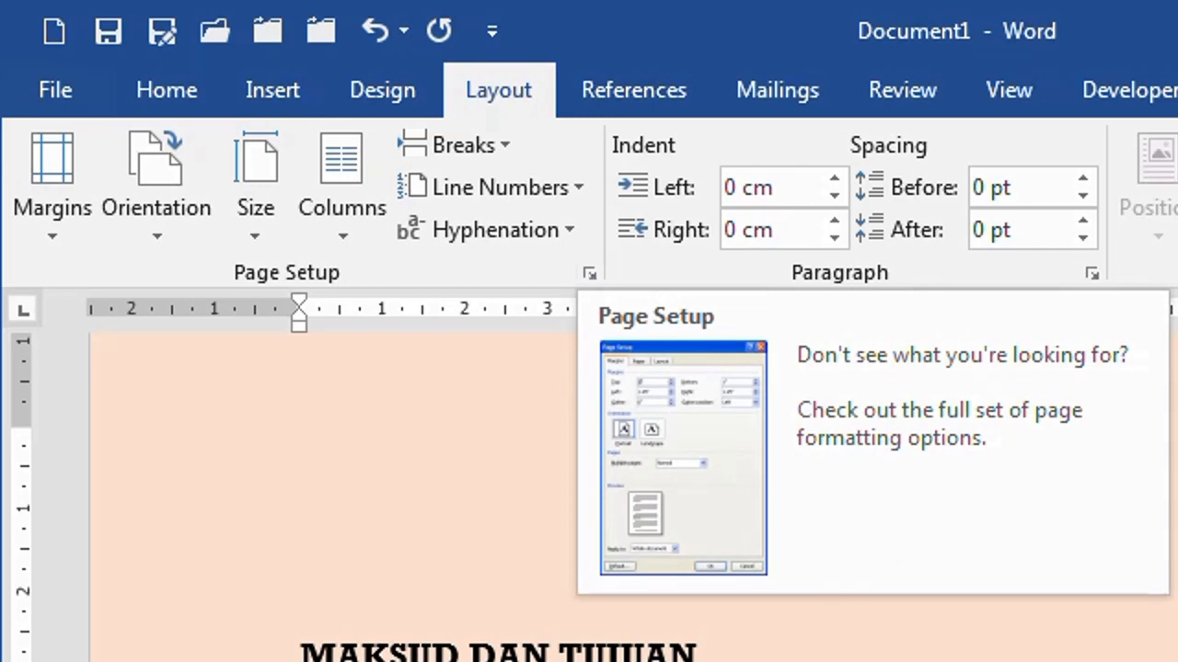
Step: With the cursor before BAB I, apply Page Setup to 'This point forward'
left_click(881, 658)
left_click(933, 448)
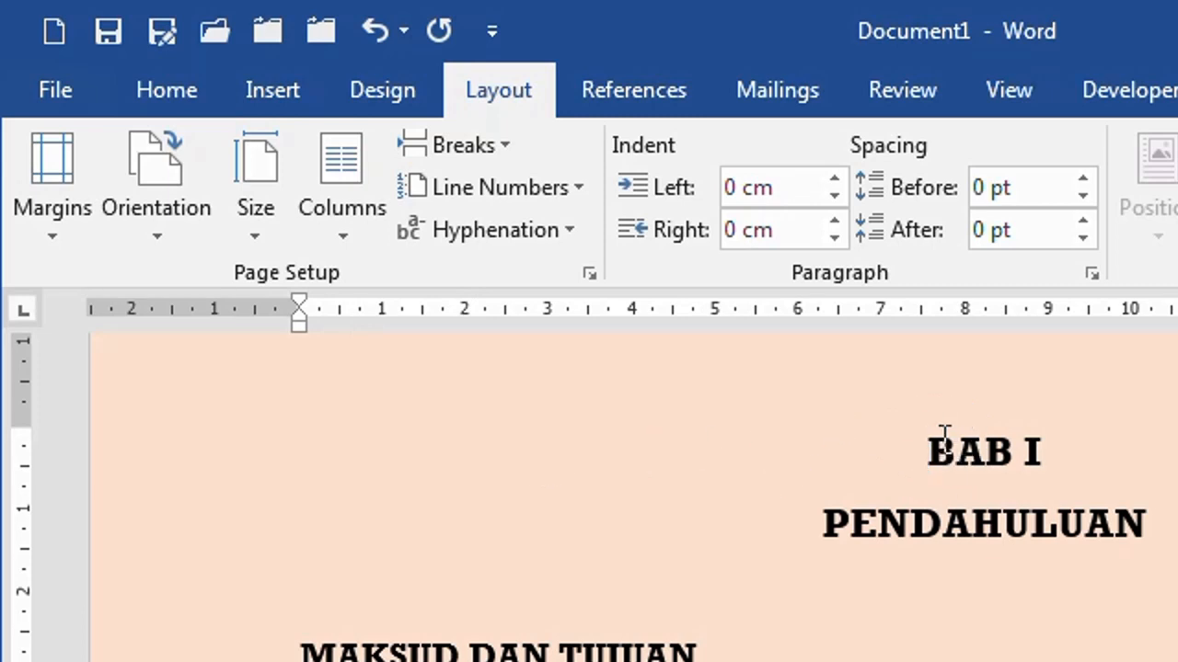
scroll(877, 468, "up", 1)
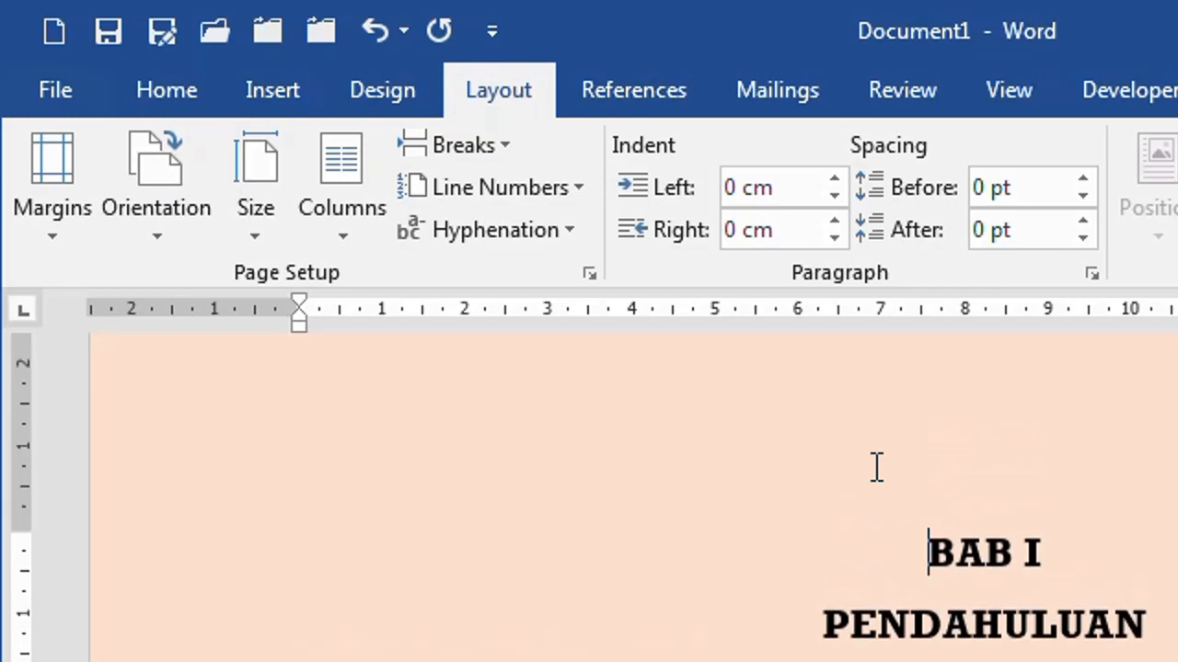
scroll(881, 469, "up", 1)
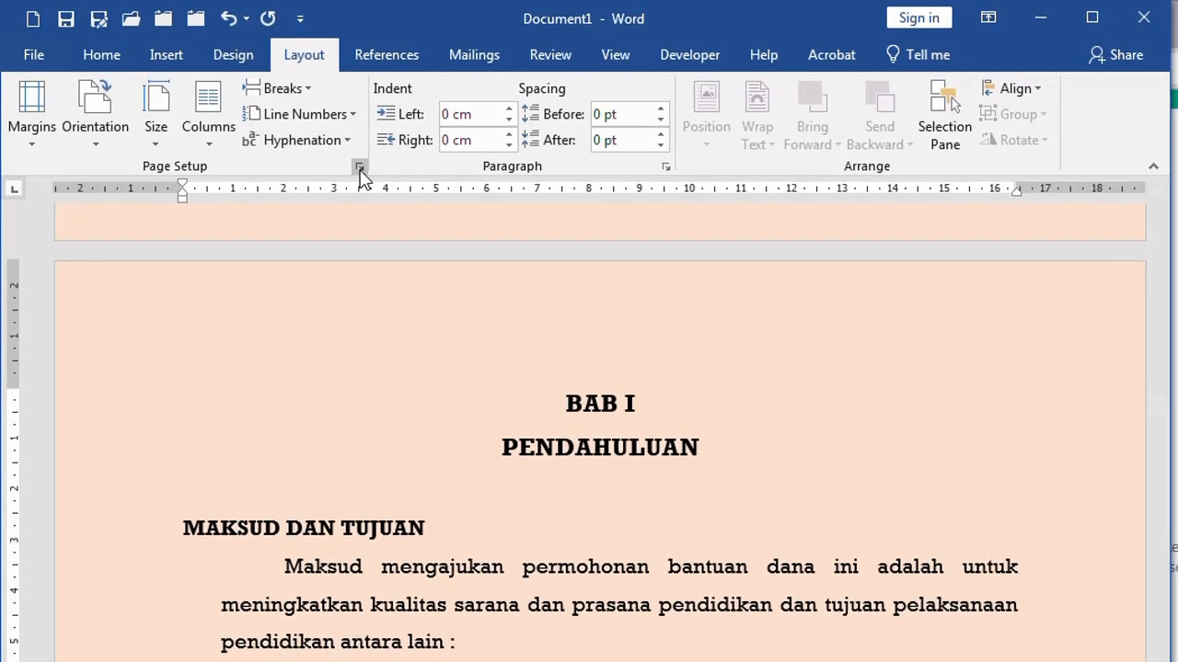
left_click(360, 168)
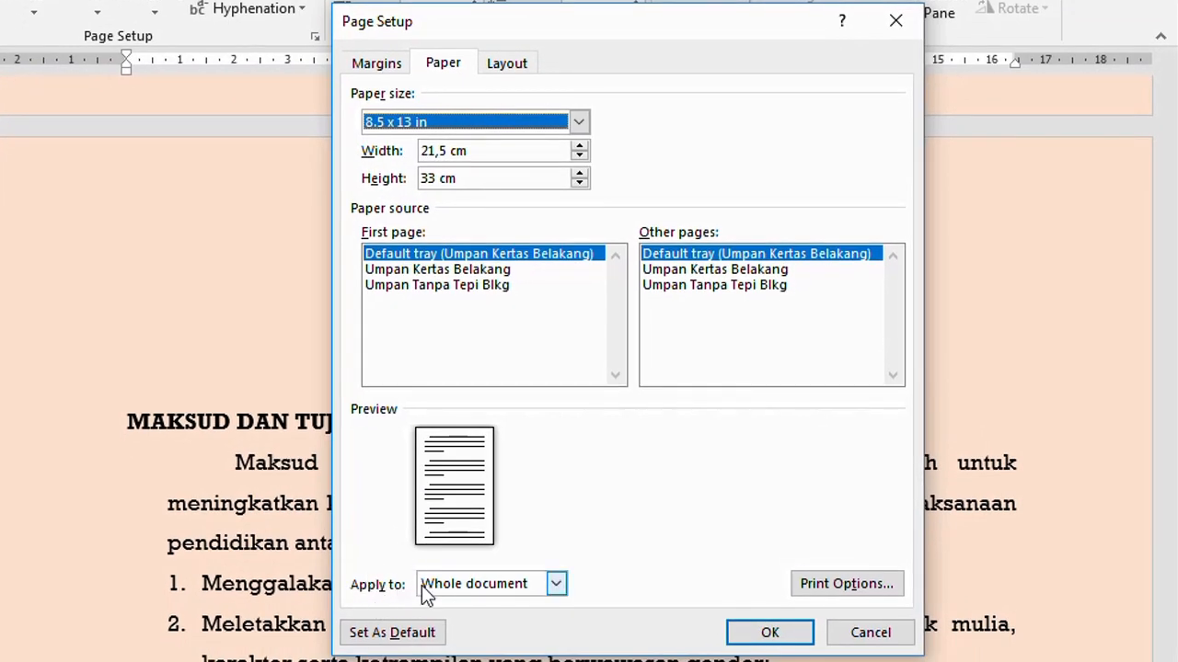
left_click(556, 585)
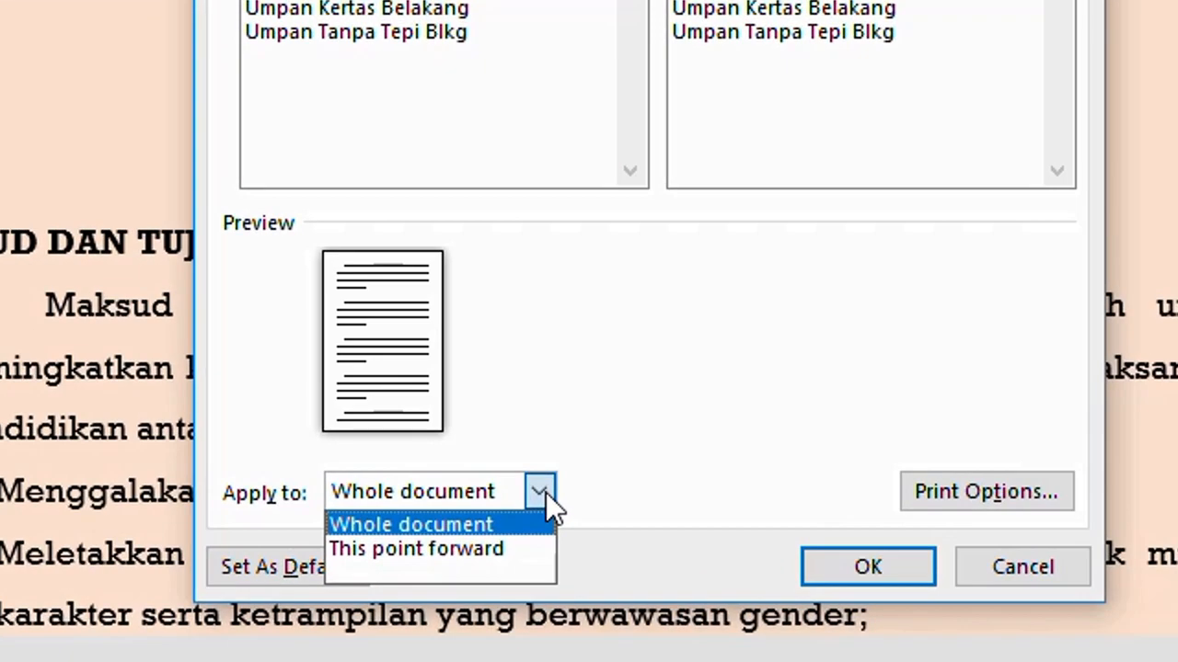
left_click(478, 545)
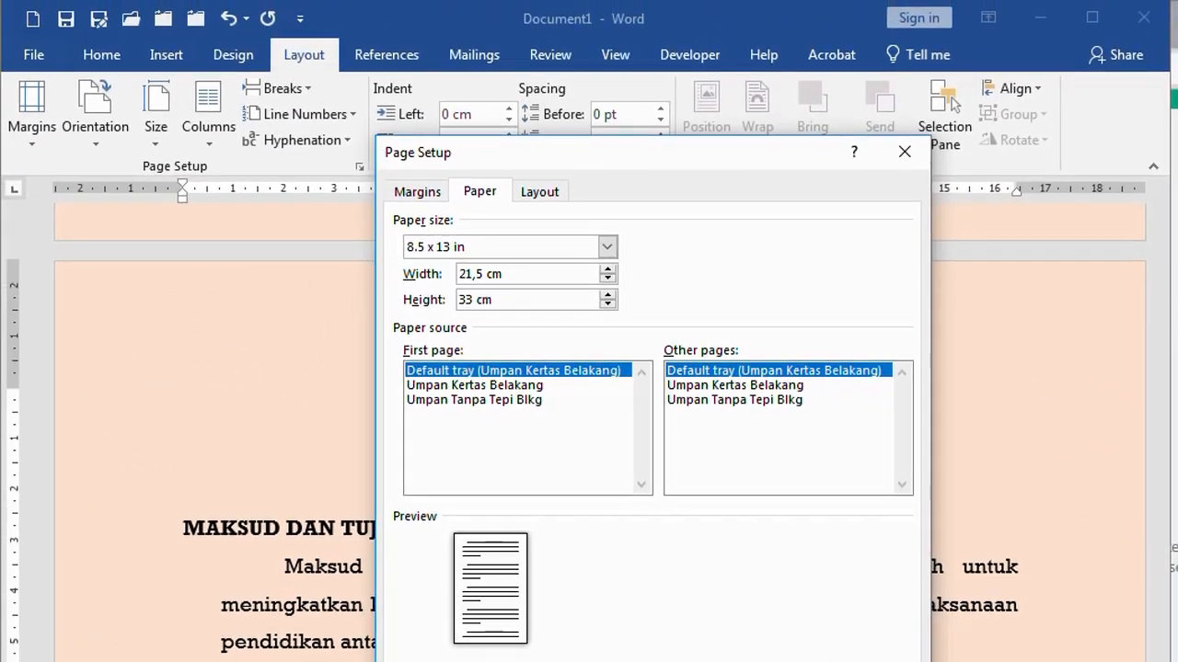
key("Return")
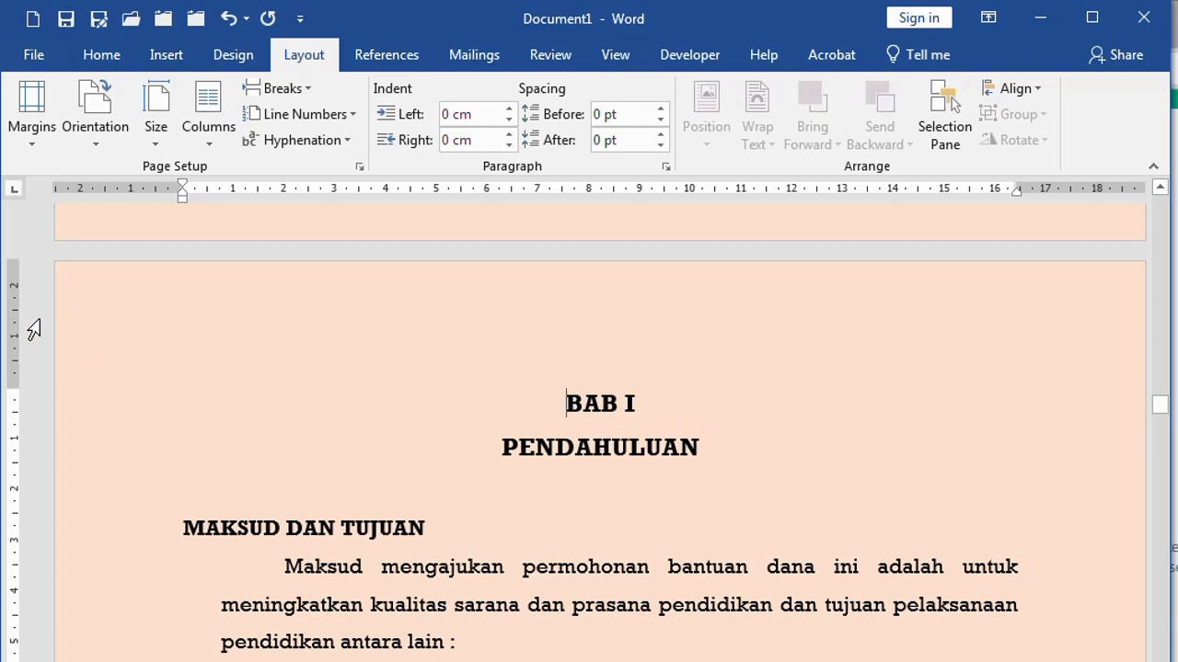
double_click(137, 294)
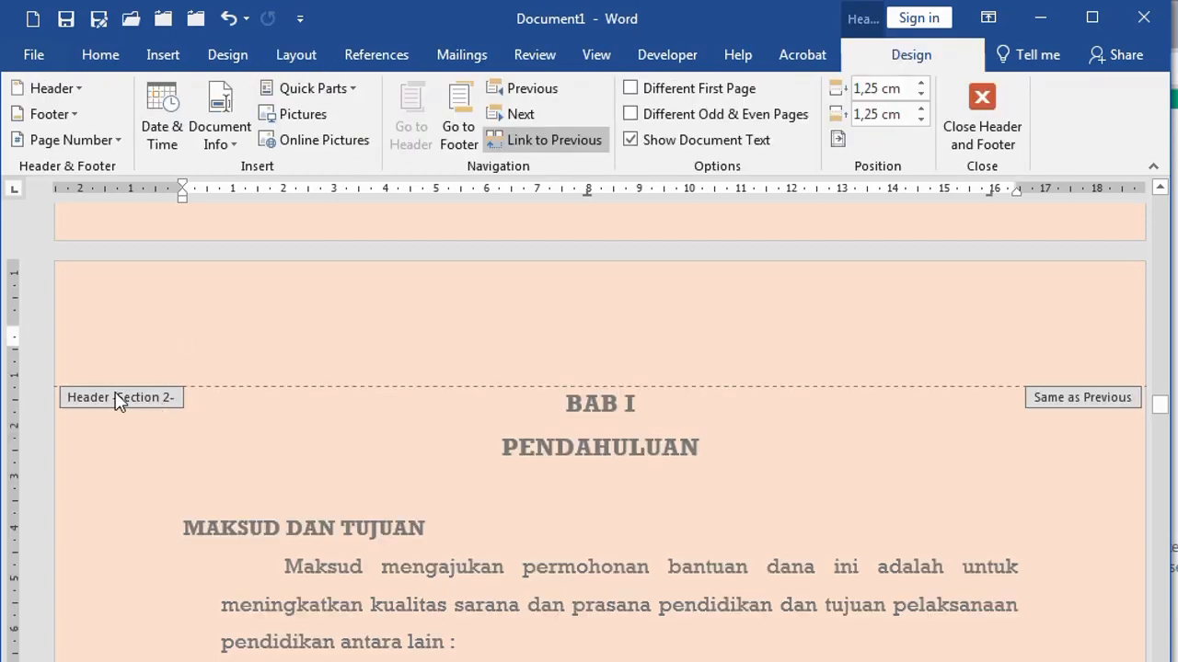
scroll(175, 382, "up", 3)
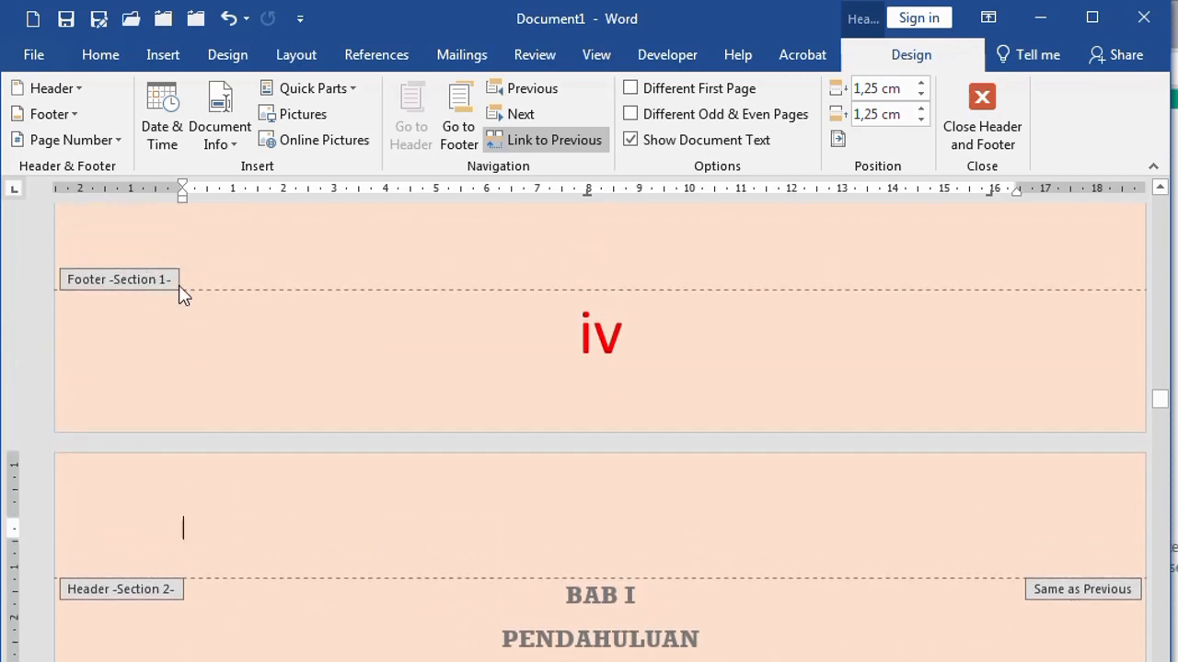
scroll(184, 349, "down", 1)
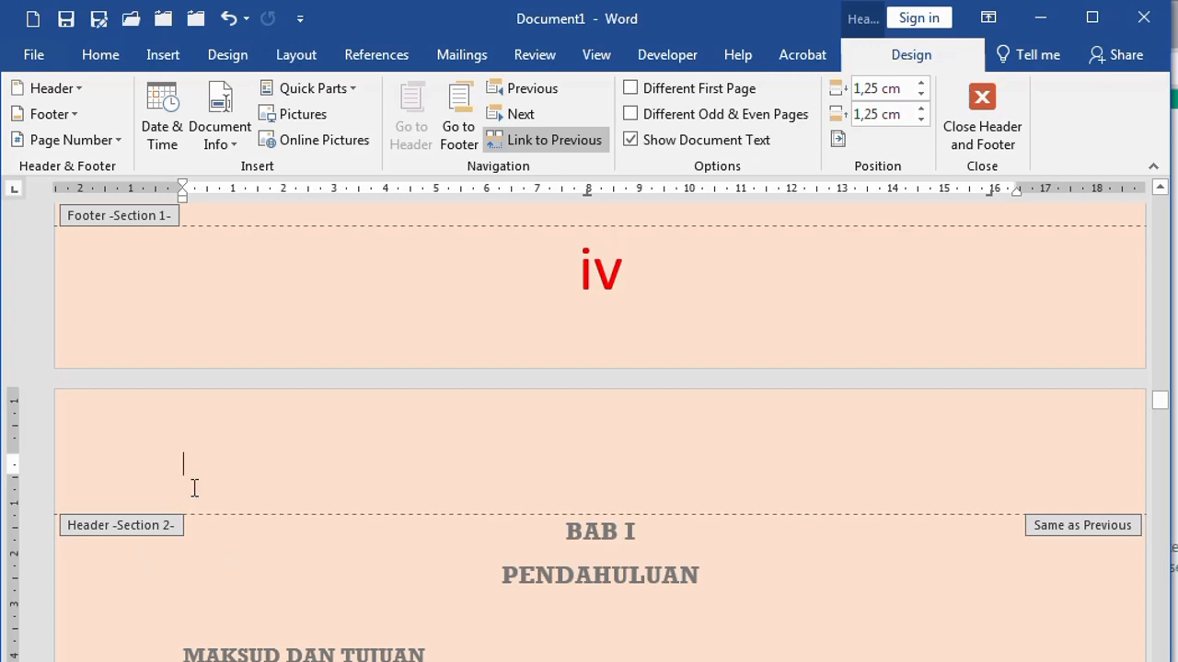
double_click(397, 538)
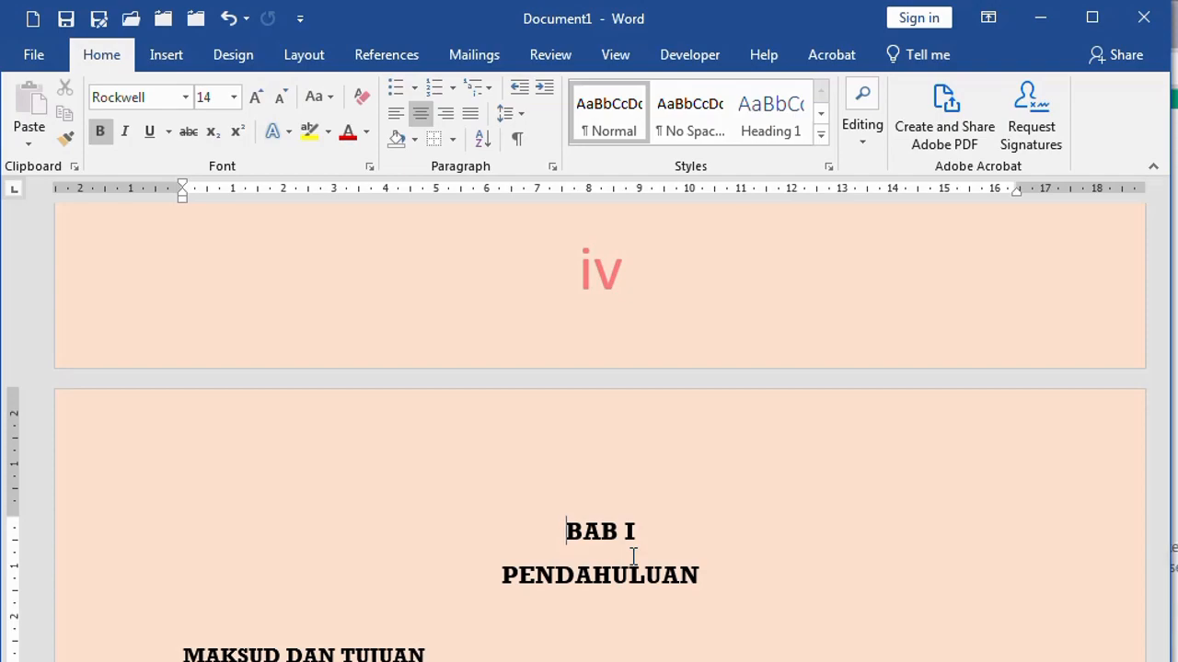
scroll(633, 556, "down", 5)
scroll(633, 555, "down", 15)
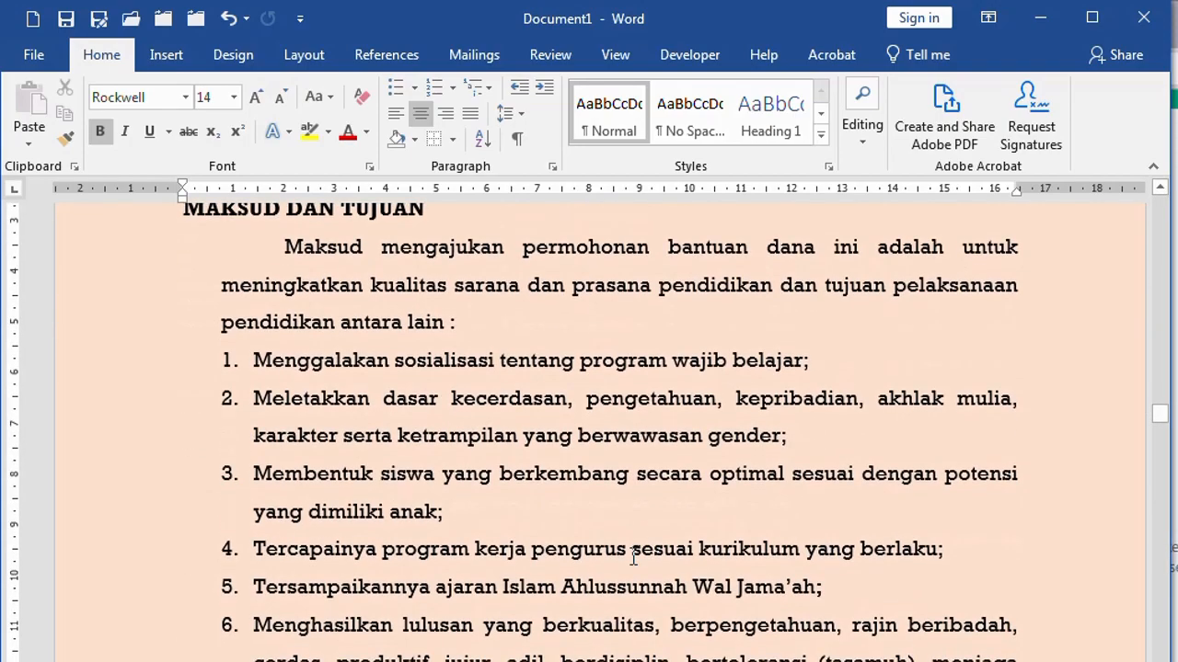
scroll(637, 474, "down", 3)
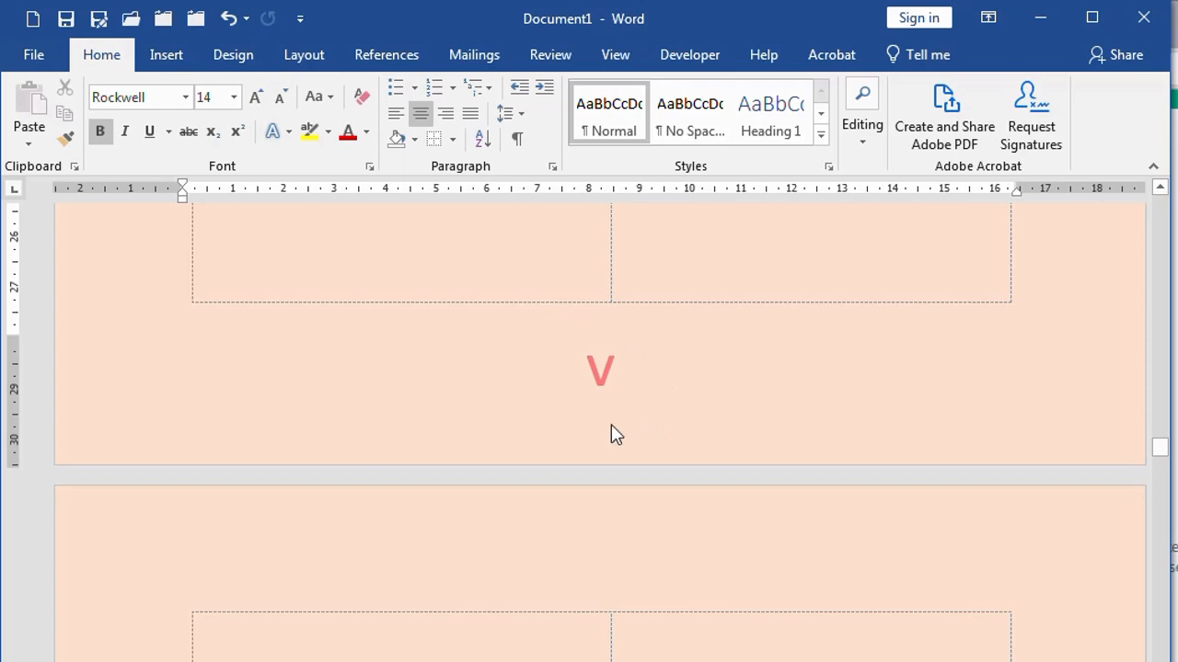
Step: Format the Section 2 footer page numbers as 1, 2, 3, restarting at 1
double_click(531, 423)
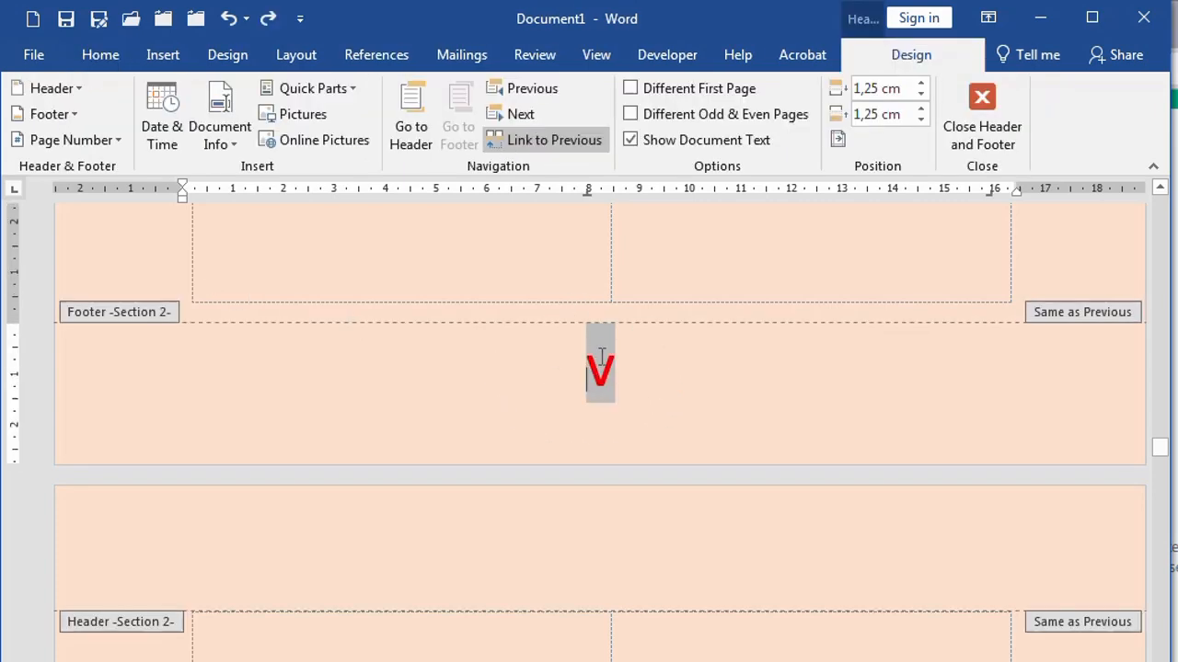
left_click(117, 143)
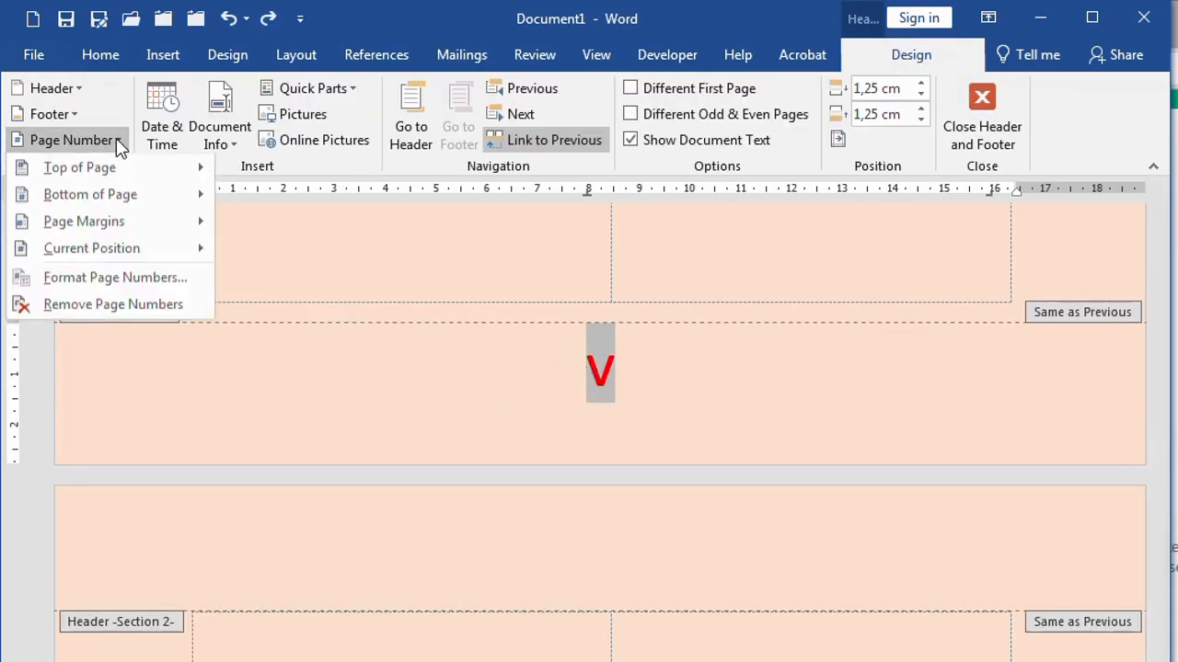
left_click(104, 279)
left_click(622, 263)
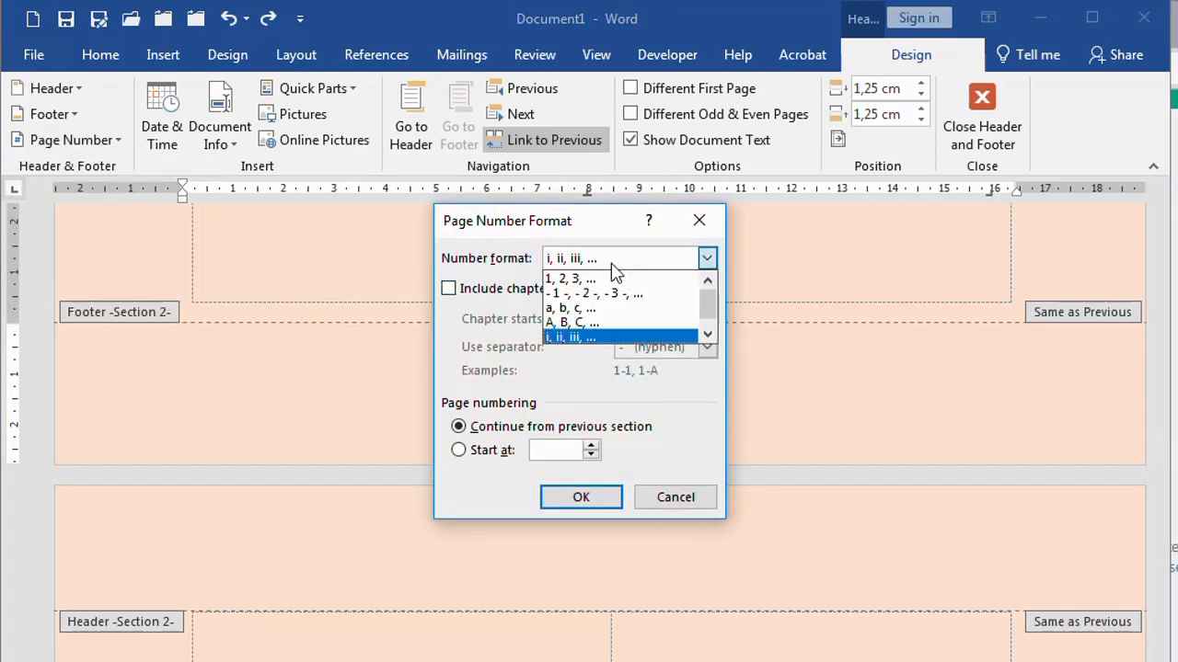
left_click(612, 278)
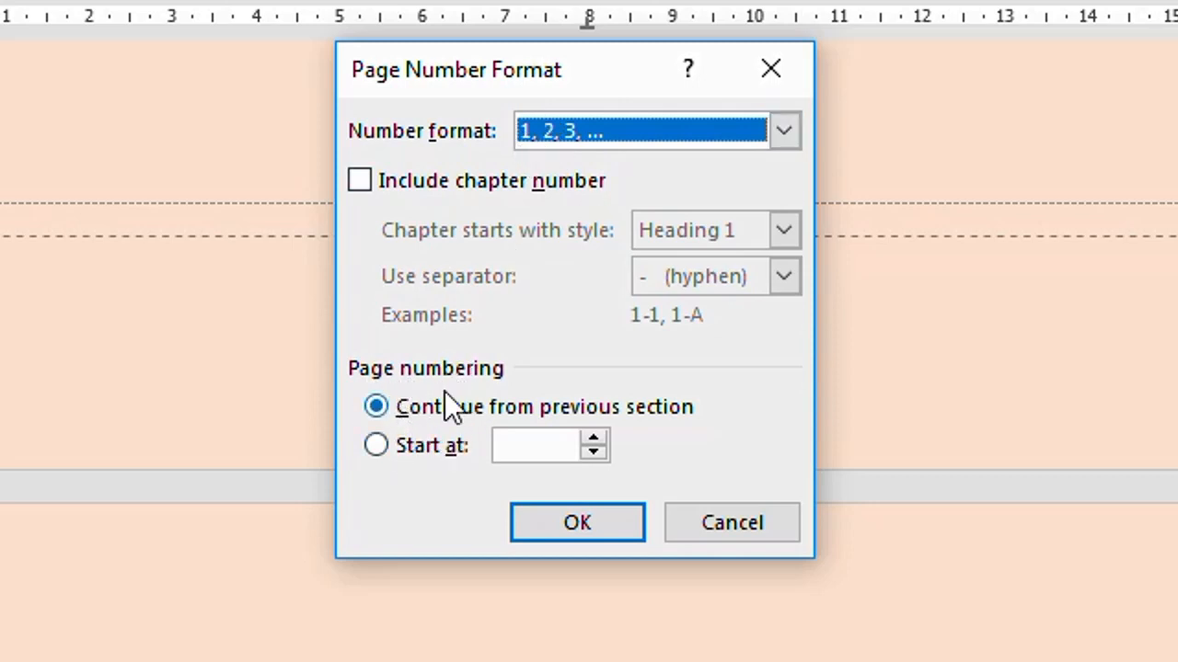
left_click(386, 446)
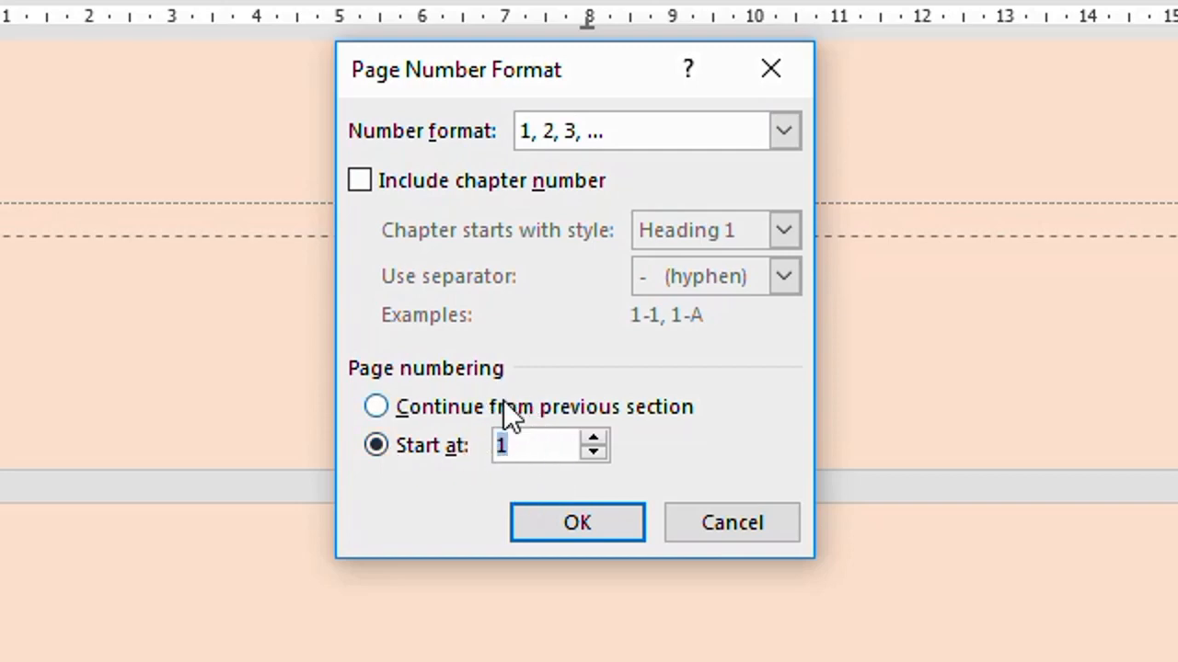
left_click(575, 520)
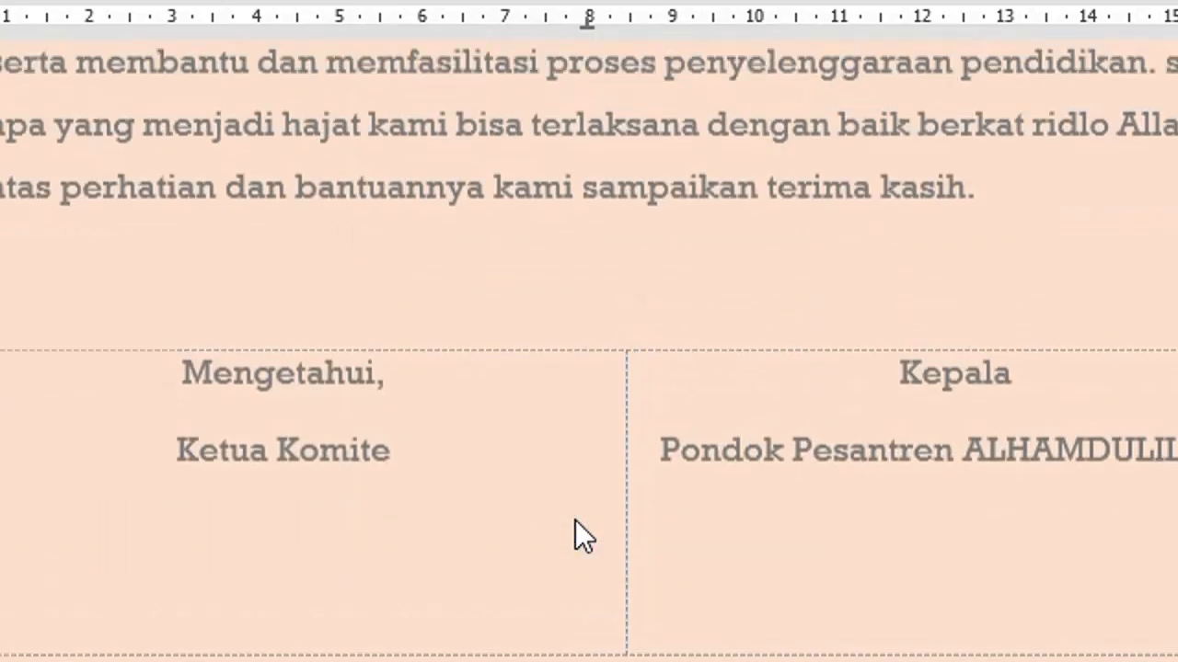
Step: Scroll through the pages to check the new numbering and select the Section 2 footer number
scroll(590, 639, "down", 3)
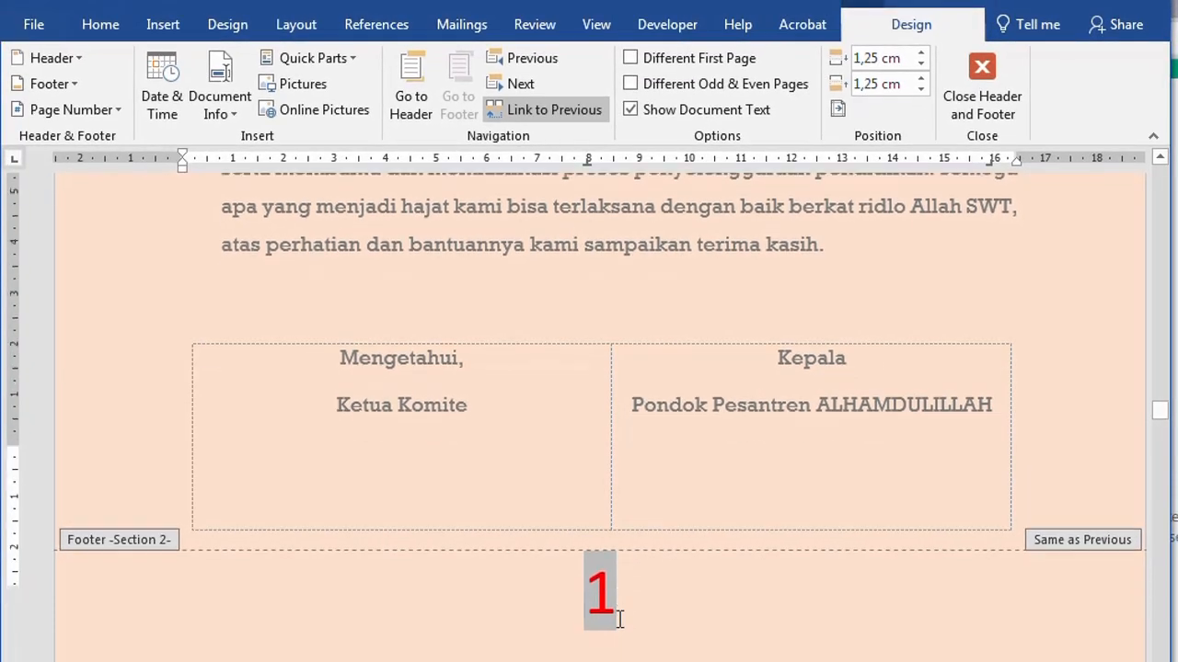
scroll(637, 478, "down", 3)
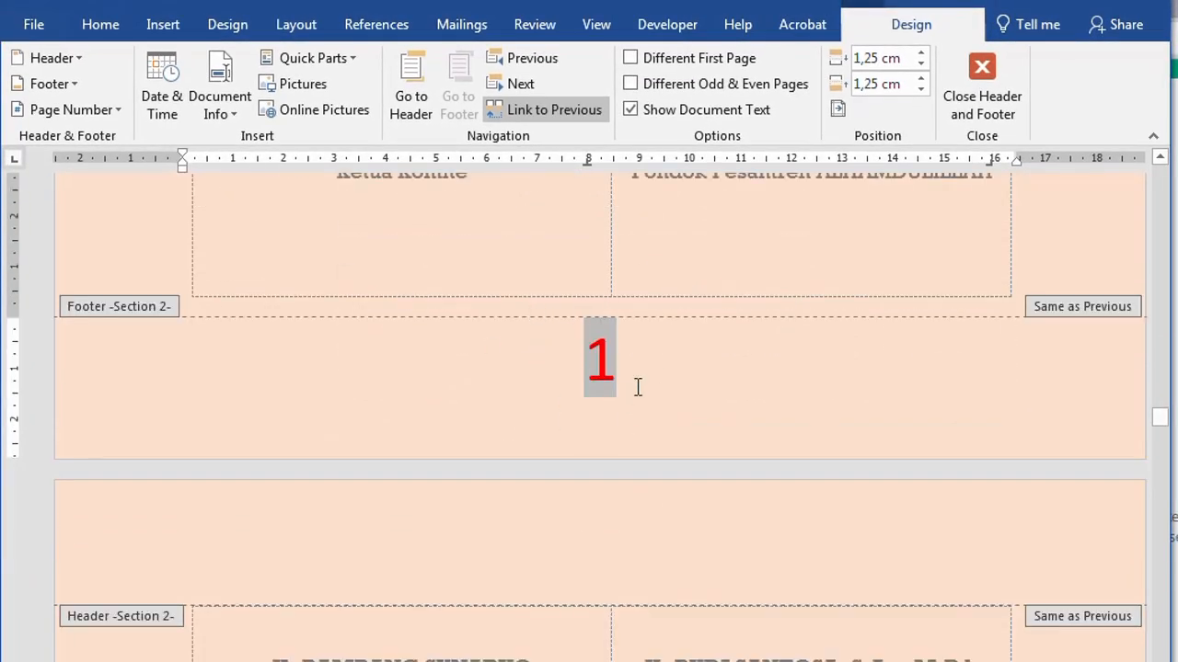
scroll(638, 385, "up", 20)
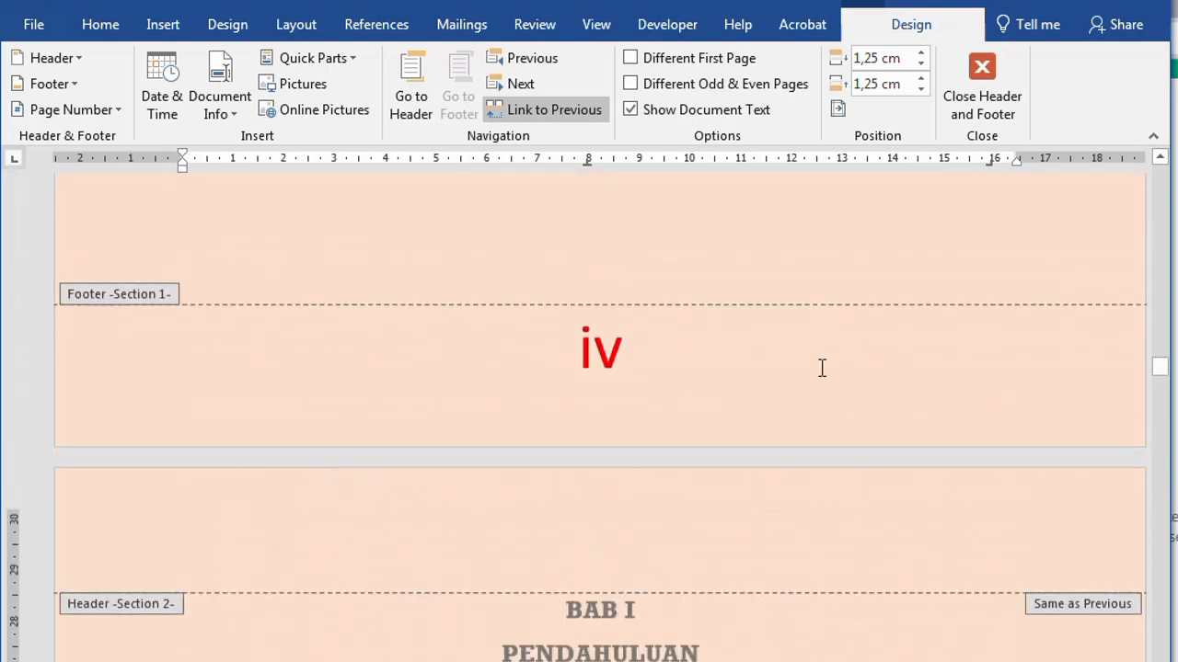
scroll(821, 368, "up", 4)
scroll(485, 431, "down", 2)
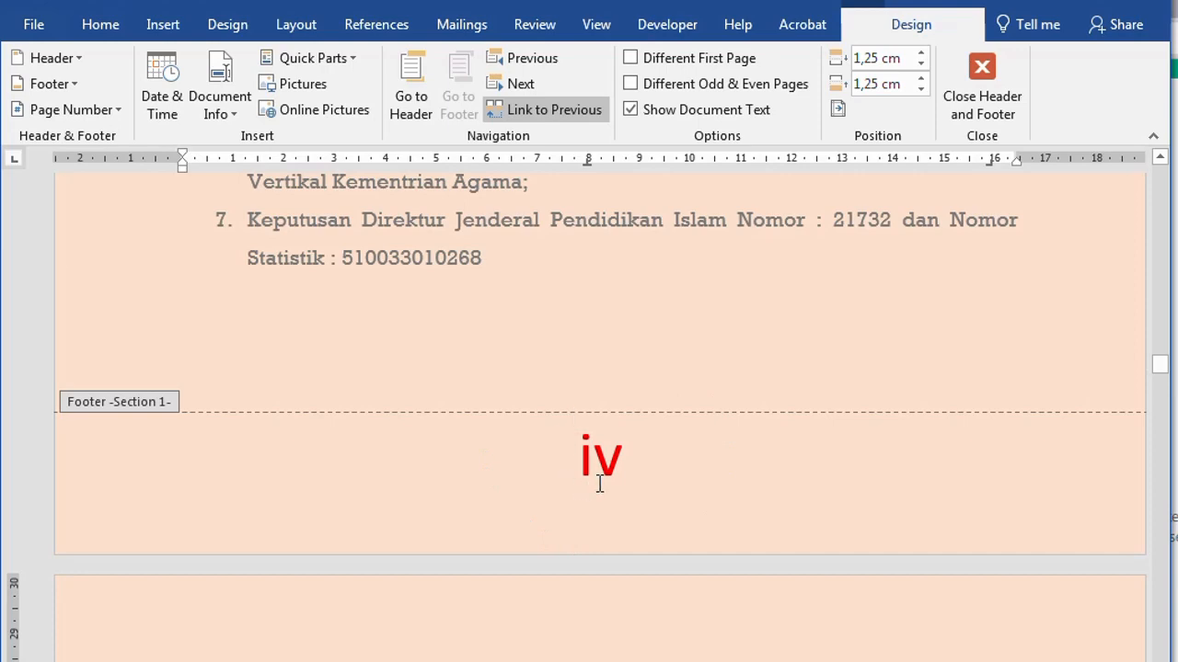
scroll(603, 474, "down", 1)
scroll(605, 497, "down", 15)
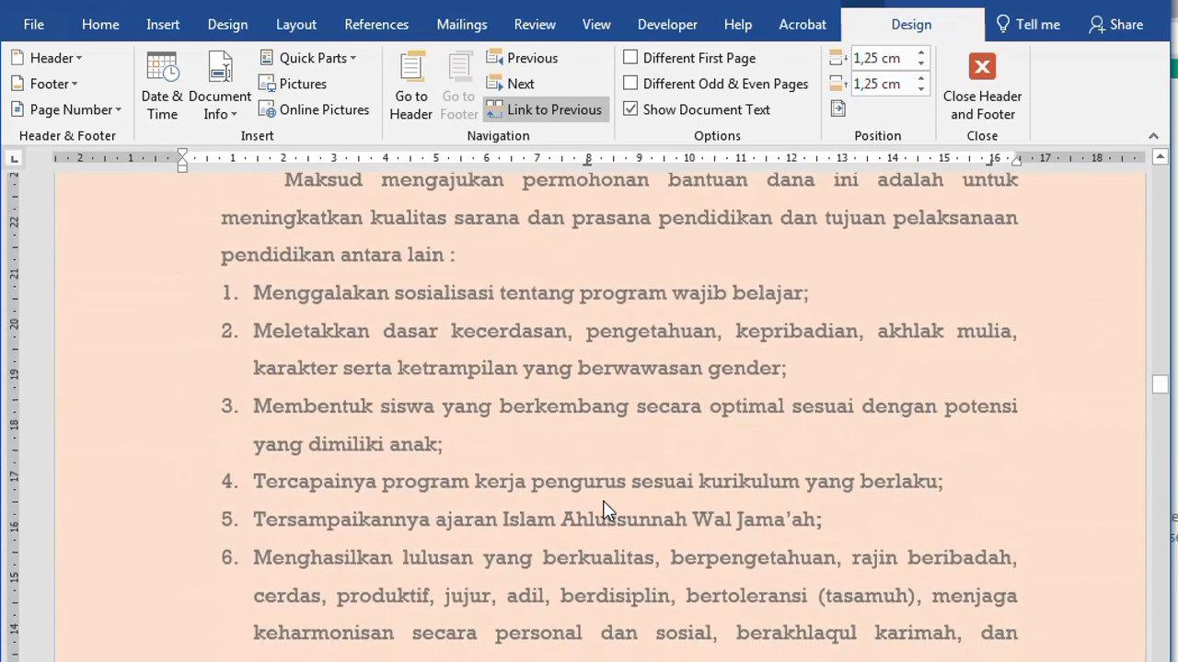
left_click(605, 505)
scroll(605, 505, "down", 1)
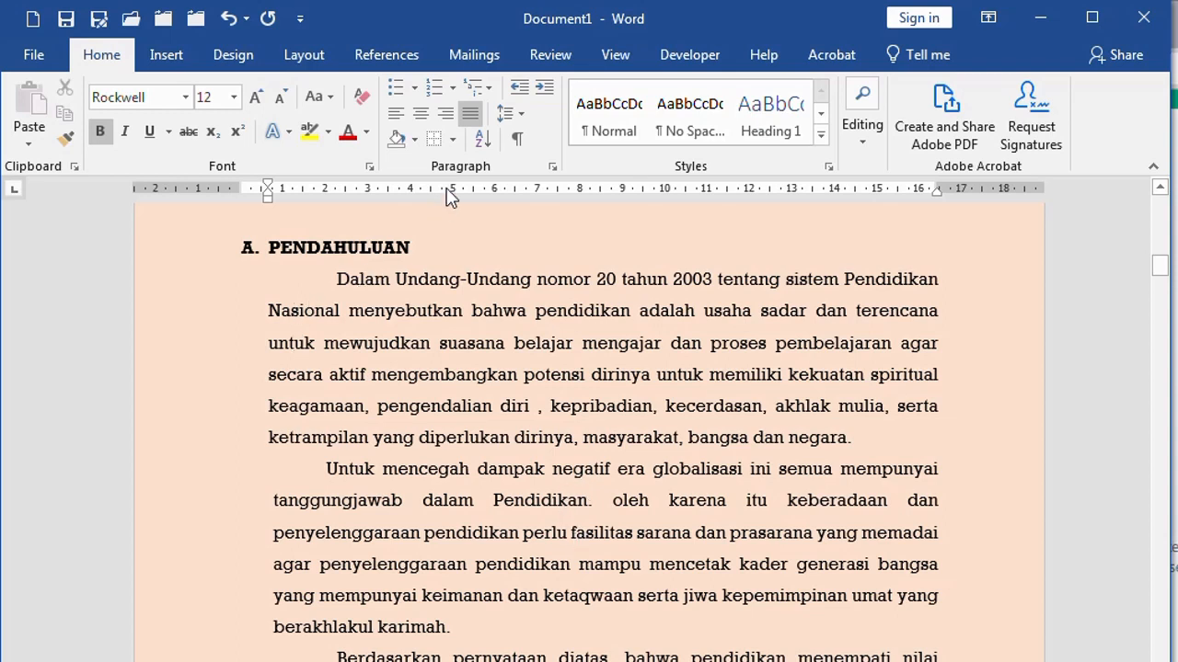
Step: Select the PENDAHULUAN heading through the introduction and set its line spacing to 1,0
left_click(520, 113)
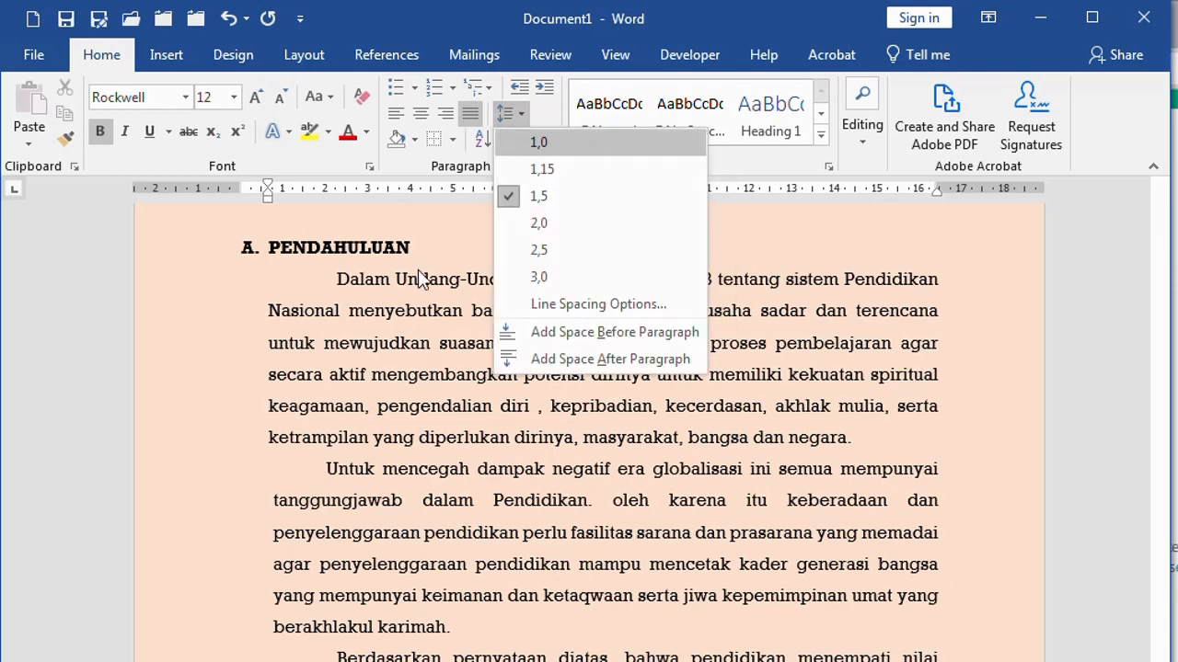
left_click(336, 419)
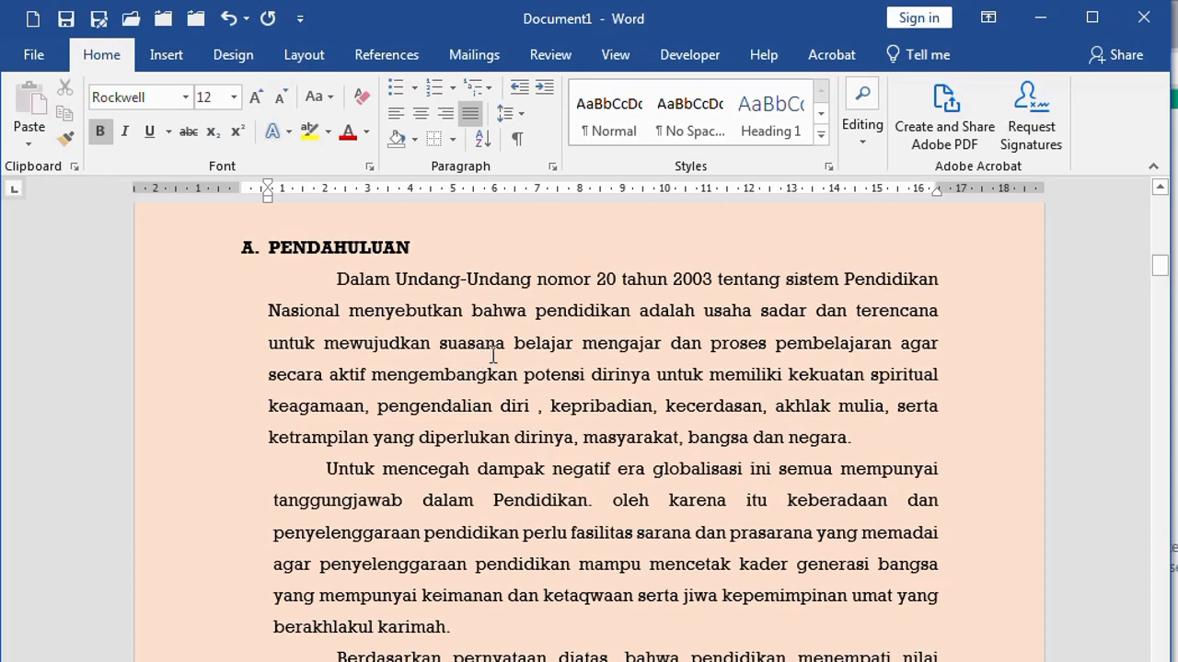
left_click(434, 310)
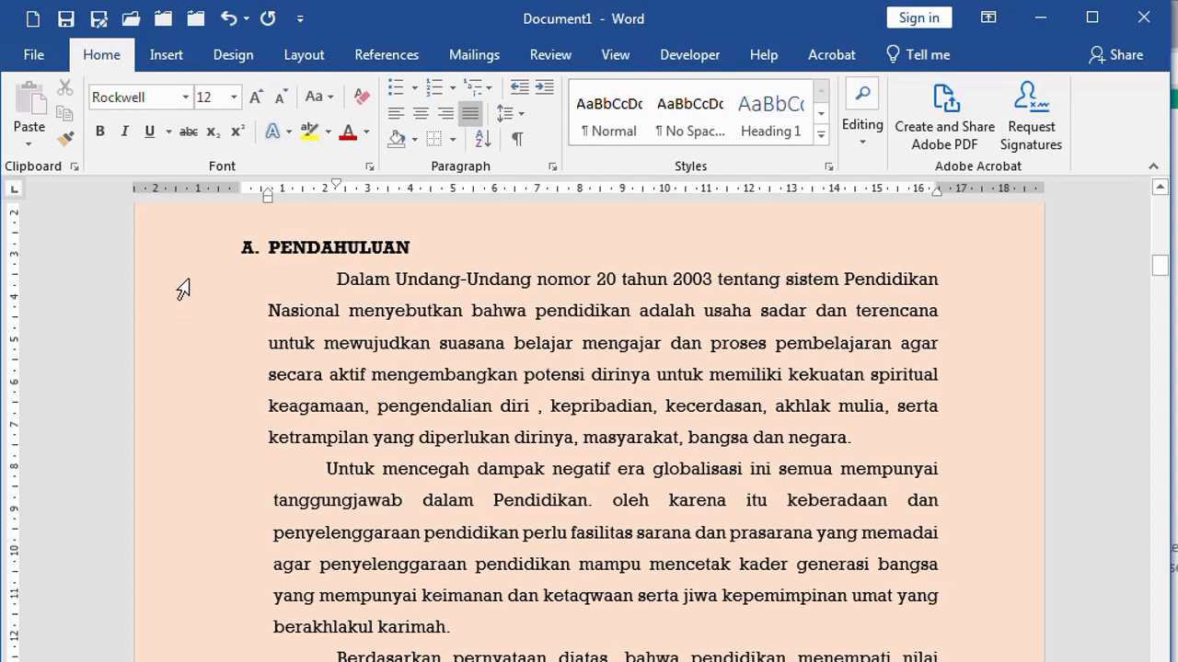
left_click_drag(184, 295, 210, 627)
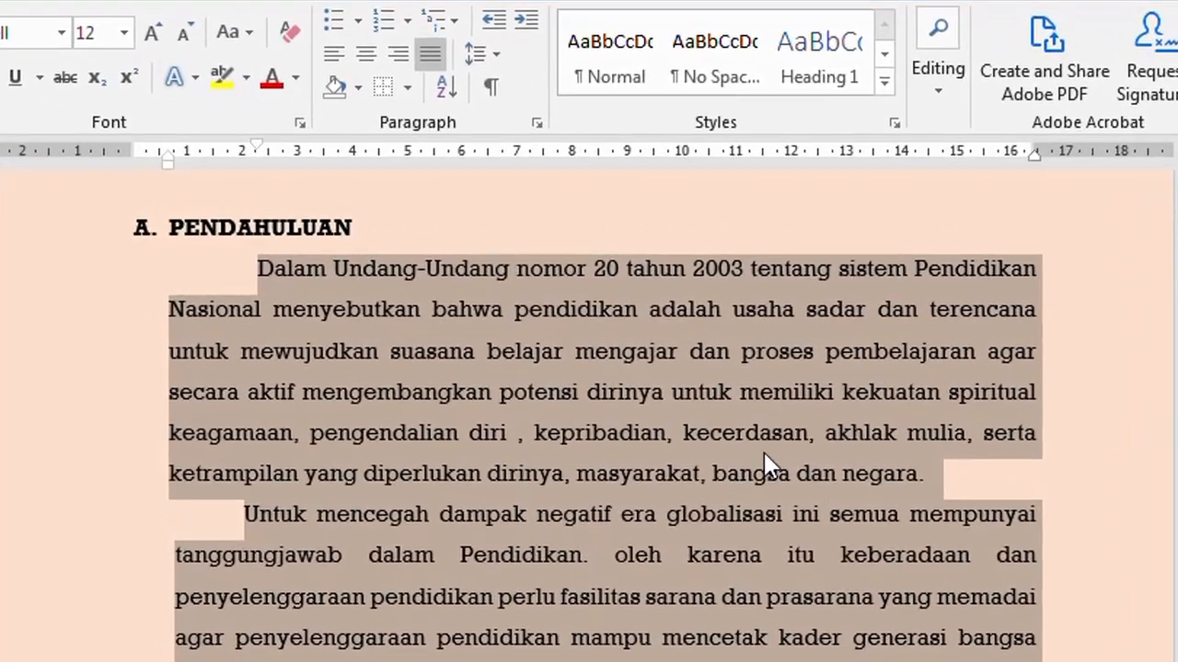
left_click_drag(27, 231, 56, 658)
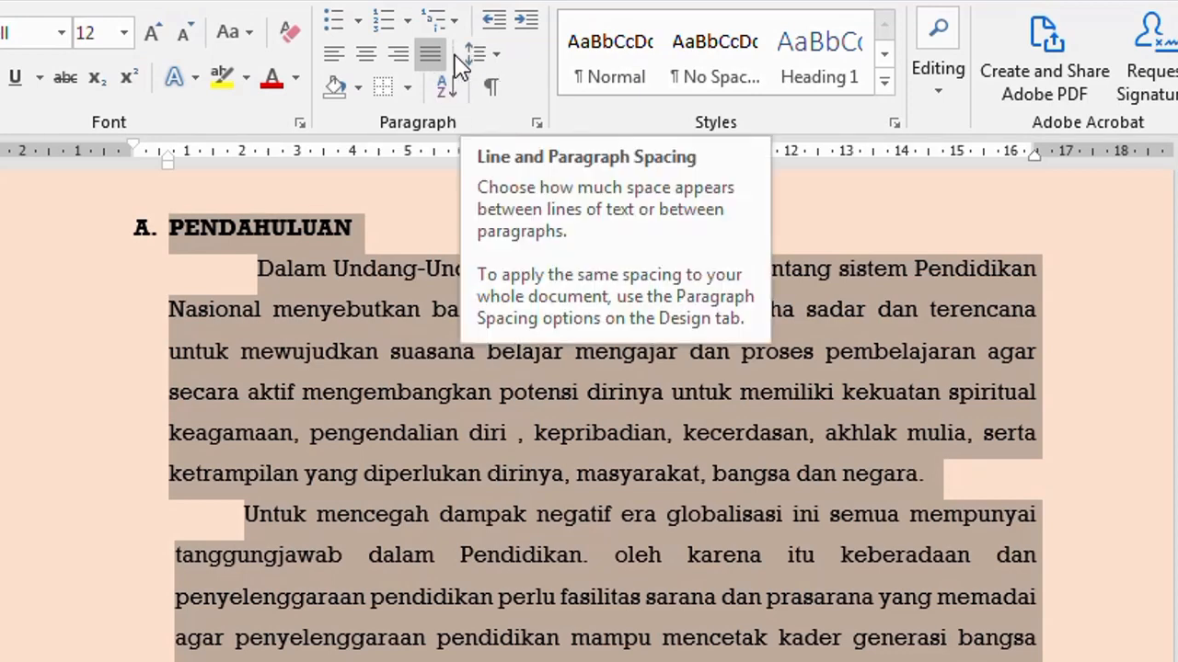
left_click(500, 58)
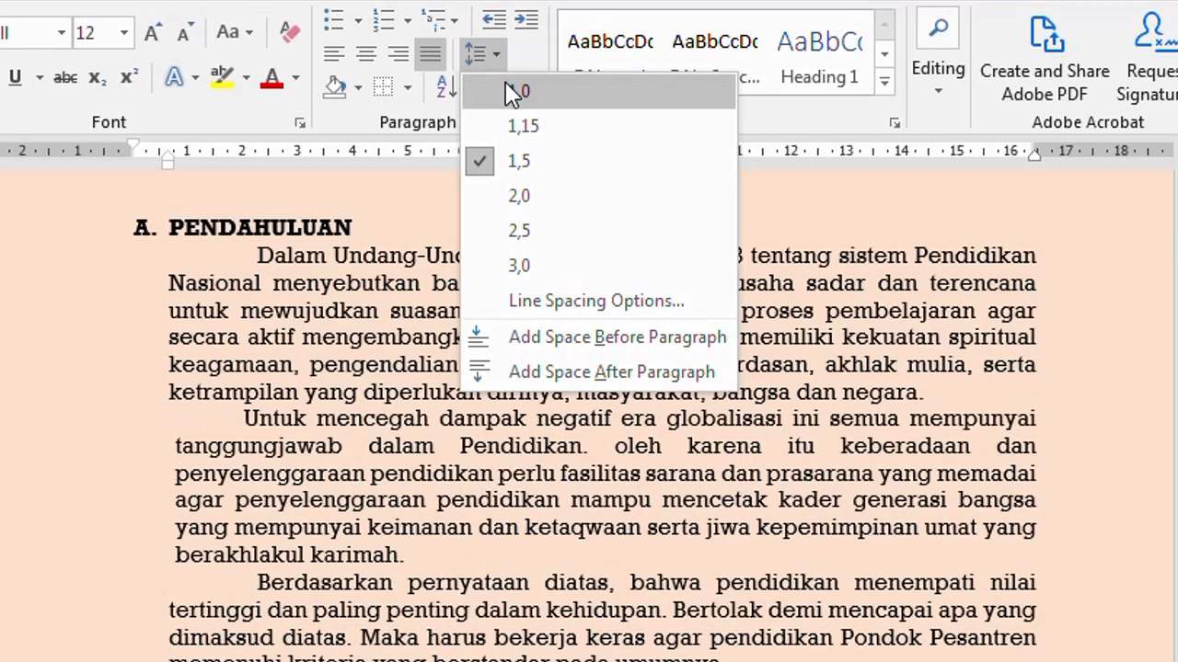
left_click(512, 92)
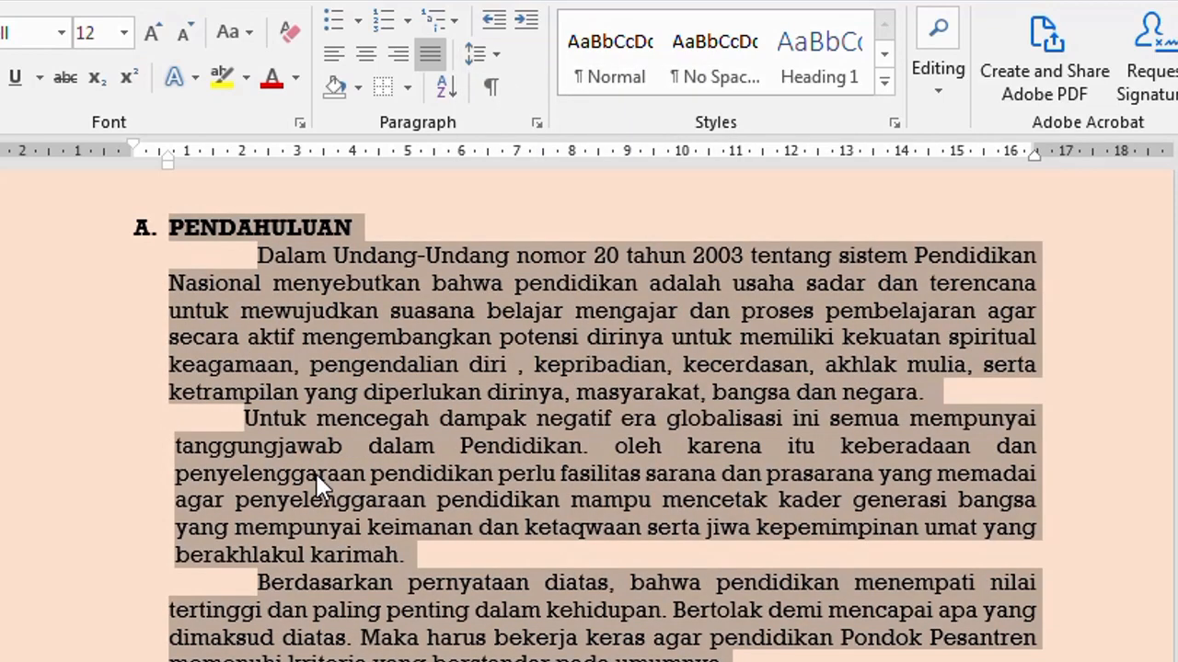
left_click(500, 56)
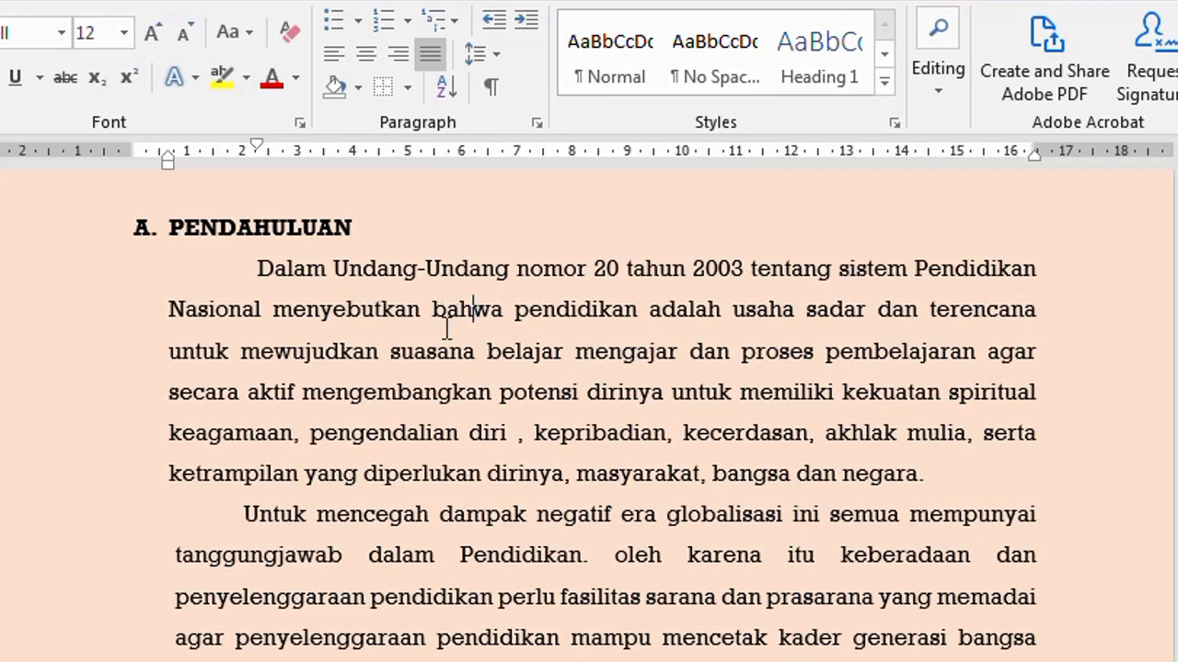
Step: Apply 1,15 line spacing to the first introduction paragraph, then select the Untuk mencegah paragraph
left_click(41, 276)
left_click(42, 313)
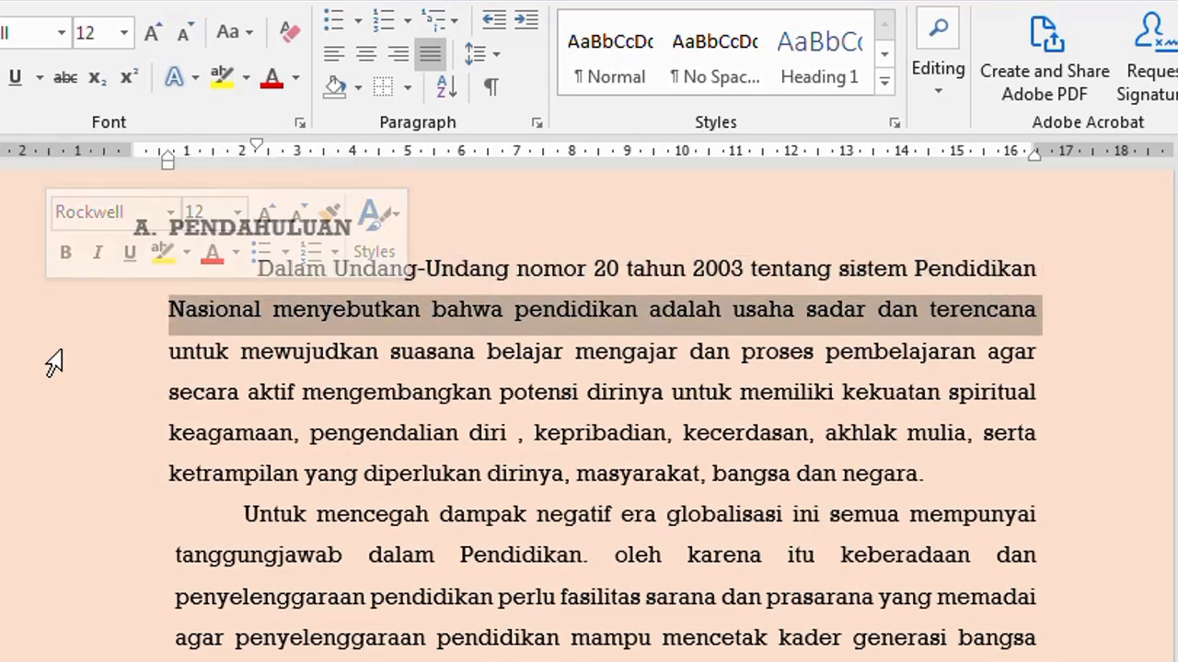
left_click(55, 355)
left_click(468, 270)
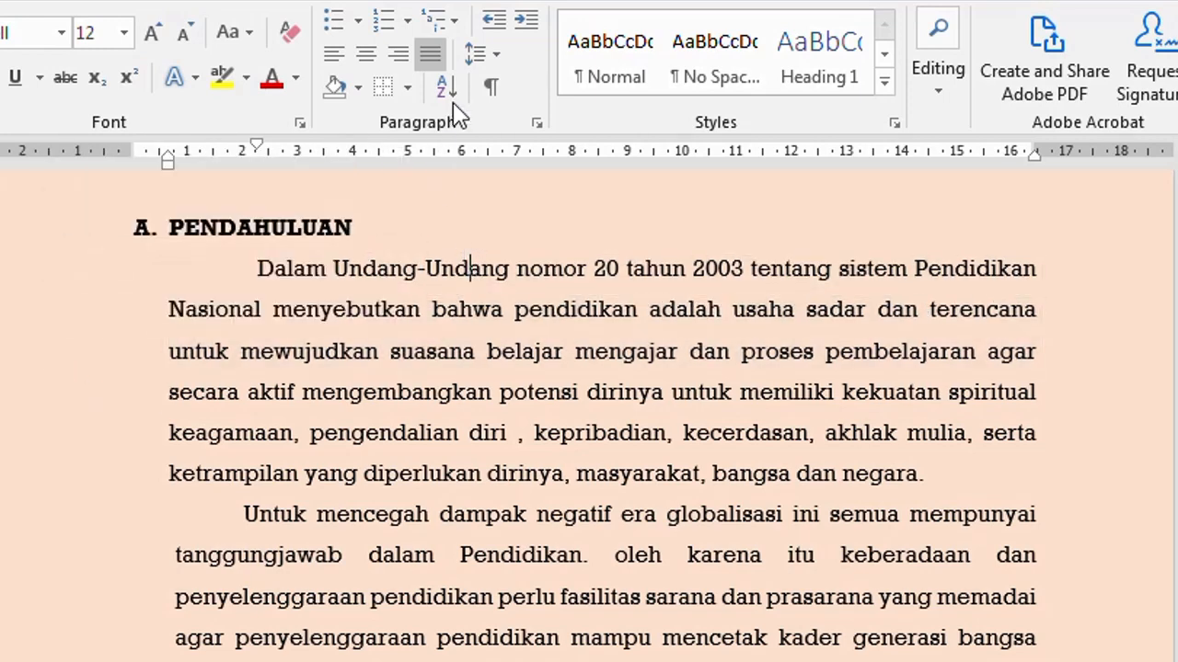
left_click(494, 58)
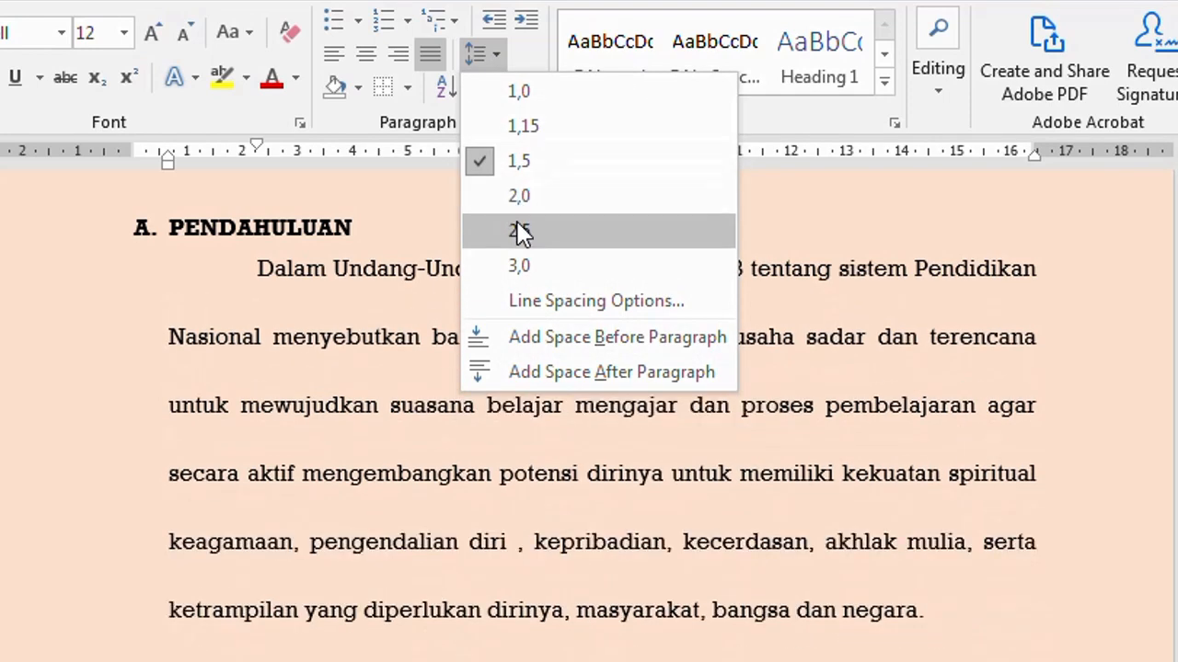
left_click(522, 125)
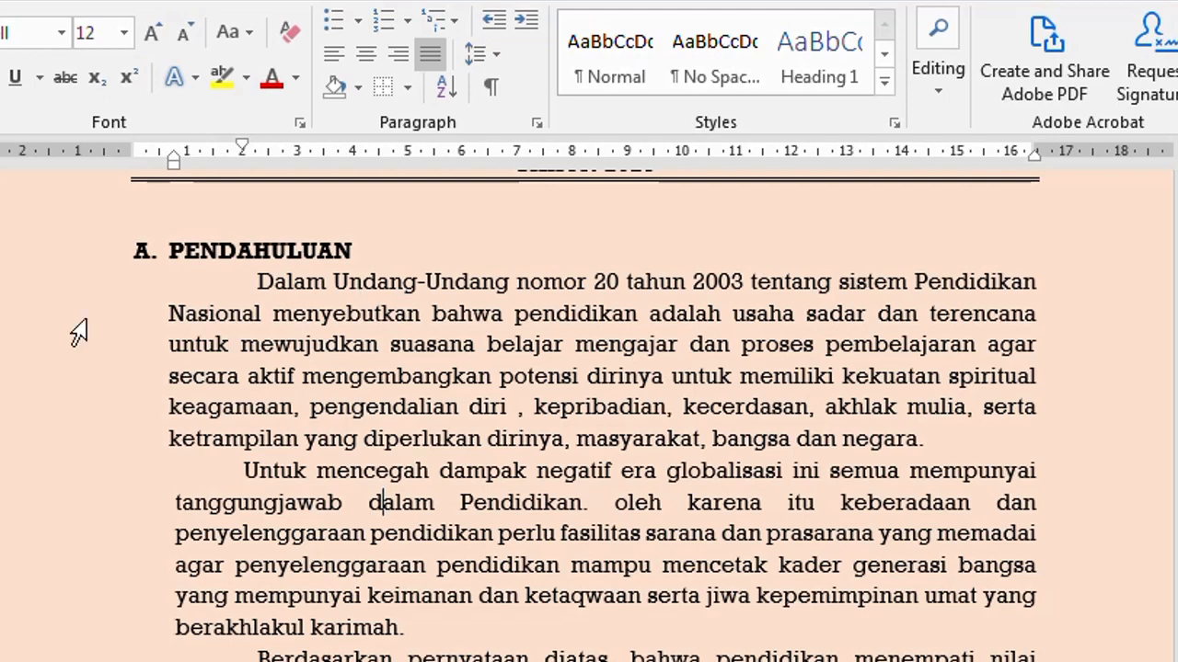
left_click_drag(45, 293, 21, 634)
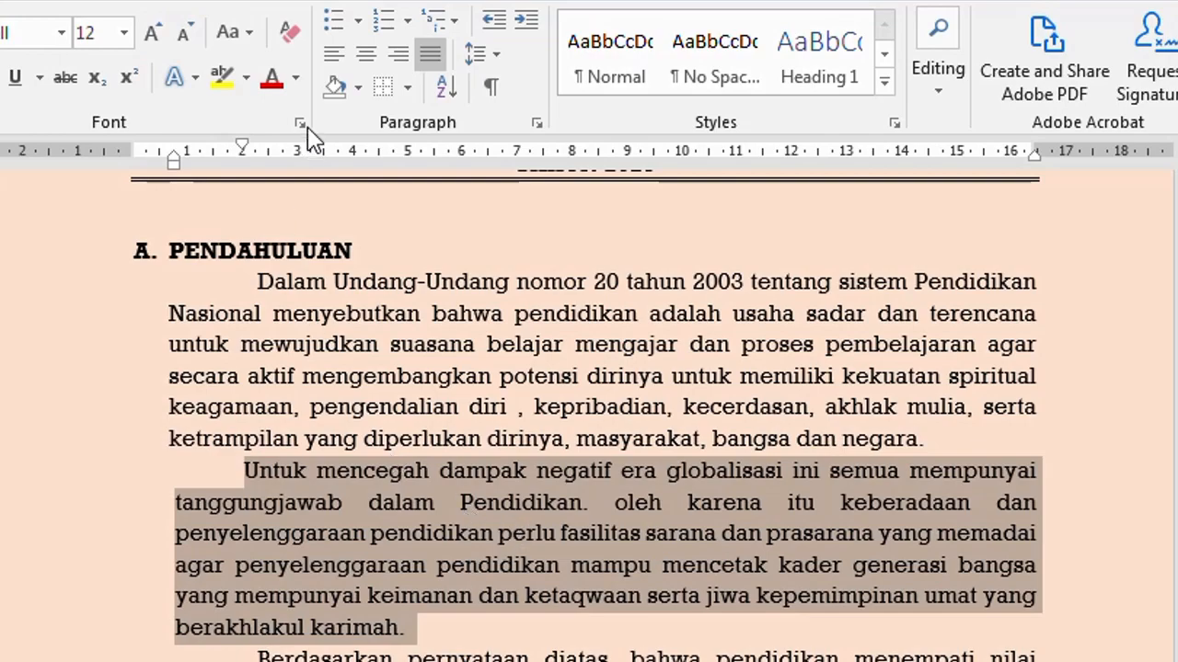
Step: Colour the Untuk mencegah paragraph red and set the introduction paragraphs to 1,0 spacing
left_click(273, 82)
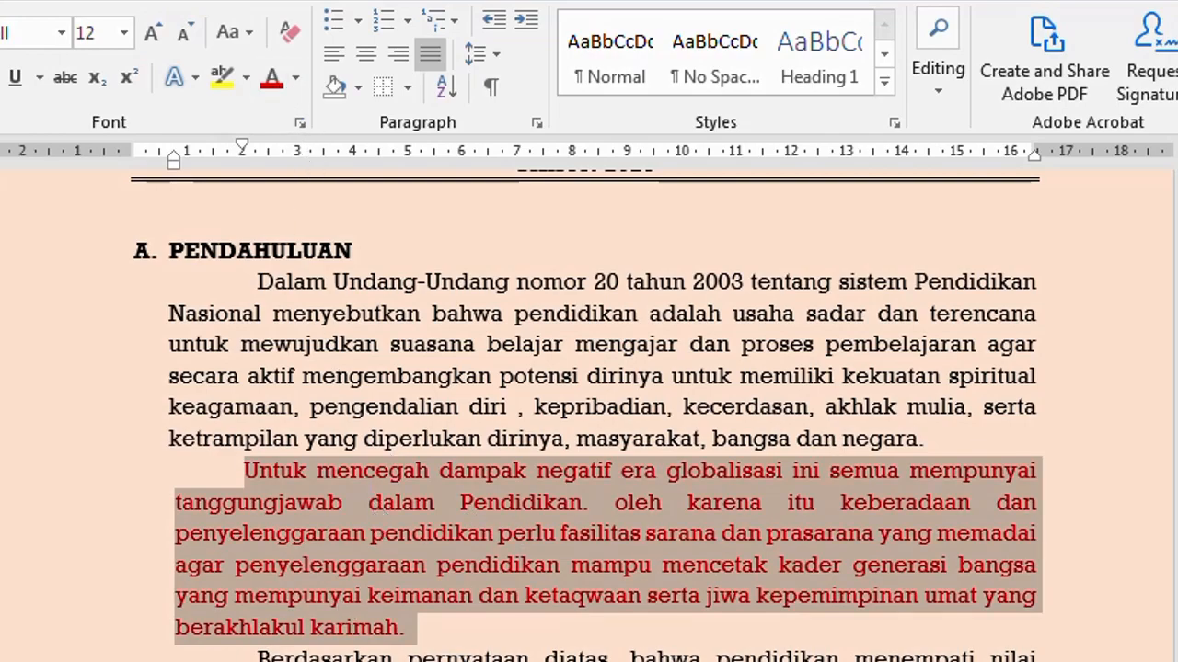
left_click(342, 505)
left_click_drag(74, 284, 213, 661)
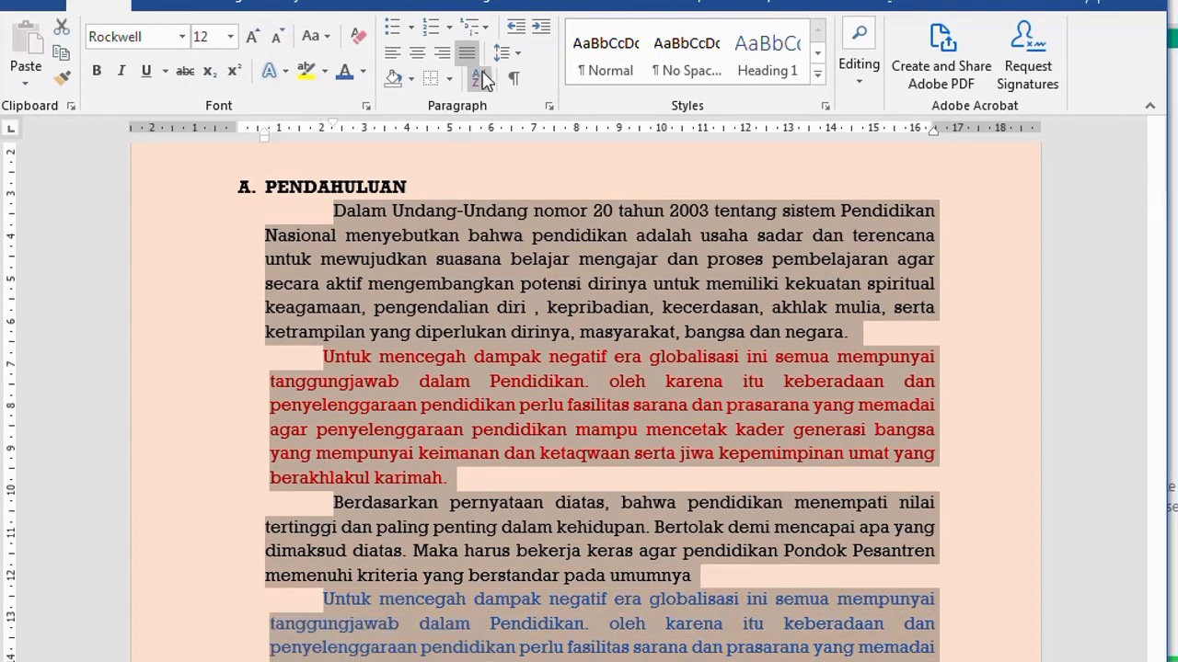
left_click(521, 57)
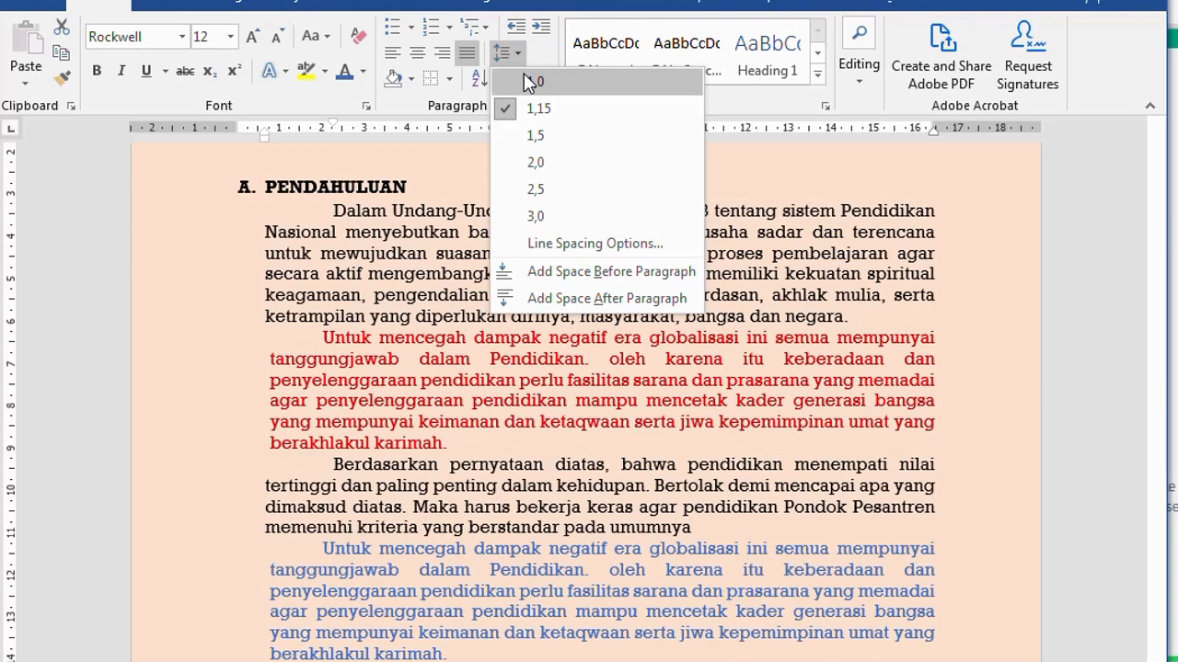
left_click(525, 81)
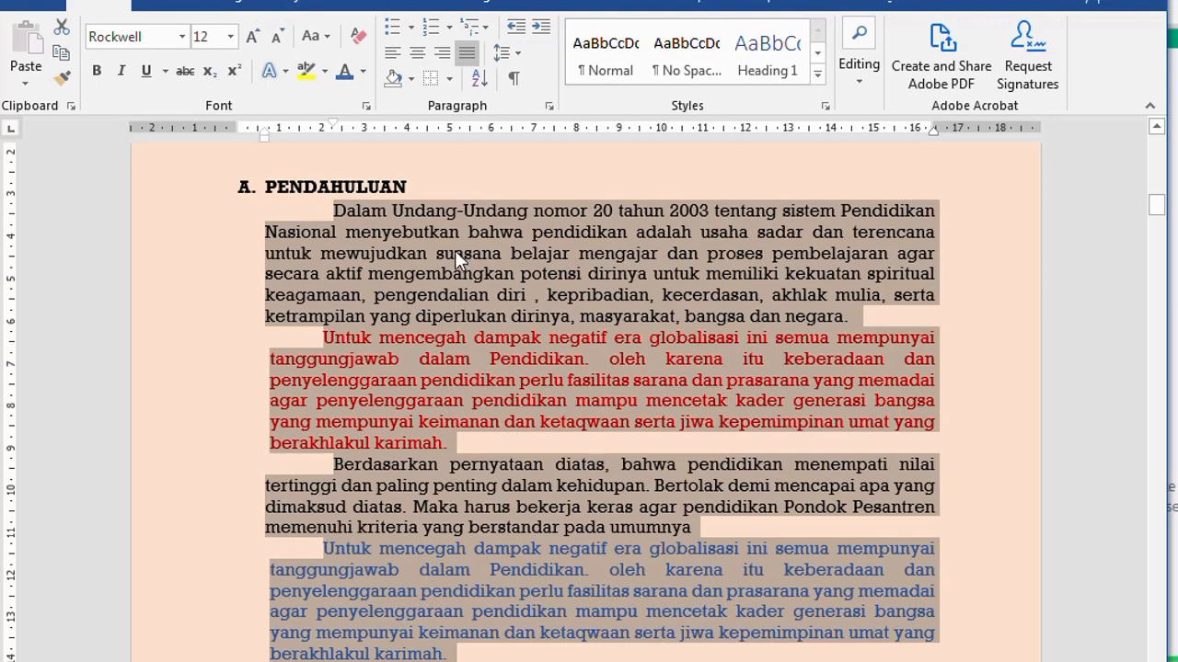
Step: Add space after each of the introduction paragraphs
left_click(521, 57)
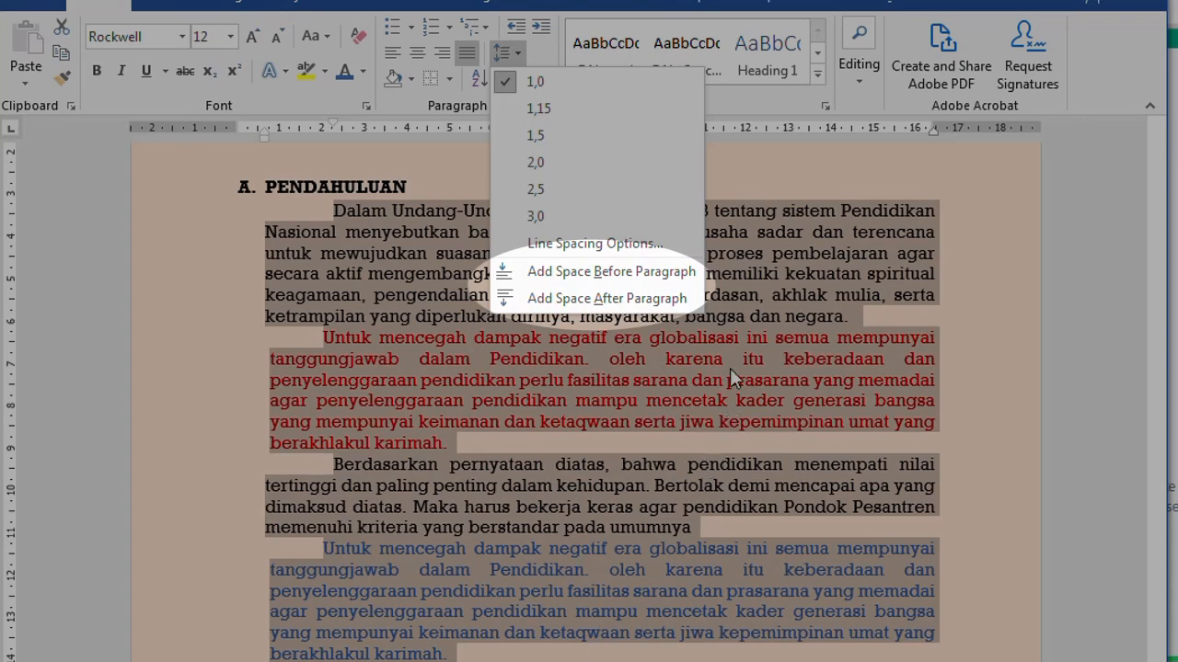
left_click(606, 298)
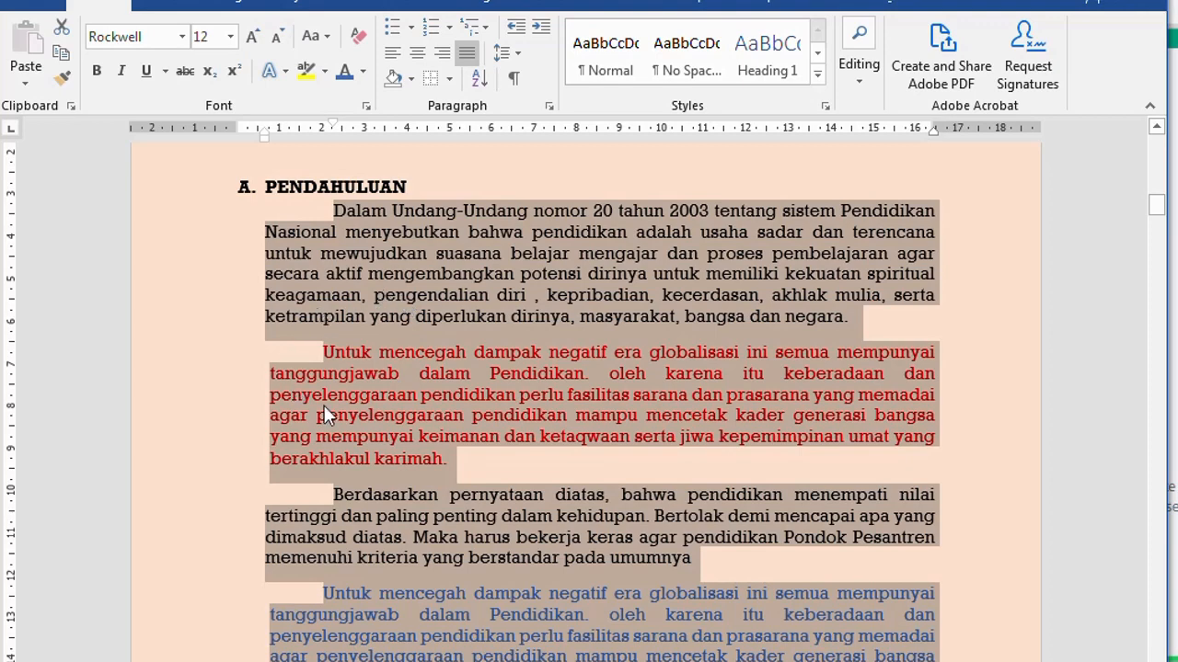
left_click(521, 62)
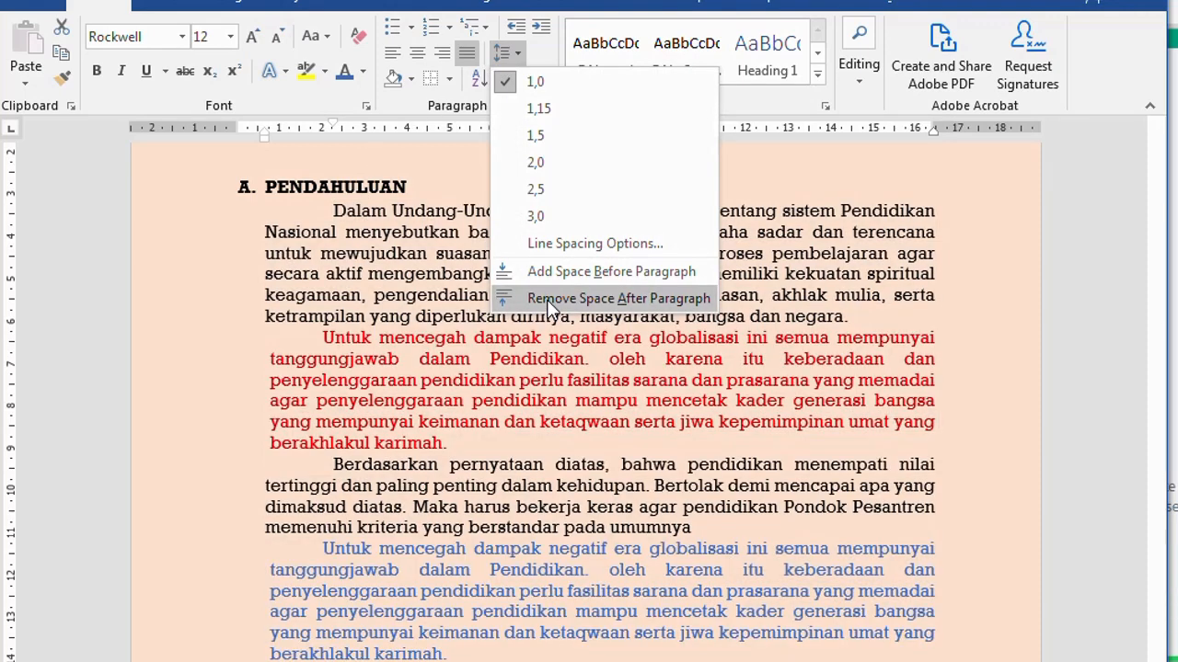
left_click(549, 299)
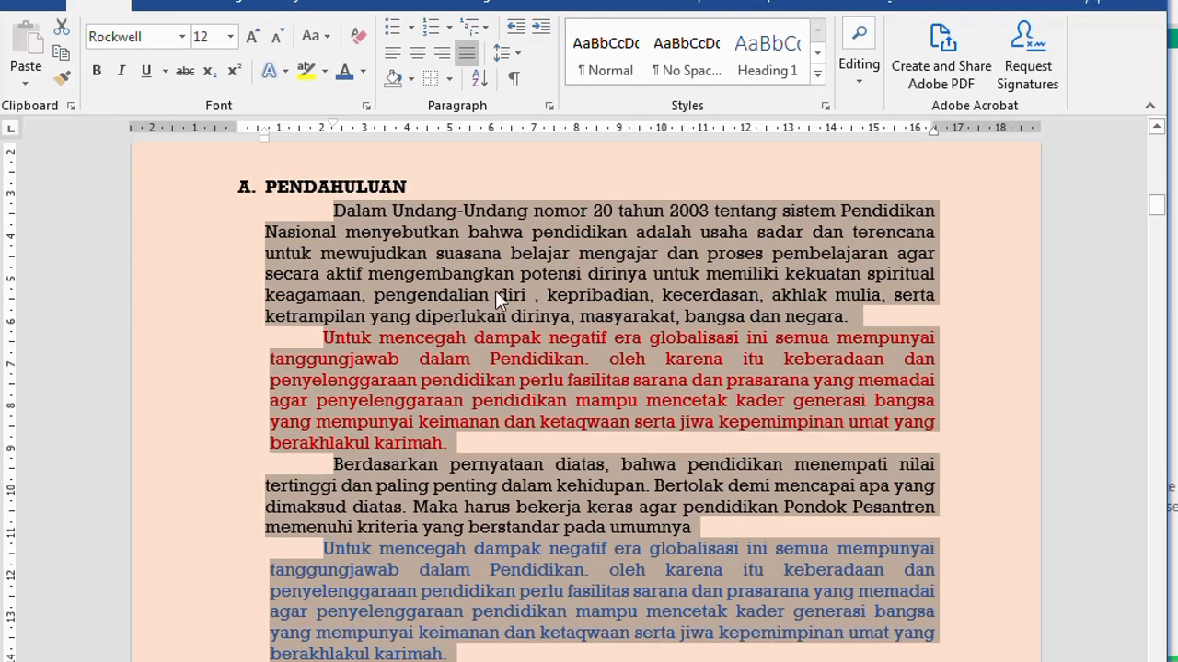
left_click(520, 60)
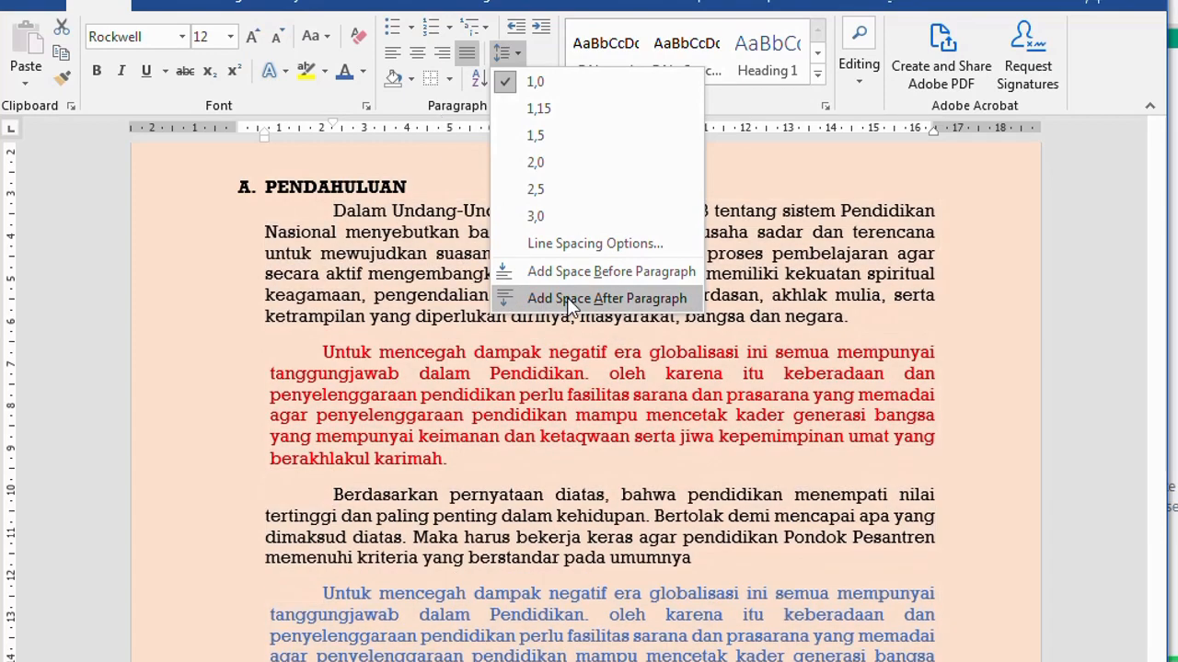
left_click(567, 297)
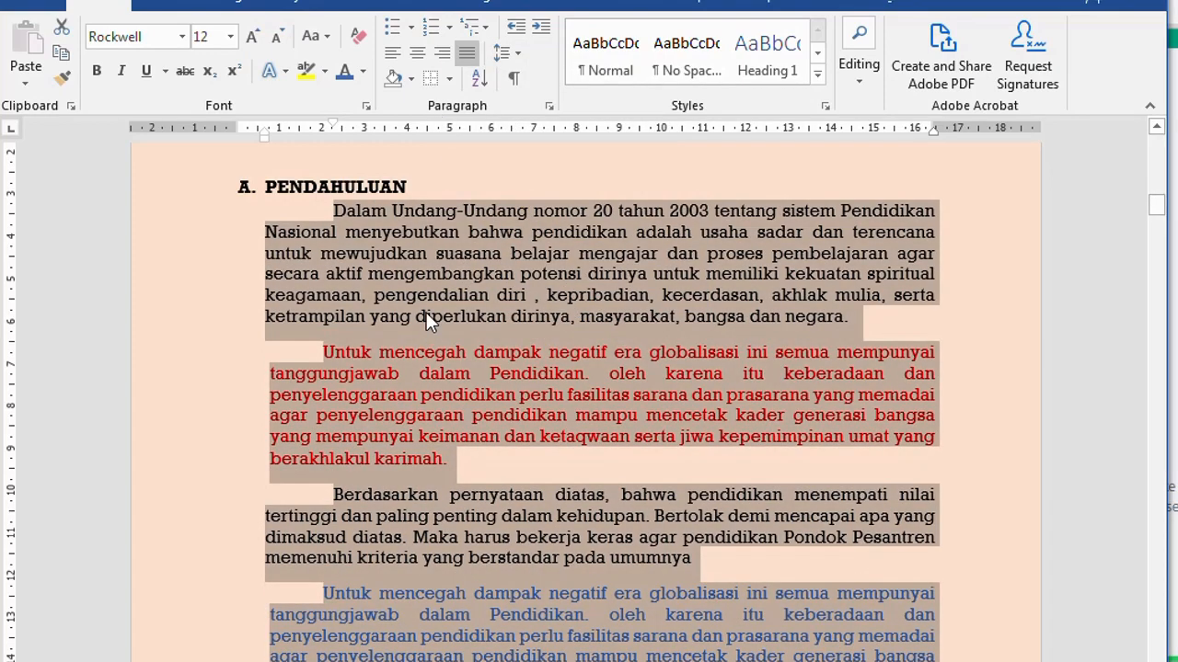
left_click(452, 395)
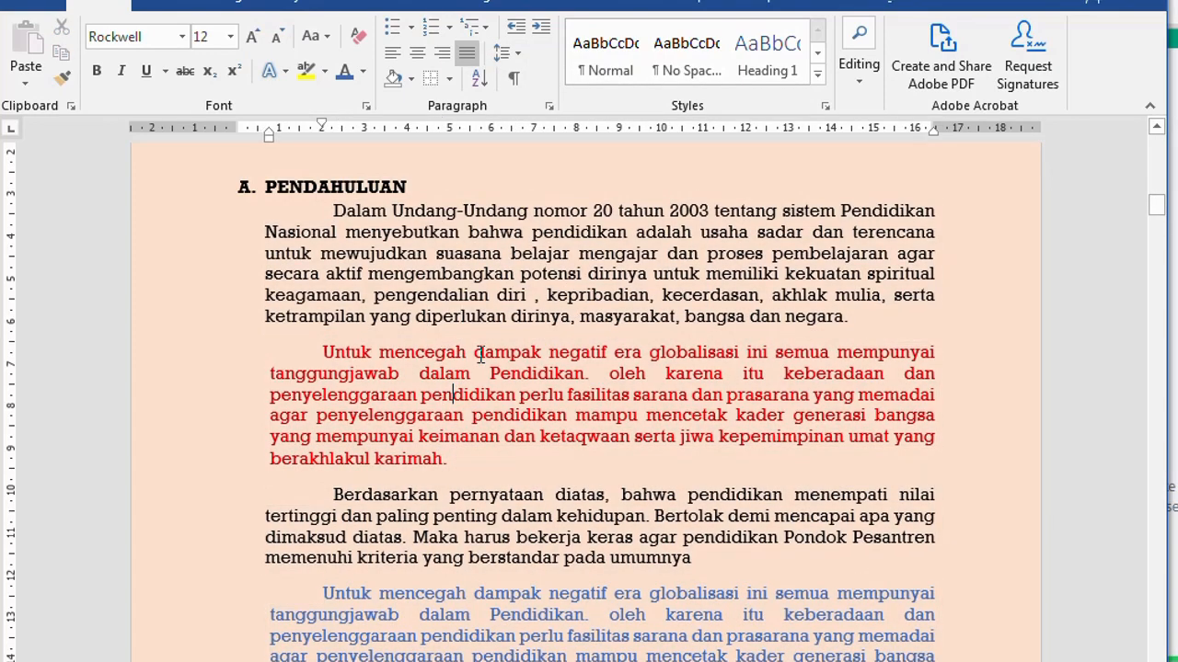
Step: Delete the law details text from item 1 of the numbered list
scroll(480, 356, "down", 15)
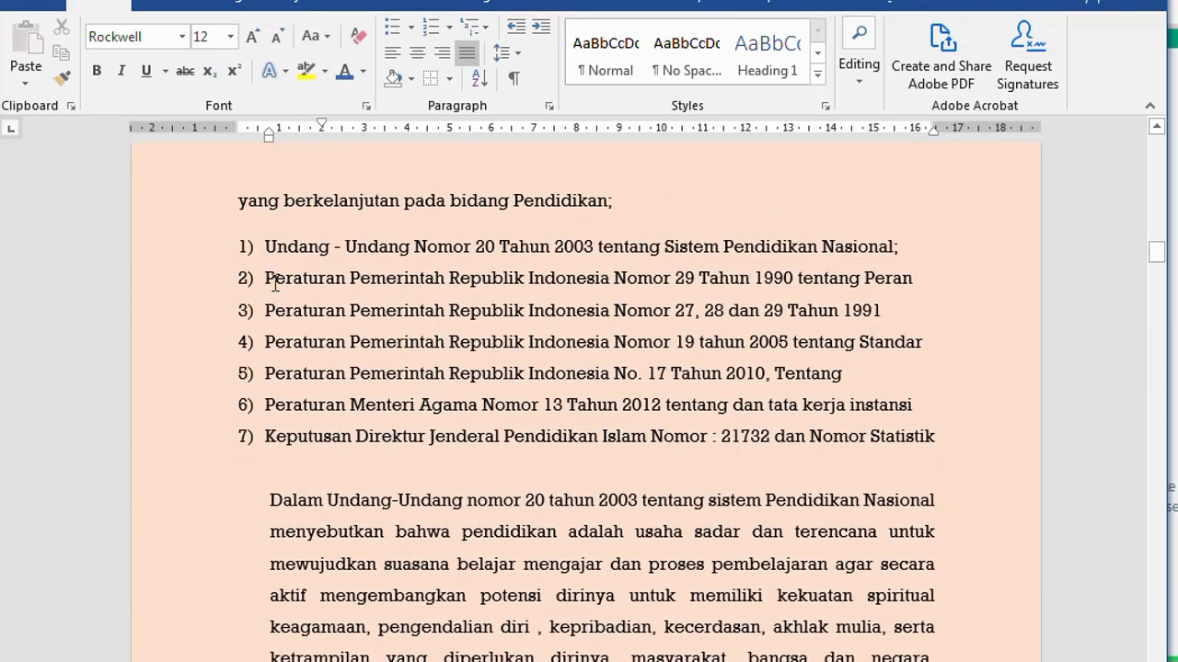
left_click(180, 257)
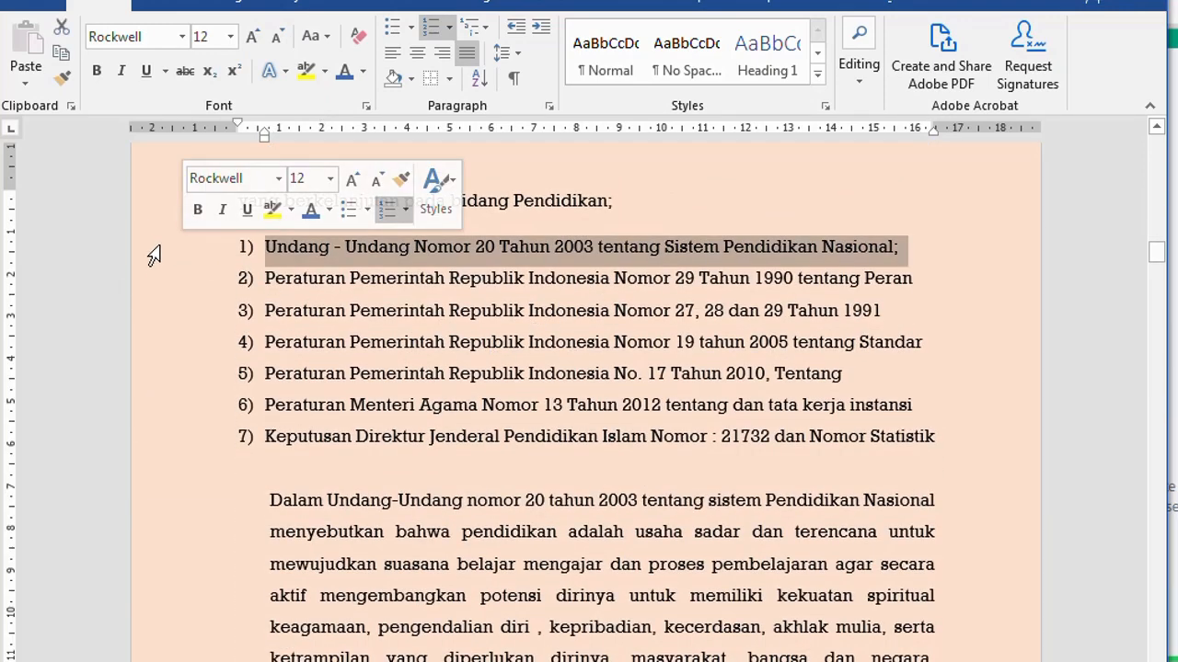
left_click_drag(153, 256, 161, 462)
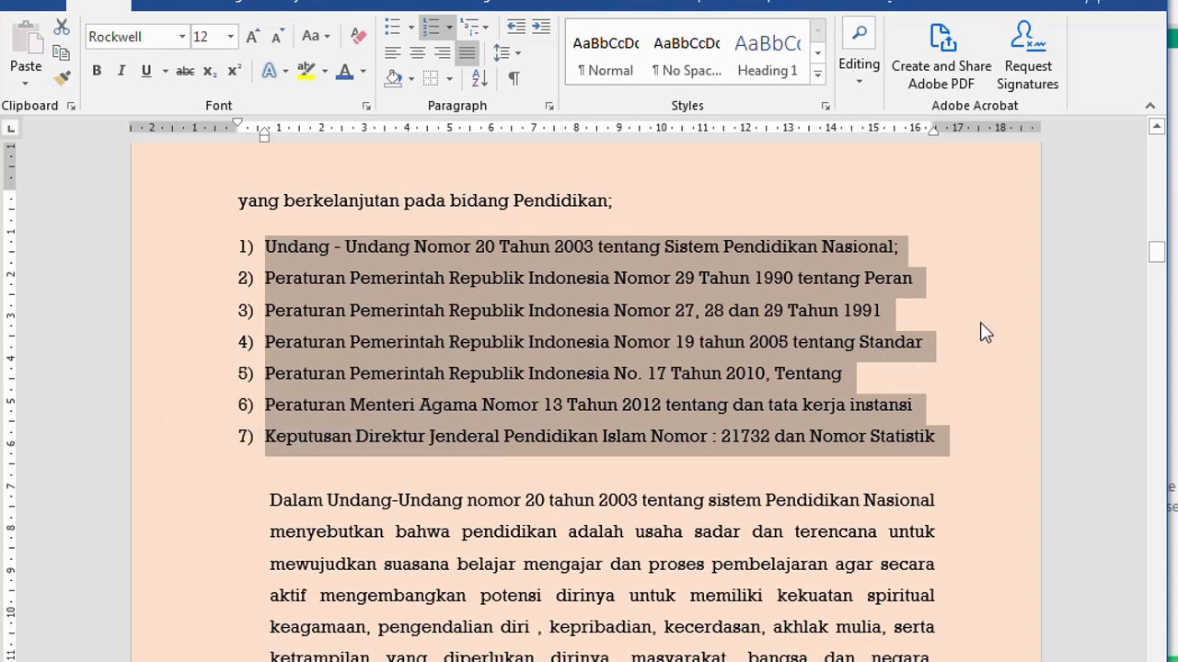
left_click(951, 258)
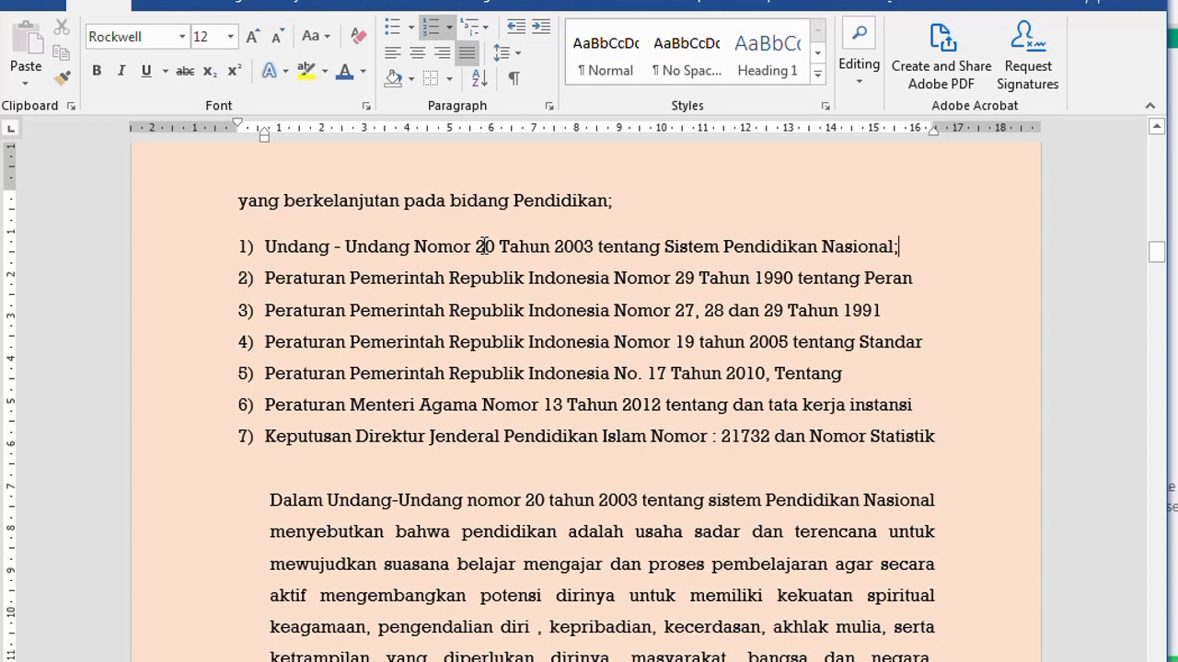
left_click_drag(479, 246, 870, 243)
key("BackSpace")
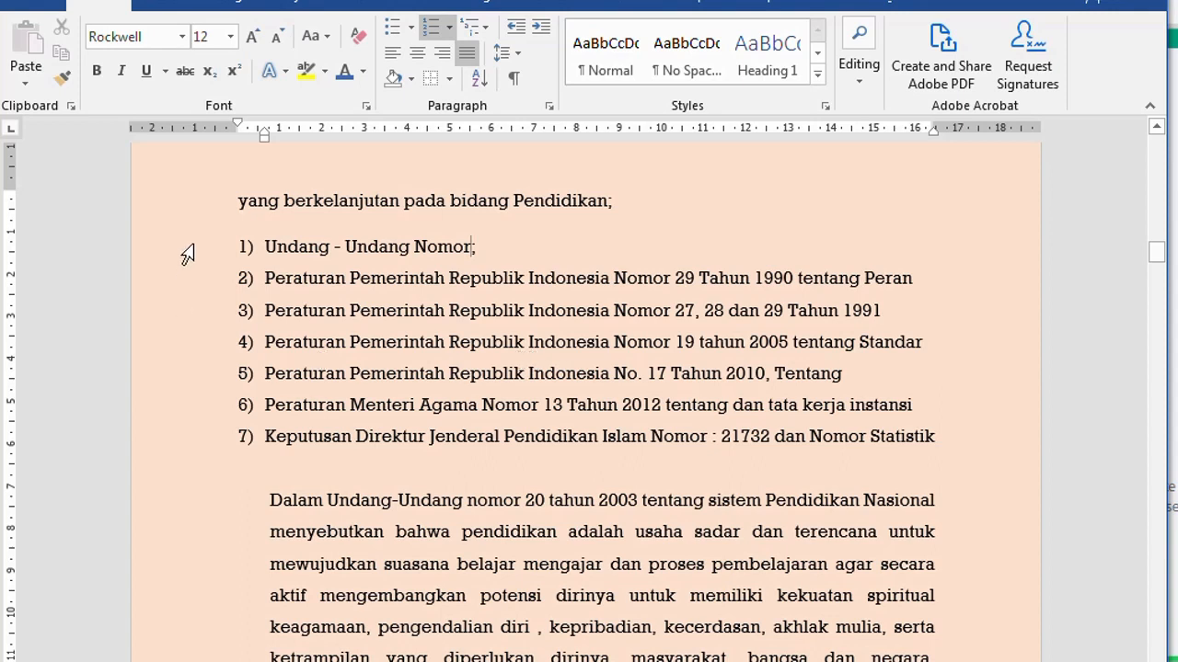
Step: Remove the space after each of the seven numbered regulation items
left_click_drag(187, 255, 189, 448)
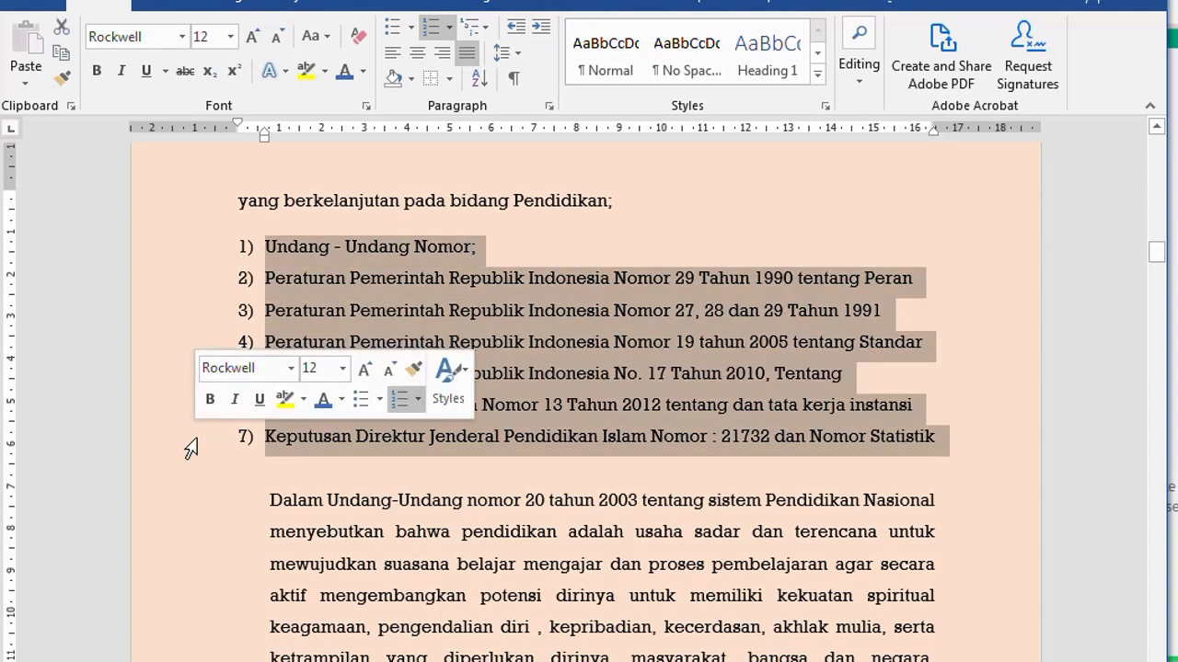
left_click(518, 55)
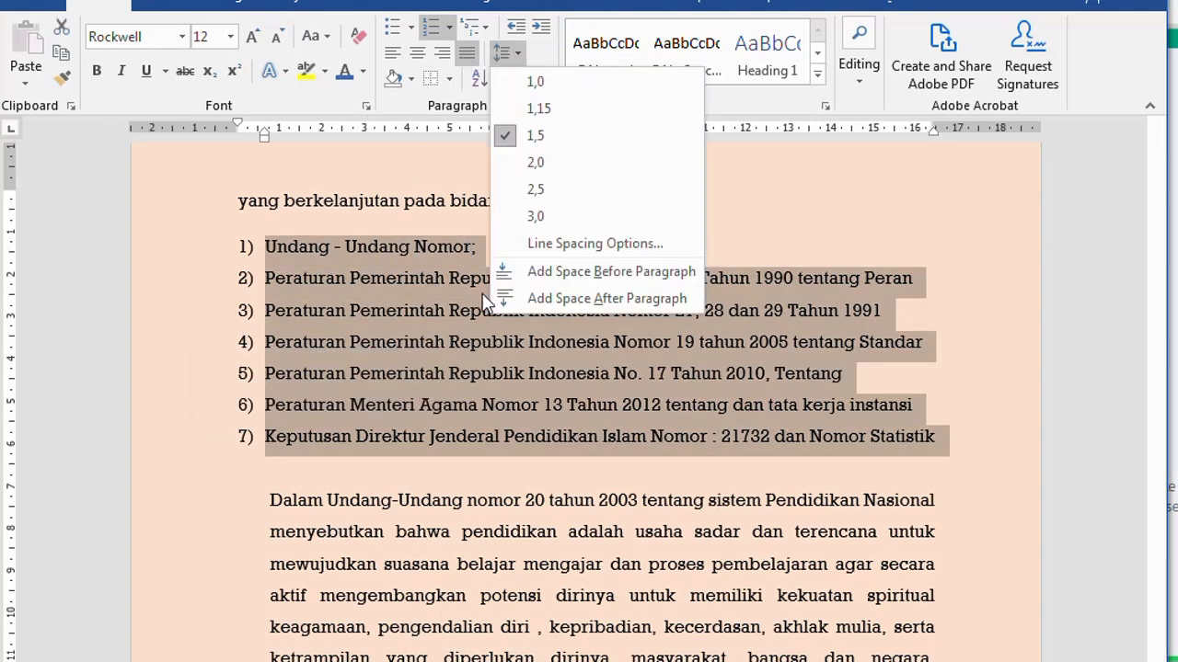
left_click(546, 296)
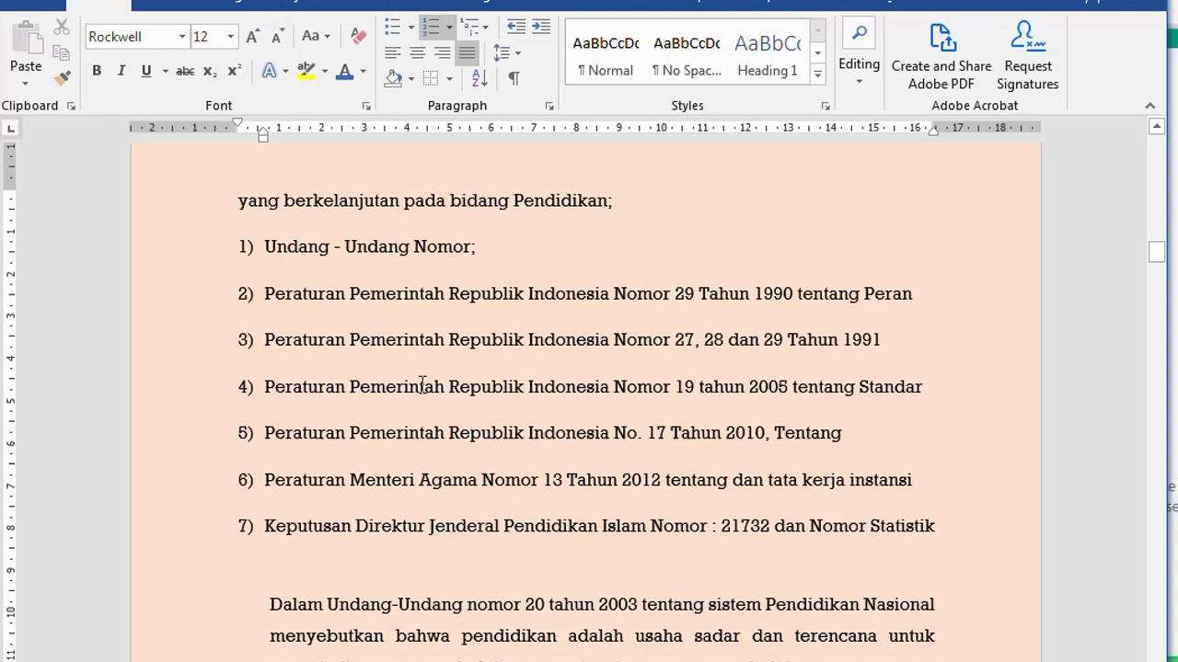
left_click(152, 232)
left_click(163, 294)
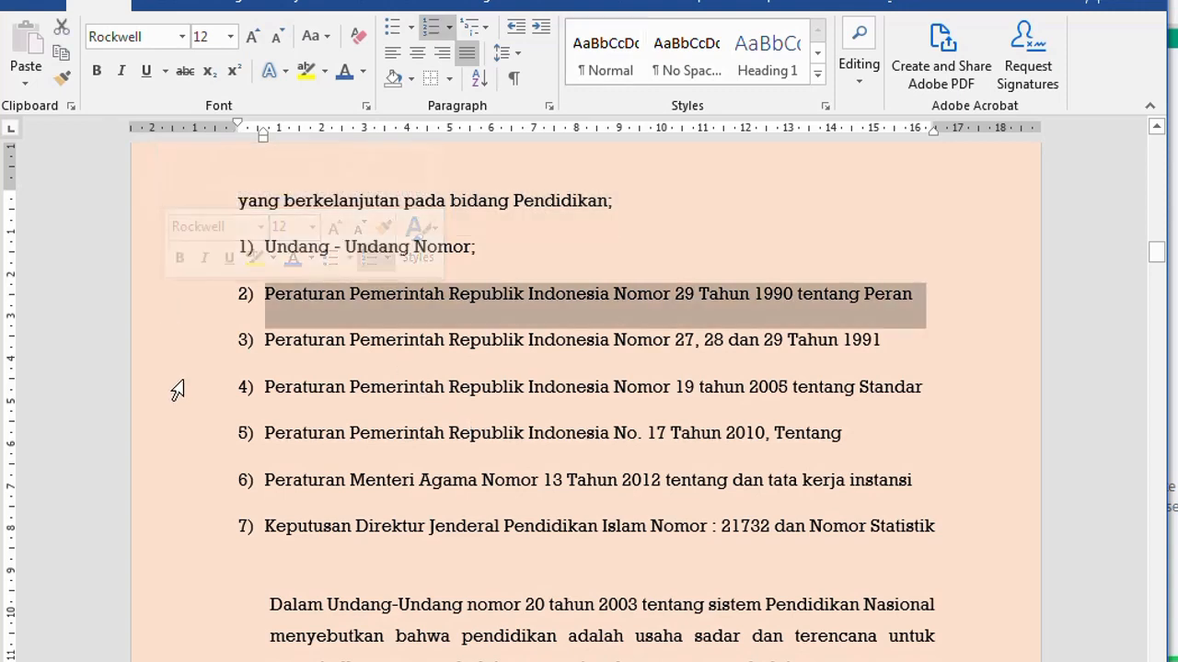
left_click(177, 388)
left_click(181, 481)
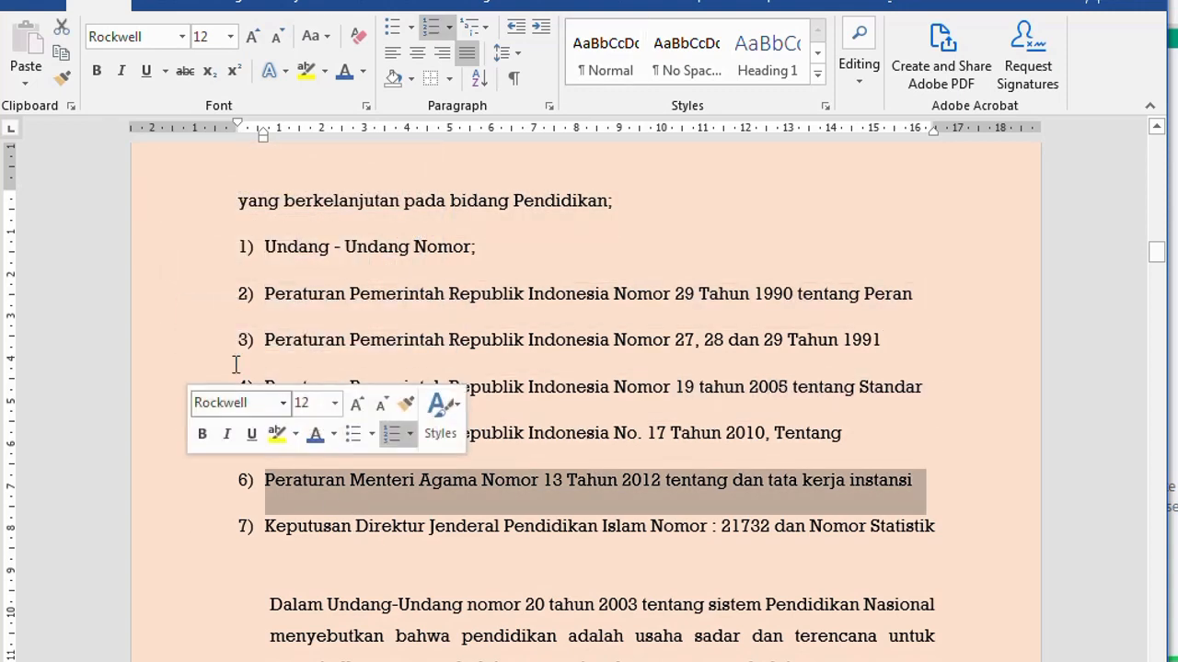
left_click_drag(142, 247, 155, 558)
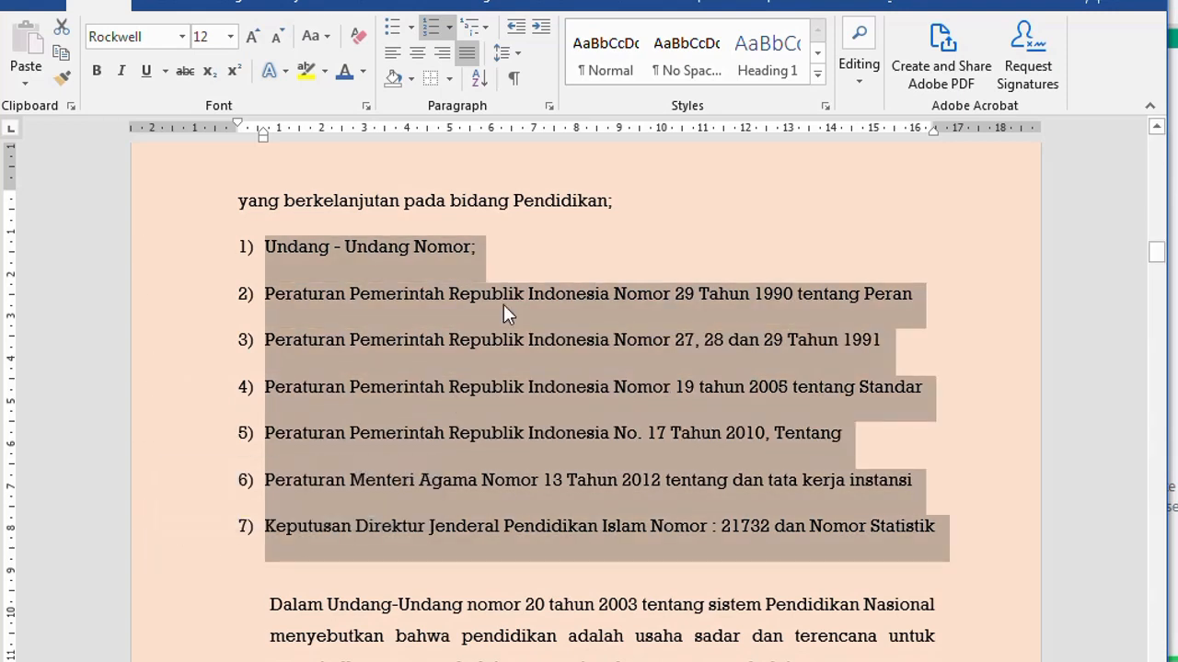
left_click(519, 57)
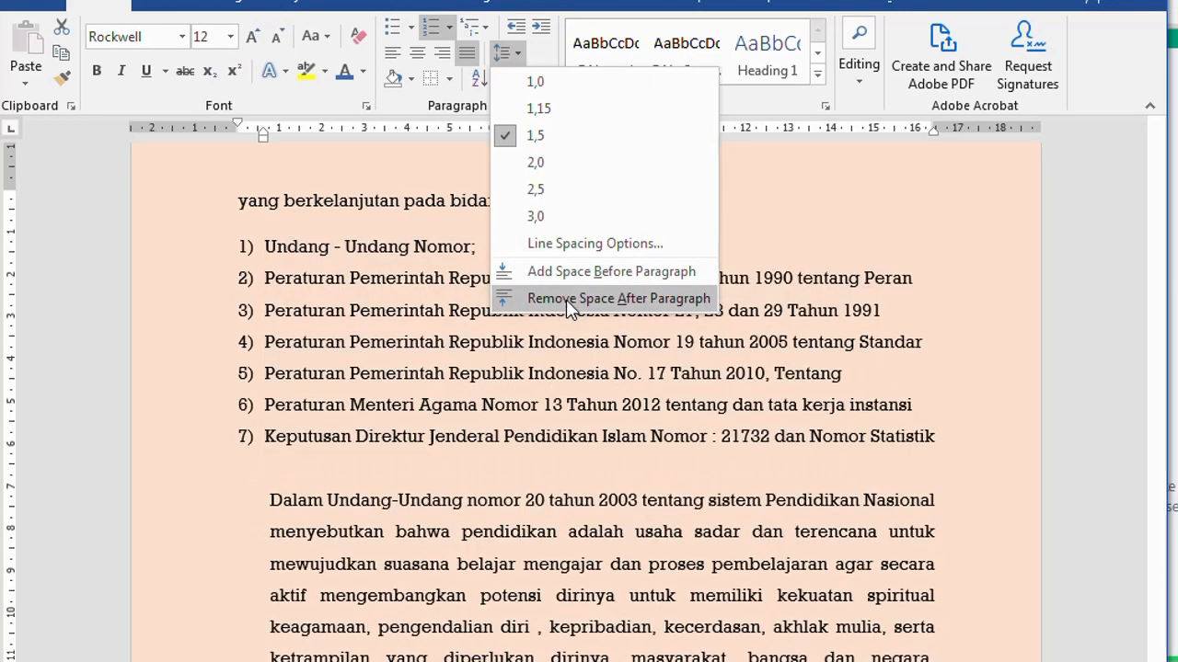
left_click(568, 300)
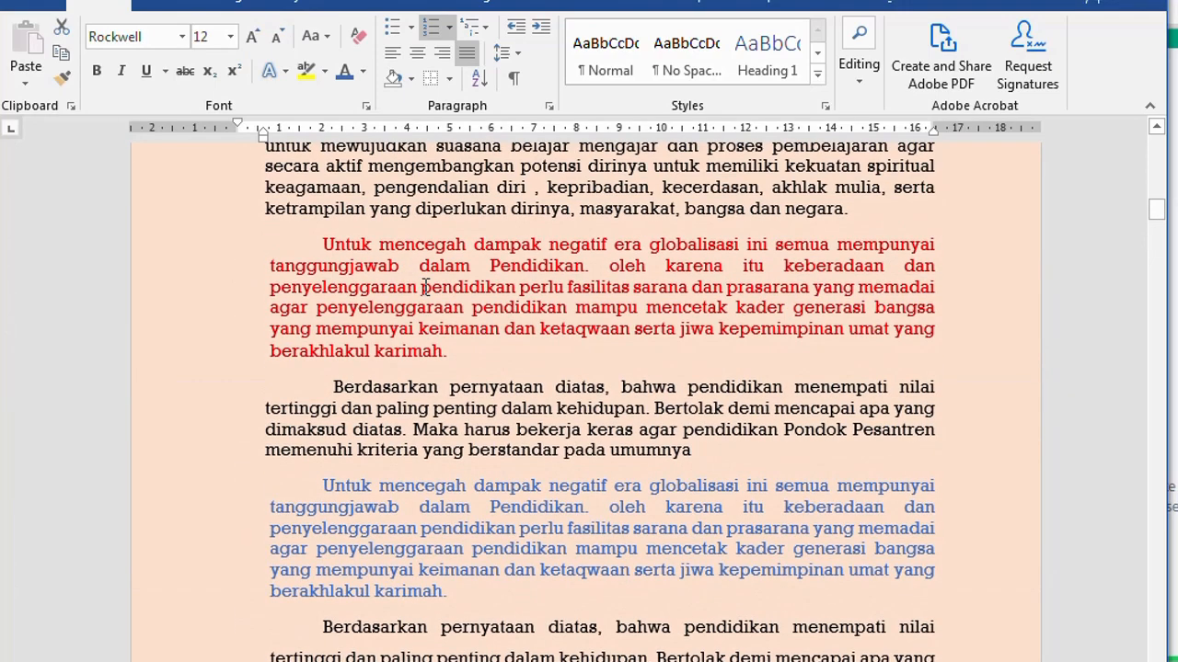
scroll(425, 287, "up", 2)
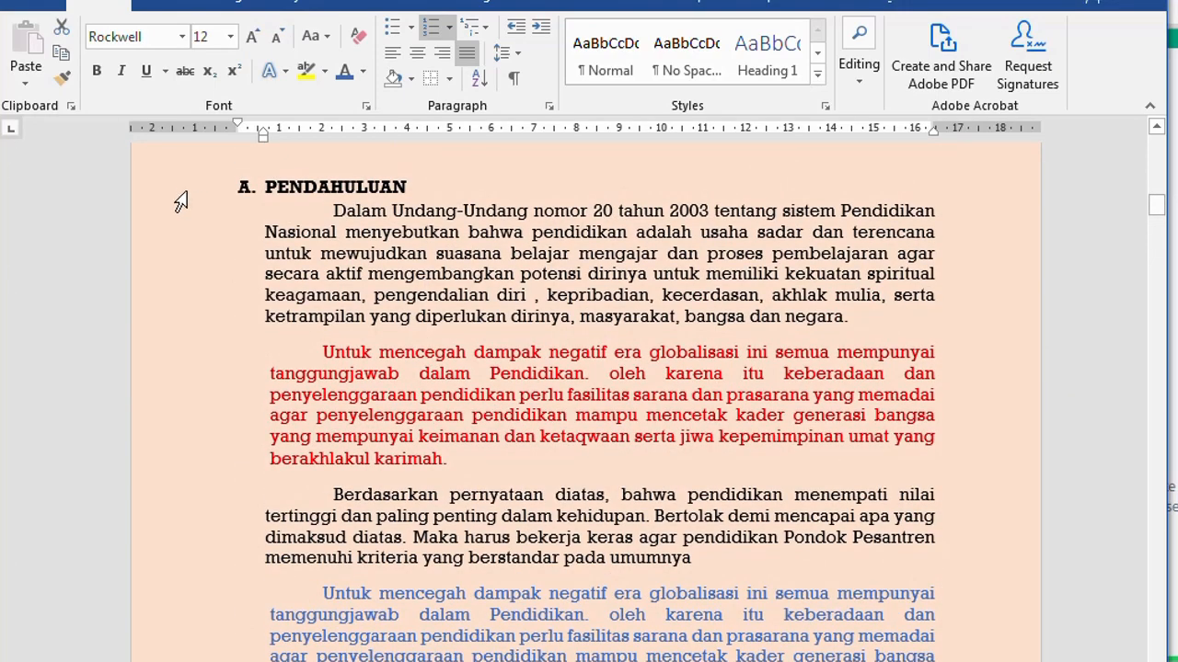
Step: Give the whole document 1.5 line spacing, allowing space between same-style paragraphs
left_click_drag(184, 214, 190, 661)
key("ctrl+a")
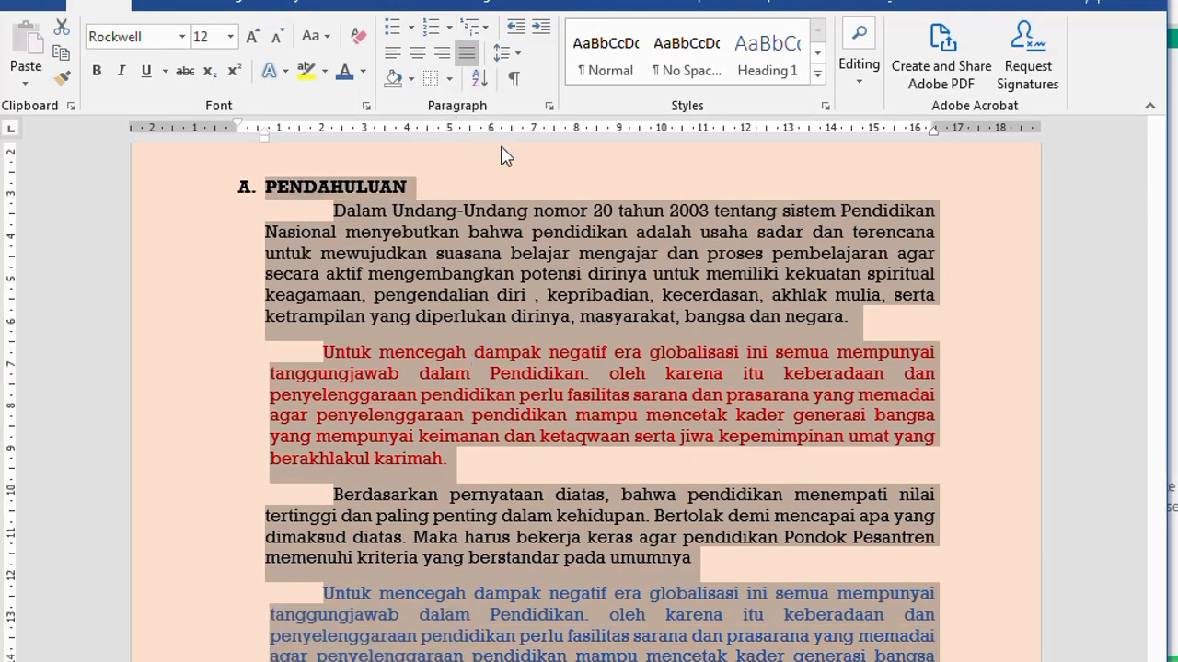
left_click(550, 108)
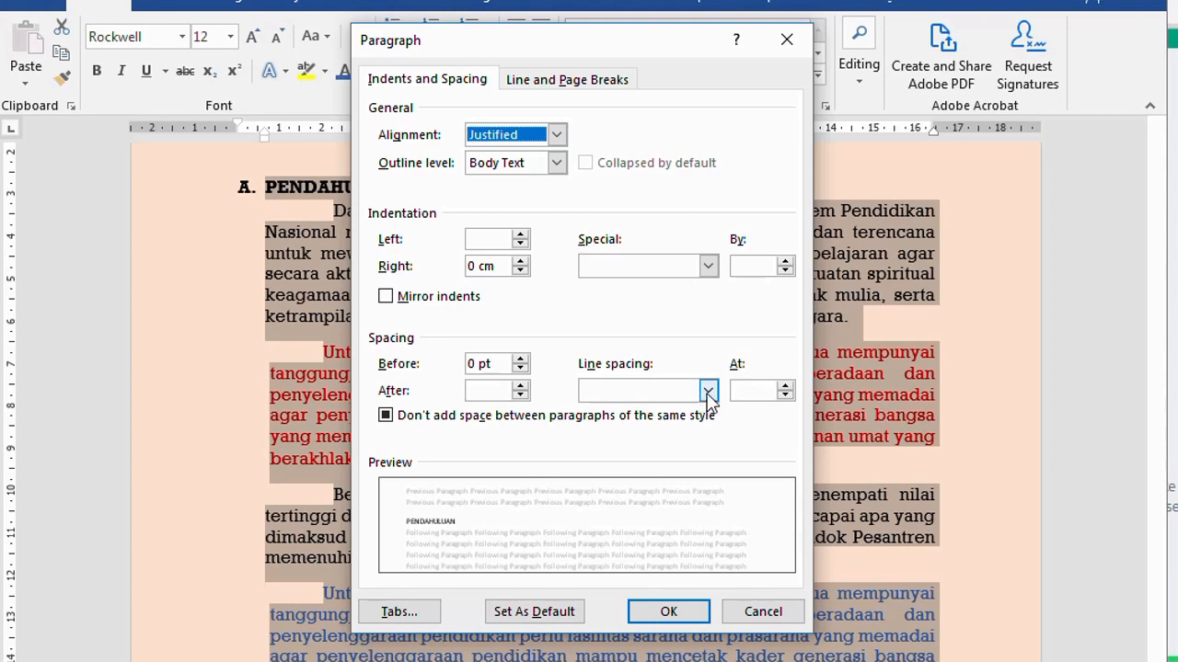
left_click(463, 422)
left_click(467, 425)
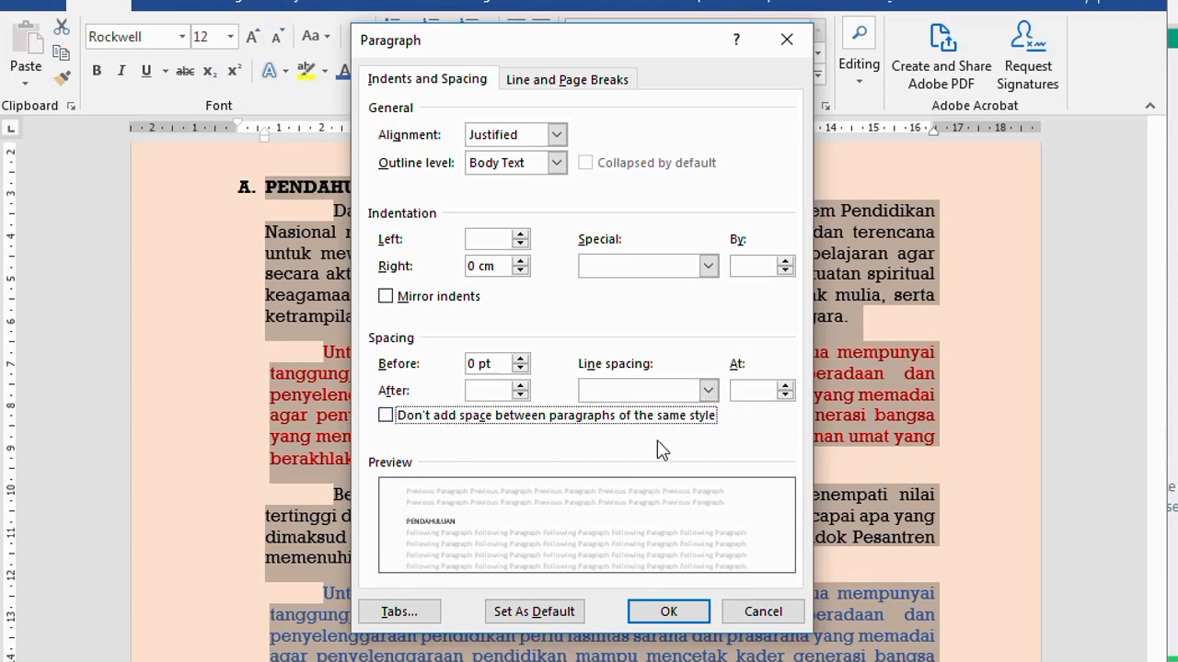
left_click(707, 391)
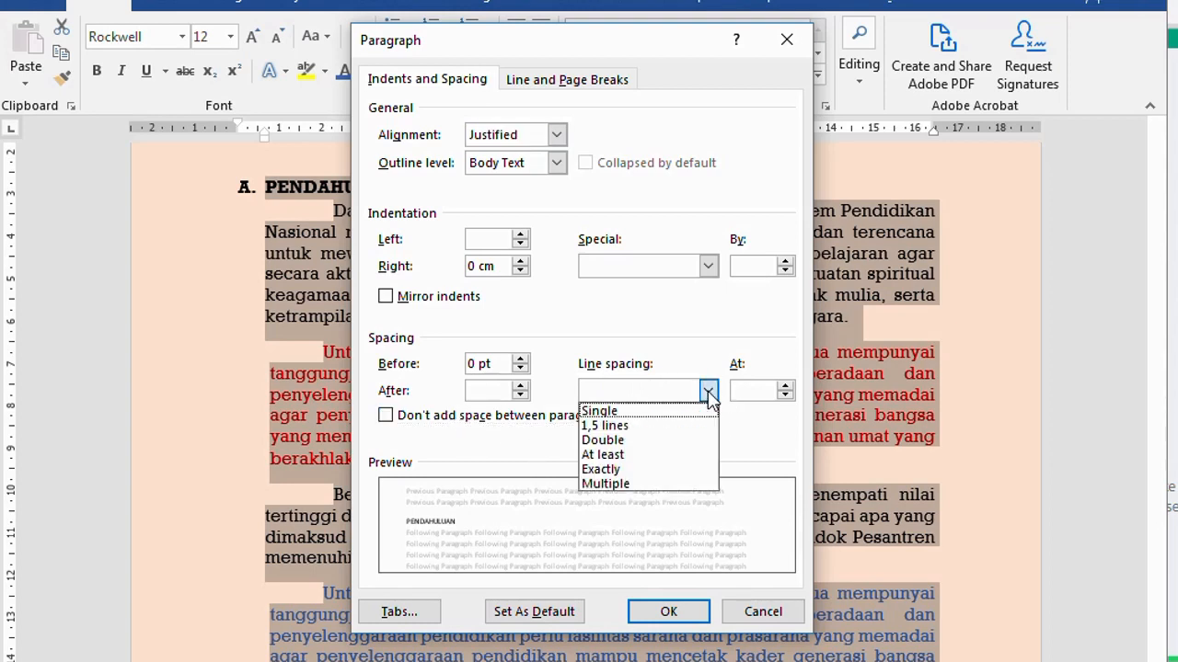
left_click(619, 426)
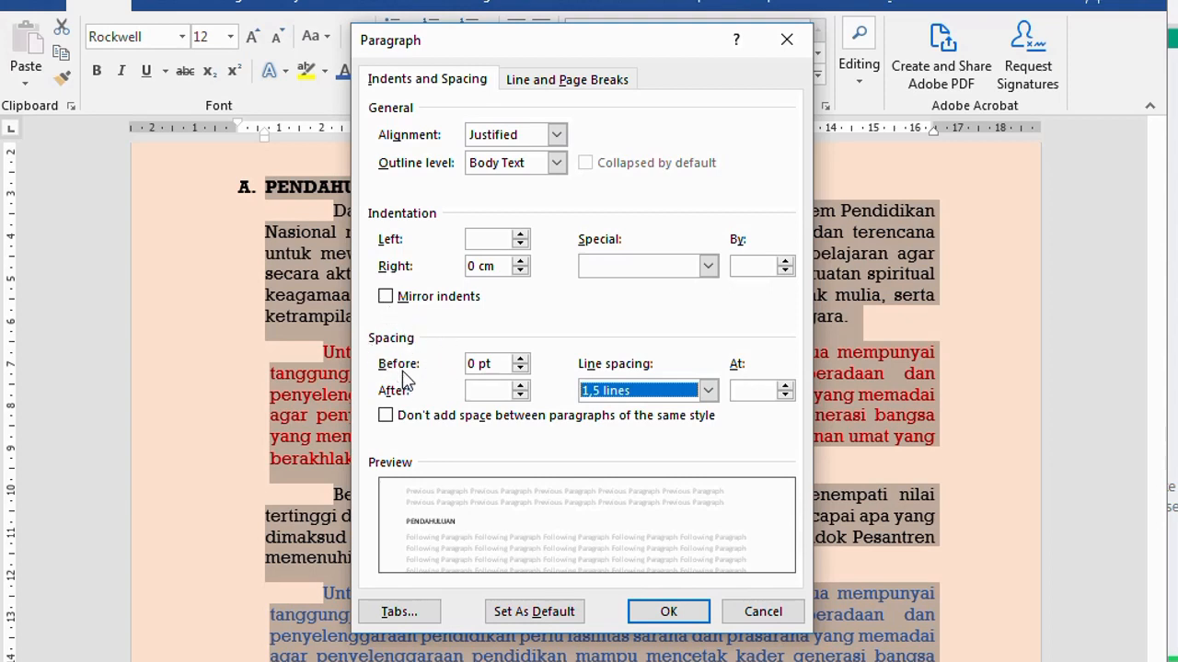
left_click(520, 396)
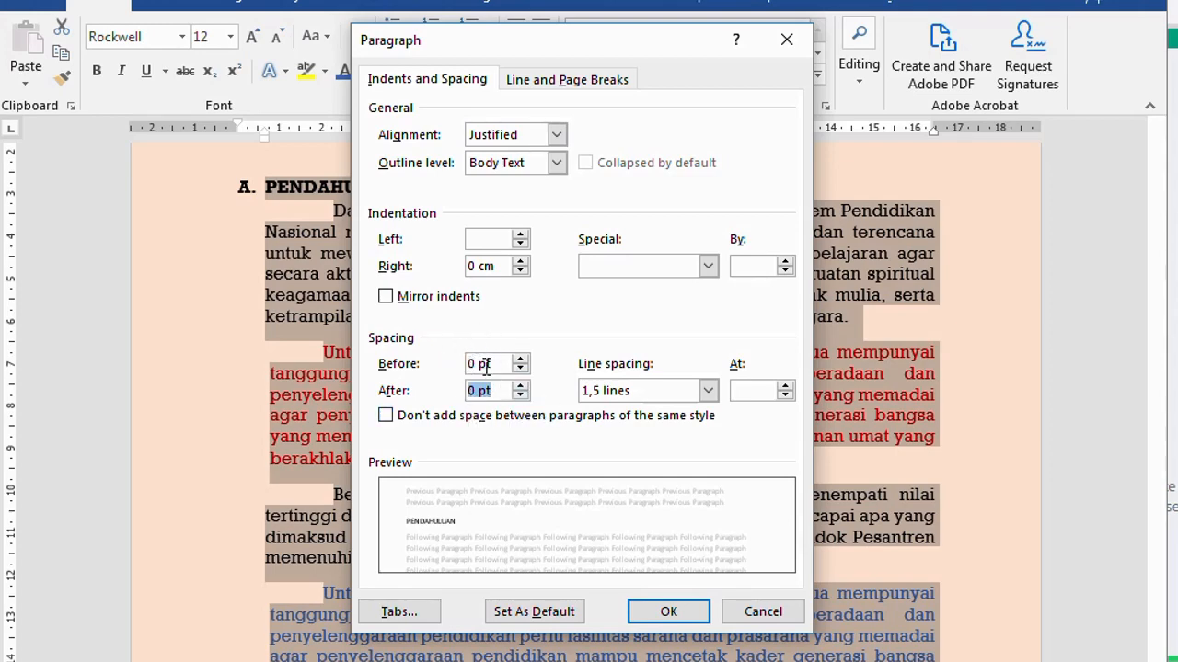
left_click(668, 612)
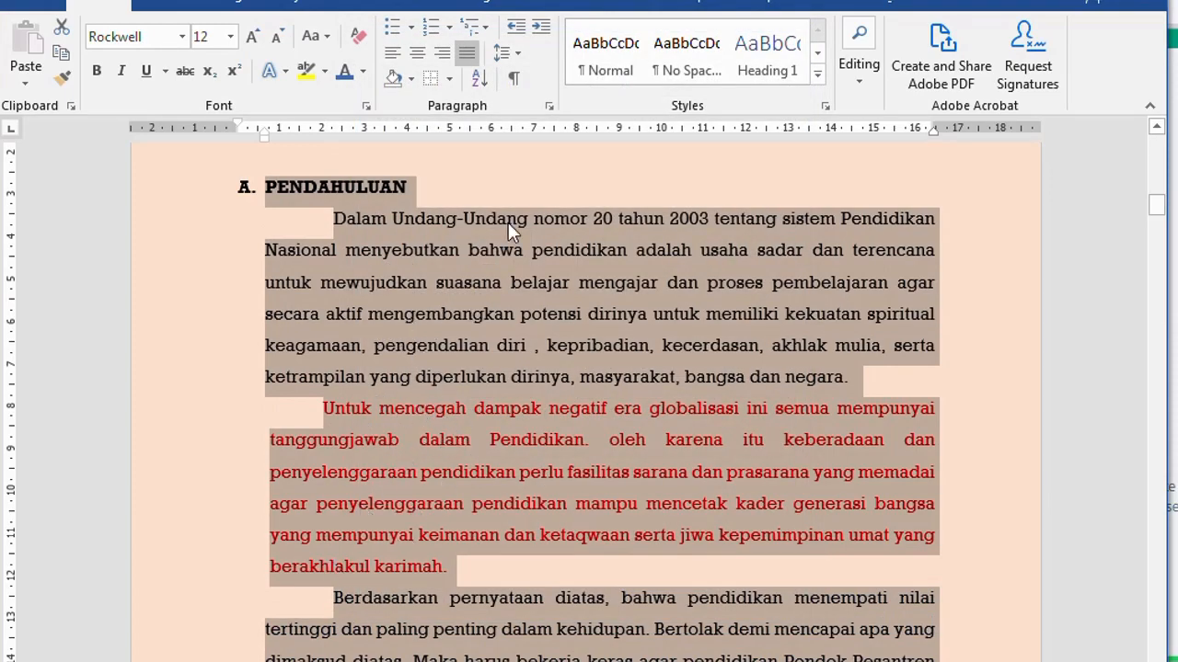
Step: Set the space after every paragraph to 10 pt
left_click(549, 106)
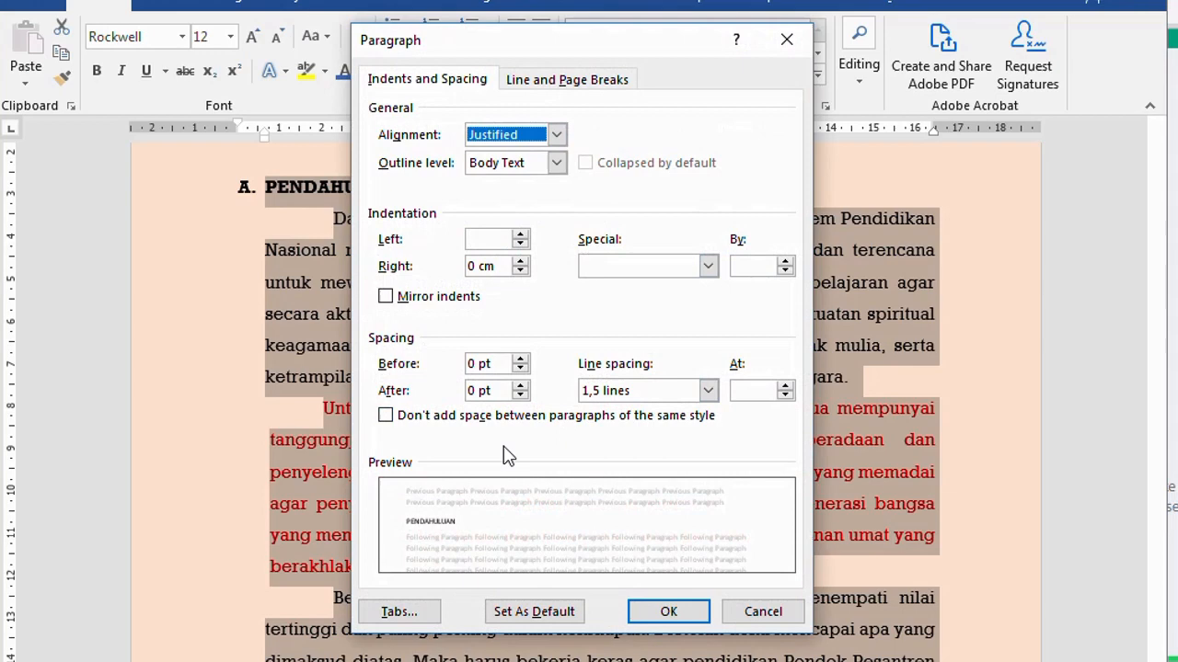
left_click(473, 390)
type("1")
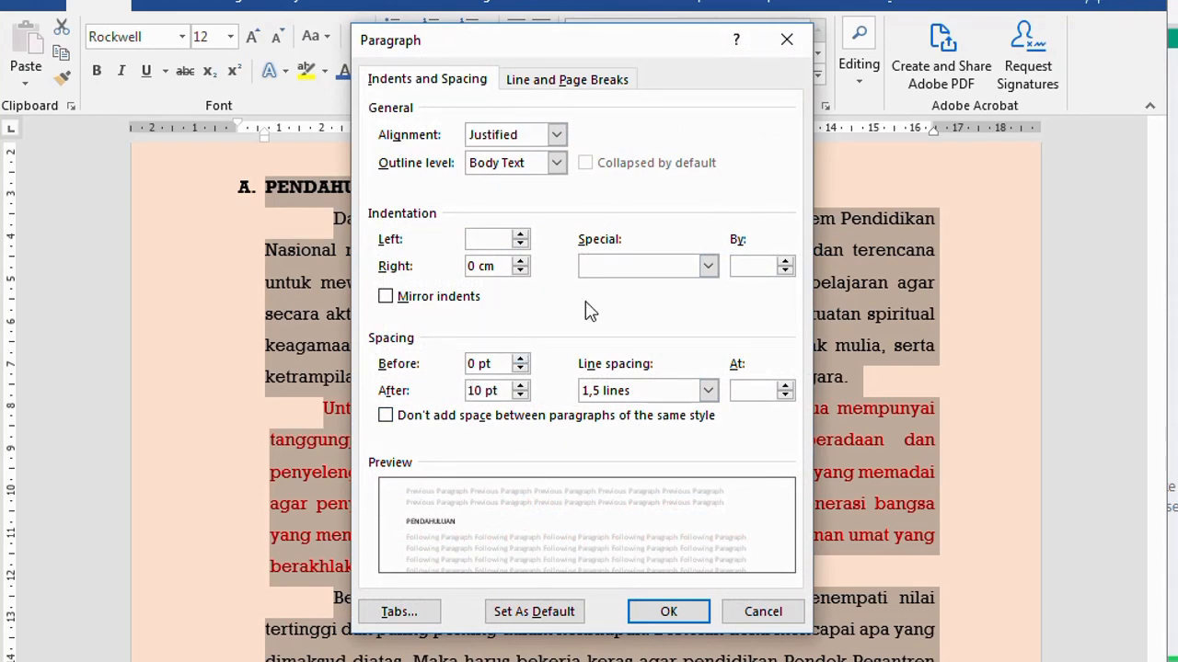
left_click(663, 614)
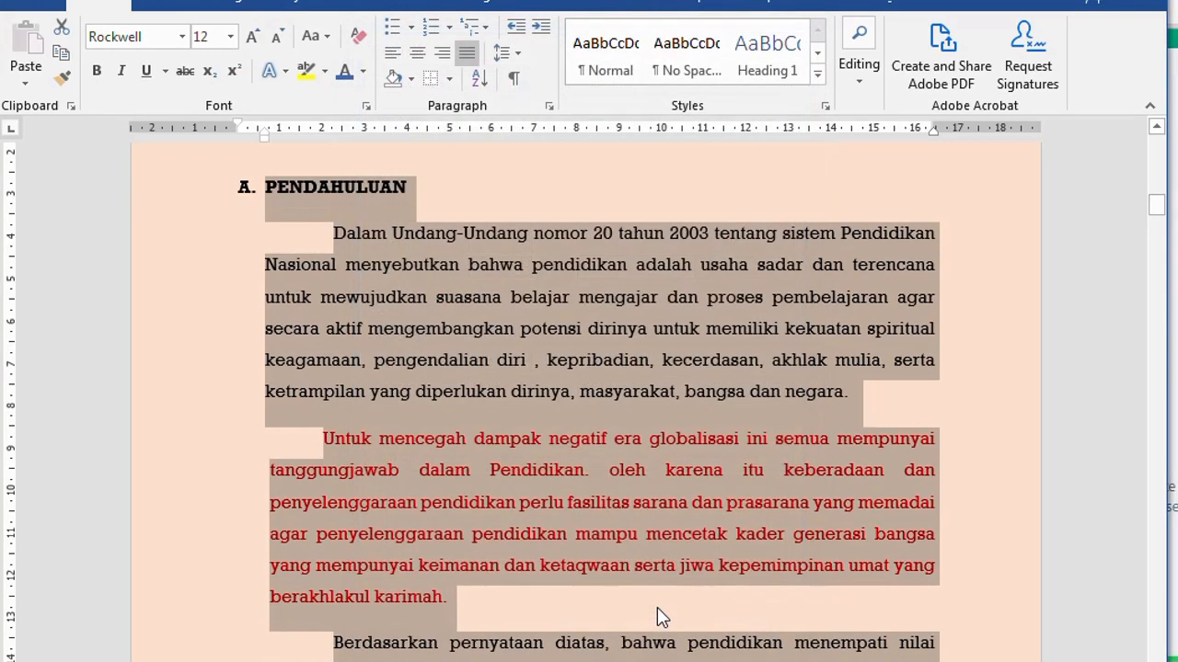
left_click(425, 396)
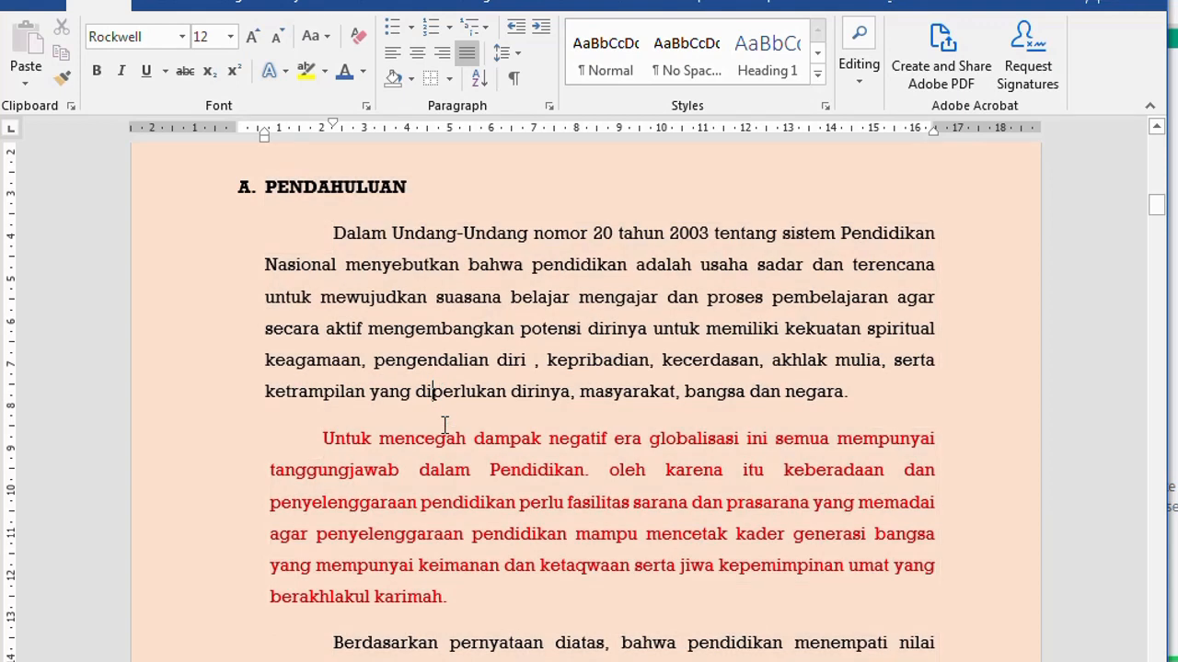
Step: Push the BAB I heading down with blank lines, removing one extra blank line
left_click(432, 439)
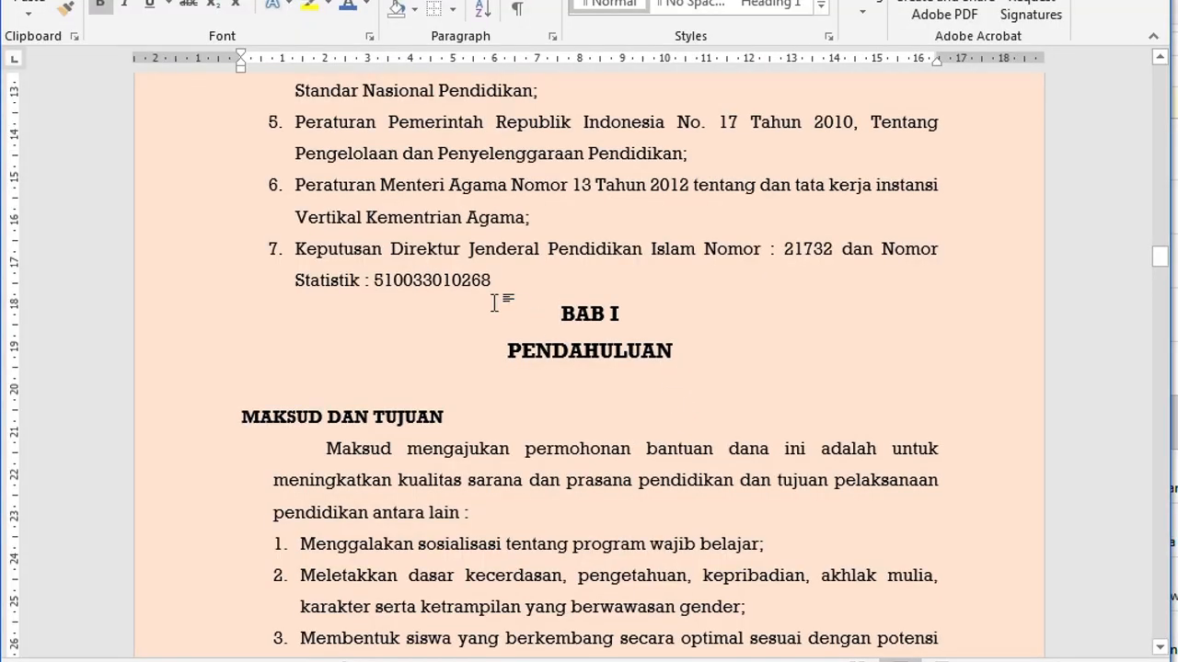
scroll(574, 314, "up", 1)
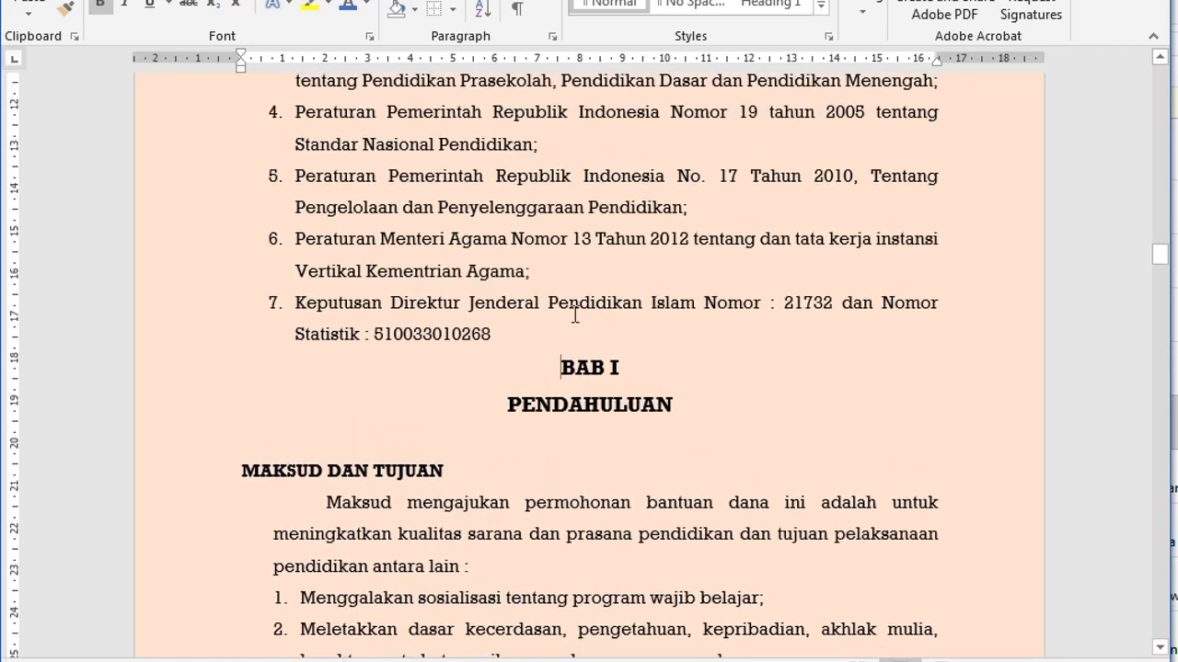
scroll(574, 313, "down", 3)
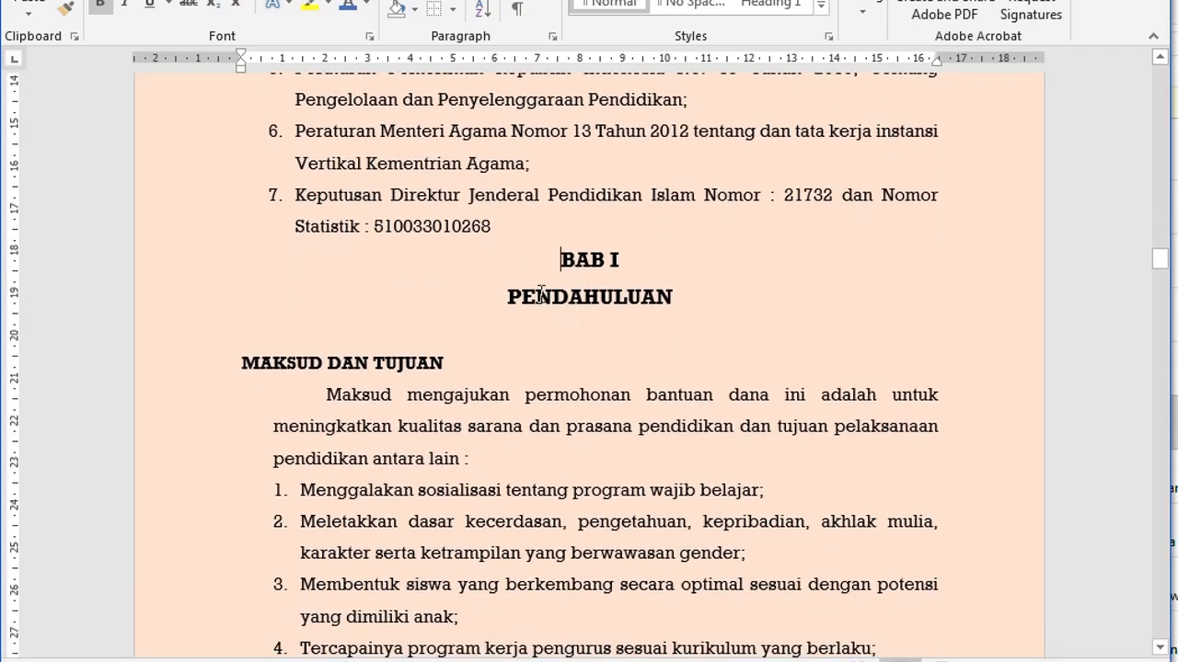
scroll(504, 267, "up", 4)
scroll(504, 268, "up", 6)
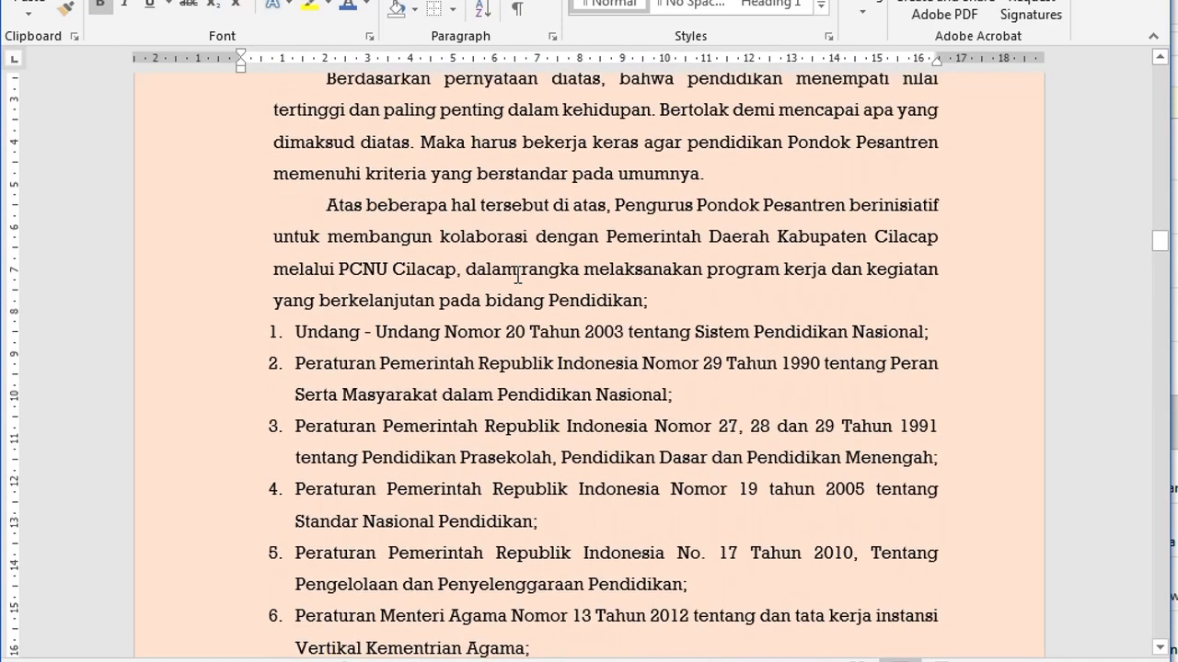
scroll(539, 279, "down", 8)
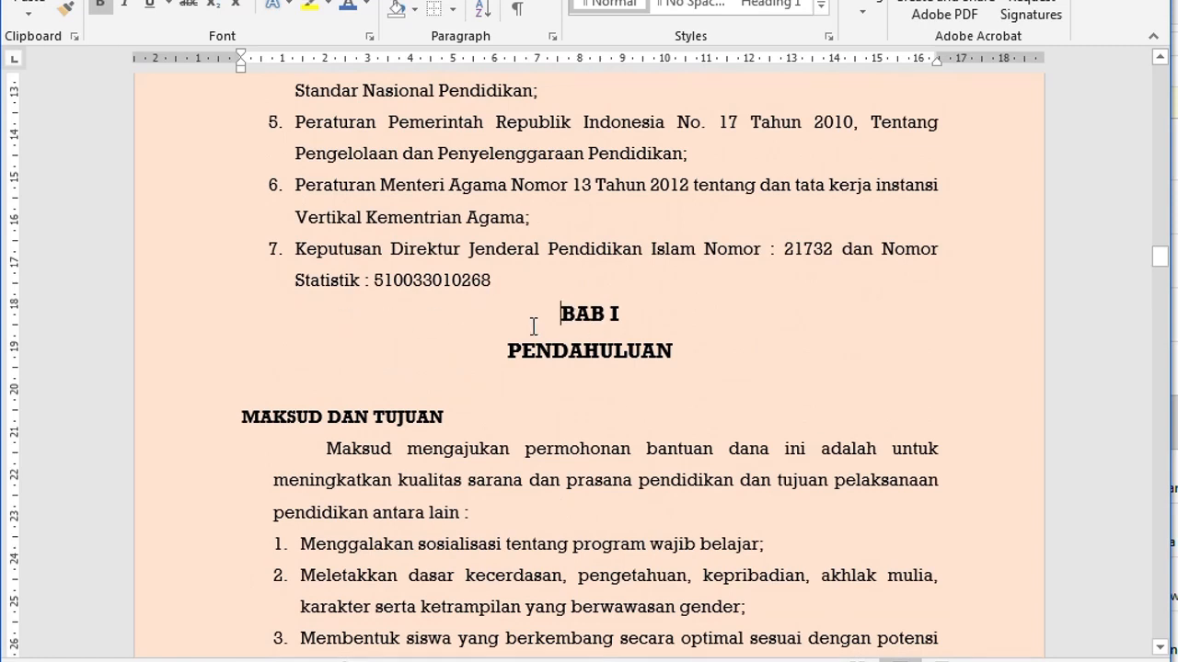
key("Return")
key("Return")
key("Return")
key("Return")
key("Return")
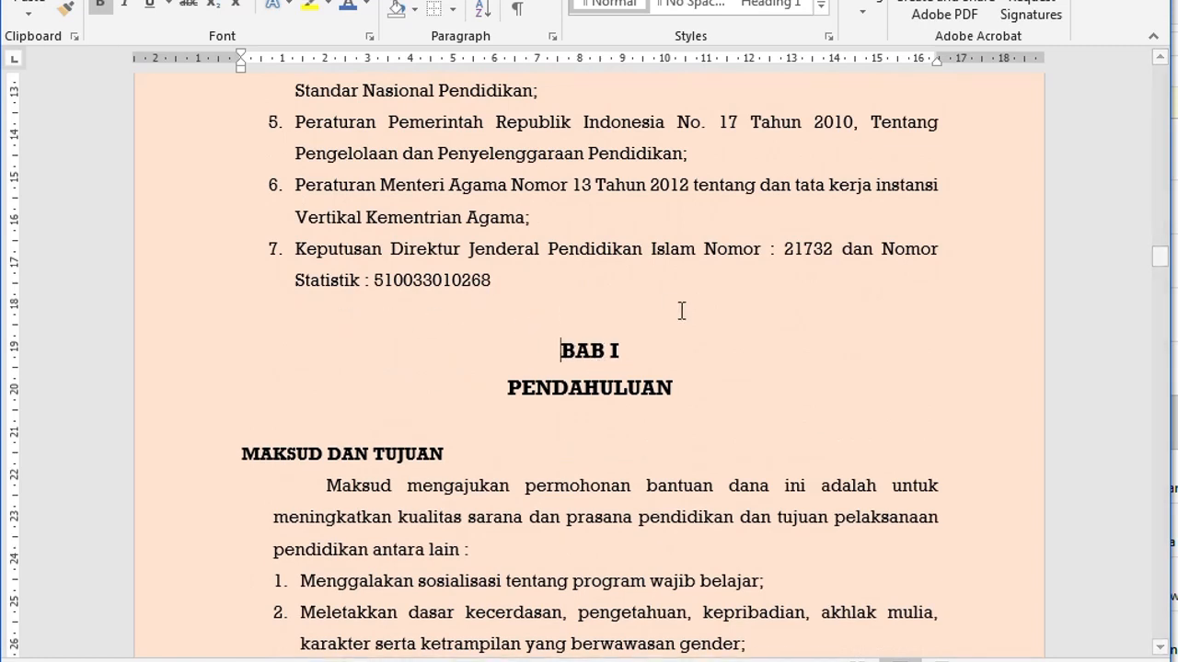
key("Return")
key("Return")
key("Return")
key("Return")
key("Return")
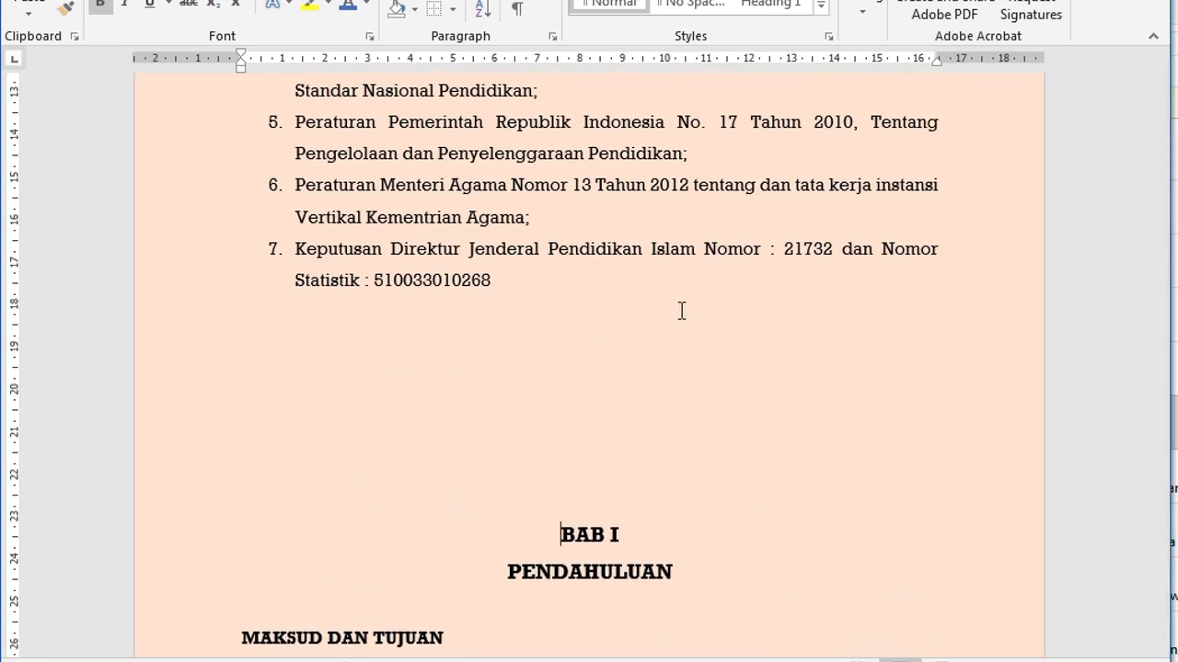
key("Return")
key("Return")
key("Return")
key("Return")
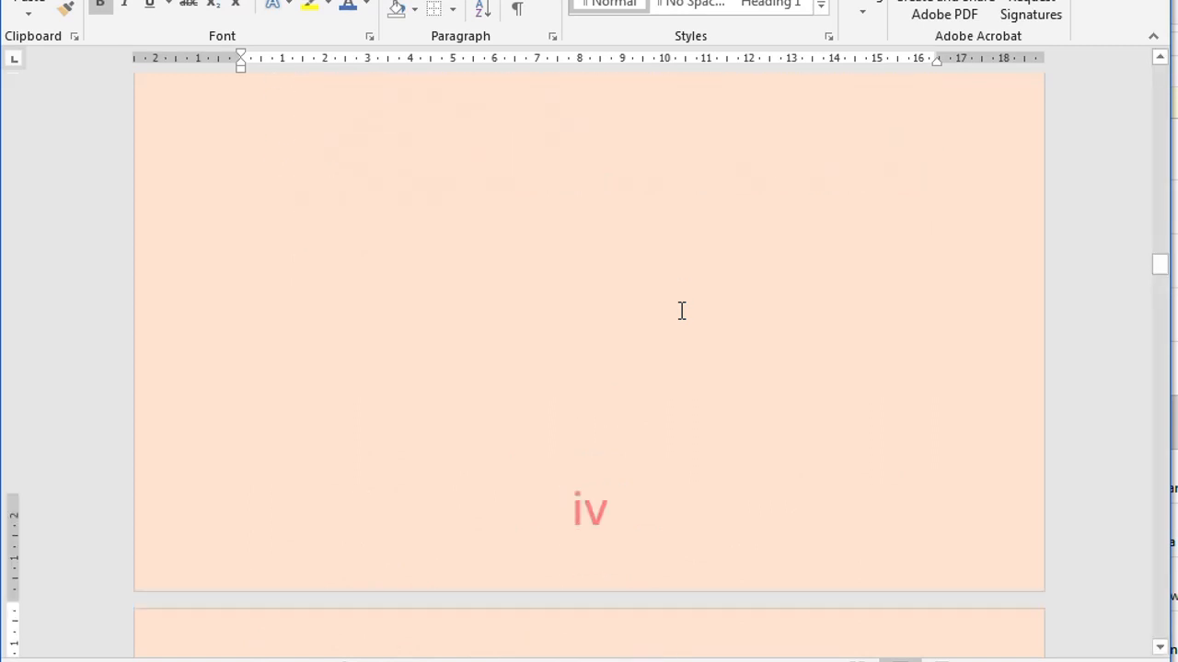
scroll(658, 402, "down", 1)
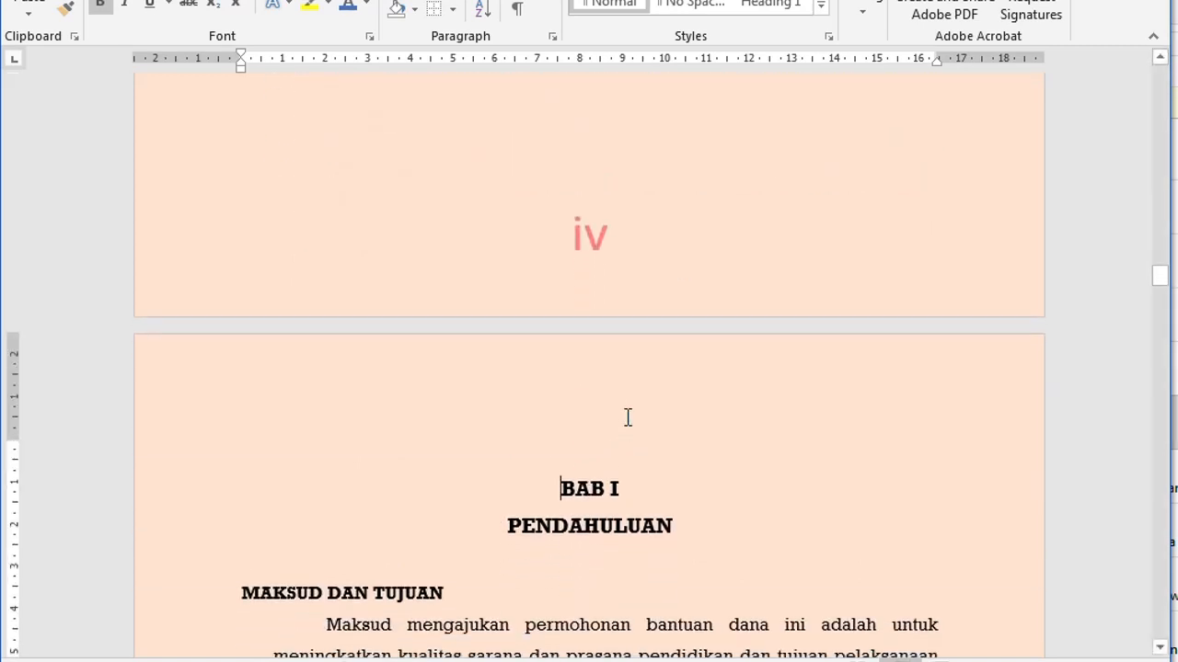
key("Up")
key("Delete")
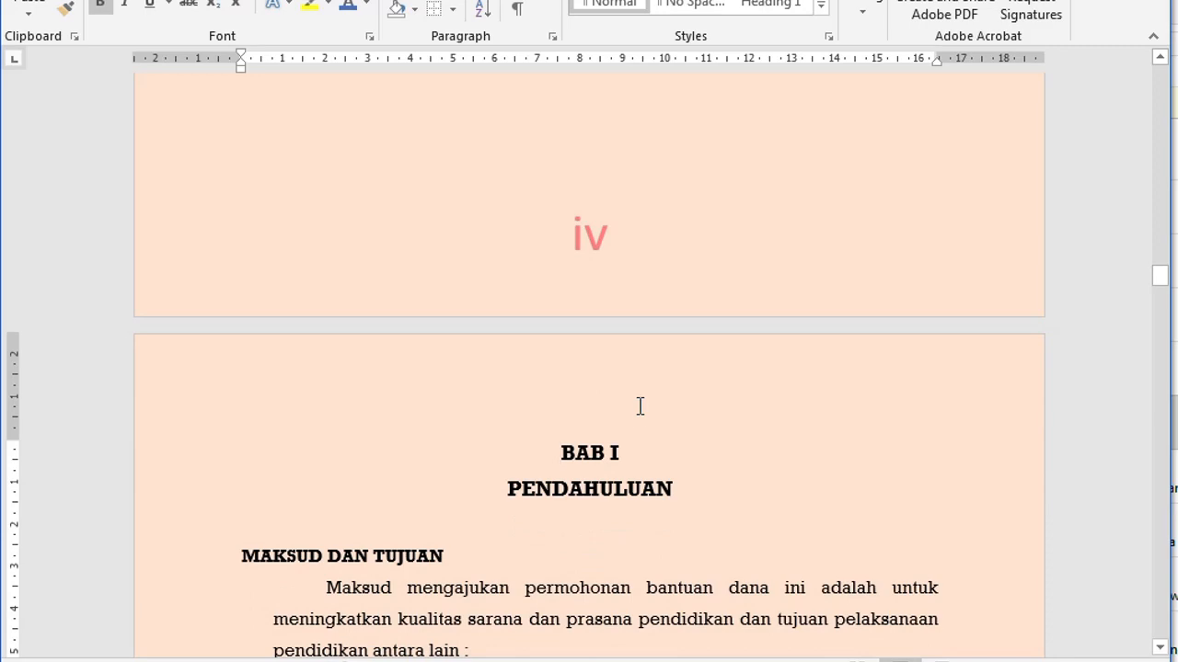
scroll(646, 411, "up", 6)
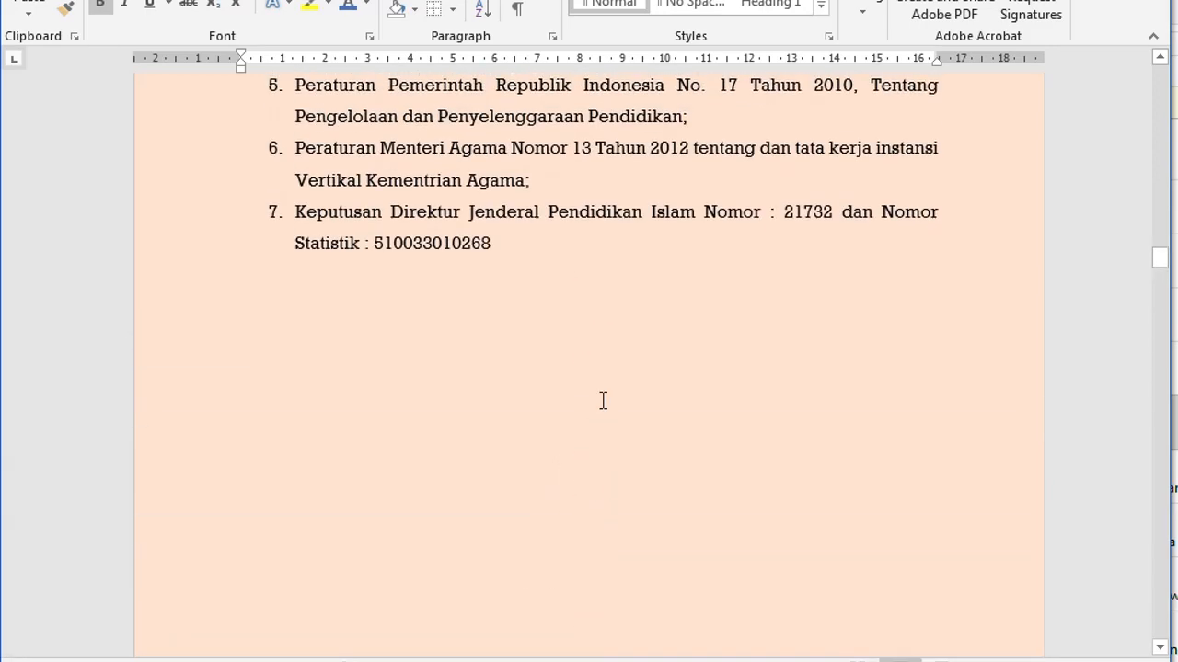
scroll(602, 400, "up", 7)
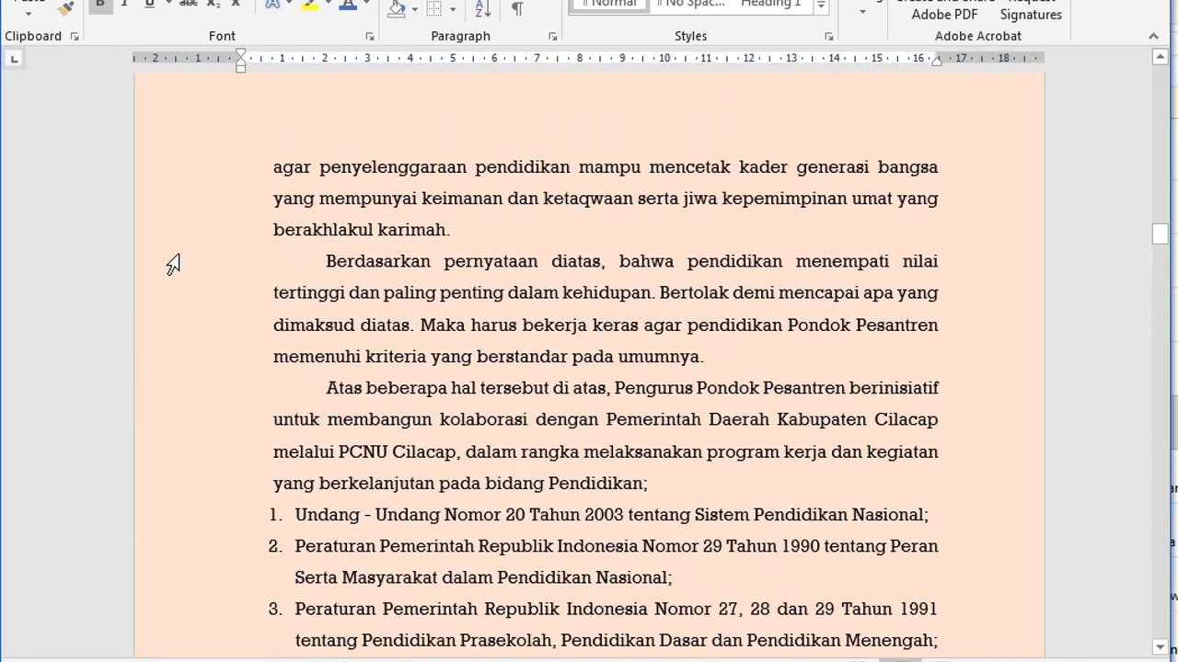
Step: Delete the Berdasarkan paragraph
left_click_drag(173, 265, 171, 355)
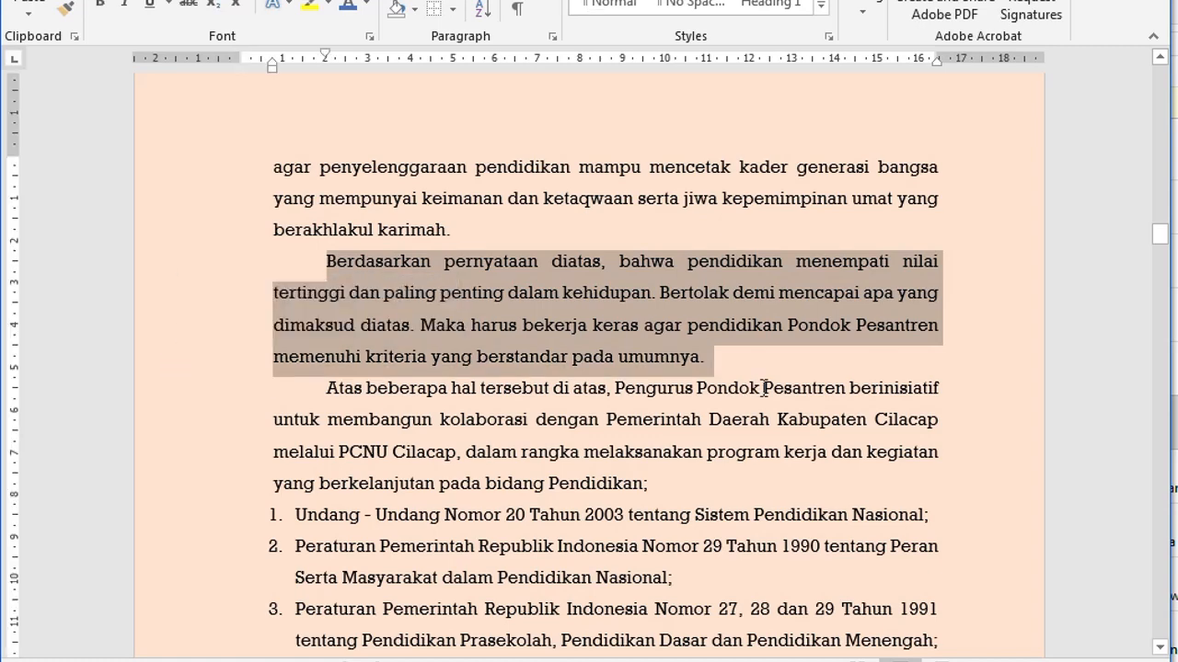
key("Delete")
scroll(764, 392, "down", 10)
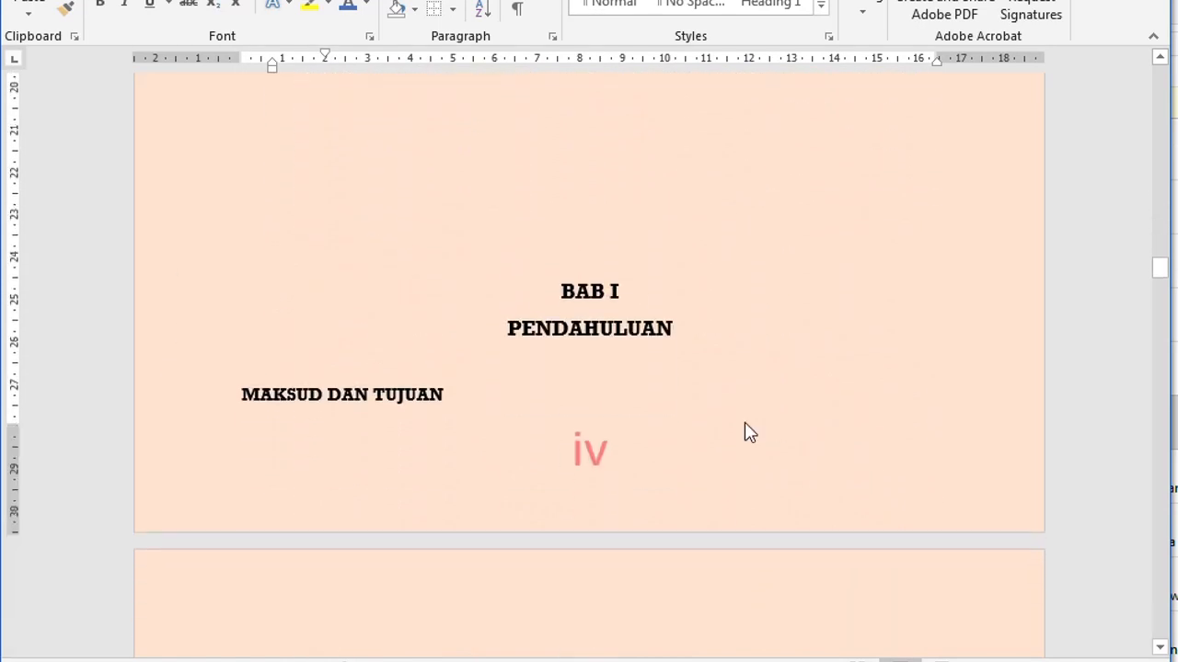
scroll(644, 340, "up", 5)
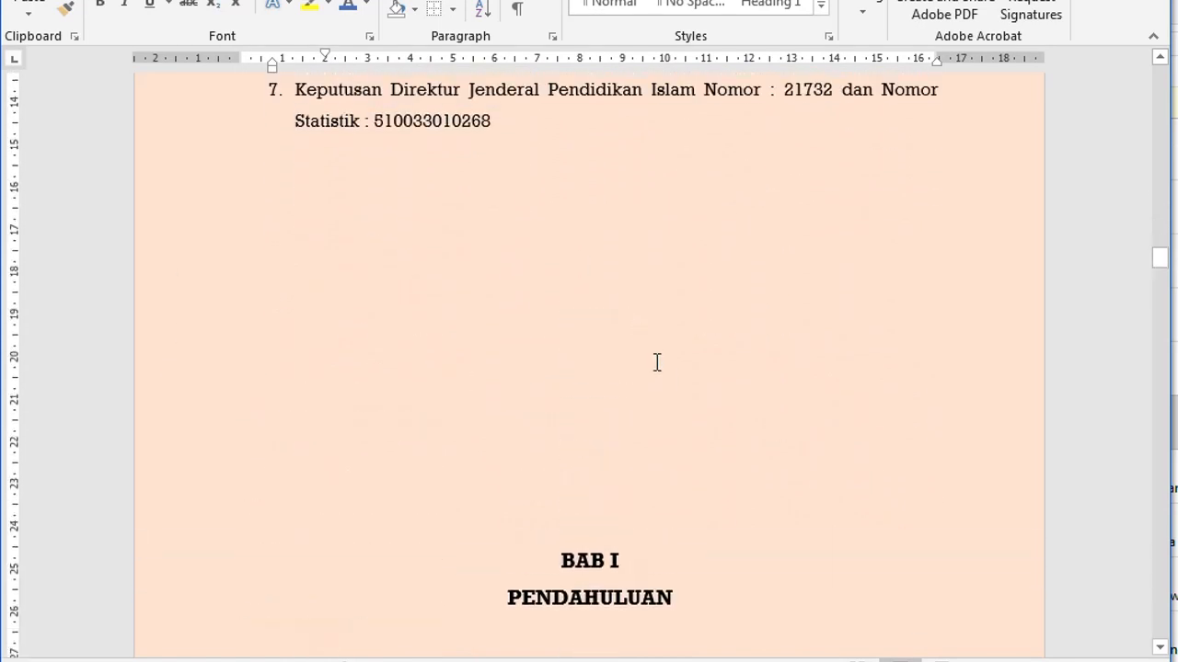
scroll(607, 405, "down", 3)
scroll(547, 273, "up", 3)
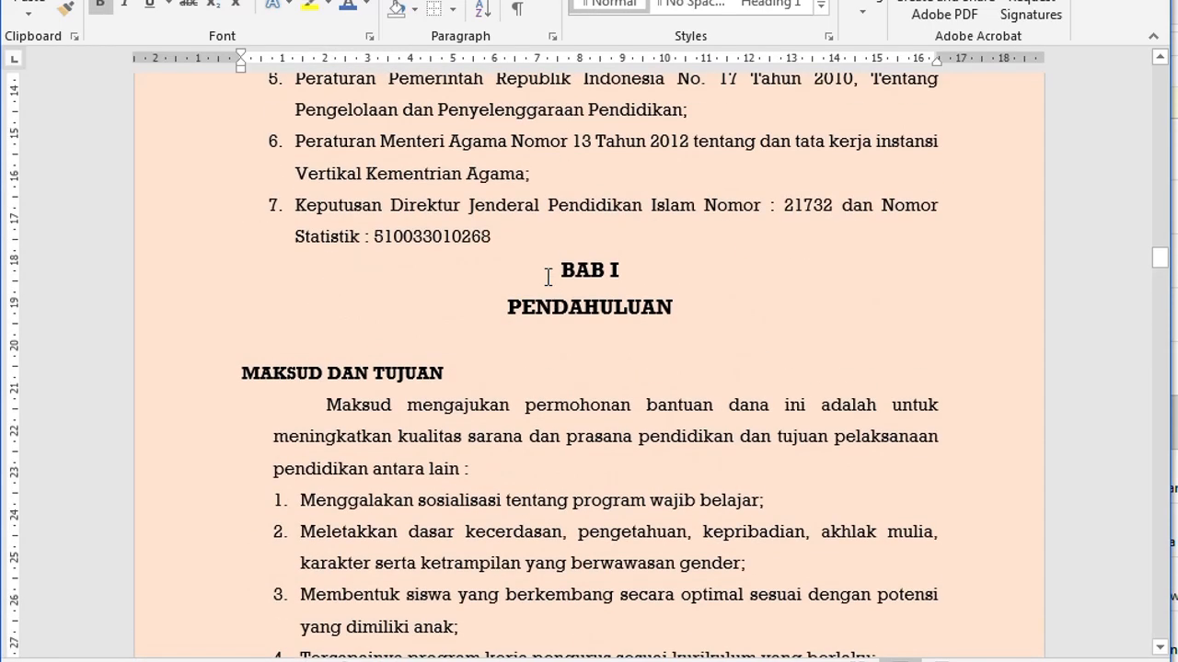
Step: Insert a page break after list item 7 so BAB I starts on a new page
left_click(536, 241)
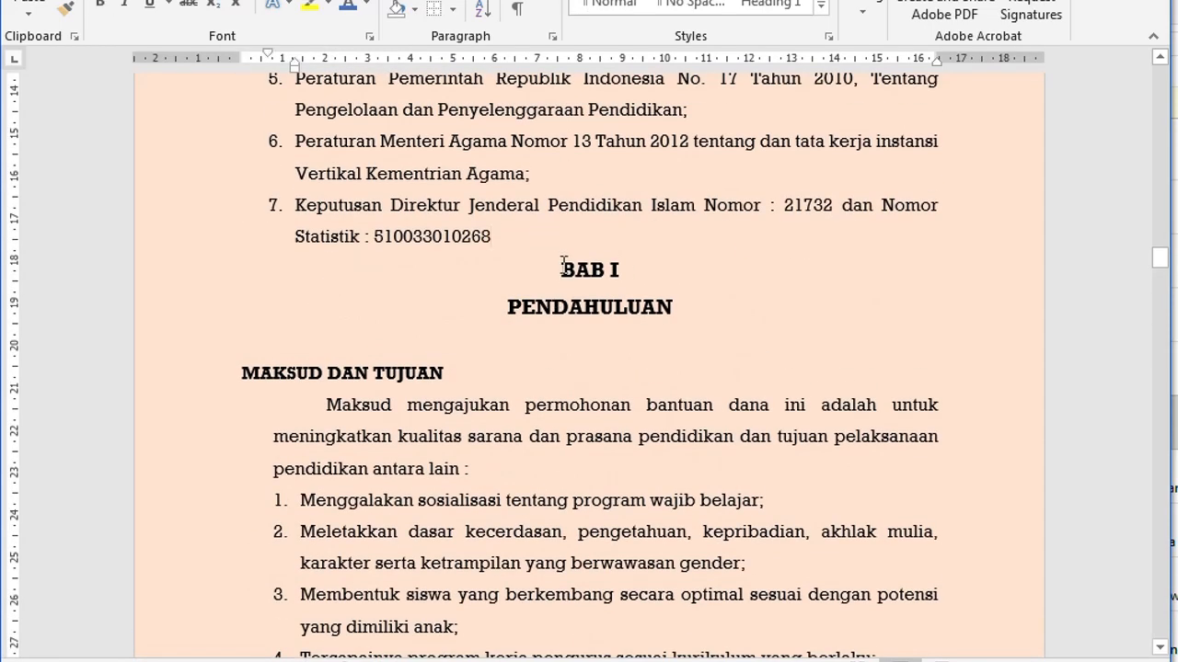
left_click(563, 267)
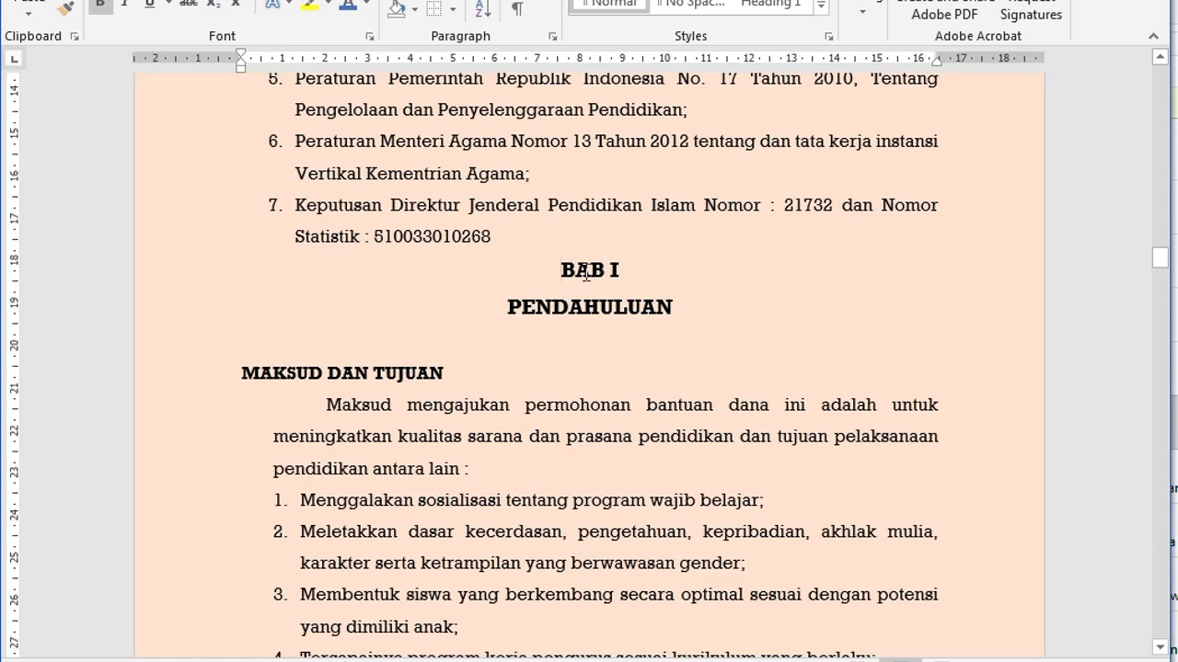
left_click(548, 241)
key("Return")
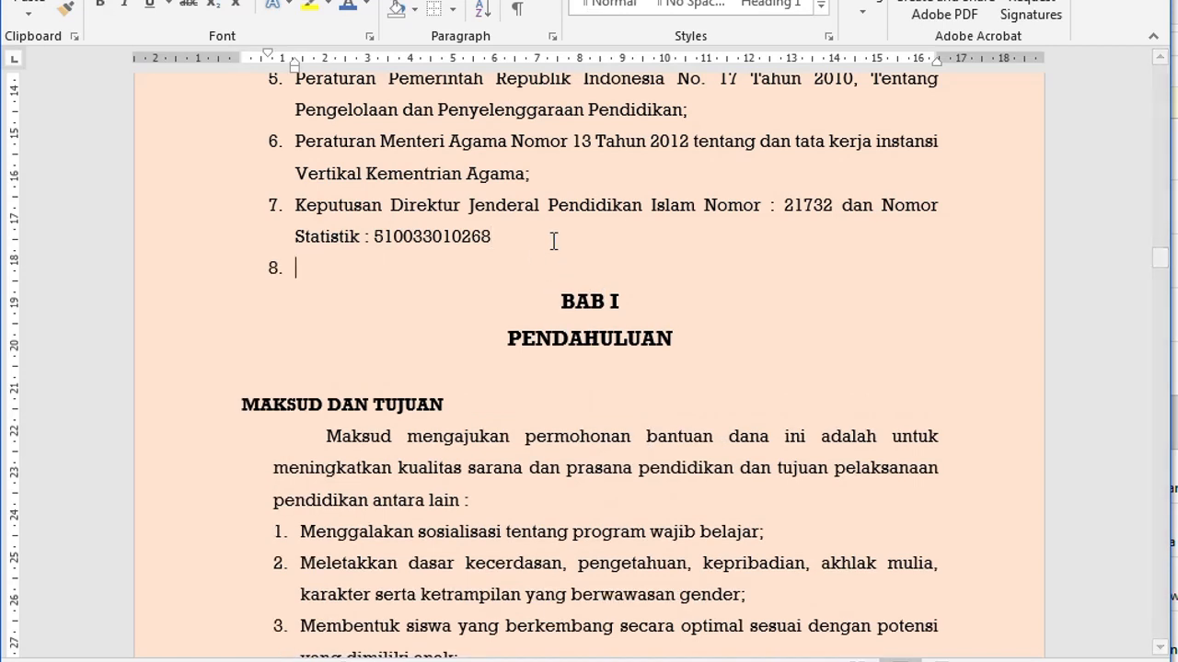
key("BackSpace")
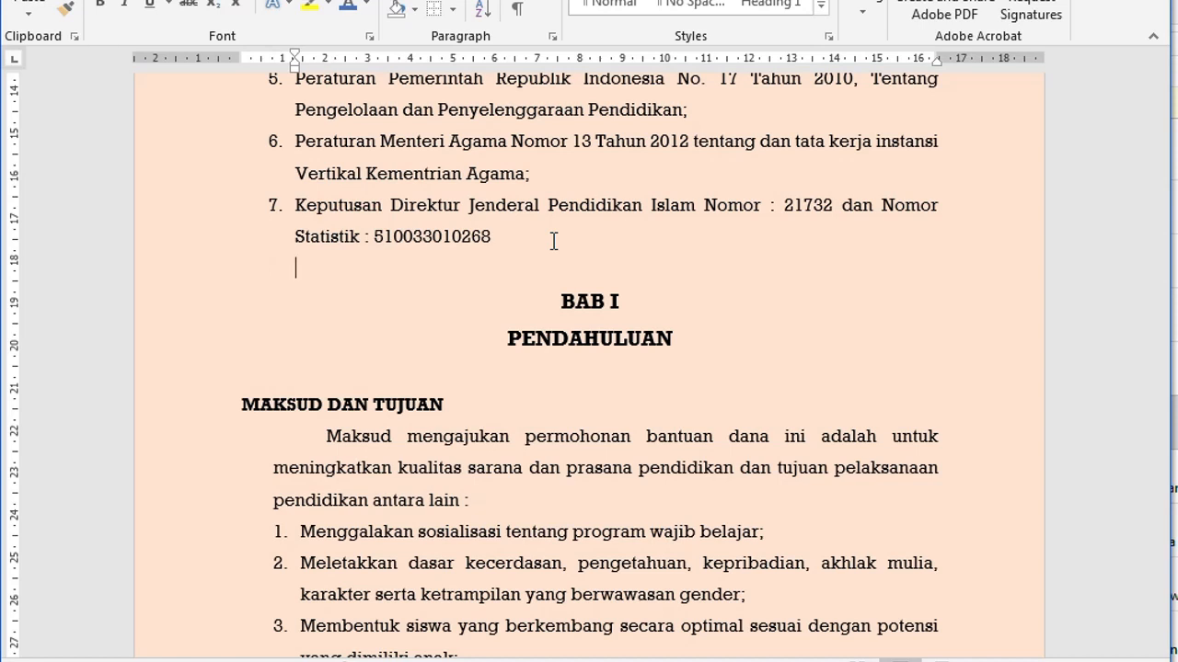
key("Delete")
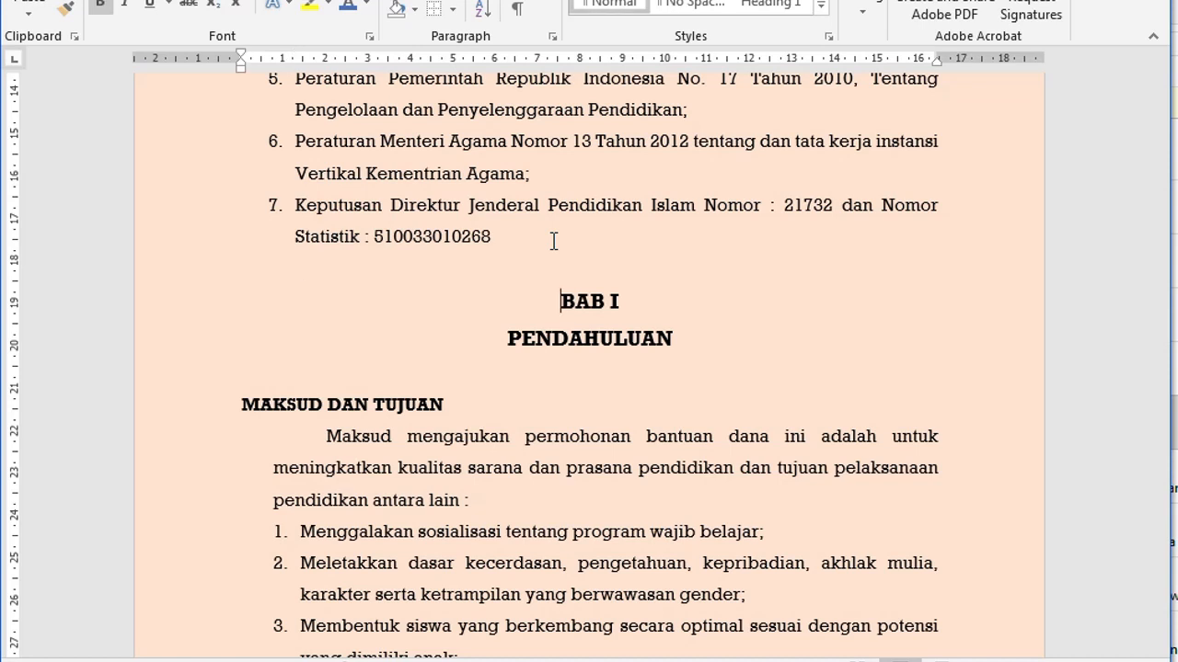
key("ctrl+Return")
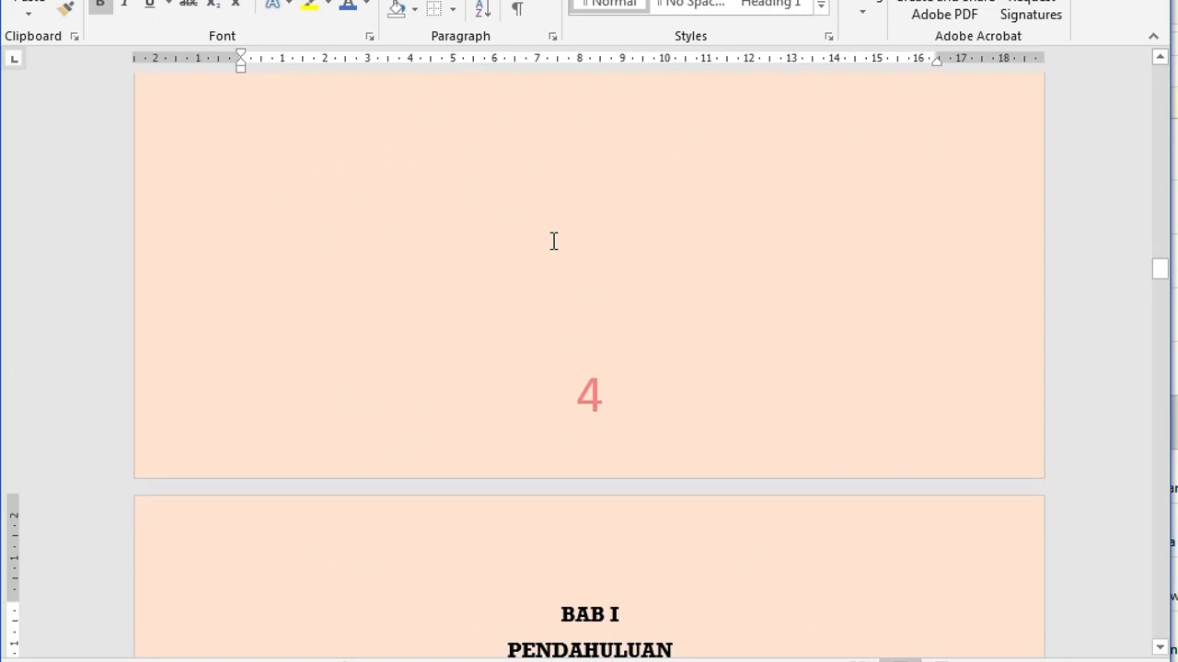
Step: Delete the berakhlakul karimah and Berdasarkan paragraphs above 'Atas beberapa hal'
scroll(730, 470, "down", 6)
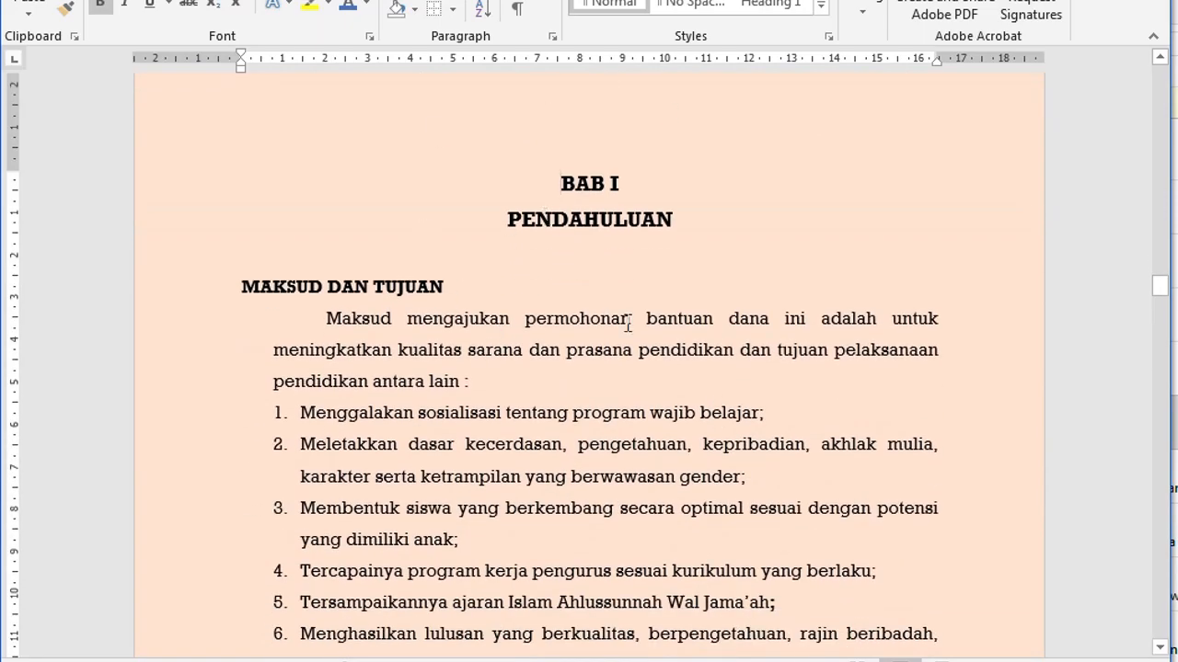
scroll(559, 287, "up", 2)
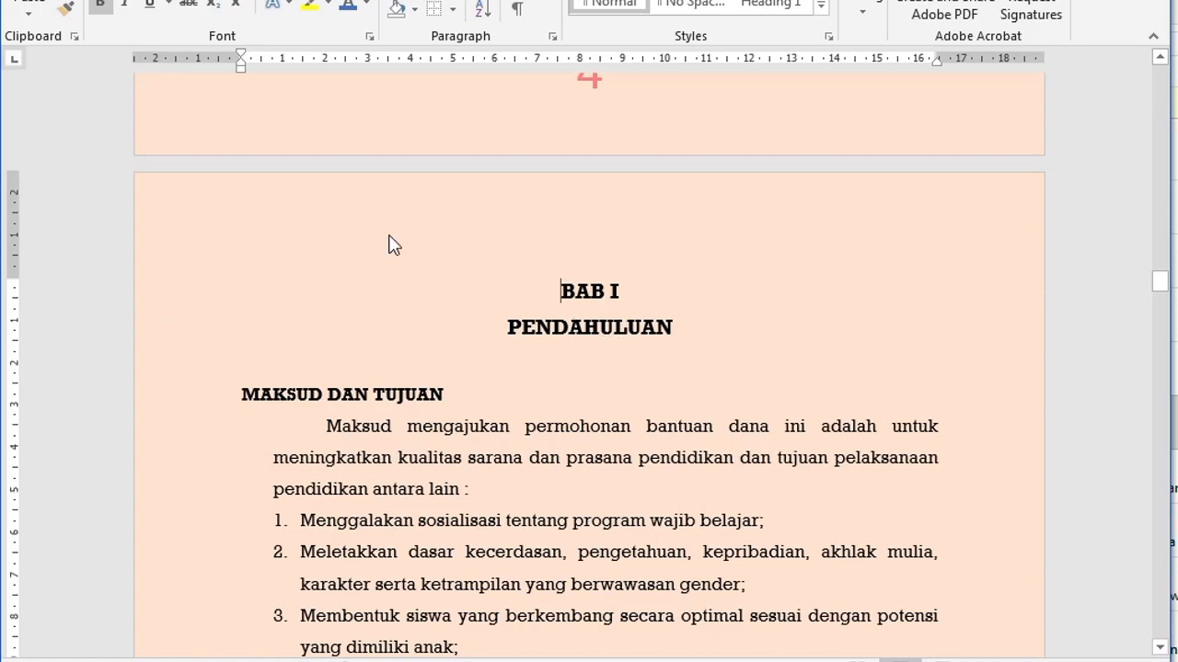
scroll(415, 205, "up", 20)
scroll(471, 247, "up", 3)
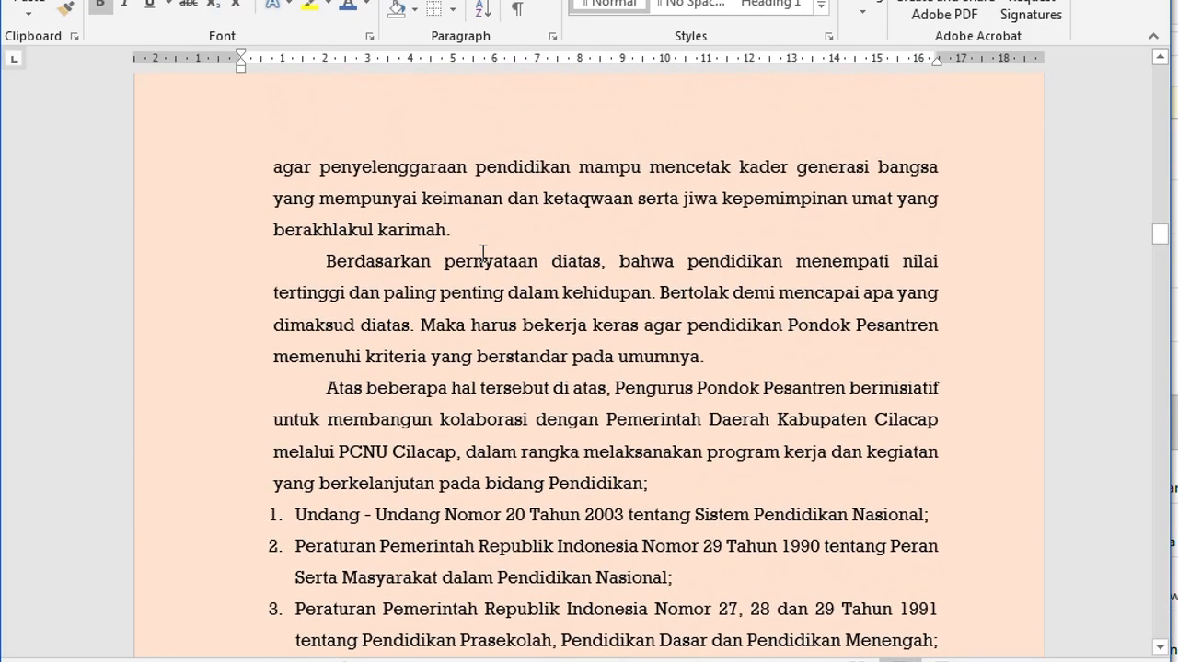
scroll(493, 273, "down", 20)
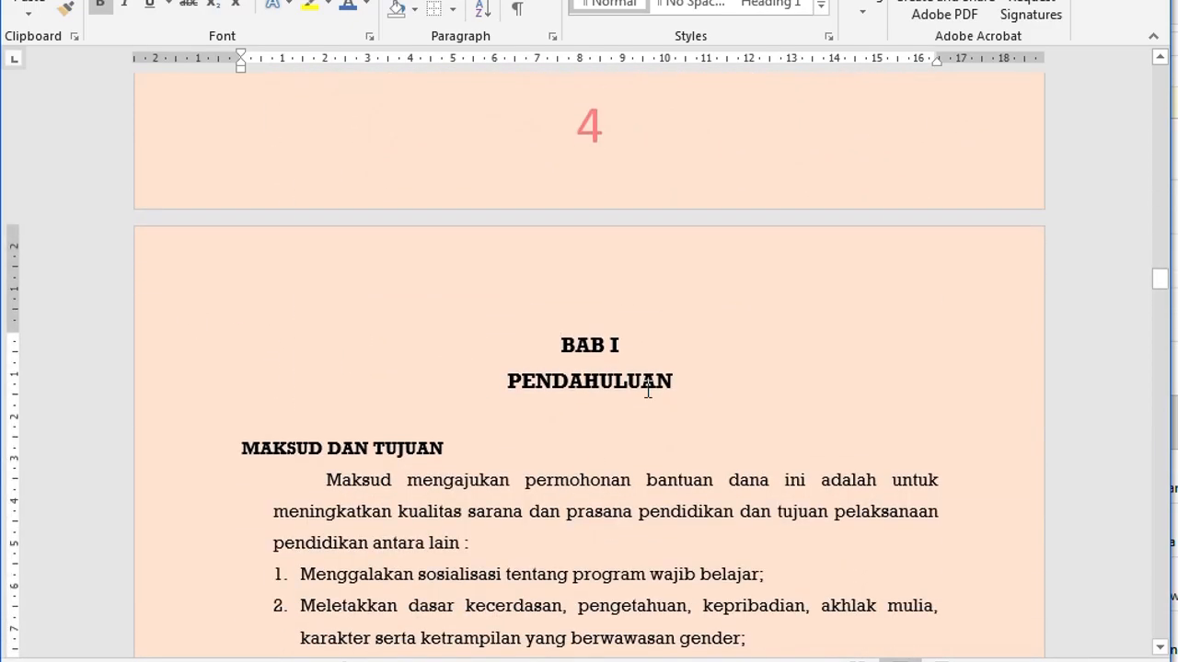
left_click(58, 340)
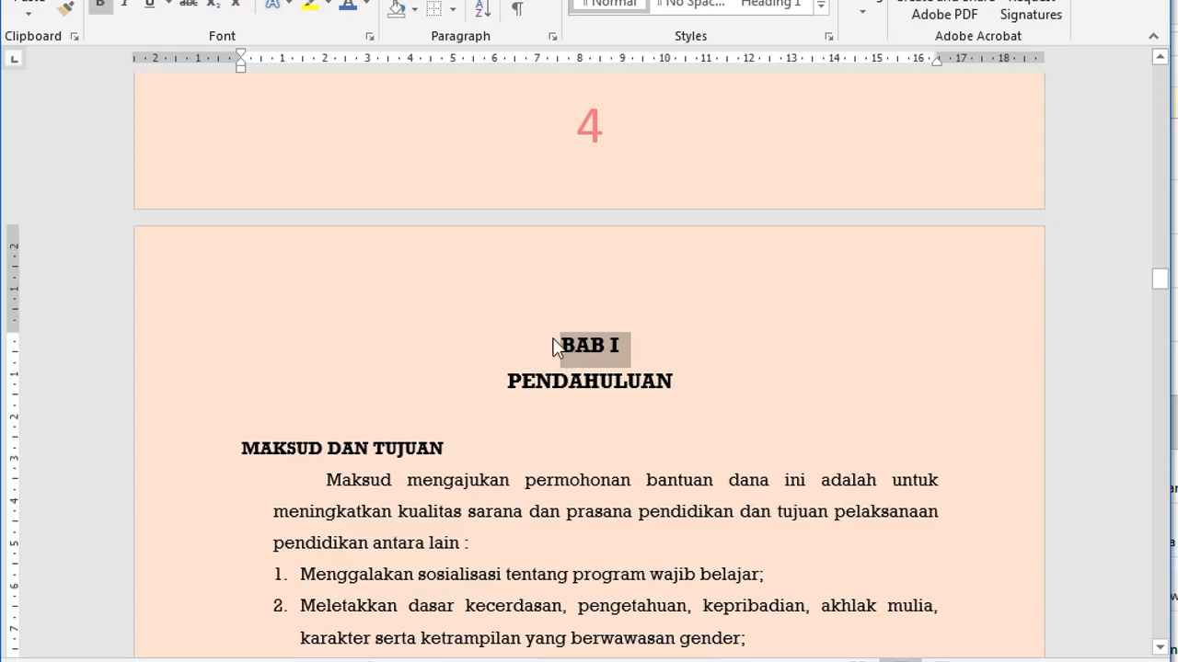
scroll(507, 300, "up", 15)
scroll(503, 298, "up", 12)
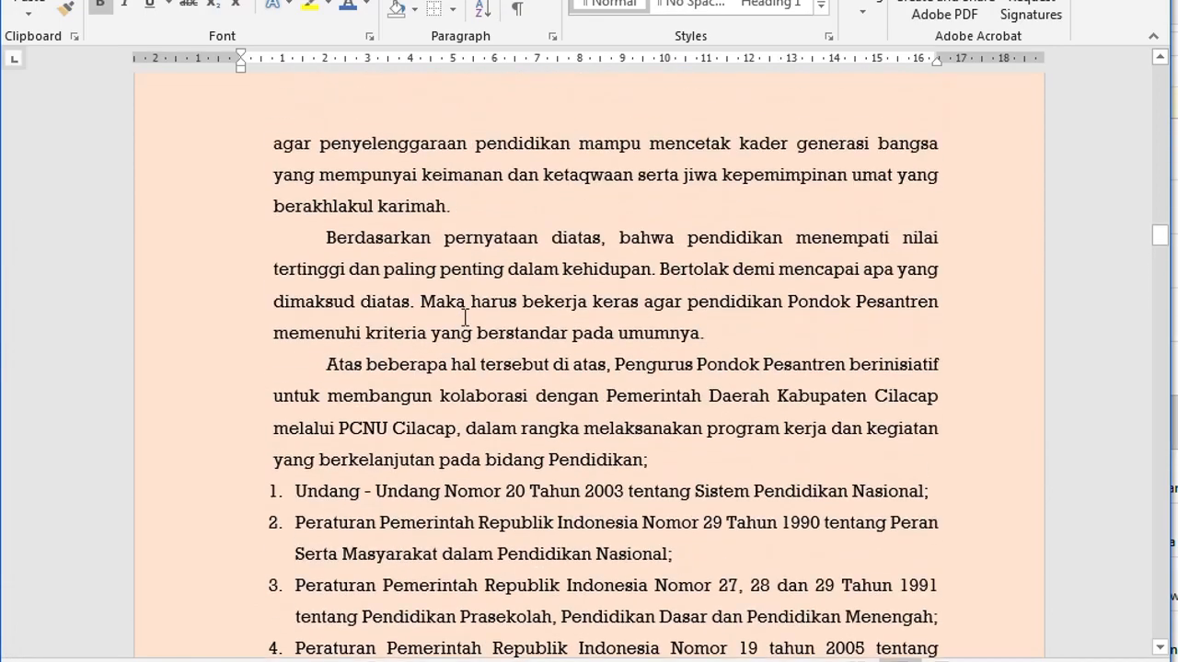
left_click_drag(197, 304, 178, 477)
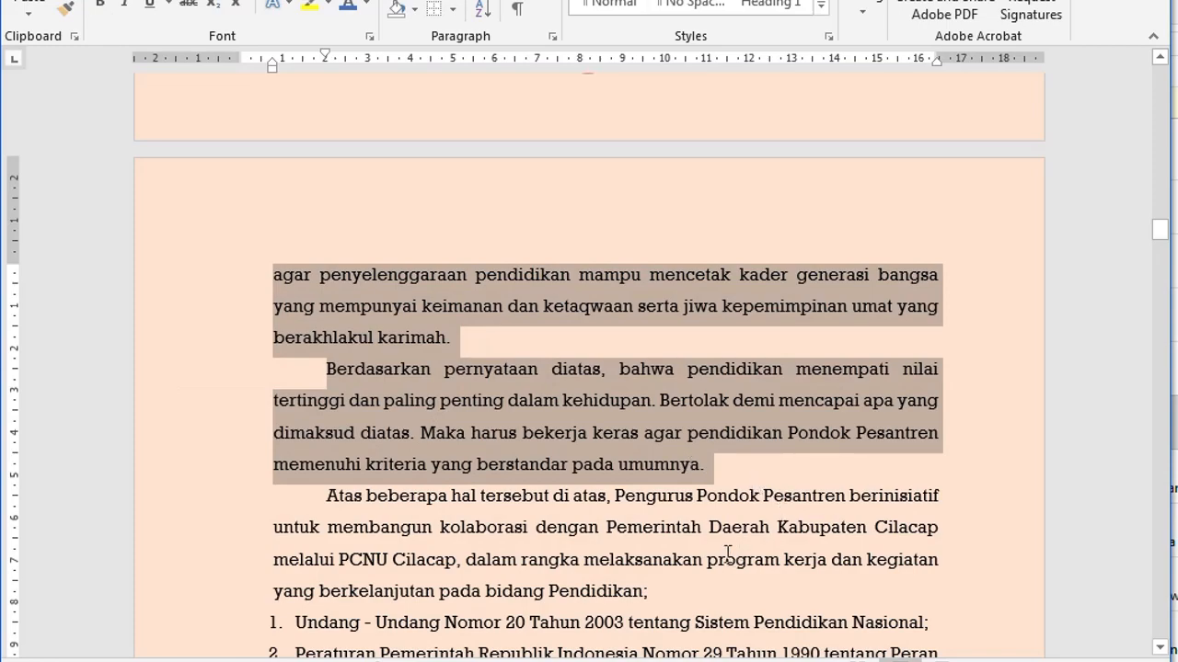
key("Delete")
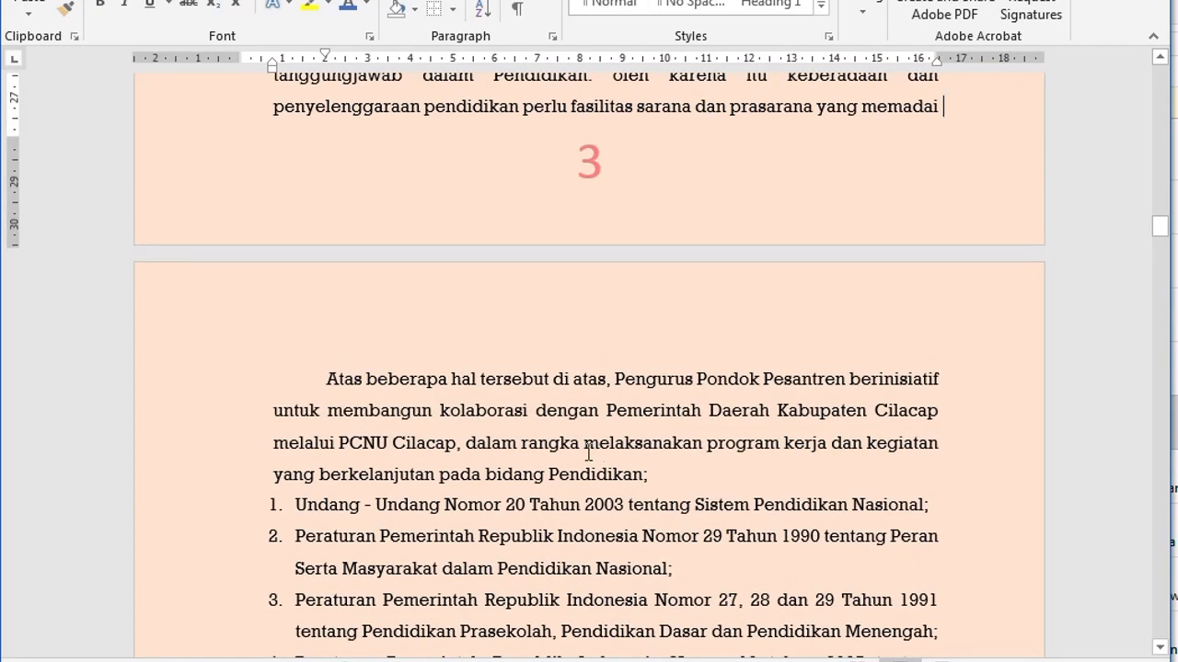
scroll(589, 451, "down", 12)
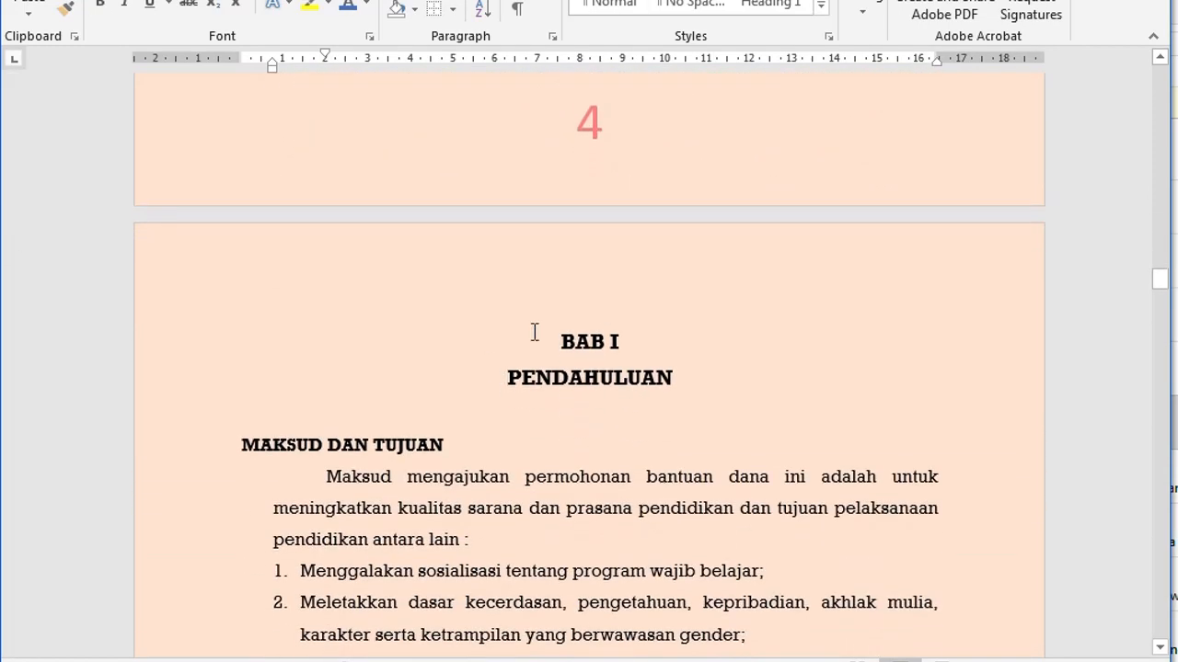
left_click(571, 336)
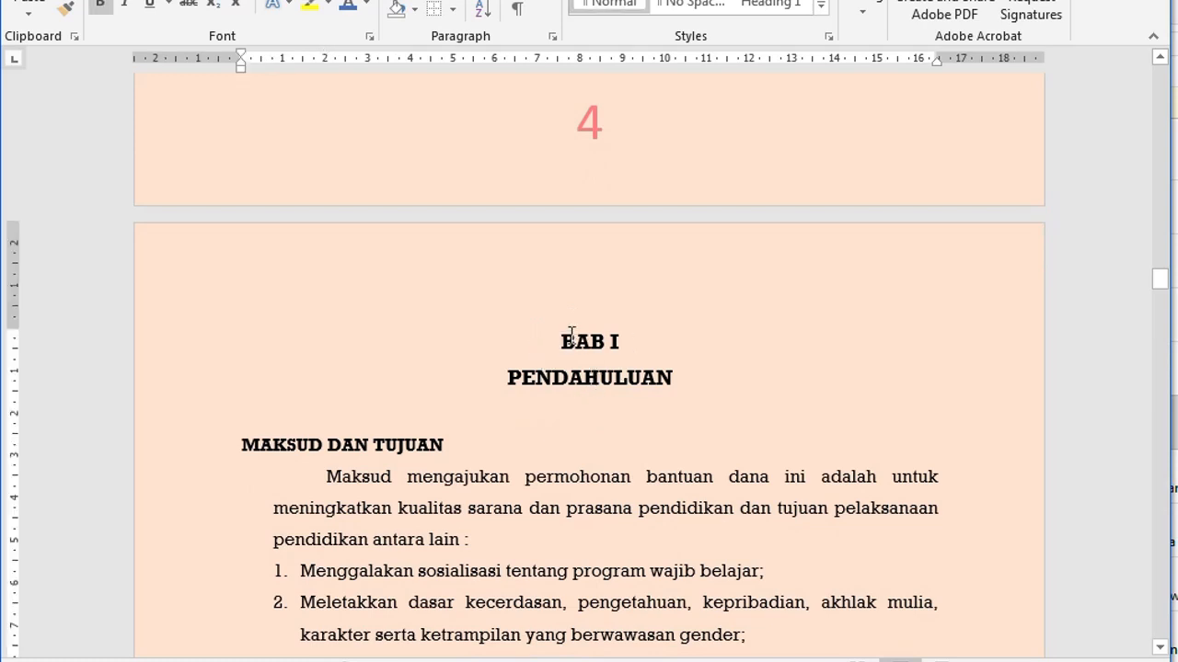
scroll(571, 341, "up", 4)
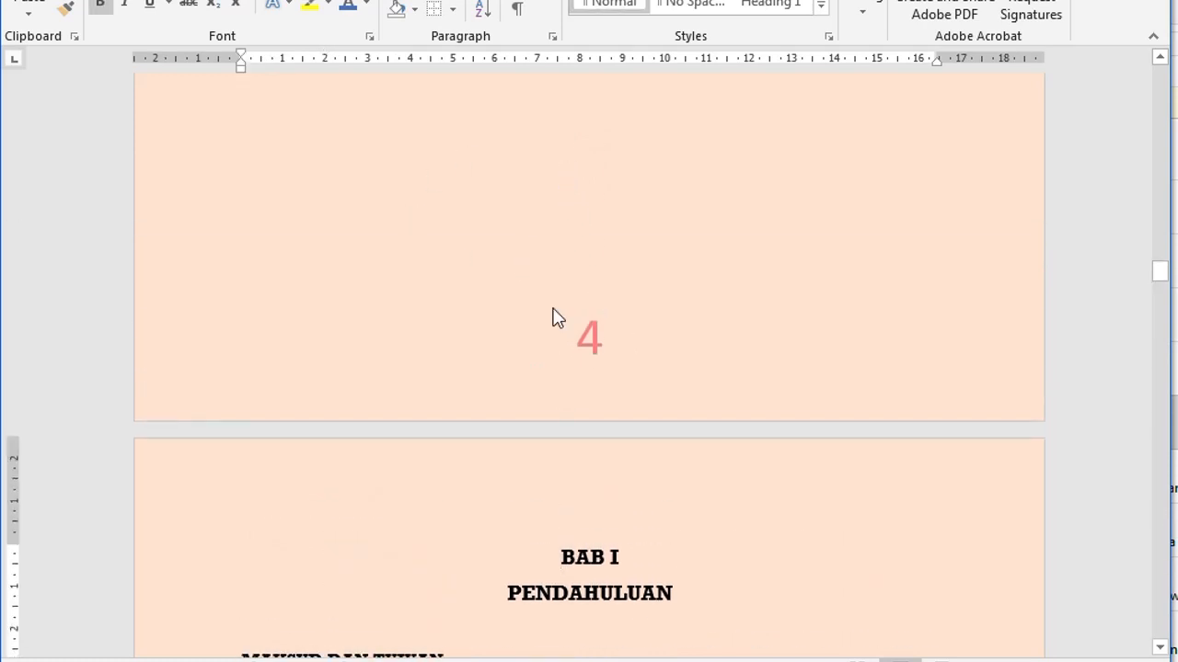
scroll(552, 332, "up", 3)
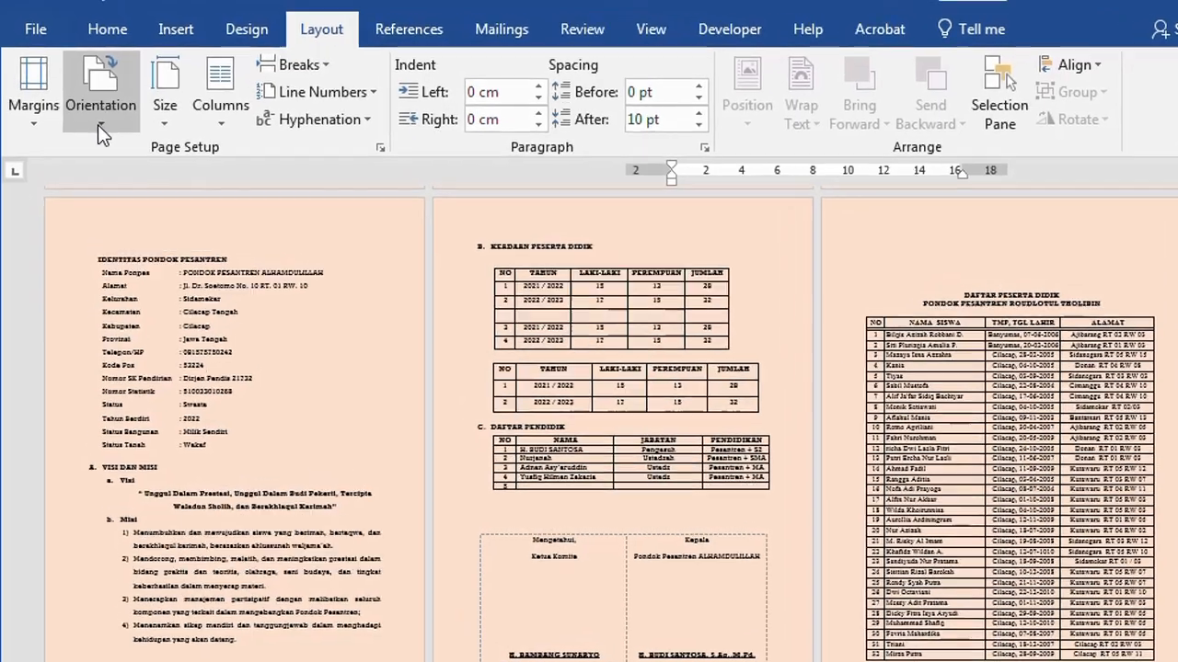
Step: Switch the pages to landscape orientation
left_click(96, 109)
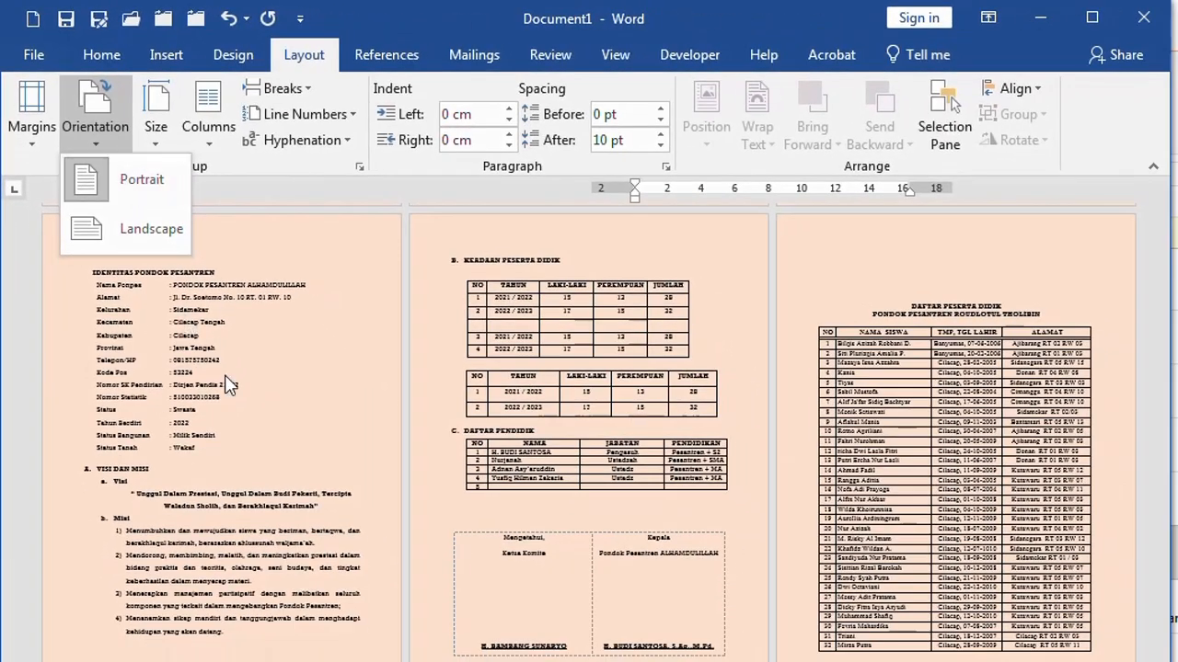
left_click(269, 403)
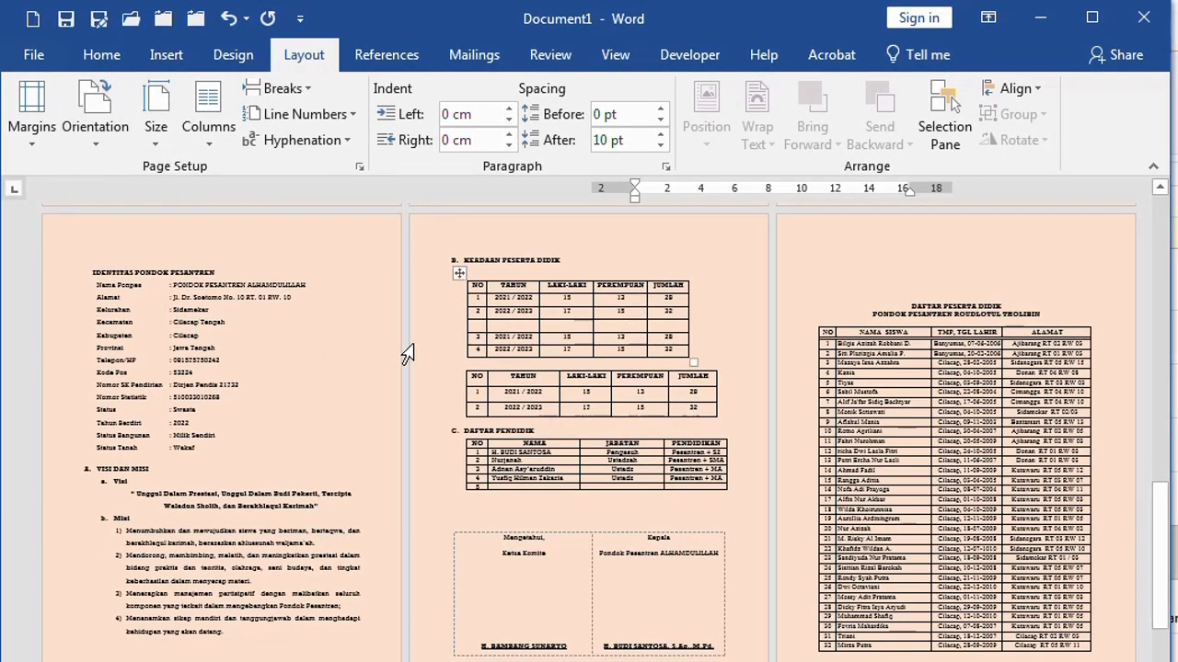
left_click(96, 145)
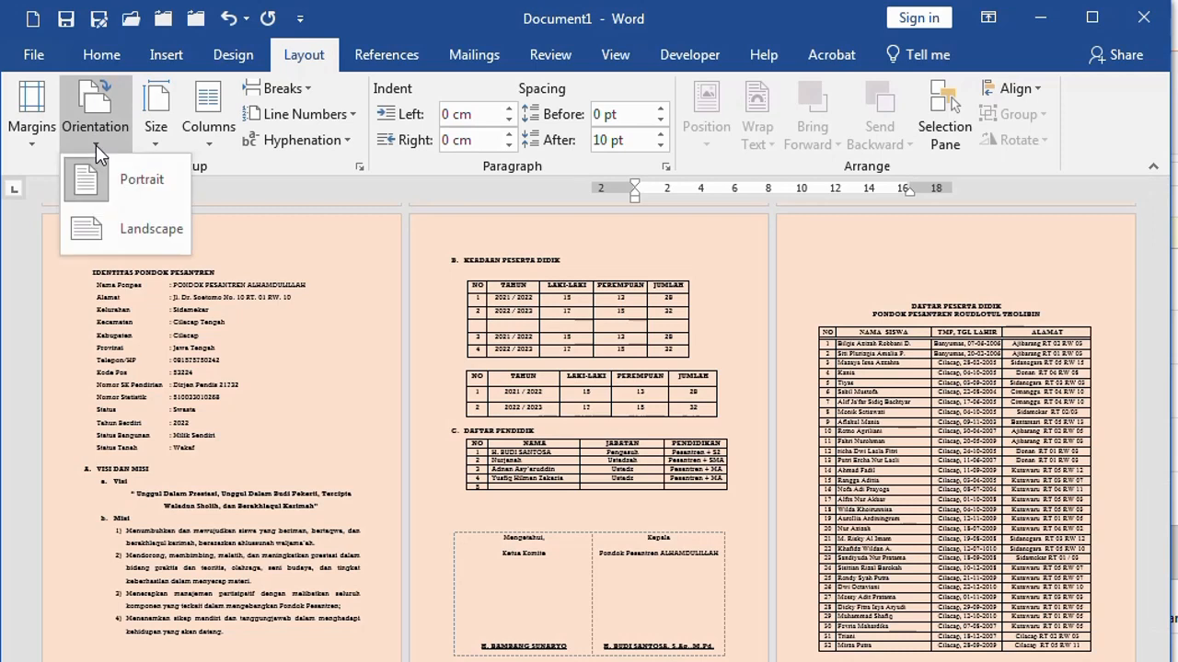
left_click(120, 228)
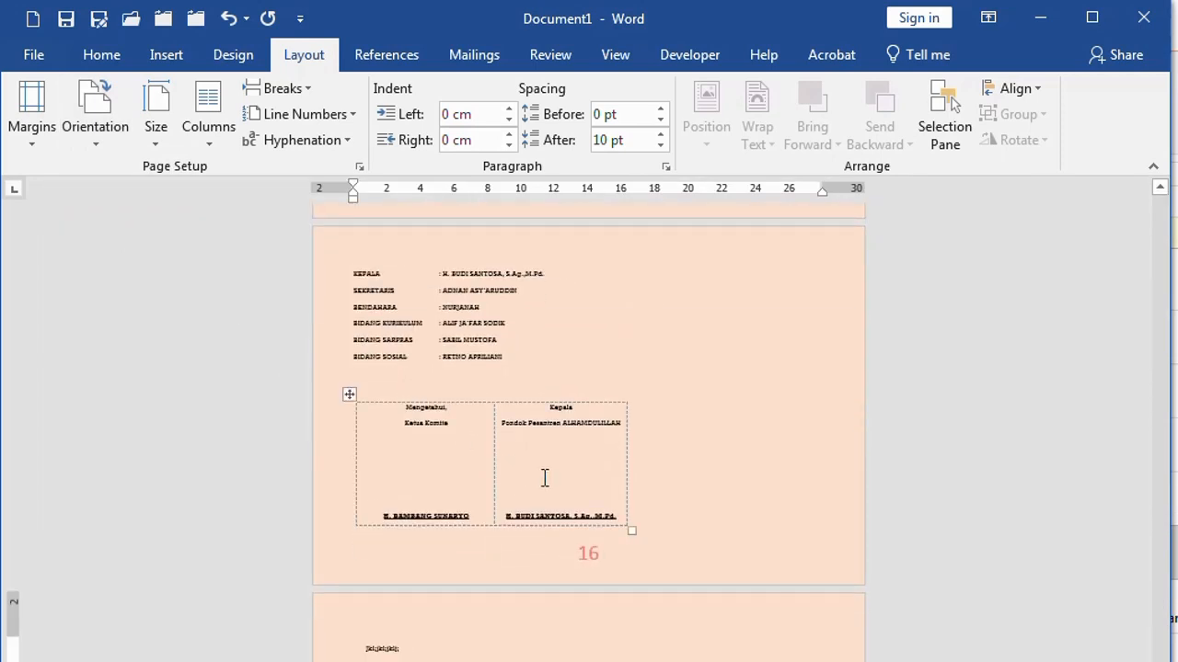
scroll(545, 477, "down", 3)
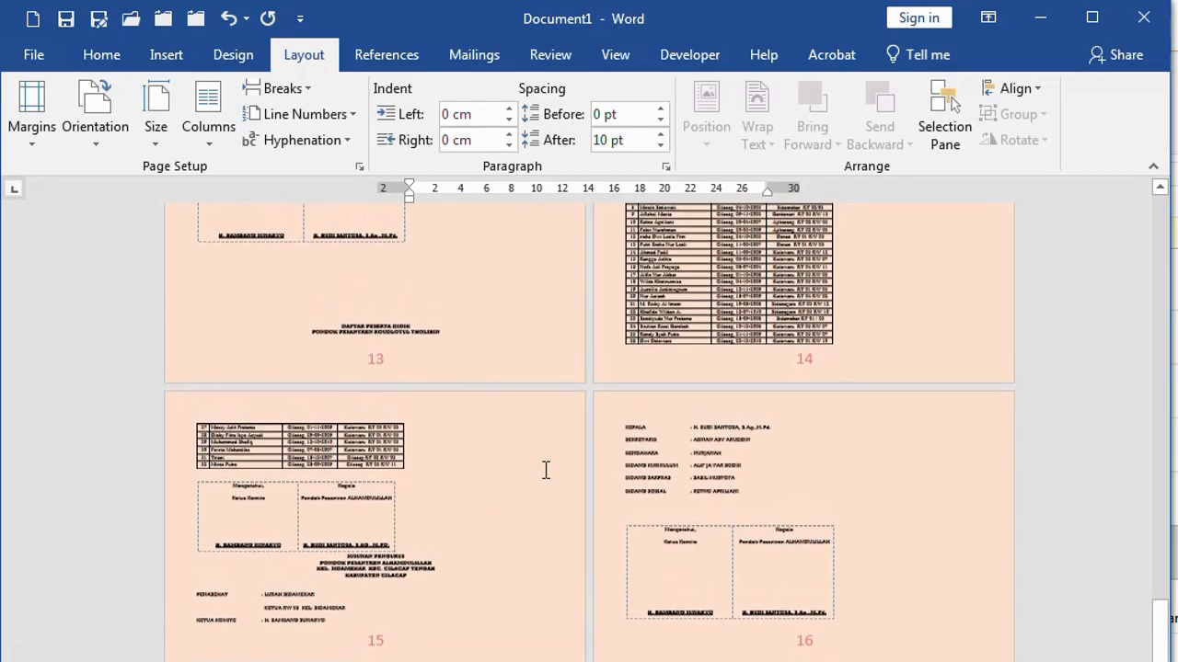
scroll(545, 469, "up", 3)
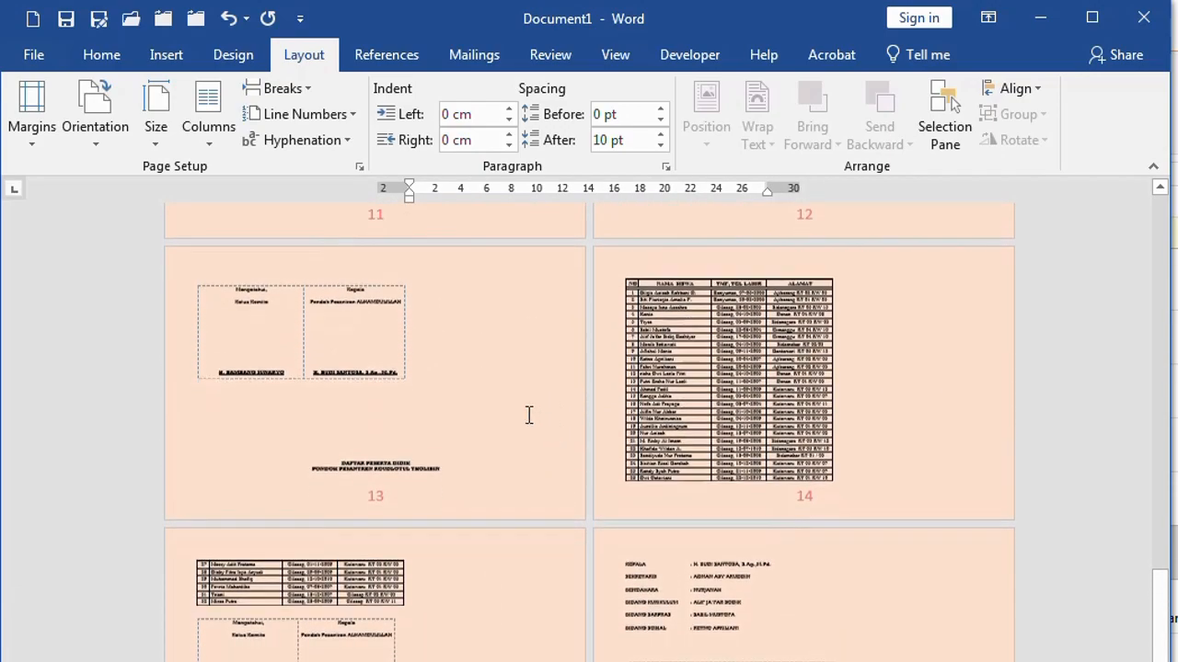
scroll(529, 415, "down", 1)
scroll(540, 429, "up", 4)
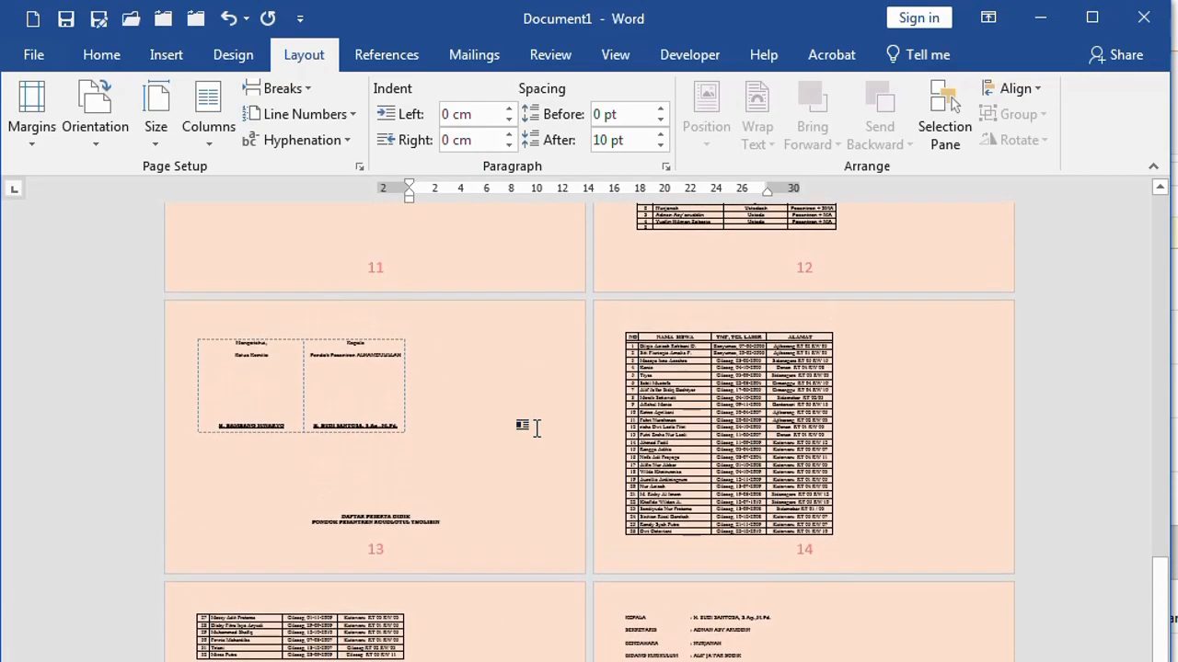
Step: Undo the landscape change so the document ends with the budget table on page 11
left_click_drag(1168, 584, 1161, 230)
scroll(716, 366, "down", 1)
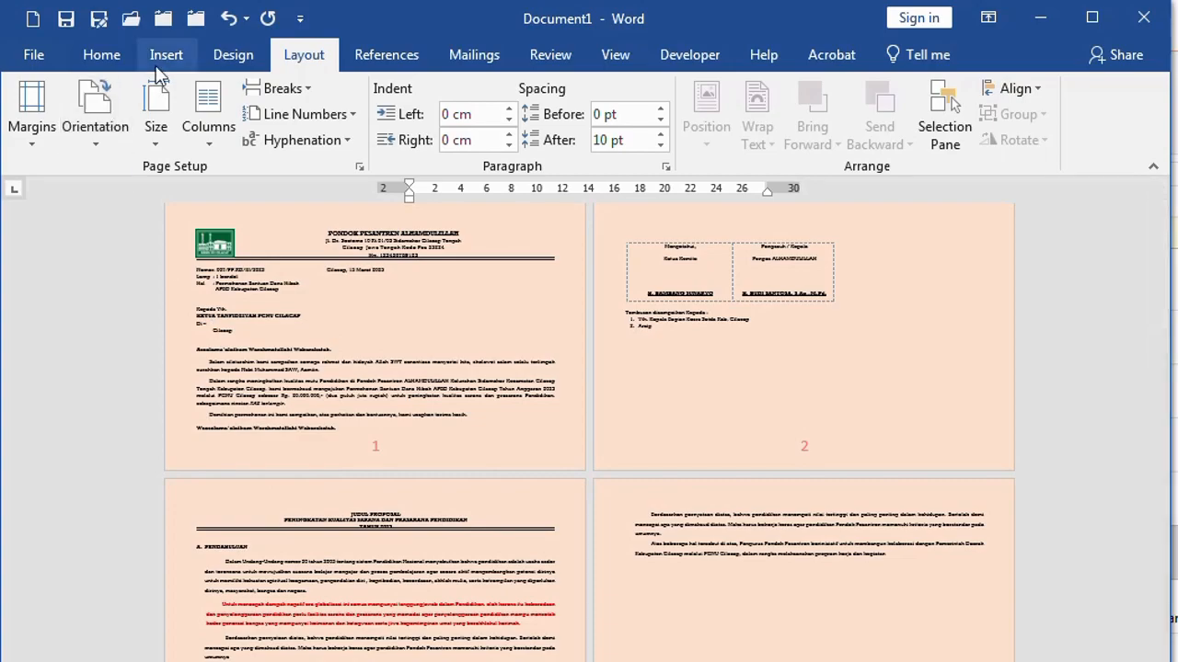
left_click(228, 20)
scroll(450, 476, "down", 15)
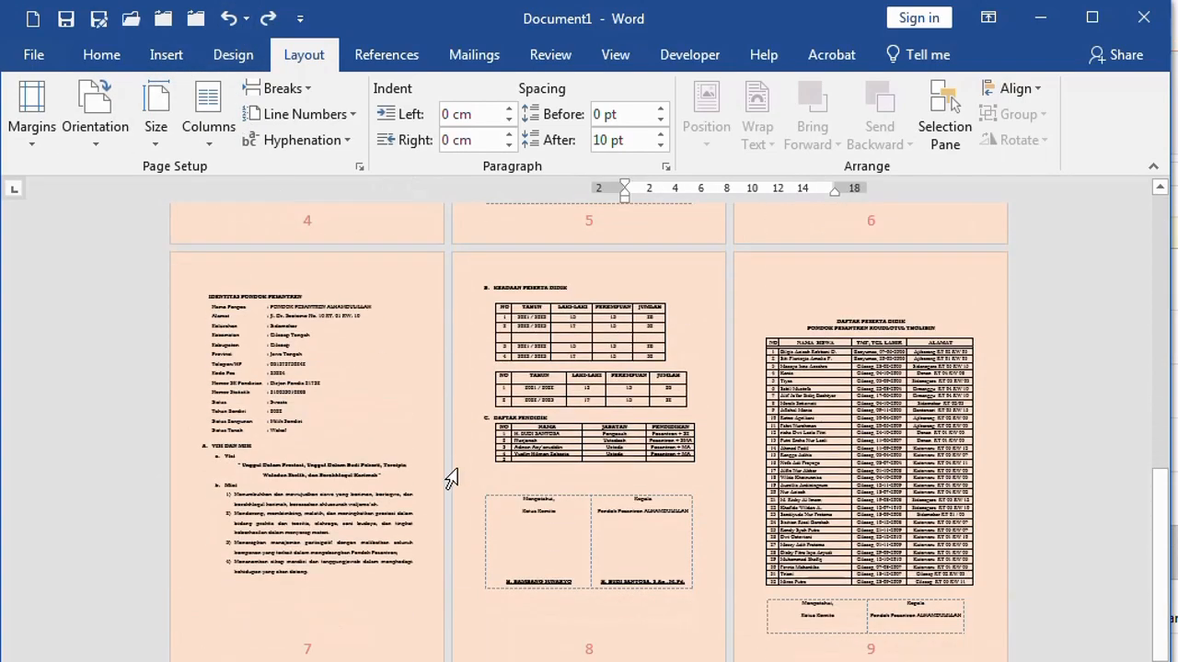
scroll(655, 582, "down", 2)
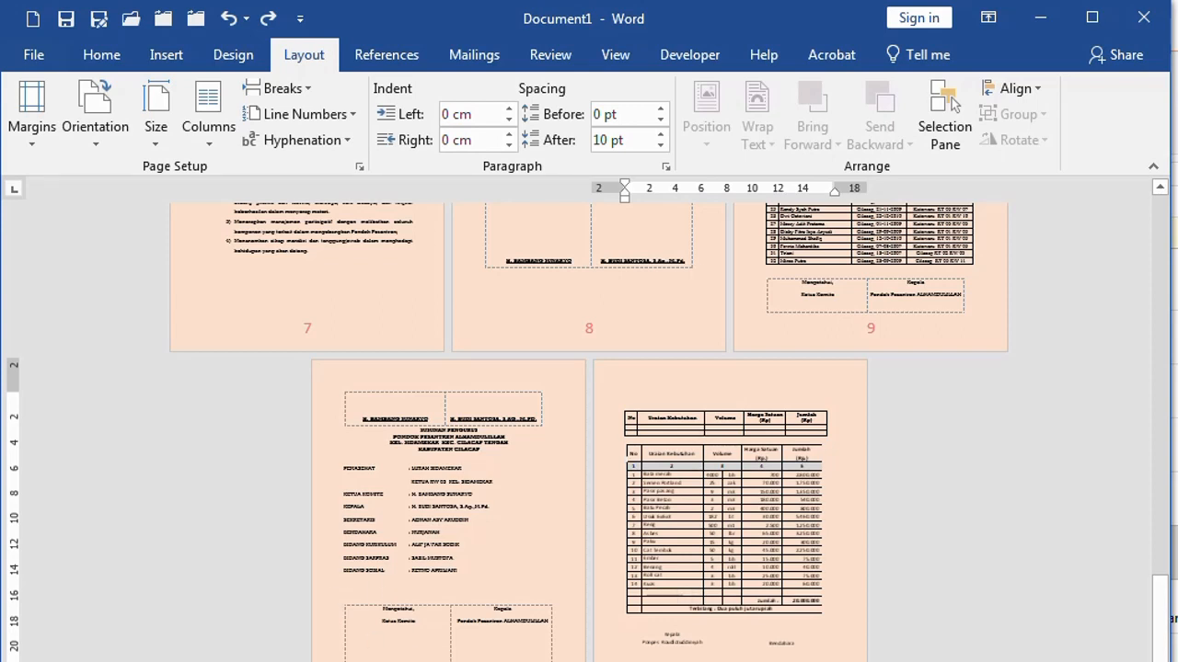
Step: Insert a page break after page 11 to create a blank final page
key("ctrl+Return")
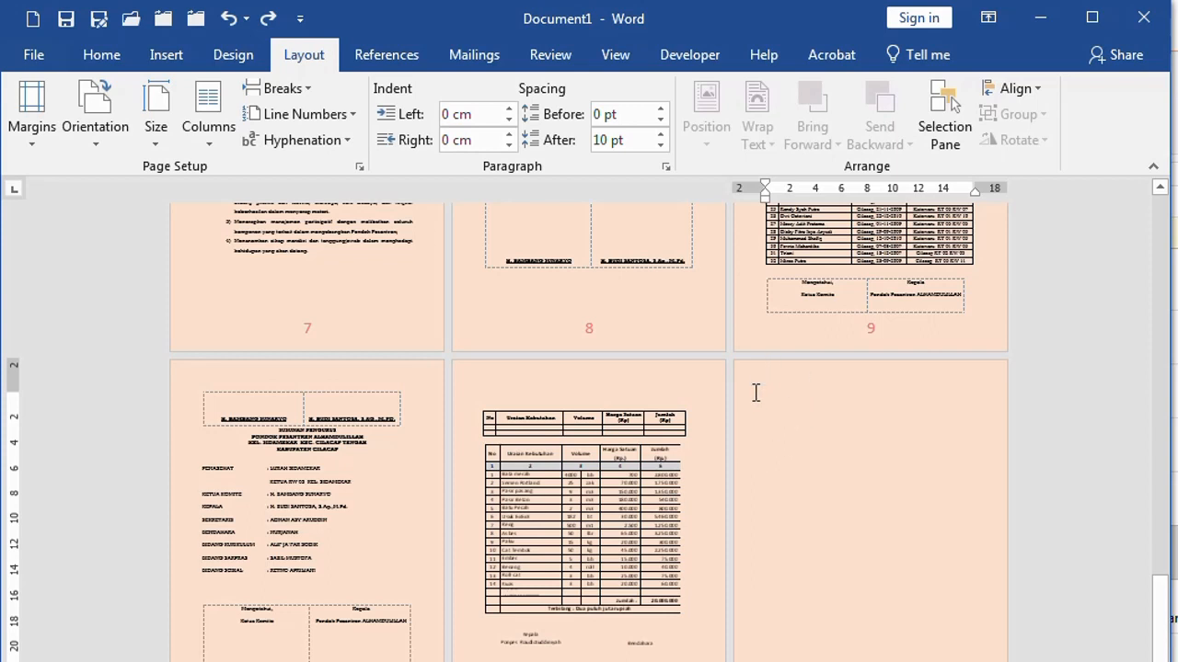
Step: Apply page setup from 'This point forward' to start a new section at the blank page
left_click(95, 138)
left_click(359, 169)
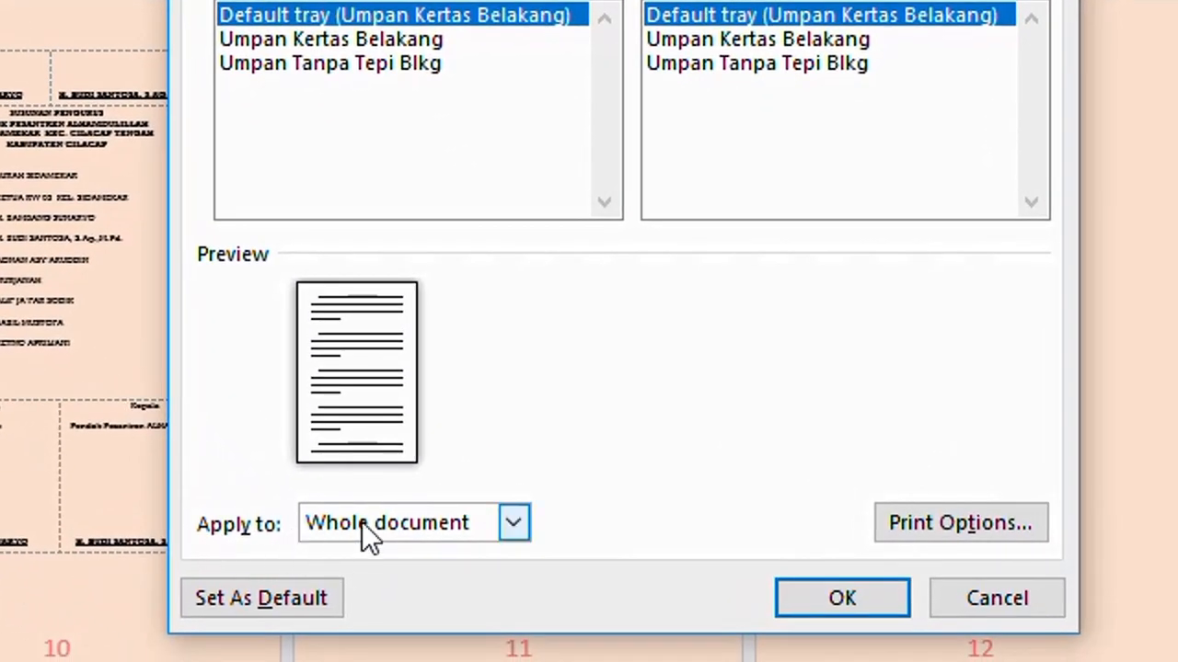
left_click(379, 544)
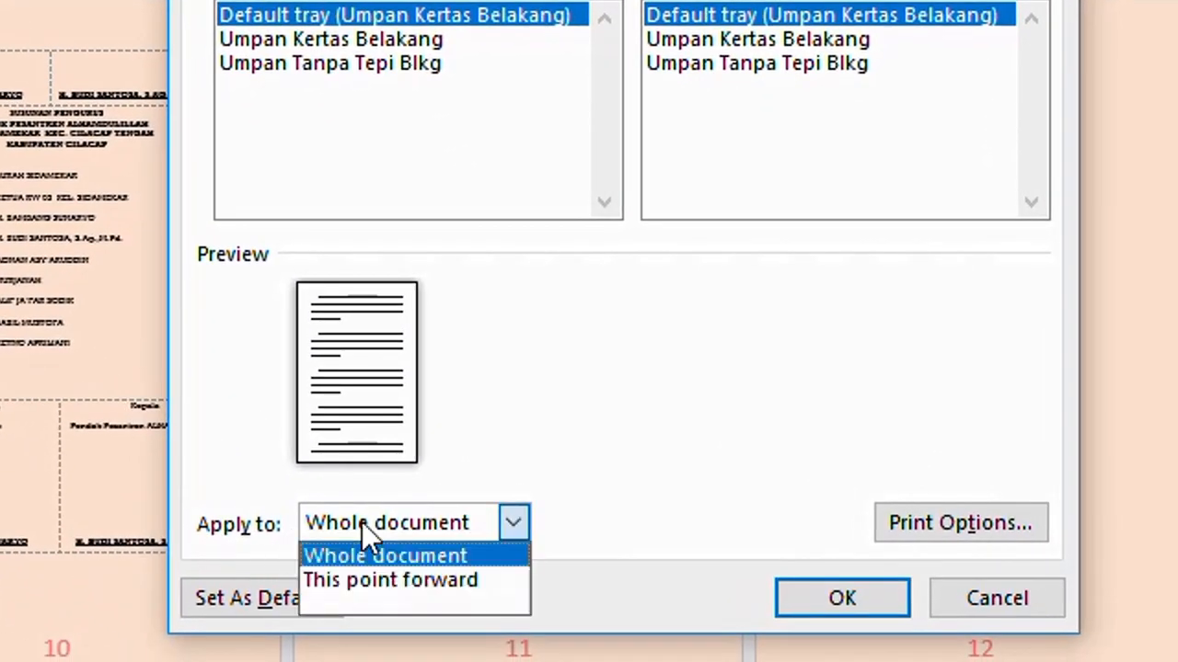
left_click(365, 577)
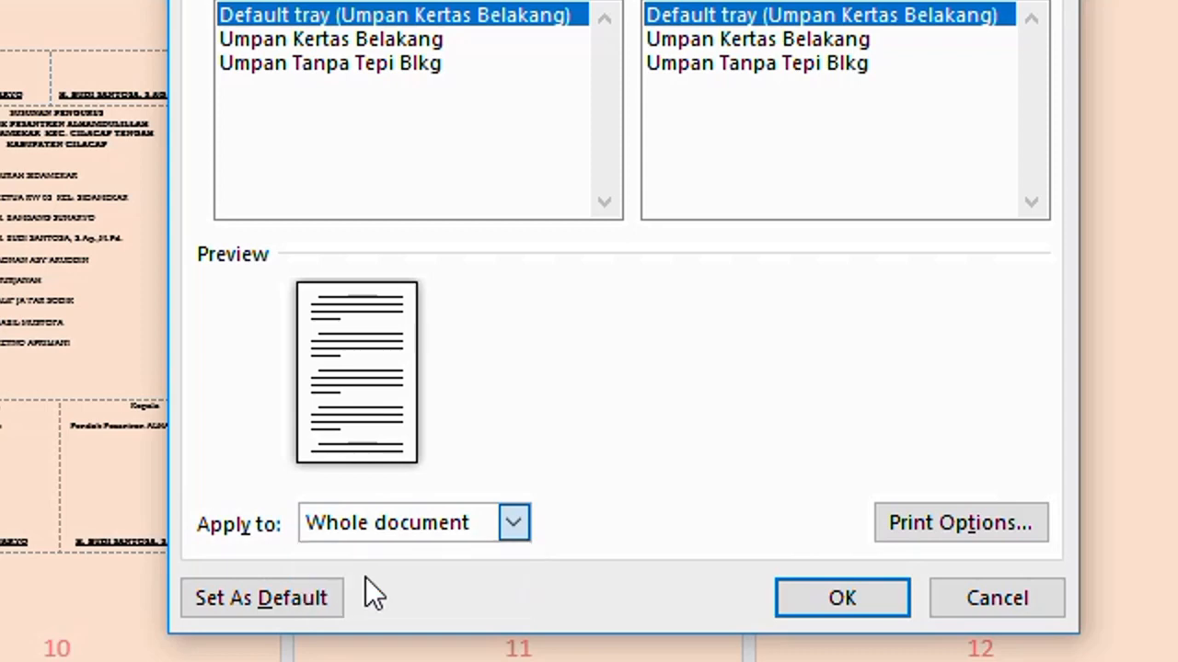
left_click(797, 590)
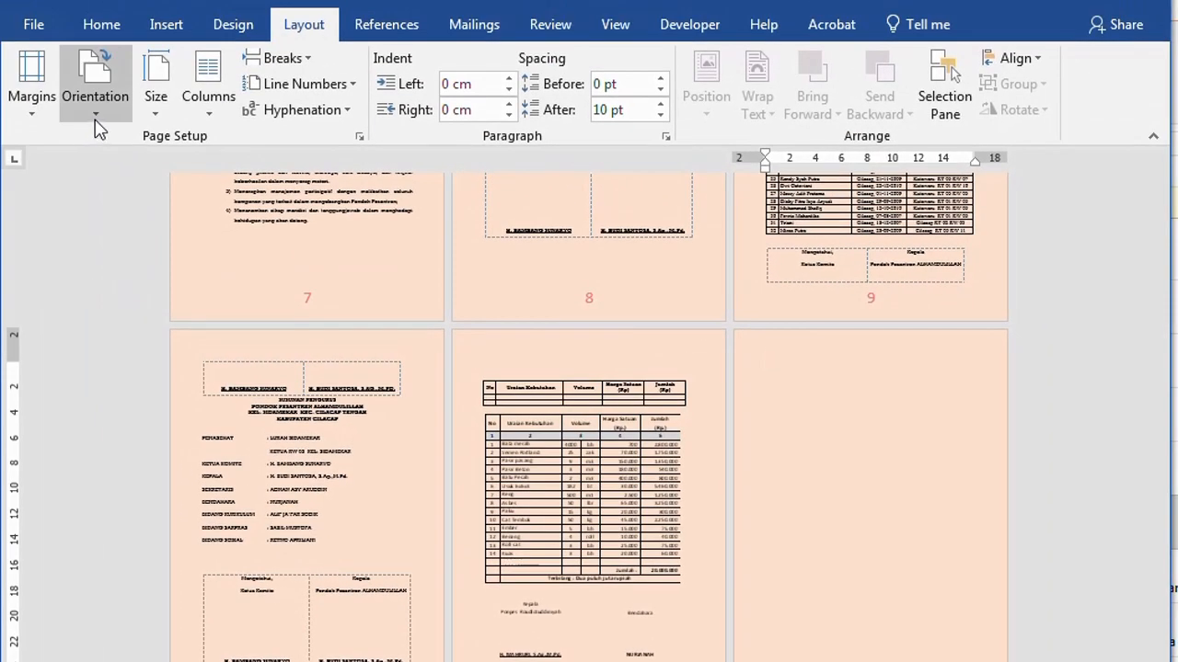
Step: Set the new final section's page to landscape orientation
left_click(95, 114)
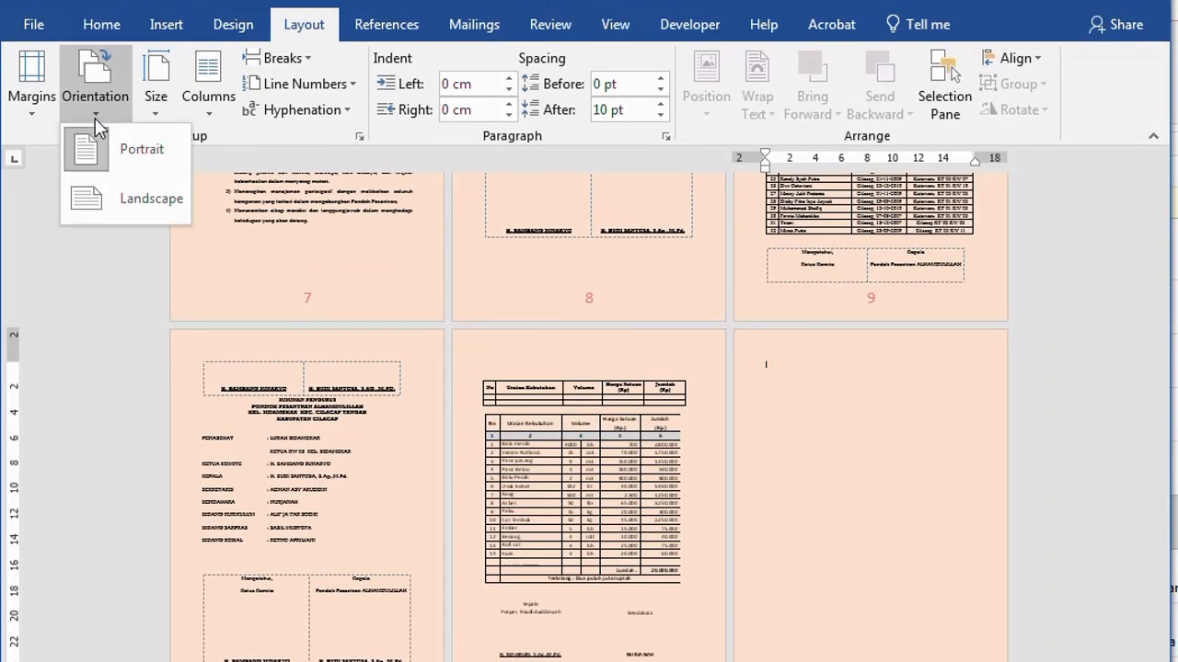
left_click(111, 195)
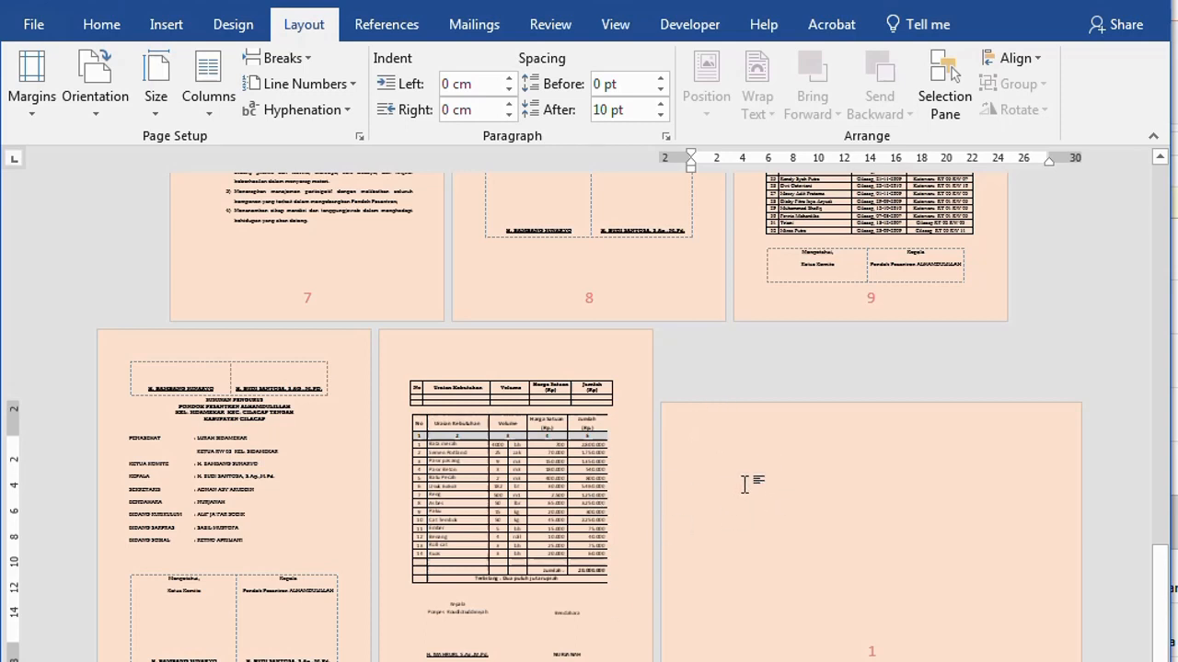
scroll(730, 485, "up", 5)
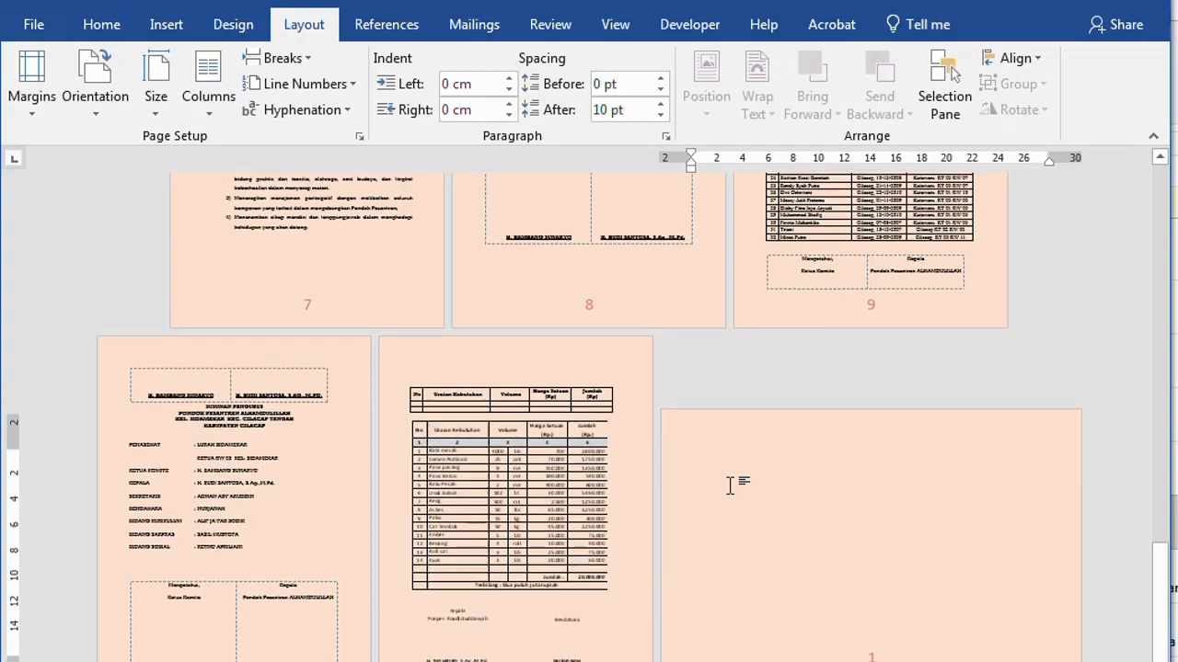
scroll(718, 546, "up", 7)
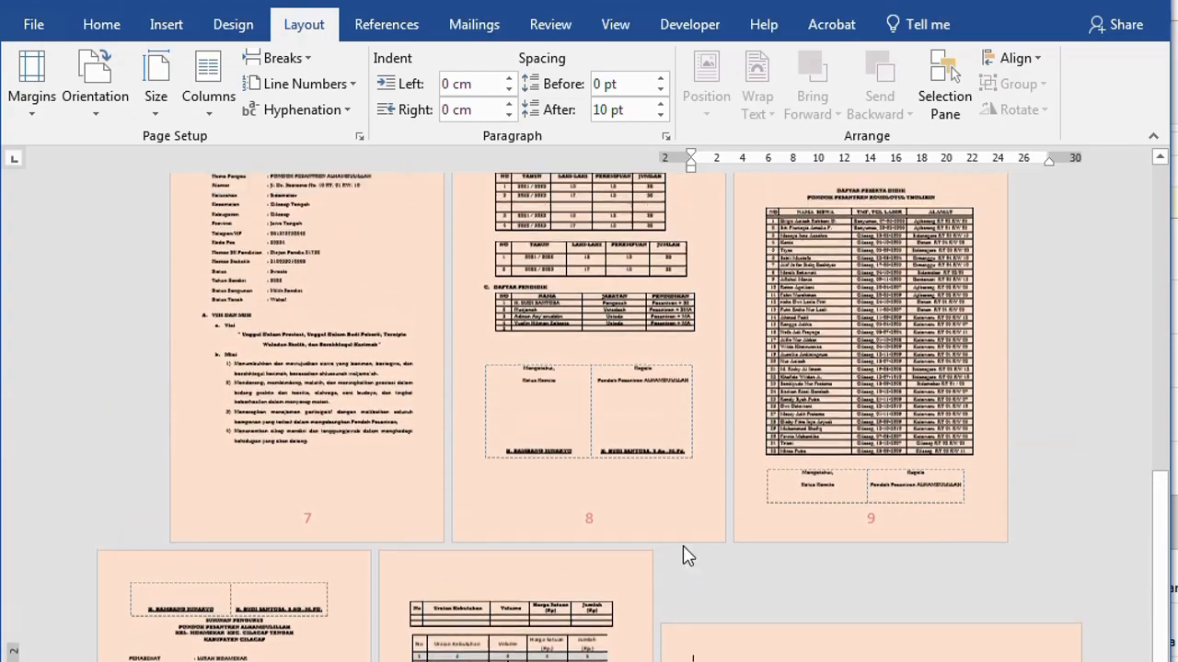
scroll(599, 552, "down", 4)
scroll(614, 567, "down", 5)
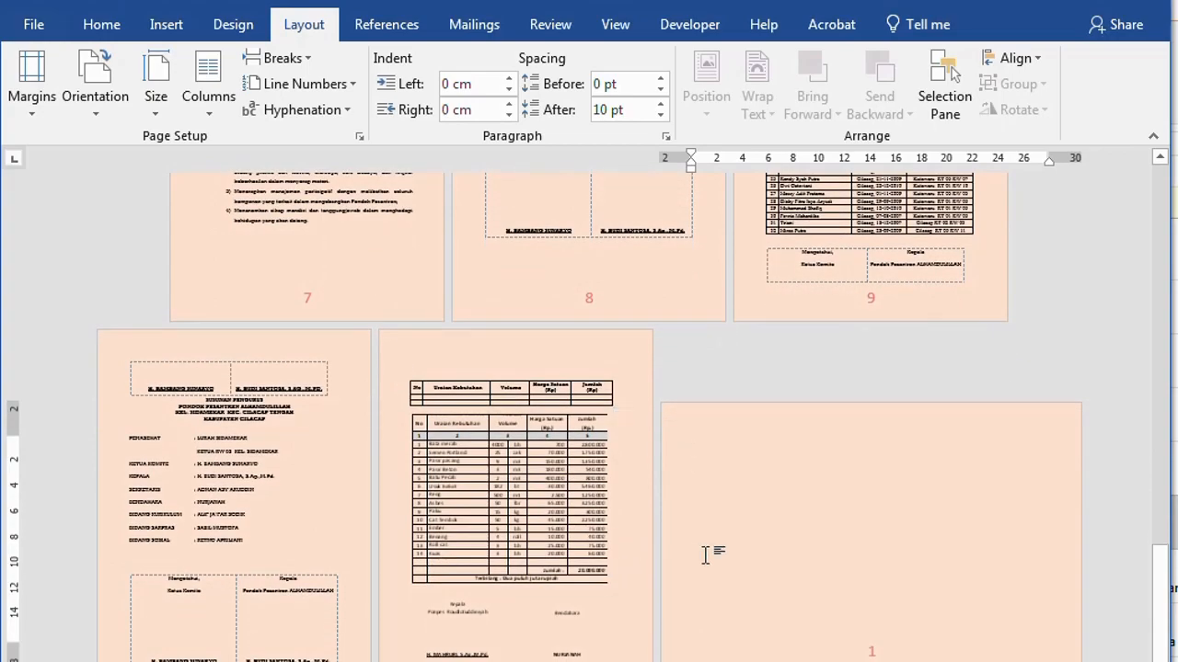
scroll(705, 555, "up", 9)
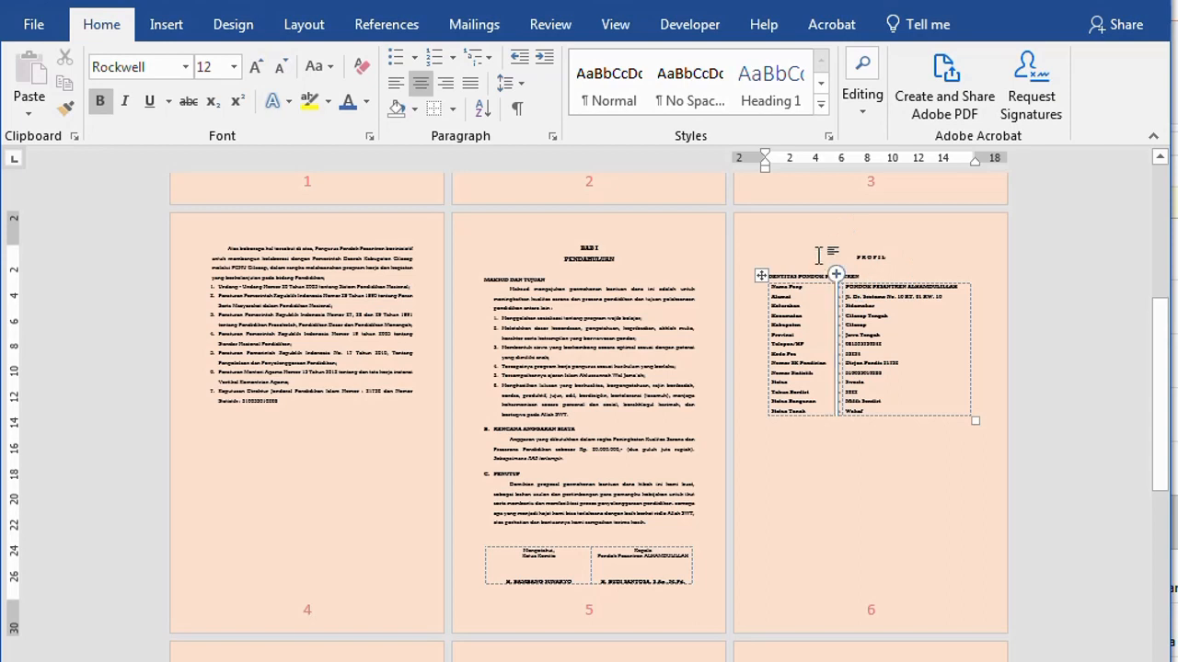
Step: Put the selected PROFIL heading and identity table in their own section, applying Page Setup to 'Selected text'
mouse_move(800, 252)
left_mouse_down()
mouse_move(973, 356)
mouse_move(990, 470)
mouse_move(831, 525)
left_mouse_up()
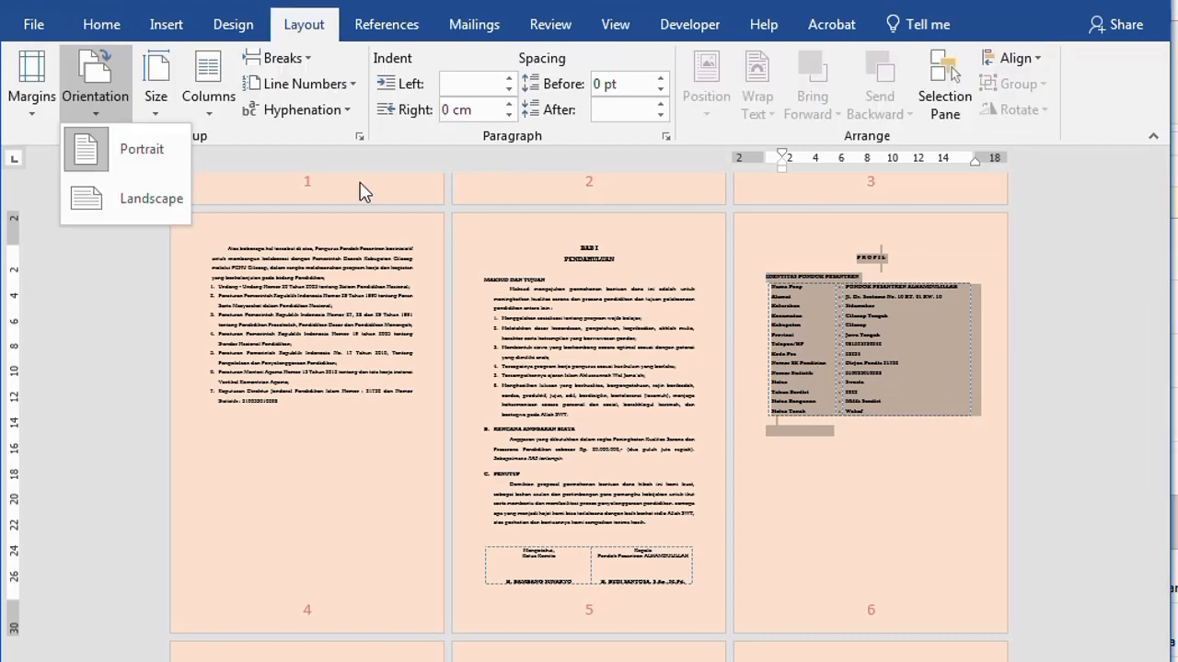
left_click(358, 136)
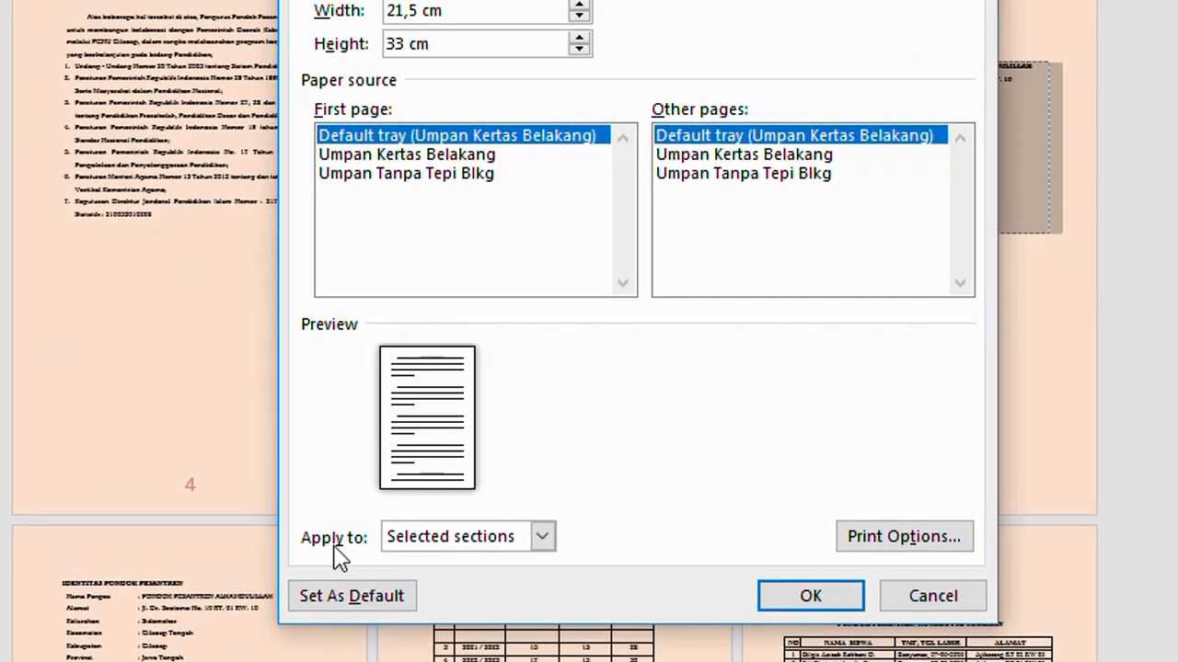
left_click(542, 538)
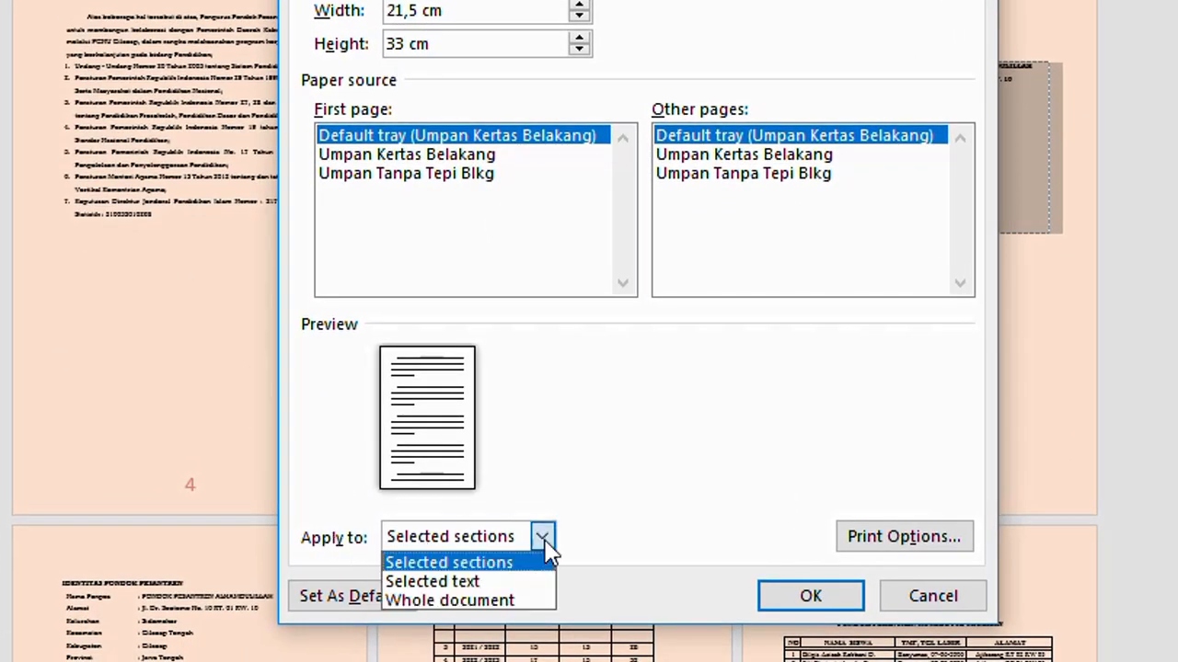
left_click(490, 587)
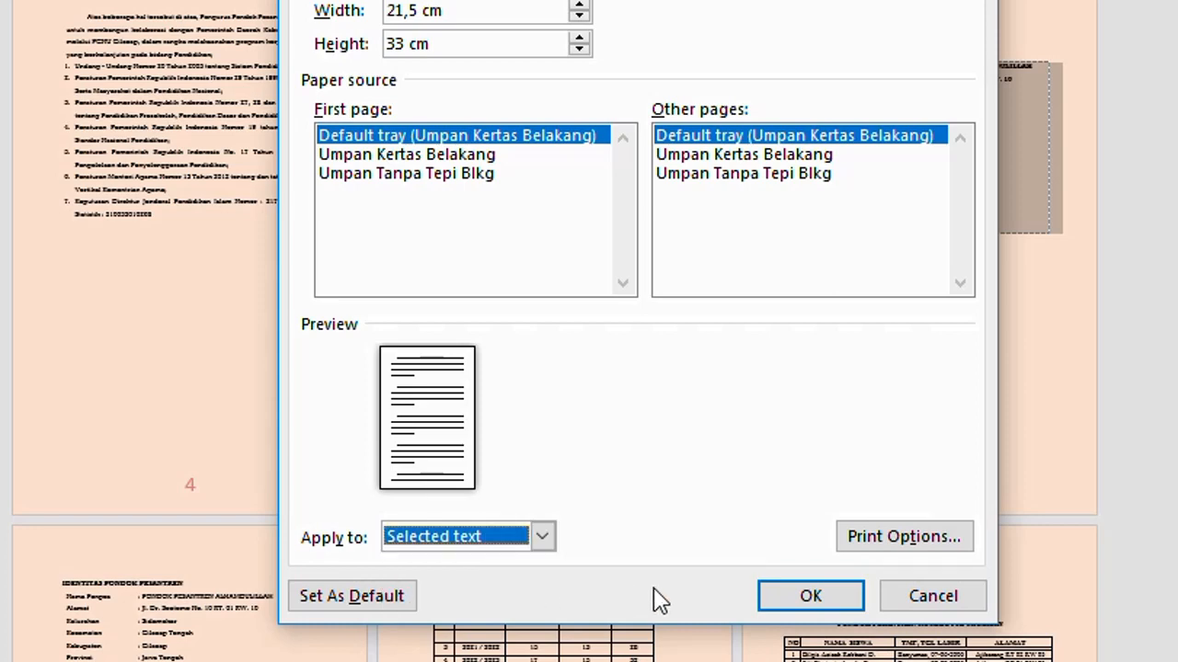
left_click(796, 602)
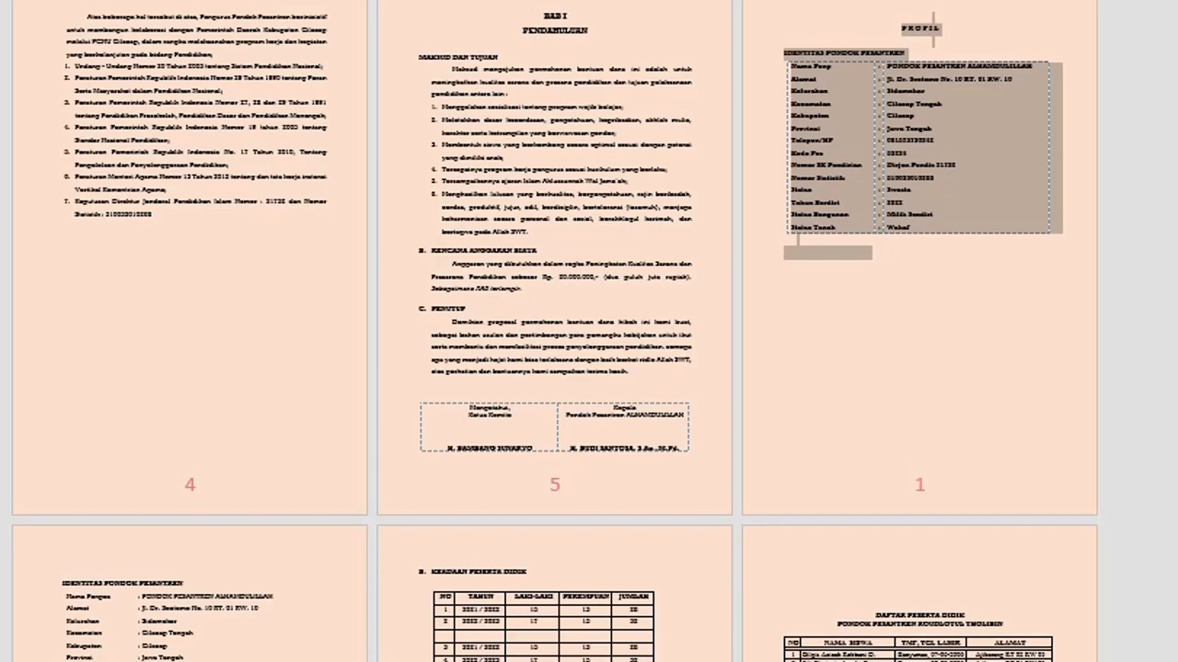
Step: Repeat the landscape orientation with Ctrl+Y for the PROFIL section
key("ctrl+y")
scroll(909, 414, "down", 2)
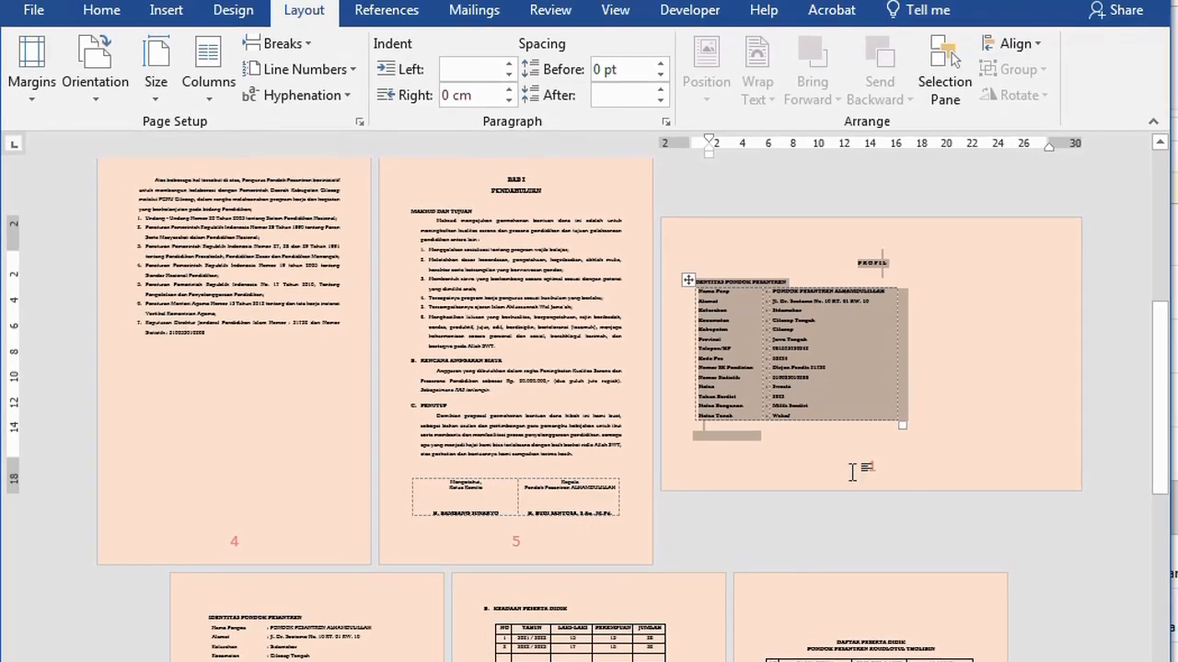
left_click(885, 326)
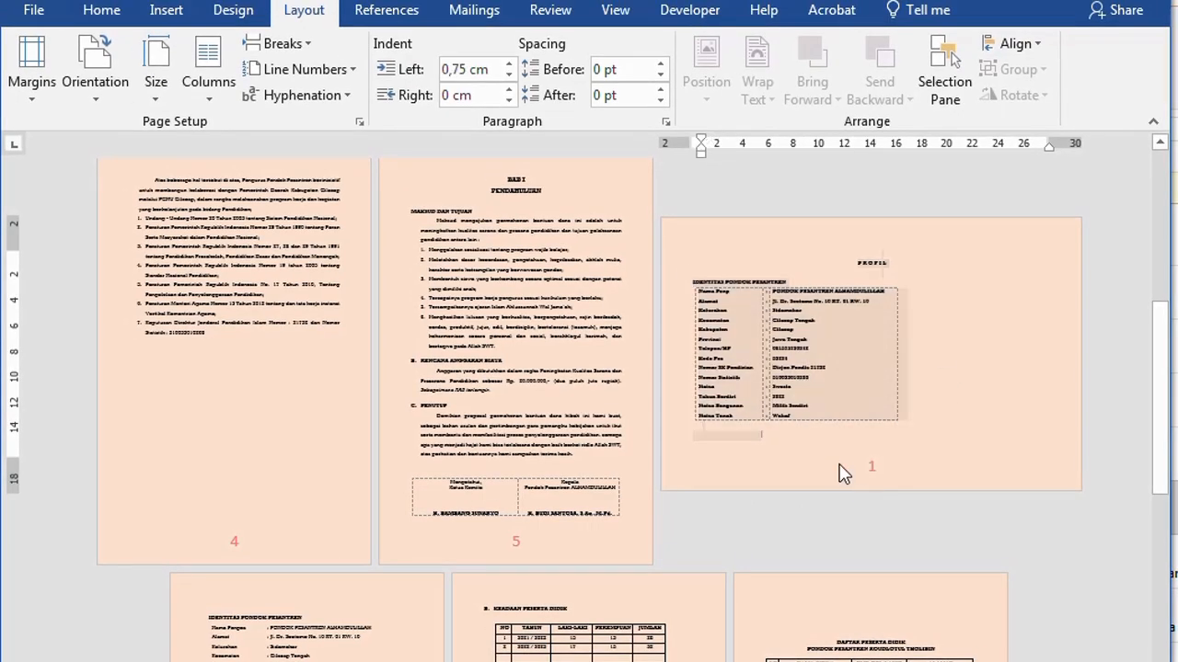
Step: Place the insertion point on the blank landscape page near the end of the document
scroll(845, 474, "down", 3)
scroll(760, 500, "down", 6)
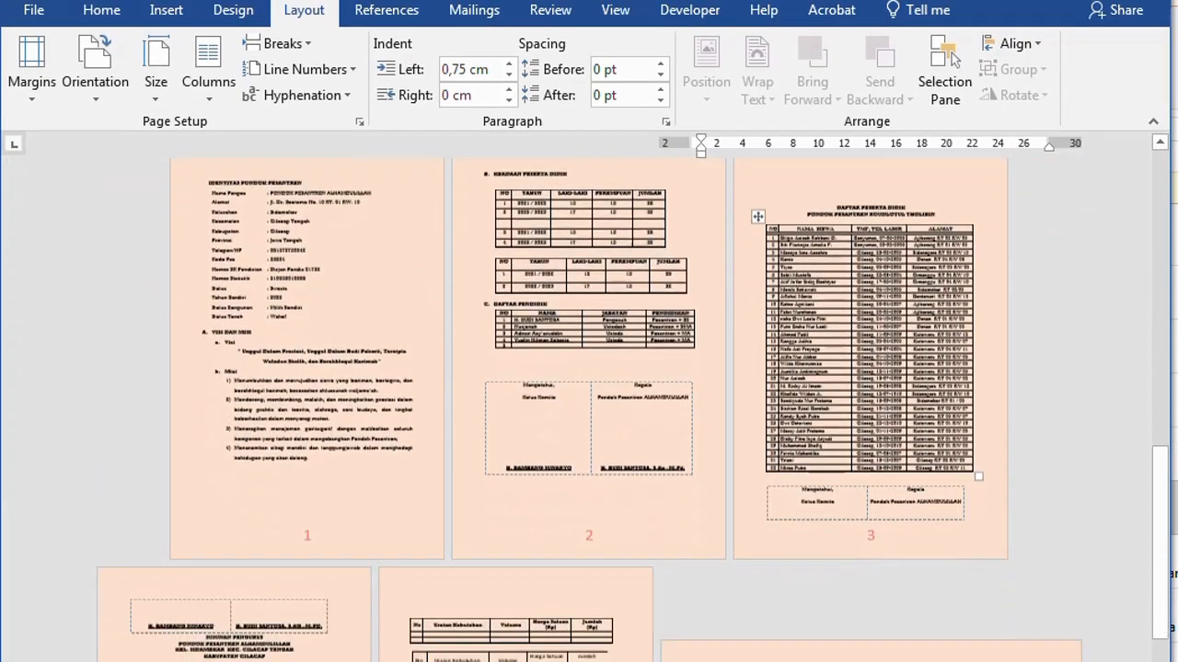
left_click(810, 477)
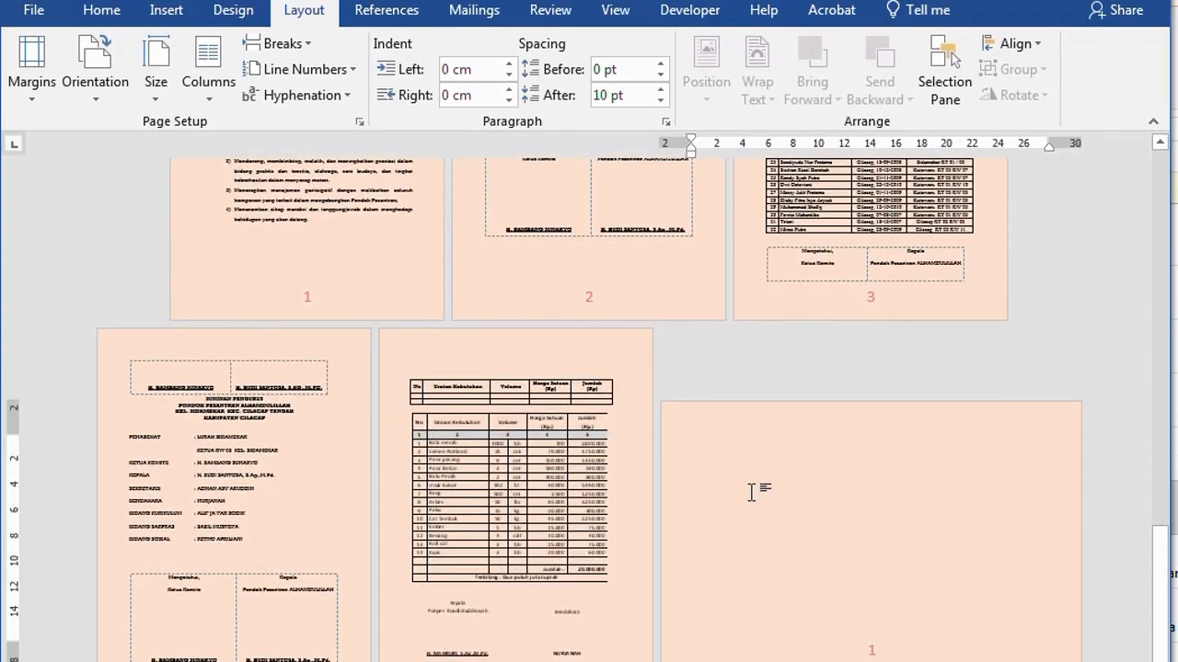
scroll(828, 482, "up", 3)
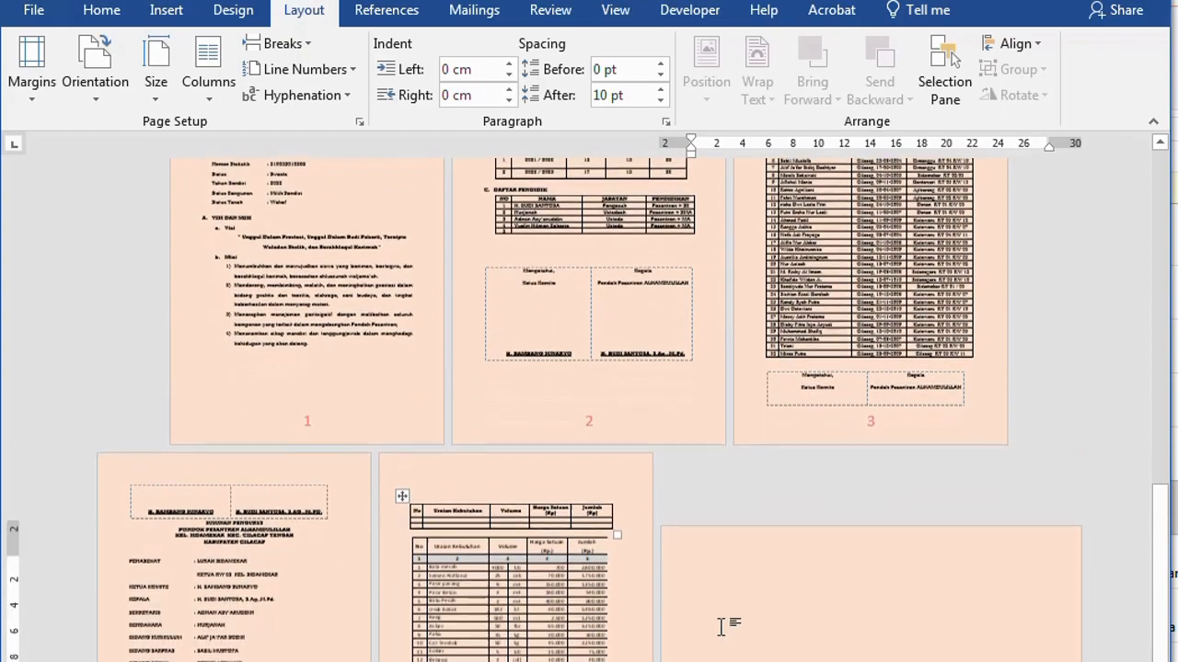
scroll(736, 608, "down", 10)
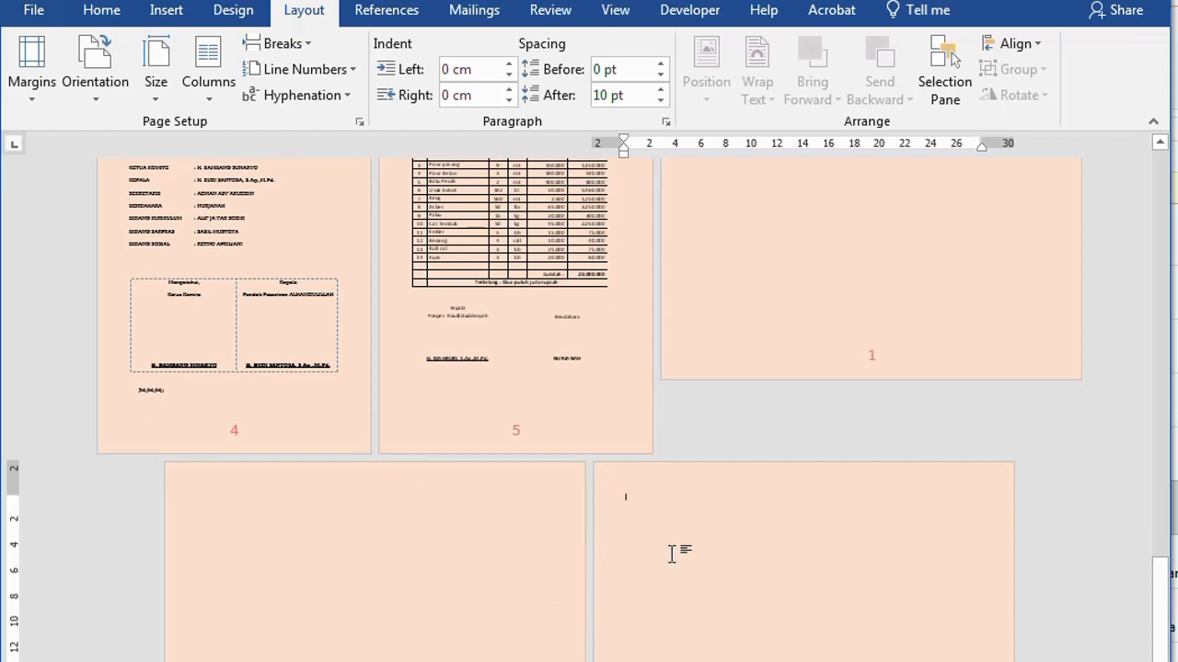
scroll(672, 553, "down", 1)
scroll(518, 589, "down", 6)
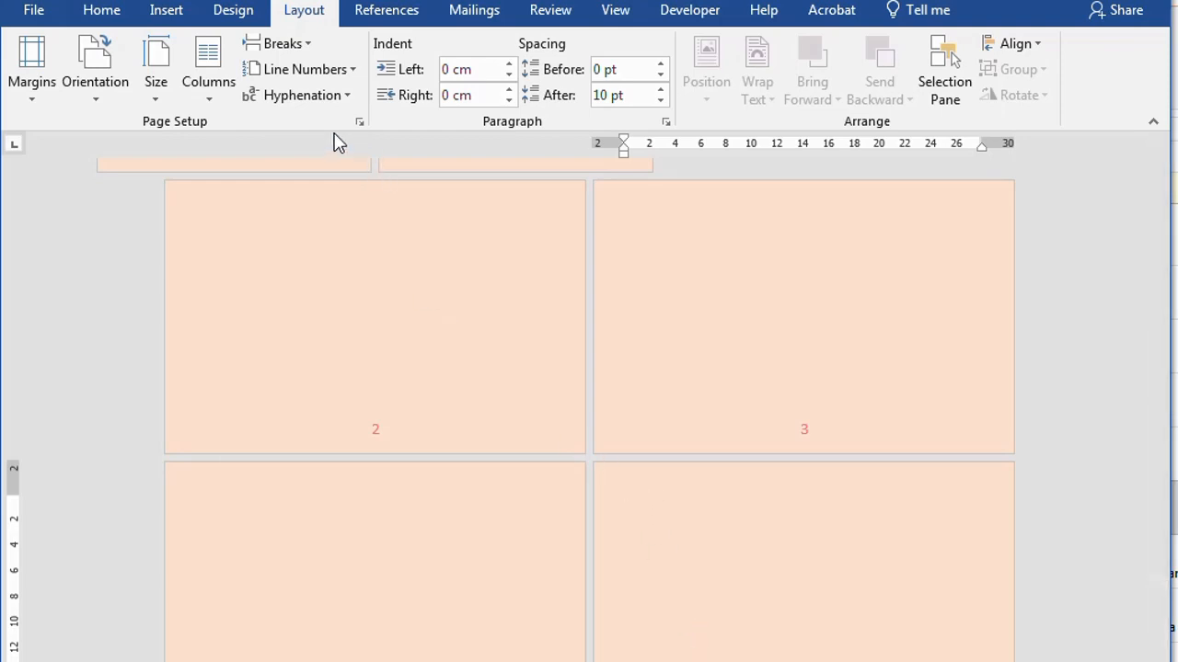
Step: Apply the 33 × 21,5 cm paper size from this point forward in Page Setup
left_click(360, 122)
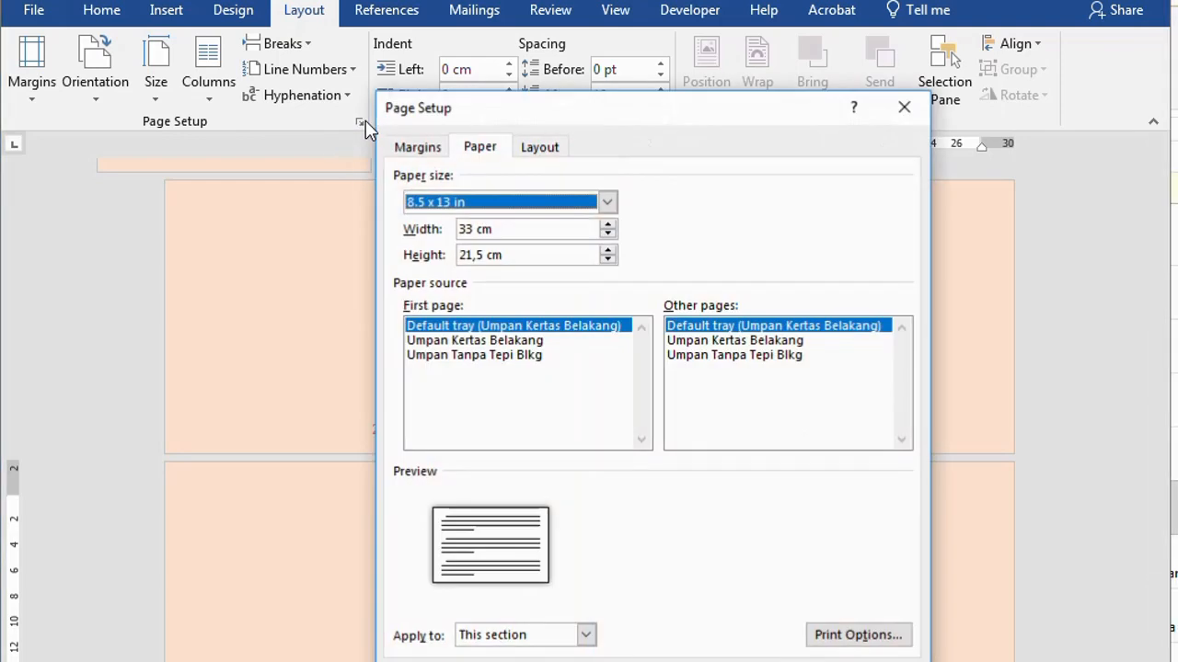
left_click(499, 642)
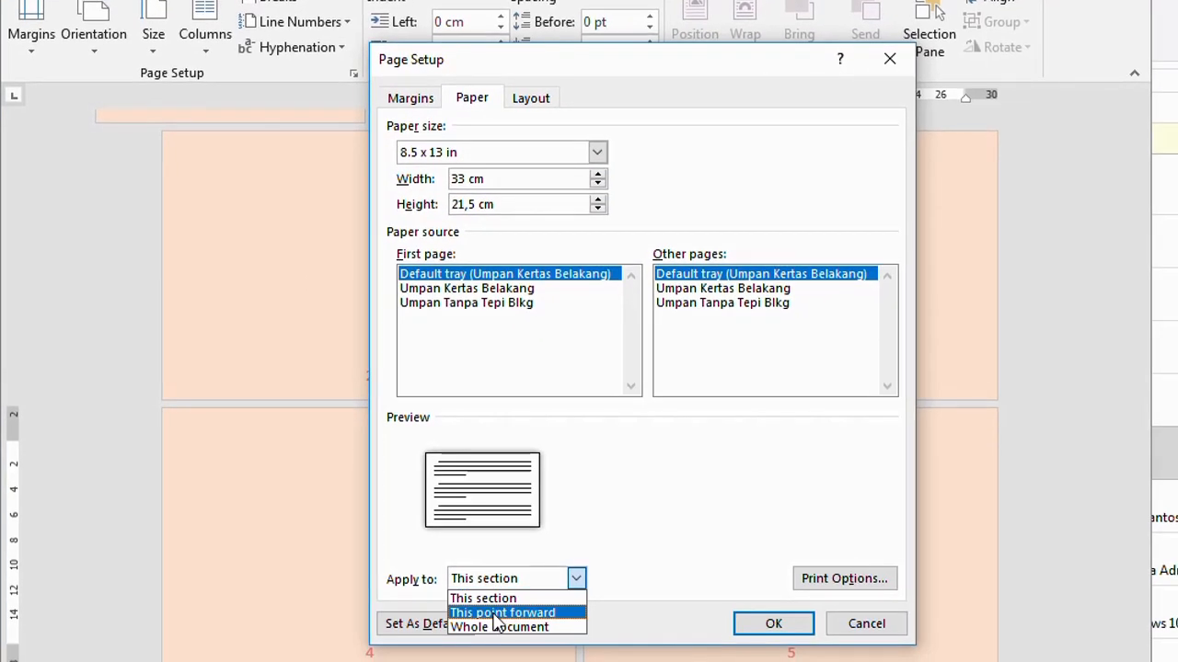
left_click(497, 613)
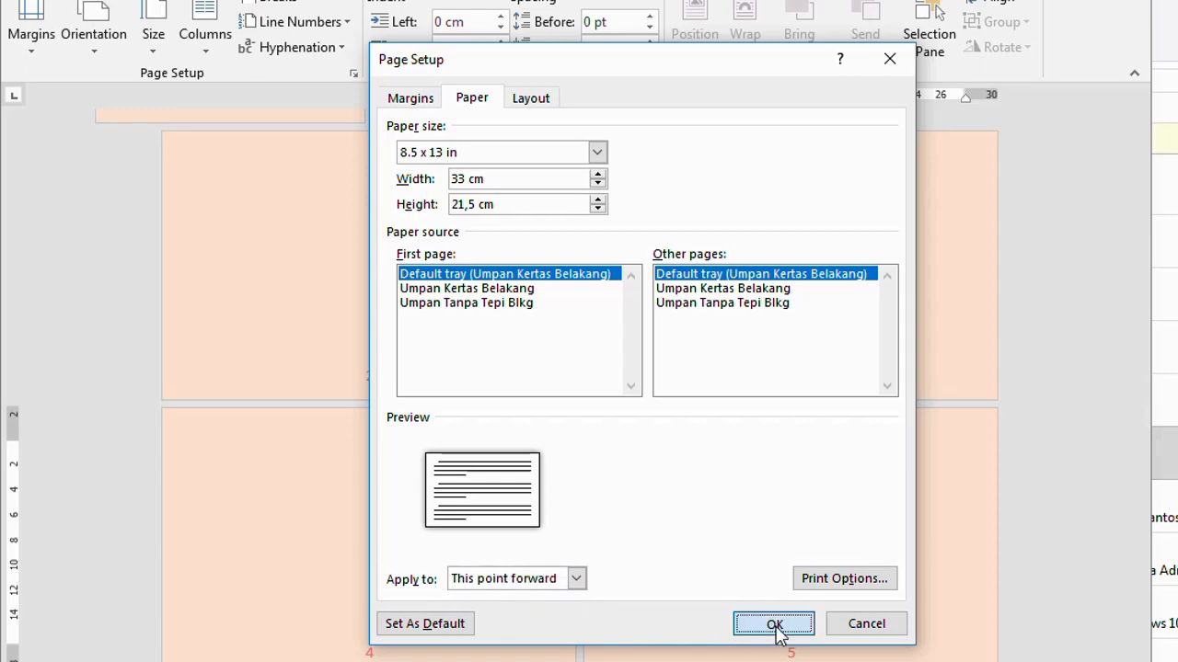
left_click(776, 628)
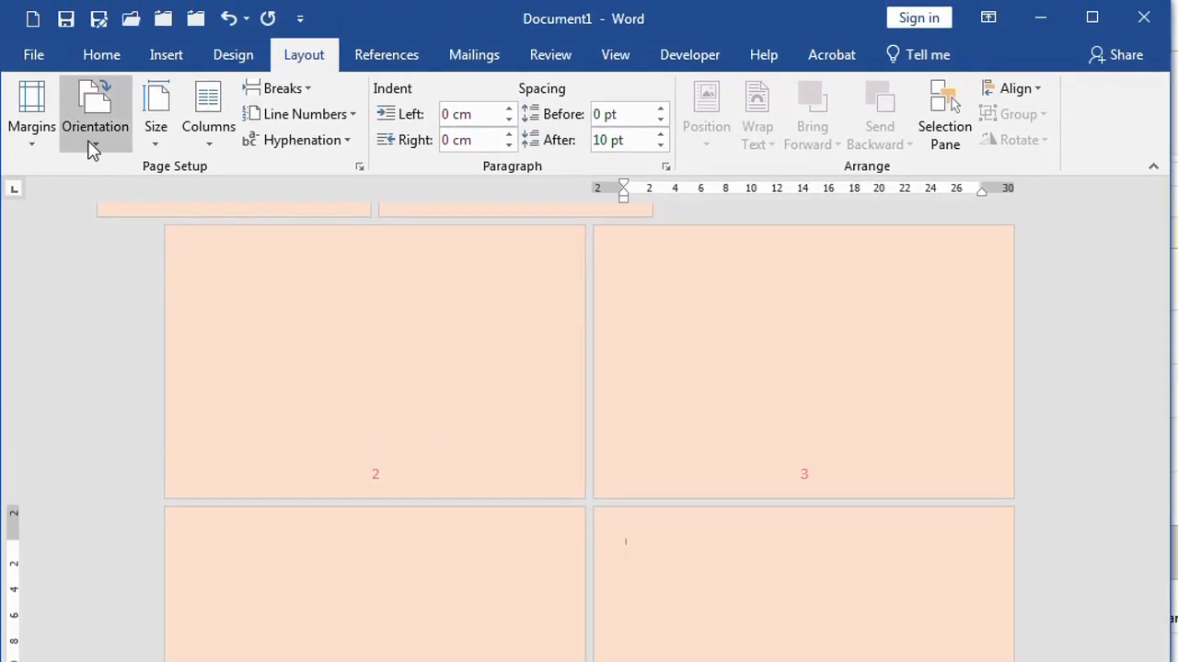
Step: Switch the final blank page back to portrait orientation
left_click(94, 53)
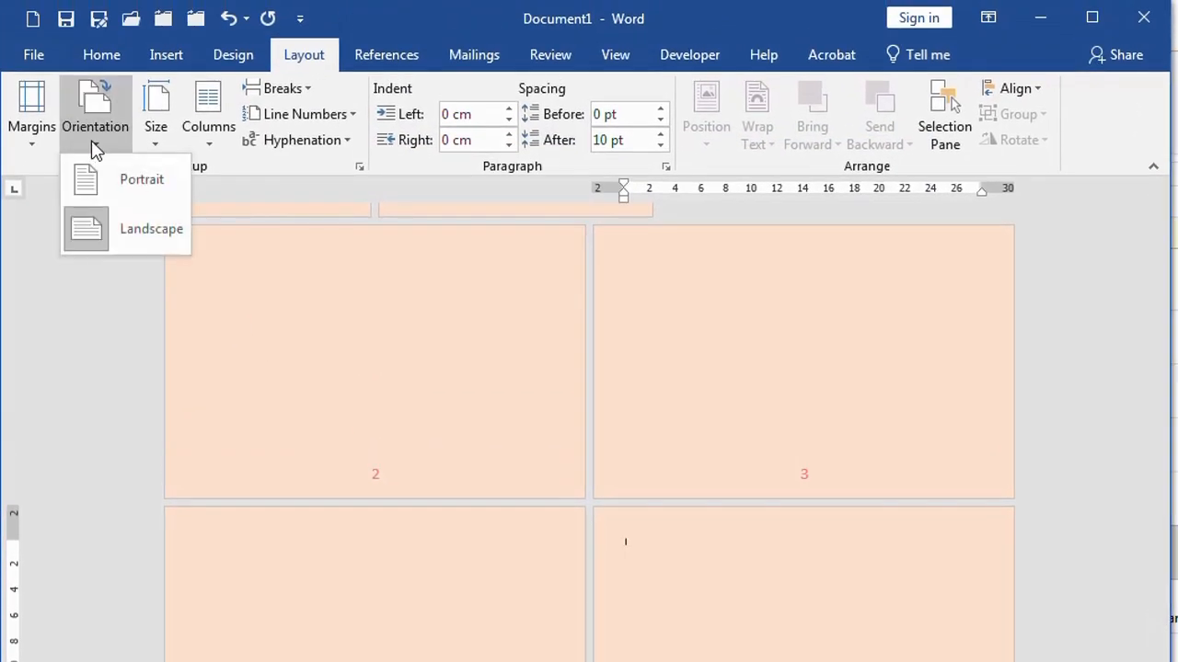
left_click(132, 197)
scroll(748, 585, "down", 2)
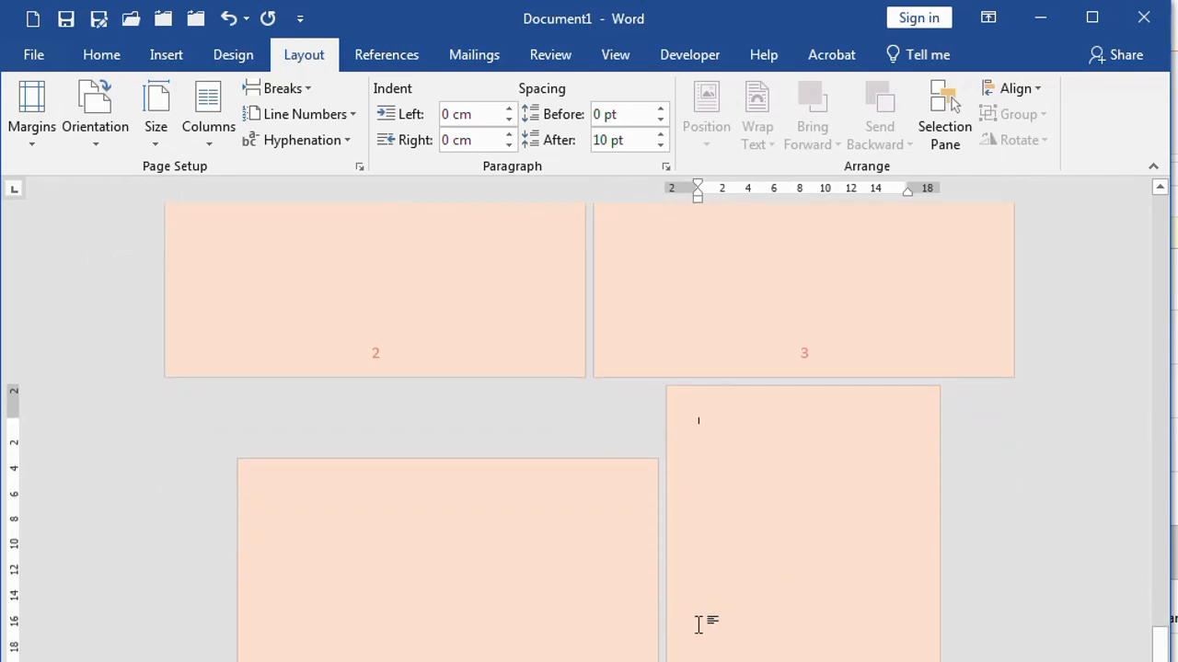
scroll(658, 595, "up", 4)
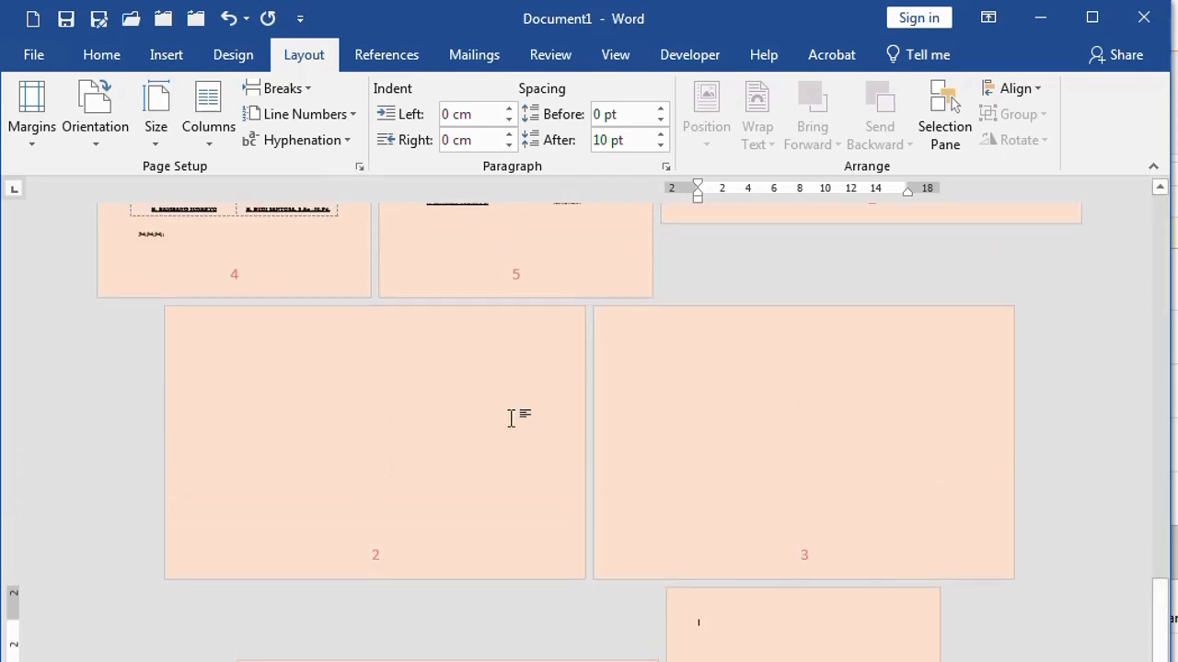
scroll(529, 489, "up", 6)
scroll(565, 497, "up", 2)
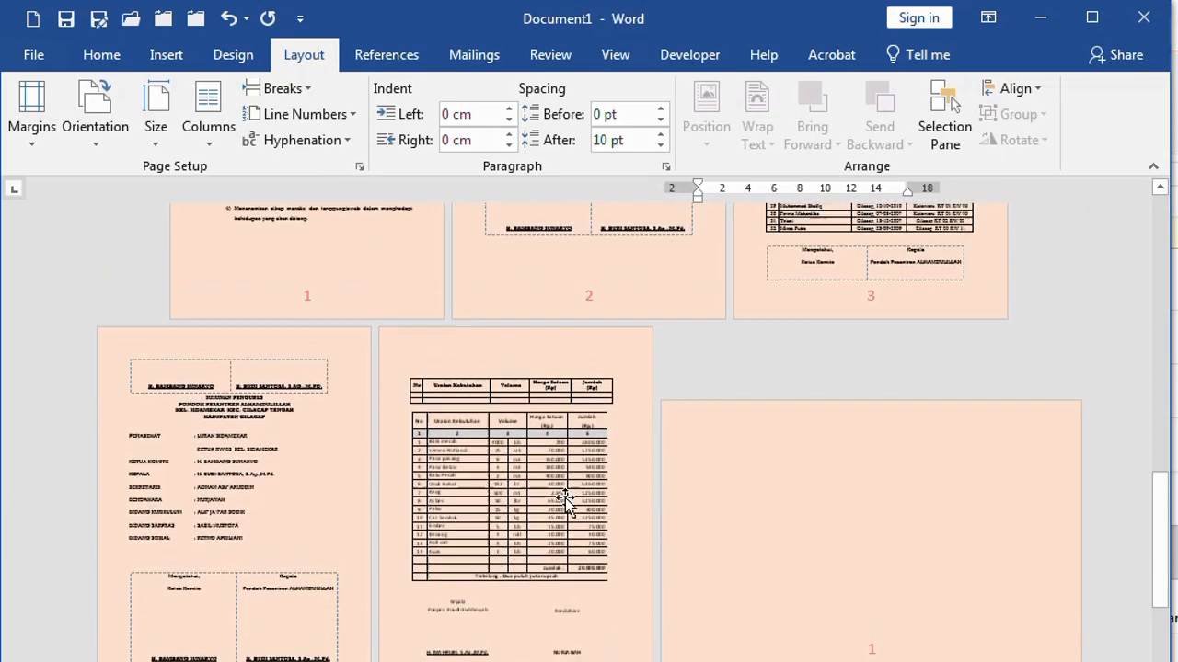
left_click(359, 167)
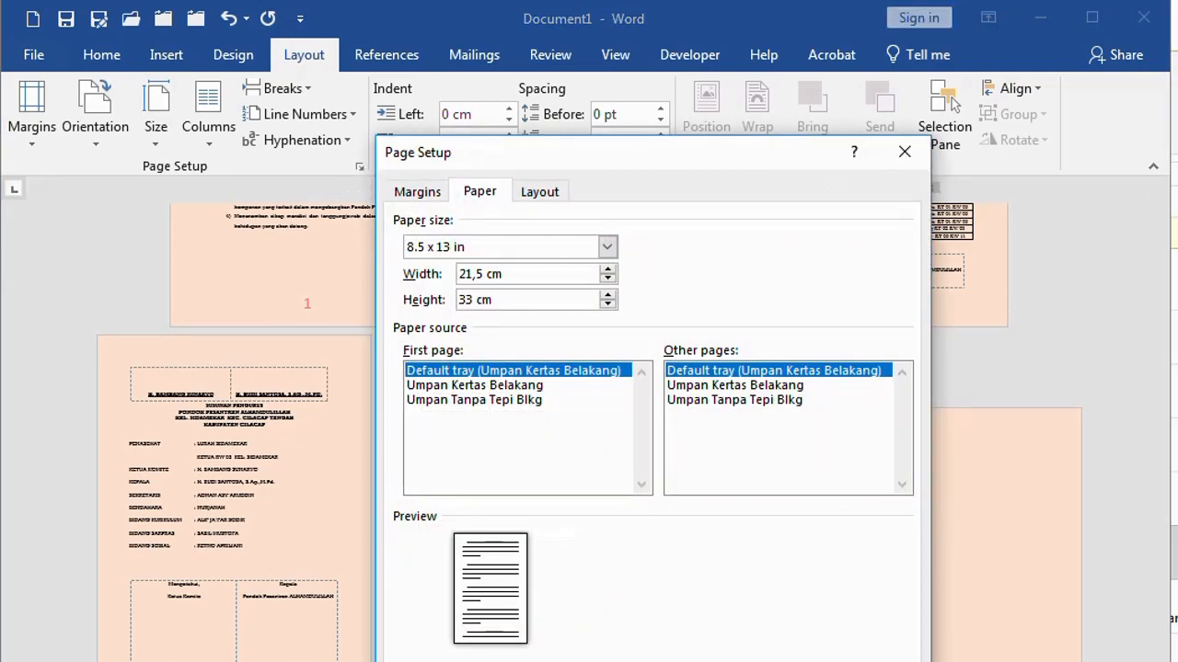
key("Return")
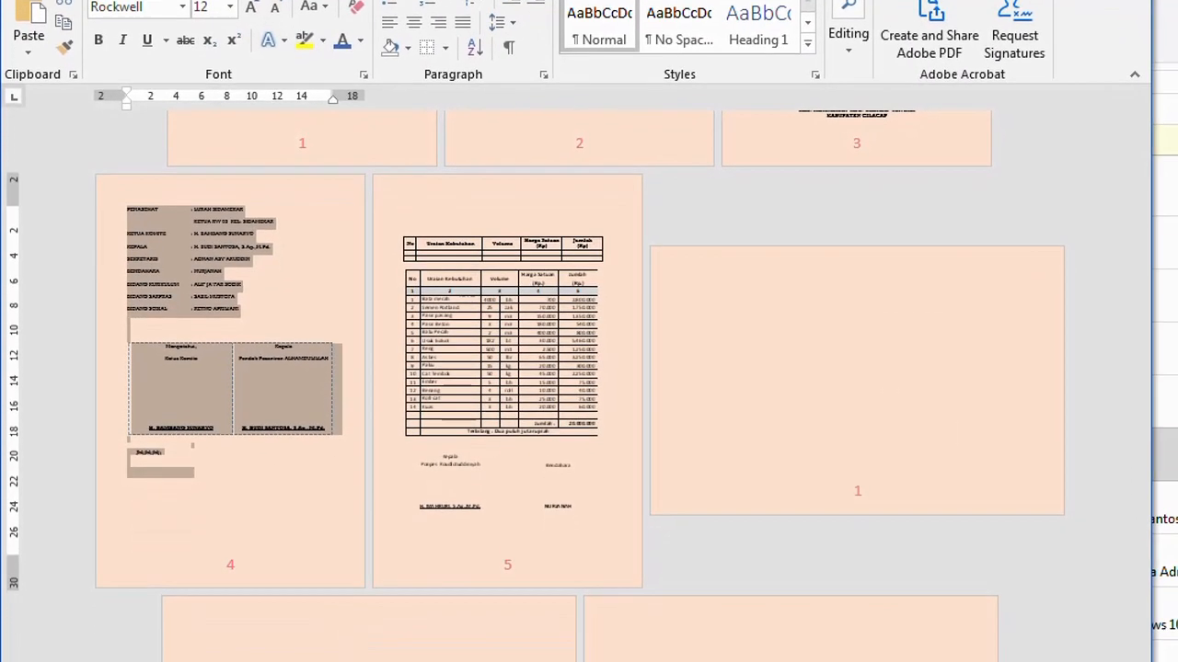
left_click(295, 1)
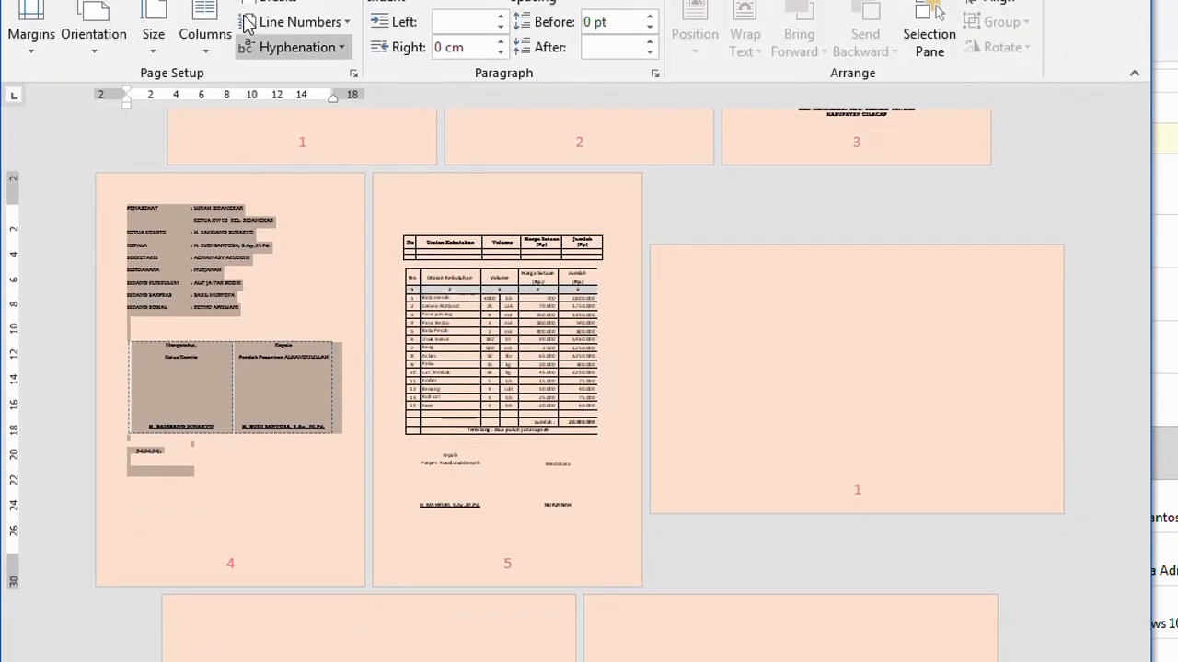
left_click(355, 74)
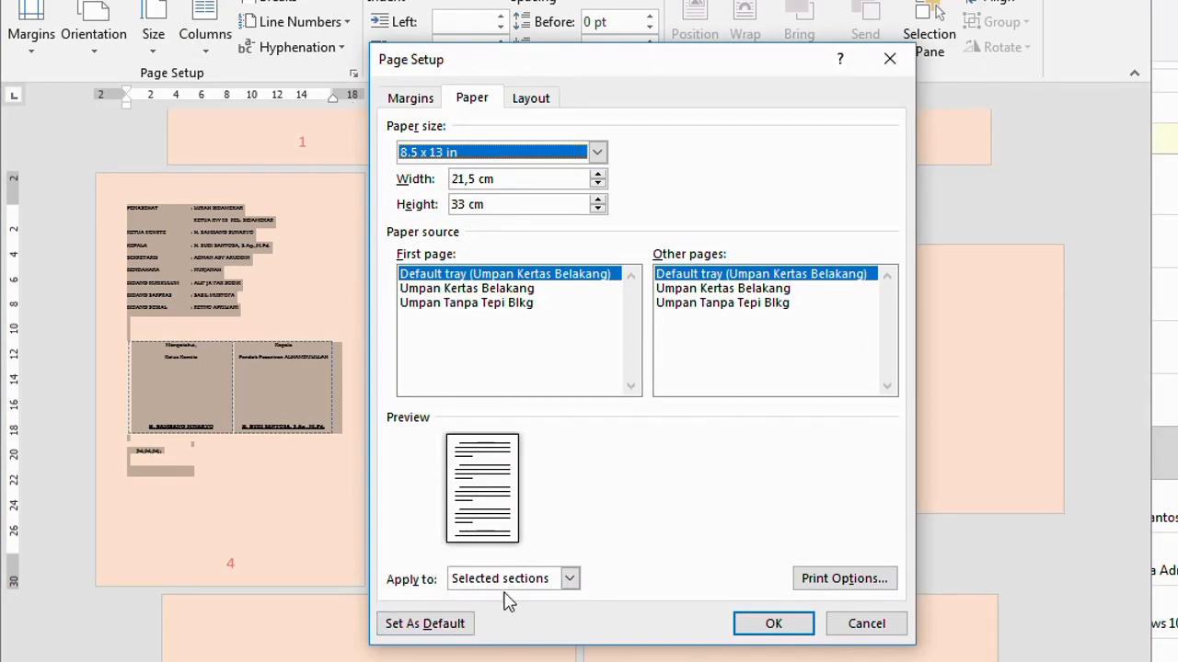
left_click(570, 579)
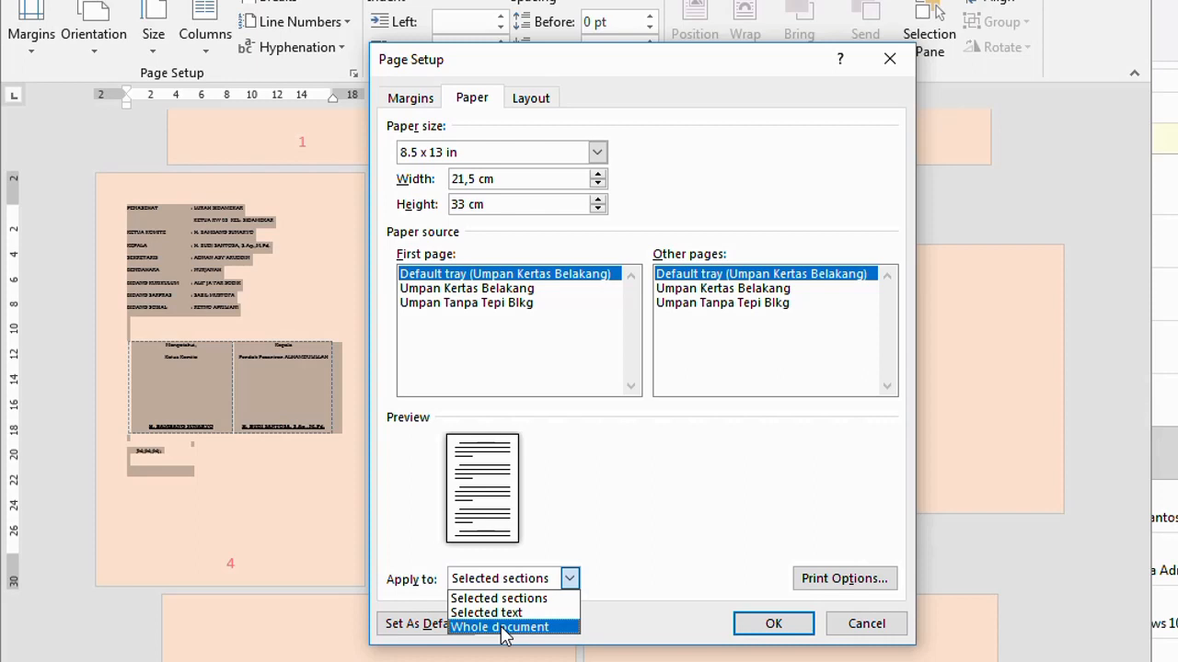
left_click(865, 624)
left_click(865, 624)
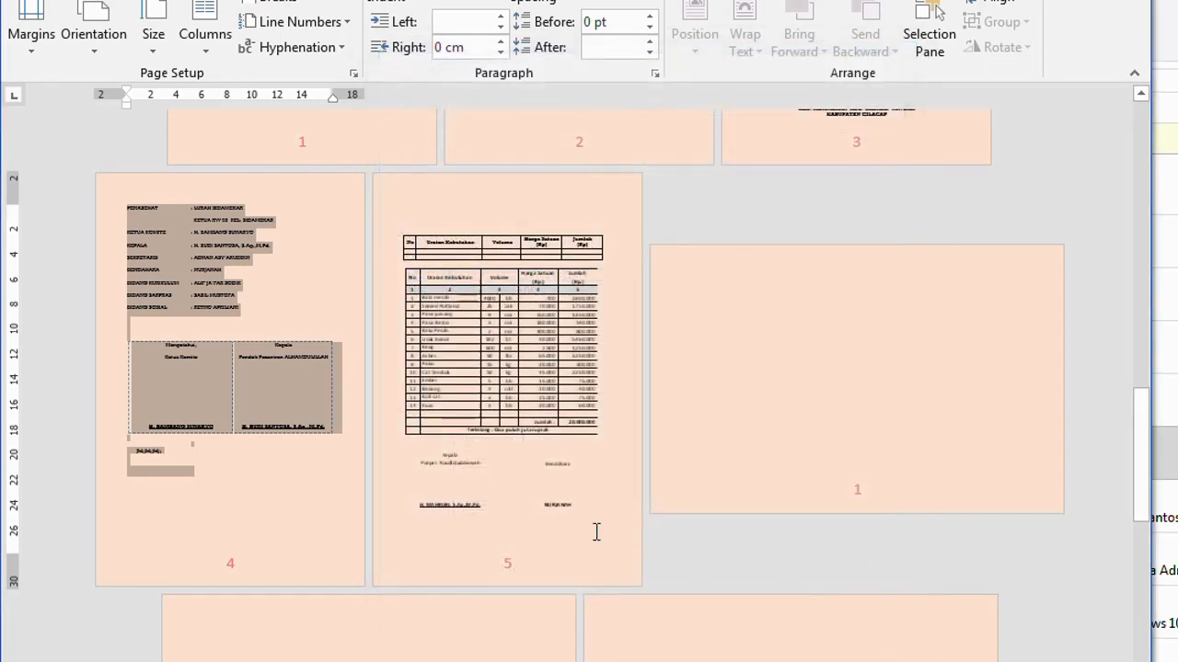
left_click(431, 202)
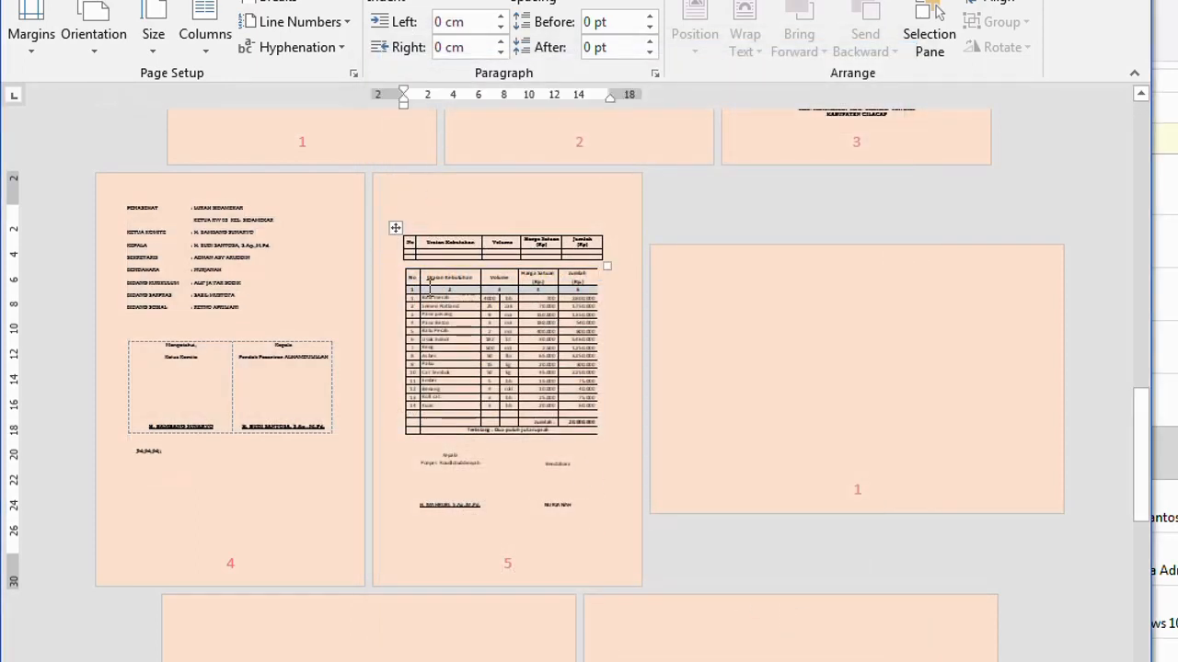
scroll(464, 402, "down", 1)
scroll(465, 402, "up", 2)
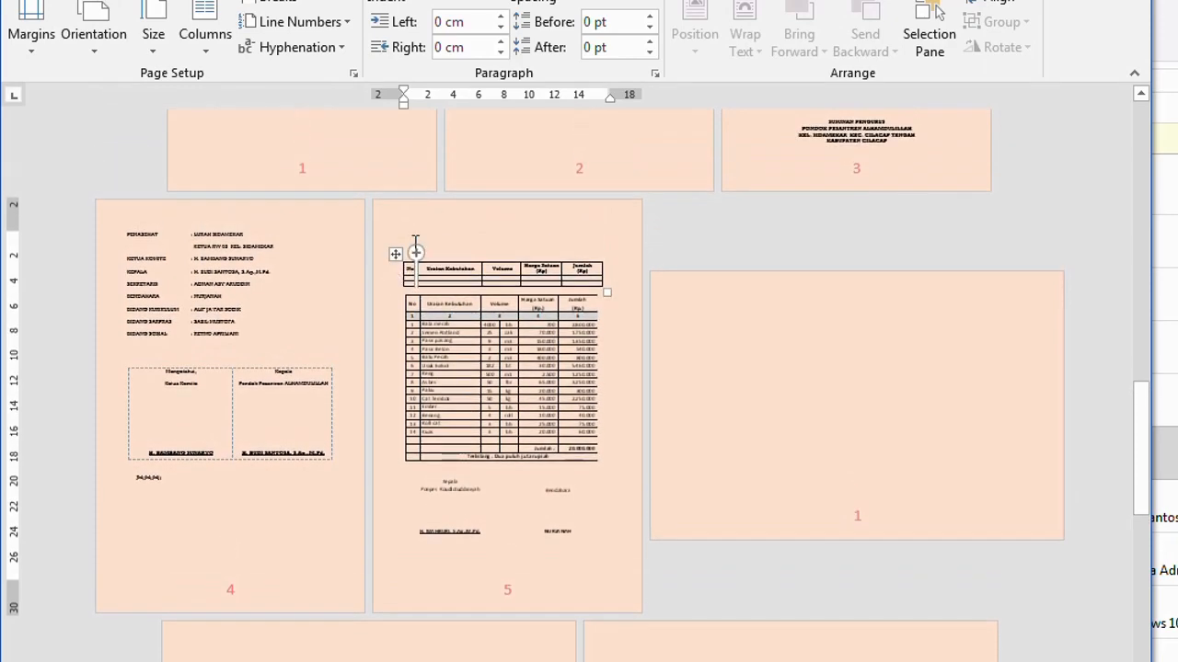
left_click(353, 73)
left_click(577, 580)
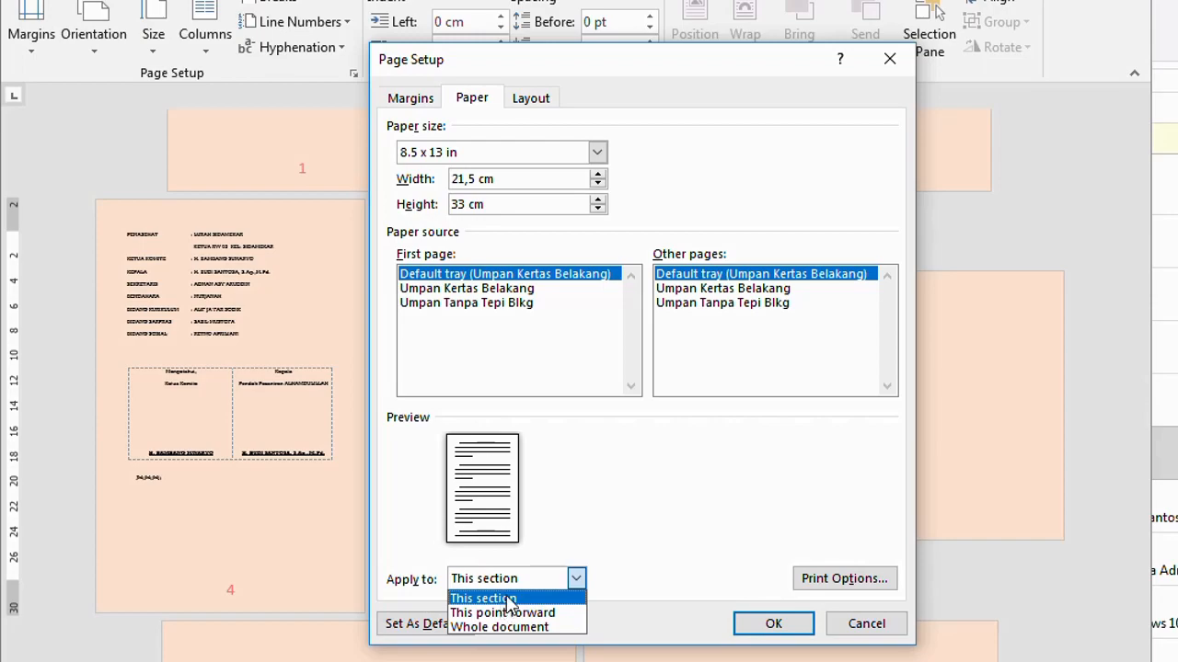
left_click(834, 624)
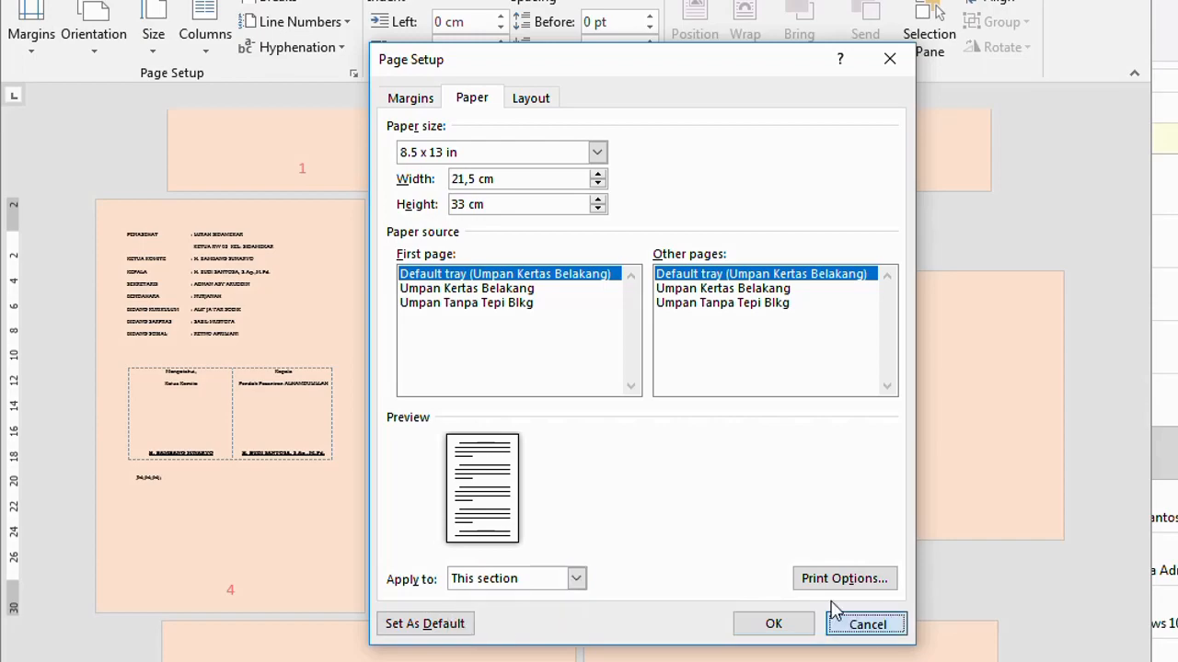
left_click(836, 624)
scroll(456, 346, "up", 2)
scroll(384, 265, "up", 2)
scroll(383, 265, "up", 4, "ctrl")
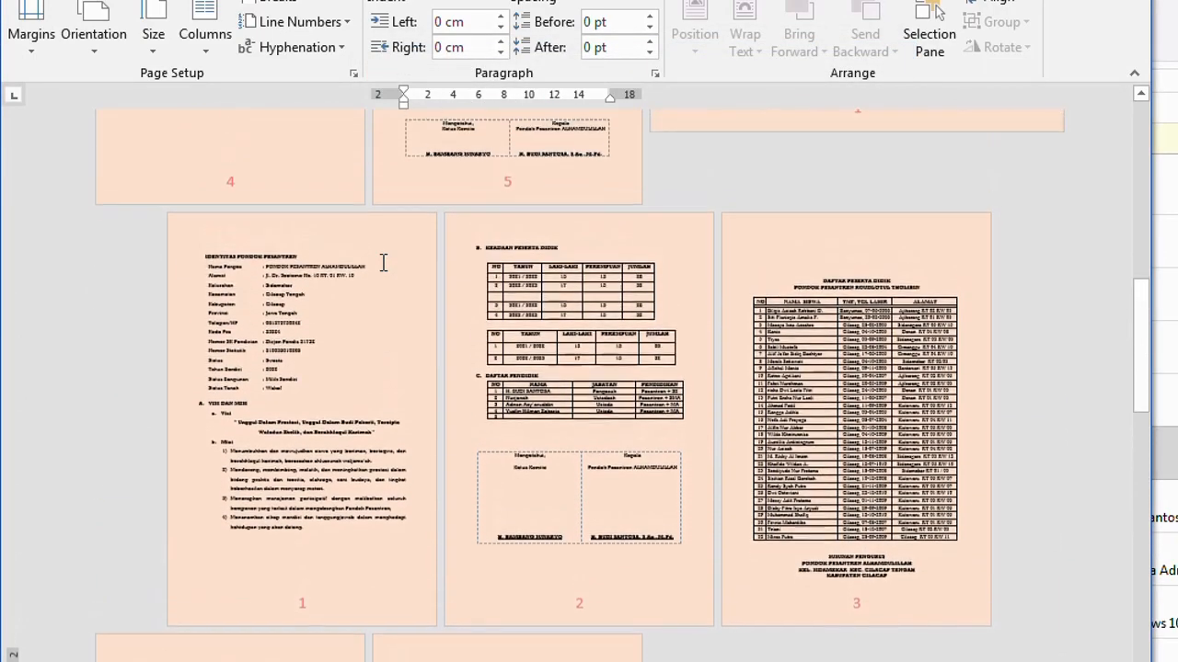
scroll(368, 304, "up", 10)
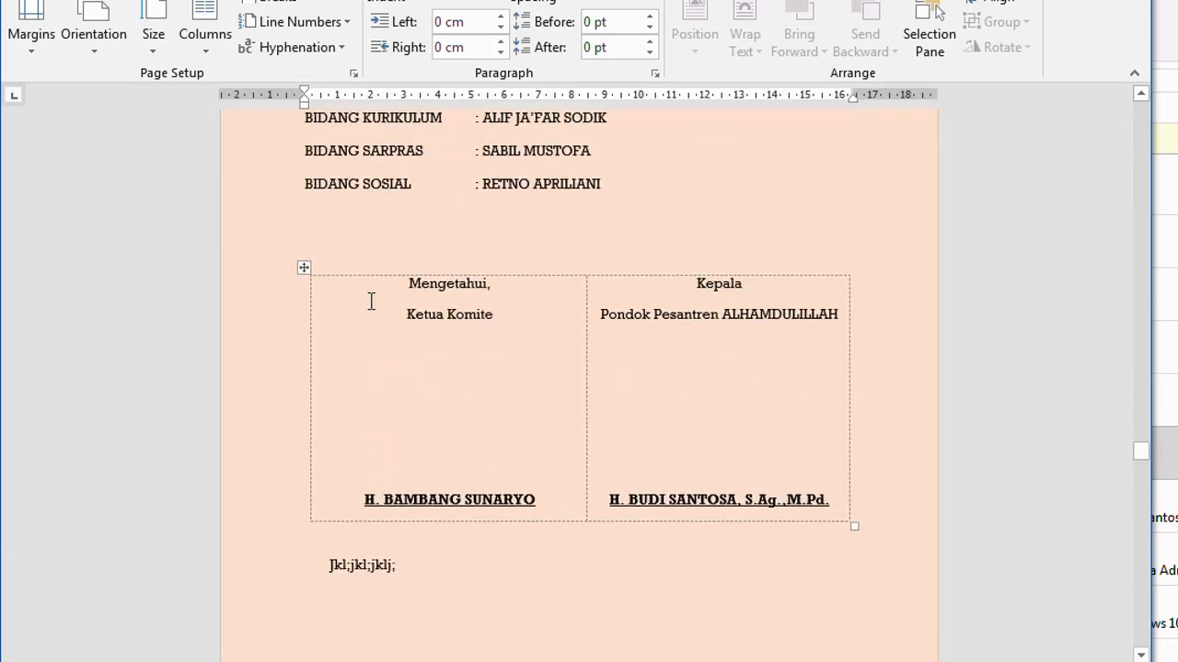
scroll(378, 301, "up", 1)
left_click(271, 350)
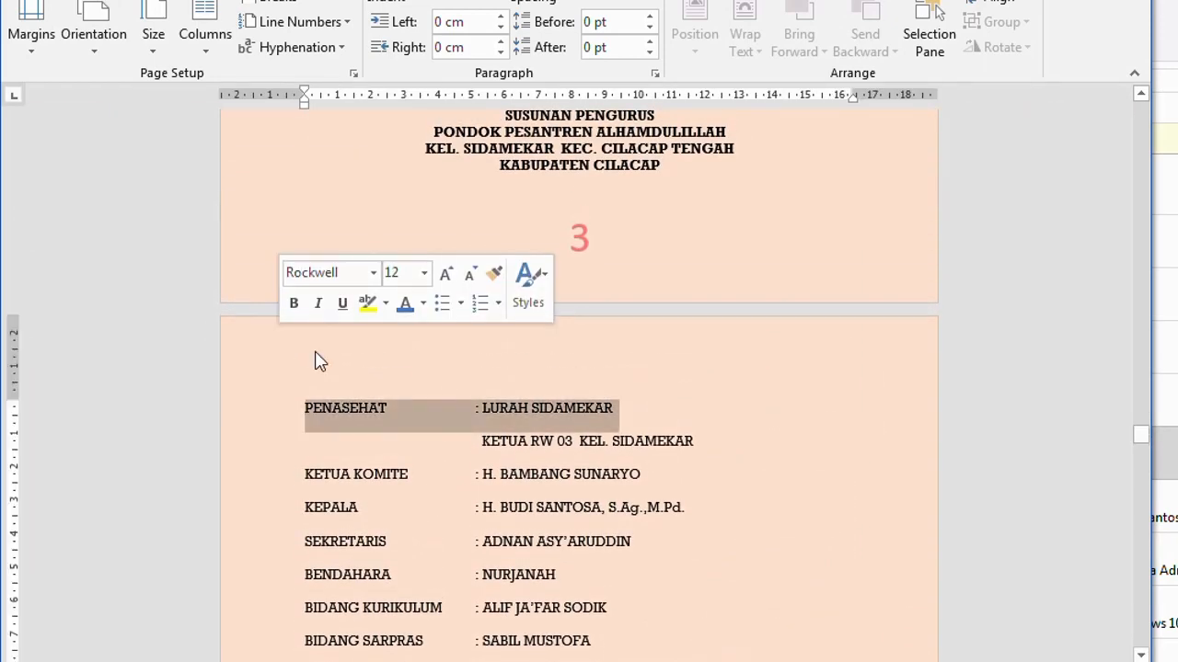
double_click(237, 353)
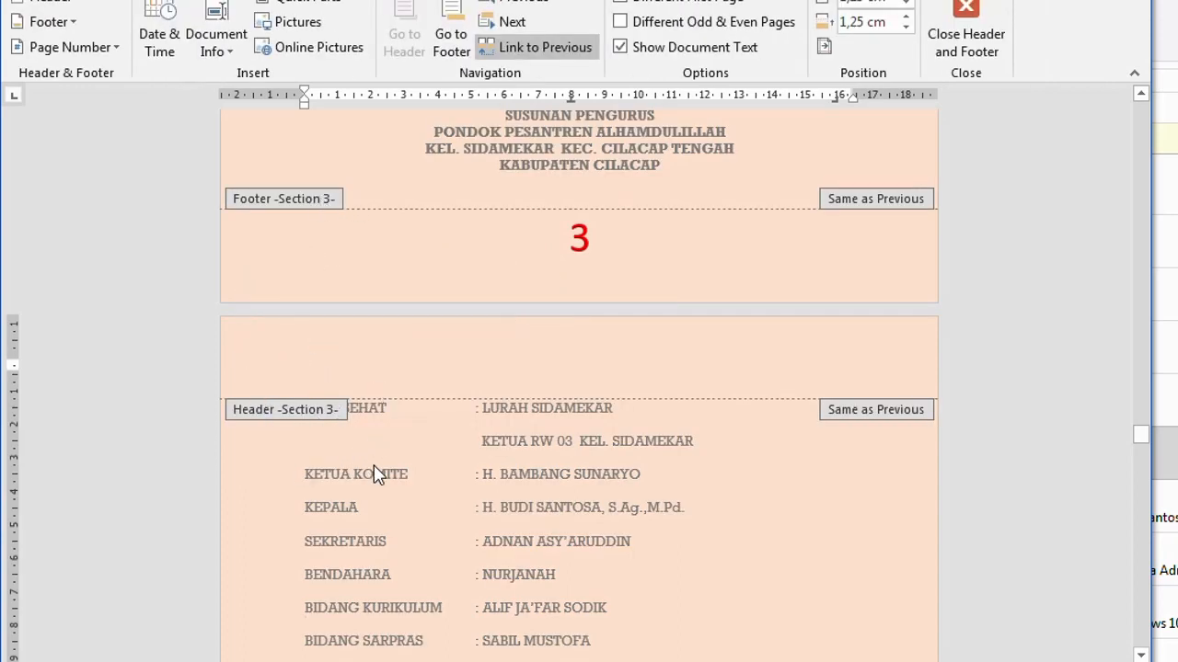
double_click(393, 451)
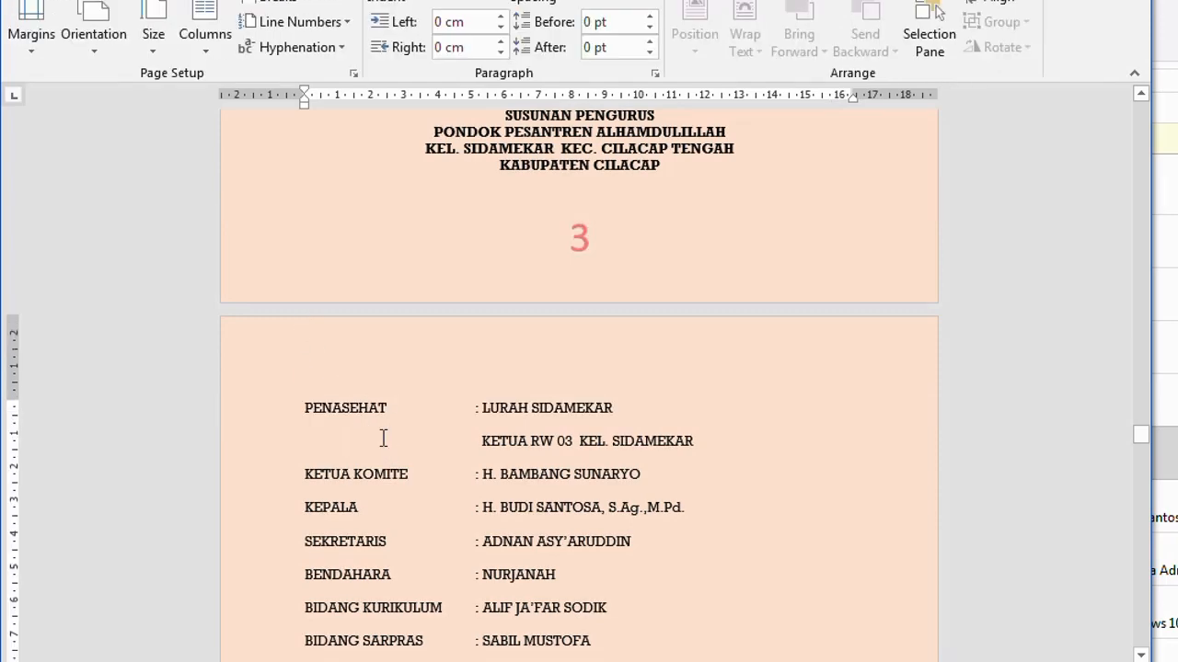
scroll(421, 441, "down", 20)
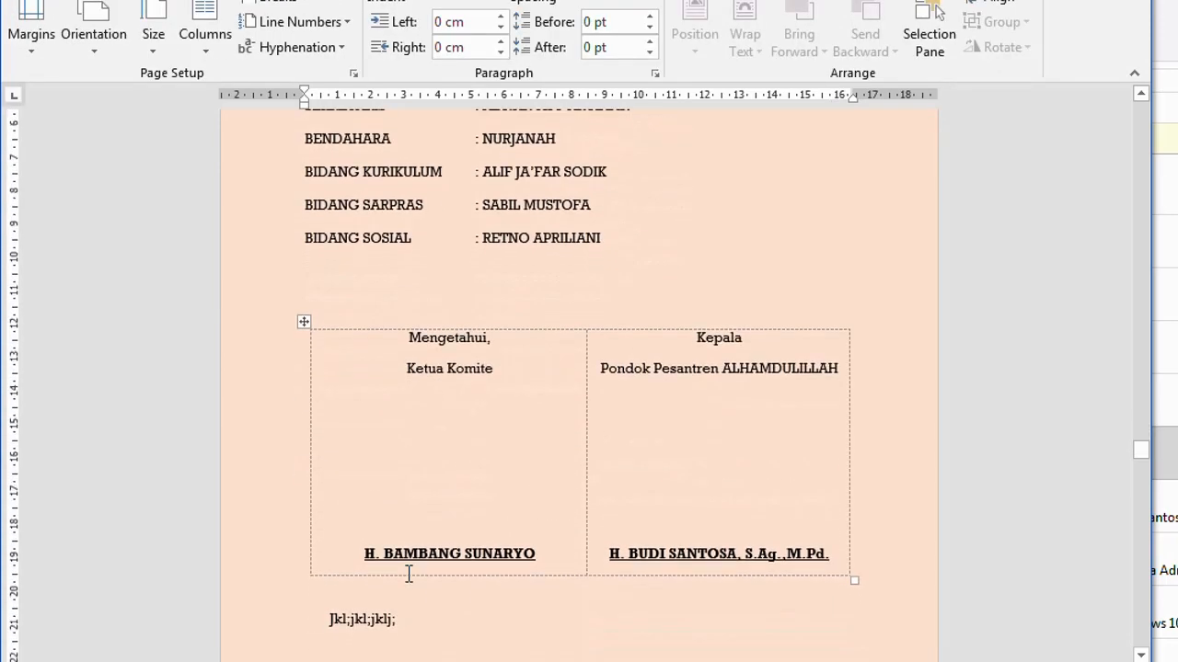
scroll(434, 560, "down", 10)
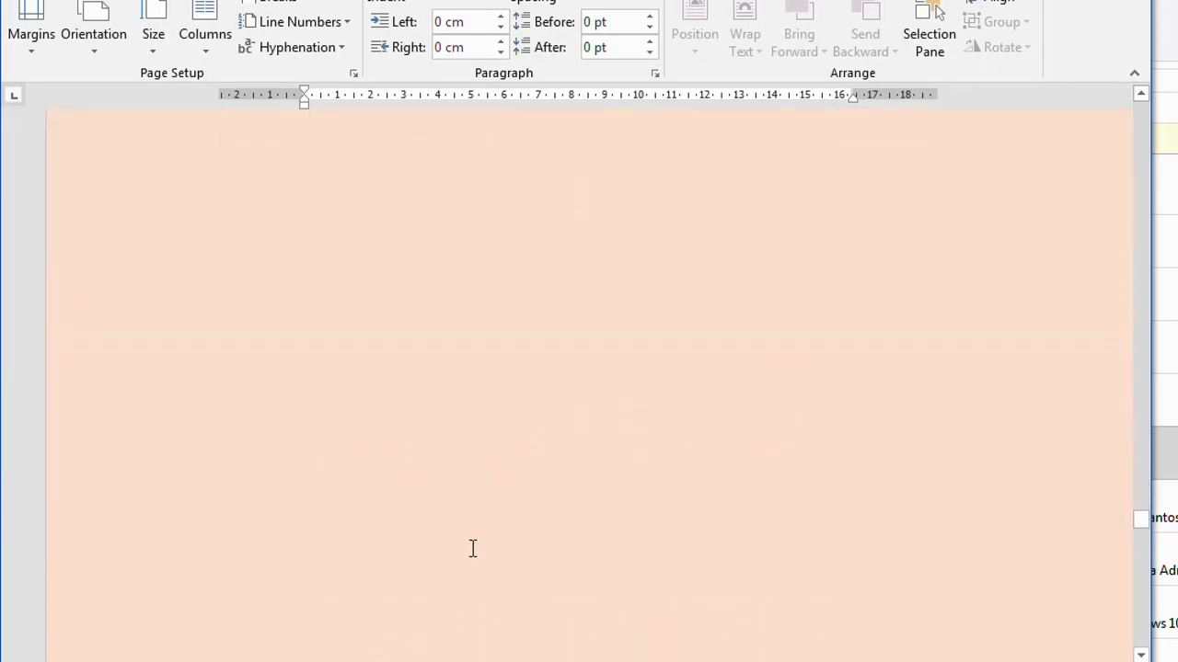
scroll(473, 547, "up", 7)
scroll(470, 552, "up", 4)
scroll(471, 549, "down", 6)
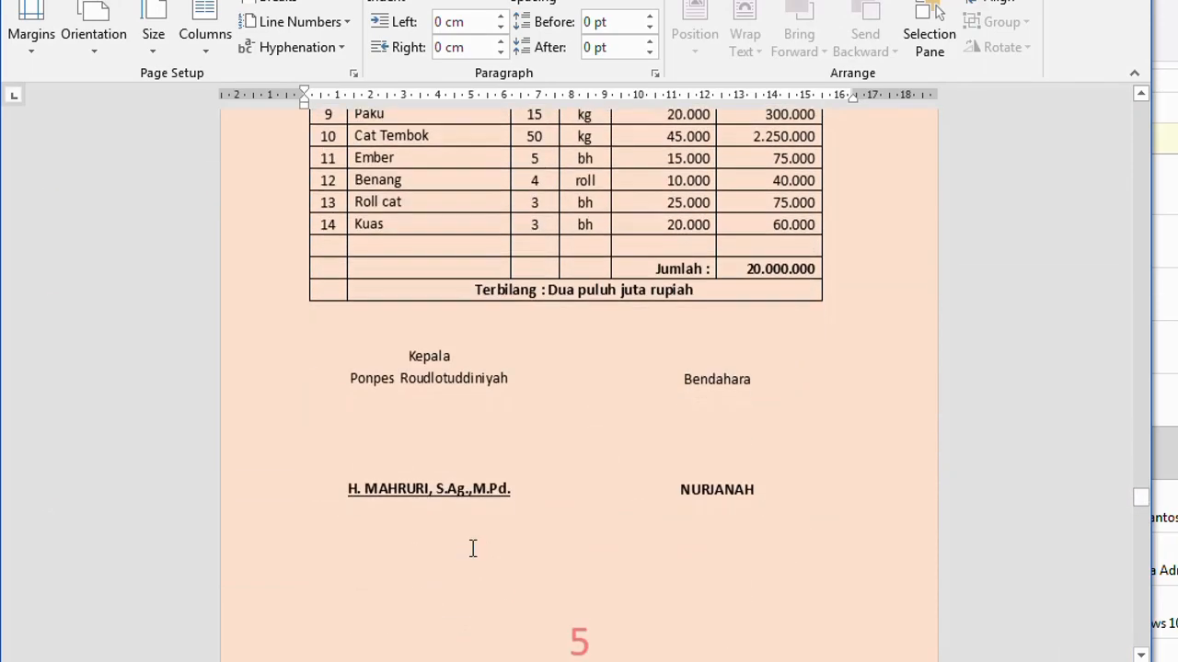
scroll(471, 550, "down", 8, "ctrl")
scroll(485, 515, "up", 7, "ctrl")
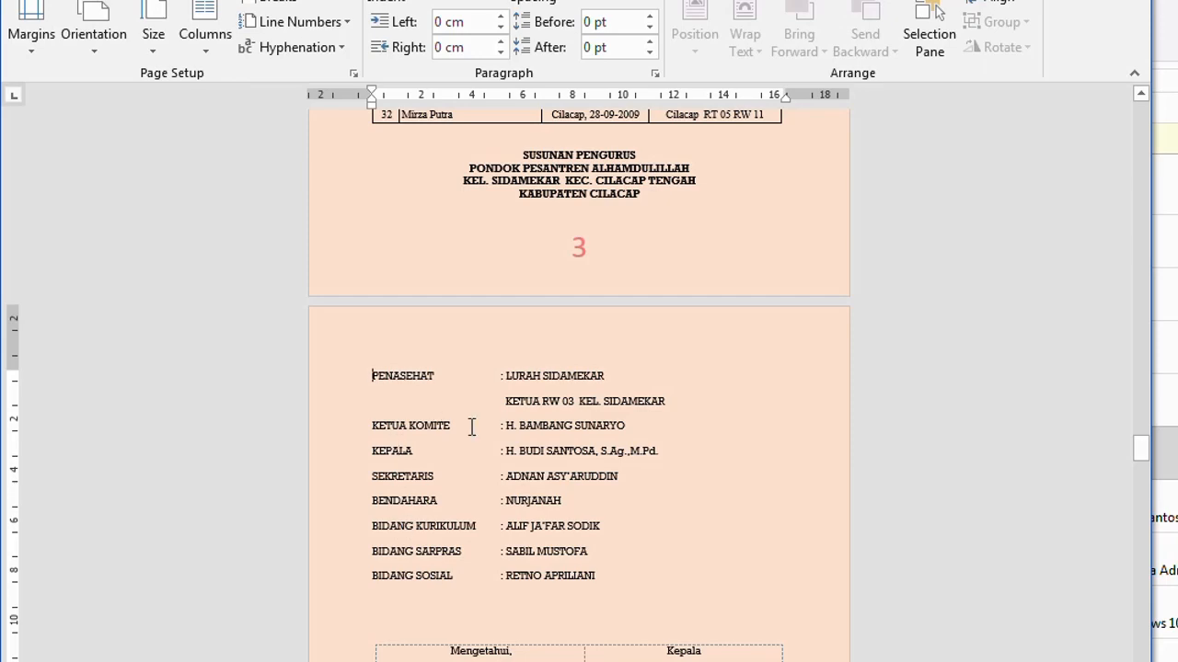
scroll(515, 460, "down", 10, "ctrl")
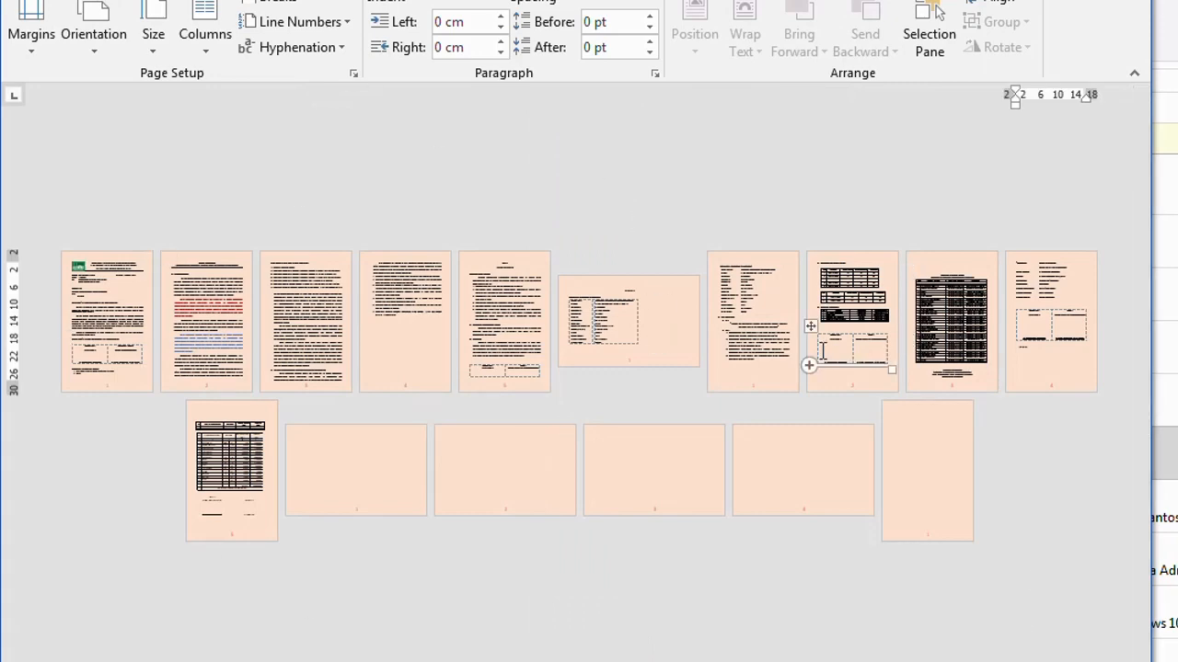
left_click(353, 74)
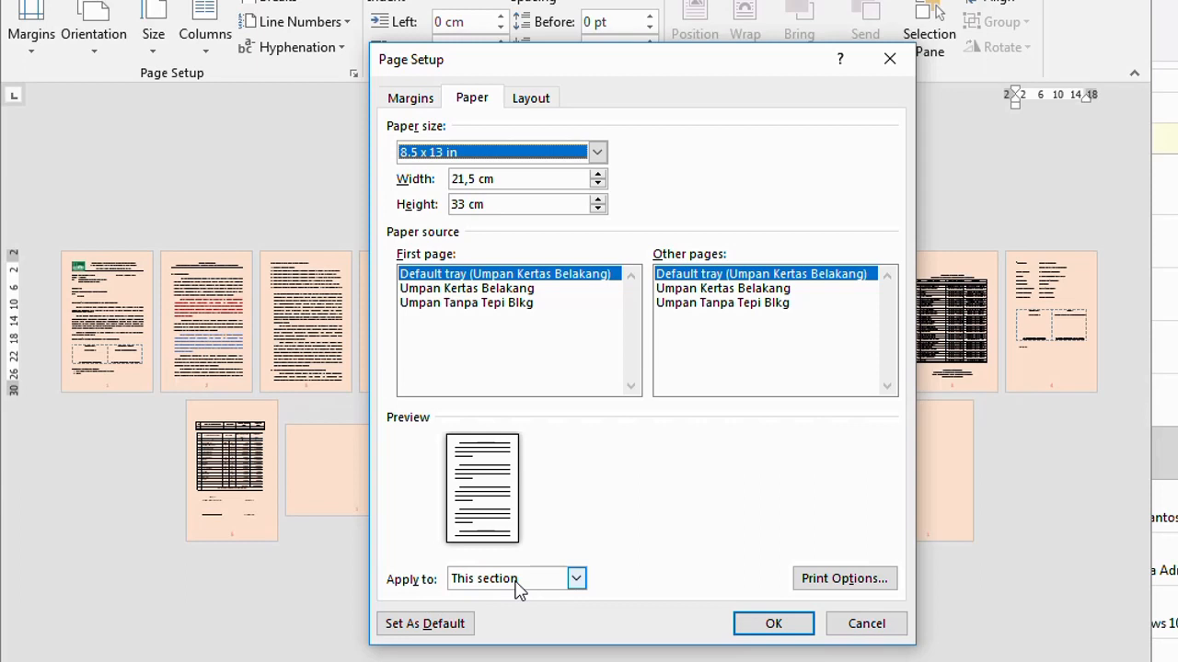
left_click(576, 579)
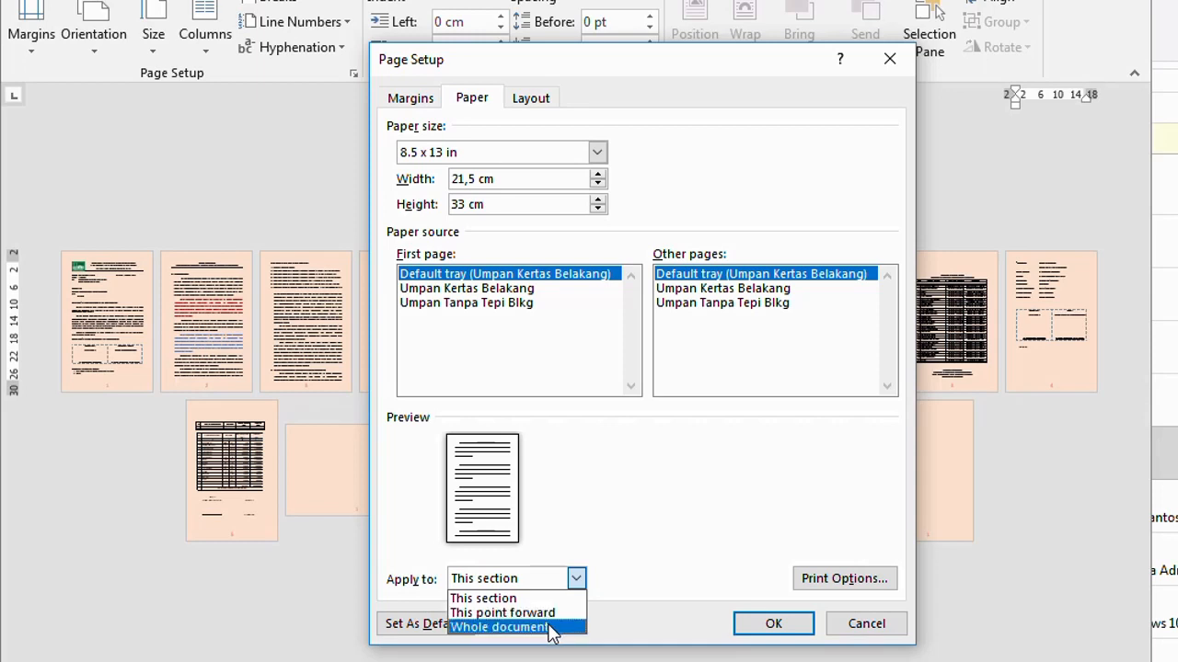
left_click(905, 623)
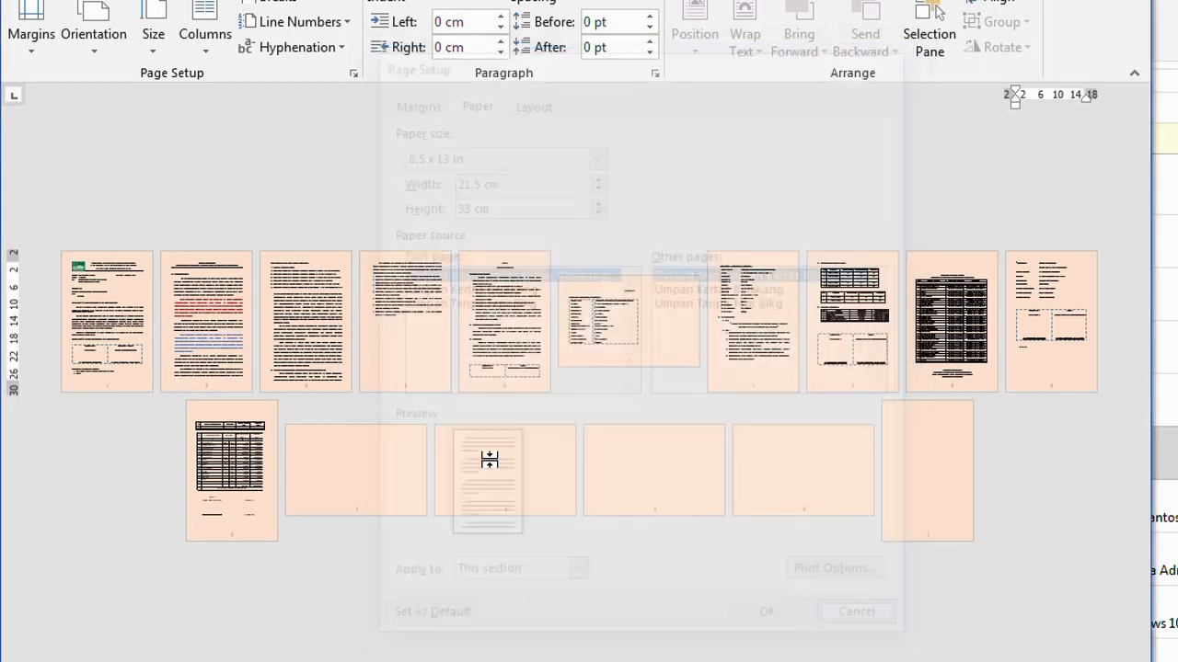
left_click_drag(267, 267, 370, 390)
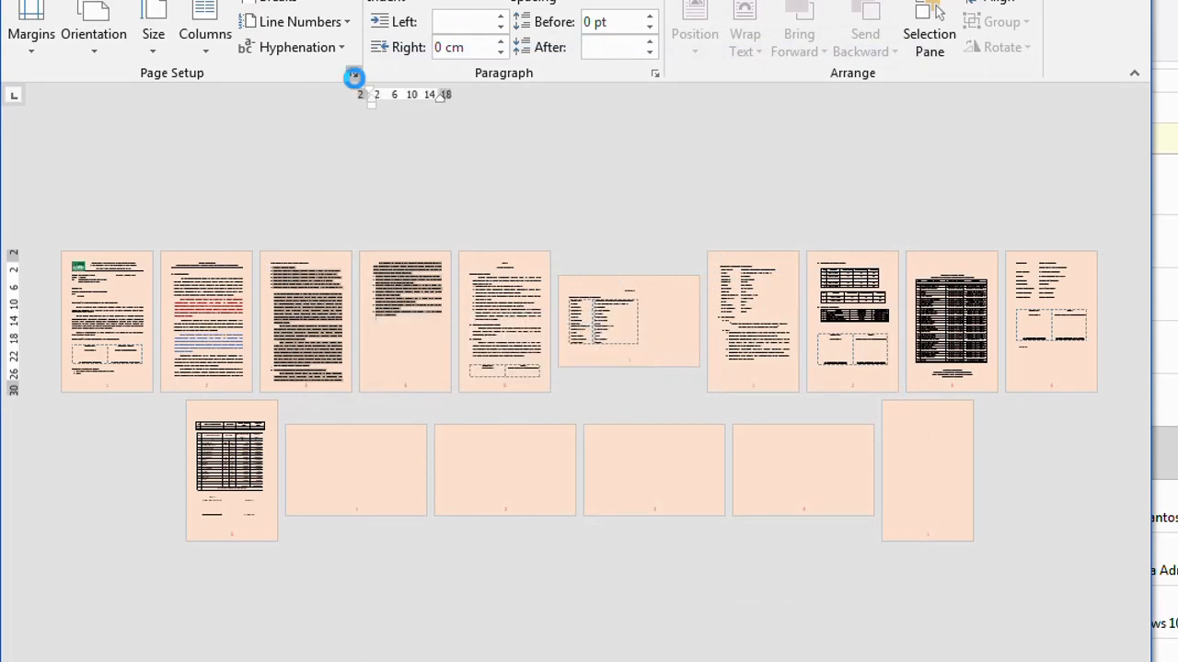
left_click(352, 74)
left_click(569, 577)
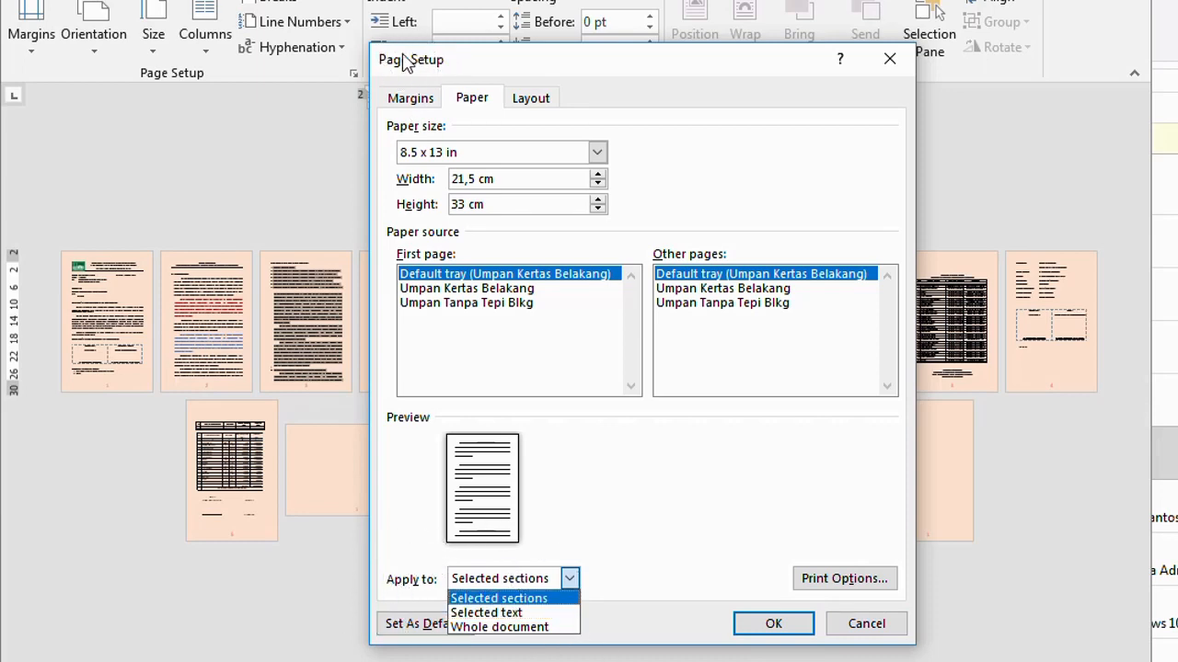
left_click(866, 624)
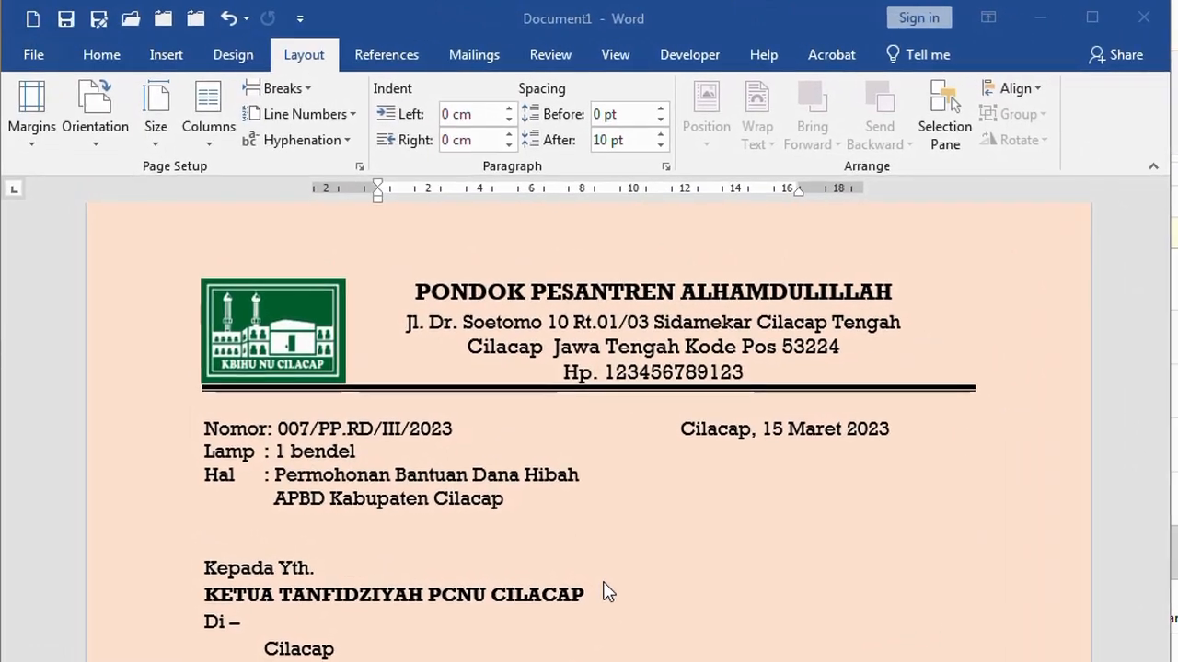
Step: Set the letter body paragraphs to Times New Roman, size 16
scroll(506, 576, "down", 9)
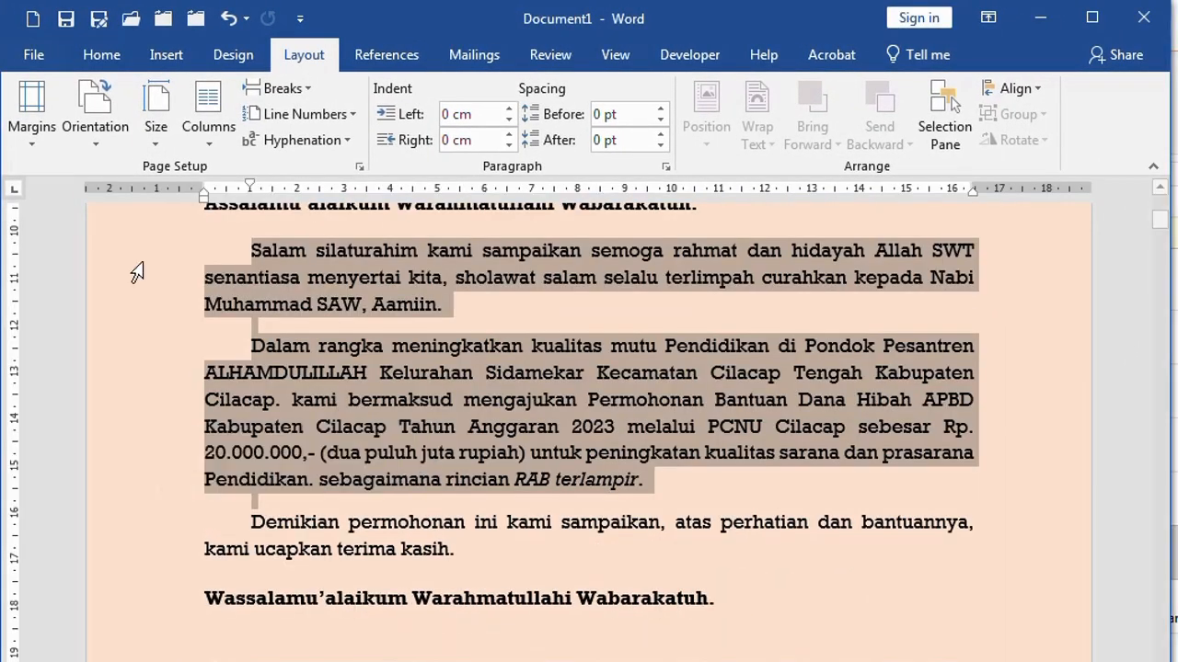
left_click(103, 56)
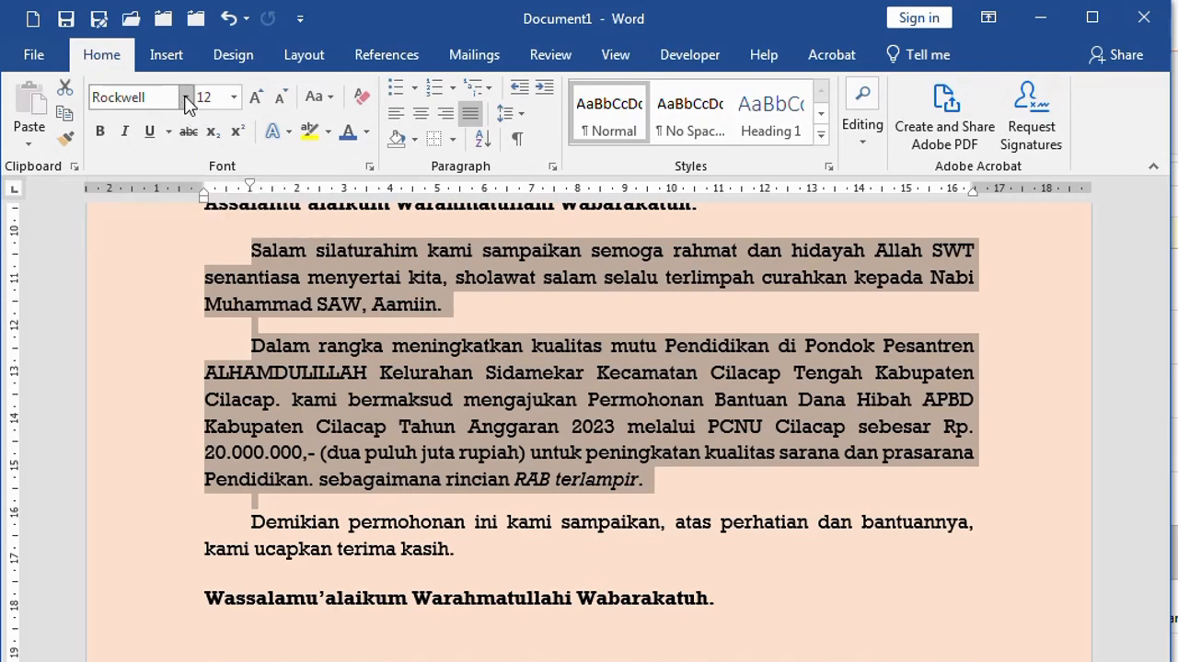
left_click(187, 98)
left_click(193, 310)
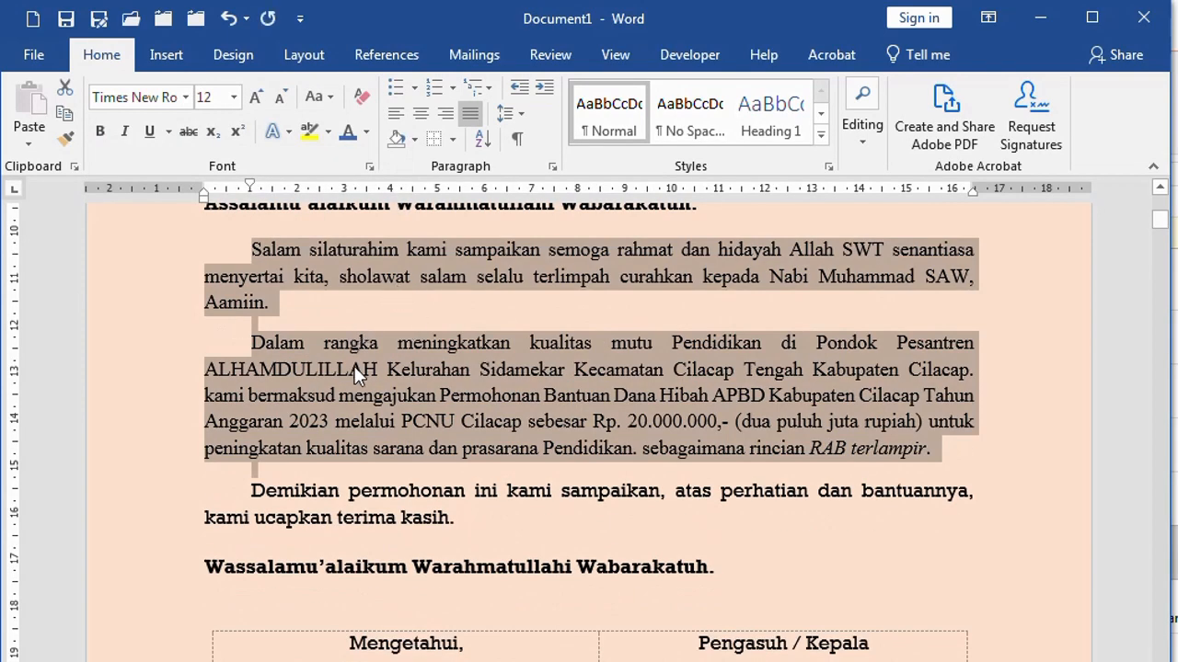
left_click(163, 580, "shift")
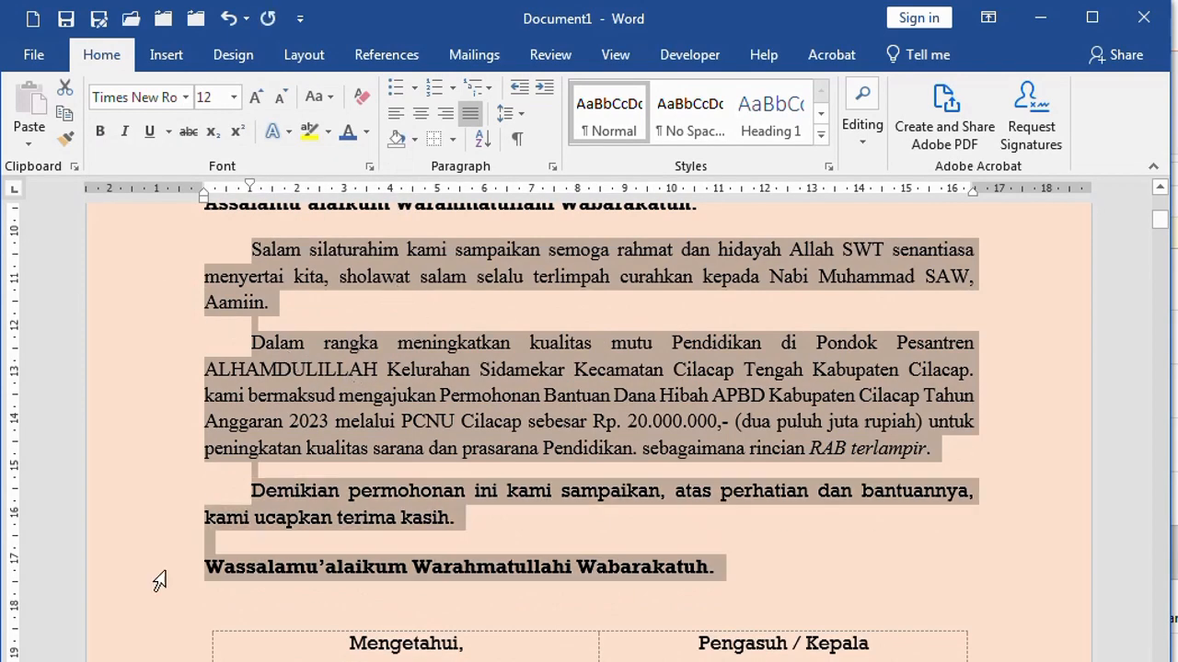
left_click(187, 98)
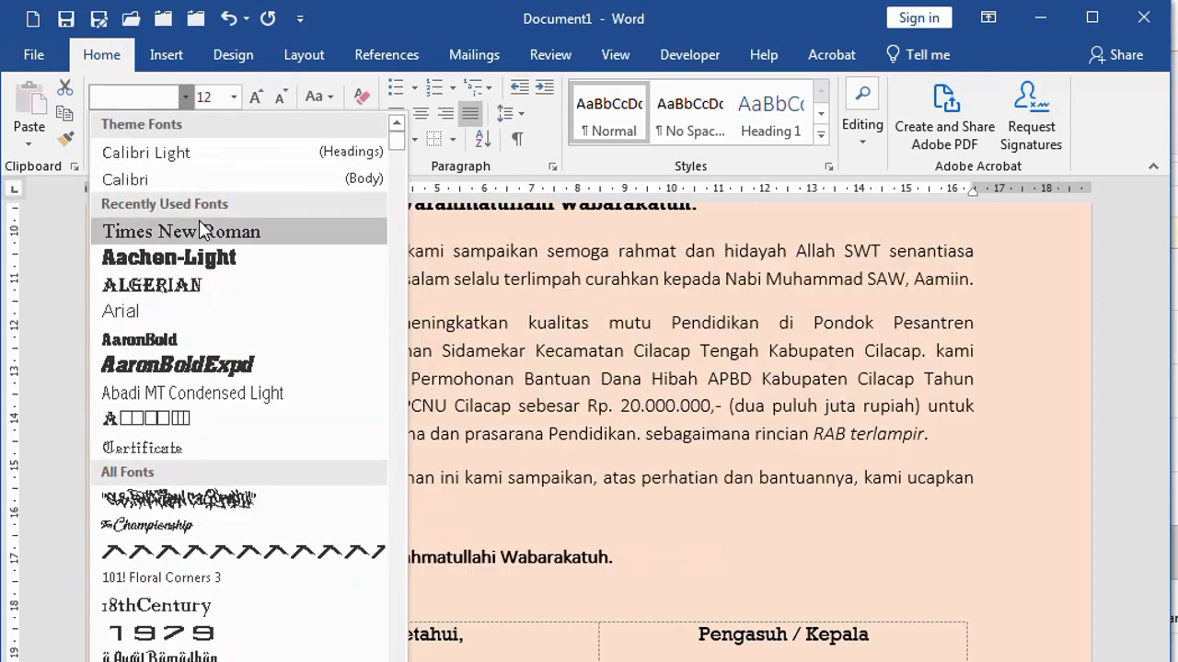
left_click(221, 230)
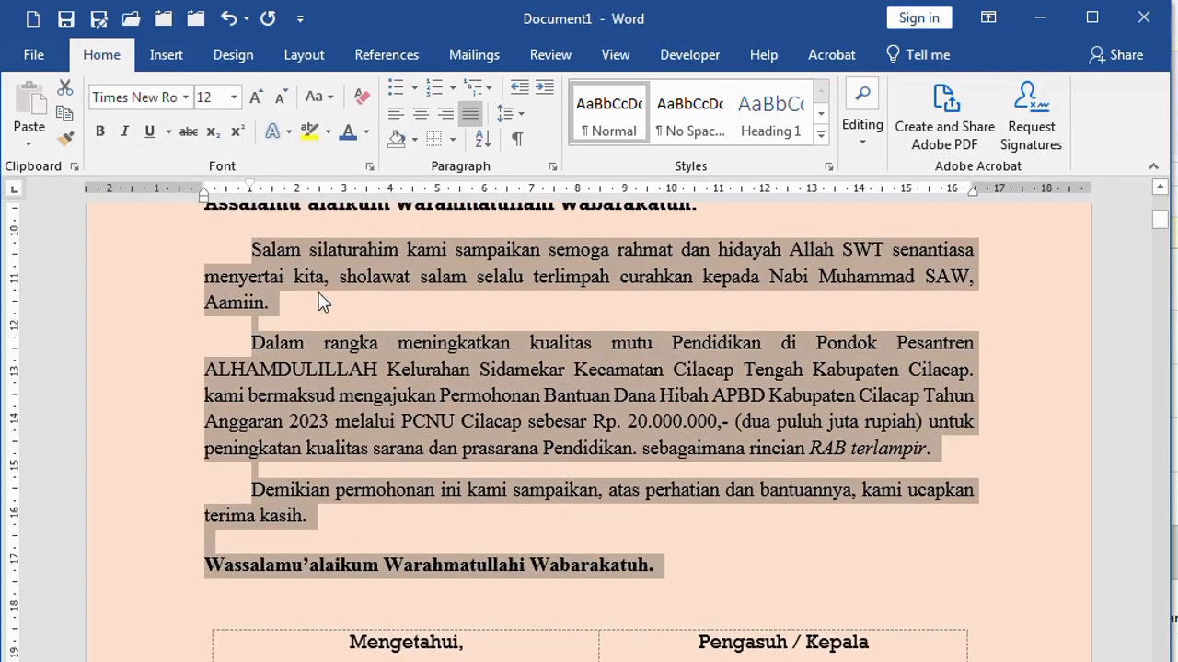
left_click(234, 98)
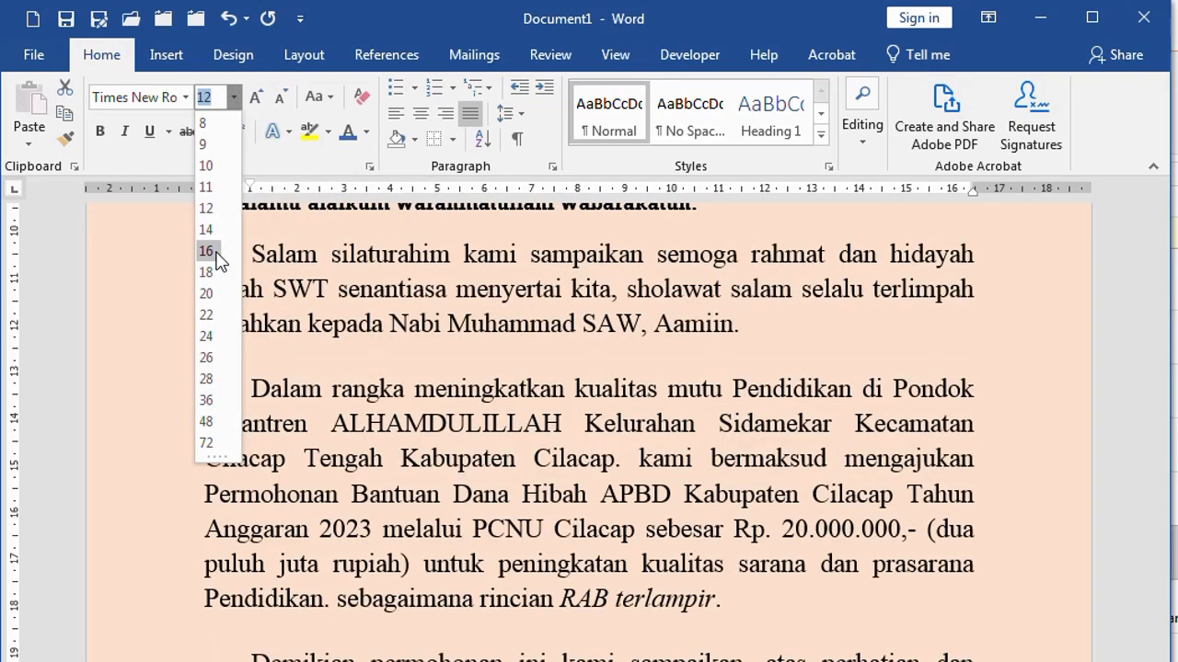
left_click(208, 252)
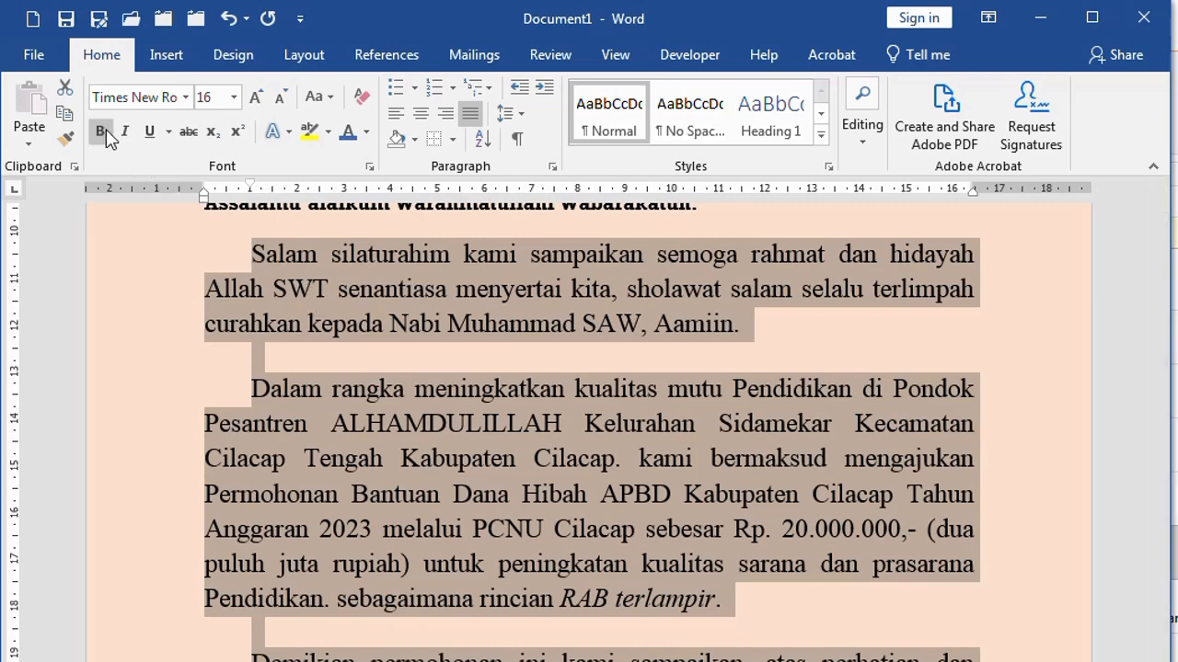
Step: Make the Salam silaturahim paragraph bold and italic
left_click(203, 335)
left_click_drag(156, 396, 163, 555)
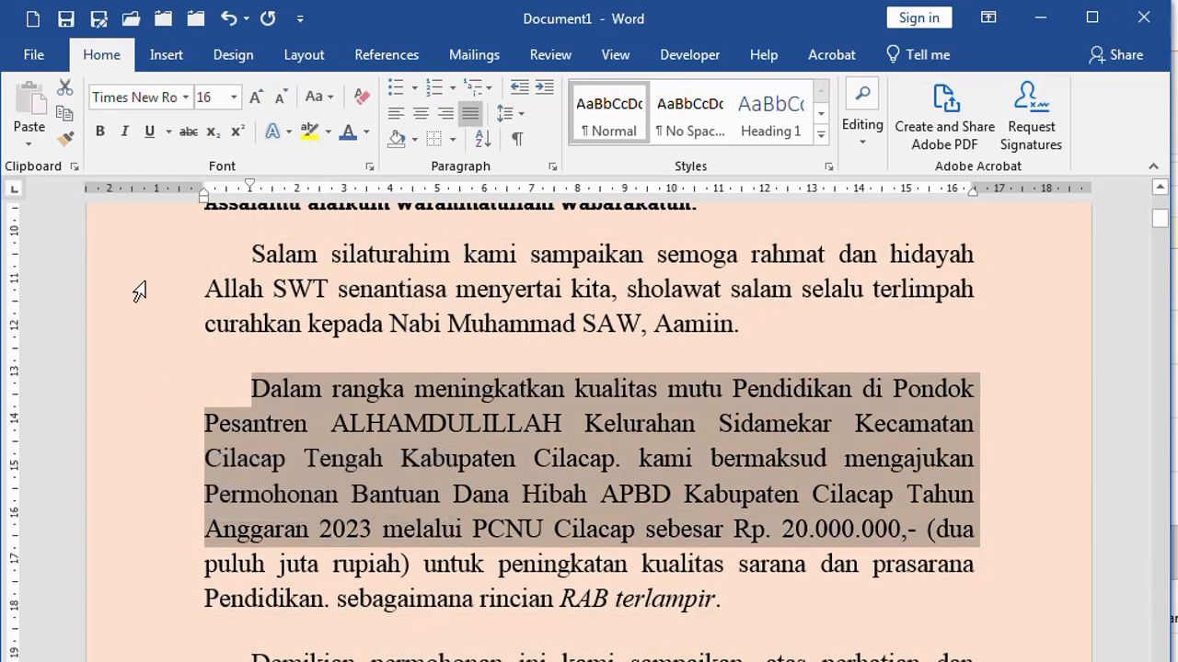
left_click_drag(126, 255, 149, 348)
scroll(367, 344, "down", 1)
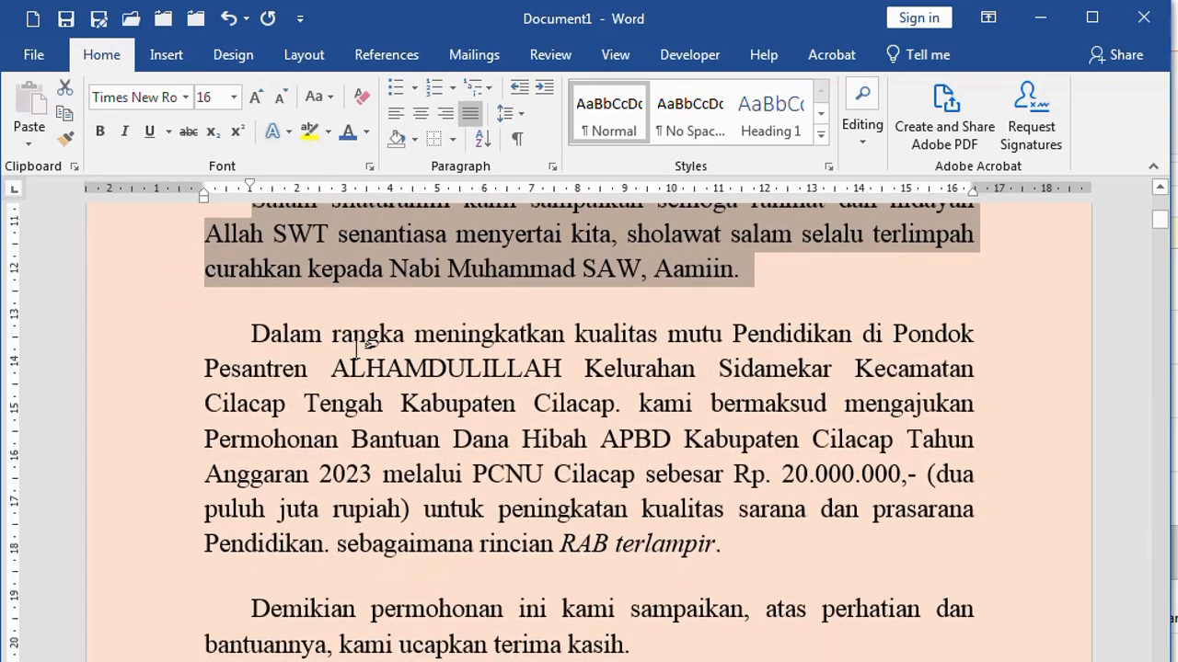
scroll(361, 348, "up", 1)
left_click(101, 132)
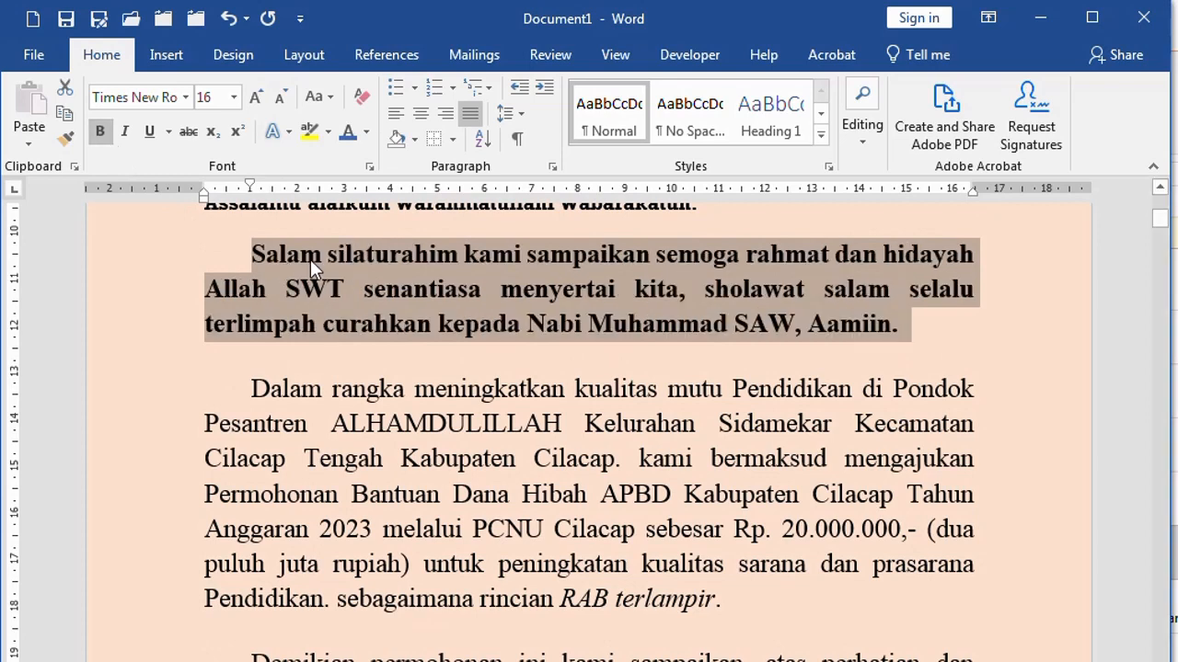
left_click(126, 134)
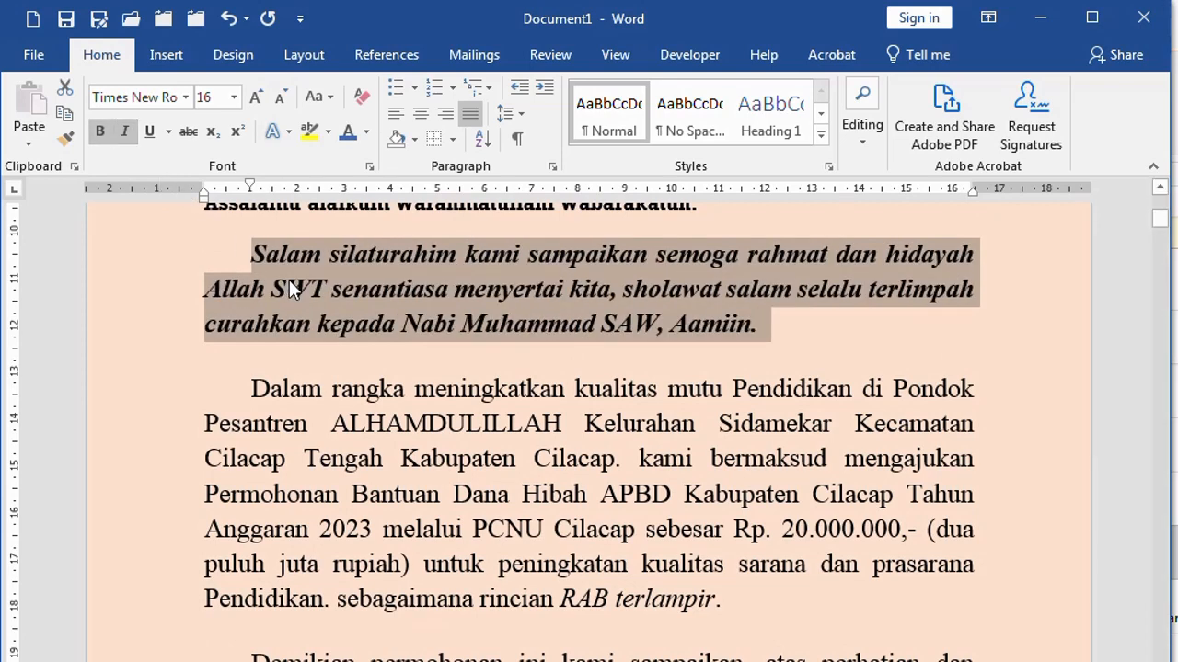
left_click(313, 390)
Step: Underline the KETUA TANFIDZIYAH PCNU CILACAP line
scroll(336, 391, "up", 2)
scroll(336, 389, "up", 3)
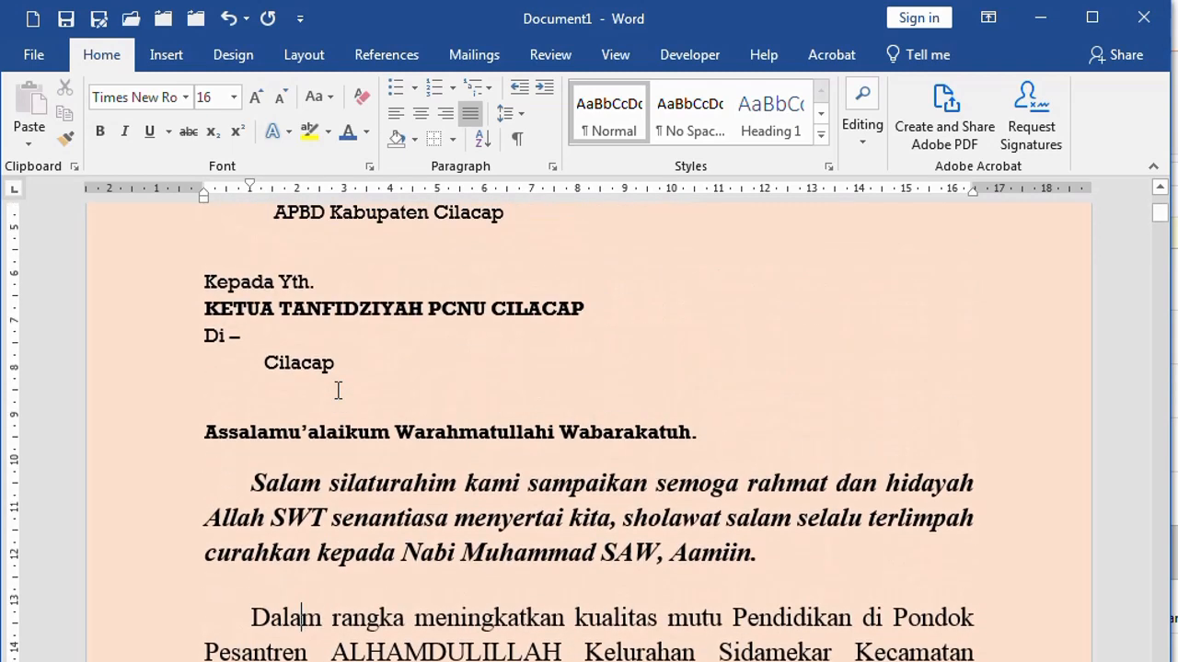
left_click(131, 310)
left_click(150, 132)
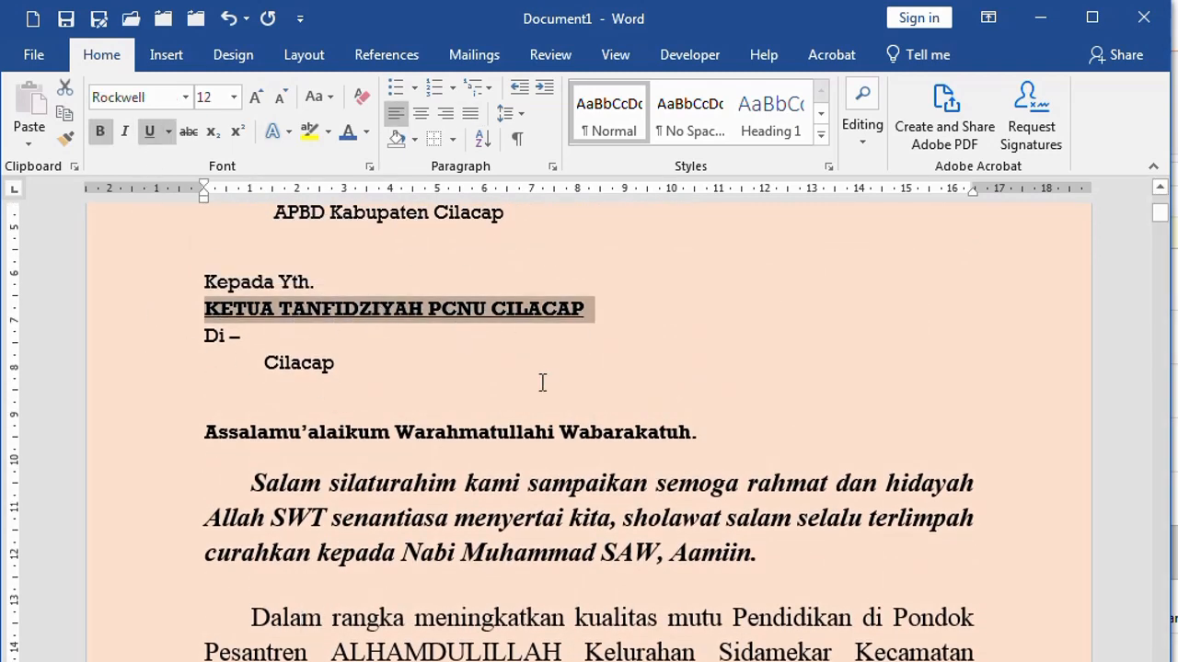
scroll(570, 442, "down", 12)
scroll(575, 451, "up", 10)
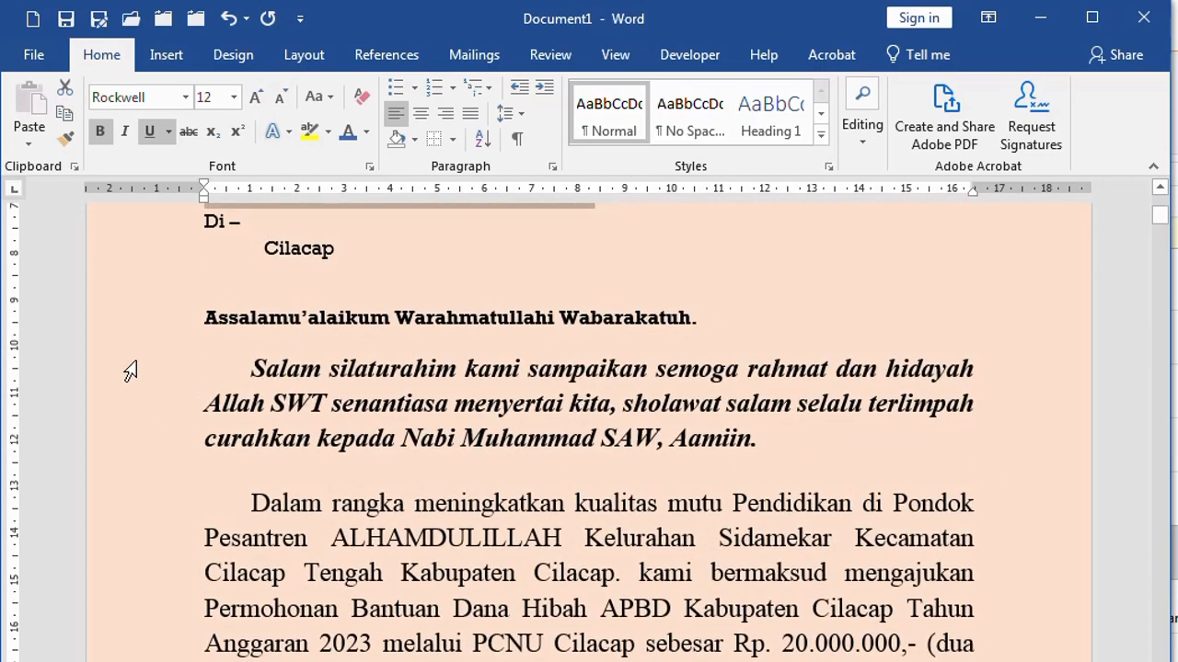
Step: Colour the Salam silaturahim paragraph dark red
left_click_drag(130, 371, 144, 439)
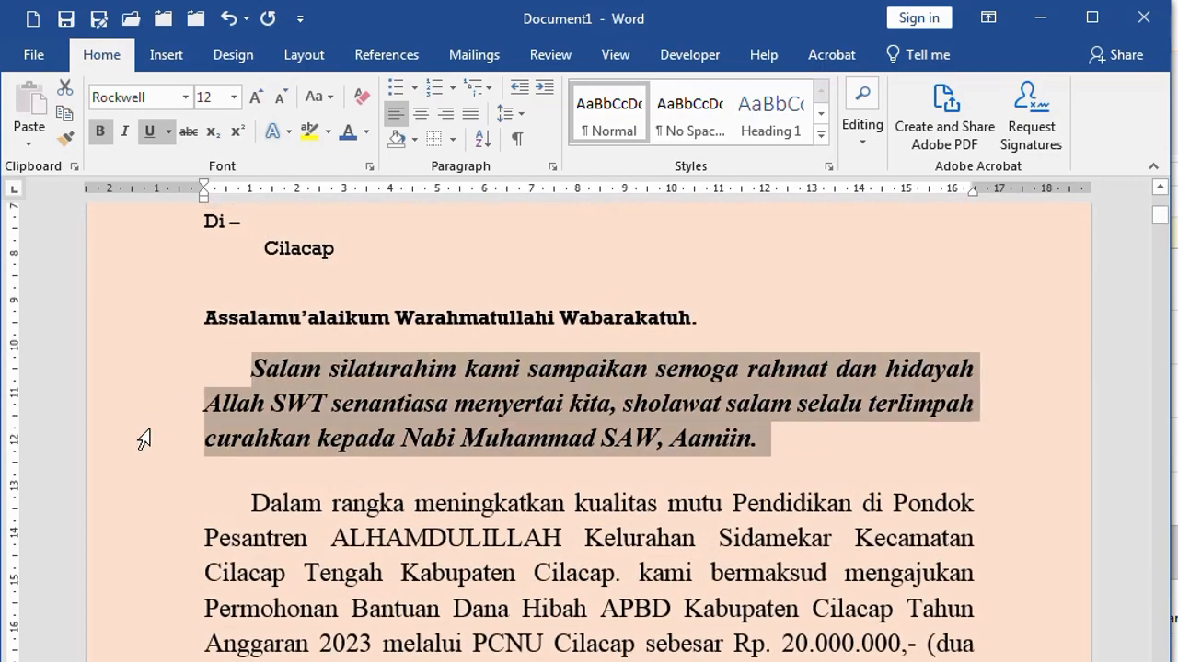
left_click(367, 134)
left_click(350, 334)
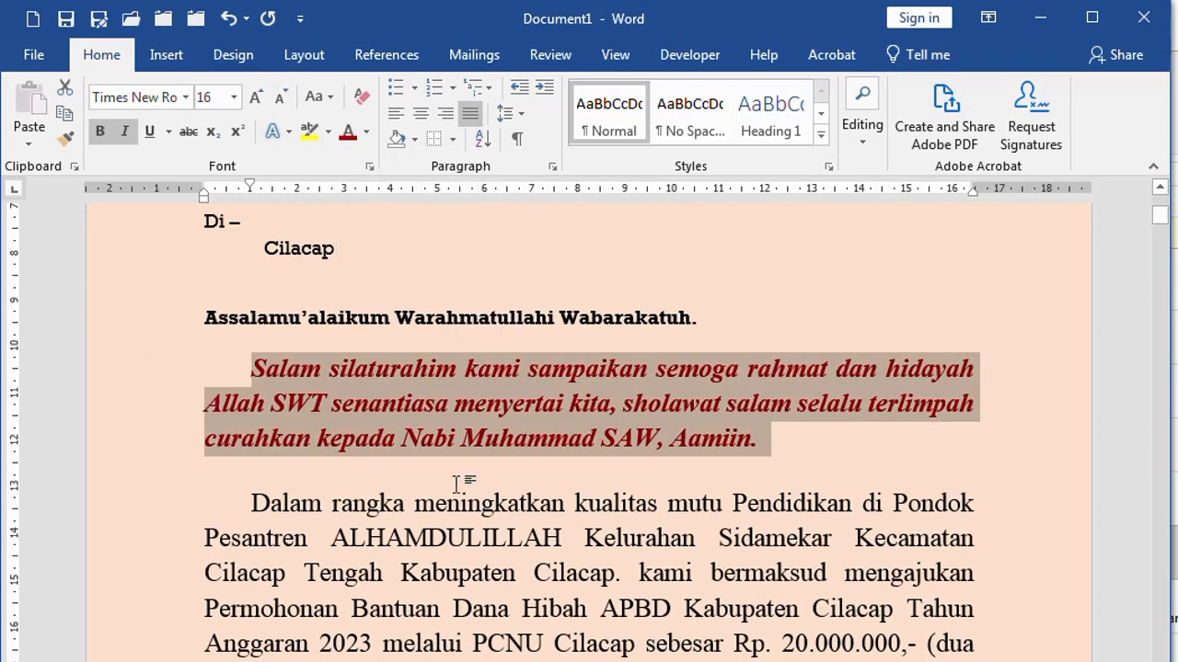
scroll(458, 484, "down", 15)
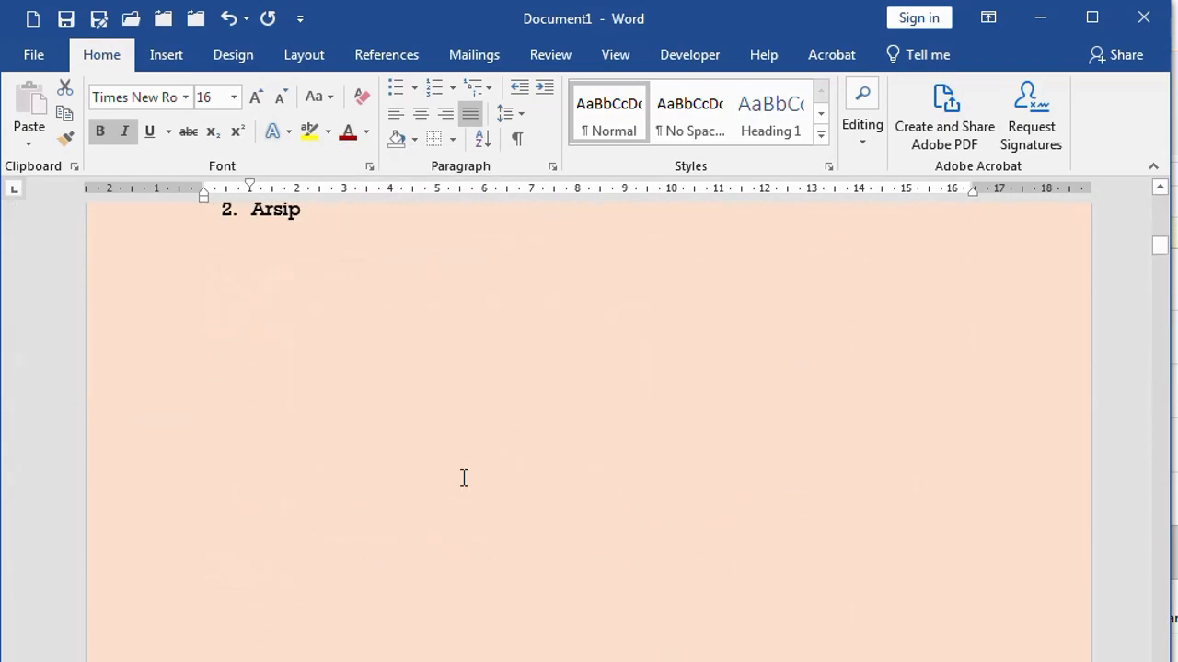
scroll(773, 486, "down", 20)
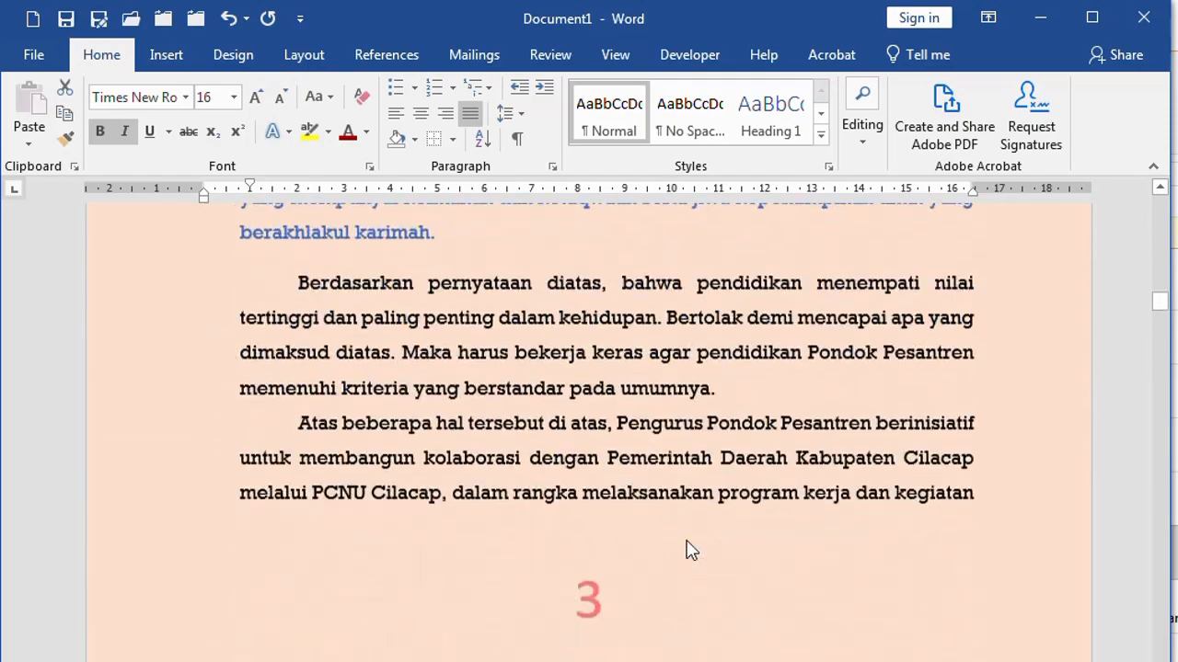
Step: Shade the NO to JUMLAH header row of the first student-count table light orange
left_click(143, 264)
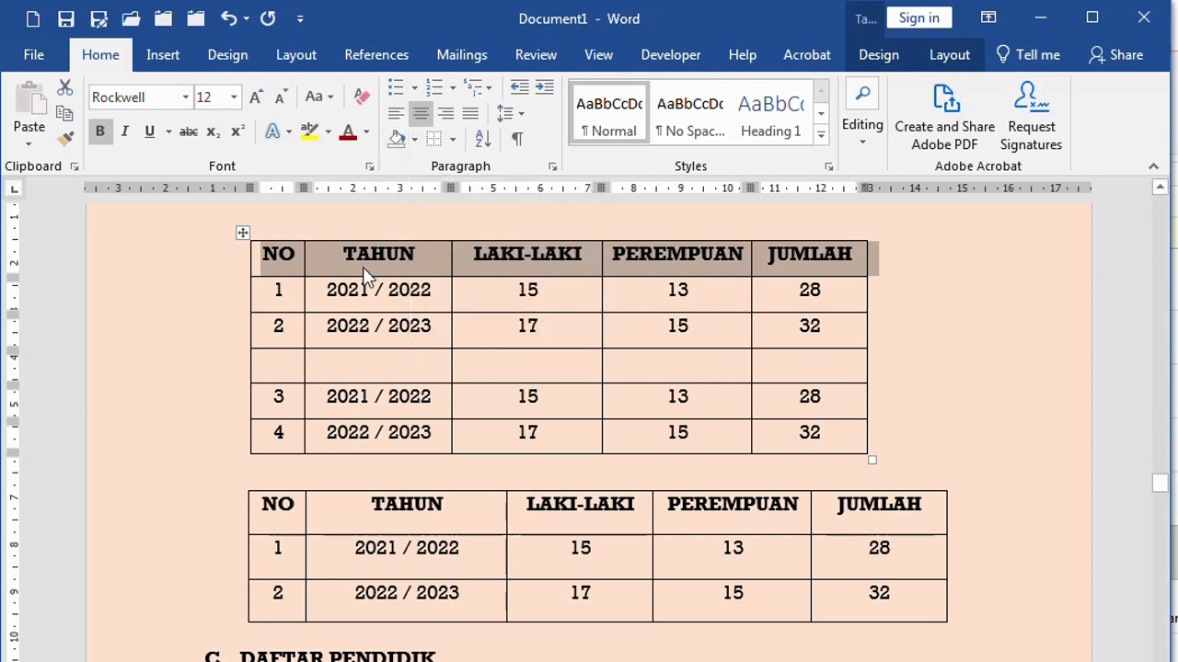
left_click(414, 143)
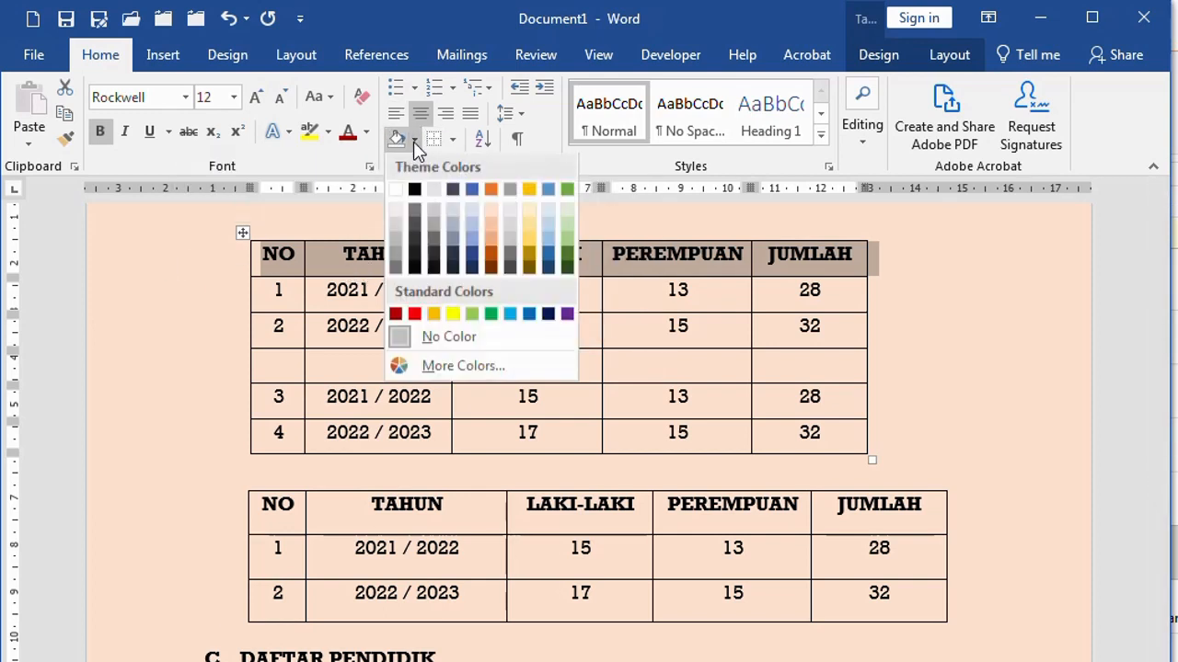
left_click(493, 241)
left_click(458, 357)
left_click(349, 325)
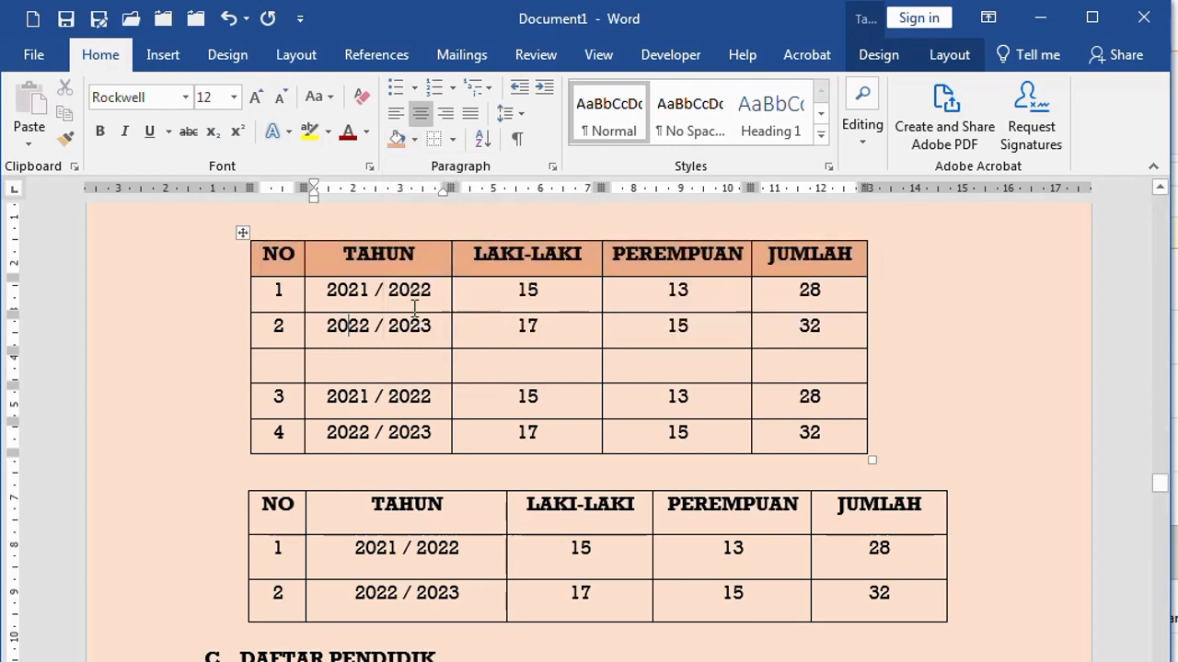
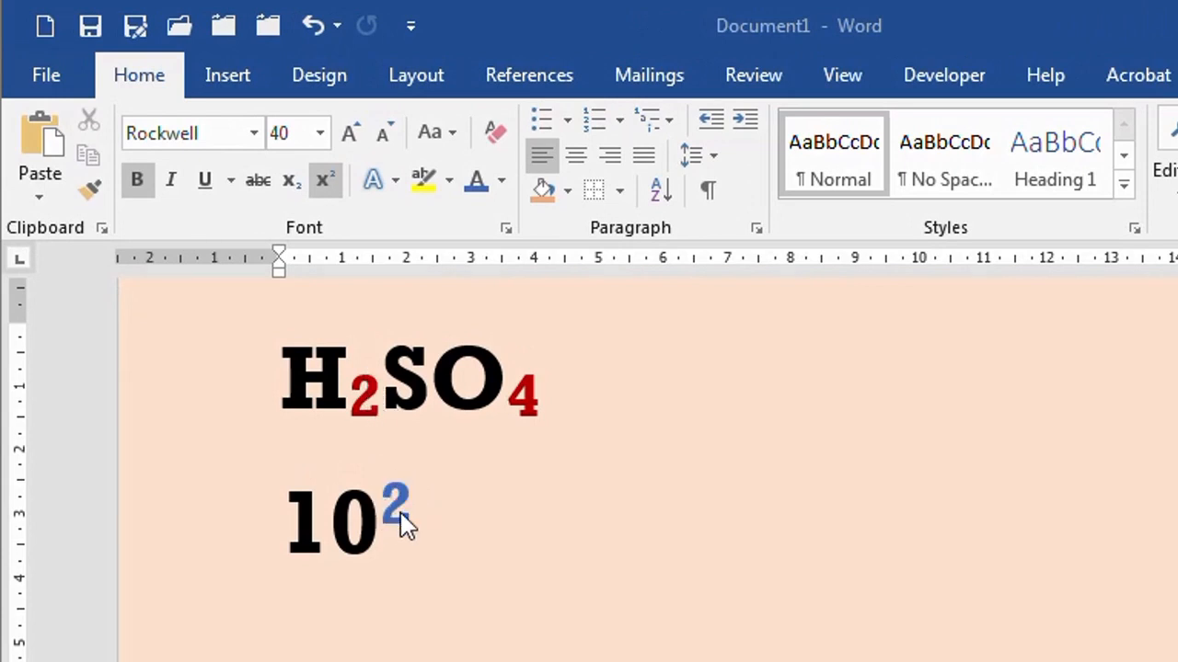
Step: Undo the earlier formatting and make the red 2 and 4 in H2SO4 subscript
key("ctrl+z")
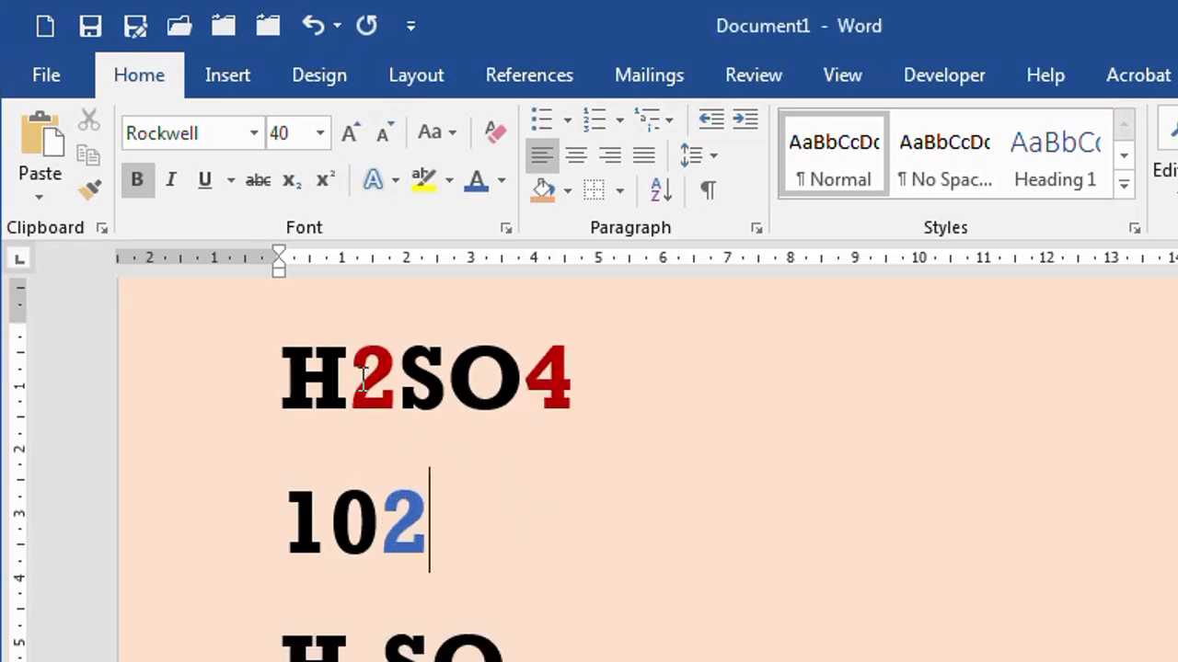
left_click_drag(365, 383, 378, 377)
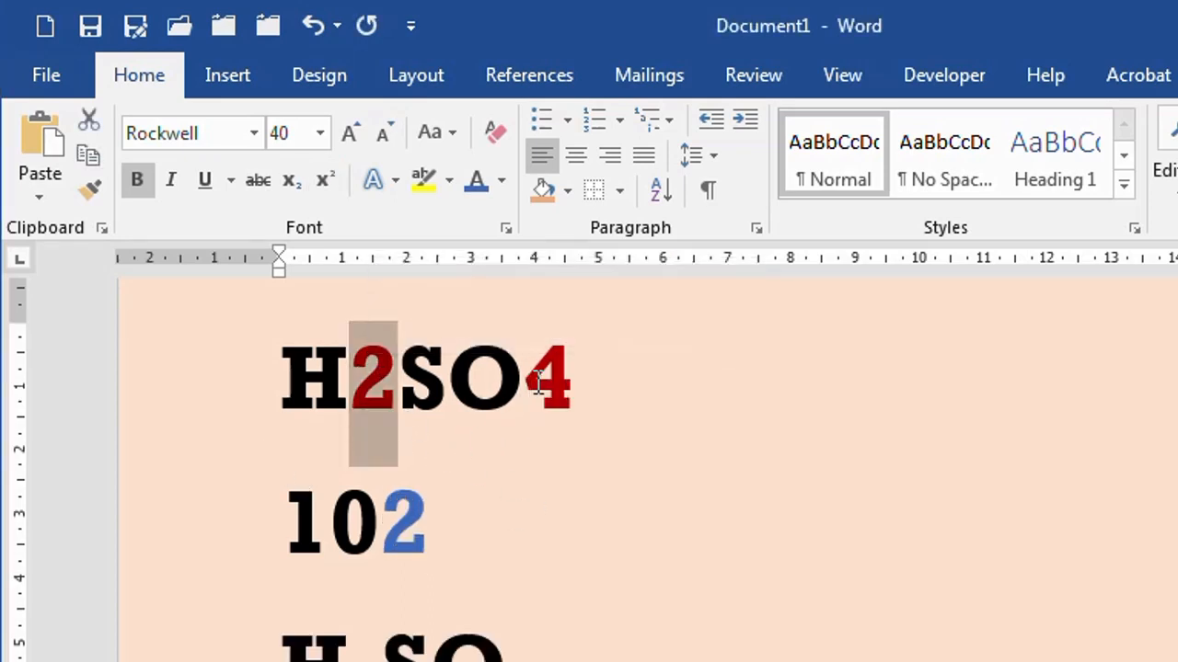
left_click_drag(534, 380, 565, 381)
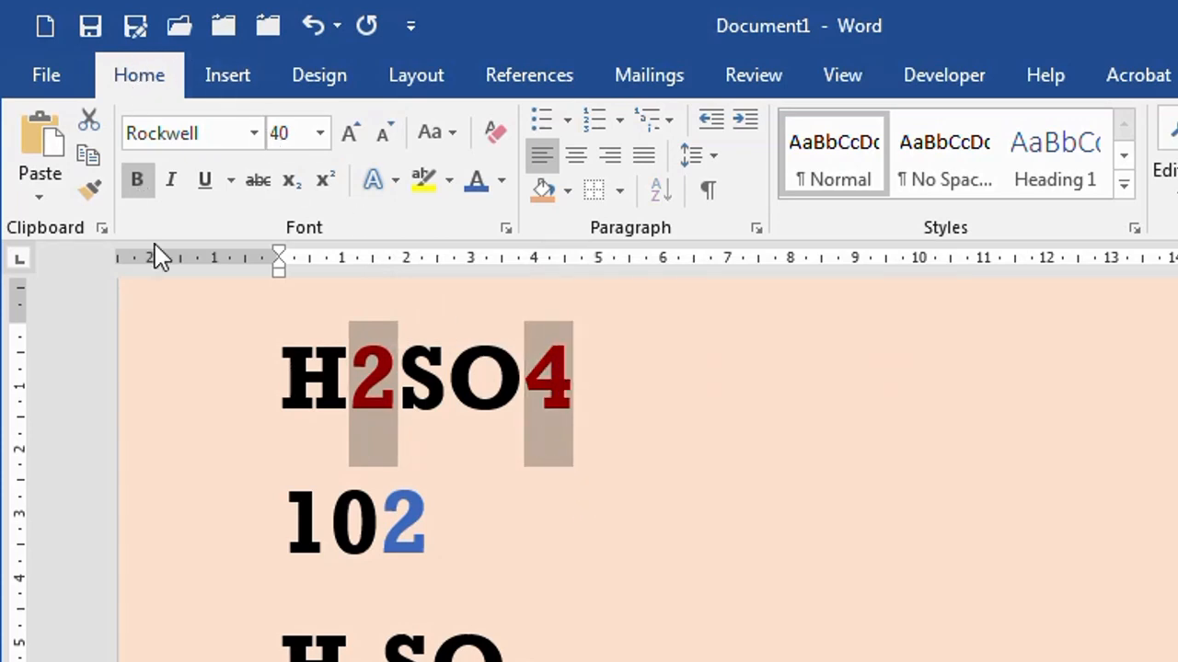
left_click(290, 181)
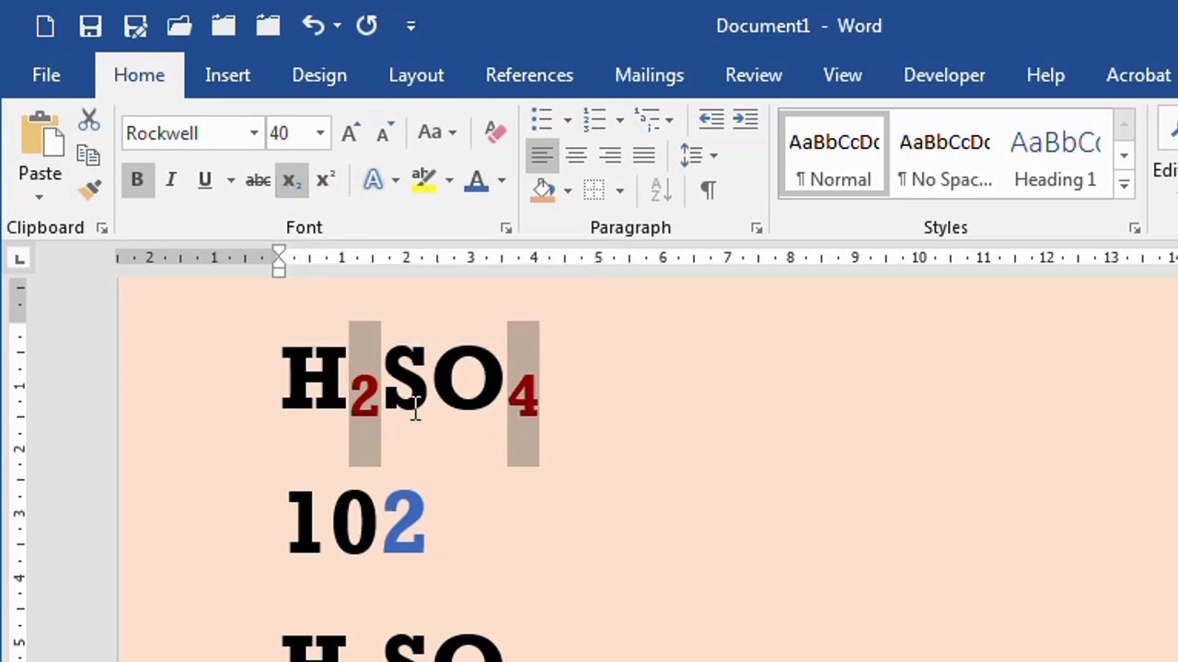
Step: Make the blue 2 in 102 superscript, then undo both the superscript and the subscripts
left_click_drag(393, 518, 436, 515)
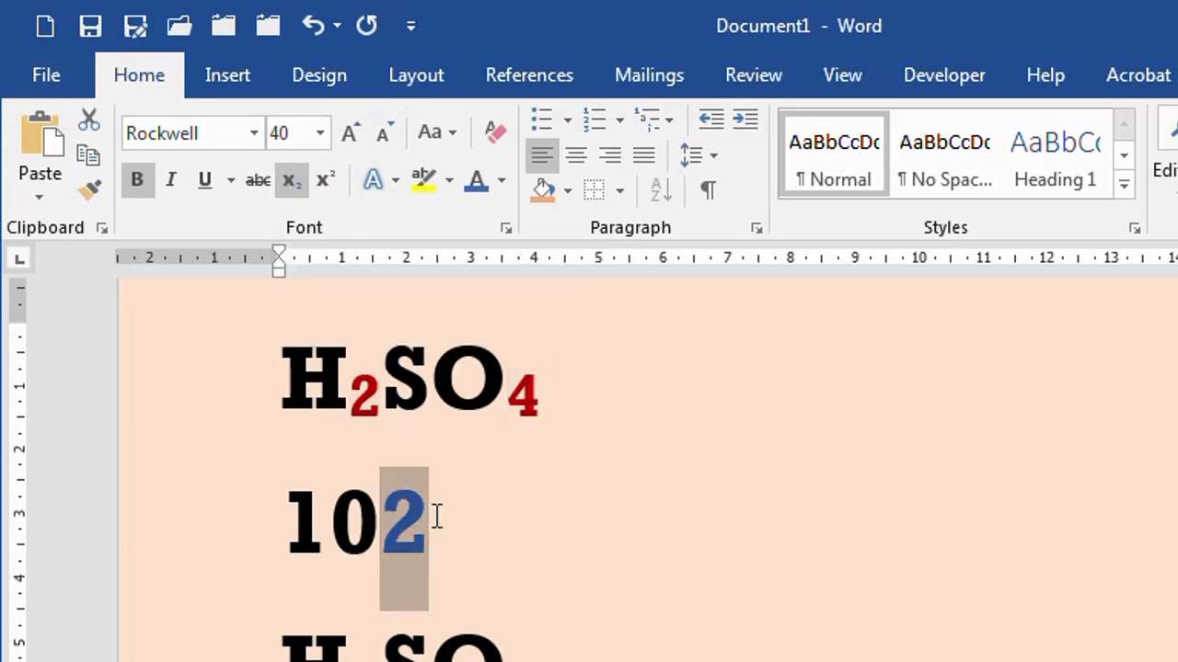
left_click(325, 181)
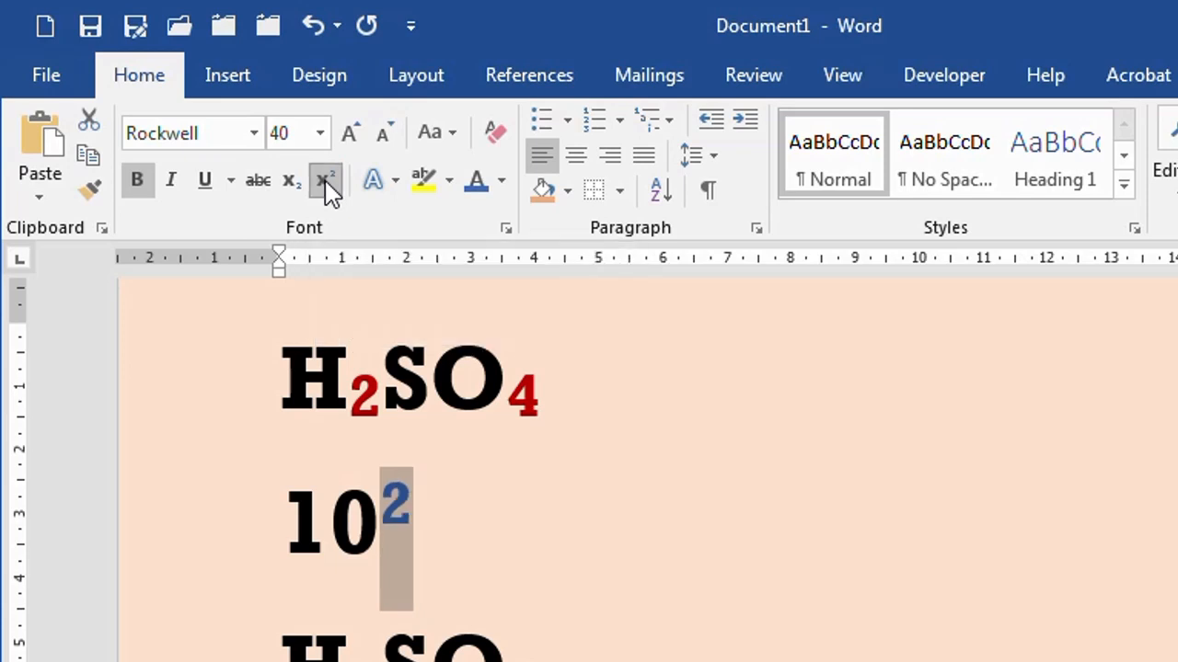
left_click(512, 504)
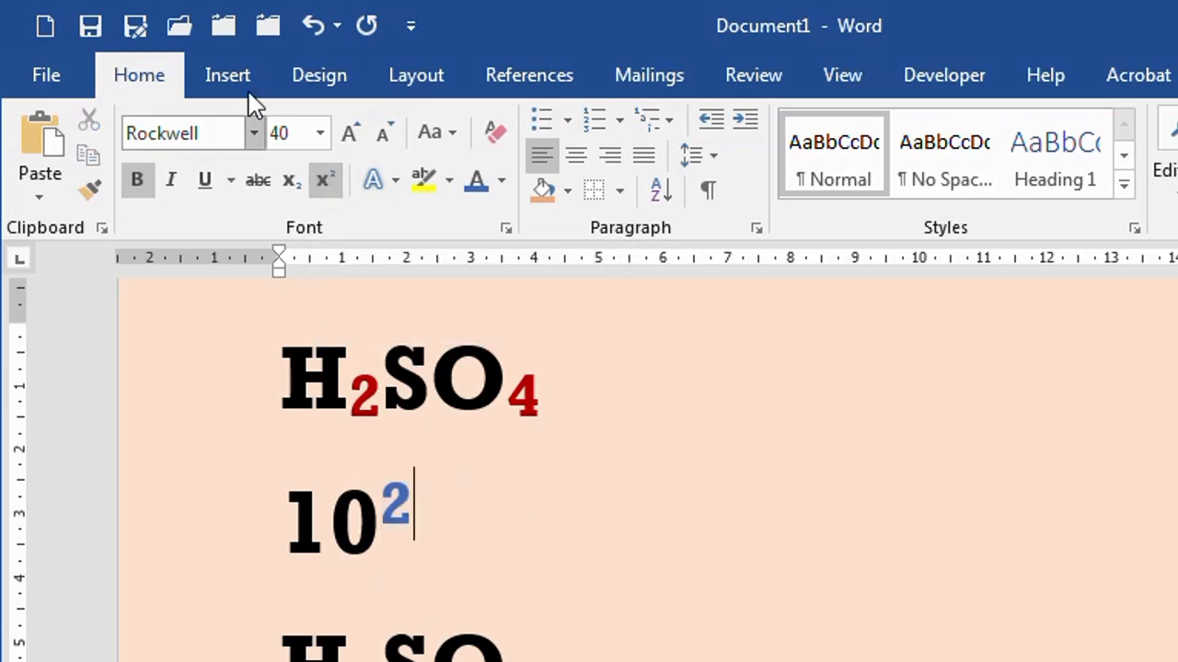
left_click(313, 26)
left_click(313, 25)
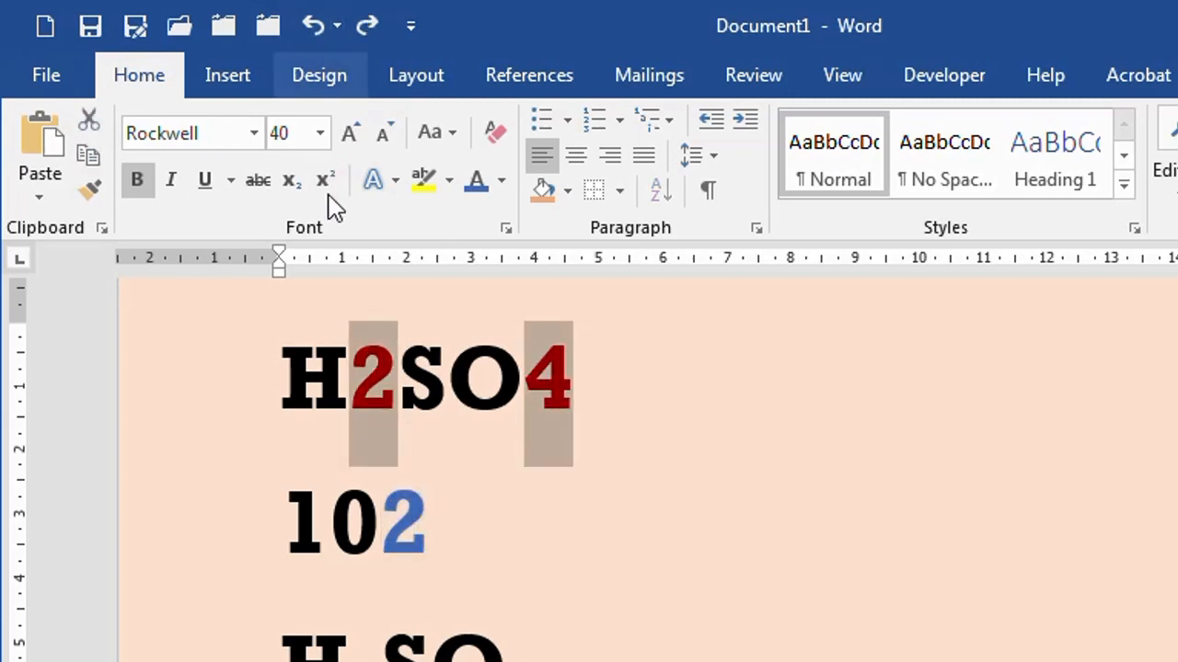
left_click(469, 491)
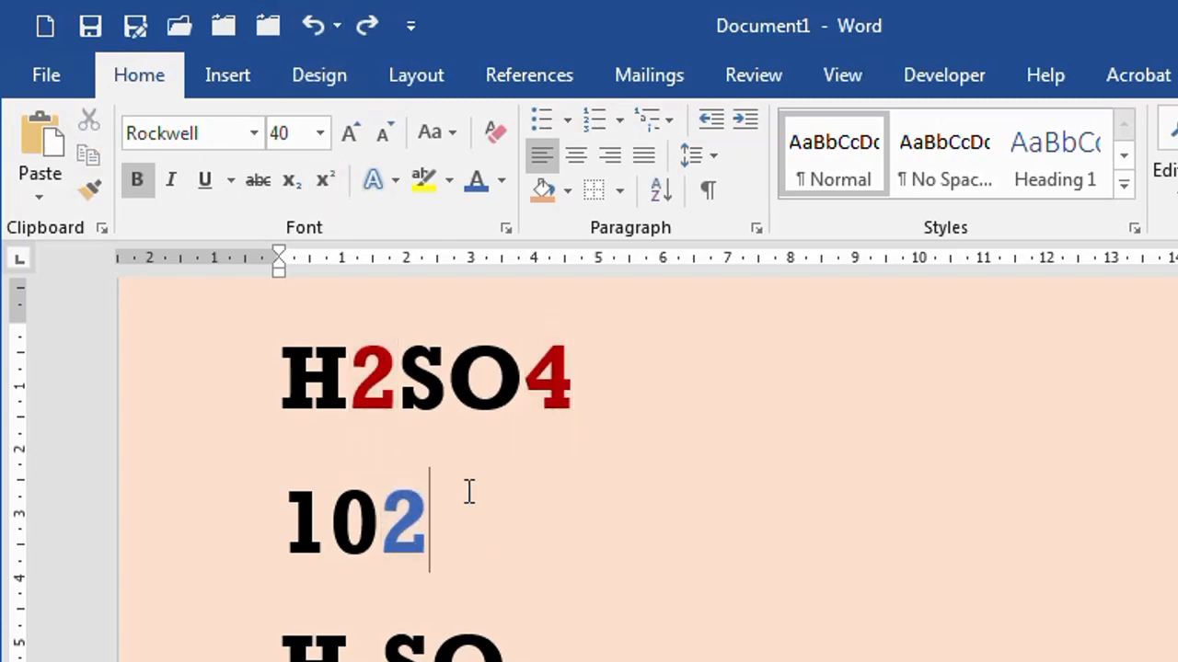
Step: Select the red 2 and 4 in H2SO4 again
double_click(366, 377)
left_click_drag(353, 379, 388, 383)
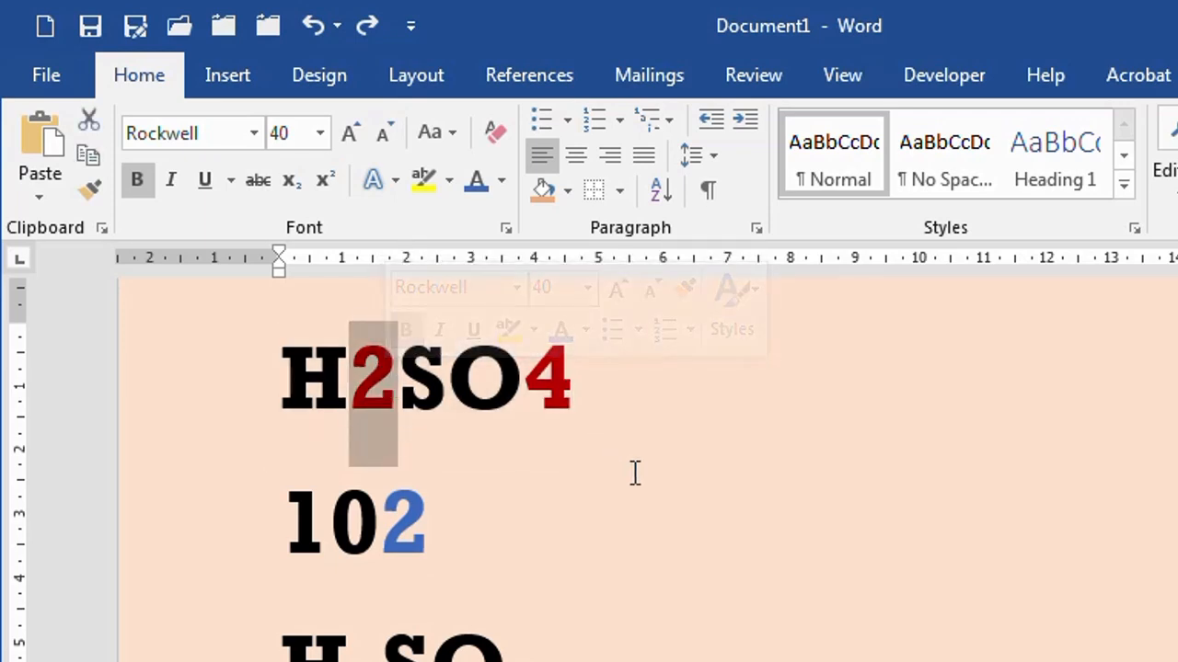
left_click_drag(528, 372, 572, 377)
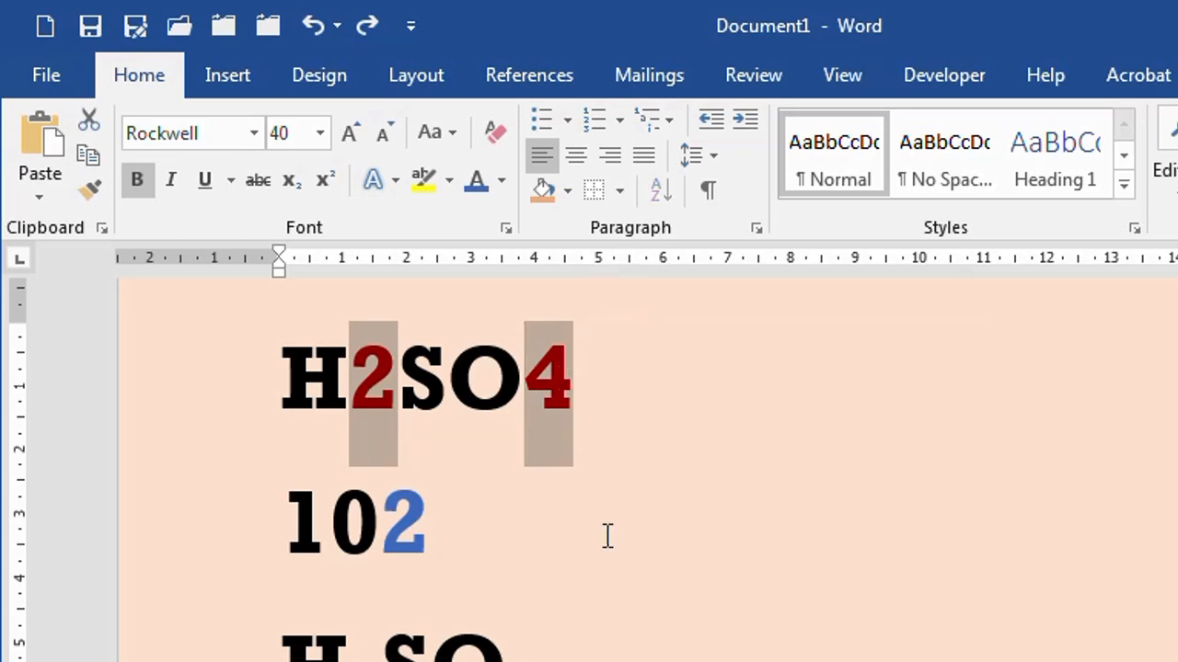
Step: Make the selected 2 and 4 in H2SO4 superscript through the Font dialog
left_click(507, 229)
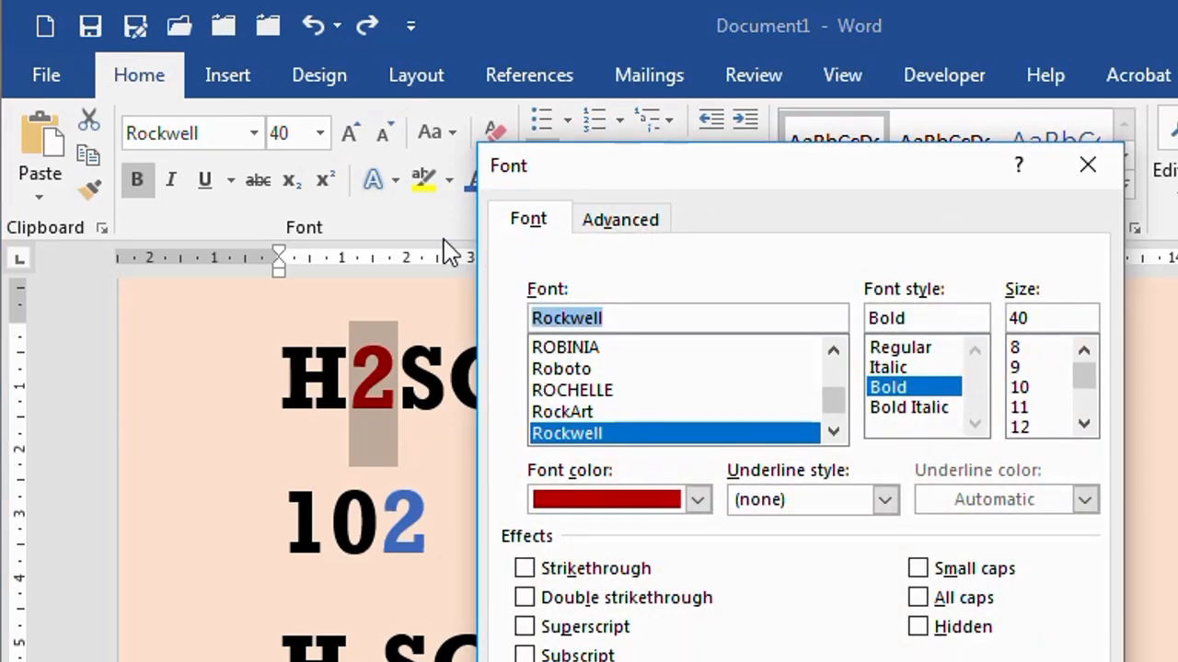
left_click(566, 633)
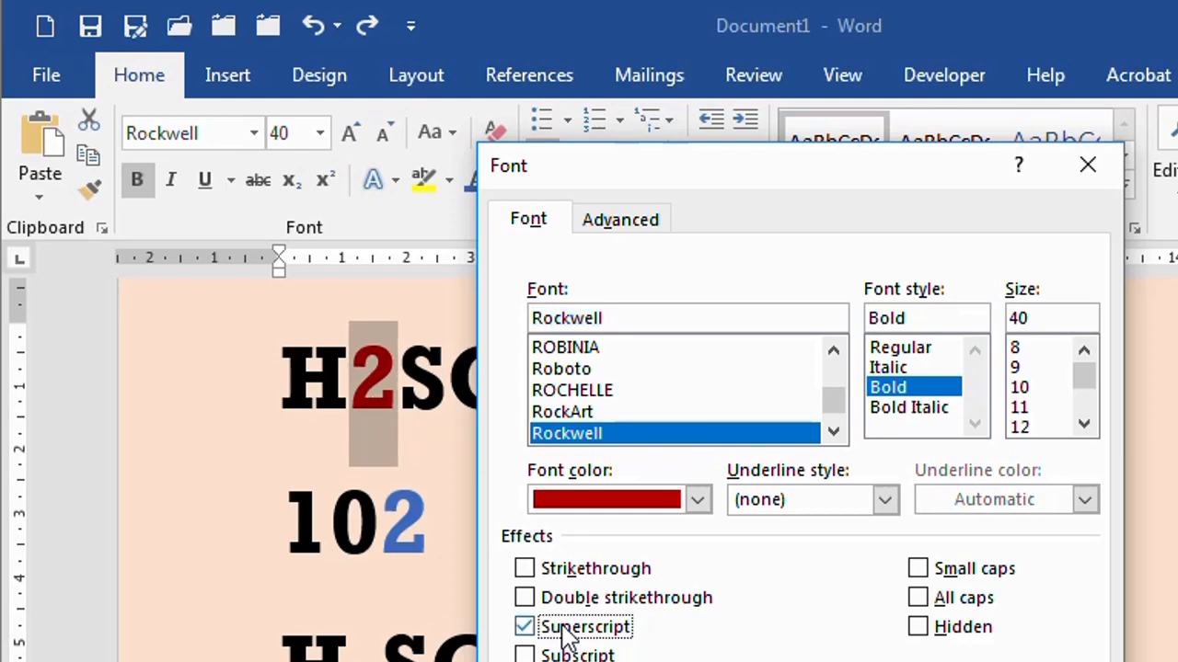
key("Return")
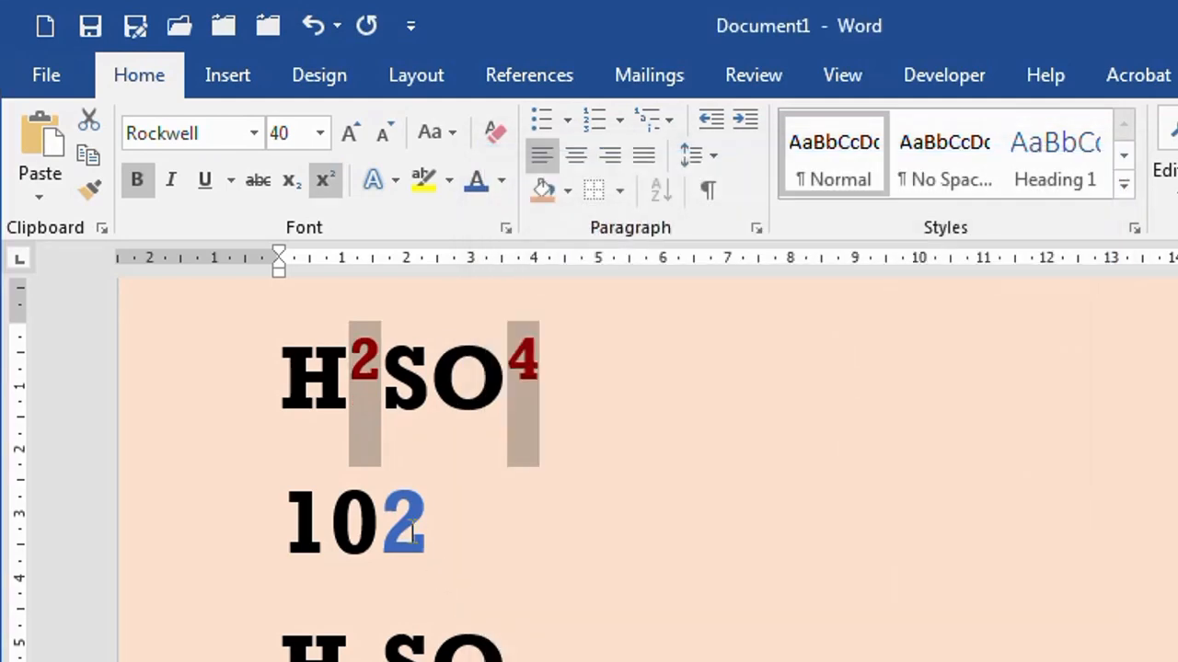
Step: Turn the blue 2 in 102 into a subscript
left_click_drag(407, 530, 381, 571)
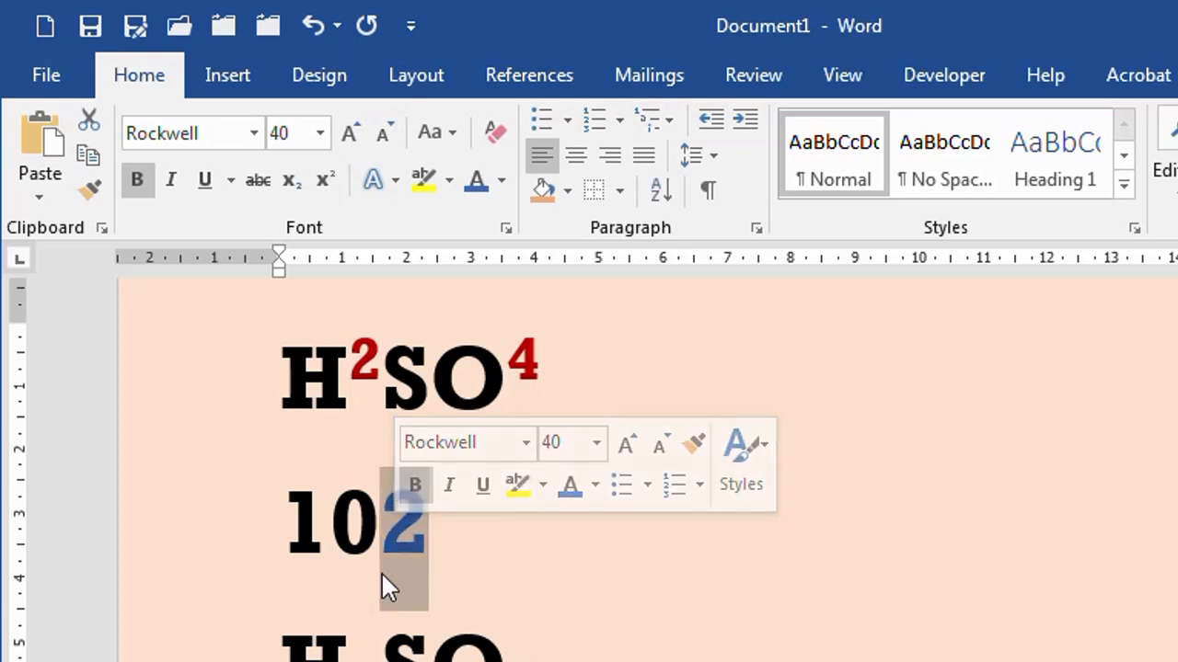
left_click(506, 228)
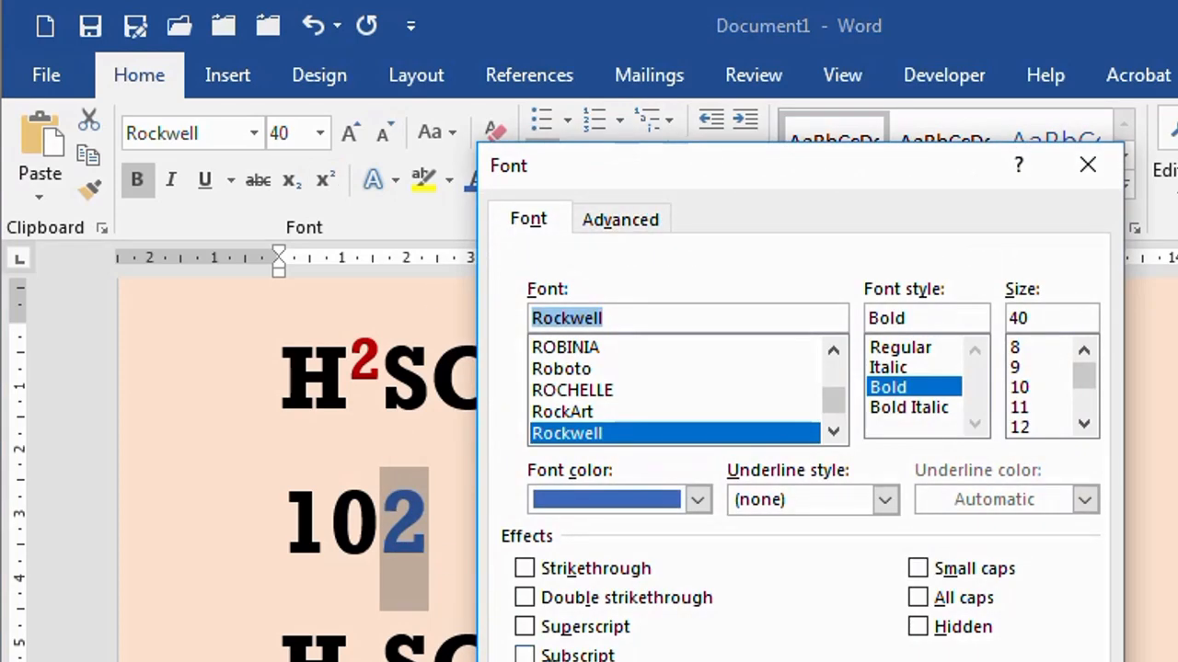
key("alt+b")
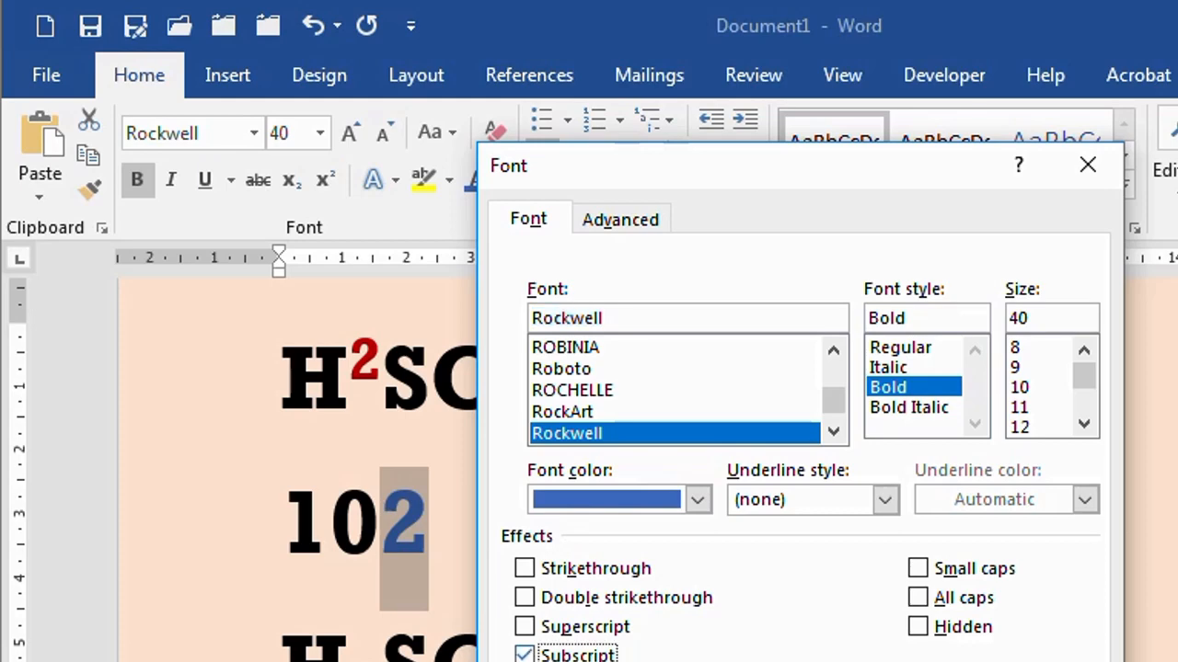
key("Return")
left_click(539, 655)
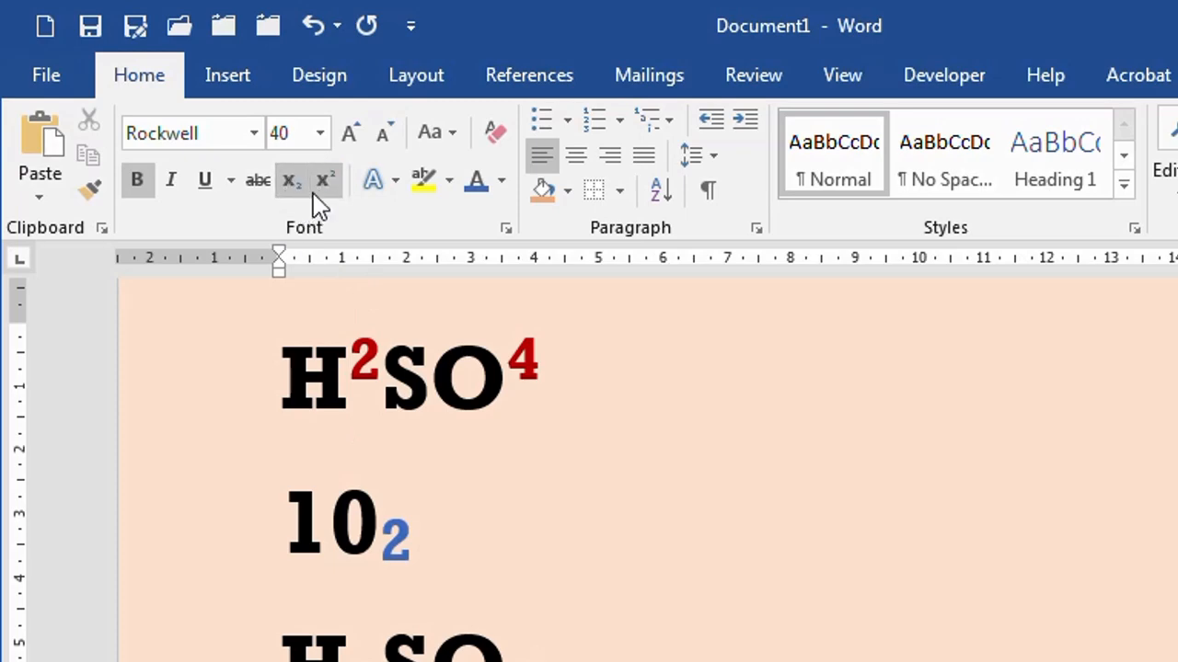
left_click(507, 228)
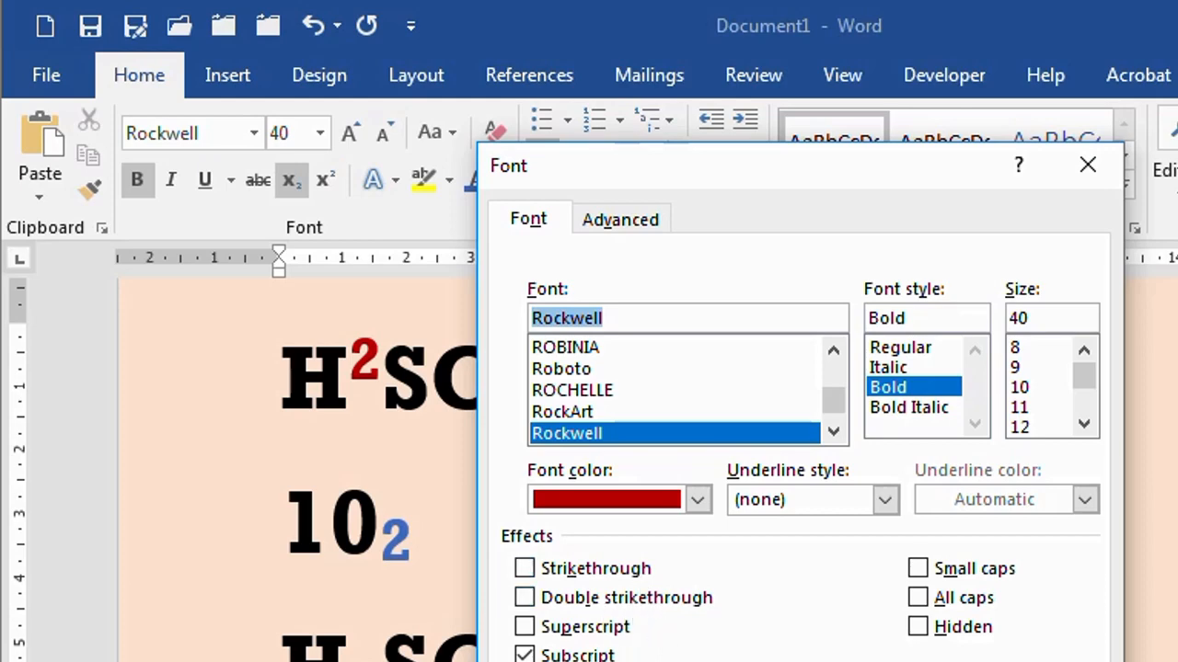
key("Return")
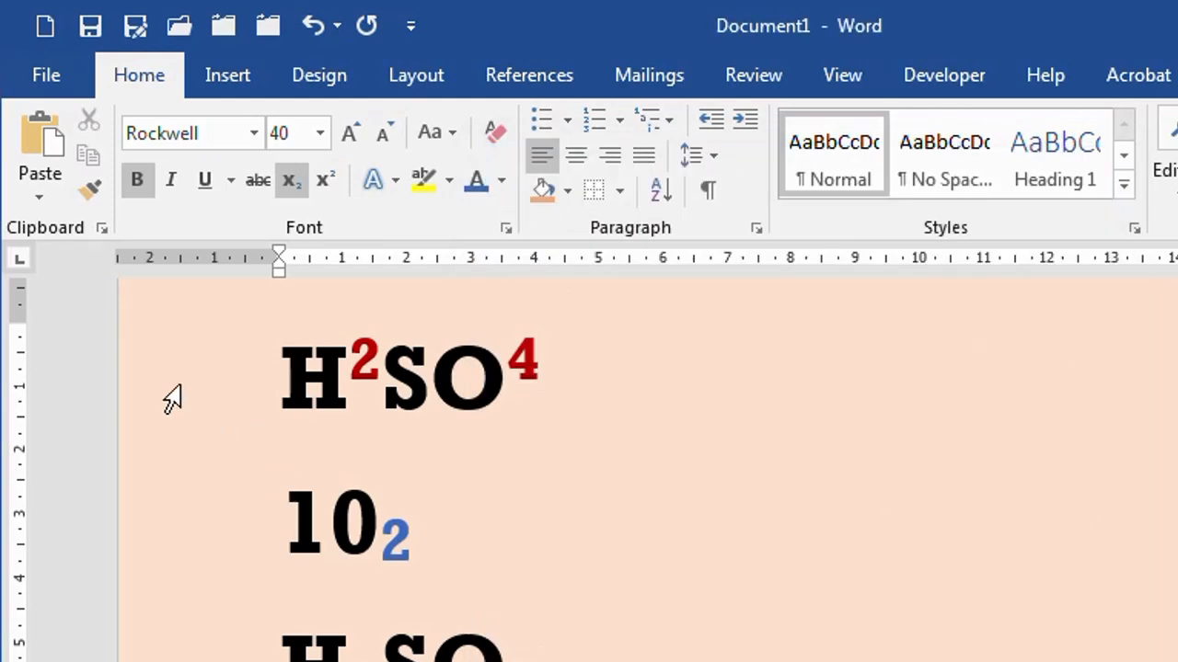
Step: Apply double strikethrough to the whole H2SO4 line
left_click(163, 387)
left_click(505, 228)
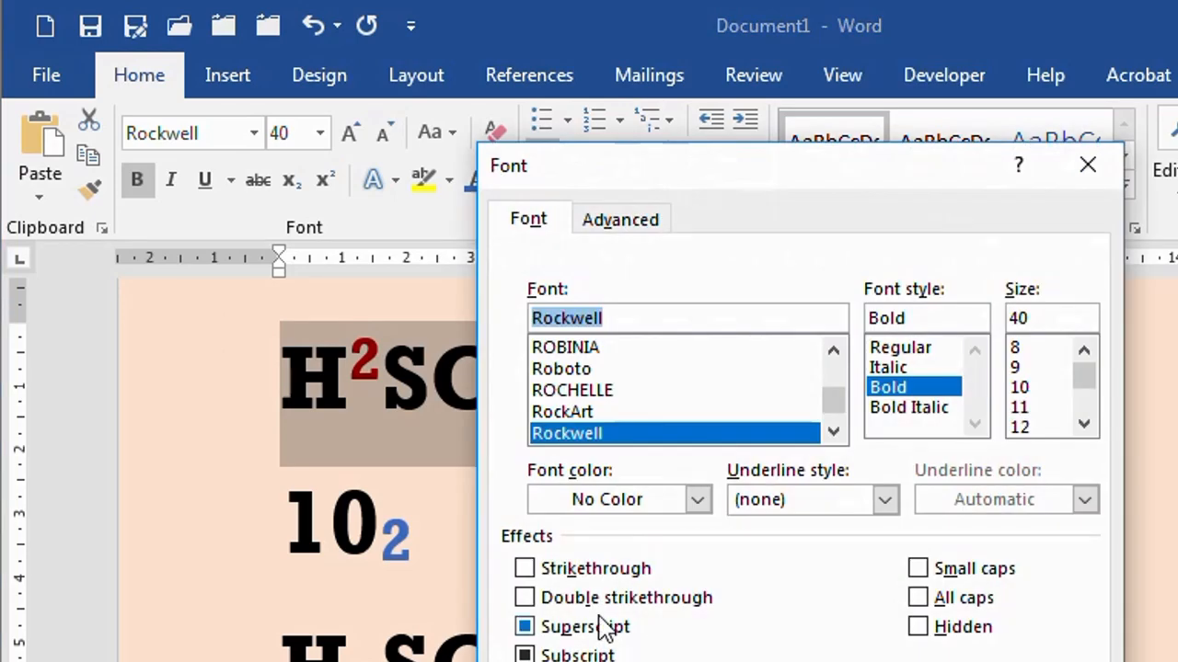
left_click(572, 598)
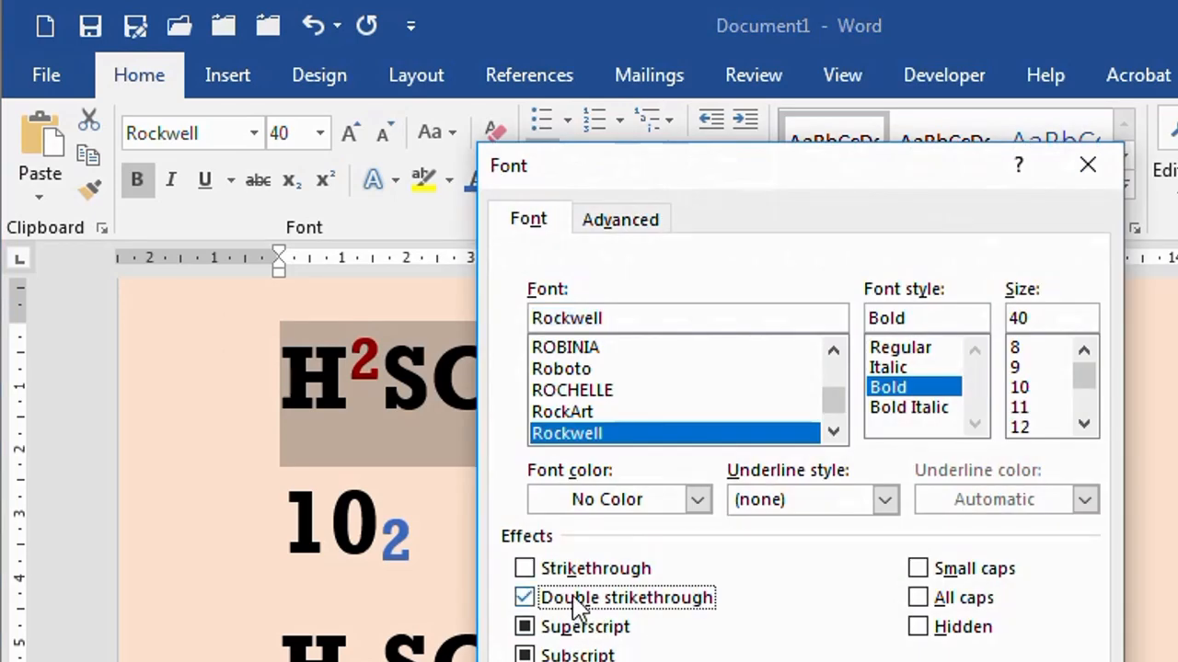
key("Return")
left_click(714, 542)
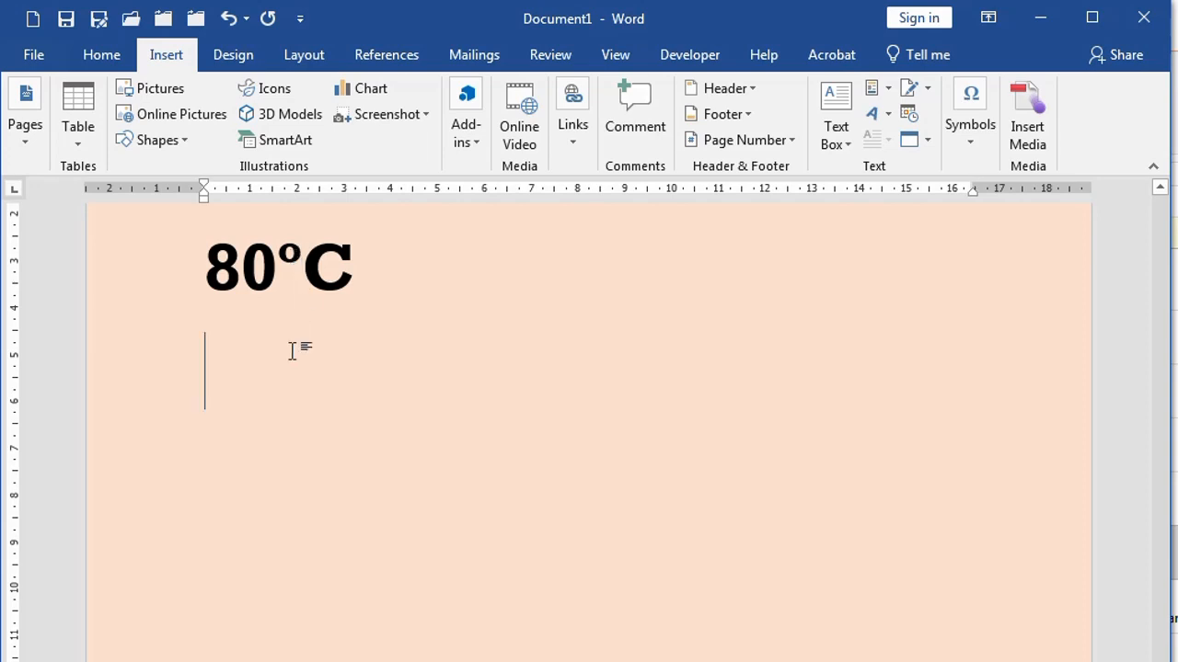
Step: Type 80ºC, taking the º sign from the Symbol gallery, and start a new line
type("80")
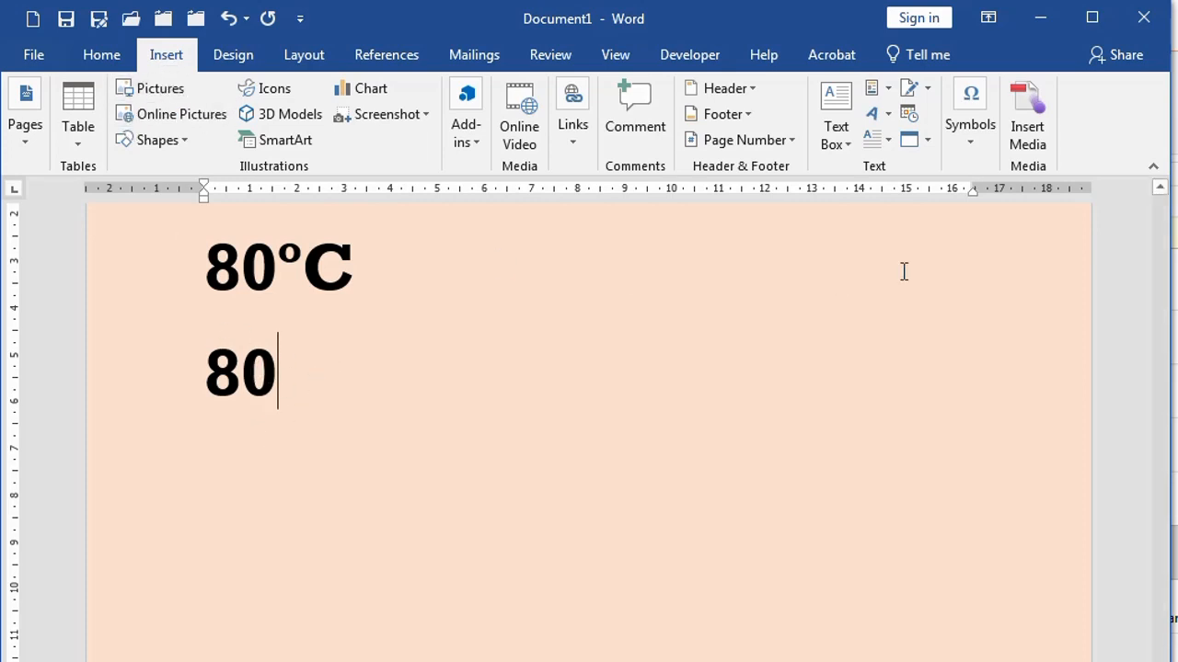
left_click(970, 130)
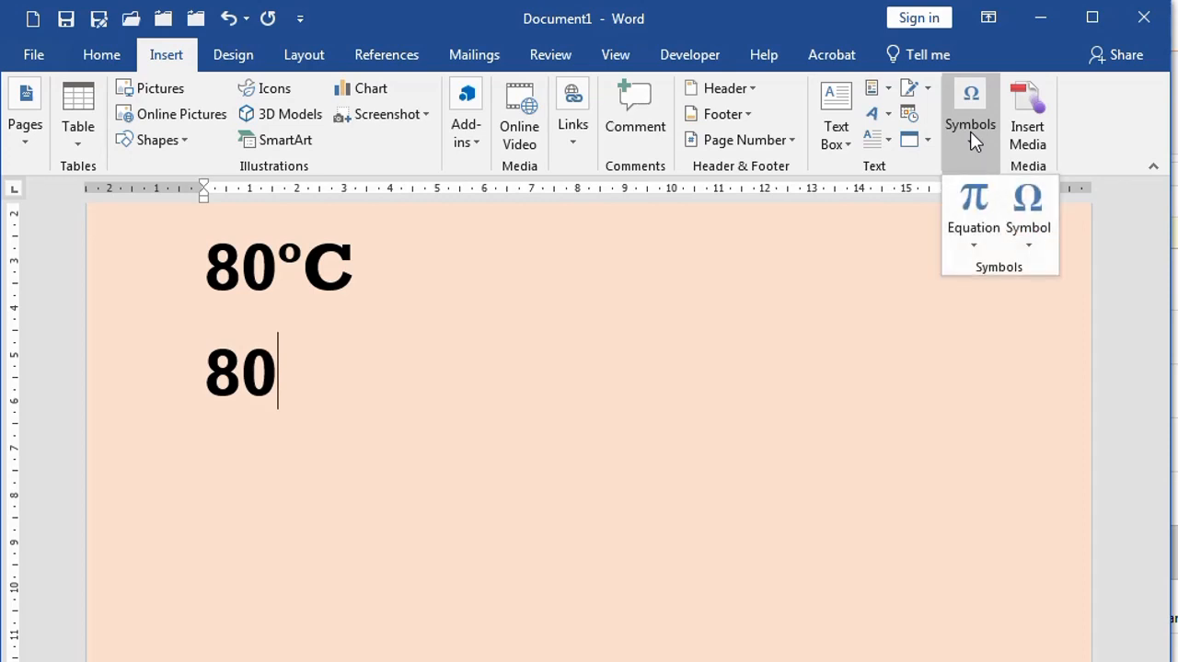
left_click(1031, 225)
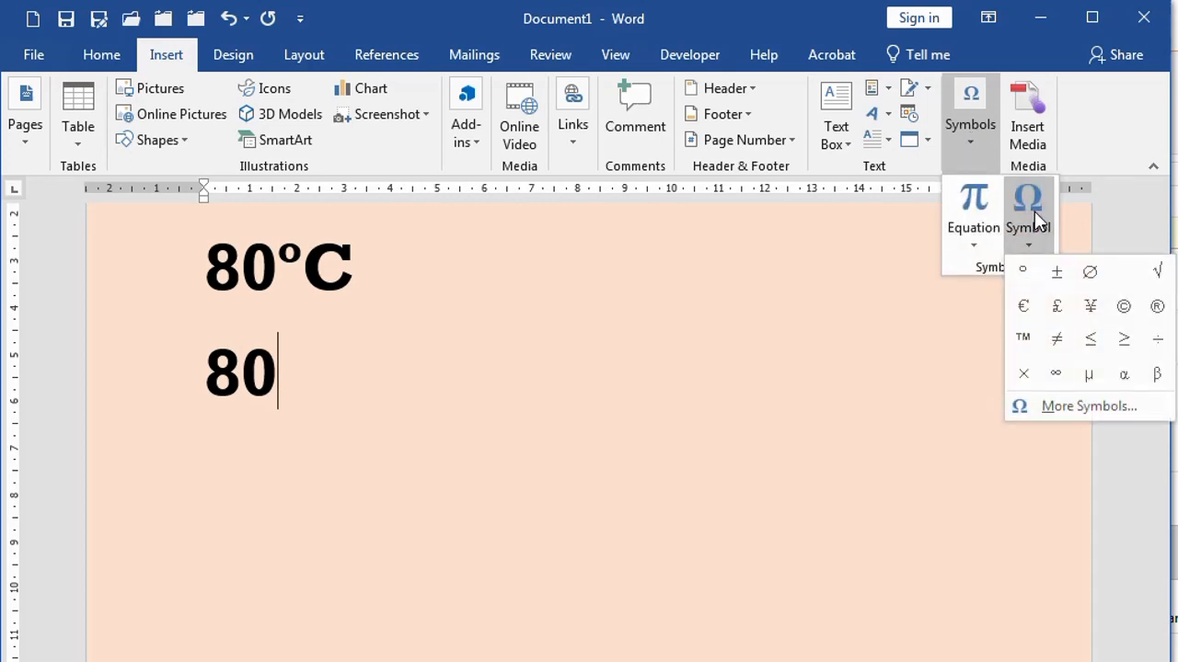
left_click(1024, 272)
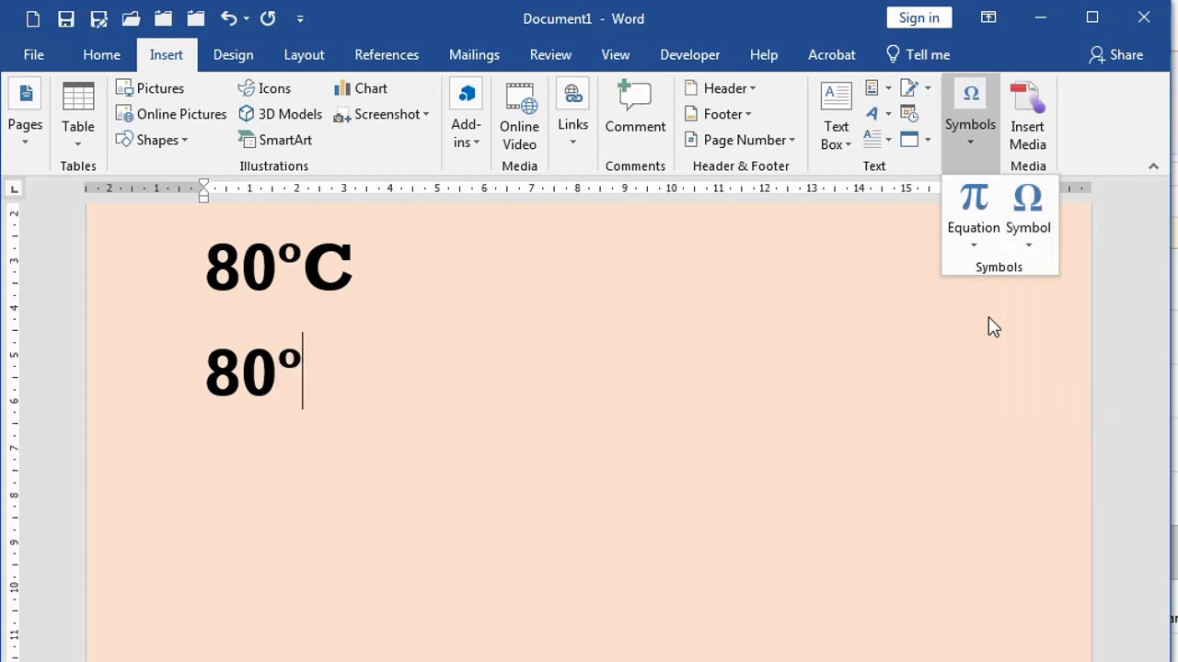
type("C")
key("Return")
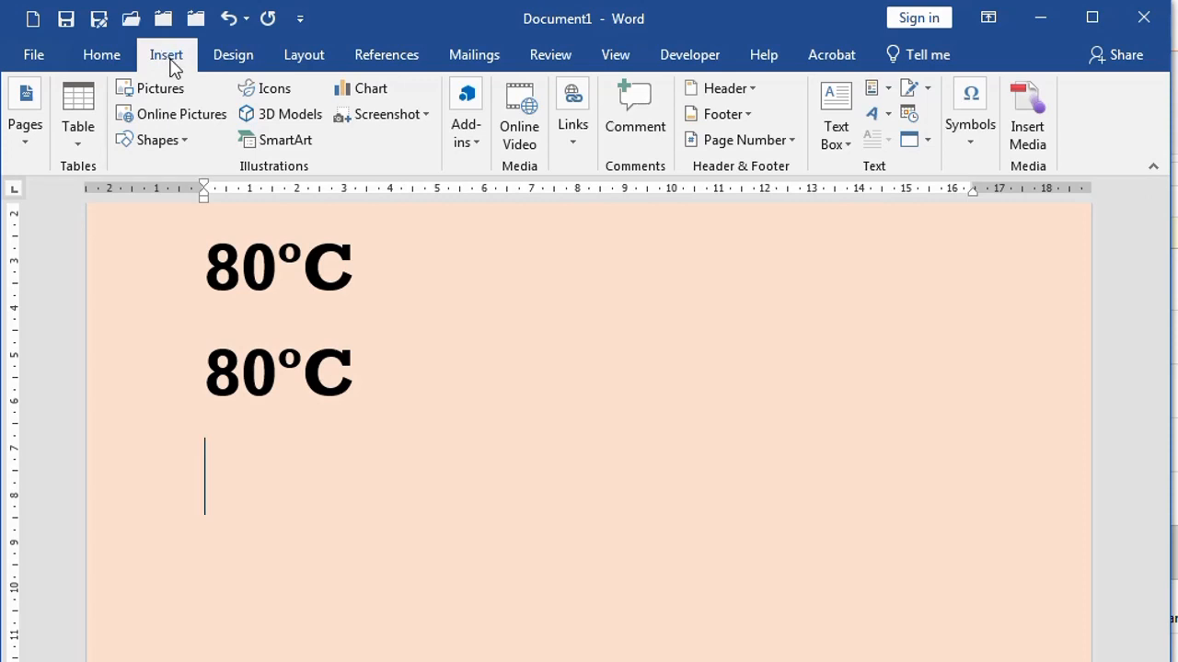
Step: Insert the diameter sign ⌀ from the Symbol font in the More Symbols dialog
left_click(972, 147)
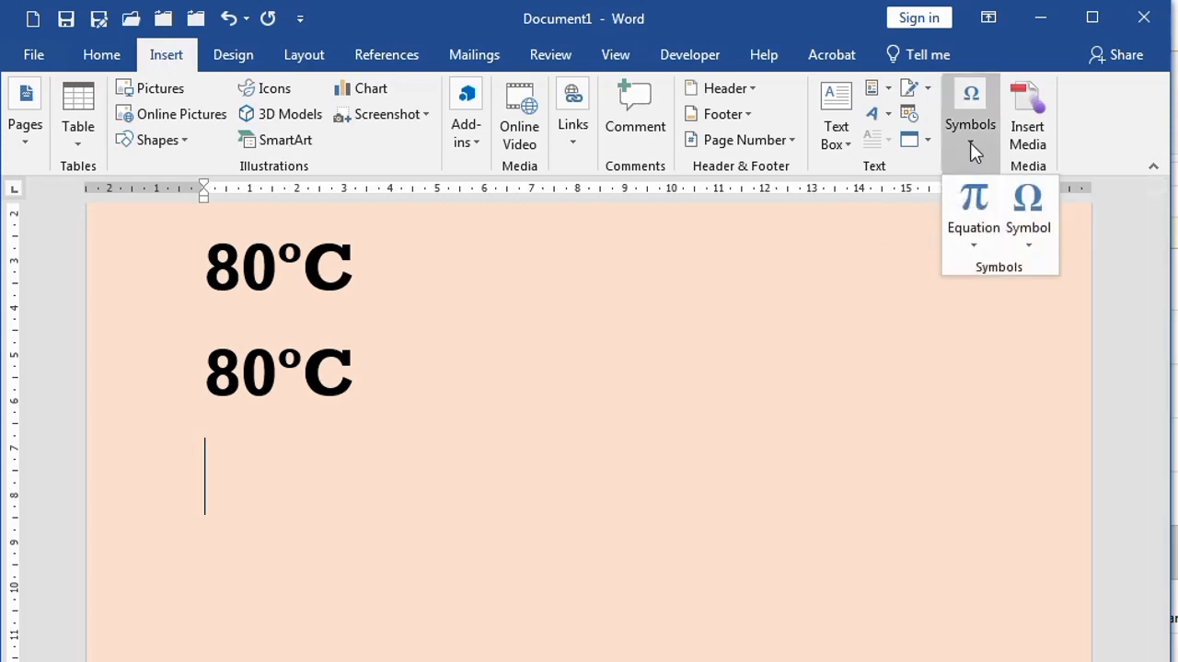
left_click(1029, 230)
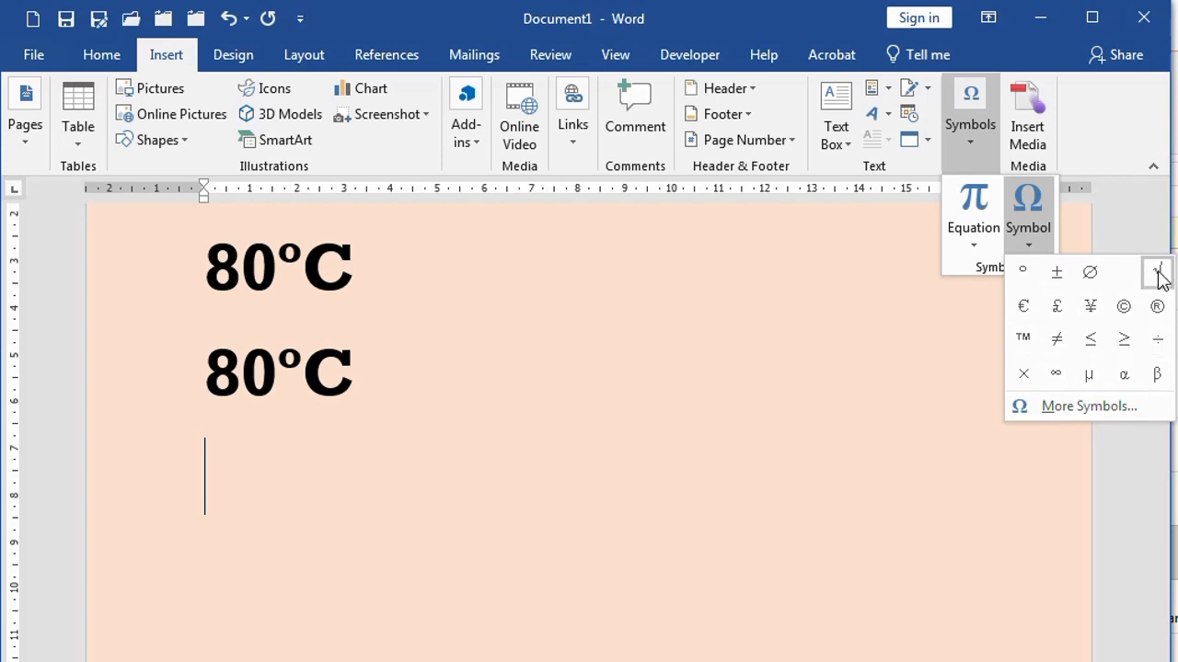
left_click(1084, 408)
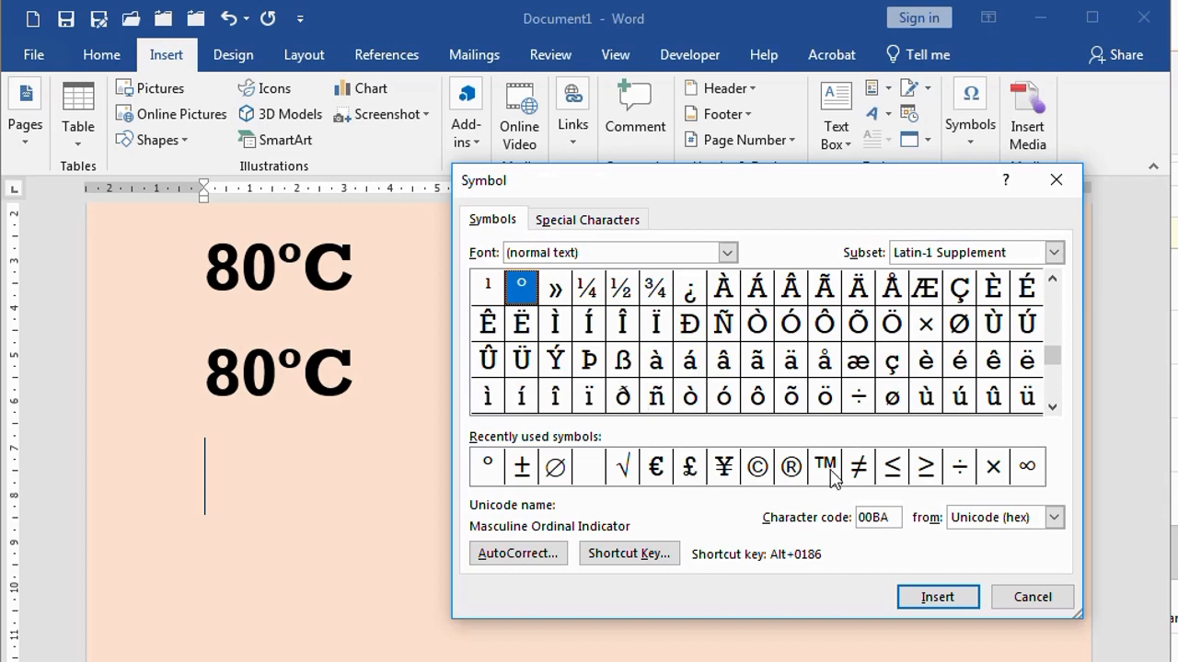
left_click_drag(1058, 361, 1056, 293)
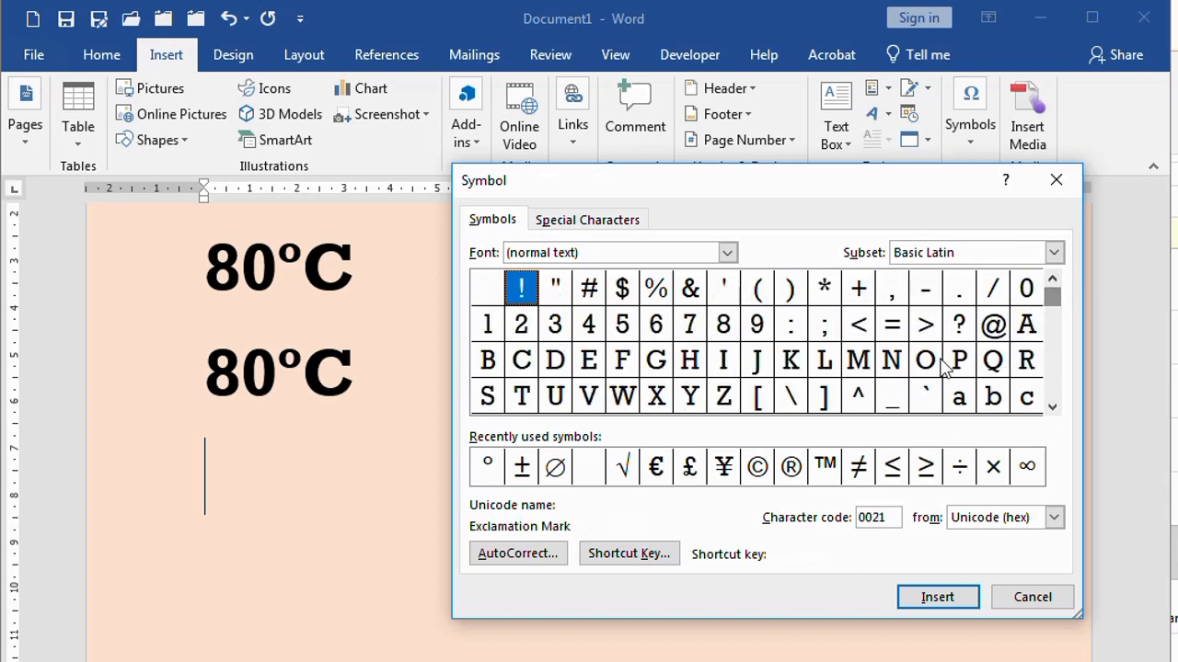
left_click_drag(1051, 408, 1054, 411)
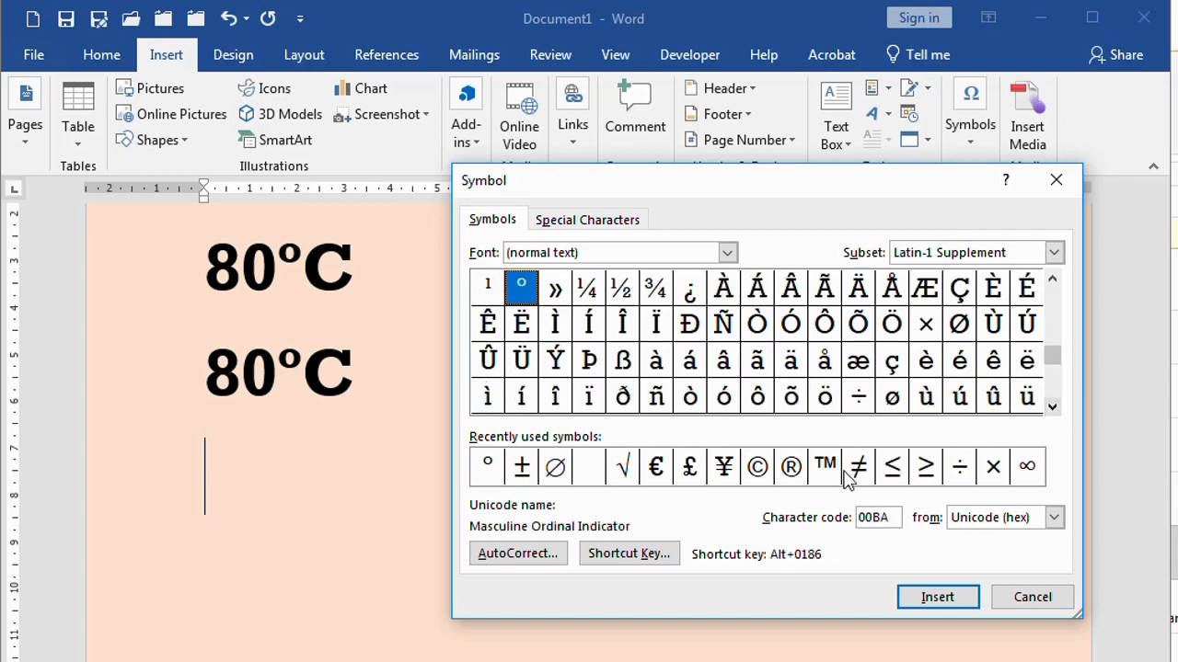
left_click(556, 468)
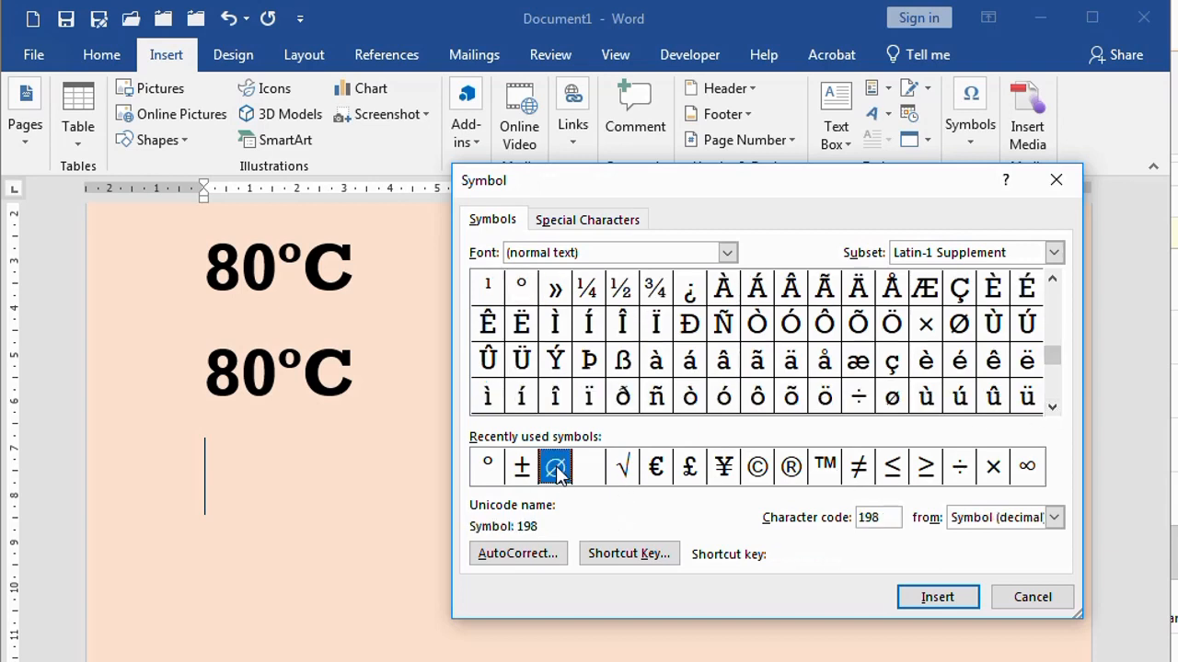
left_click(728, 254)
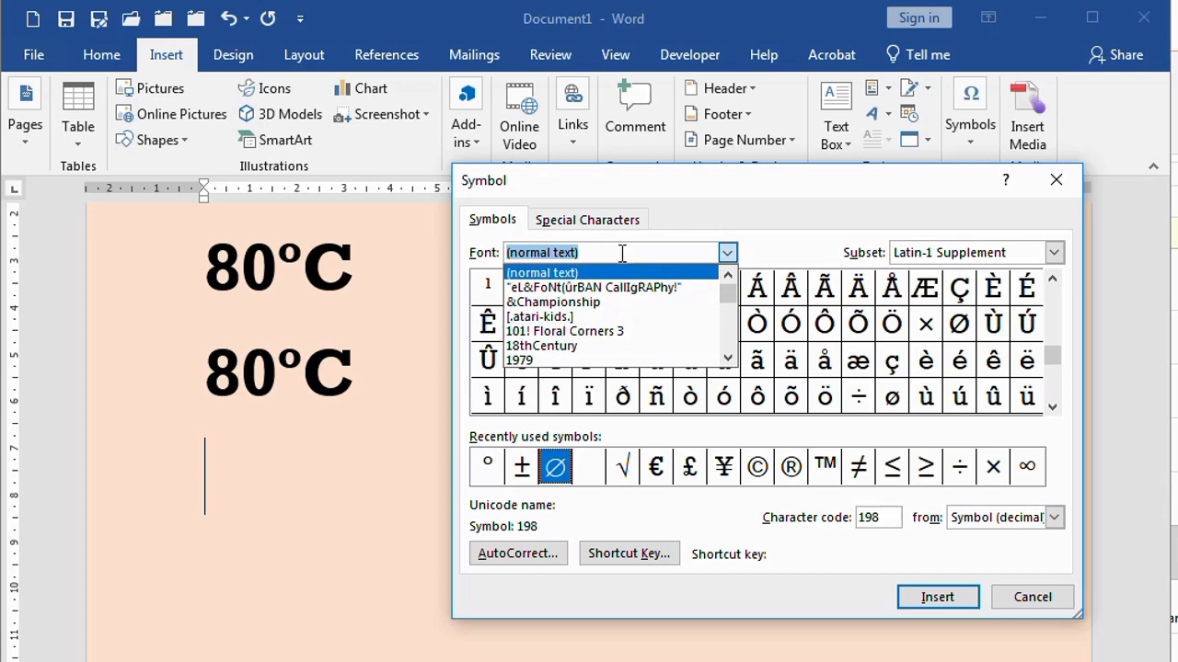
type("SYM")
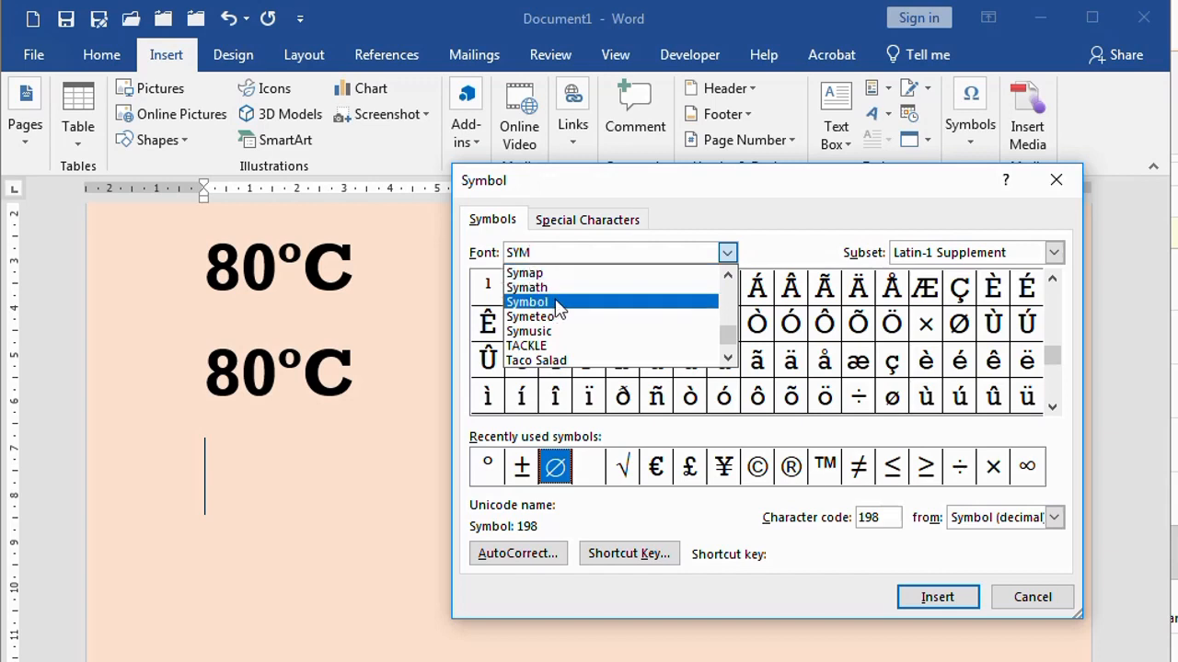
left_click(557, 304)
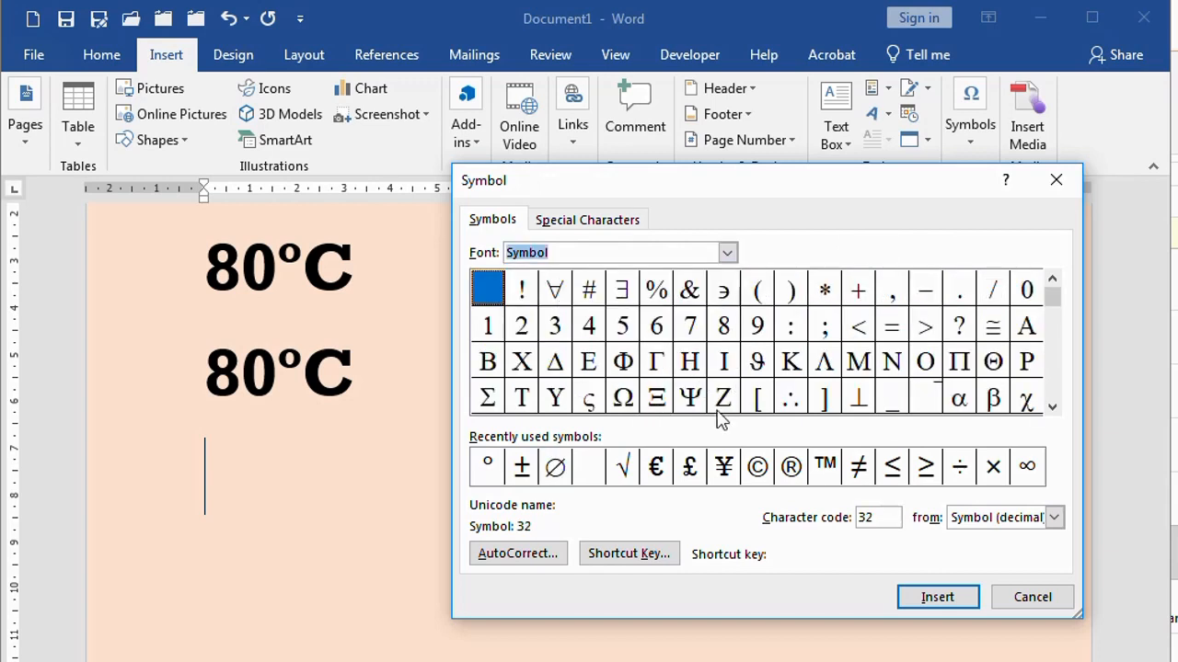
left_click(556, 469)
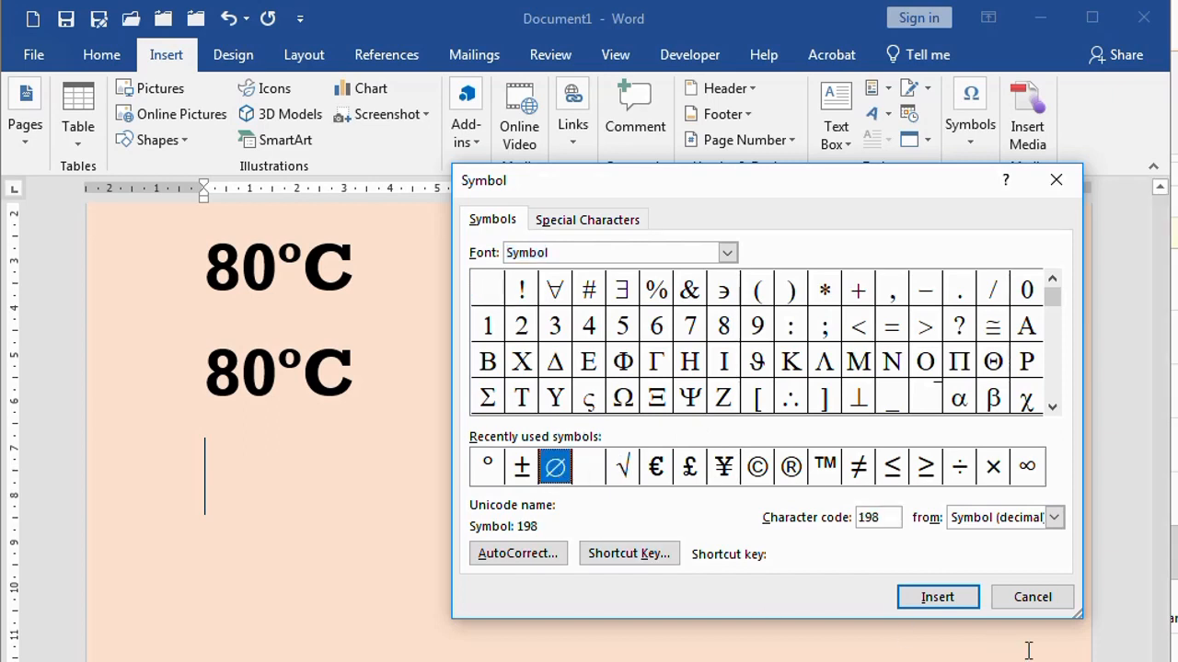
left_click(933, 598)
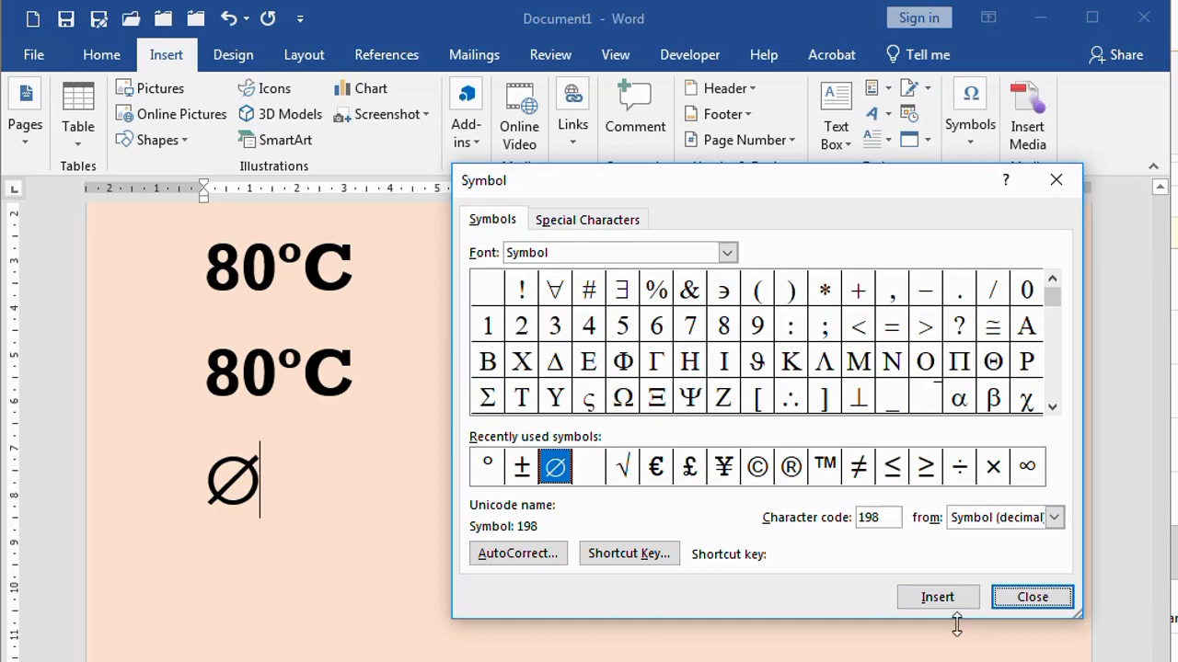
Step: Insert ± right after ⌀, close the dialog, and place the caret between them
left_click(522, 470)
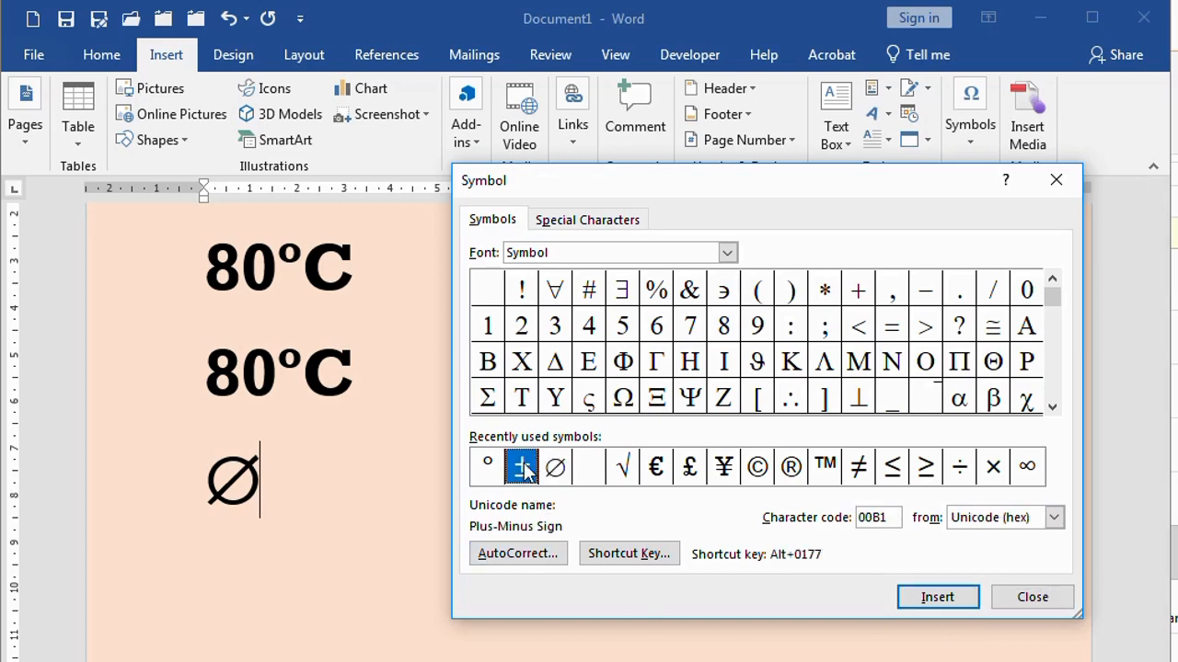
left_click(932, 598)
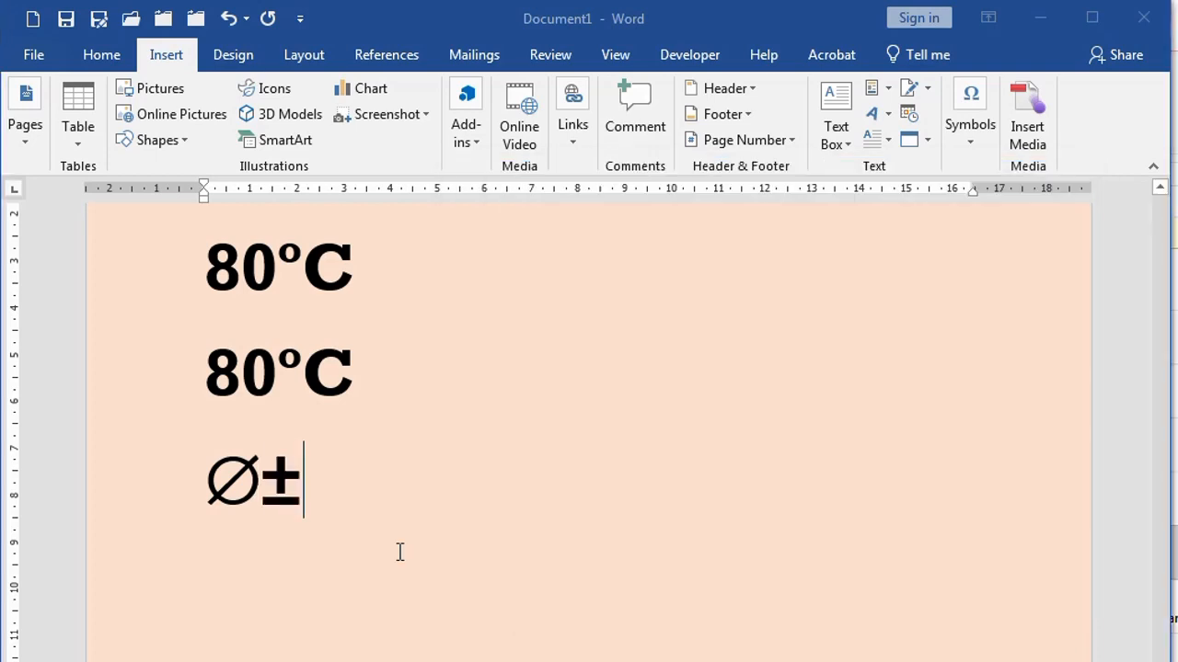
left_click(400, 563)
left_click(1031, 598)
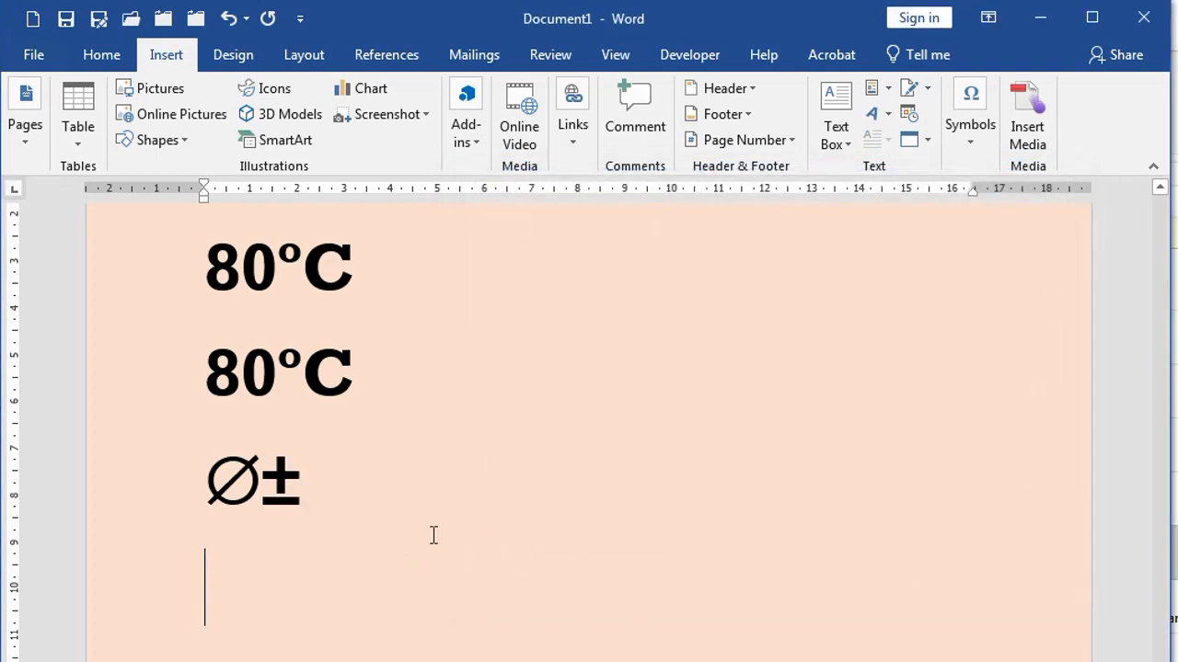
left_click(266, 487)
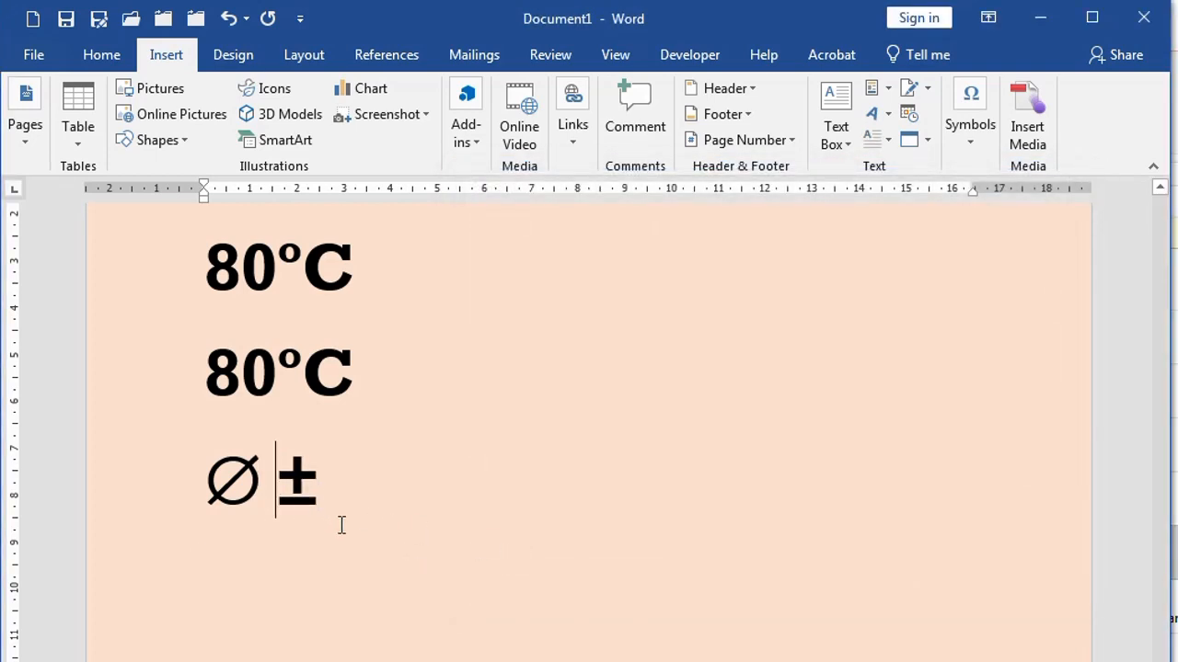
Step: Reopen the full symbol collection from the Symbol menu
left_click(978, 126)
left_click(1032, 220)
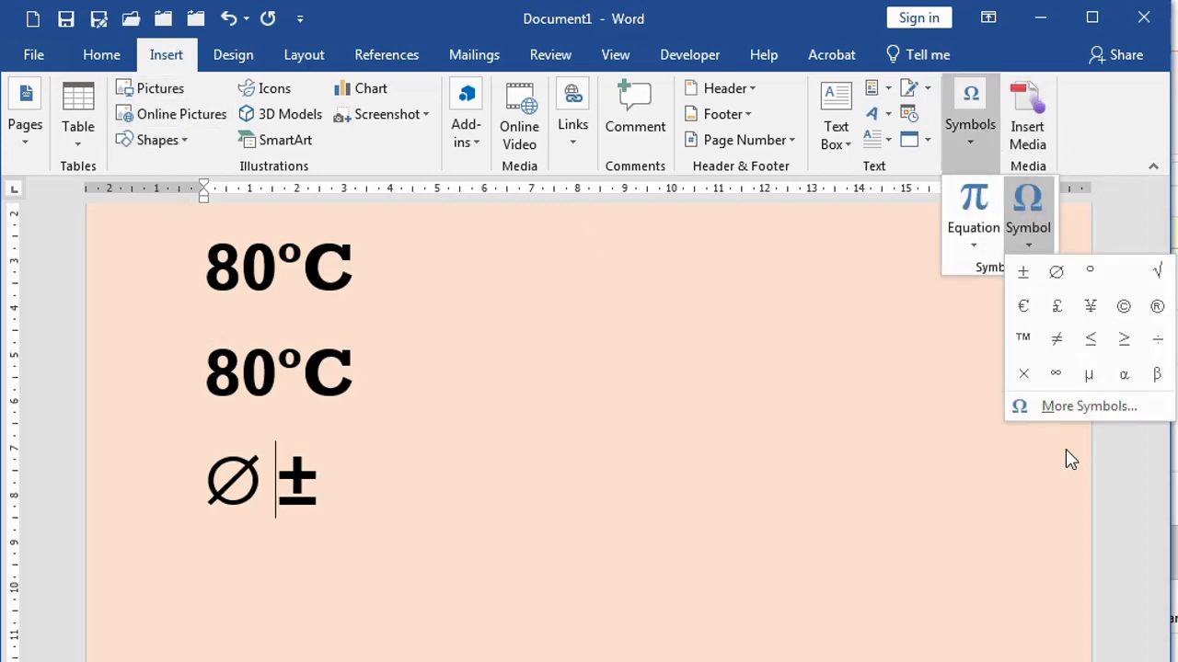
left_click(1065, 407)
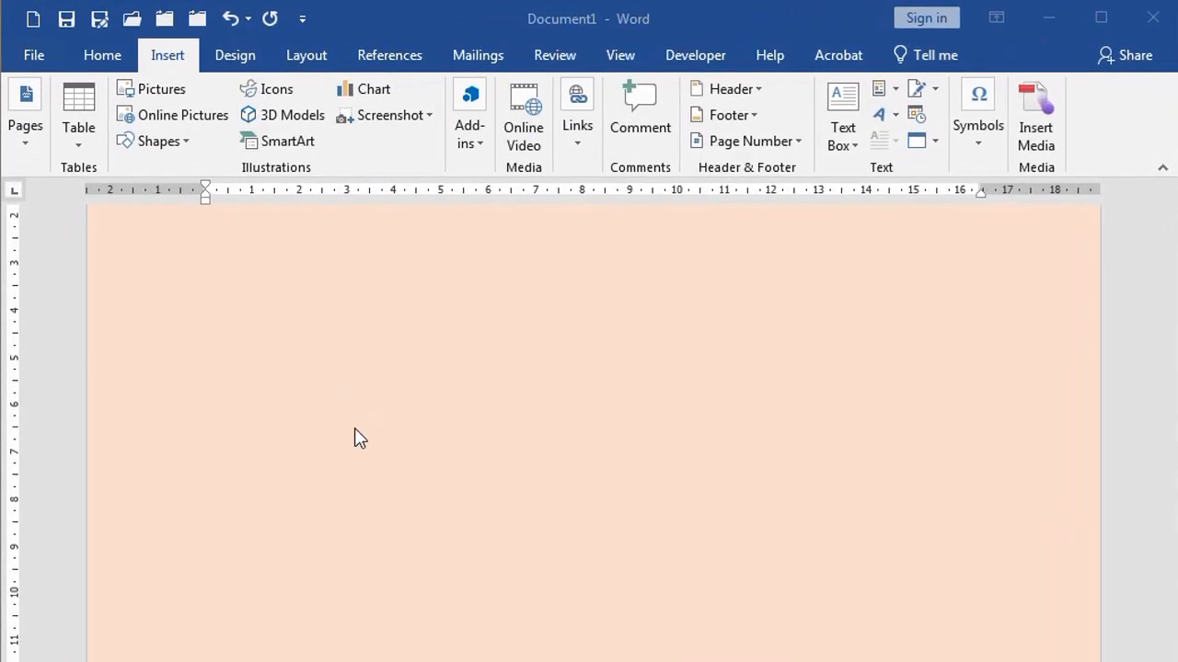
Step: Draw a rectangle near the top left of the page
left_click(176, 58)
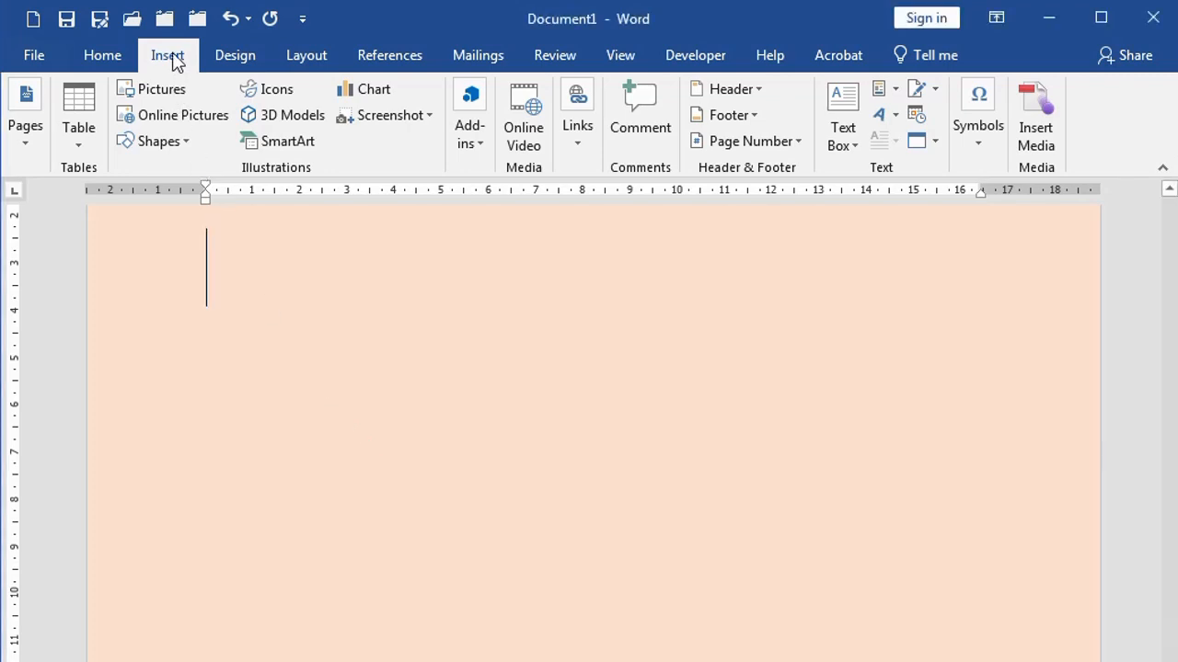
left_click(187, 144)
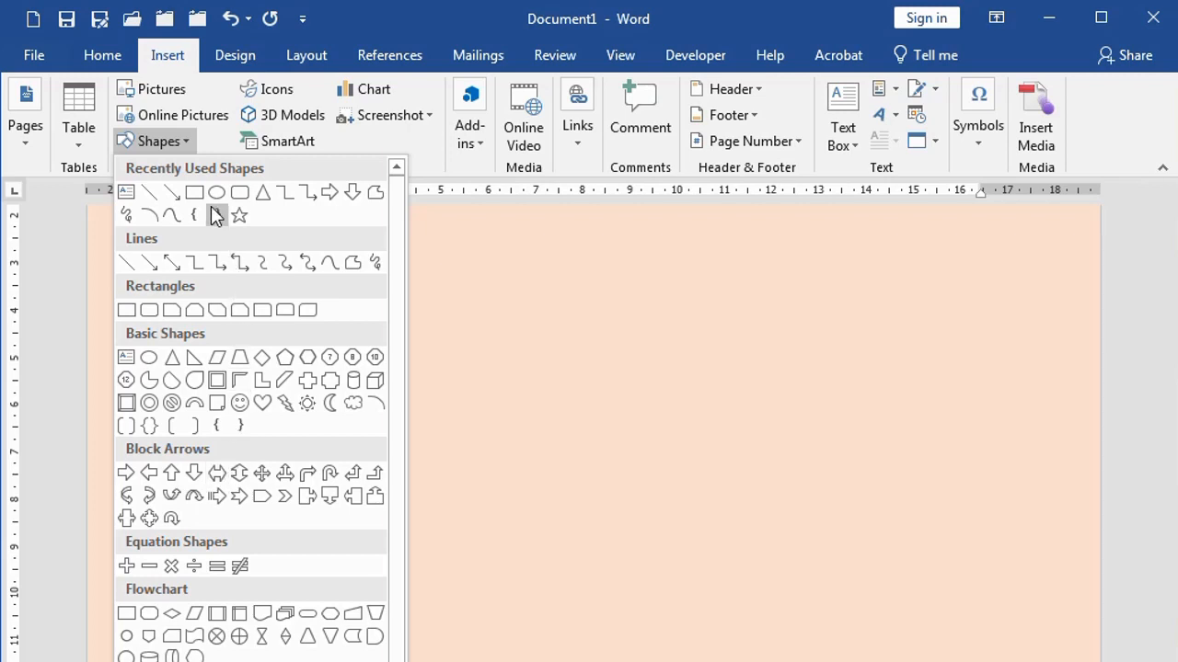
left_click(194, 193)
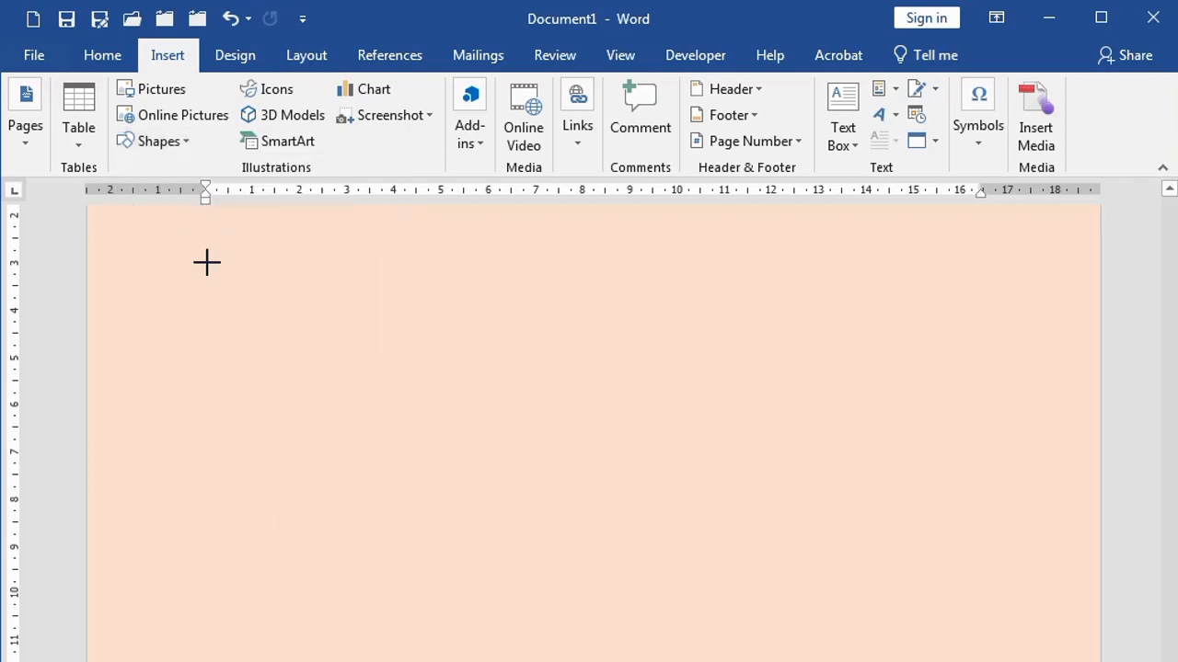
left_click_drag(183, 250, 447, 412)
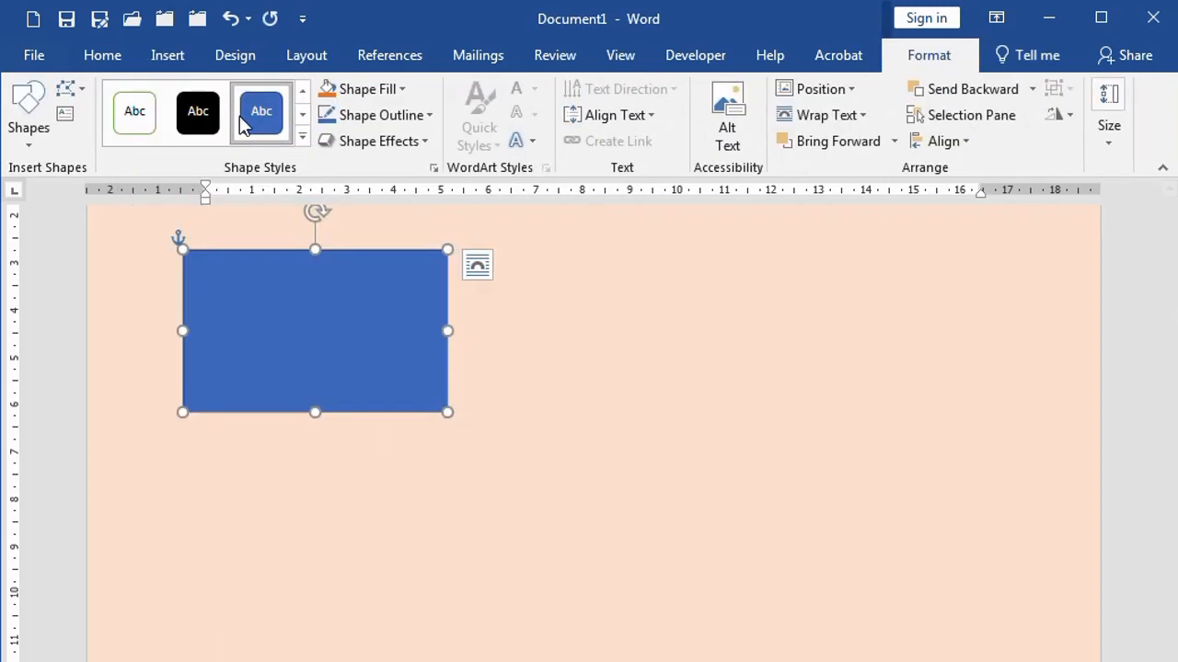
Step: Draw an oval to the right of the rectangle
left_click(29, 137)
left_click(107, 193)
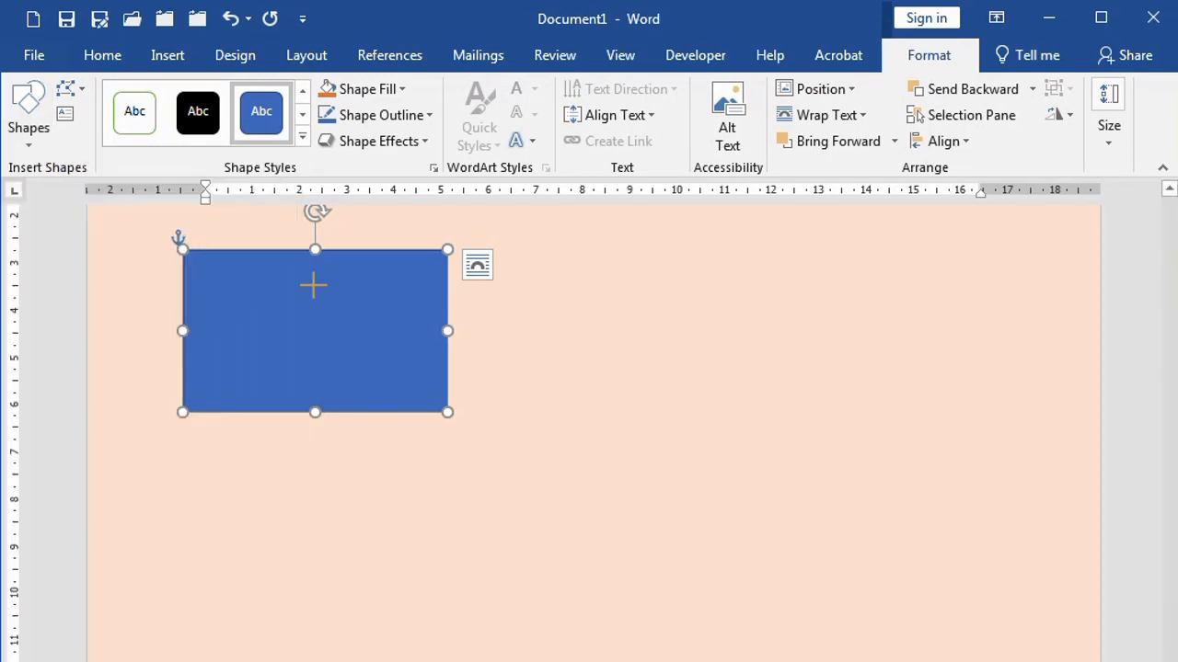
left_click_drag(570, 283, 777, 441)
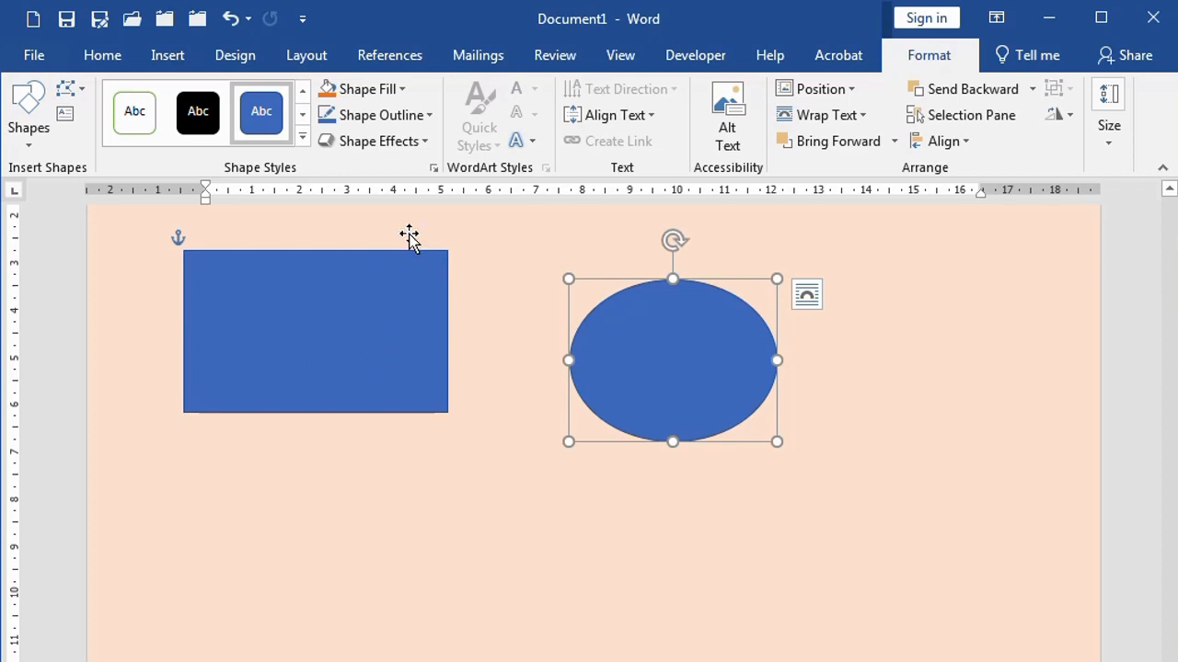
Step: Give the oval a red fill and a 3 pt blue outline
left_click(405, 90)
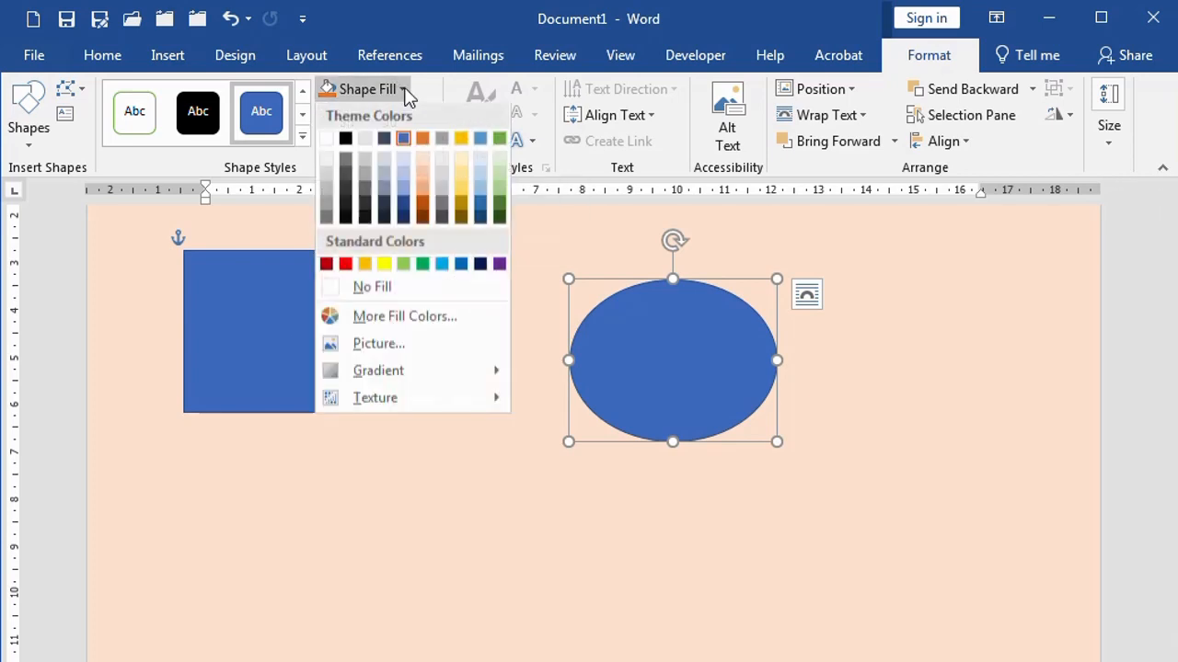
left_click(345, 265)
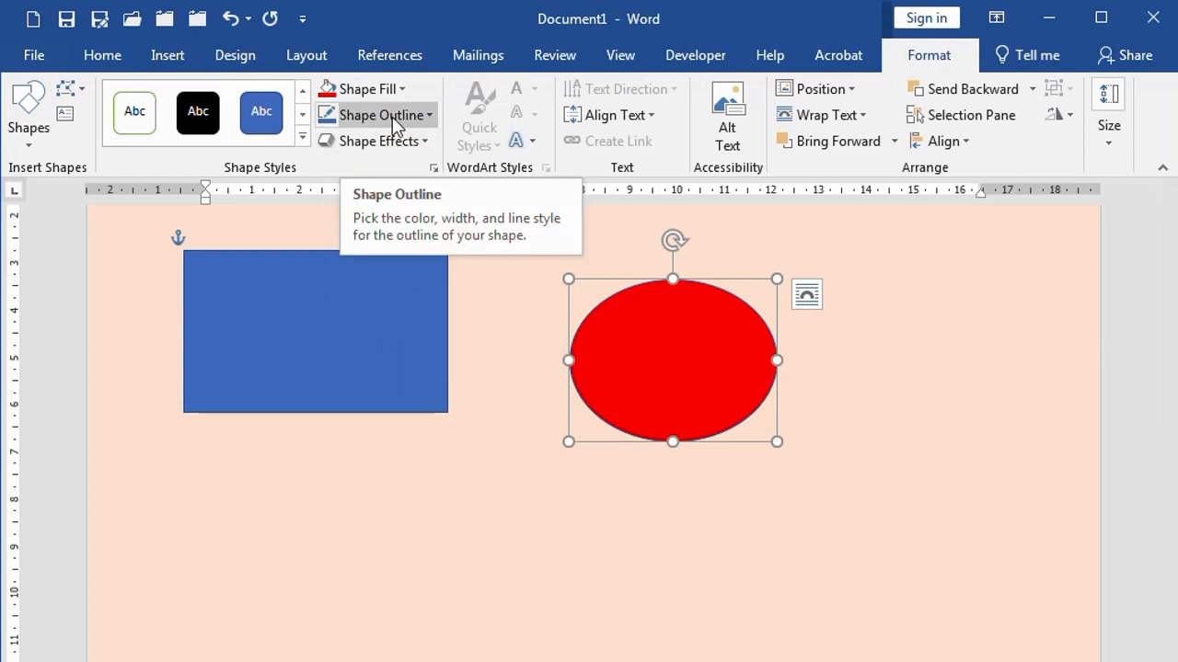
left_click(429, 115)
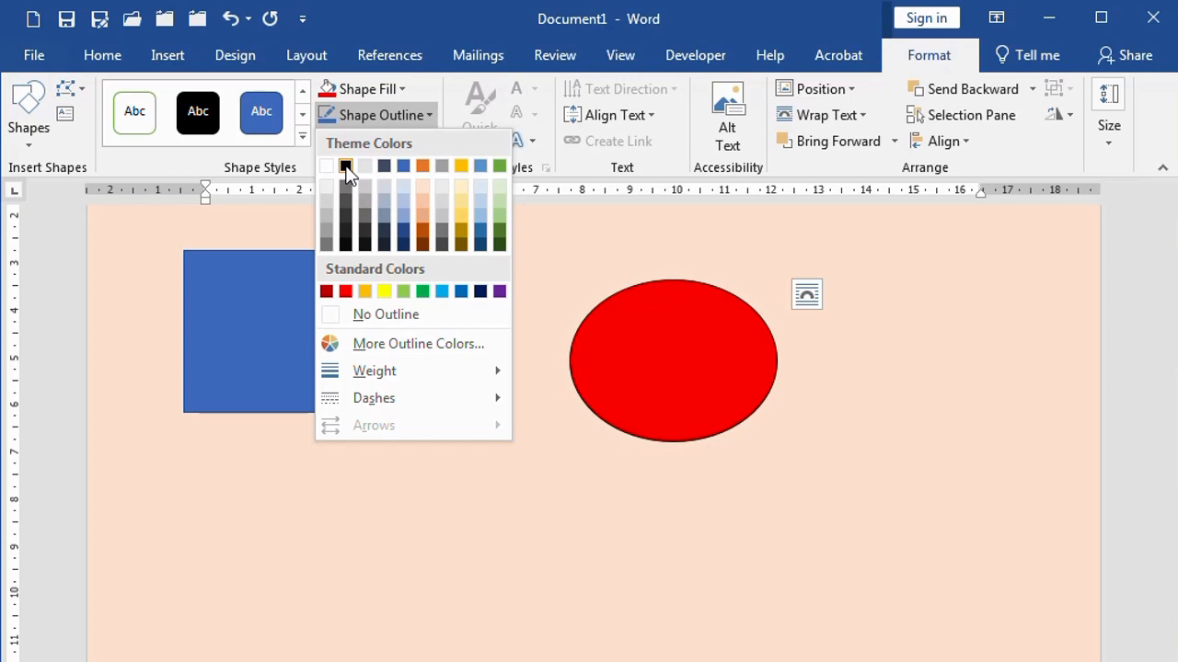
left_click(461, 292)
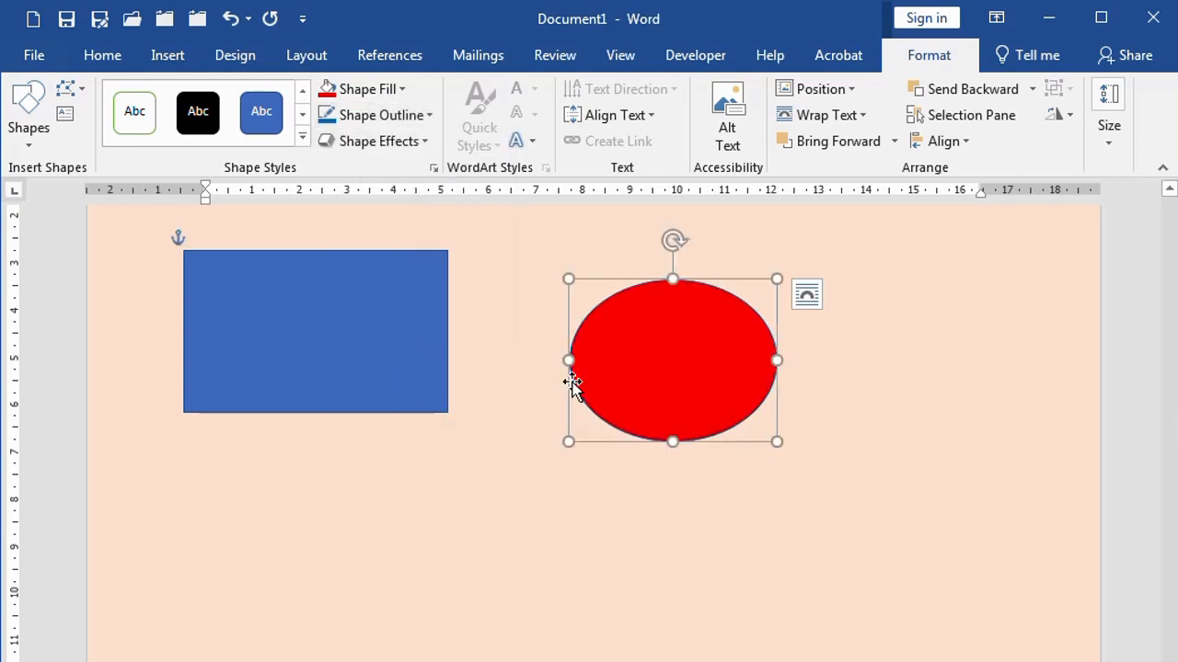
left_click(428, 115)
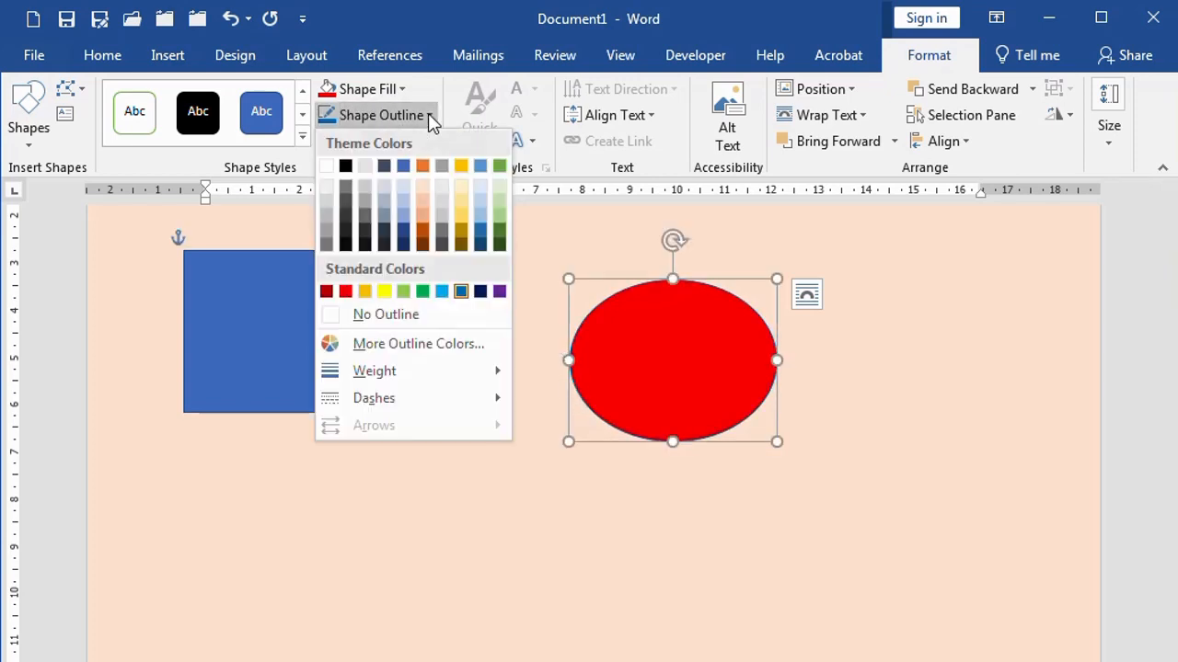
mouse_move(378, 373)
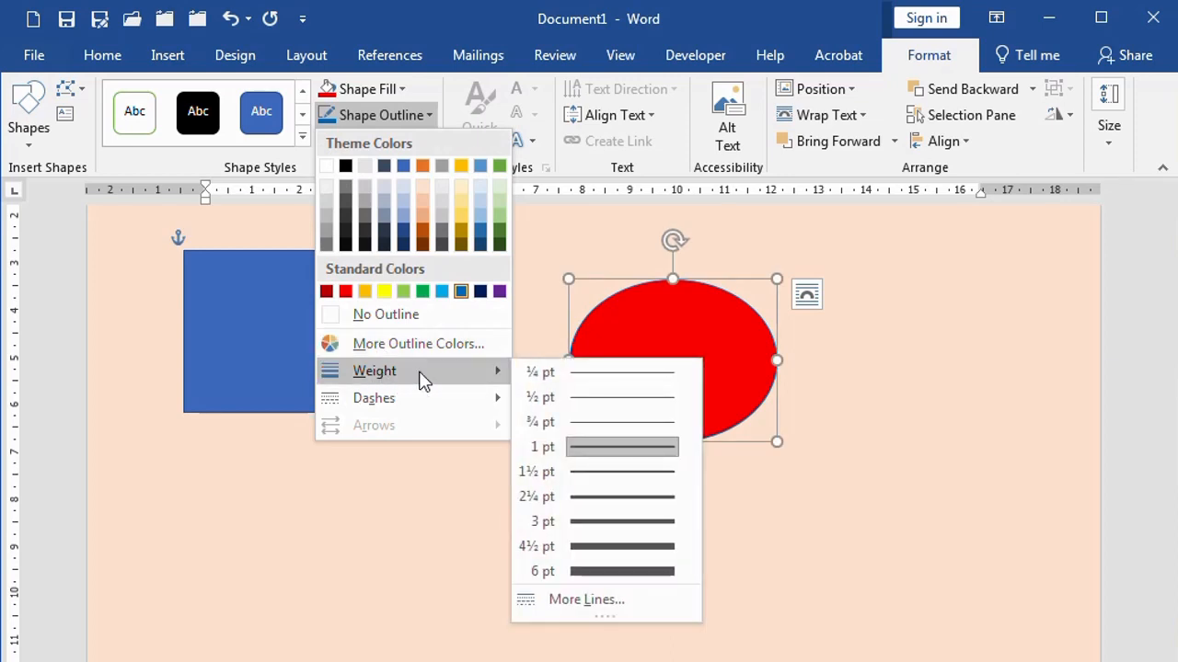
left_click(618, 523)
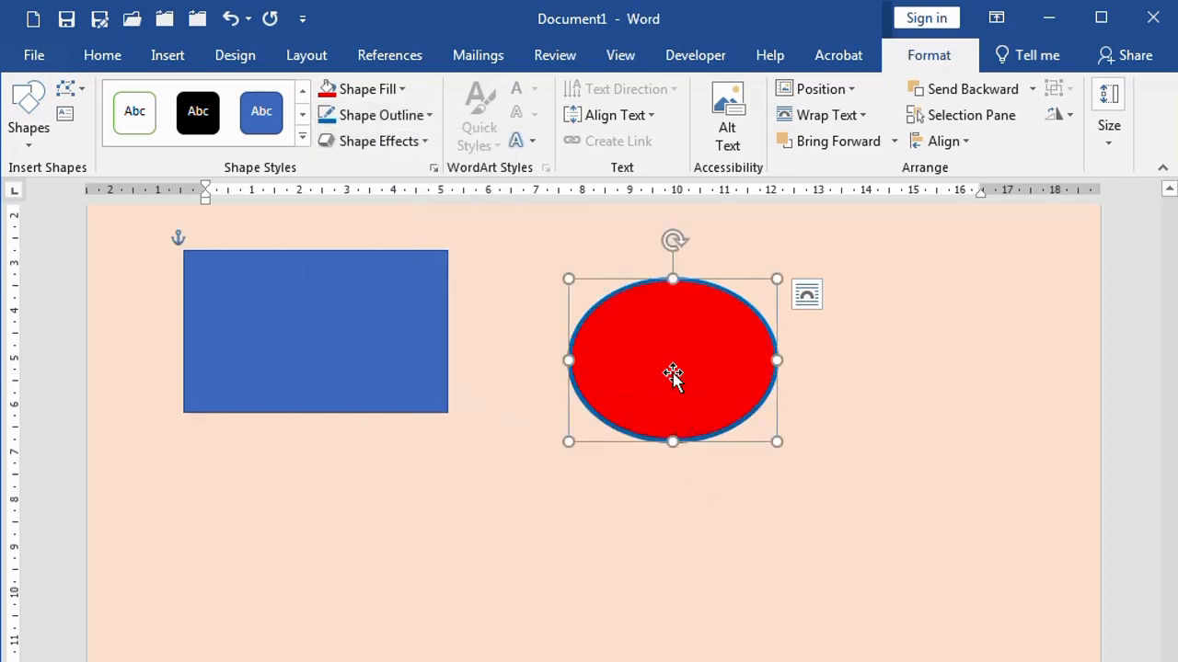
Step: Move the oval left so it sits beside the rectangle
left_click_drag(676, 376, 586, 382)
left_click(483, 487)
left_click(473, 494)
left_click(518, 479)
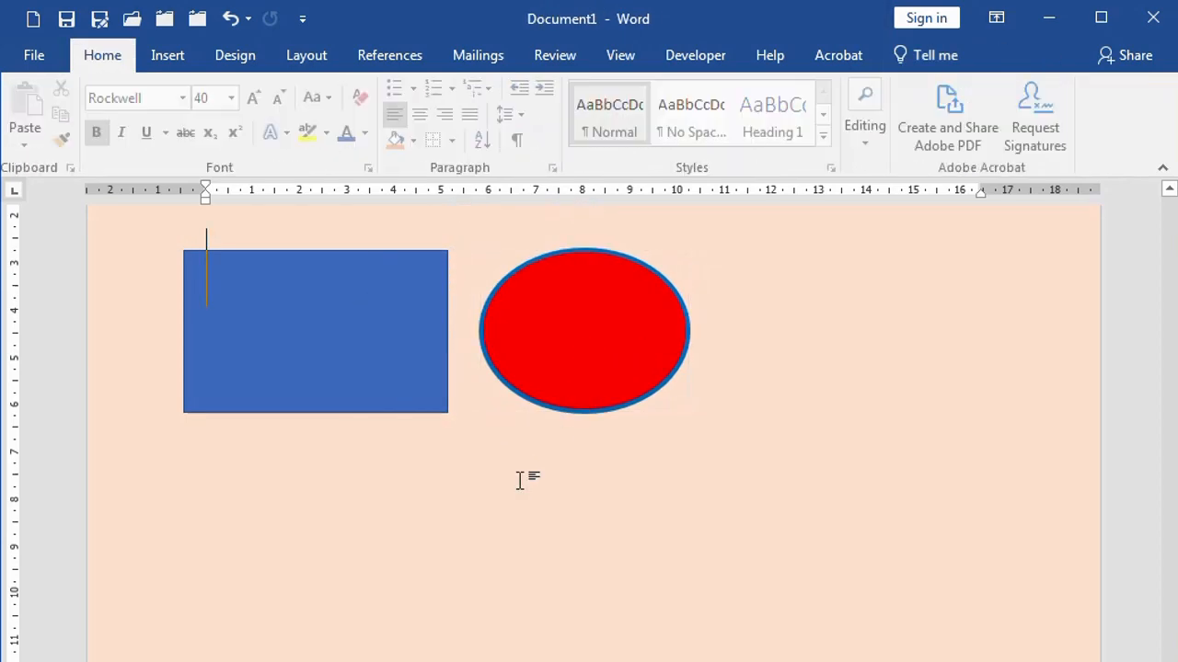
left_click(168, 58)
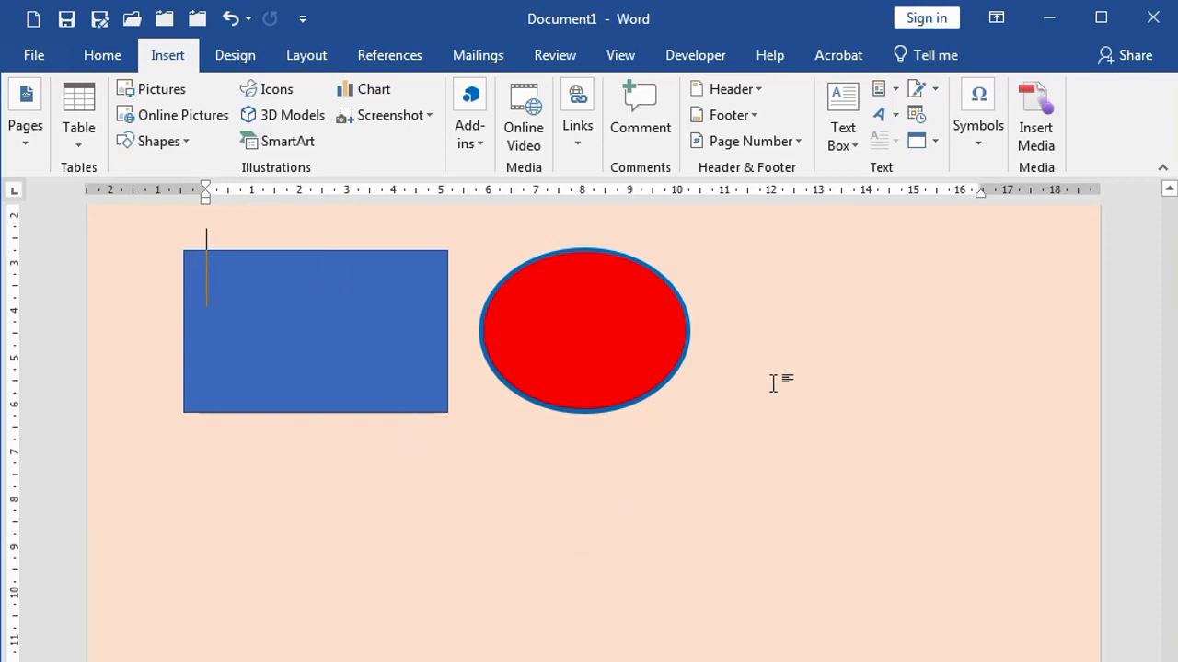
Step: Draw a text box below the blue rectangle and type KETUA with the chairman's name beneath
left_click(844, 138)
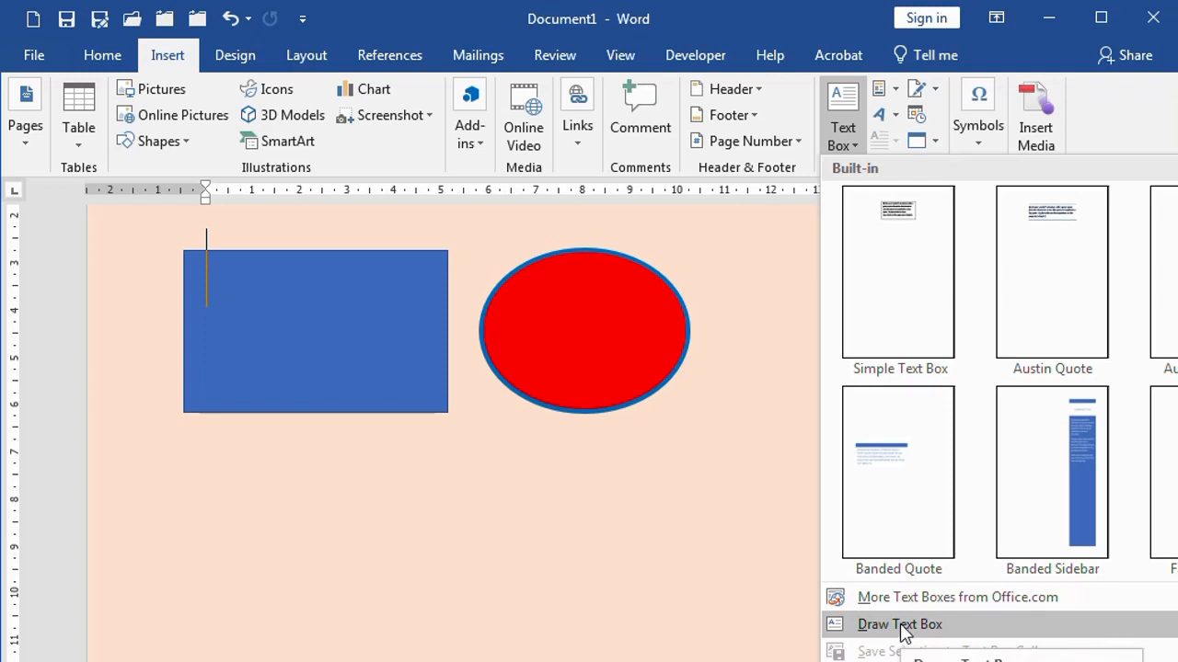
left_click(902, 625)
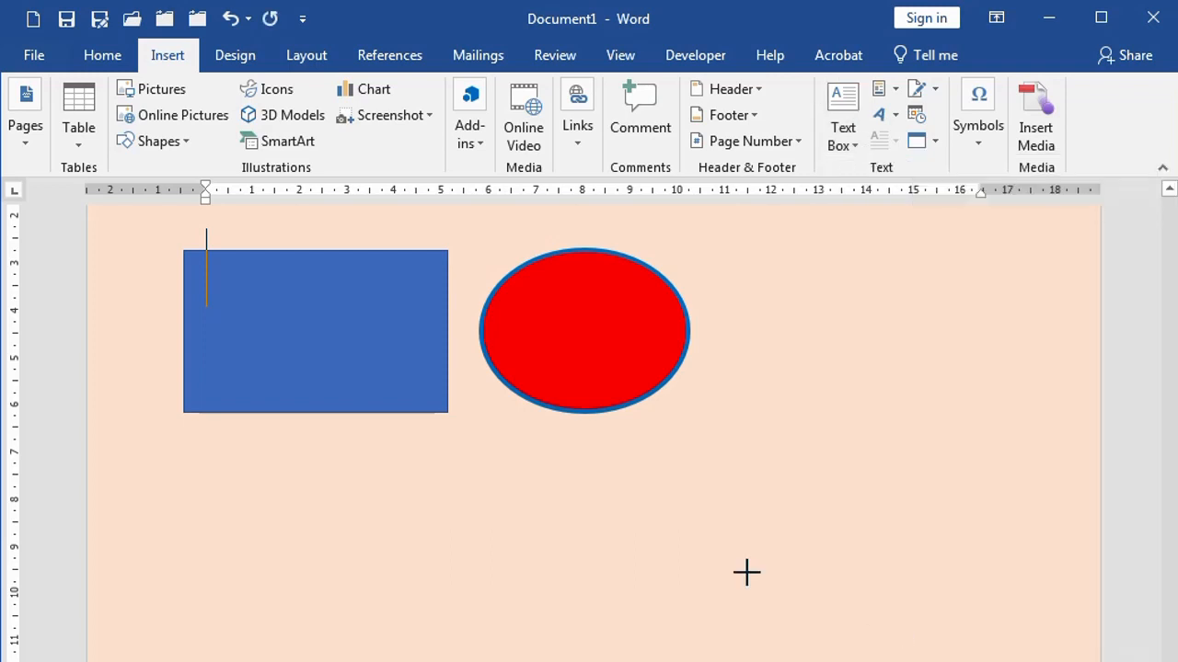
left_click_drag(199, 447, 493, 532)
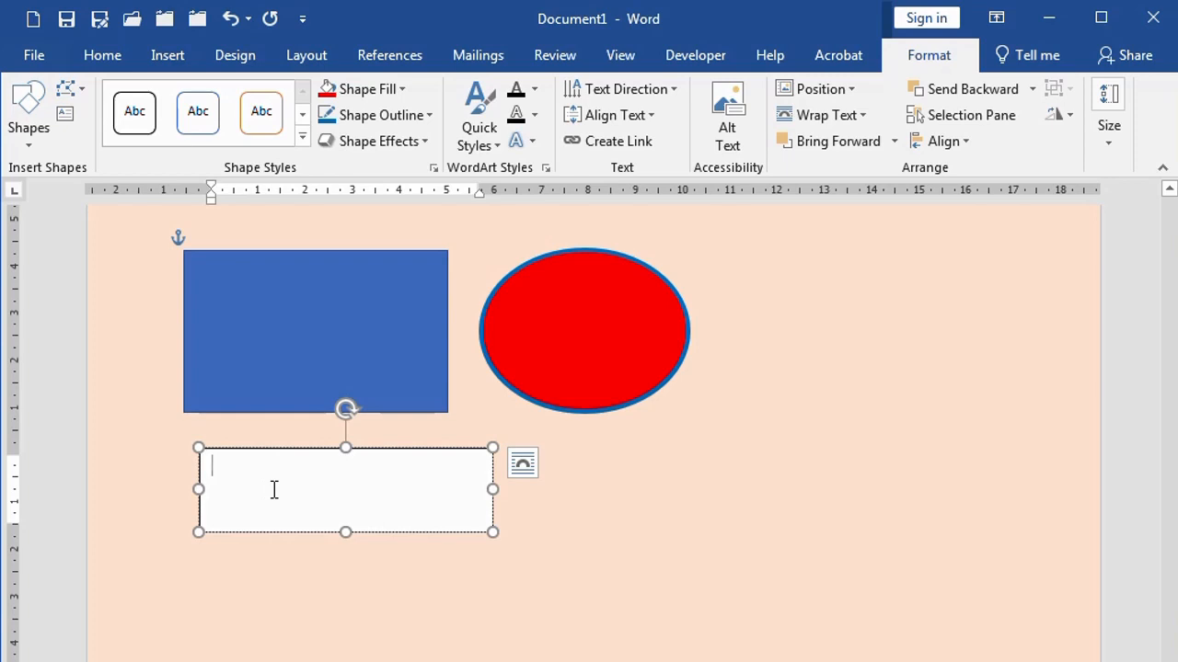
type("k")
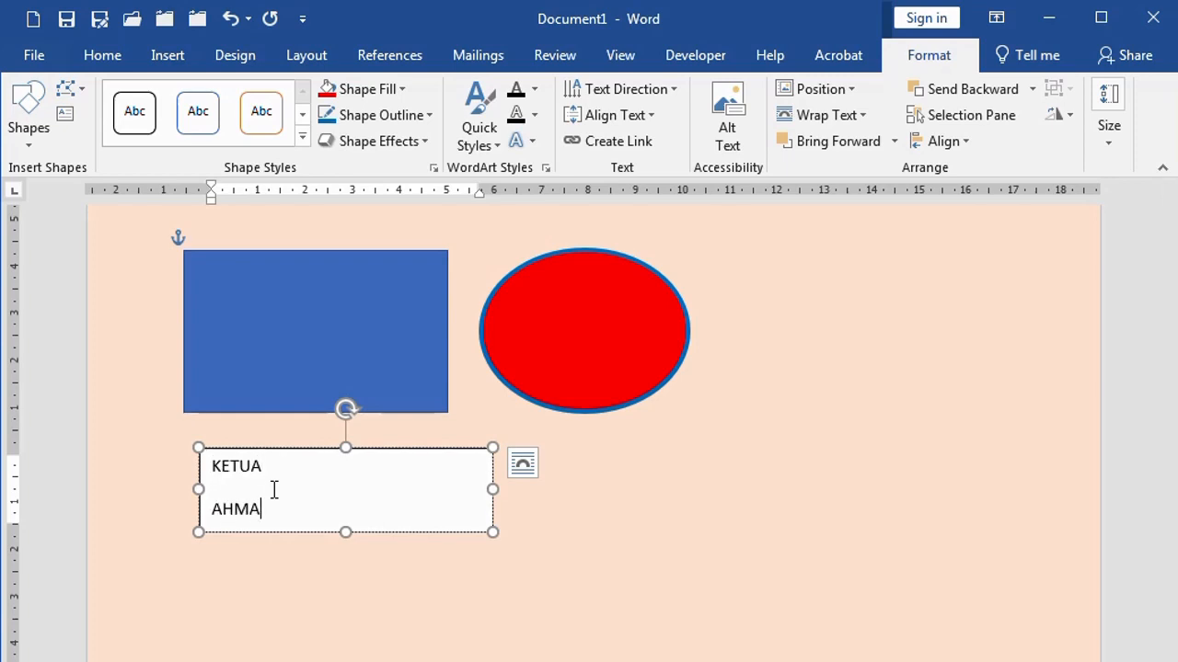
type("D SUBARJO")
key("Escape")
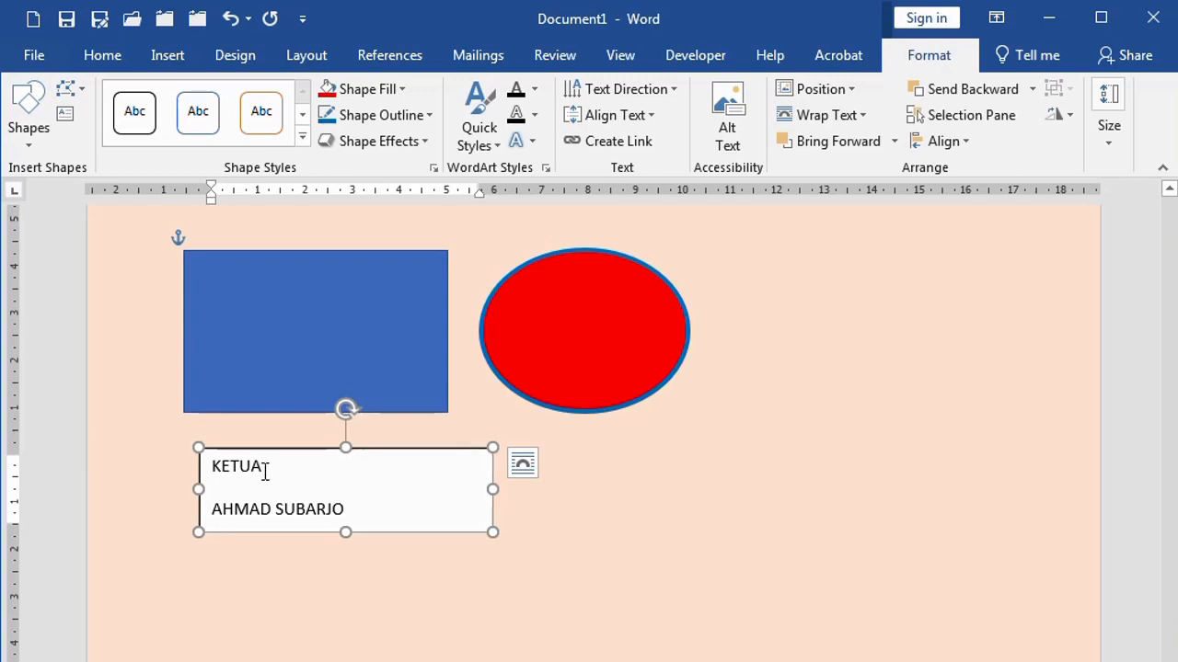
Step: Center the text box text, remove space after paragraph, and make it bold 18 pt Times New Roman
left_click(104, 60)
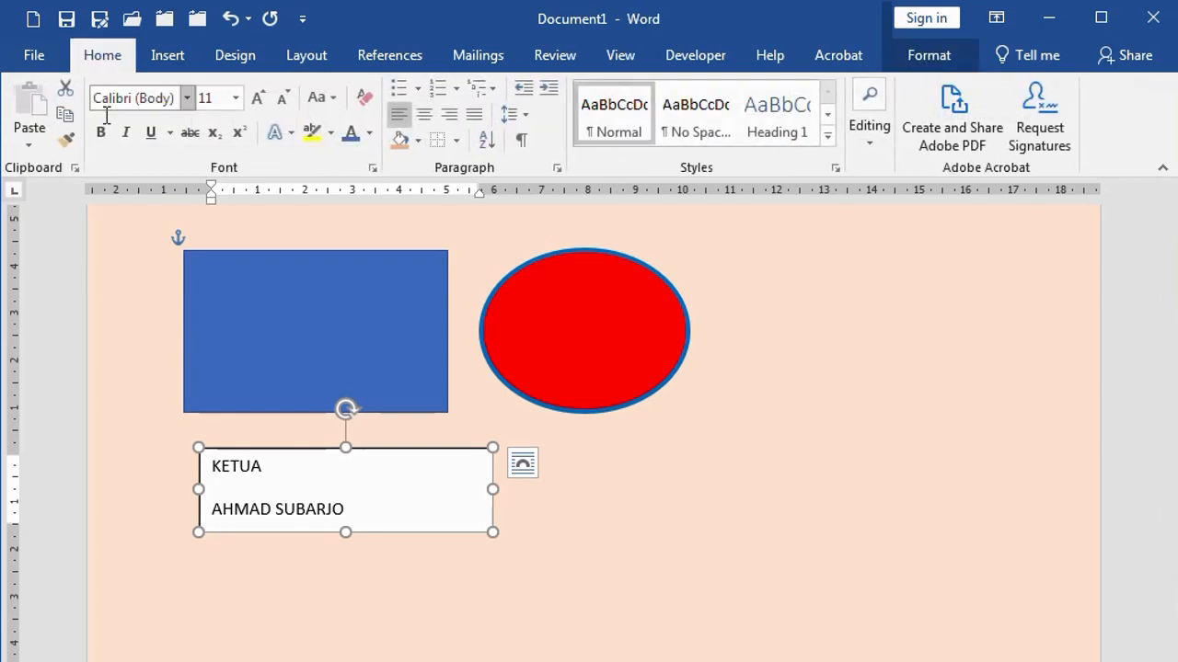
left_click(424, 115)
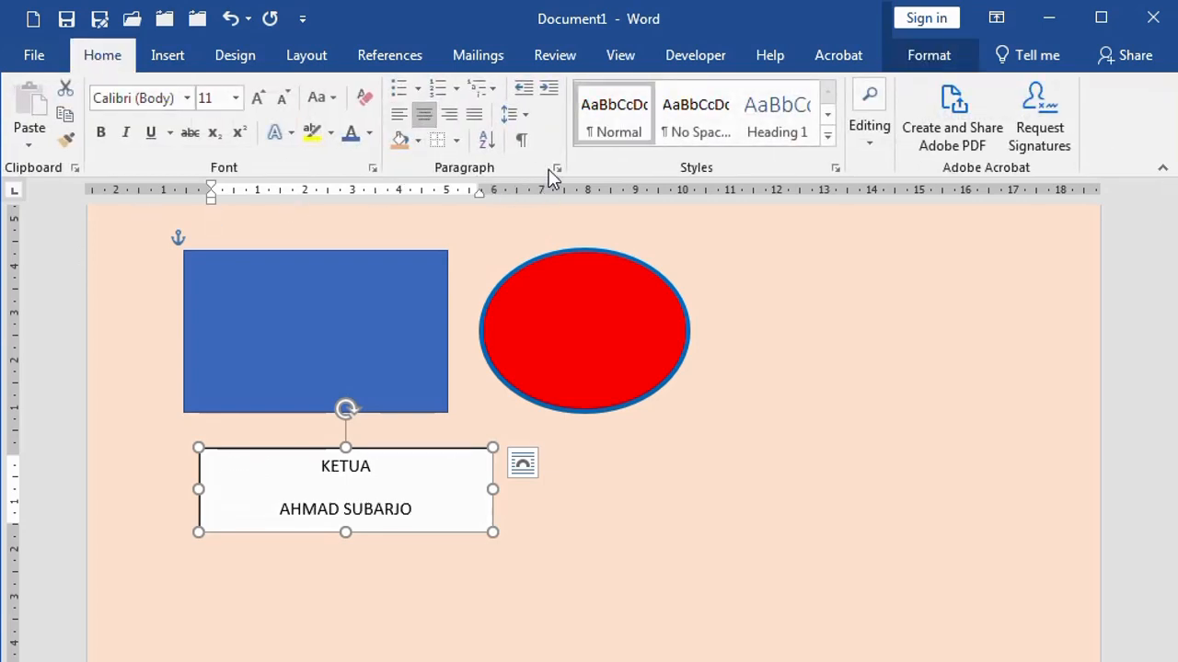
left_click(524, 115)
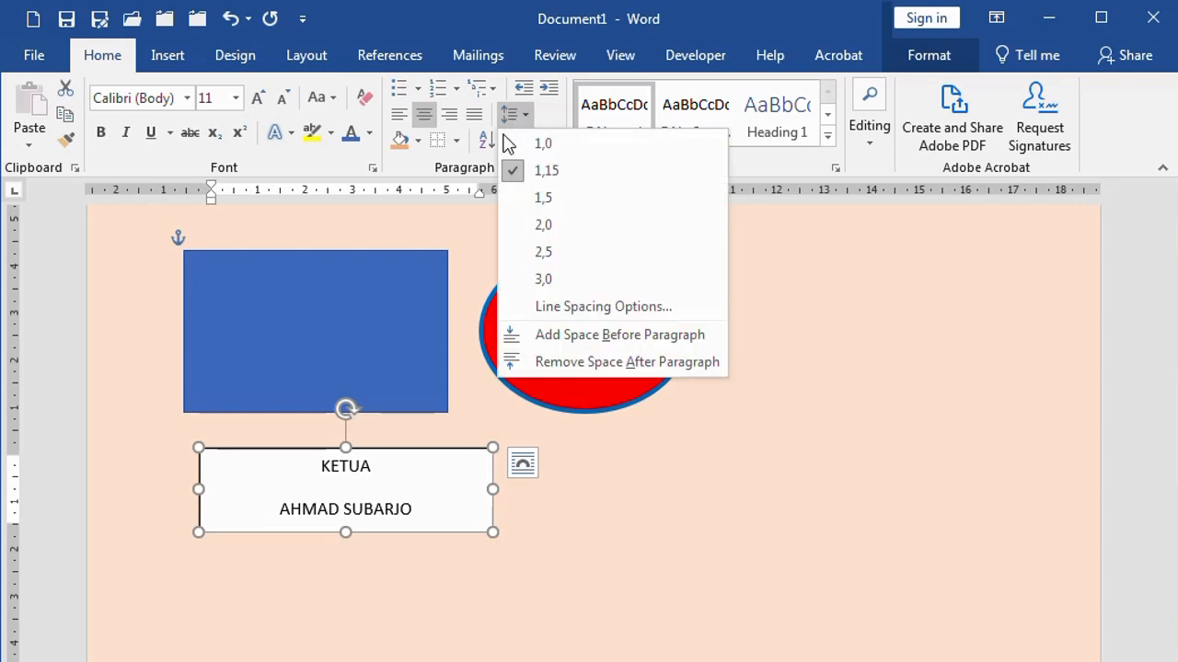
left_click(567, 362)
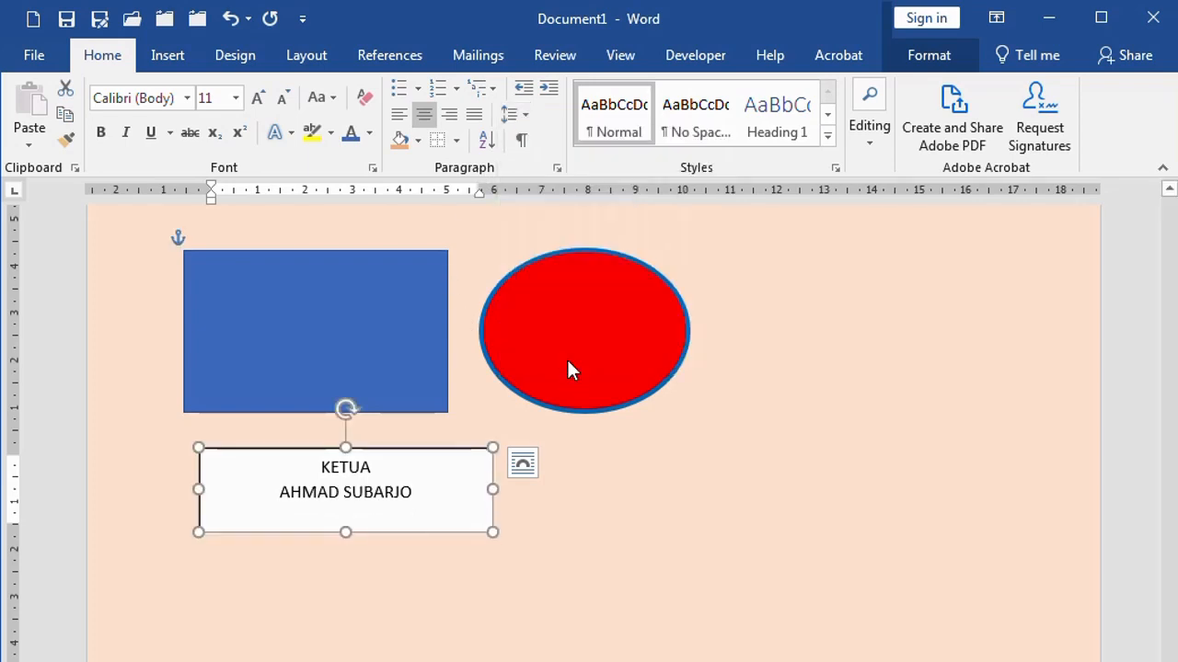
left_click(101, 133)
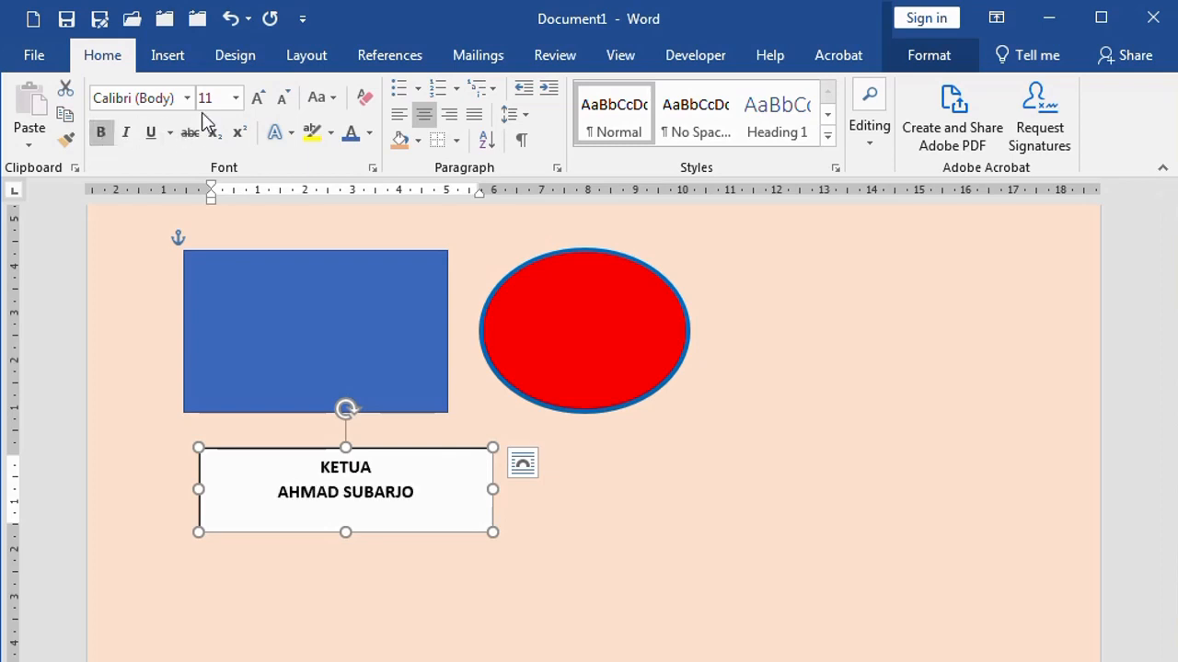
left_click(236, 98)
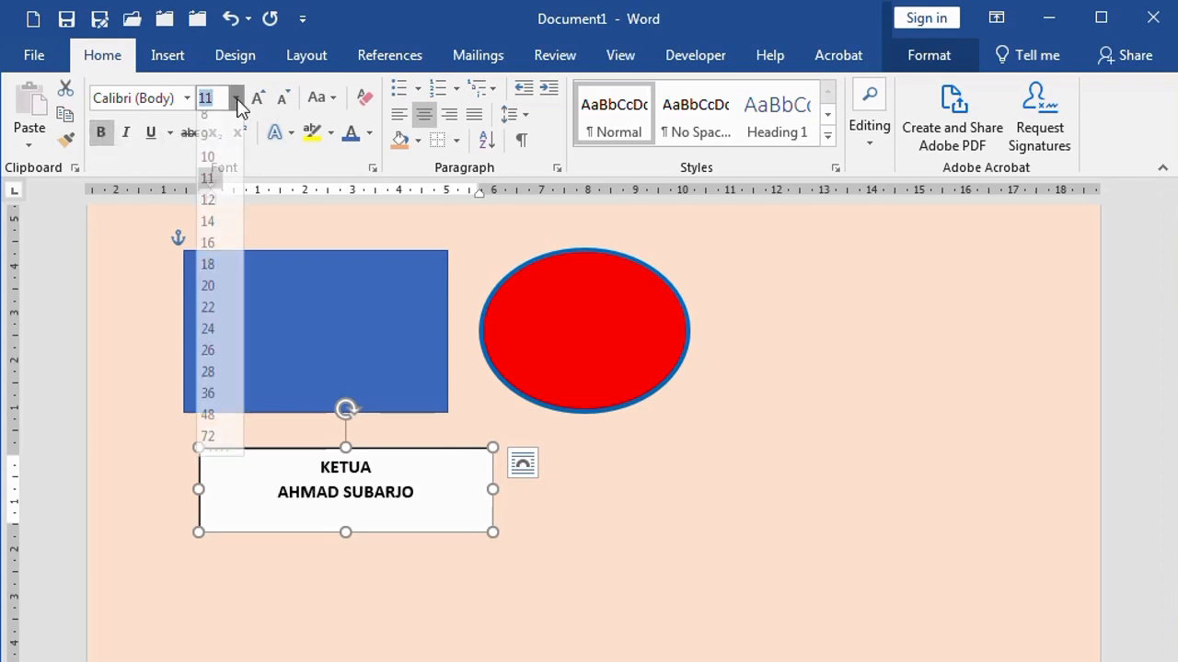
left_click(210, 275)
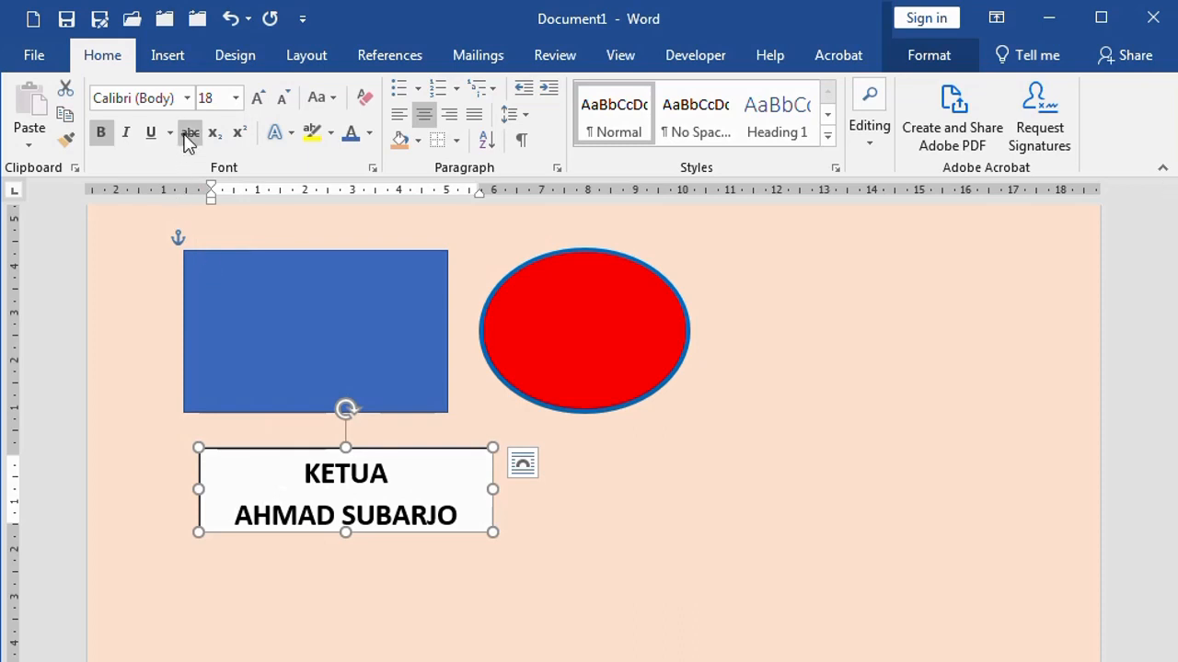
left_click(186, 98)
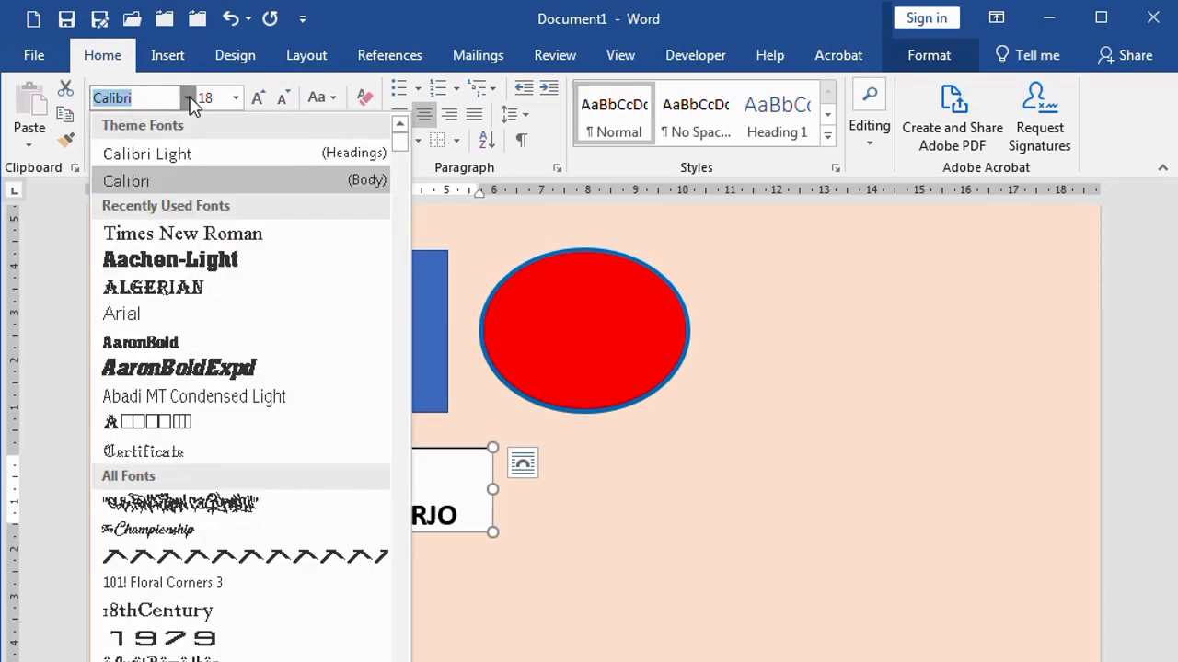
left_click(206, 233)
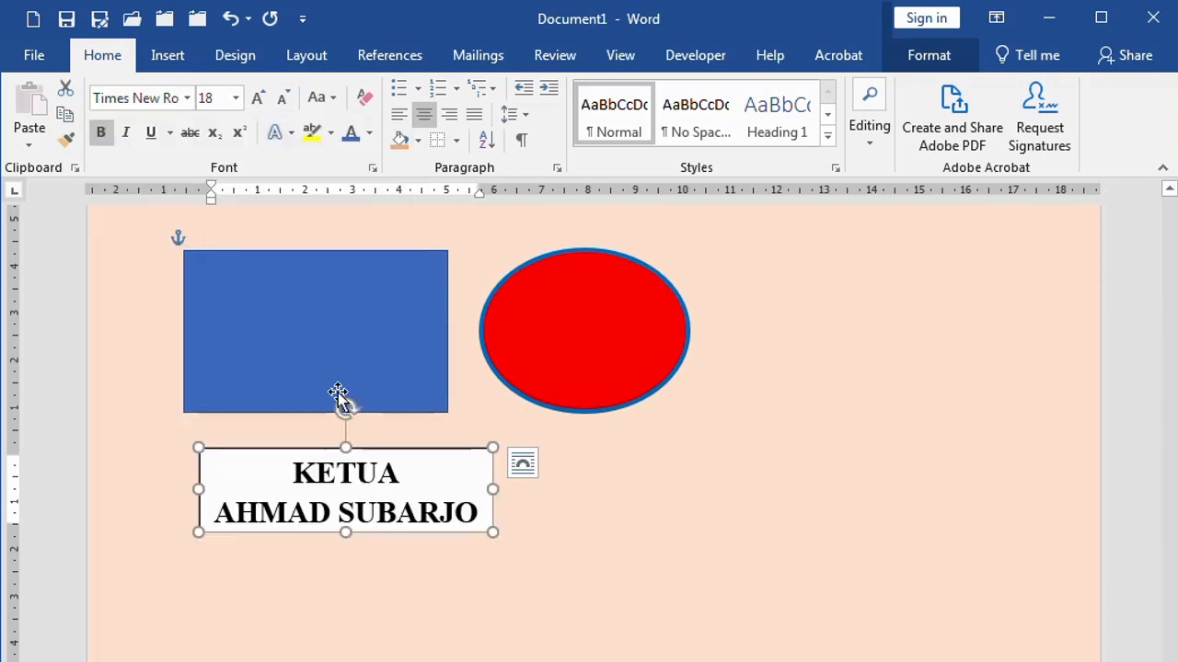
Step: Nudge the text box right, under the rectangle's right edge
left_click(501, 581)
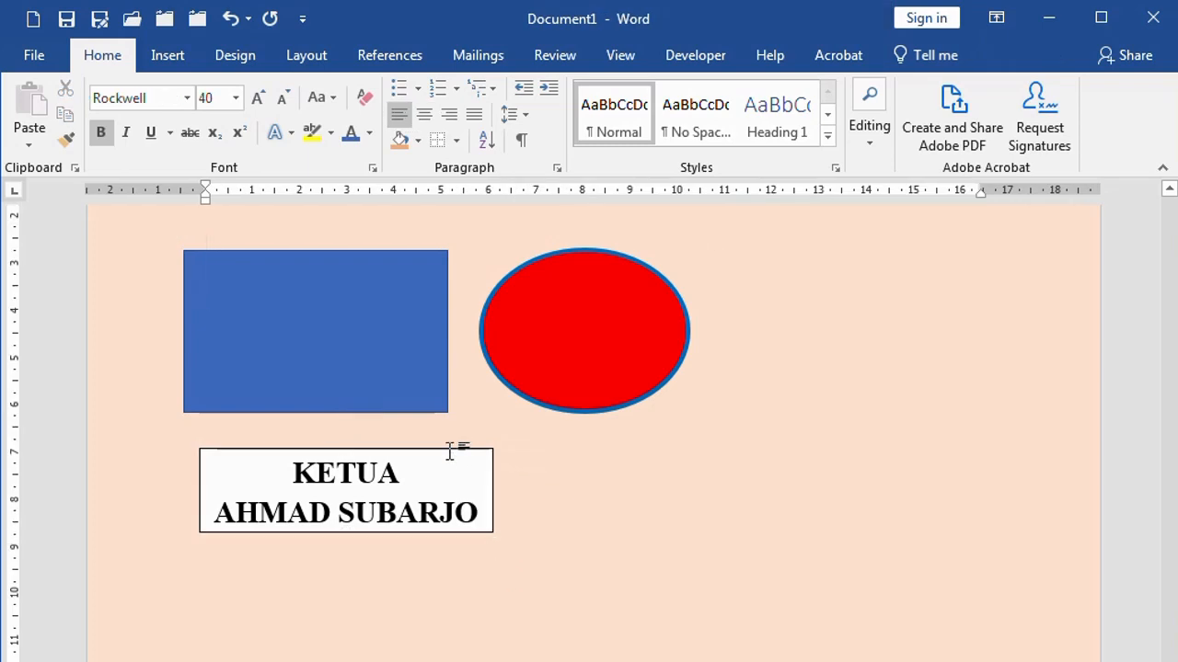
left_click_drag(449, 451, 519, 451)
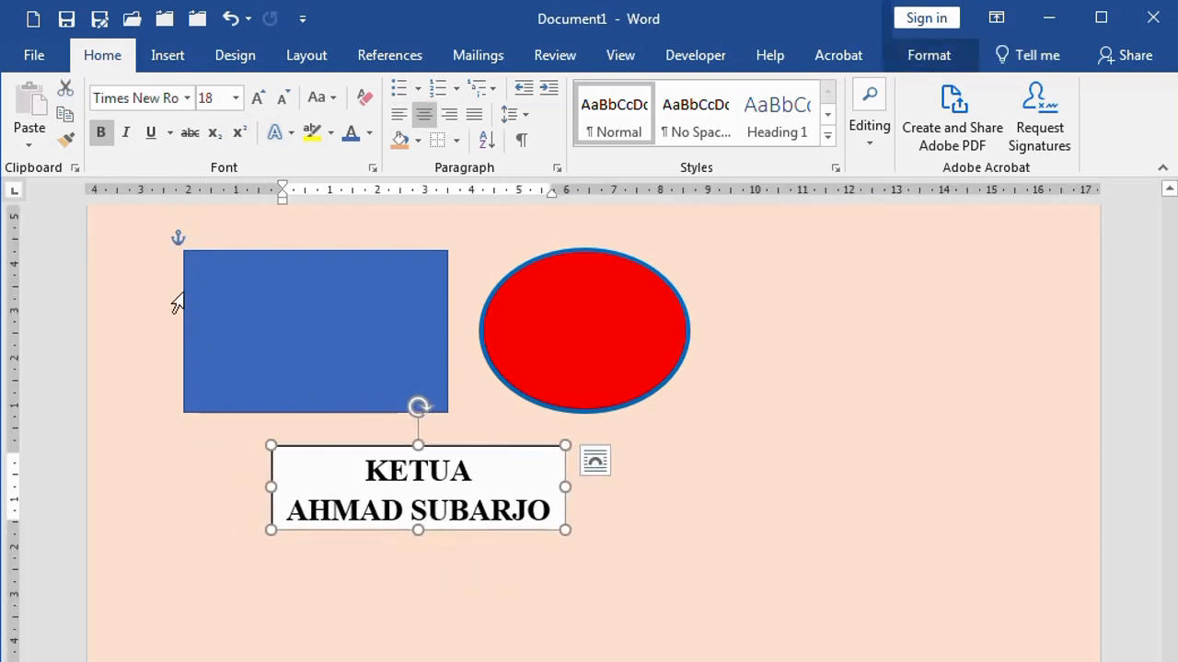
left_click(407, 574)
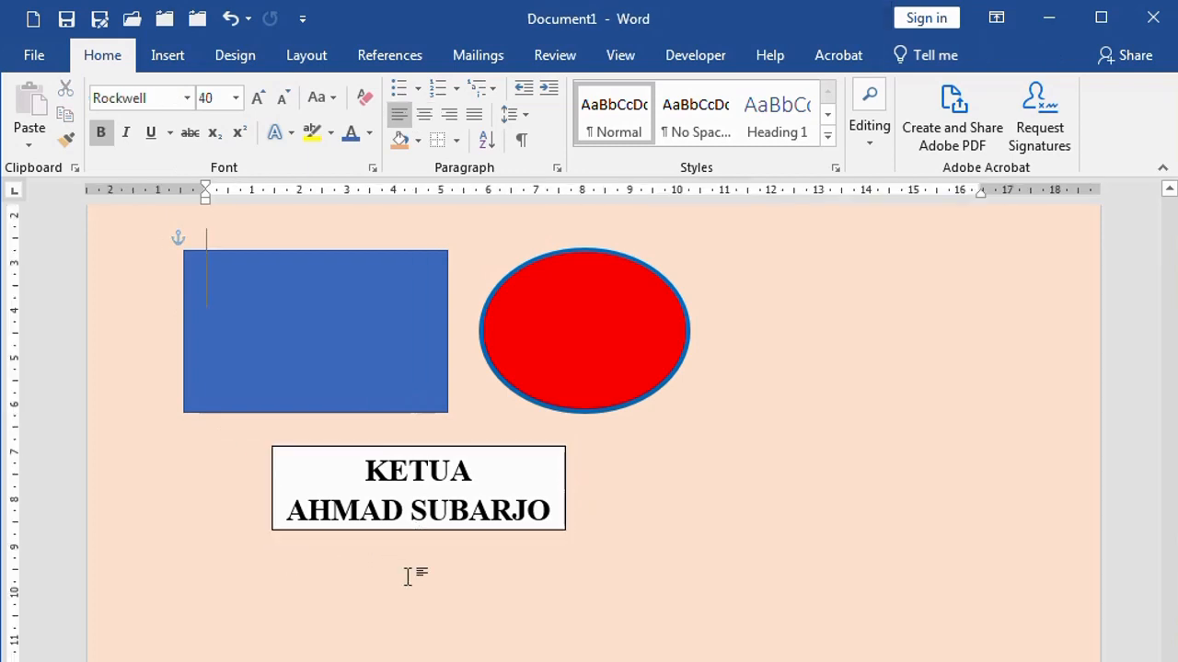
left_click(350, 370)
left_click(371, 555)
left_click(359, 451)
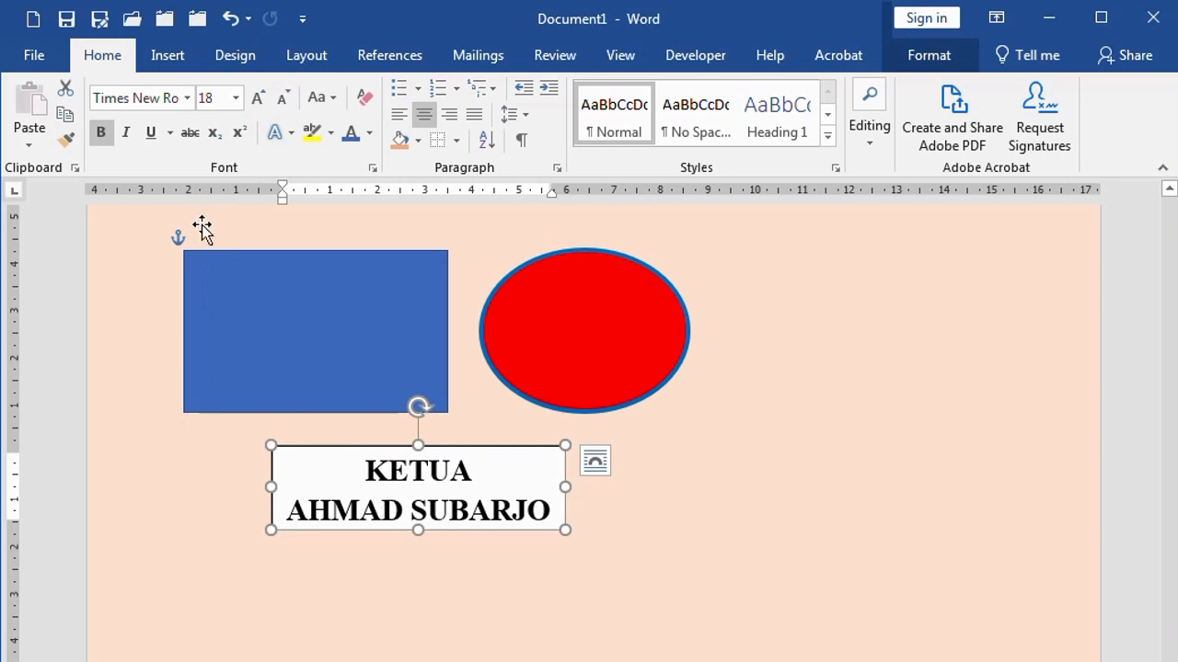
left_click(168, 57)
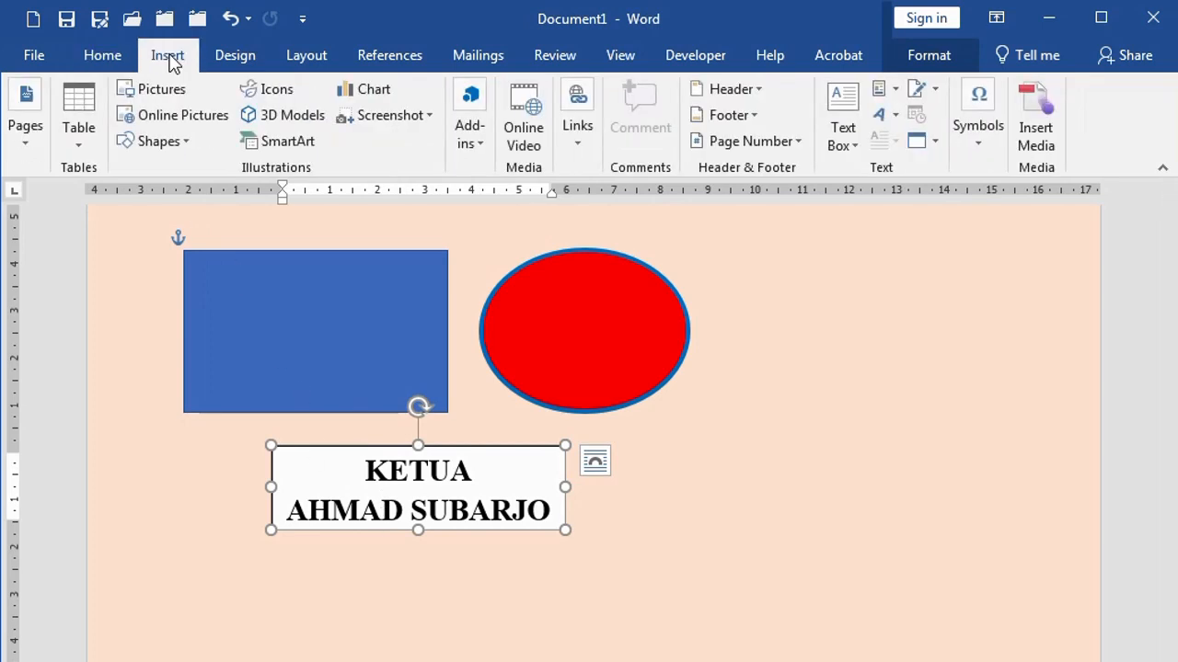
Step: Draw a black horizontal line across the text box between its two lines
left_click(175, 143)
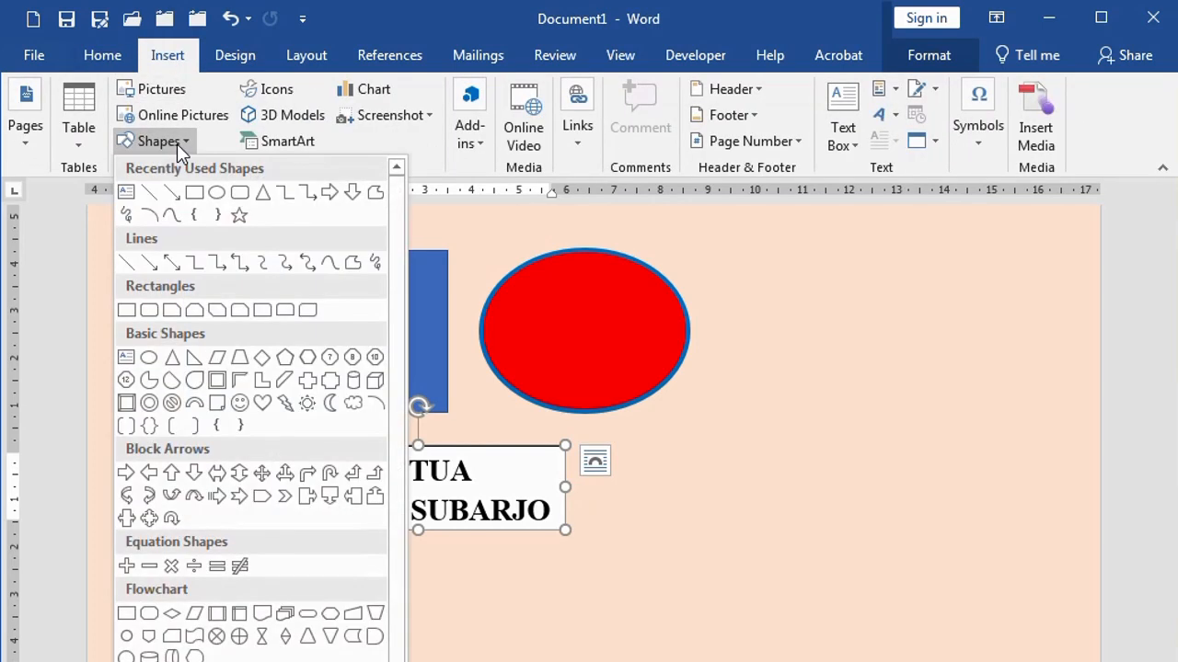
left_click(155, 192)
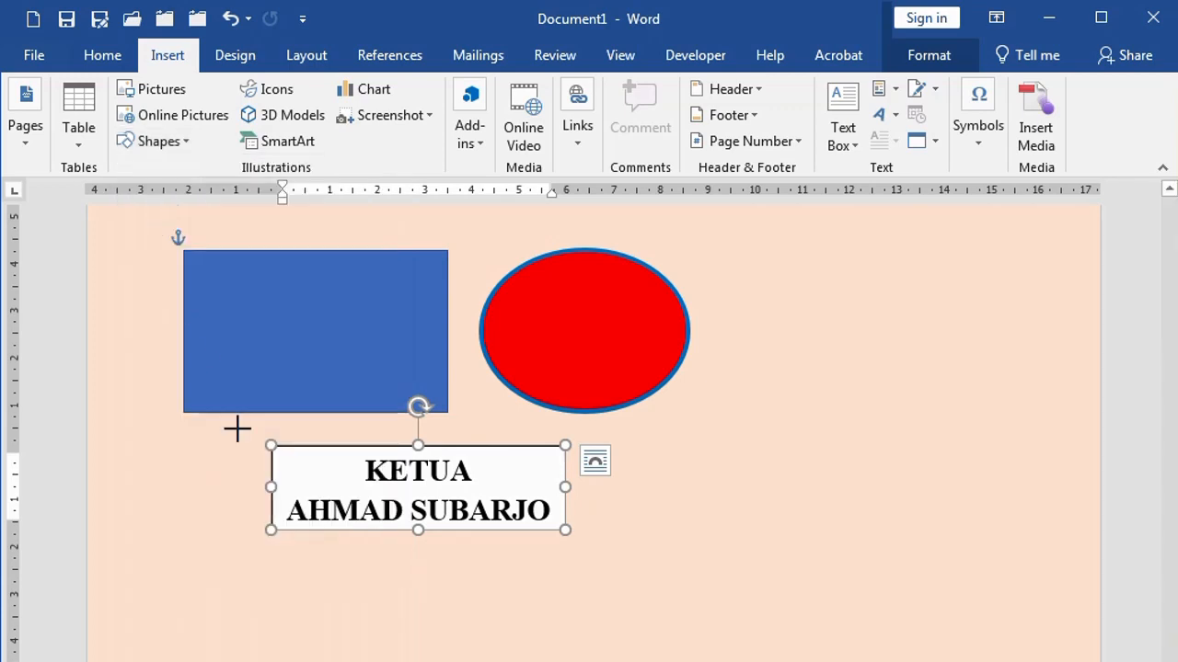
left_click_drag(272, 486, 565, 486)
left_click(393, 118)
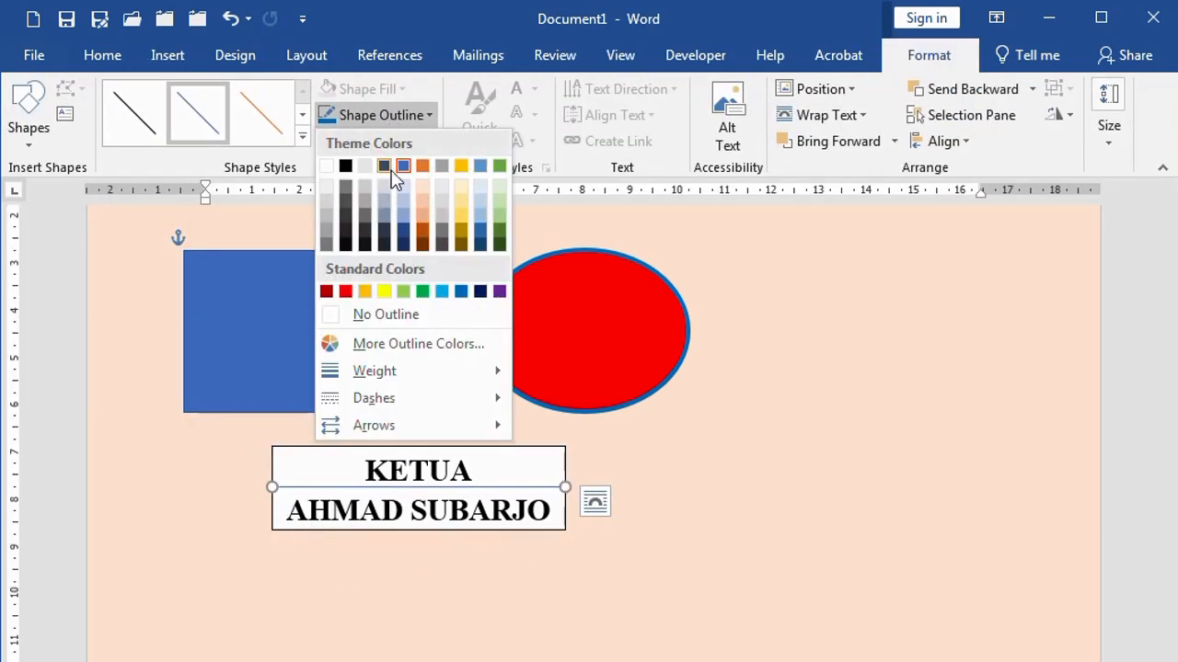
left_click(346, 165)
left_click(539, 618)
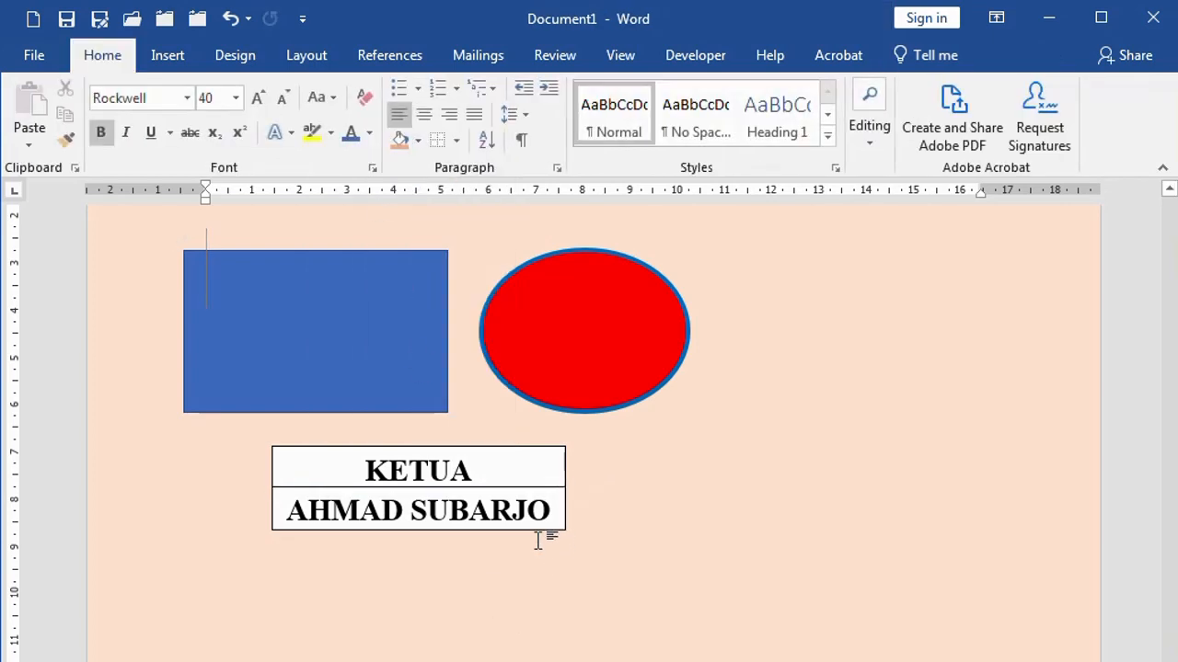
Step: Reposition the red ellipse, trying Send Backward and Bring Forward, ending clear right of the rectangle
left_click(564, 346)
left_click_drag(565, 346, 468, 345)
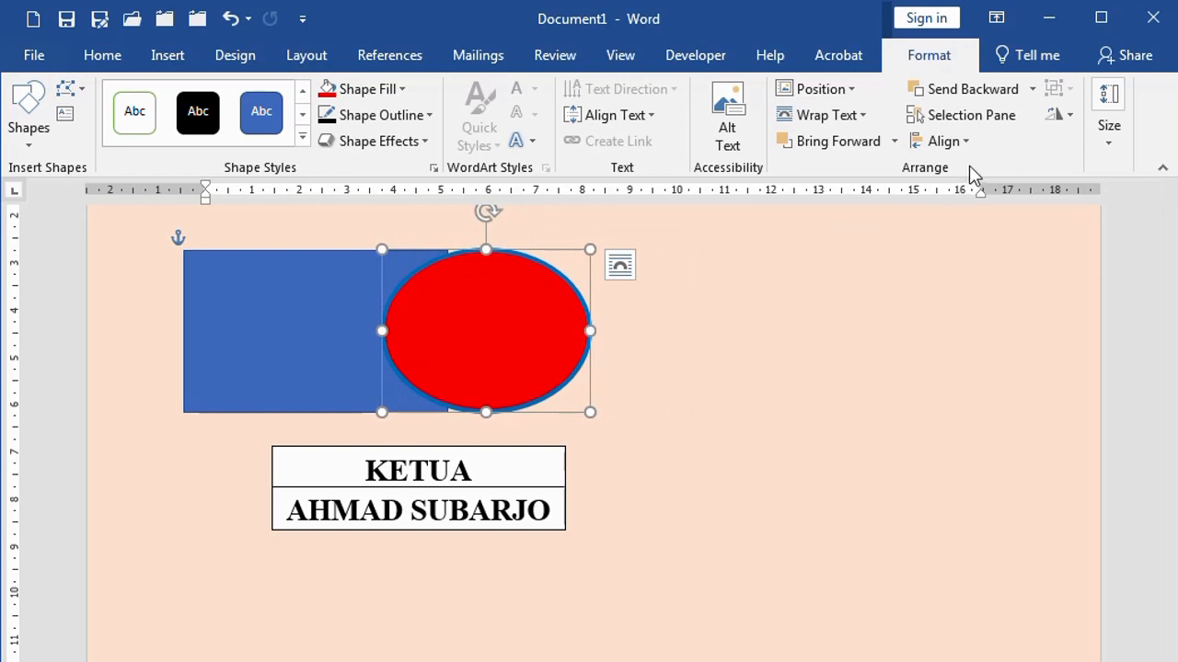
left_click(971, 92)
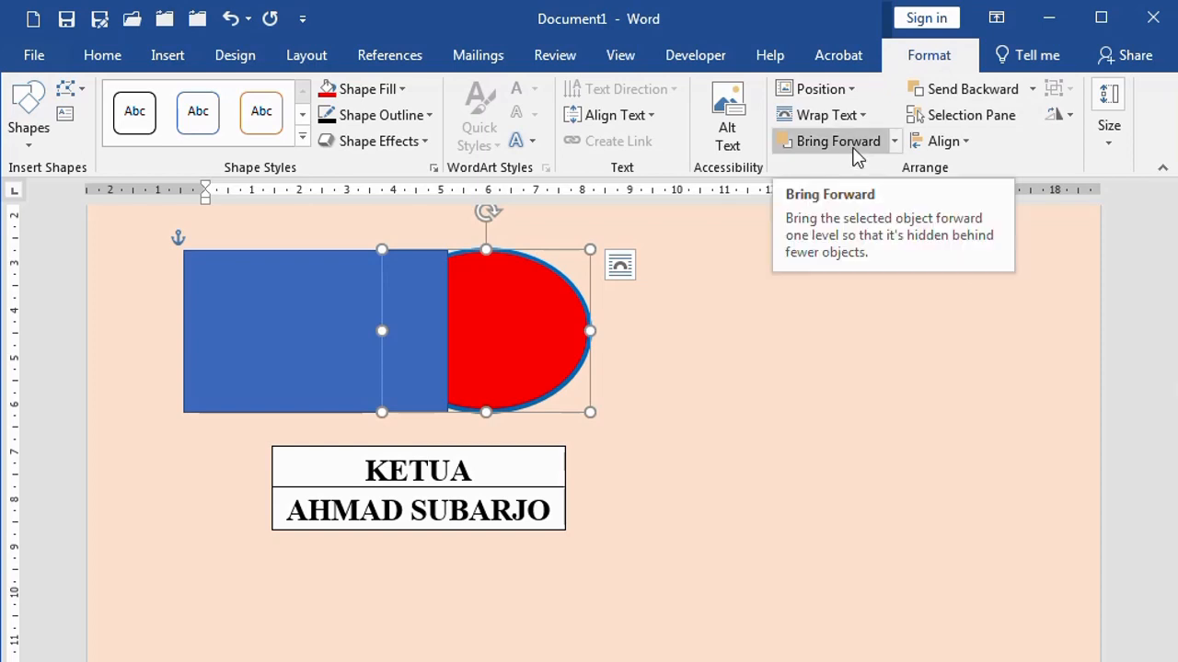
left_click(853, 148)
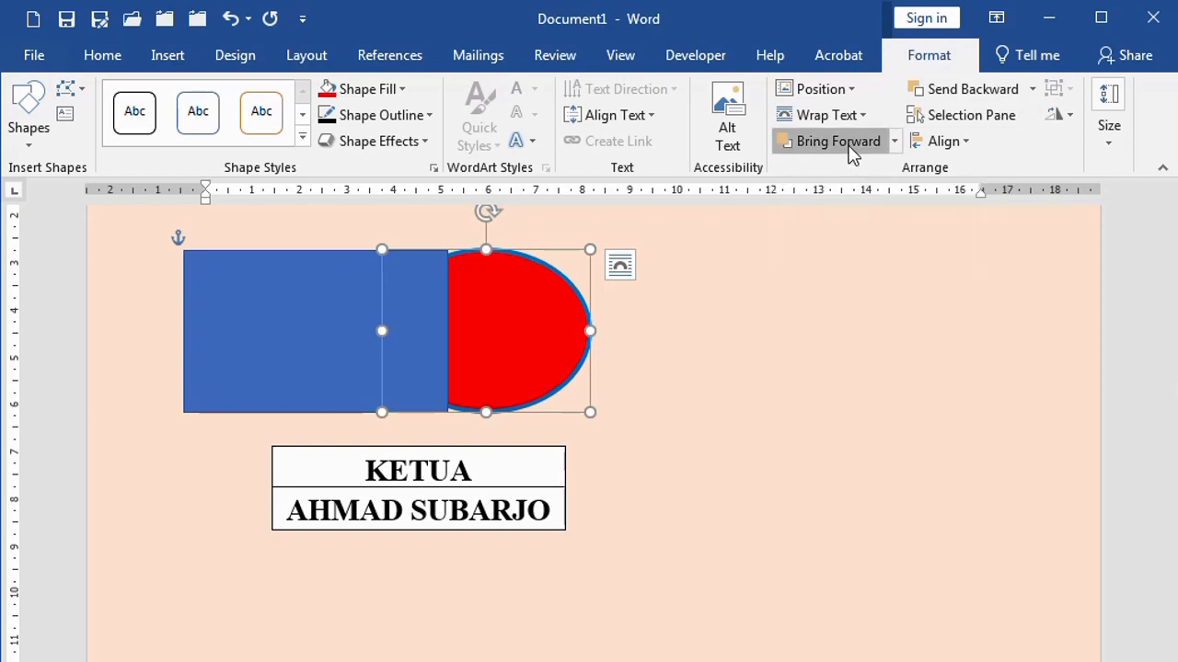
left_click(688, 548)
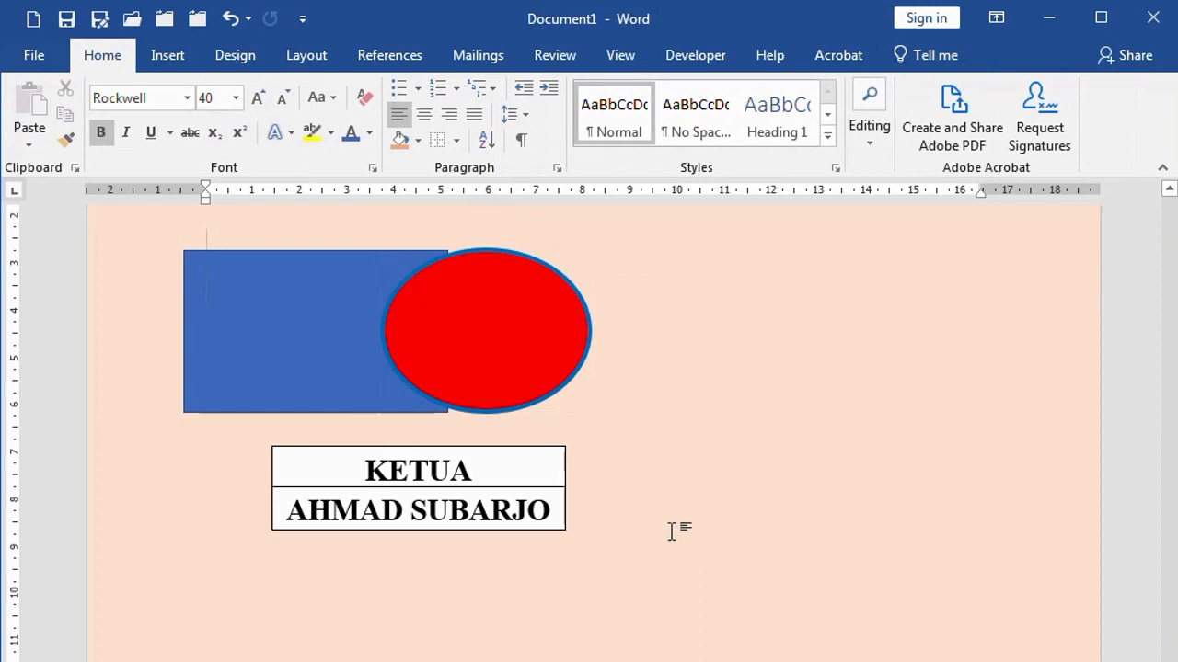
left_click_drag(539, 355, 501, 346)
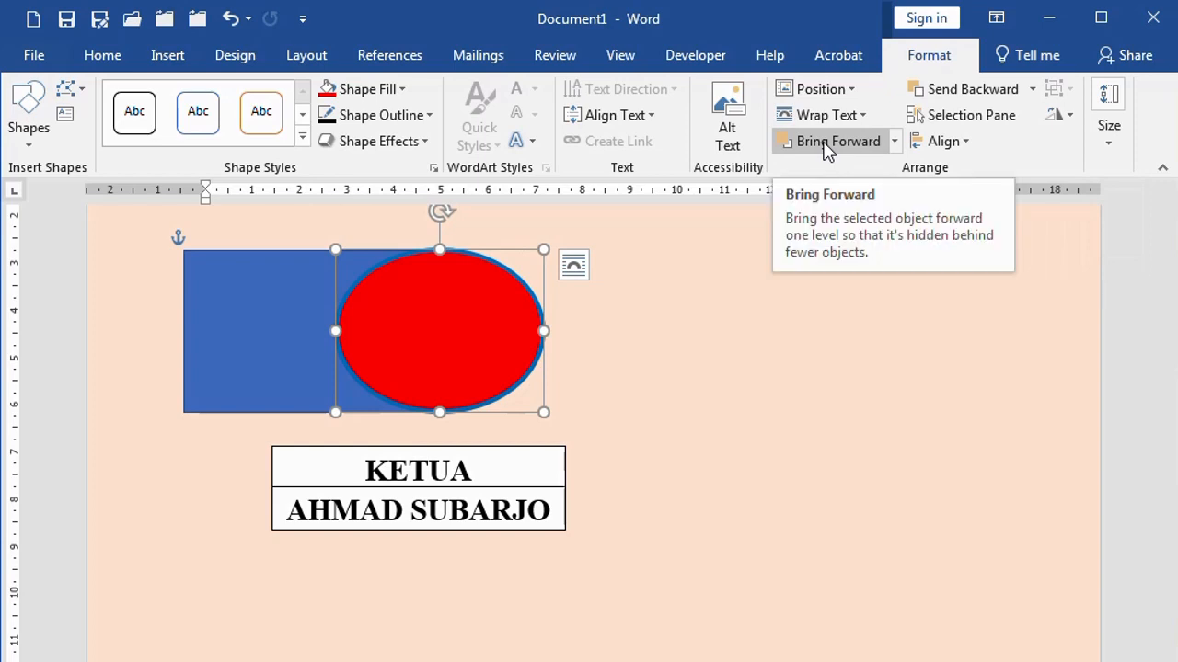
left_click(623, 513)
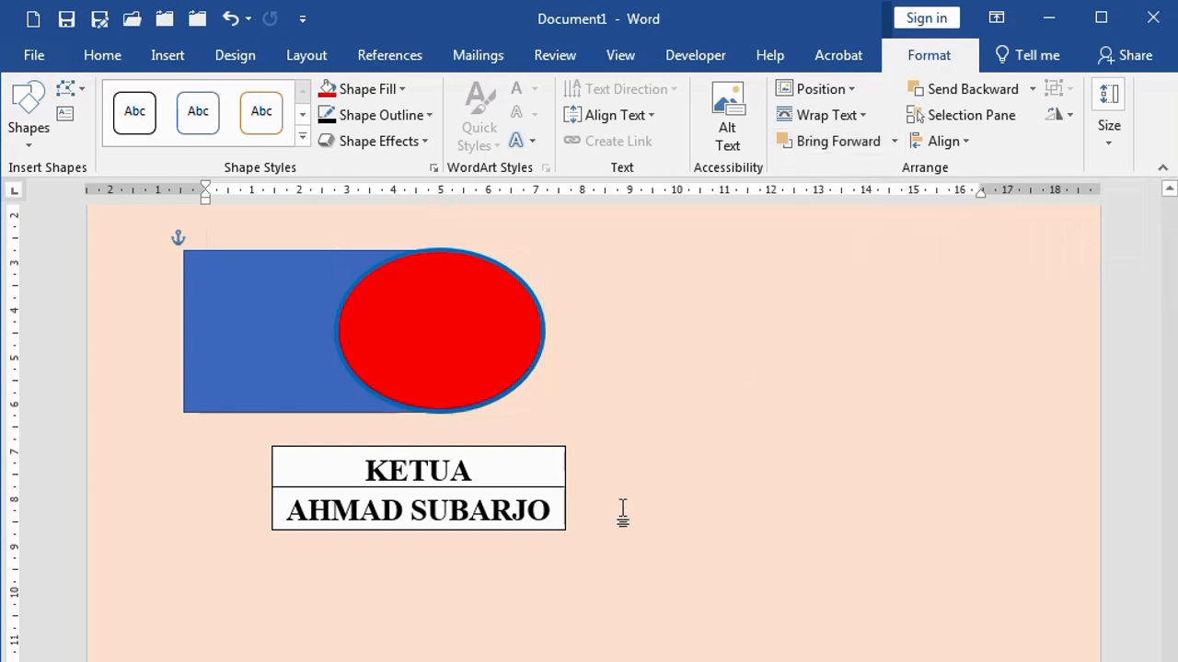
left_click_drag(481, 355, 699, 359)
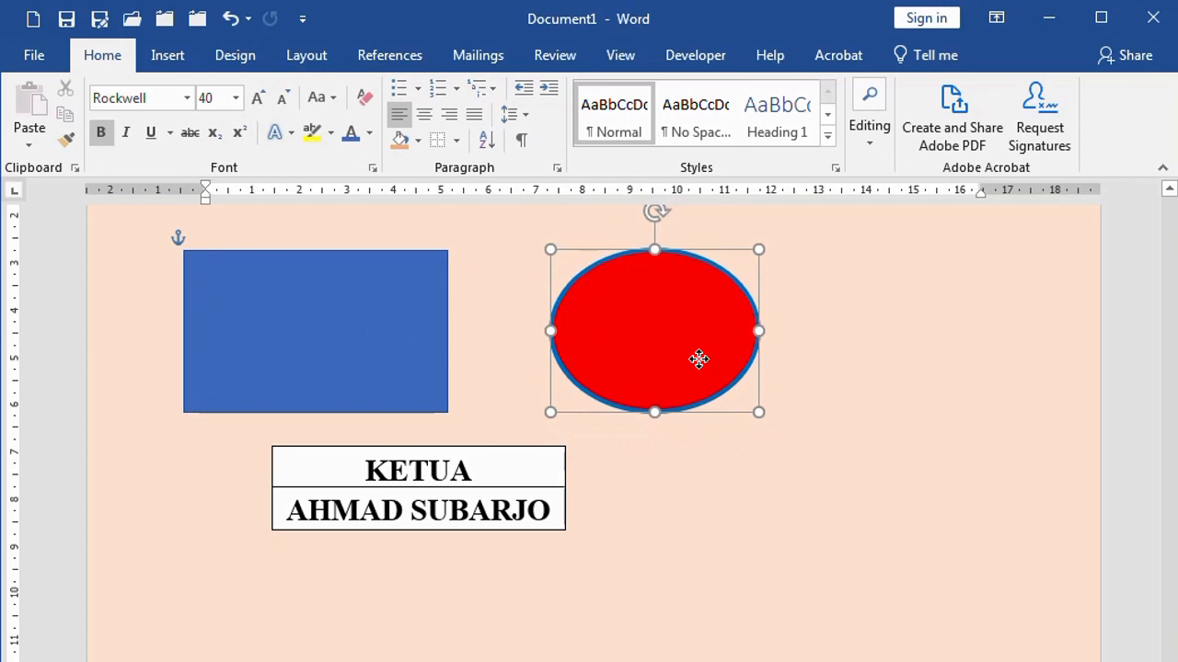
Step: Move the blue rectangle slightly to the right
left_click(507, 481)
left_click(357, 370)
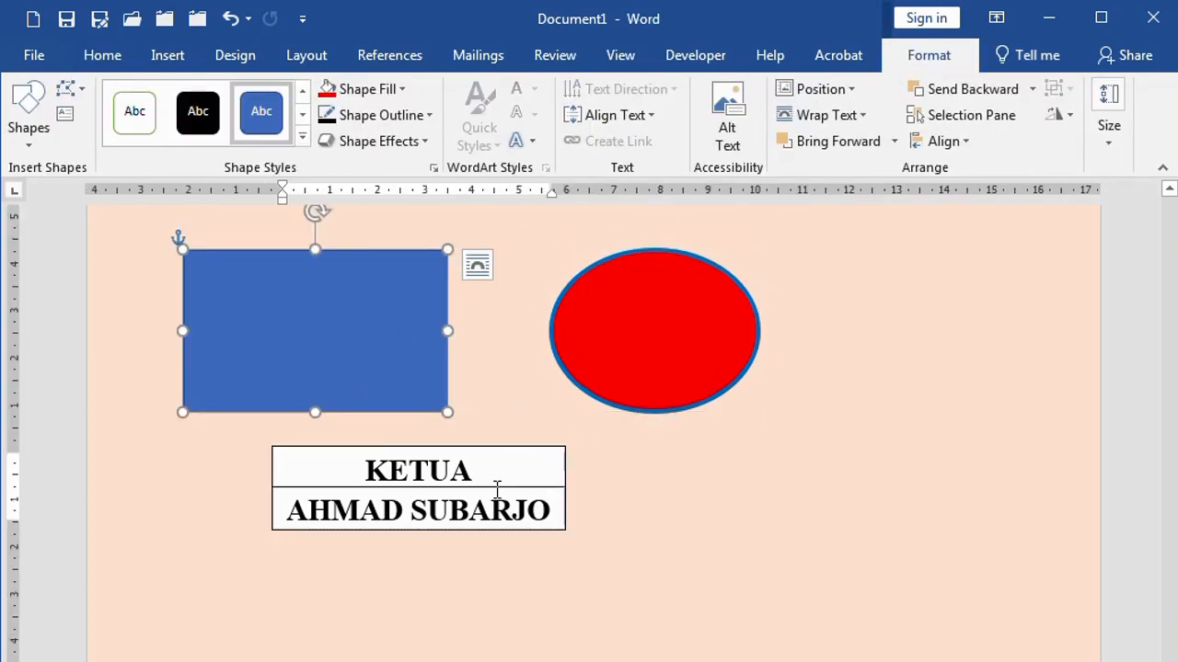
left_click_drag(413, 318, 451, 319)
left_click(591, 341)
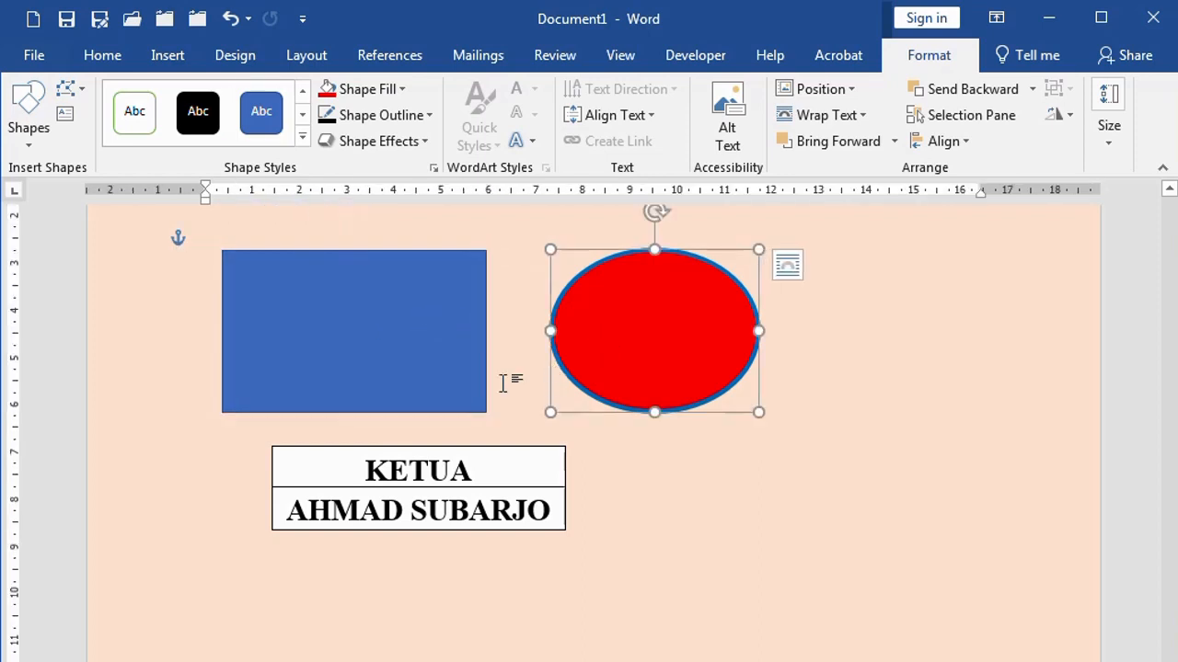
left_click(343, 350)
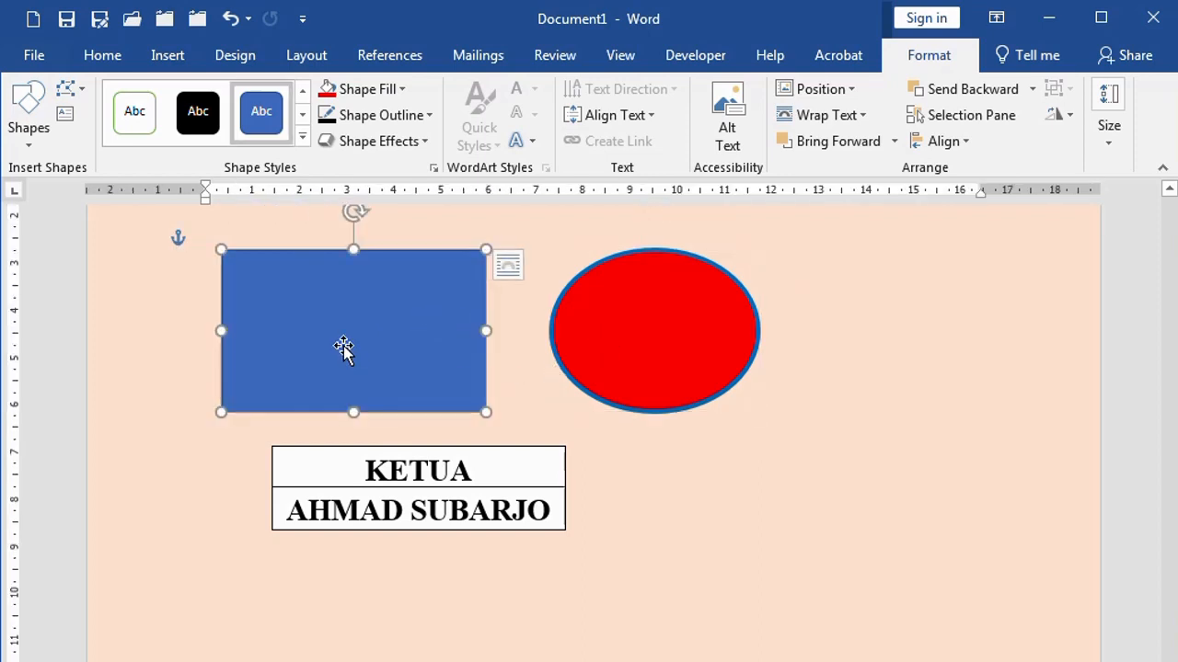
Step: Draw a downward arrow below the KETUA box with a 2¼ pt outline weight
left_click(29, 120)
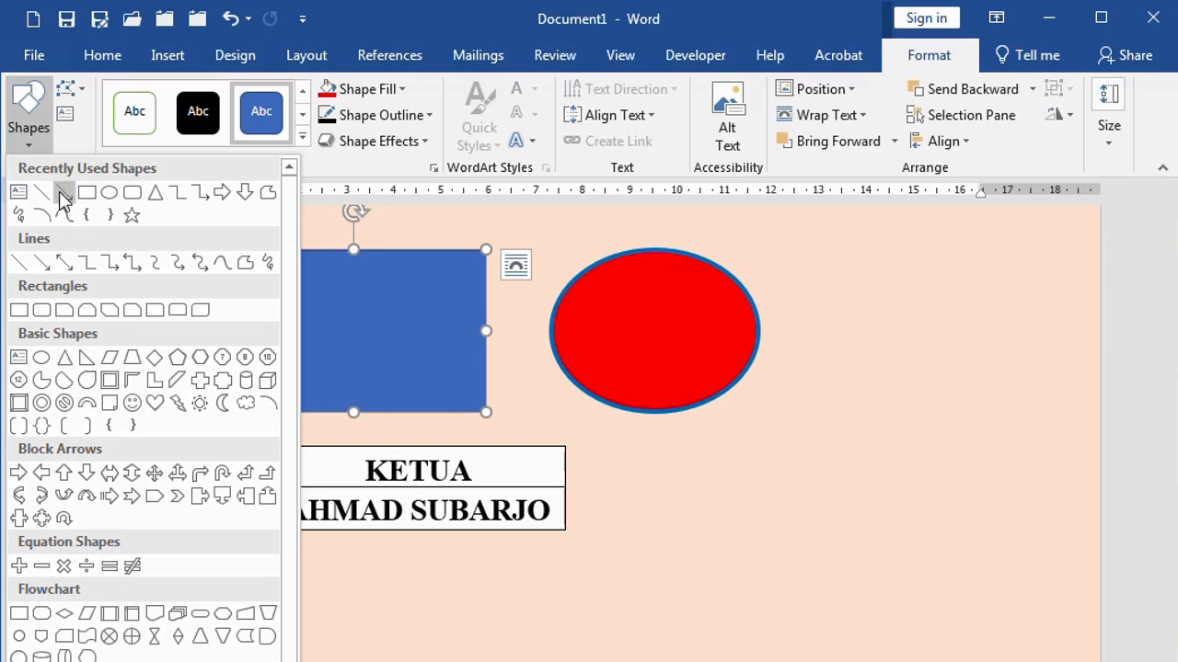
left_click(64, 198)
left_click_drag(406, 524, 404, 641)
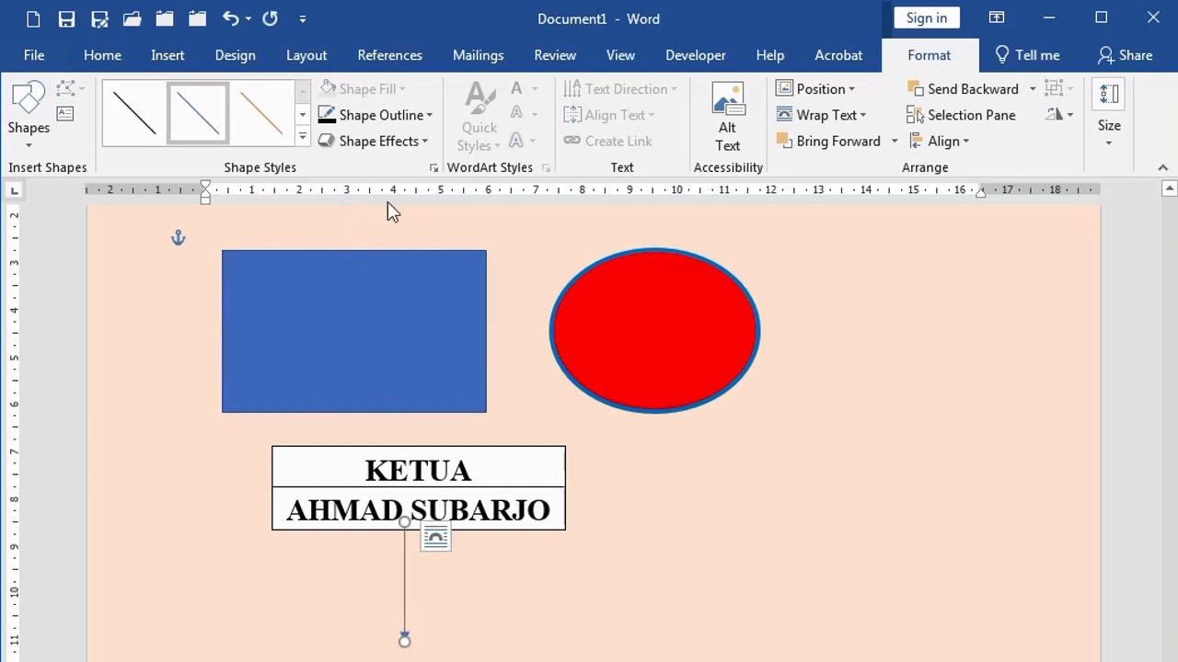
left_click(388, 117)
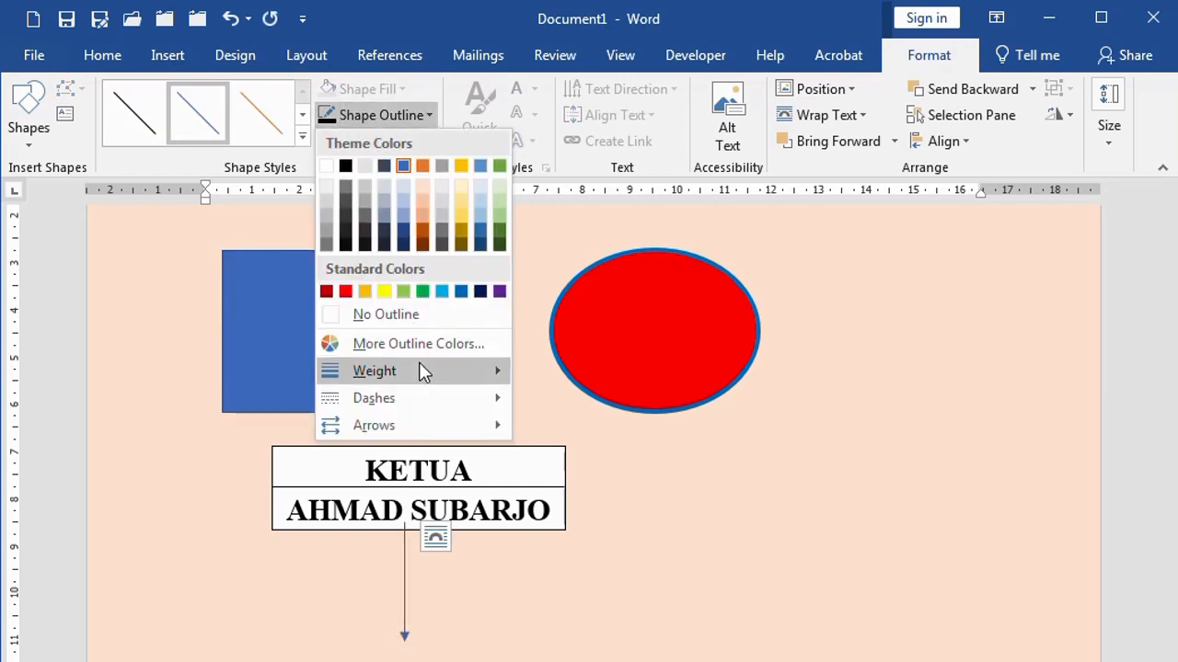
mouse_move(426, 380)
left_click(623, 497)
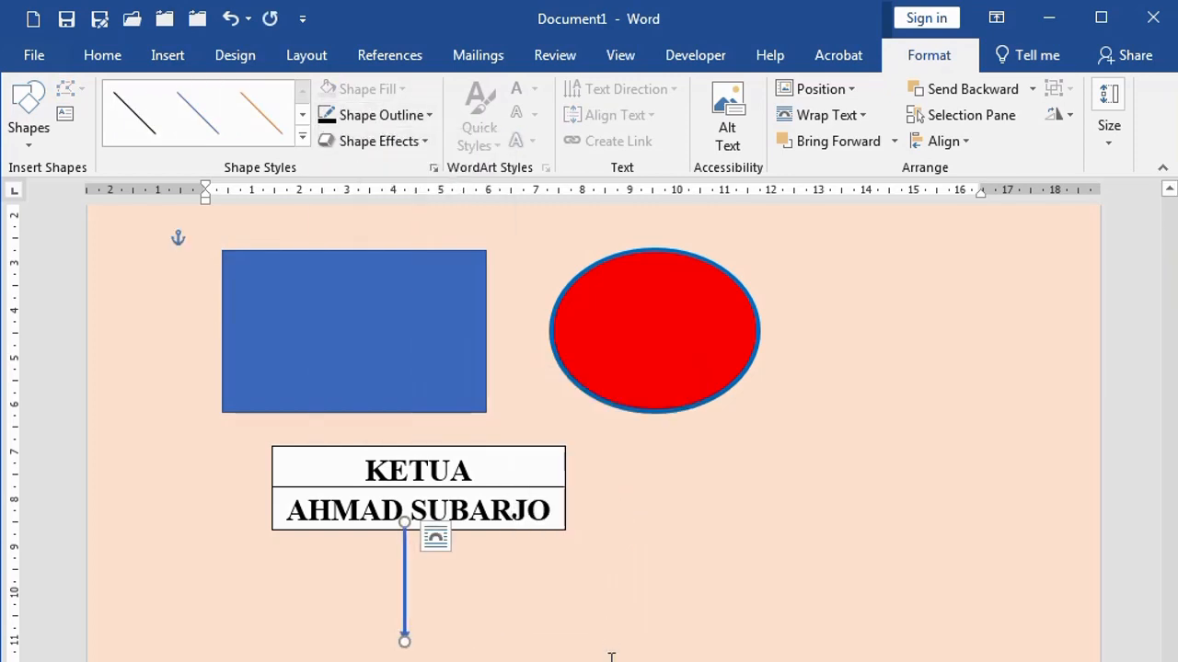
left_click(673, 603)
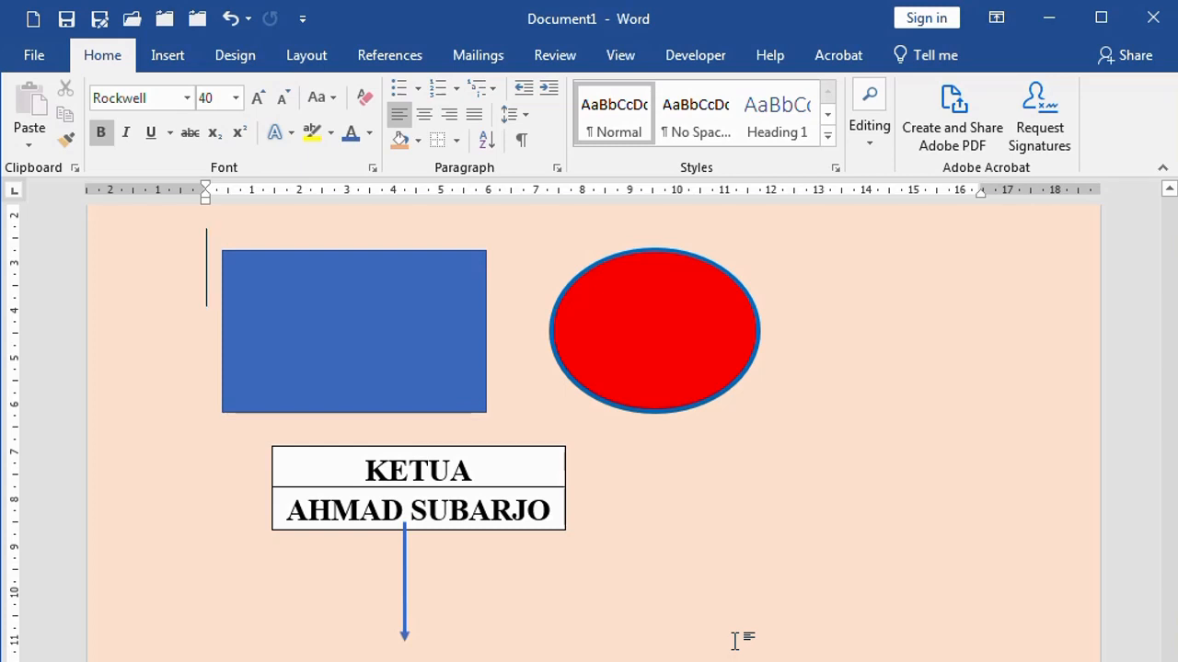
left_click(404, 588)
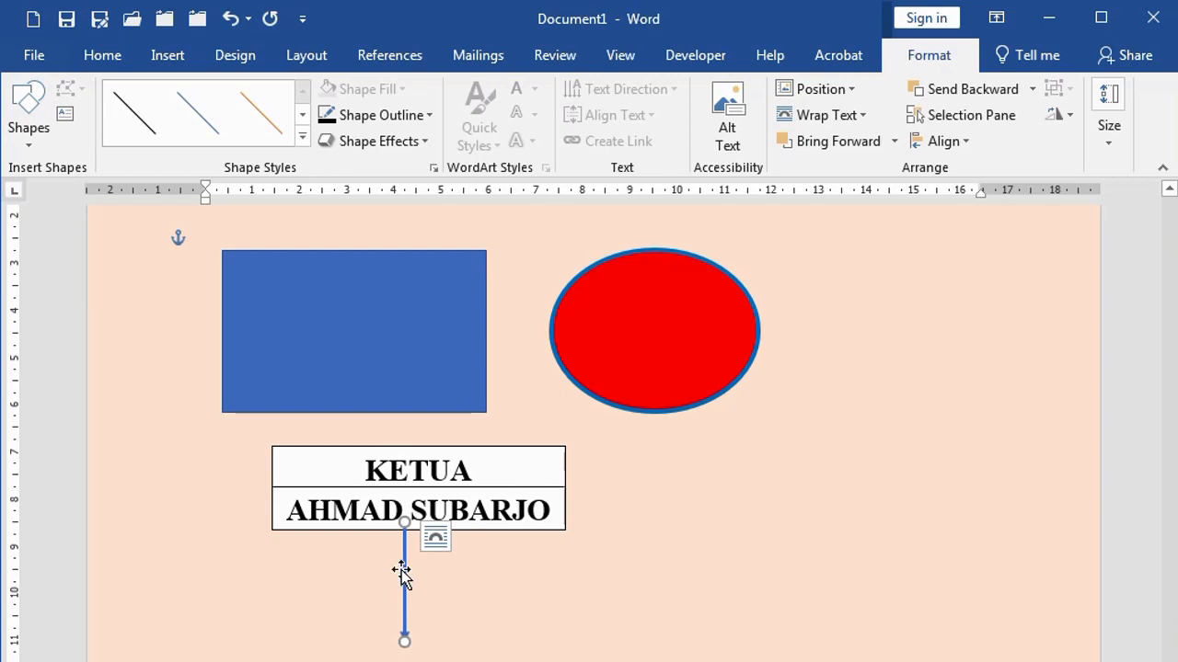
Step: Centre-align the arrow divider with the KETUA text box
left_click(506, 487, "shift")
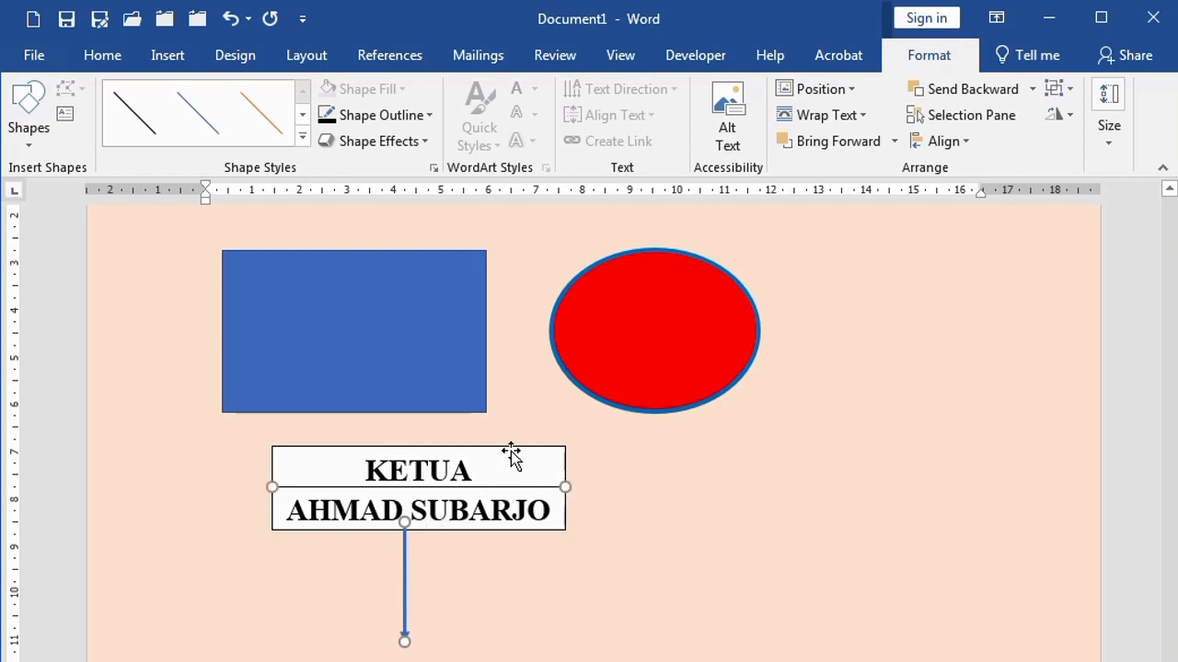
left_click(512, 453, "shift")
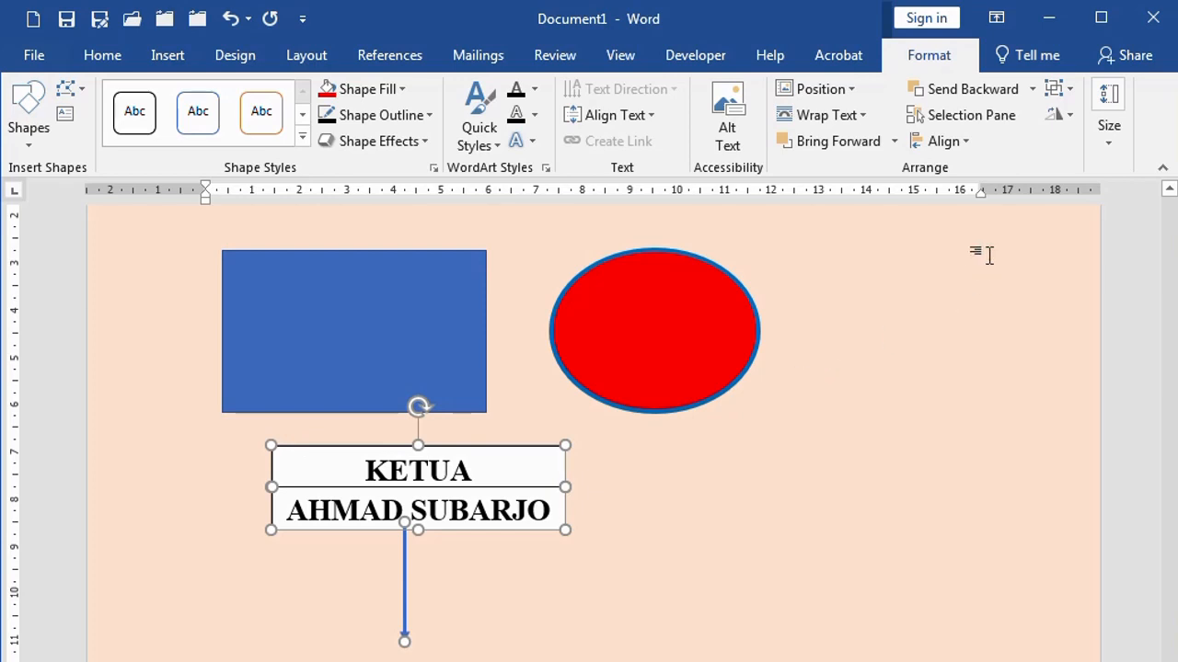
left_click(968, 141)
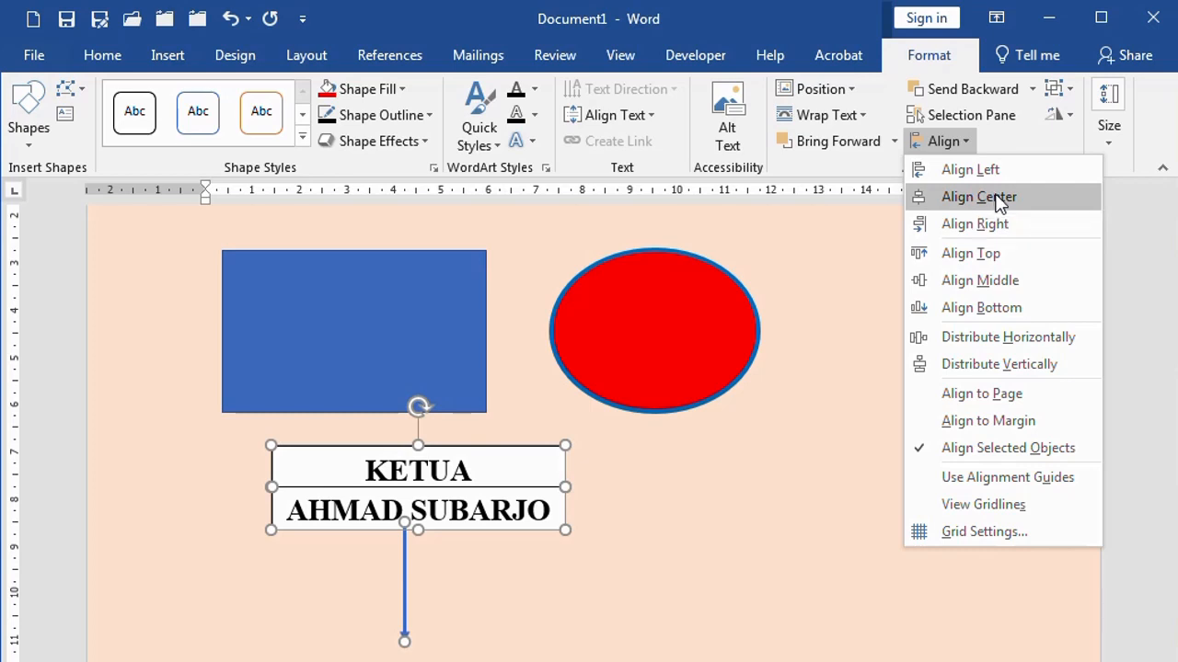
left_click(994, 196)
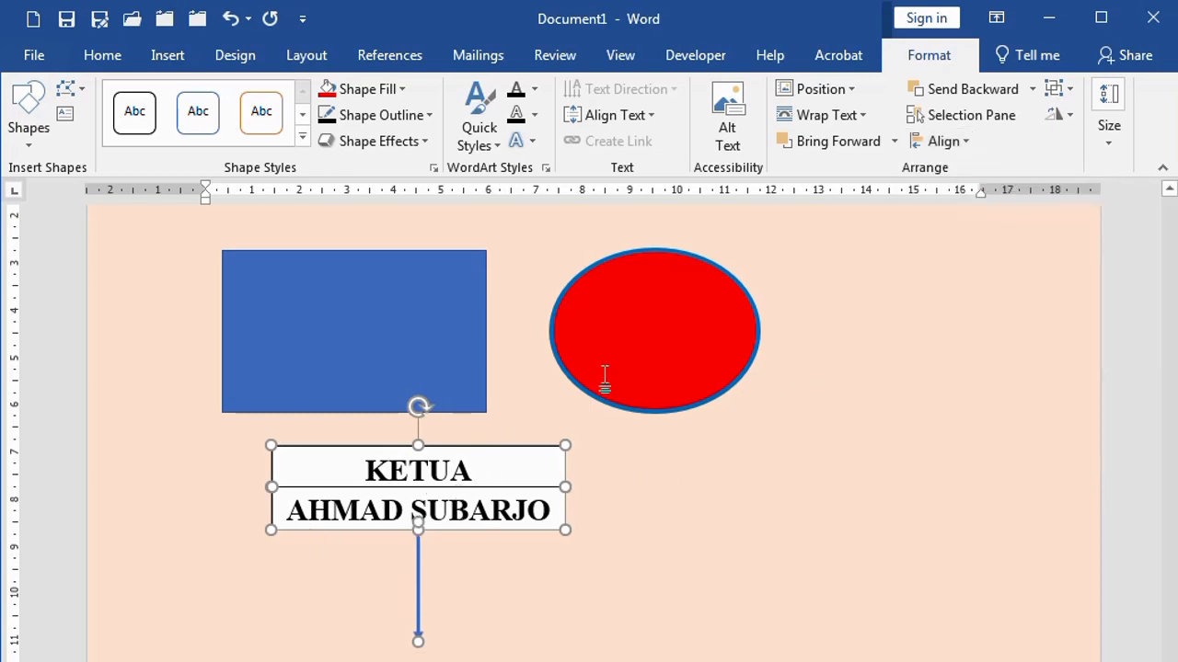
Step: Move the red oval and blue rectangle right, then centre-align the rectangle above the oval
left_click_drag(623, 371, 804, 576)
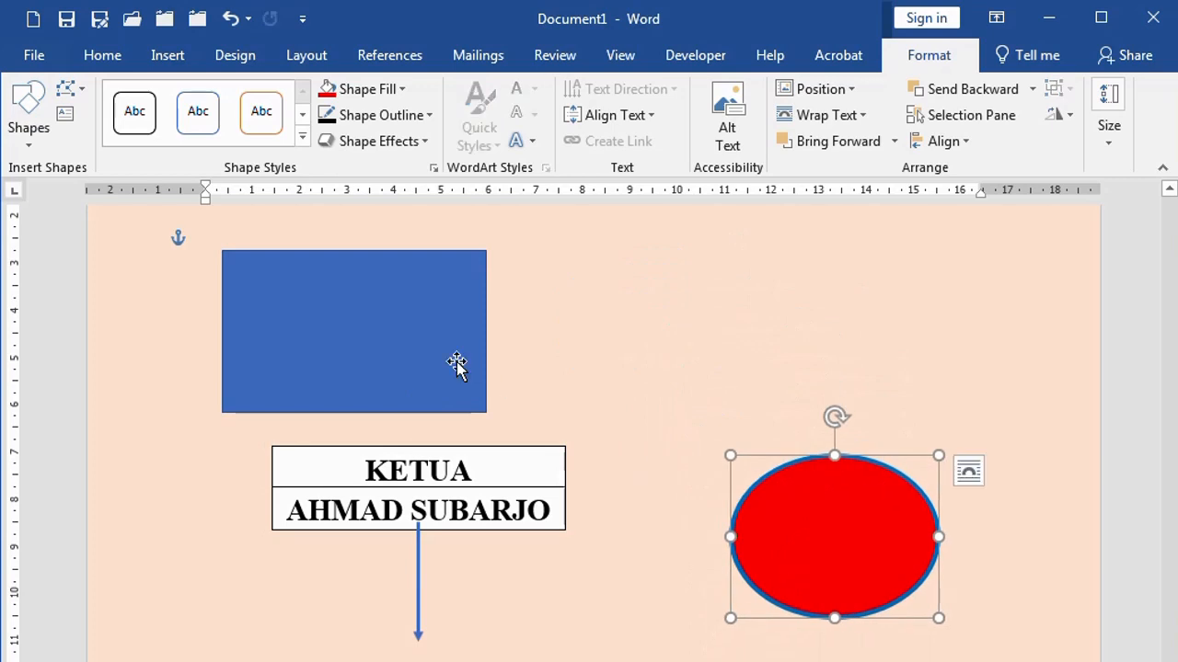
left_click_drag(456, 364, 683, 349)
left_click(844, 539, "shift")
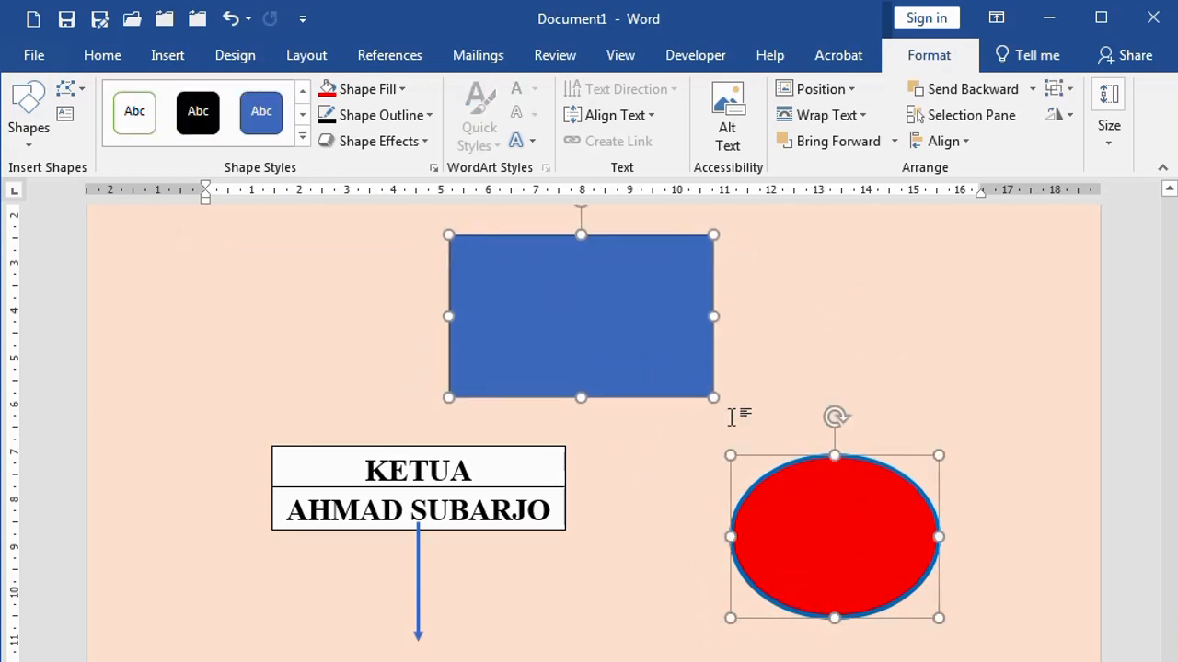
left_click(942, 142)
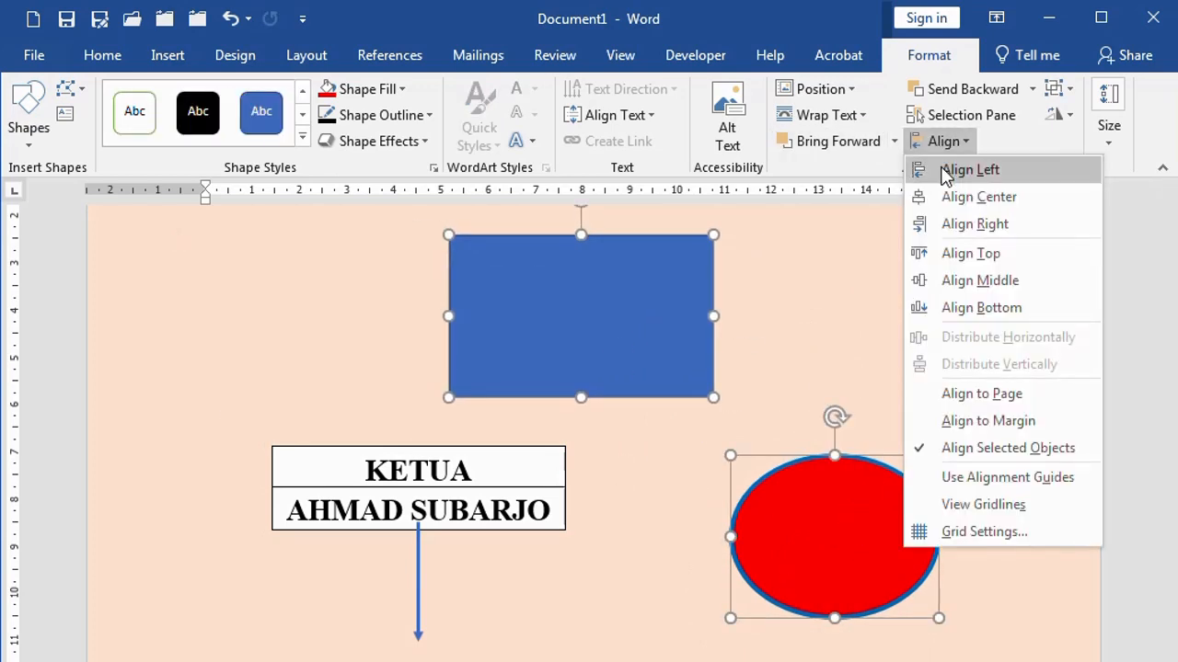
left_click(948, 197)
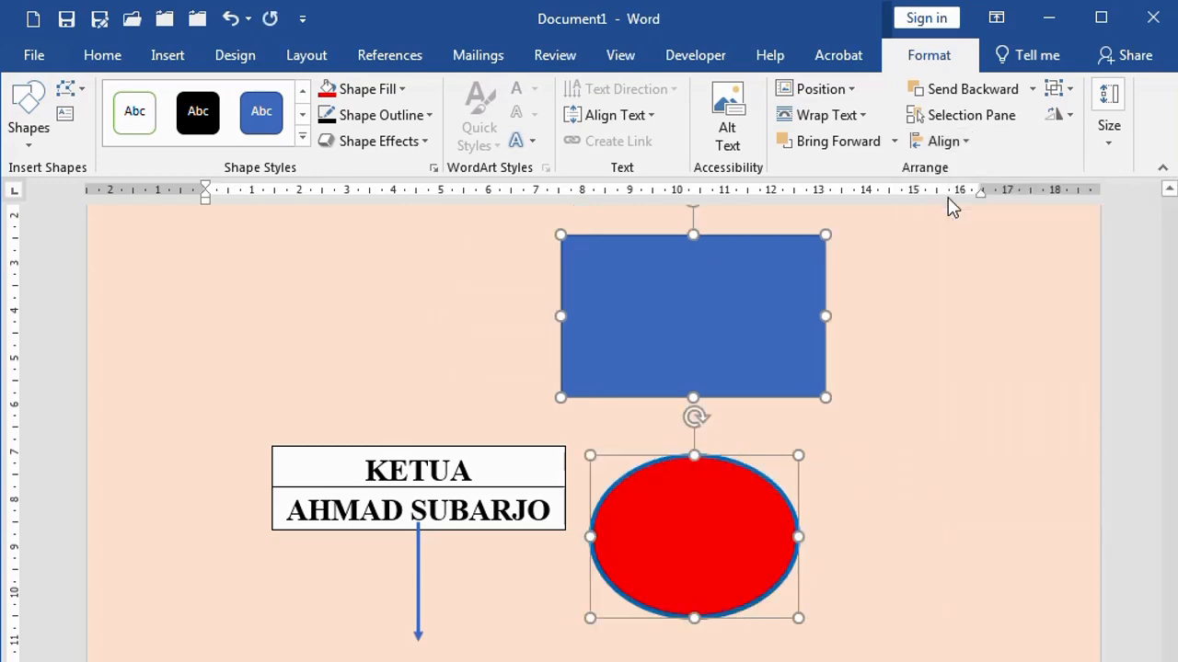
left_click(855, 497)
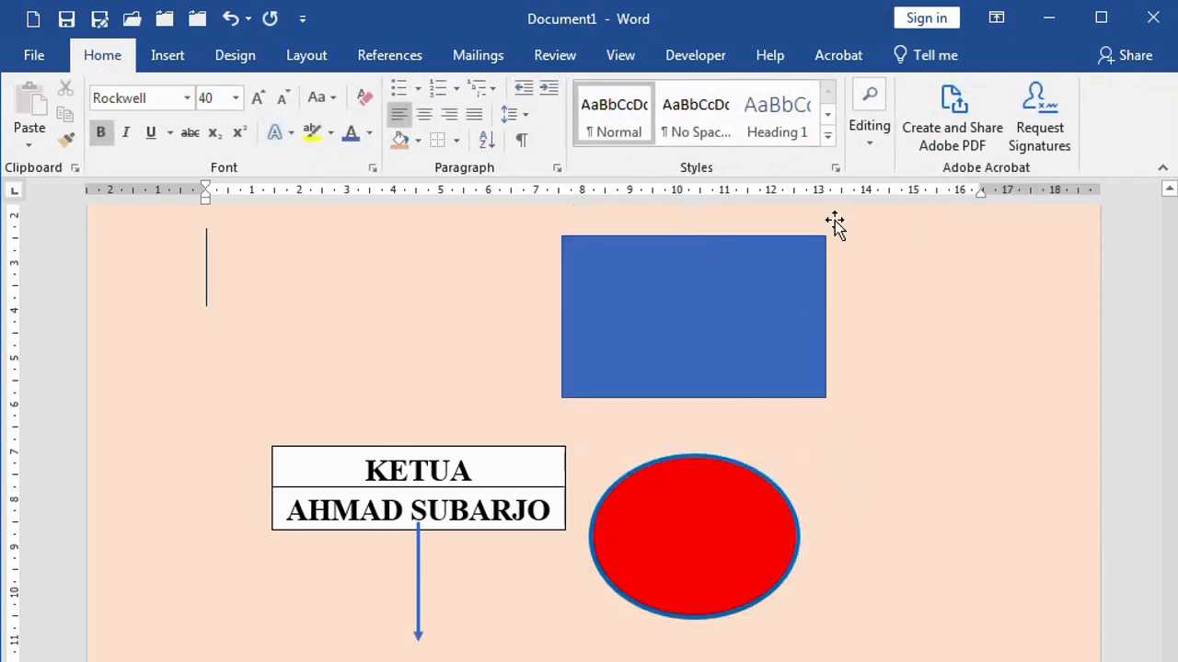
left_click(598, 362)
left_click(715, 552, "shift")
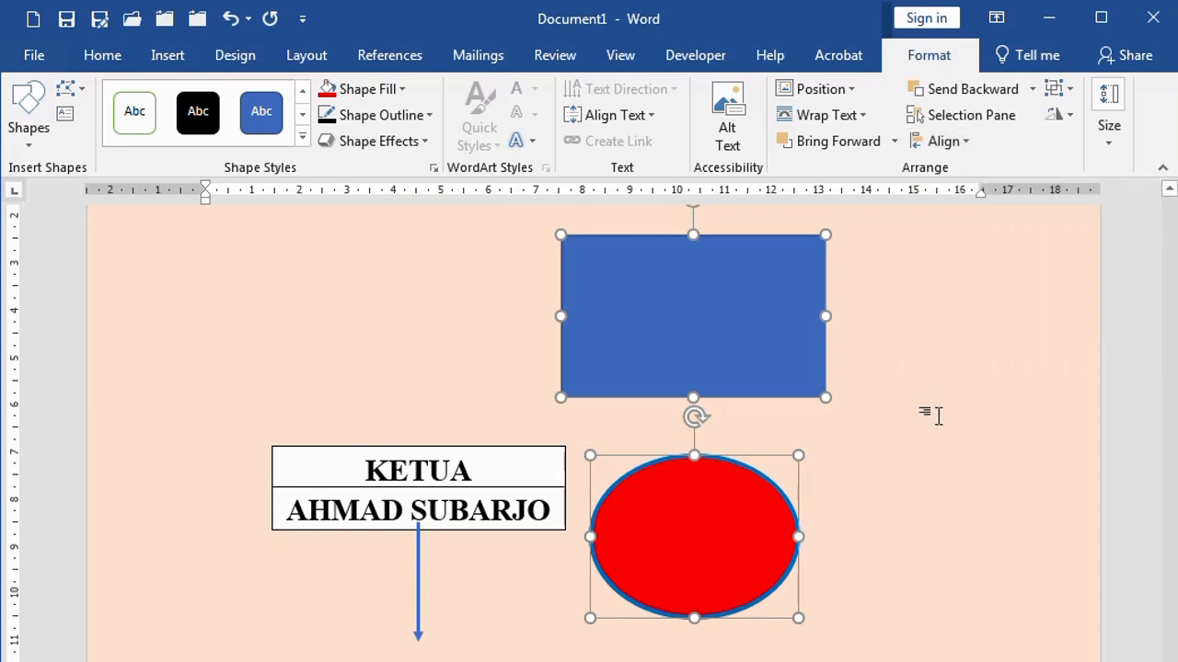
left_click(966, 419)
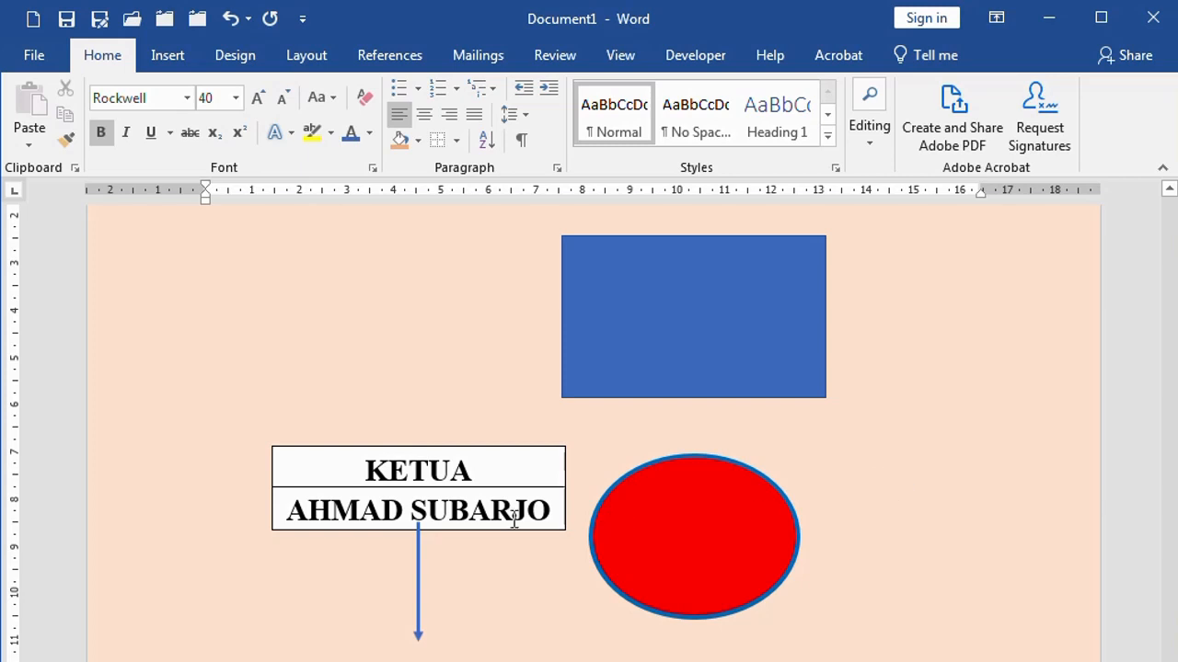
Step: Use Select Objects to marquee-select the KETUA box, arrow, blue rectangle and red oval together
left_click(514, 466)
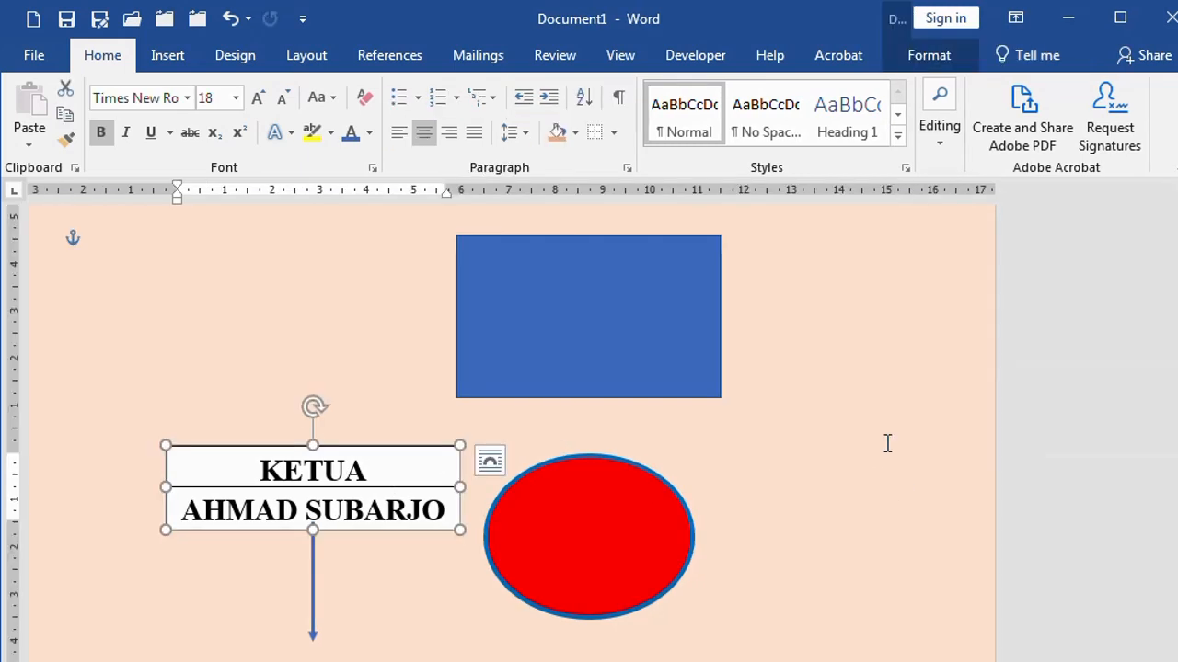
left_click(841, 439)
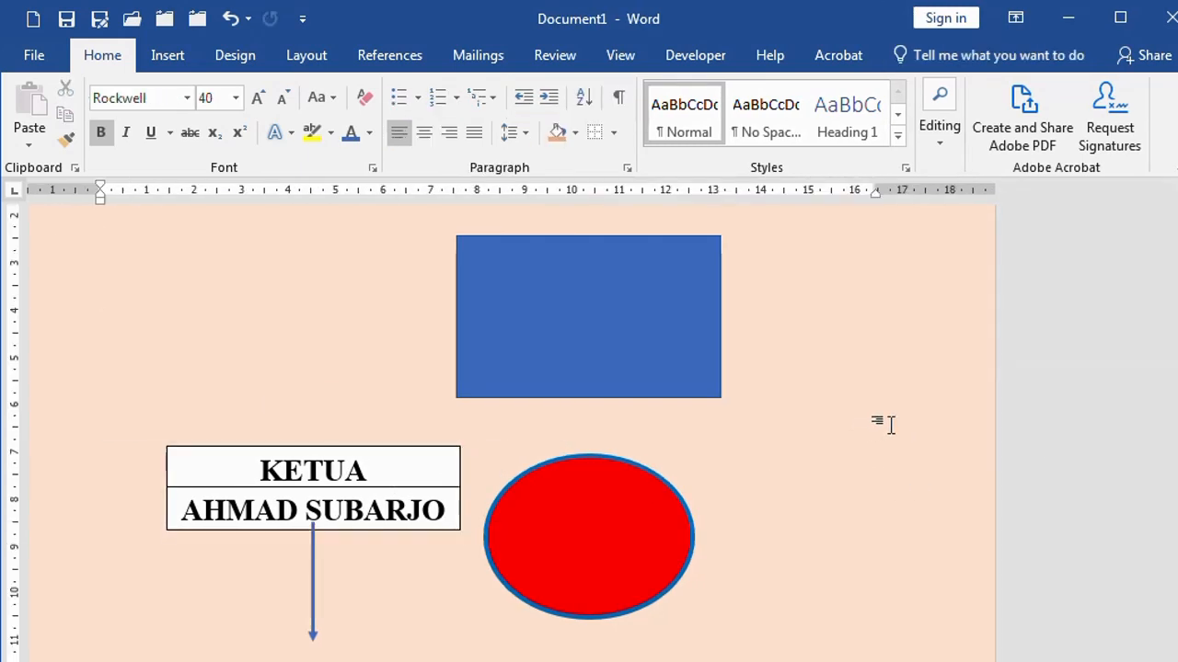
left_click(400, 454)
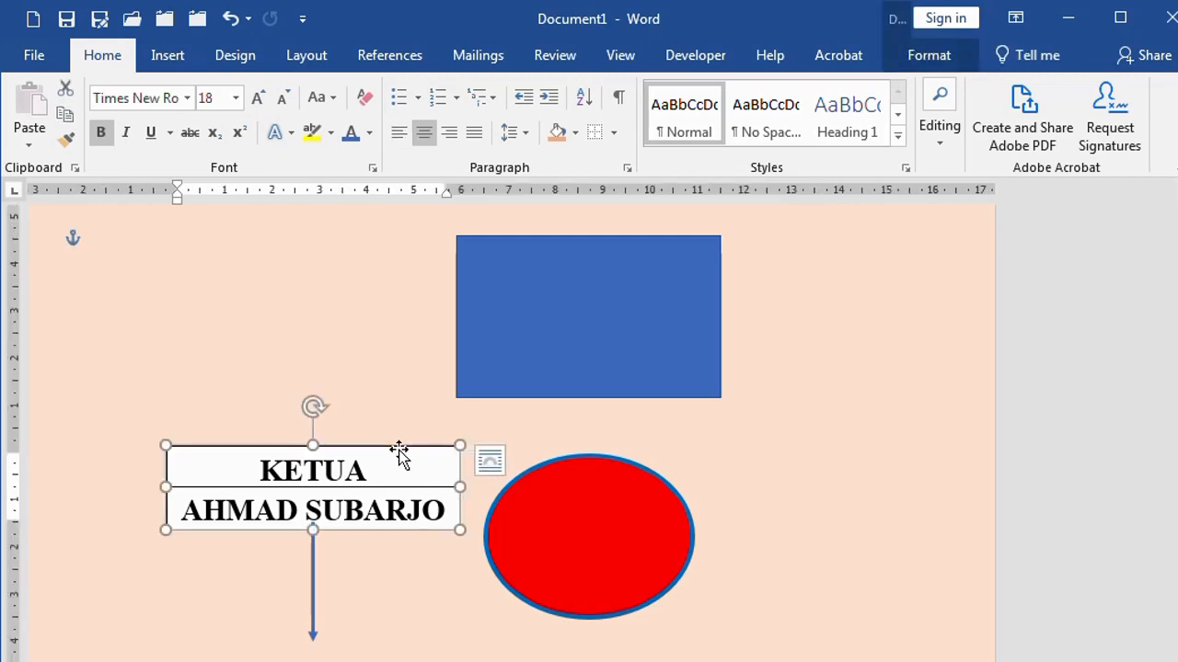
left_click(779, 438)
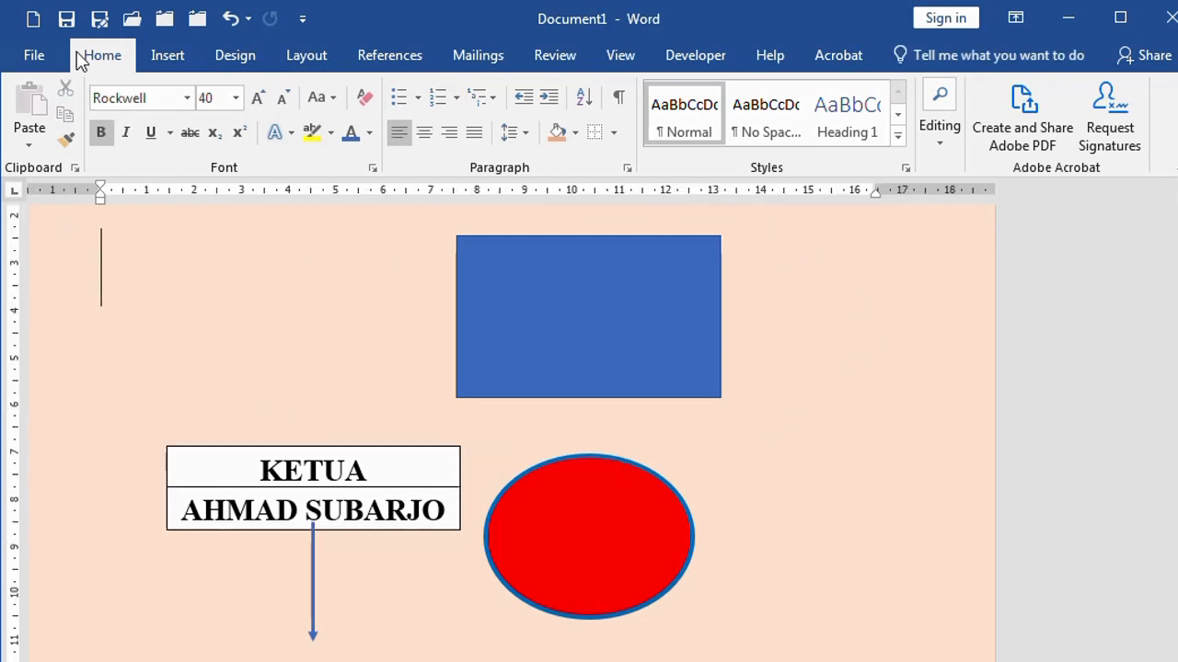
left_click(936, 141)
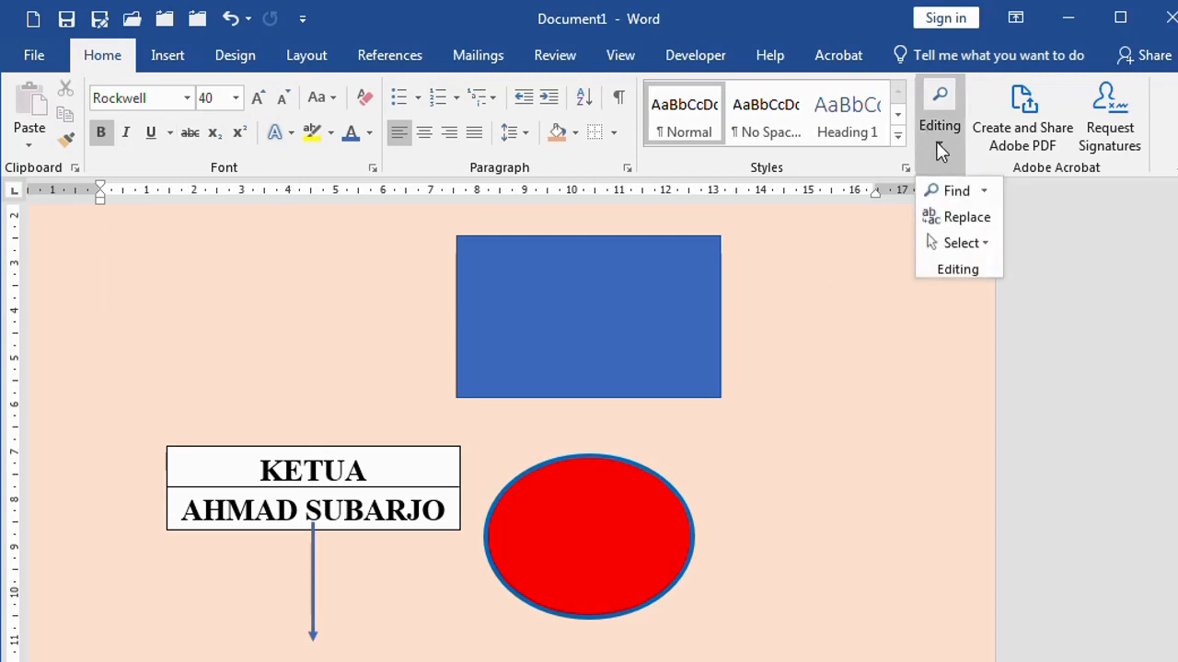
left_click(961, 244)
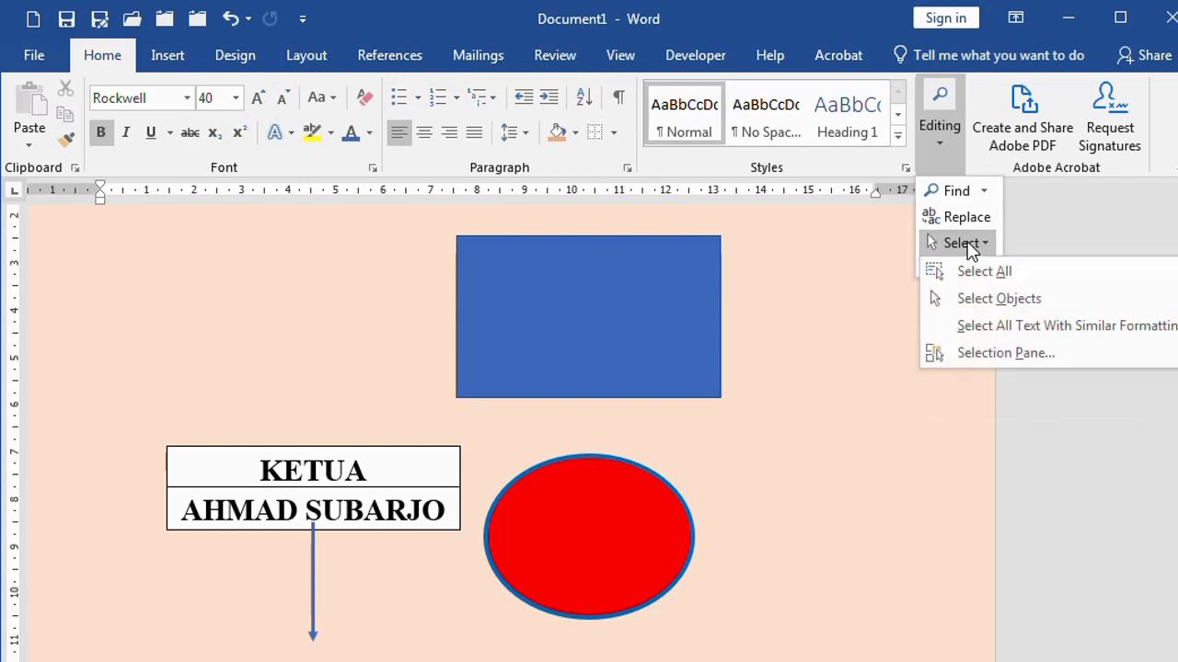
left_click(987, 299)
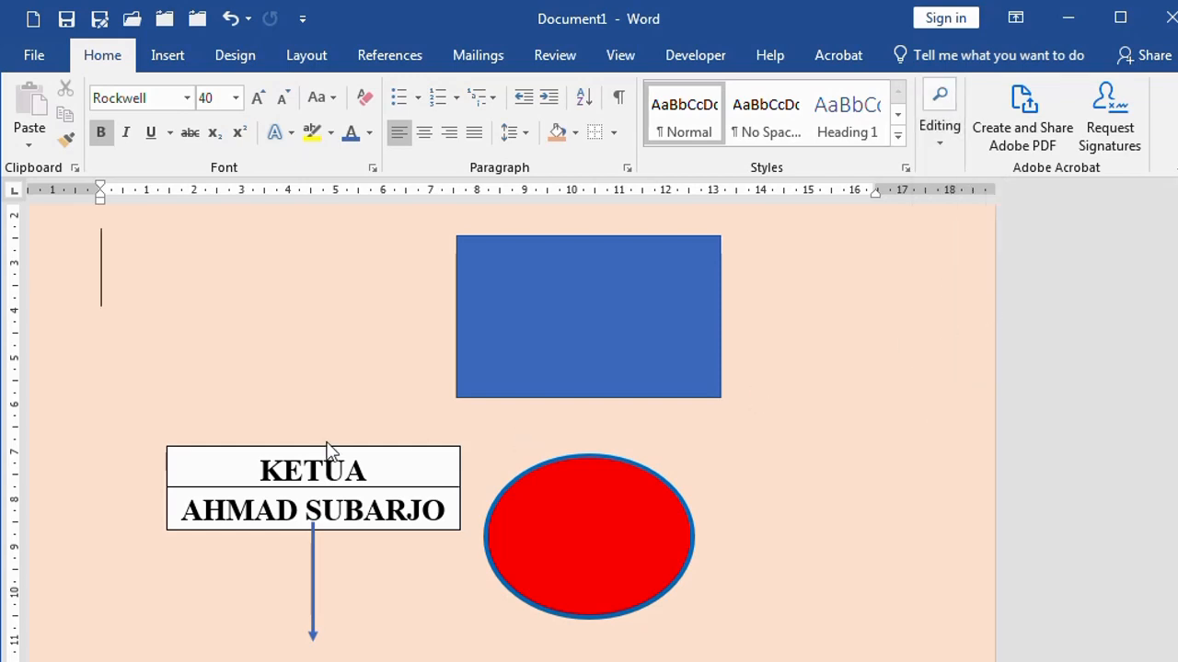
left_click_drag(99, 355, 829, 661)
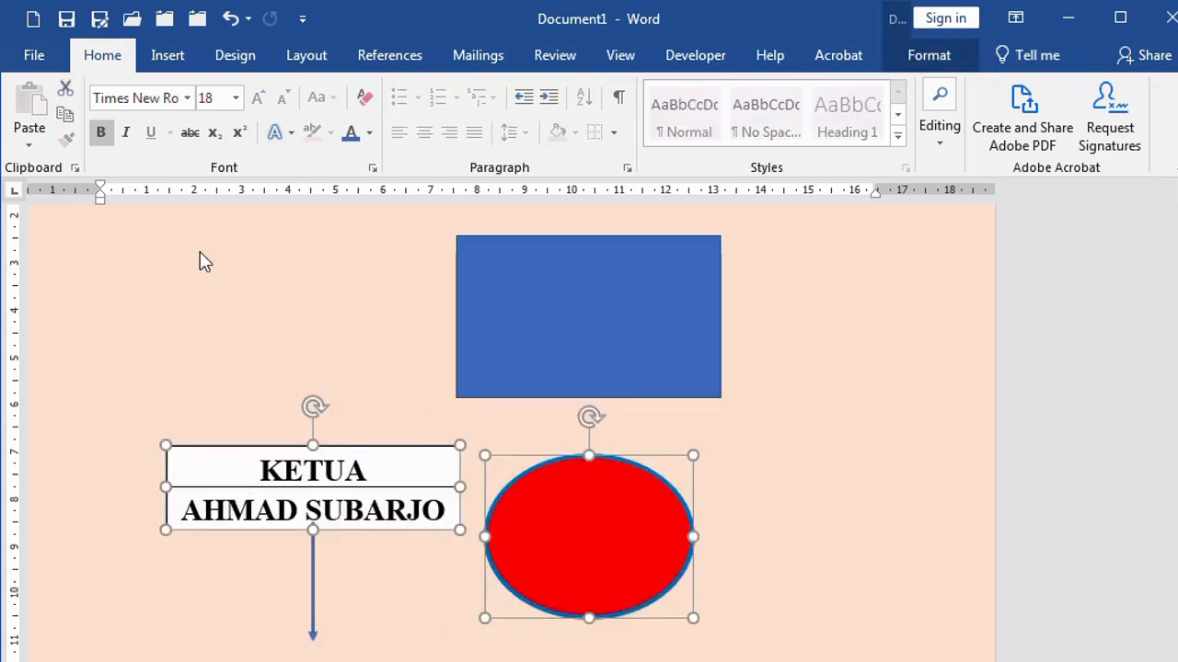
left_click_drag(107, 219, 811, 661)
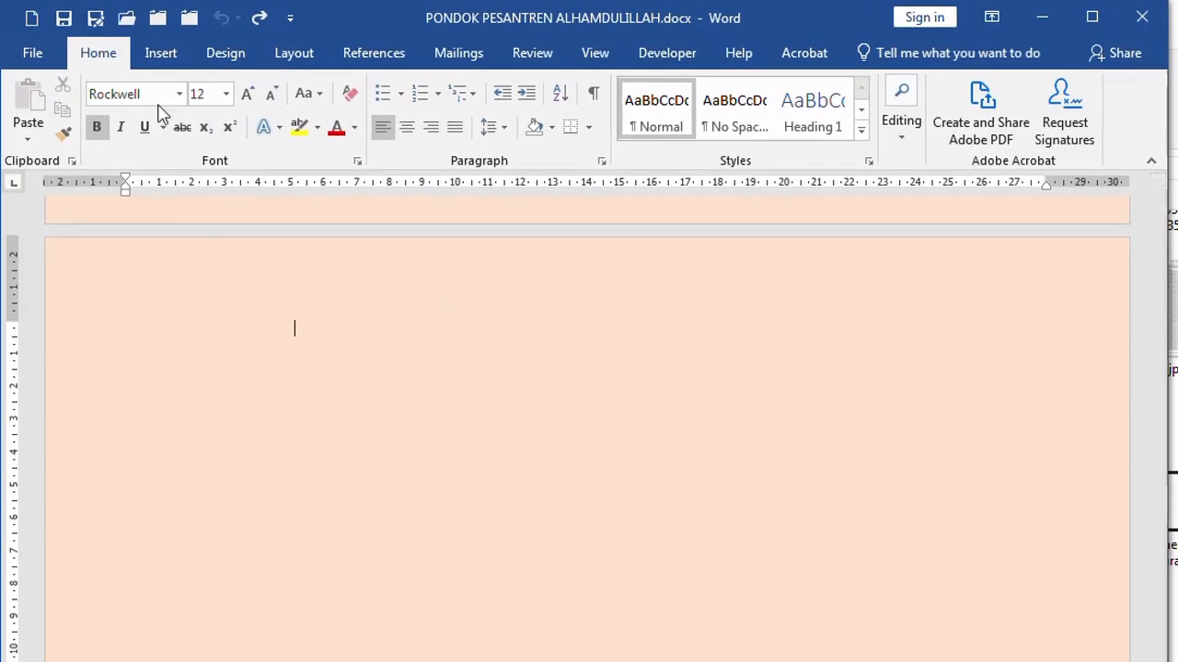
Step: Bring up the Insert commands on the blank peach page of PONDOK PESANTREN ALHAMDULILLAH.docx
left_click(159, 56)
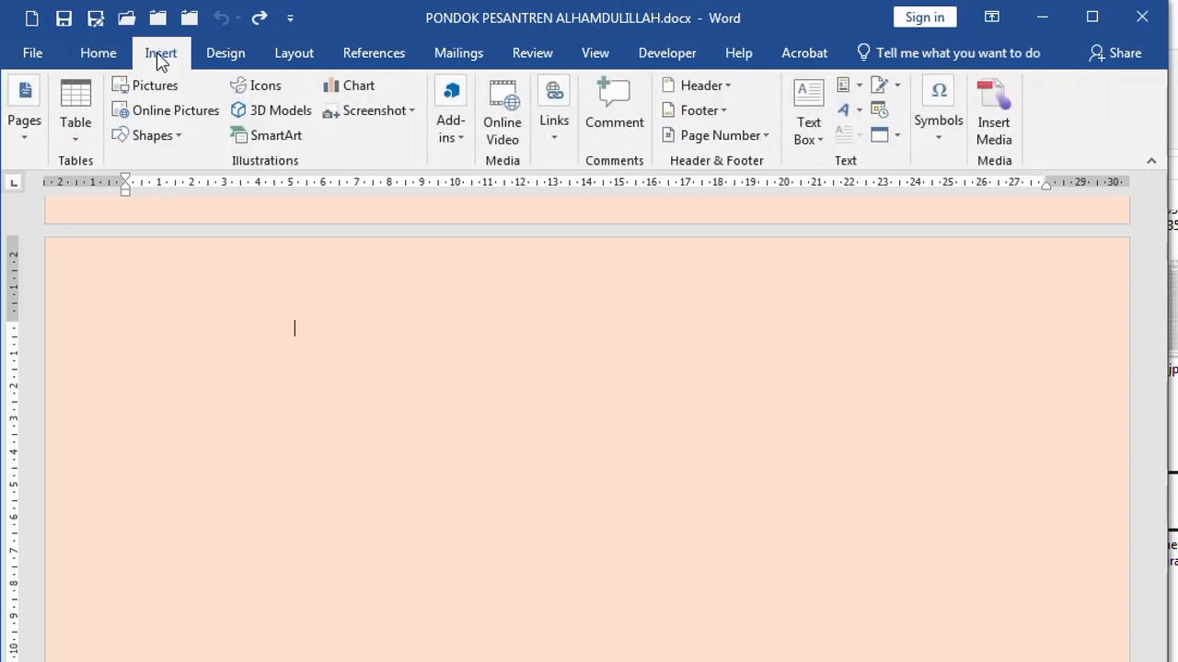
Step: Insert a black 'Contoh Word Art' WordArt and an orange-outlined 'Menulis Indah' WordArt beside it
left_click(847, 111)
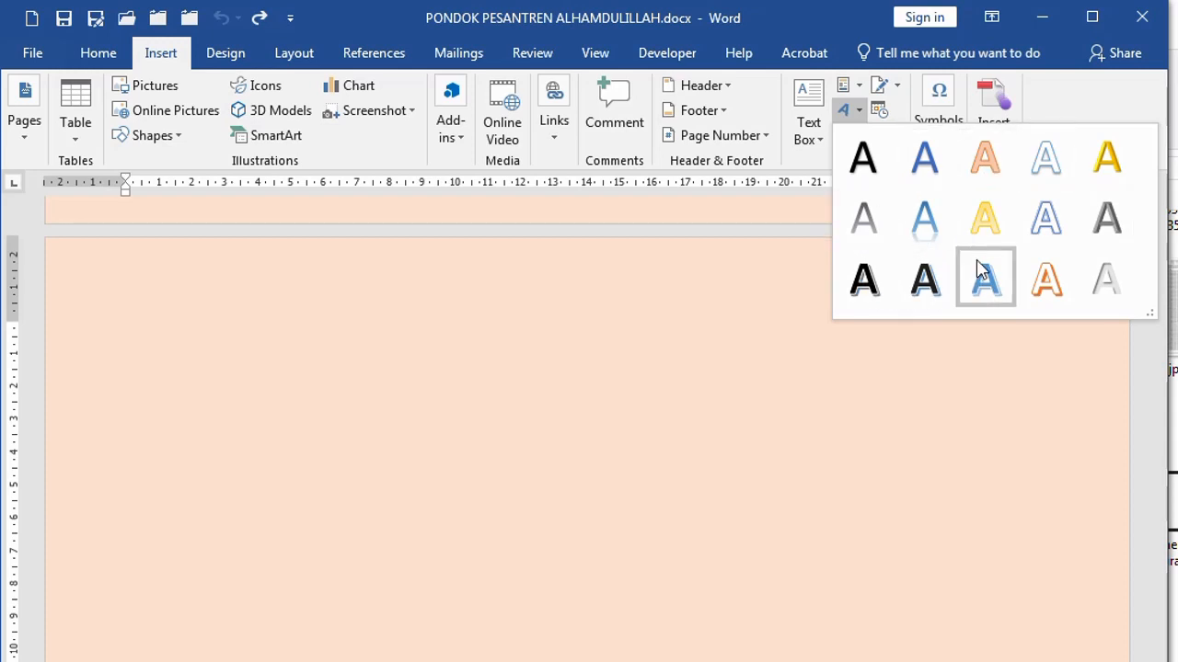
left_click(925, 281)
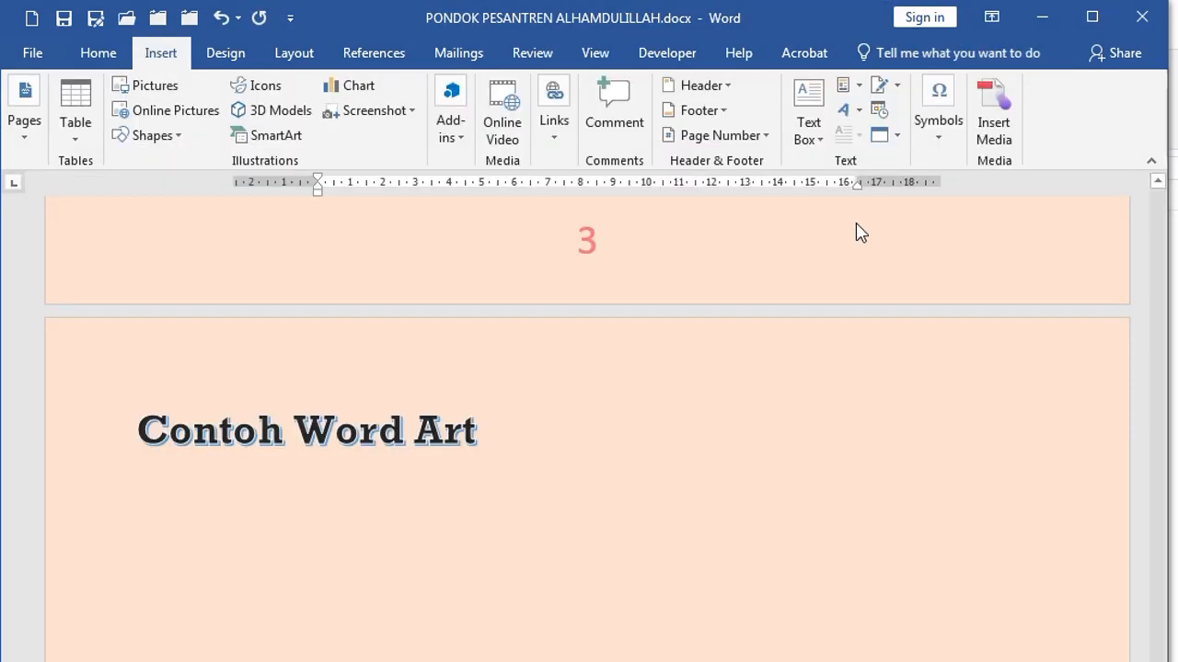
left_click(855, 110)
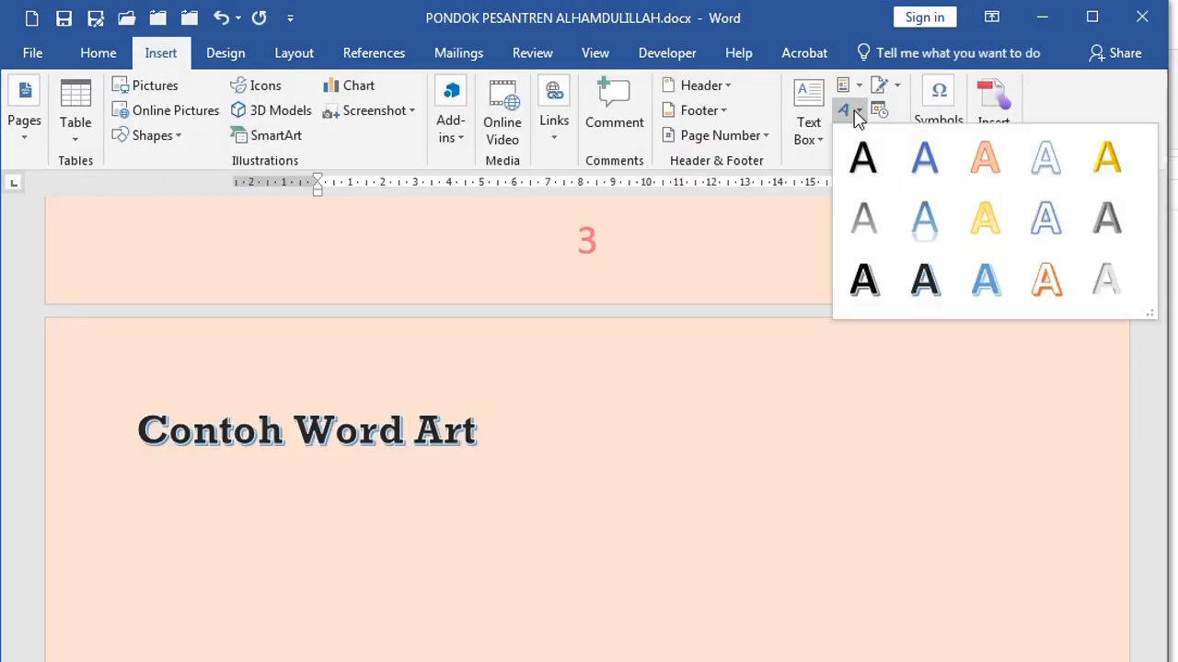
left_click(1047, 281)
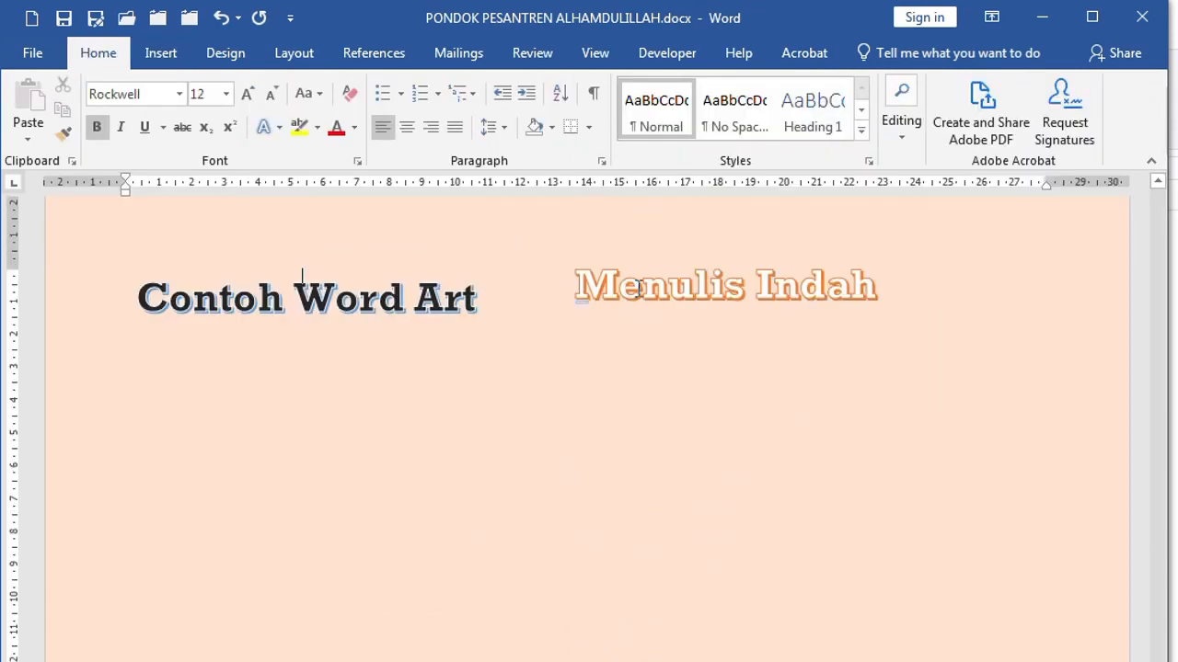
left_click(639, 286)
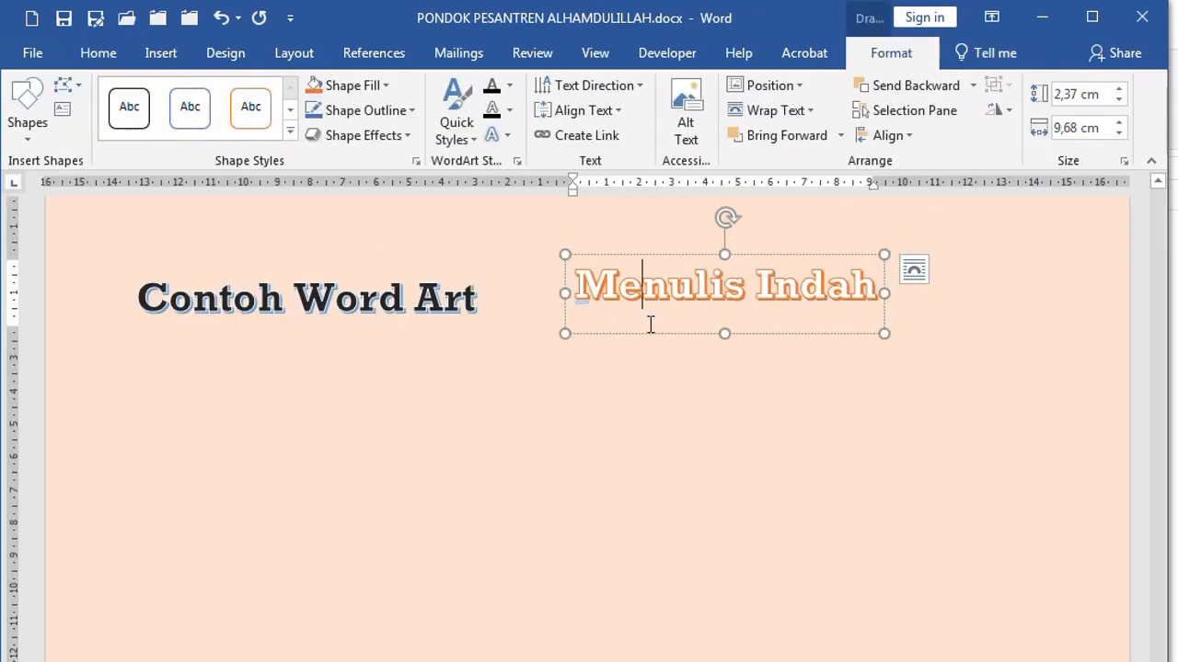
left_click_drag(651, 328, 649, 342)
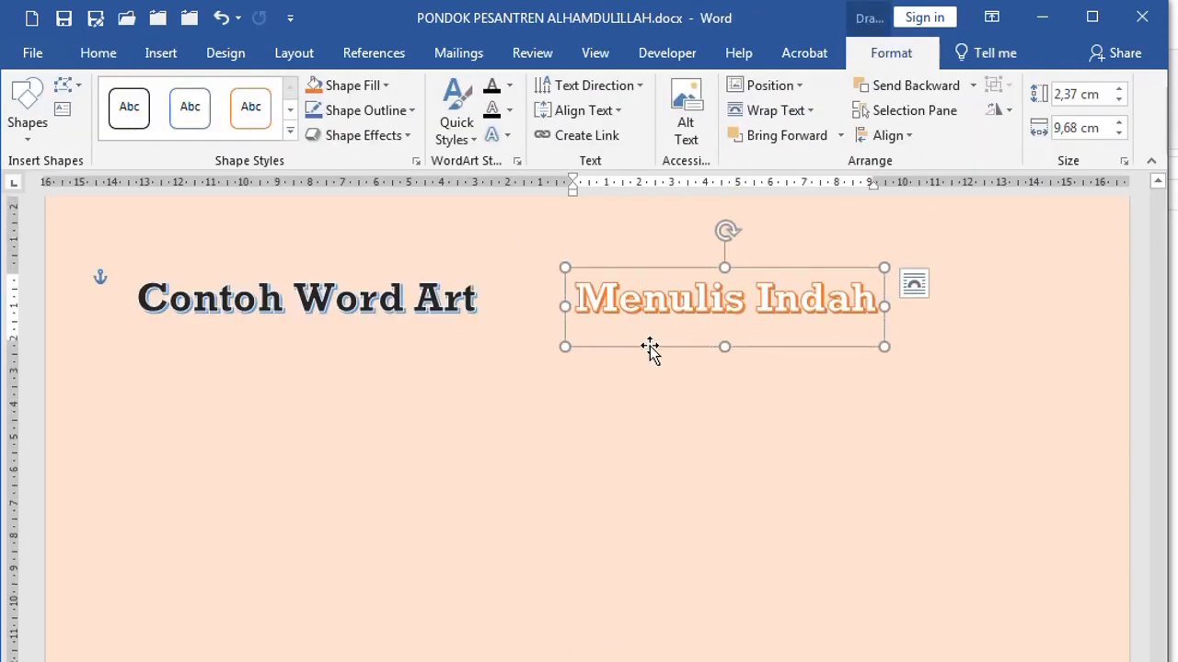
left_click(408, 304)
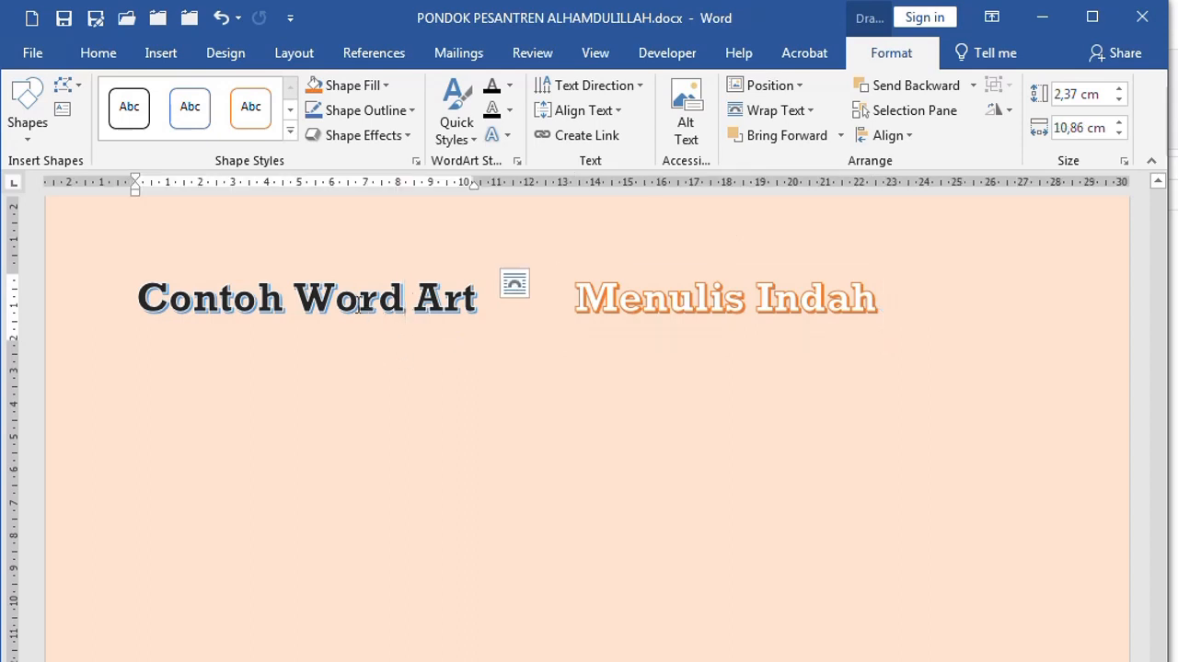
left_click(700, 319)
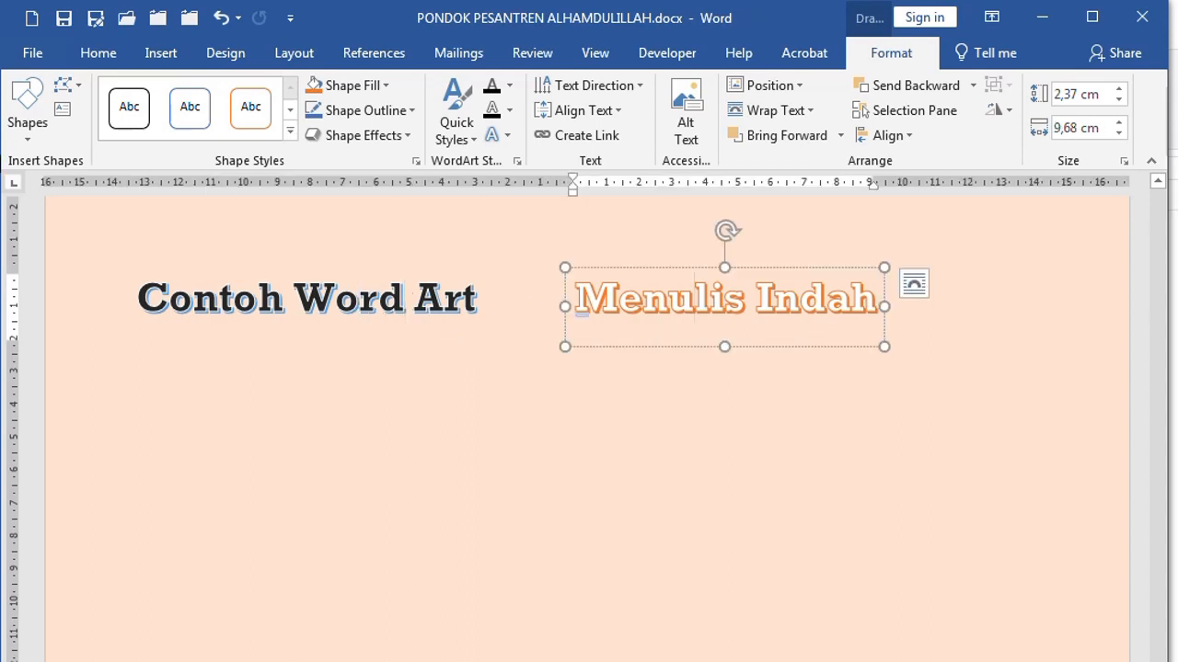
Step: Draw a large tilted Explosion starburst, send it to back, and move it behind Menulis Indah
left_click(26, 115)
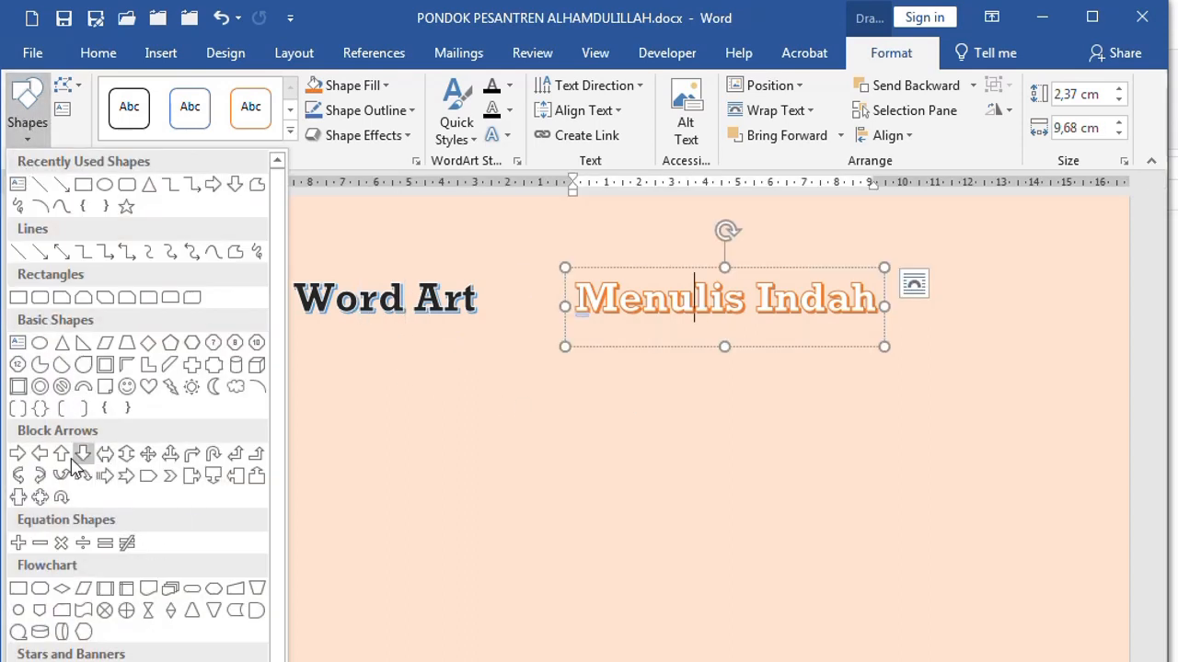
left_click(40, 661)
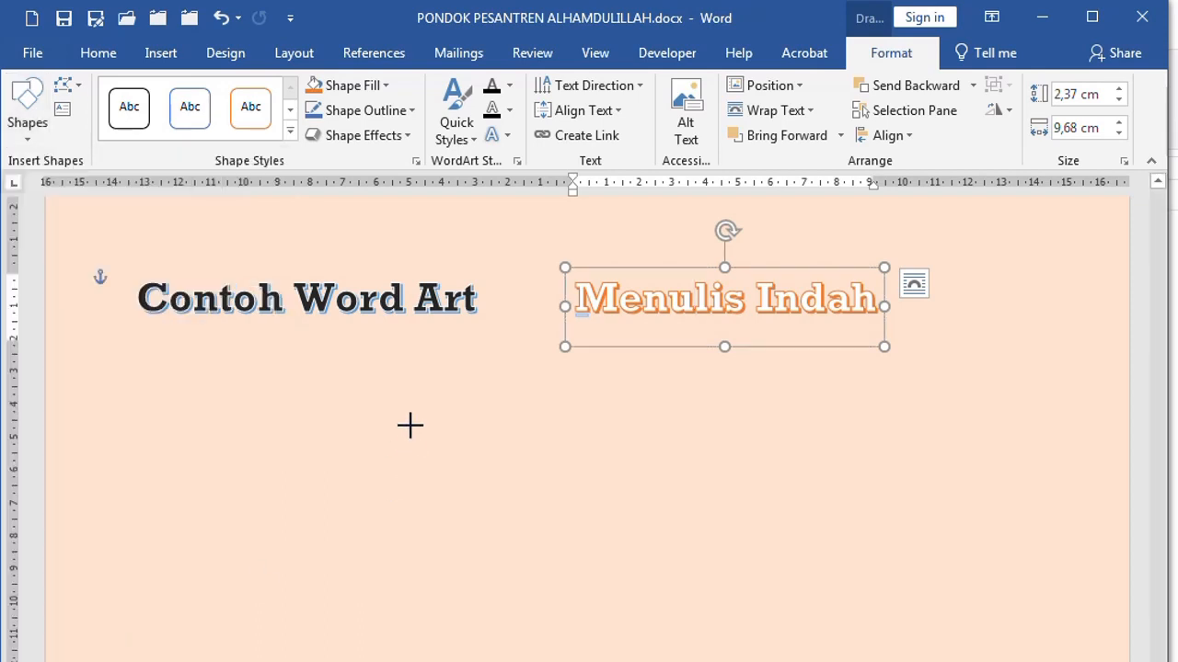
mouse_move(440, 395)
left_mouse_down()
mouse_move(948, 576)
mouse_move(1029, 661)
left_mouse_up()
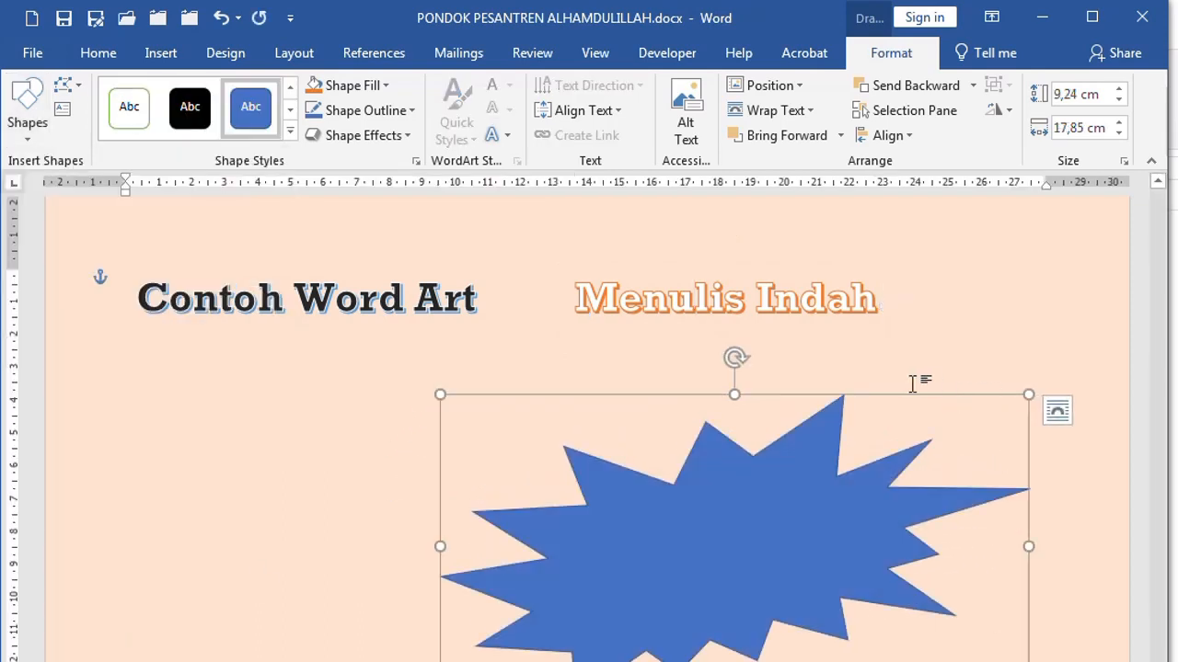
left_click_drag(736, 359, 764, 357)
right_click(727, 502)
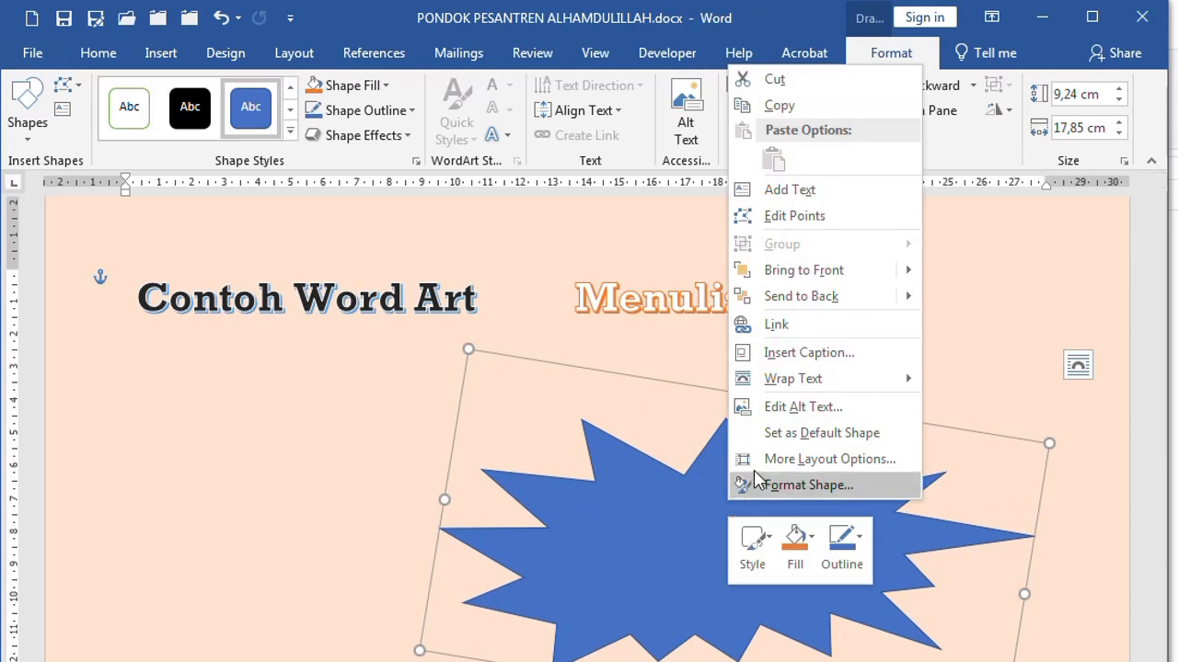
left_click(826, 307)
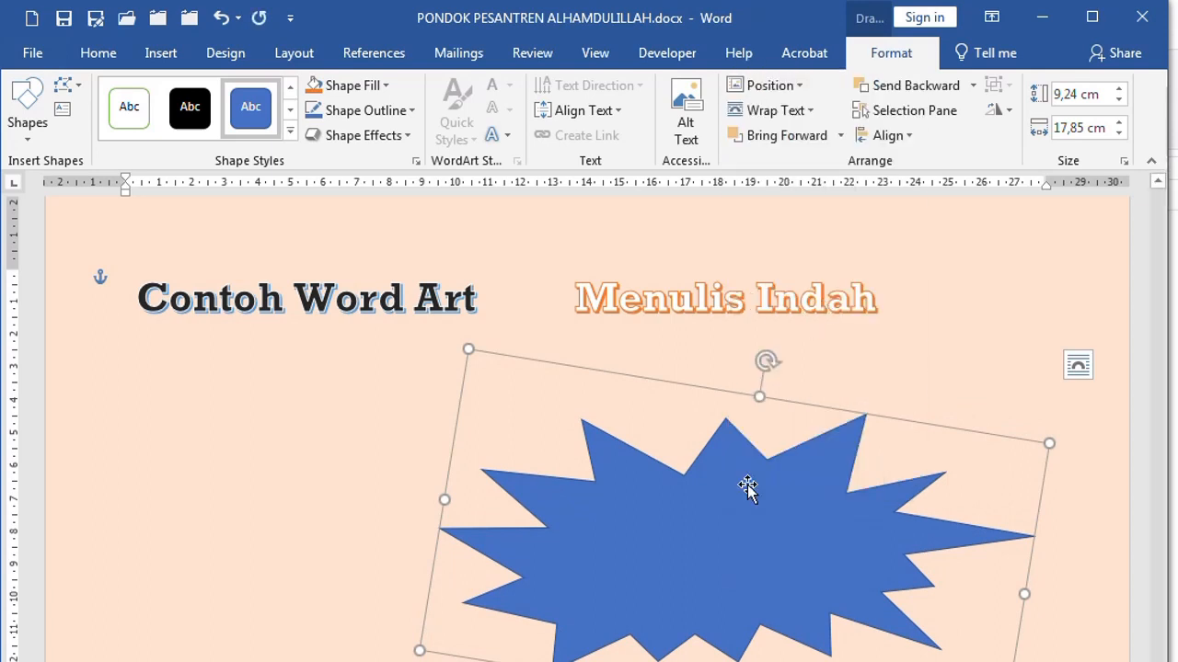
left_click_drag(749, 486, 753, 267)
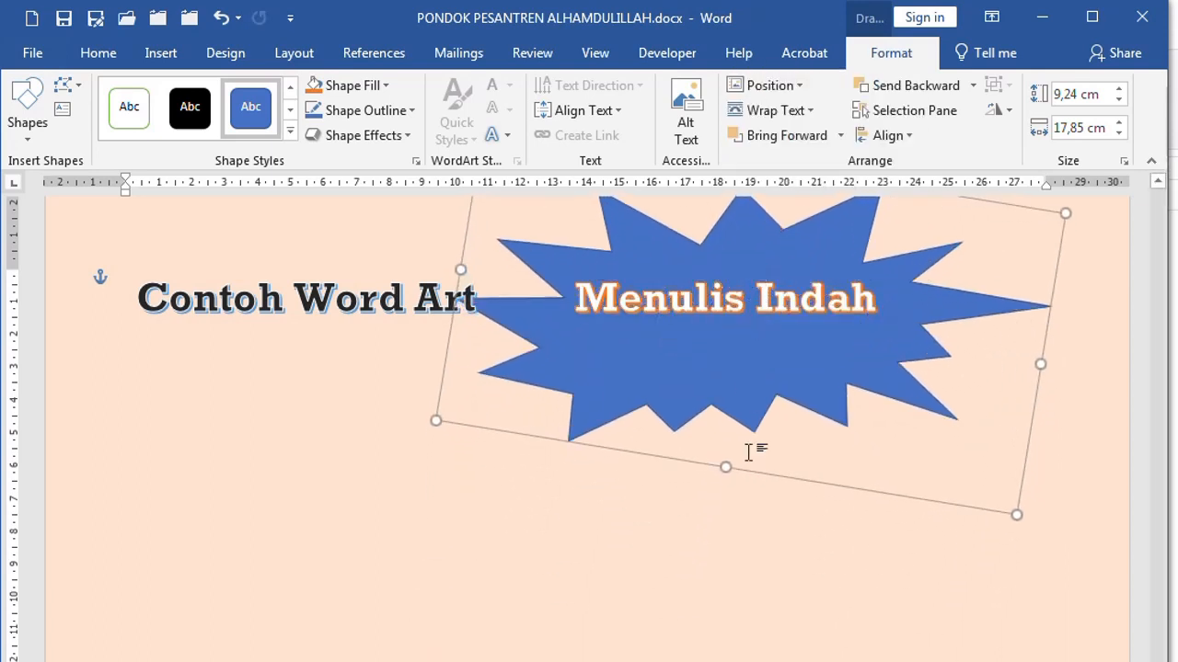
Step: Lower the Menulis Indah WordArt into the centre of the starburst
left_click(631, 581)
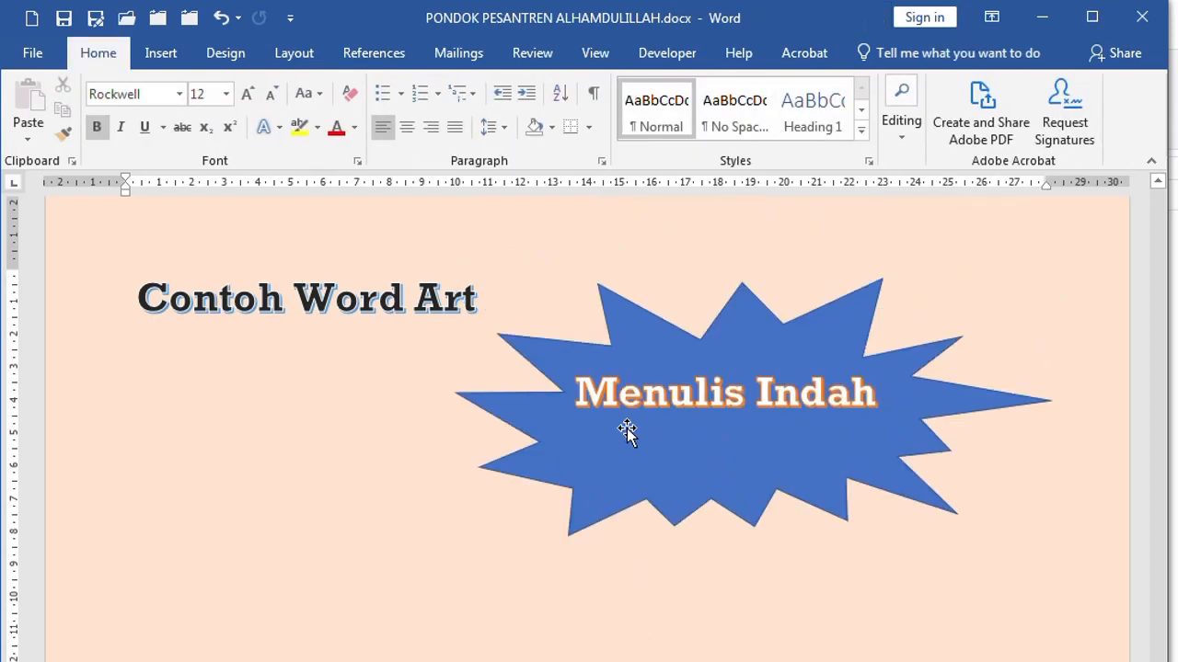
left_click(634, 396)
left_click_drag(626, 442, 628, 459)
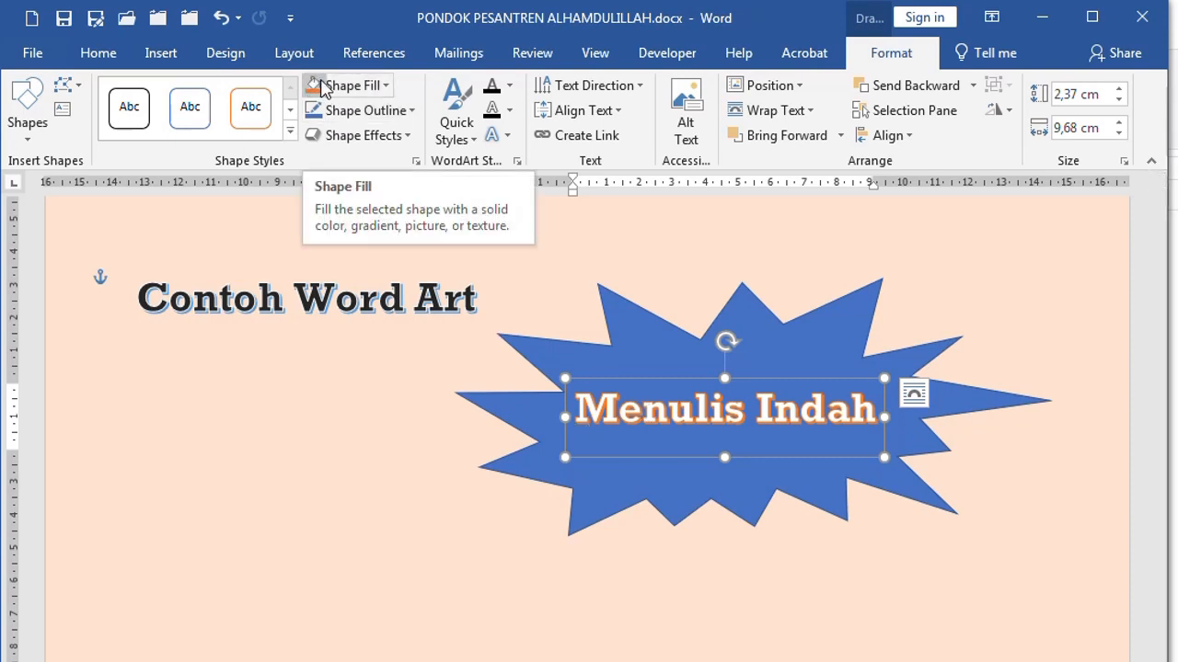
Step: Try a dark red shape fill on the Menulis Indah box, then undo it
left_click(384, 92)
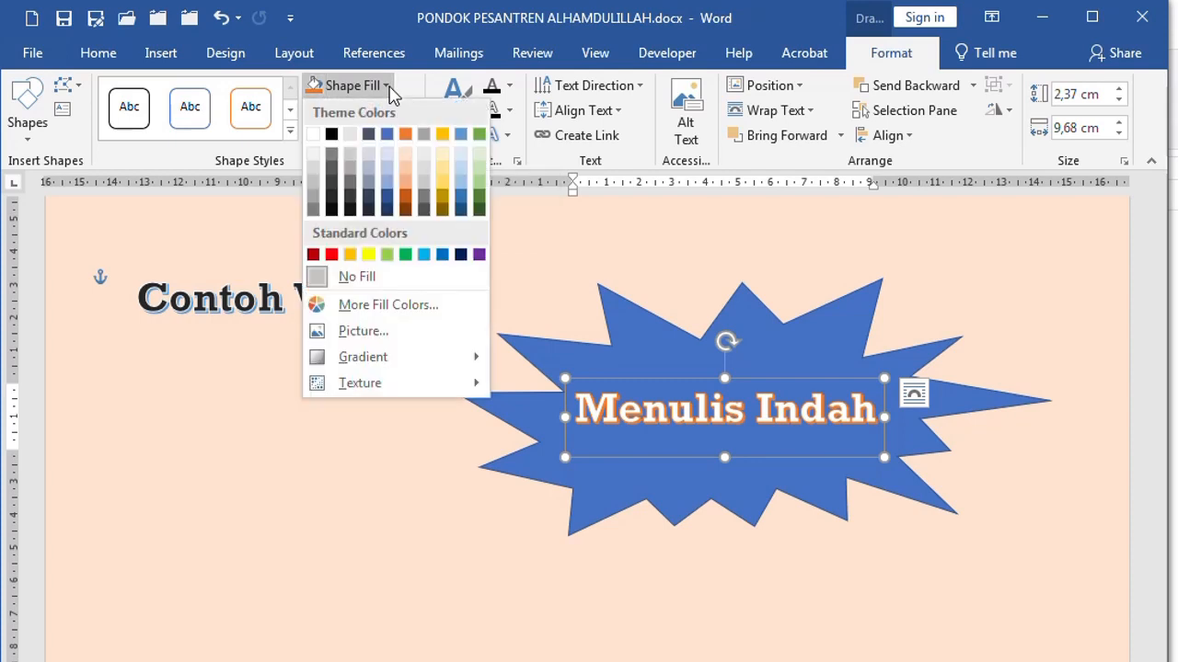
left_click(313, 255)
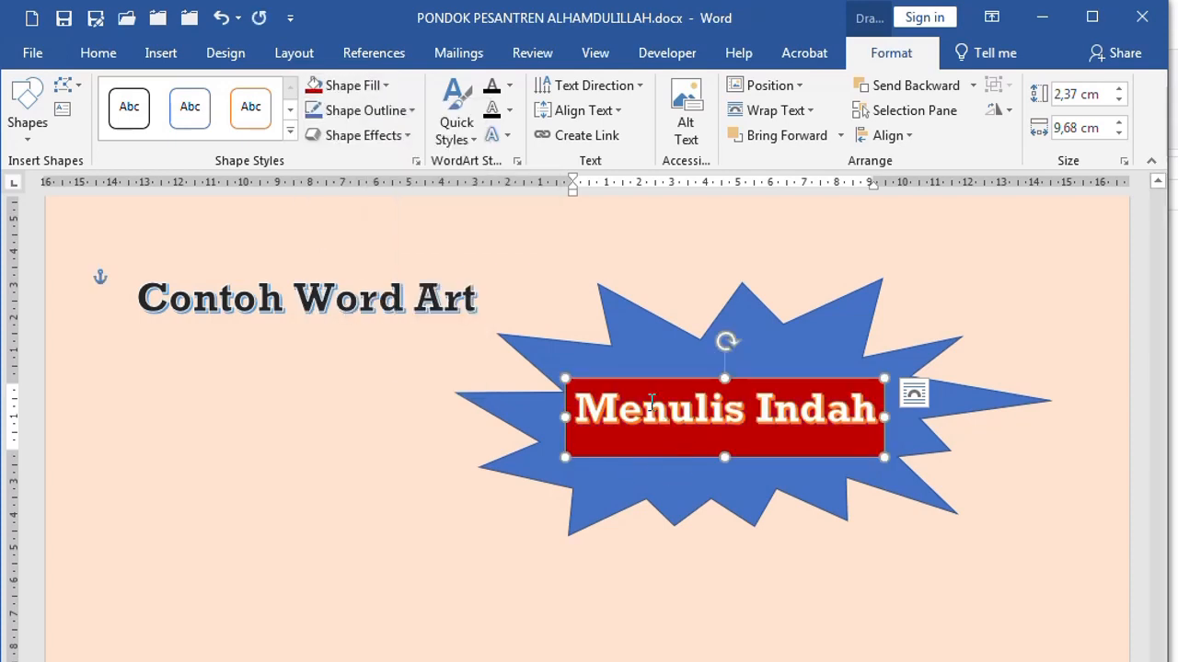
left_click(221, 18)
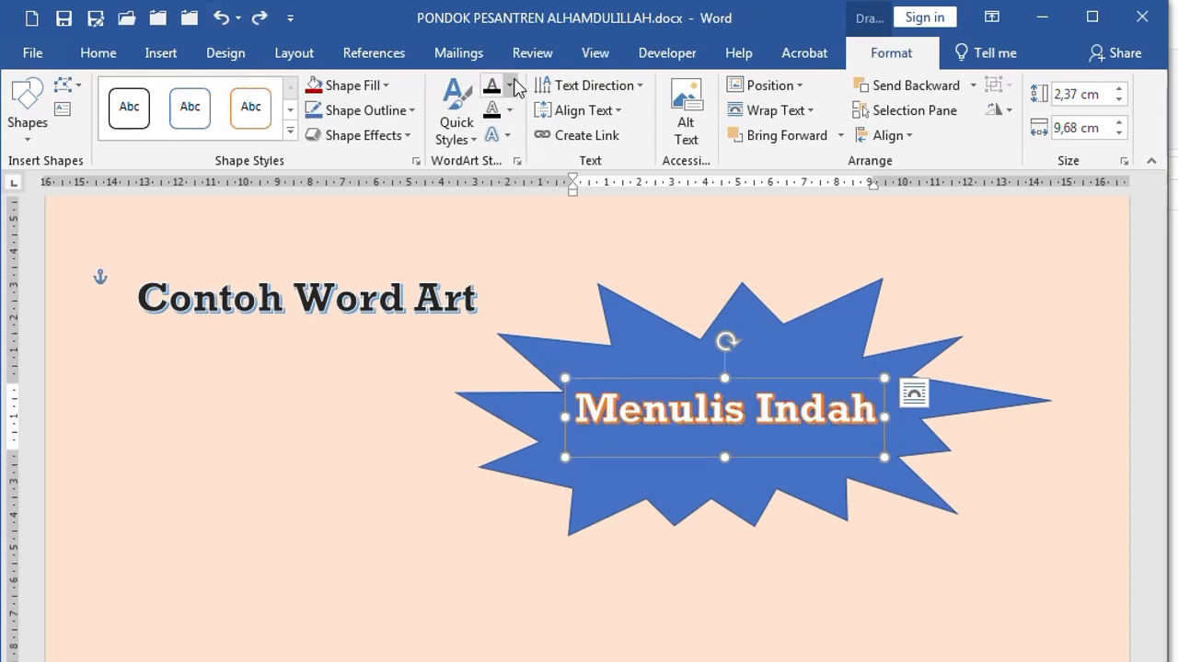
Step: Give the Menulis Indah letters a dark red text fill and a new outline colour
left_click(512, 85)
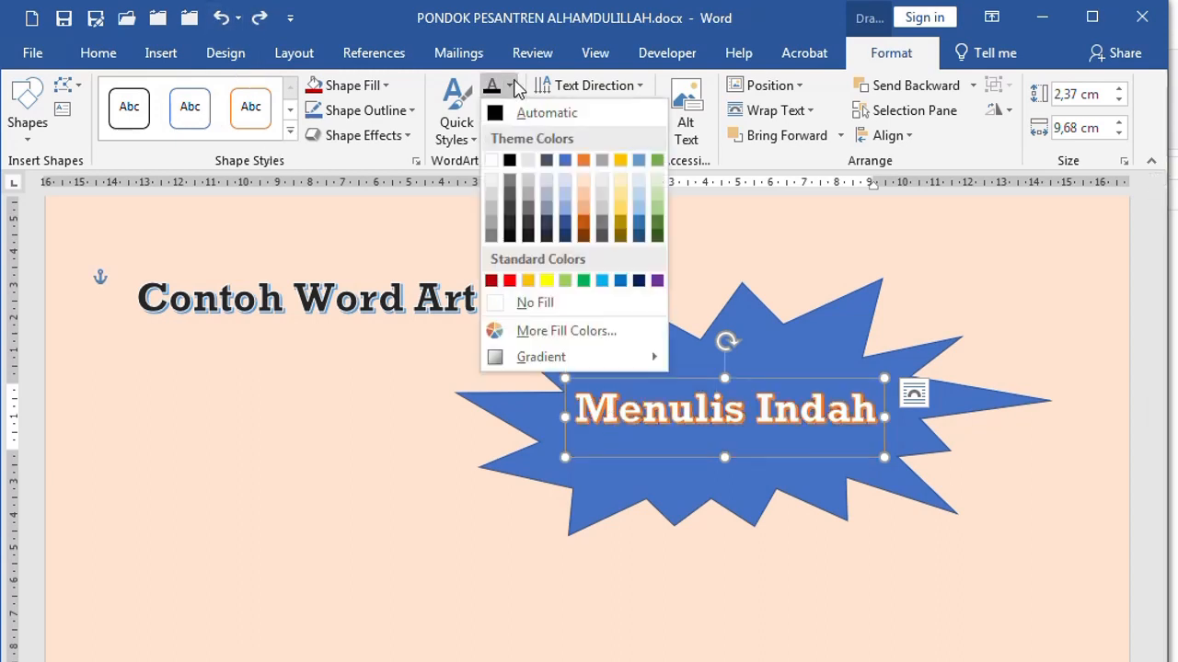
left_click(491, 281)
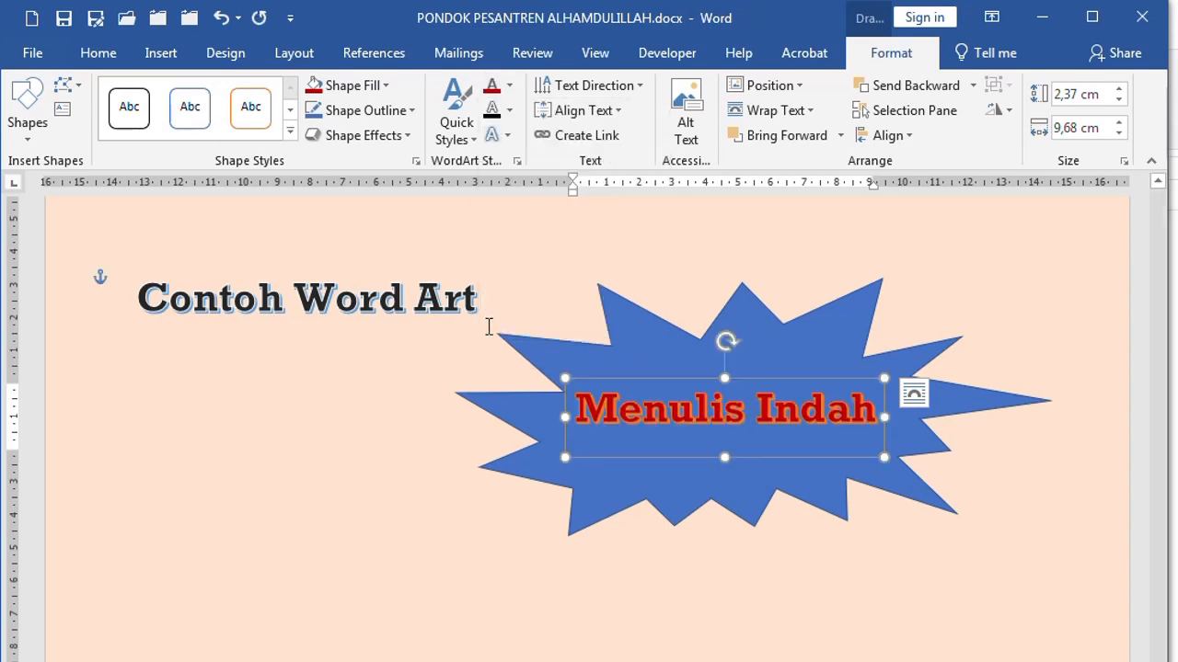
left_click(512, 111)
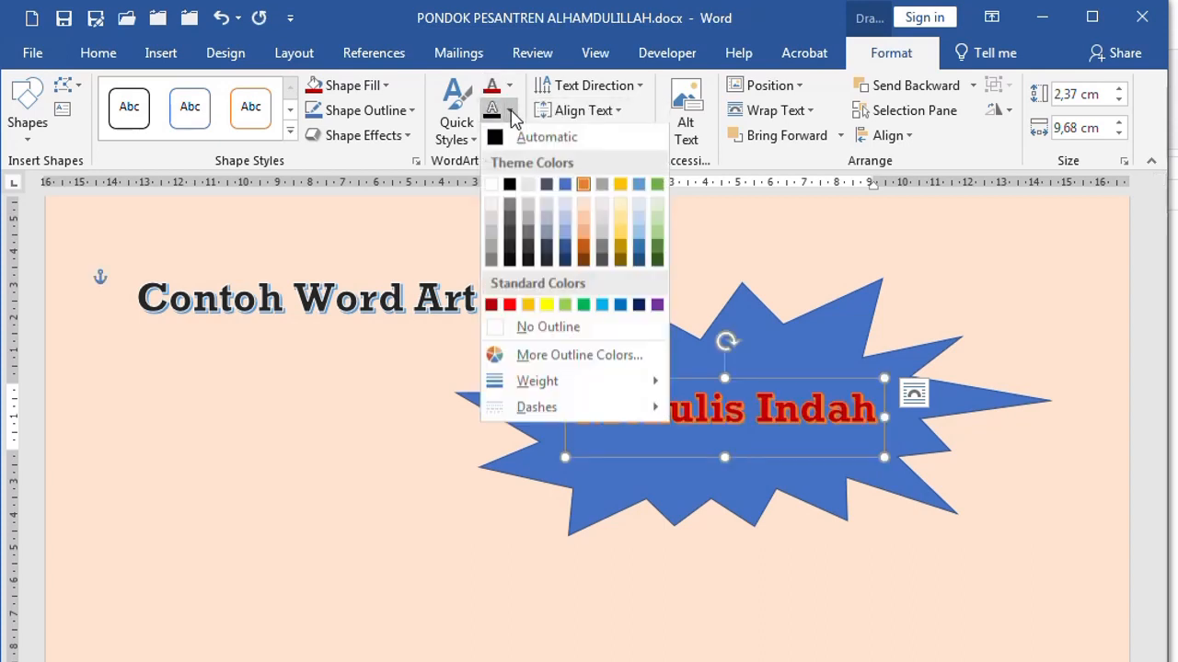
left_click(620, 236)
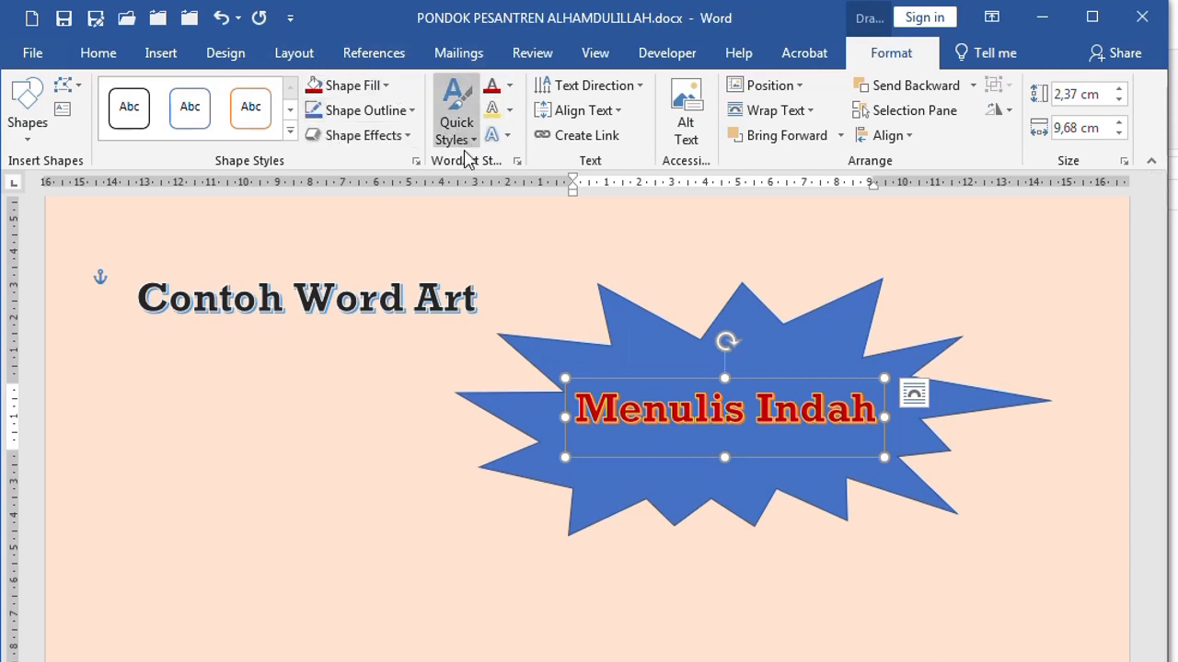
left_click(926, 547)
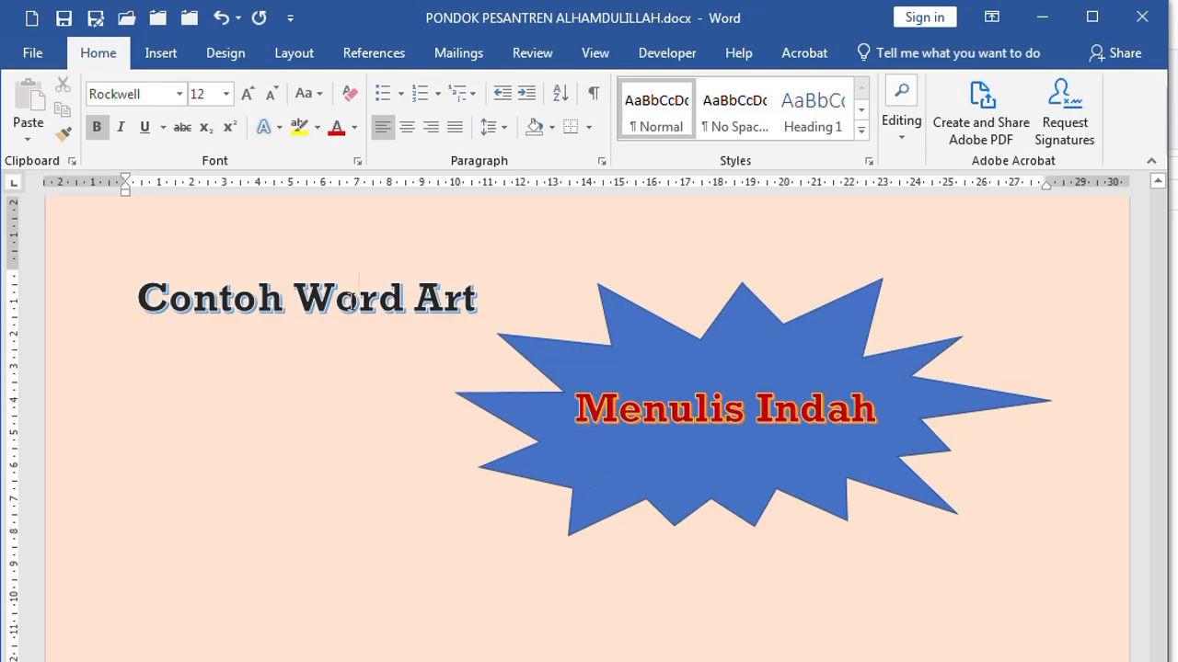
Step: Nudge Contoh Word Art slightly lower and move down to the 'Rumusnya adalah :' equations
left_click(331, 345)
left_click_drag(331, 345, 329, 378)
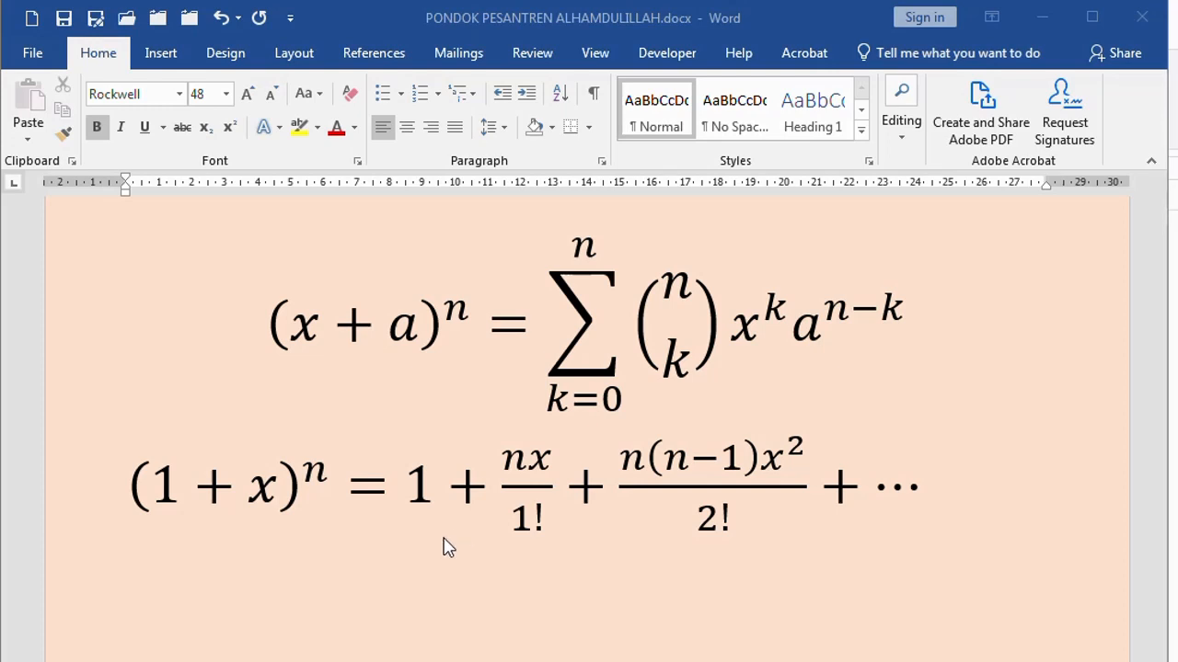
scroll(447, 546, "down", 1)
scroll(436, 546, "down", 1)
left_click(196, 515)
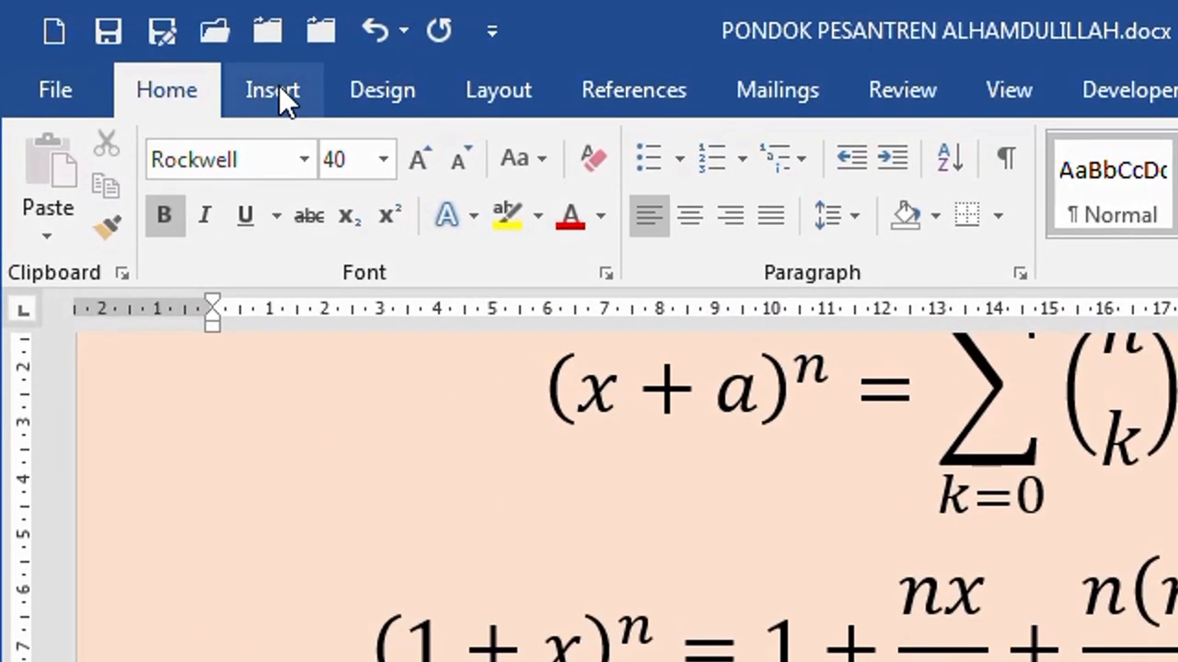
Step: Insert a new blank equation below the binomial formulas
left_click(279, 86)
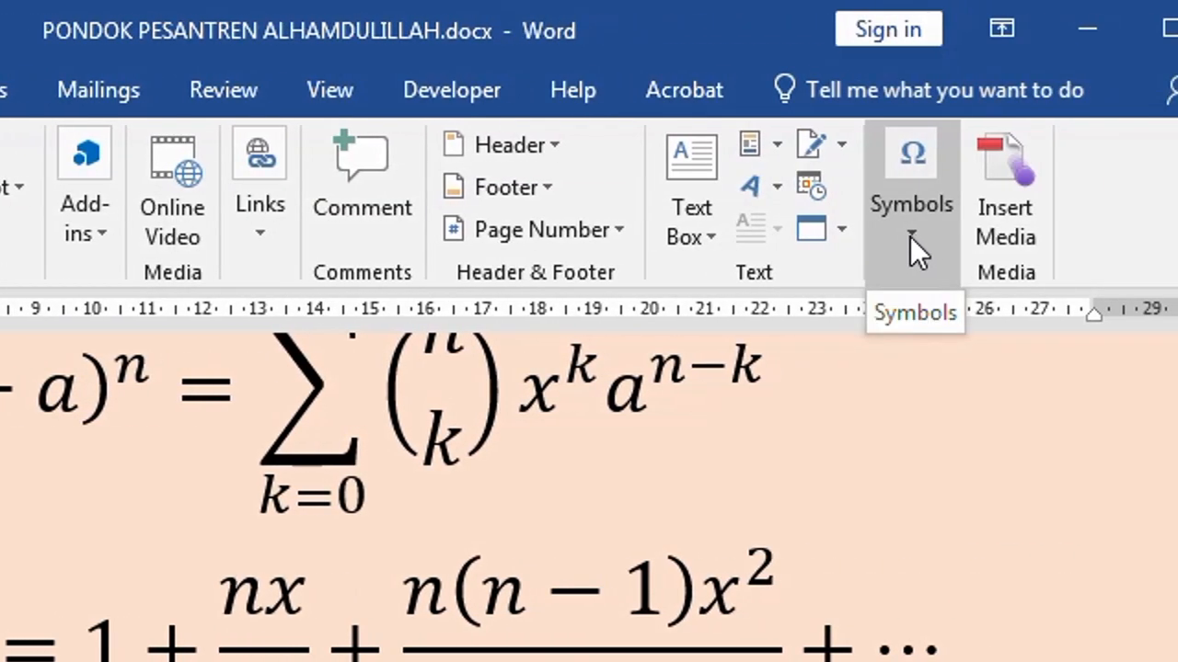
left_click(909, 235)
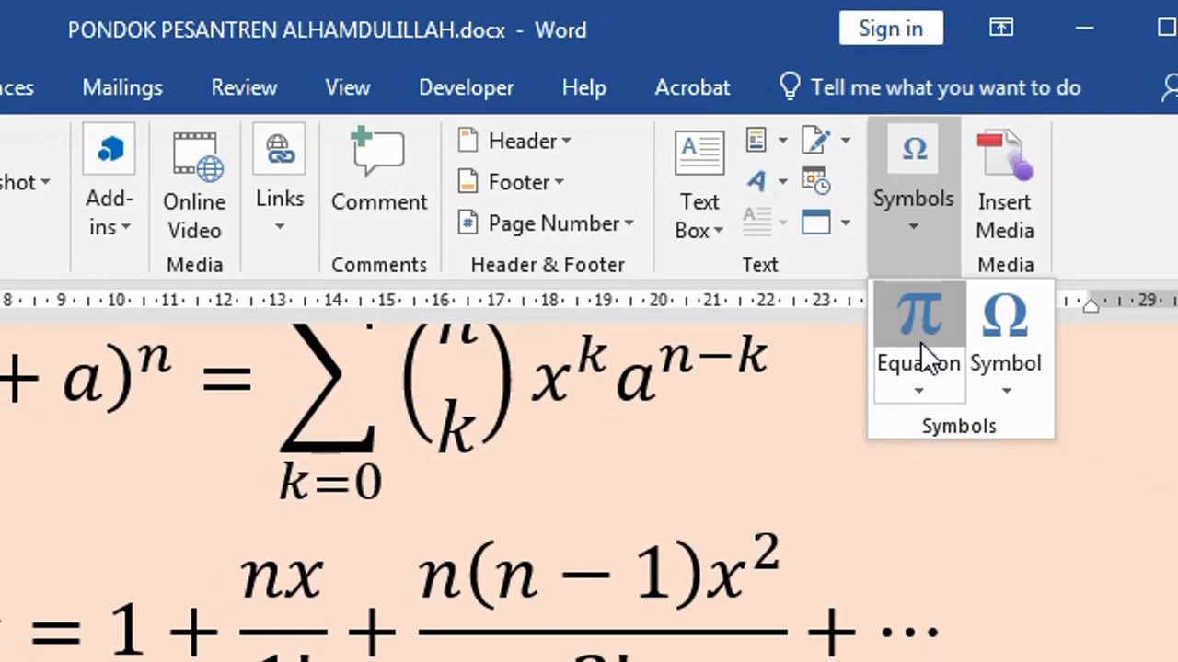
left_click(921, 346)
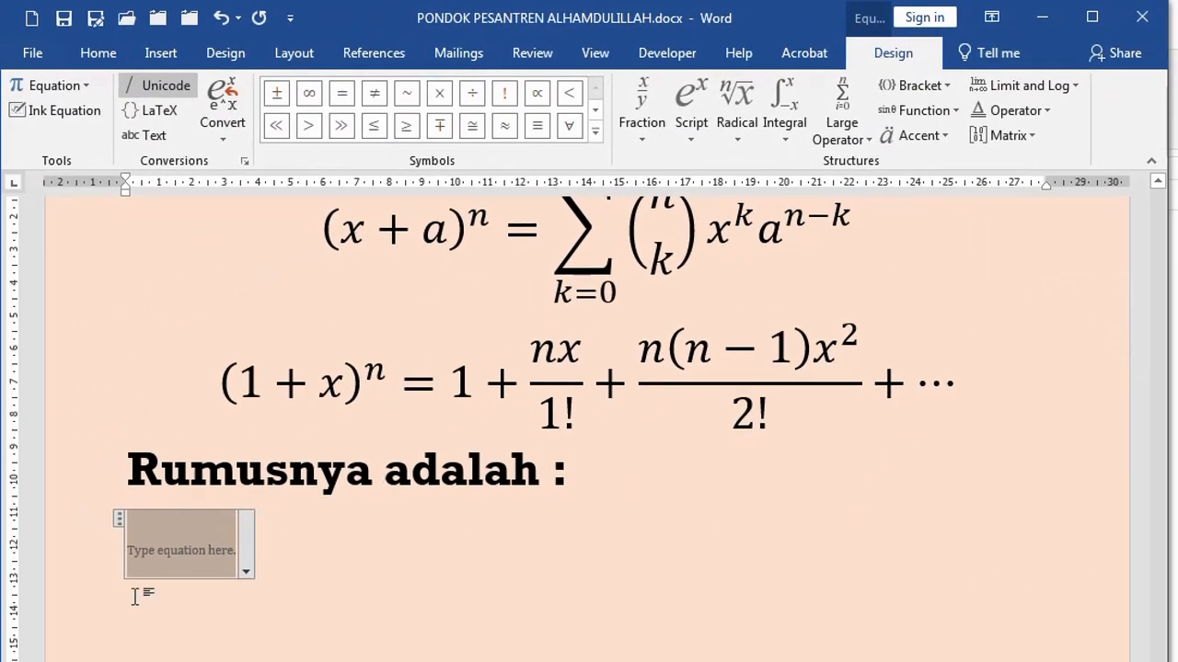
Step: Build (1+1)^n from a superscript template with parentheses, 1+1 as base and n as exponent
scroll(134, 597, "down", 3)
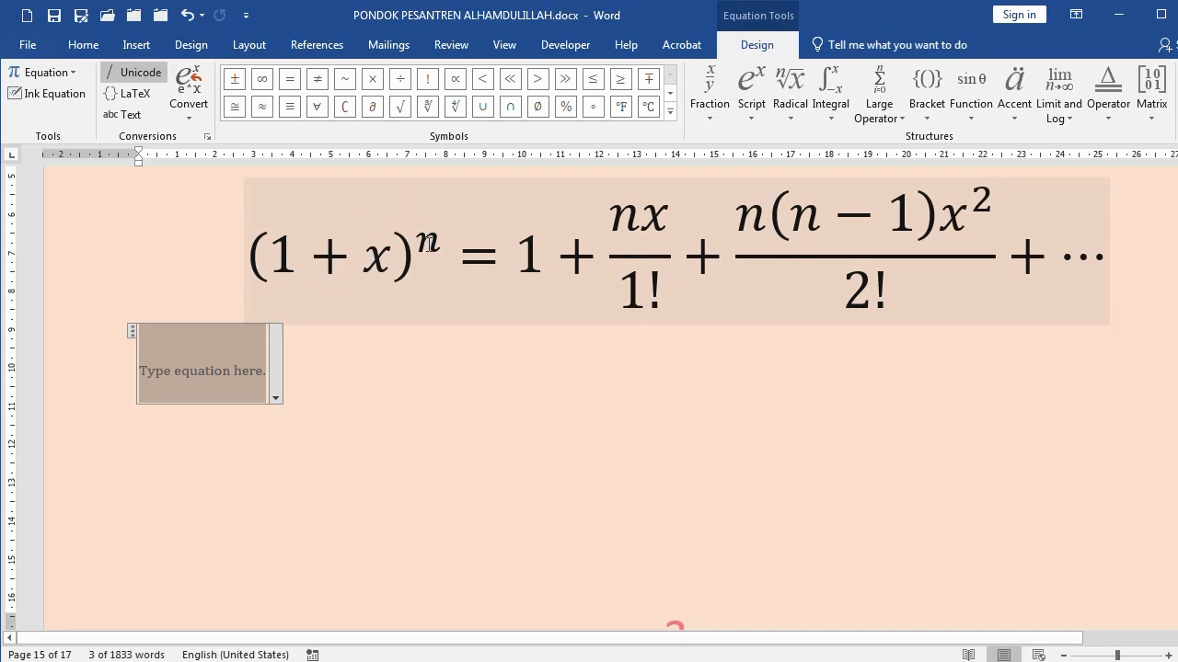
left_click(753, 114)
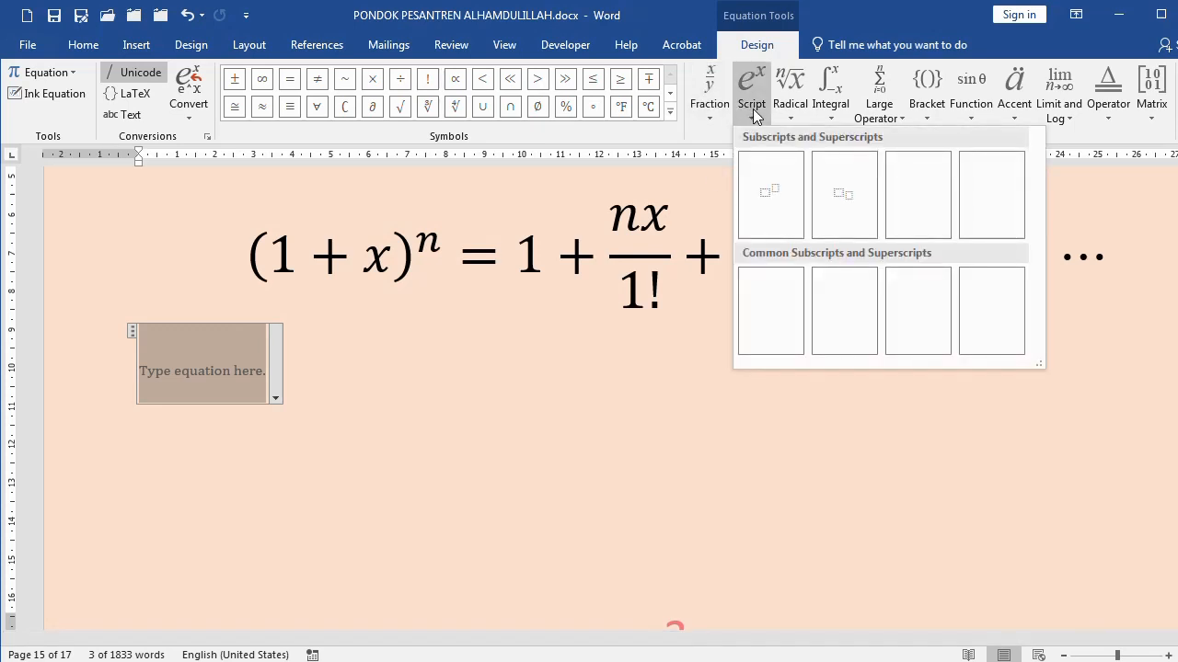
left_click(769, 188)
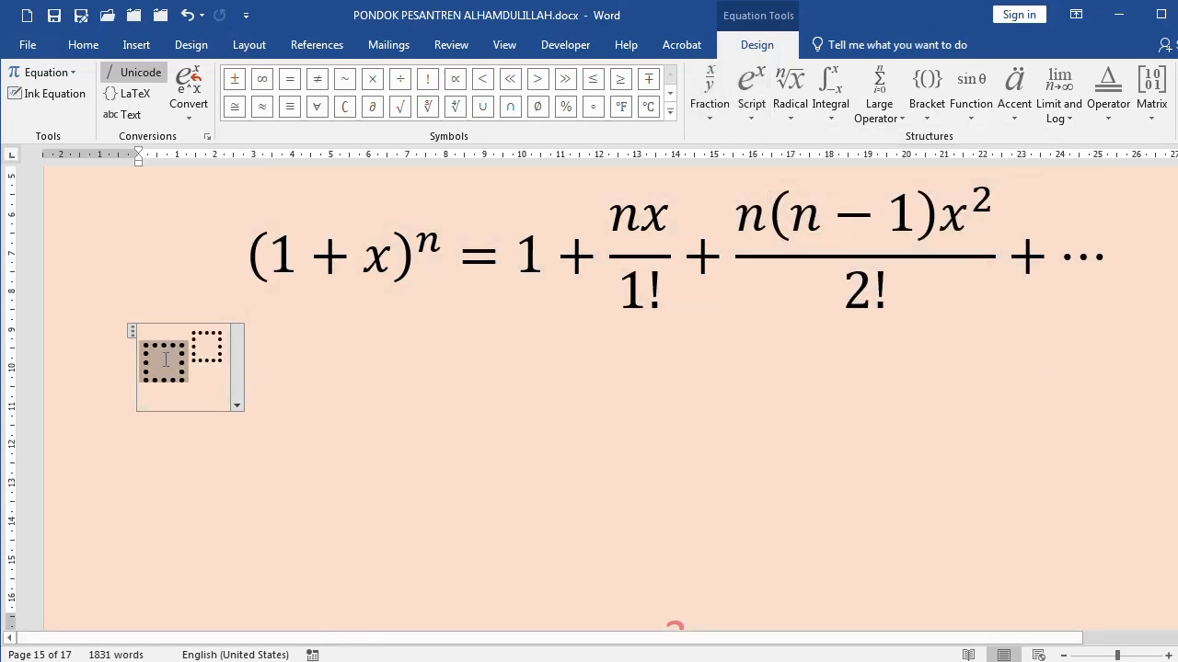
left_click(929, 93)
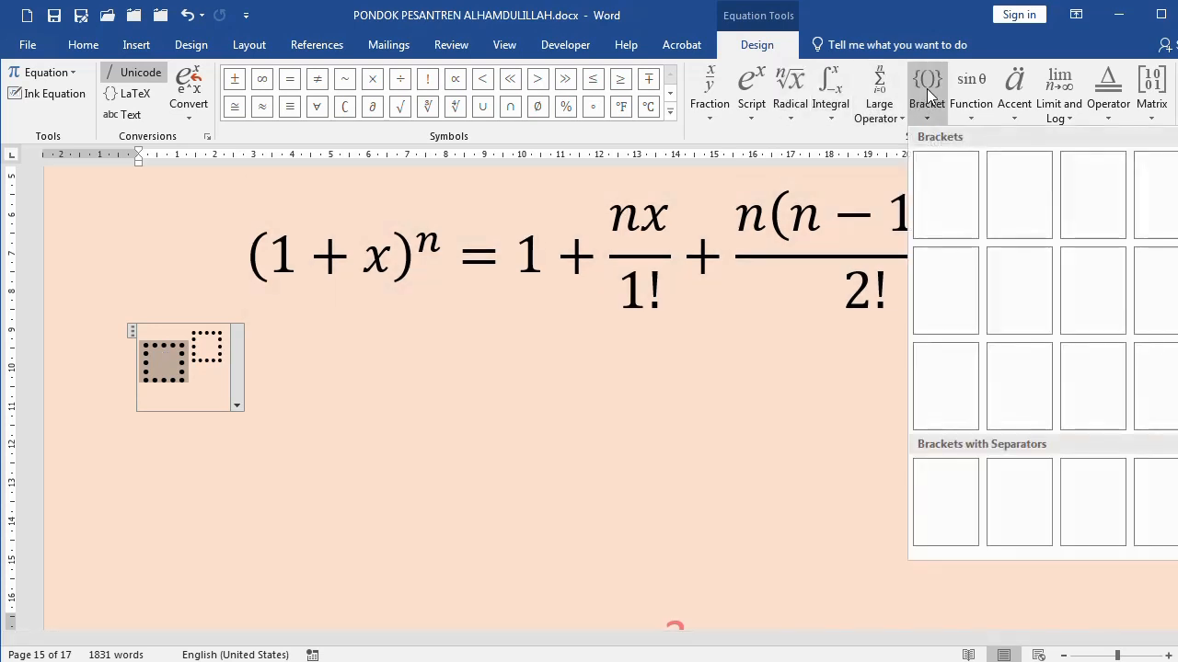
left_click(948, 193)
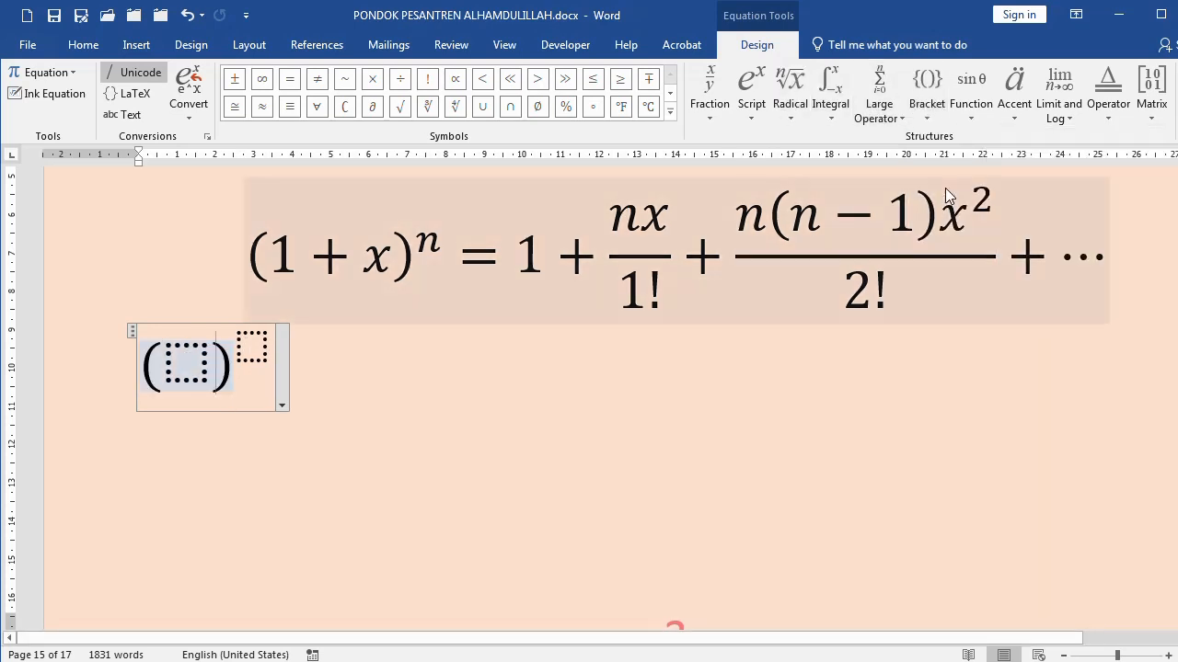
left_click(204, 360)
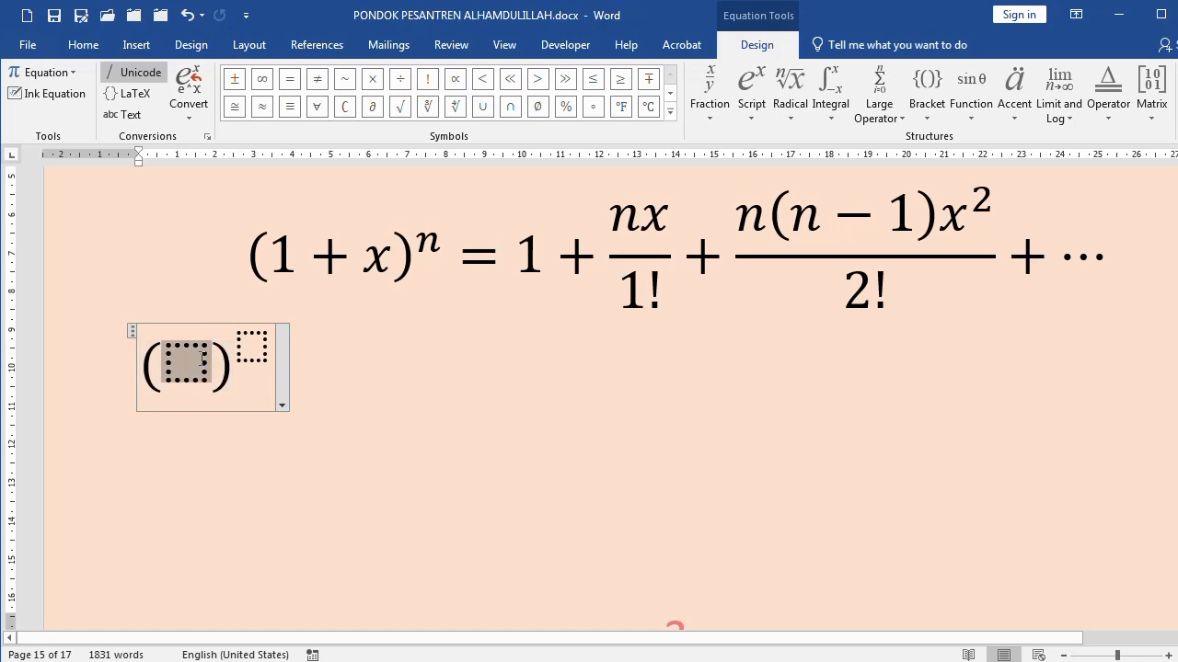
type("1+1")
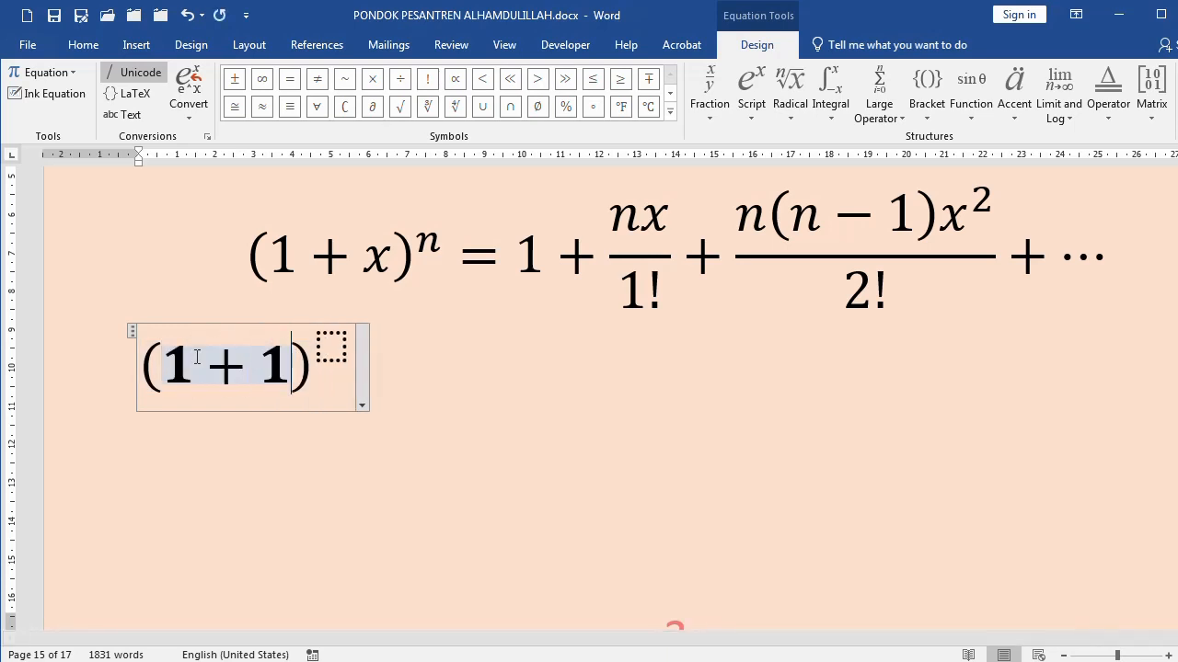
left_click(333, 347)
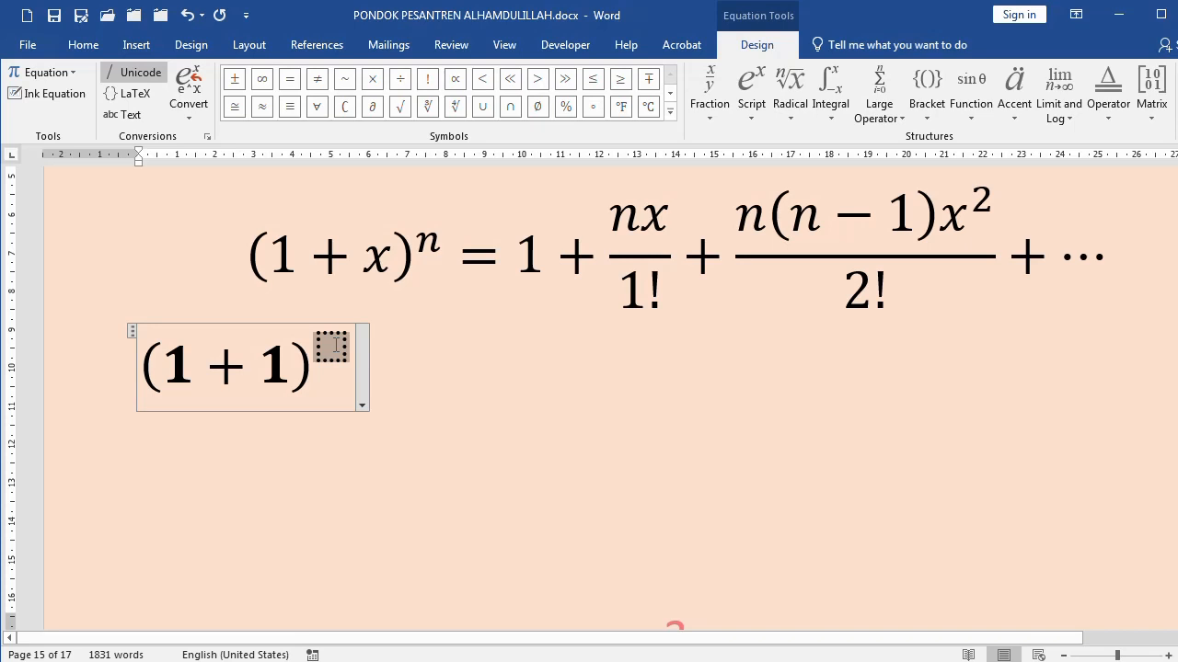
type("n")
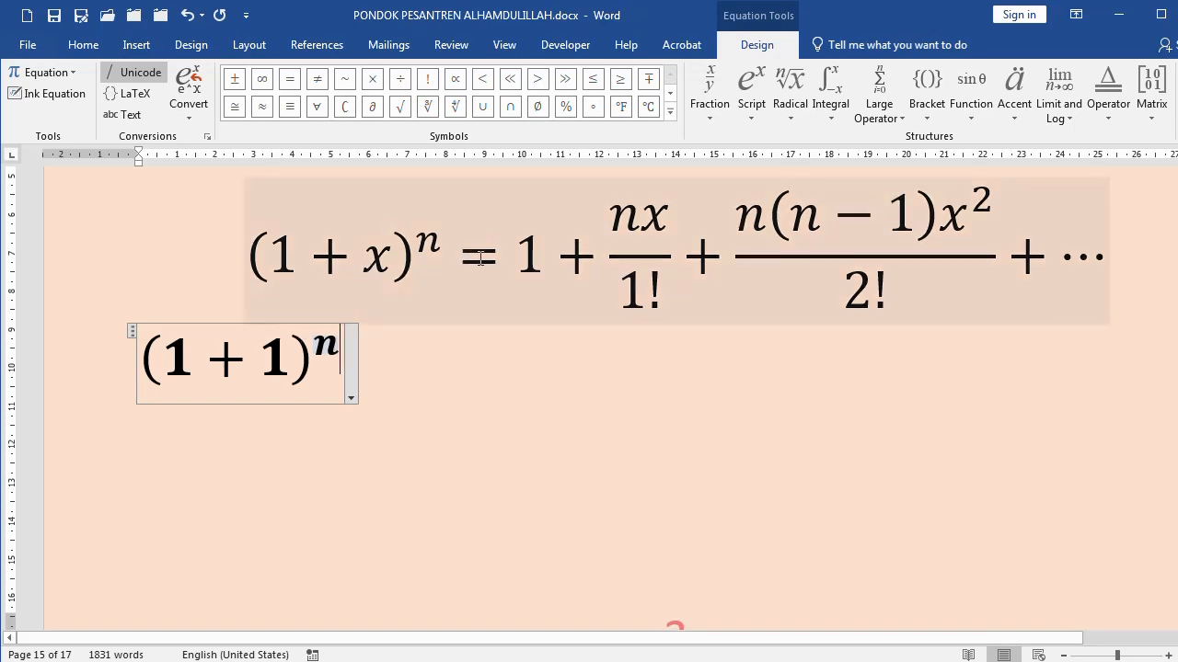
key("Right")
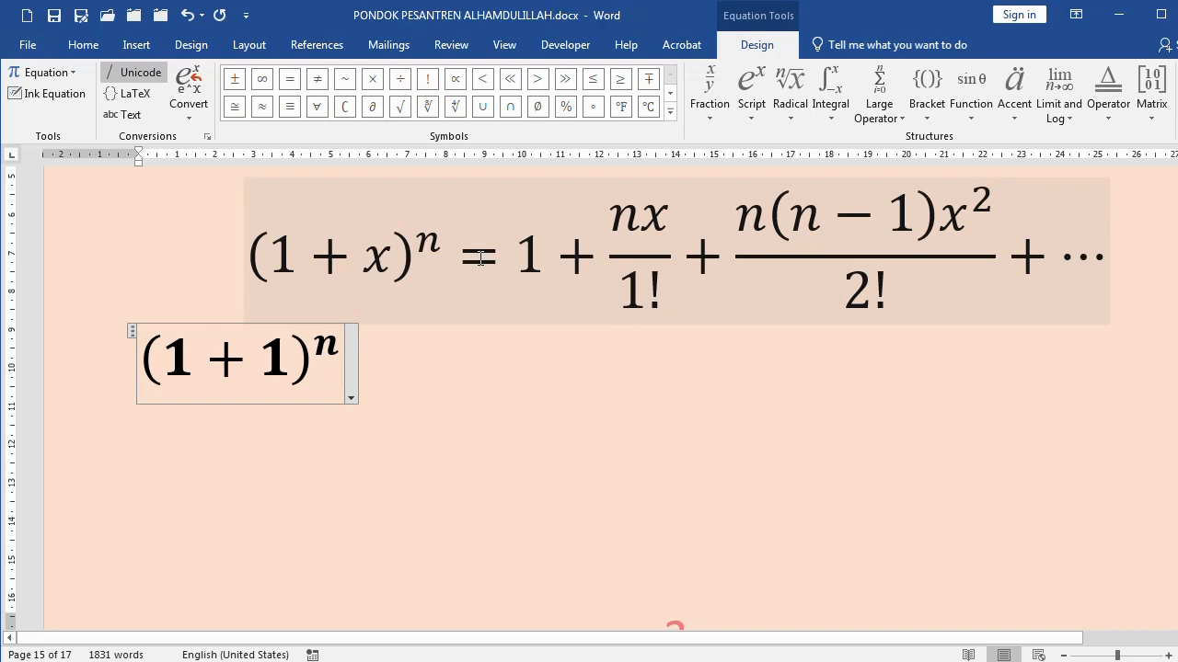
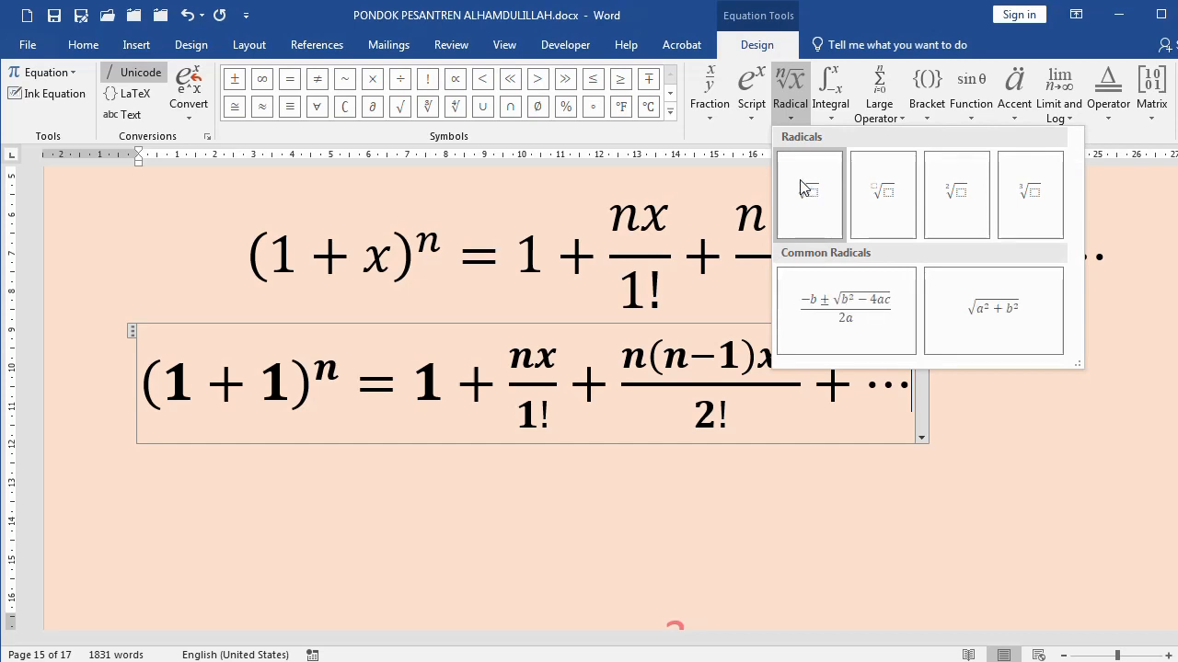
Step: Browse the Integral and Large Operator equation galleries, then close them without inserting anything
left_click(842, 112)
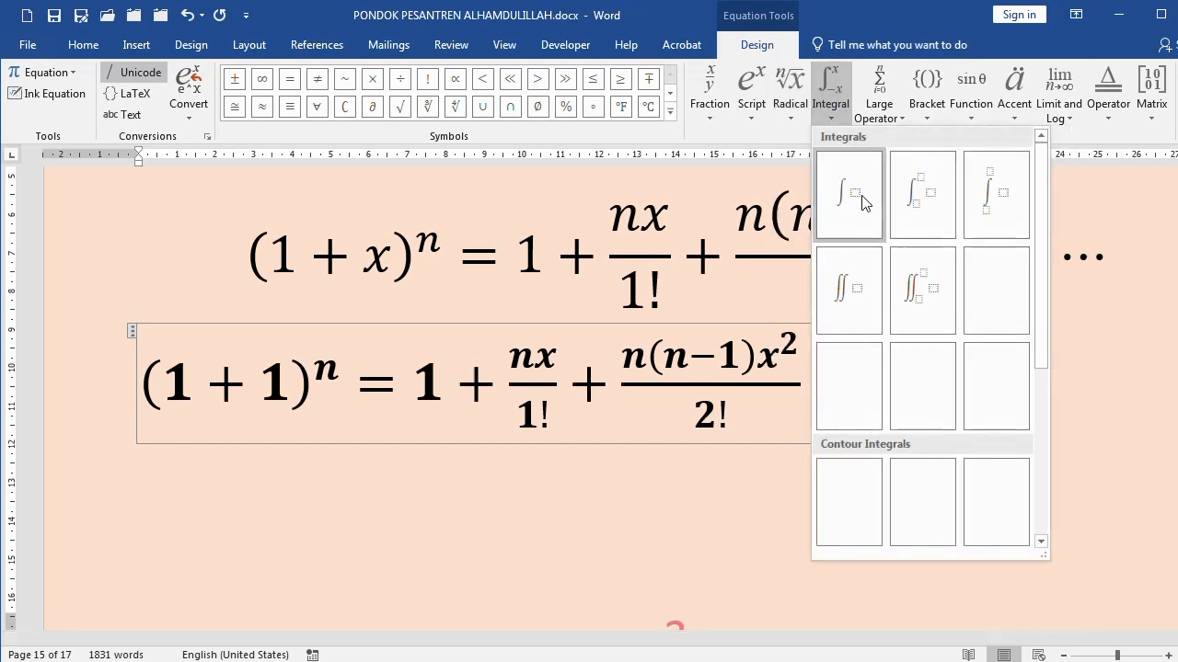
left_click(887, 115)
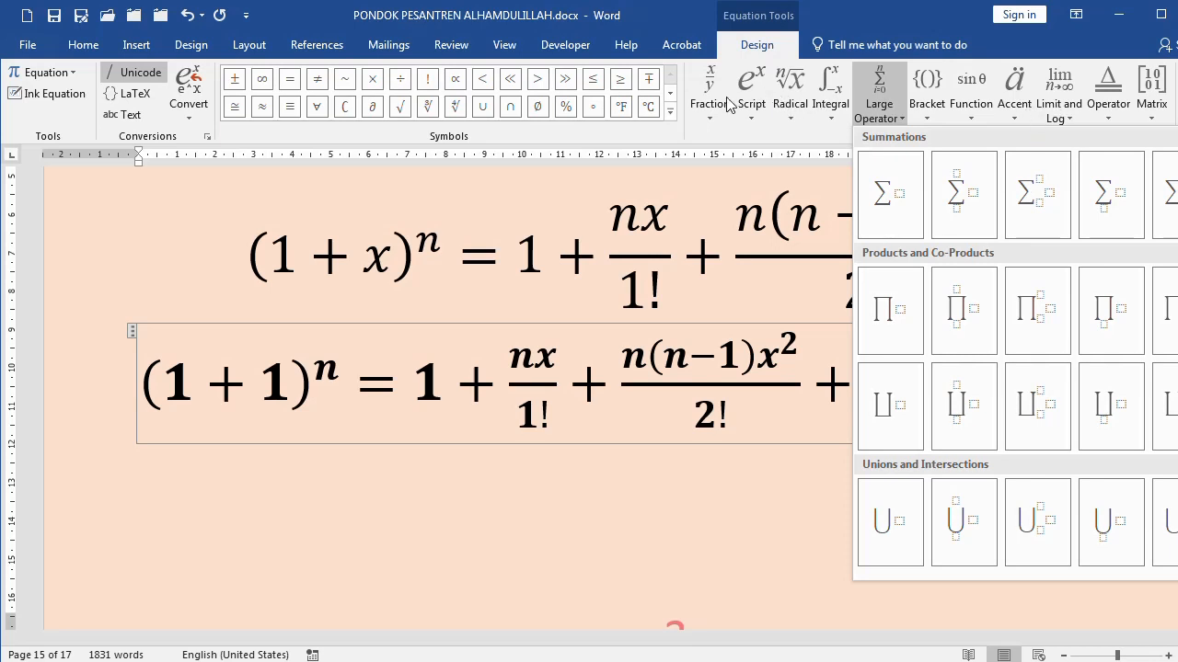
left_click(752, 47)
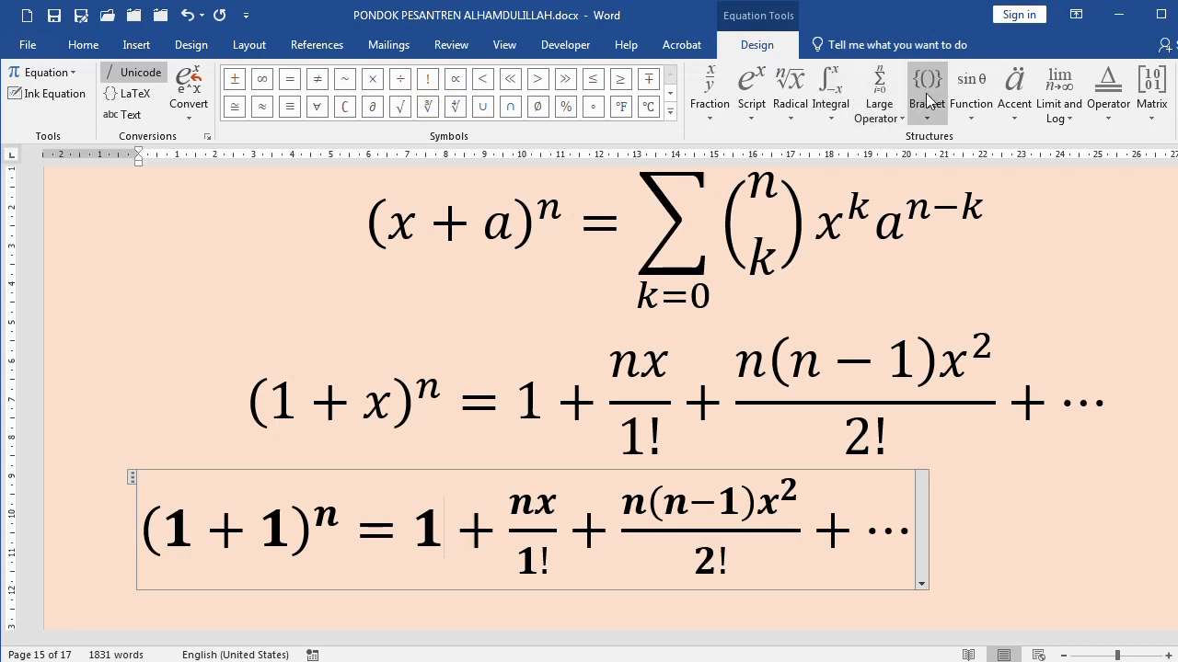
Step: Look through the Radical gallery and the full Basic Math symbol set, then select the middle equation
left_click(788, 91)
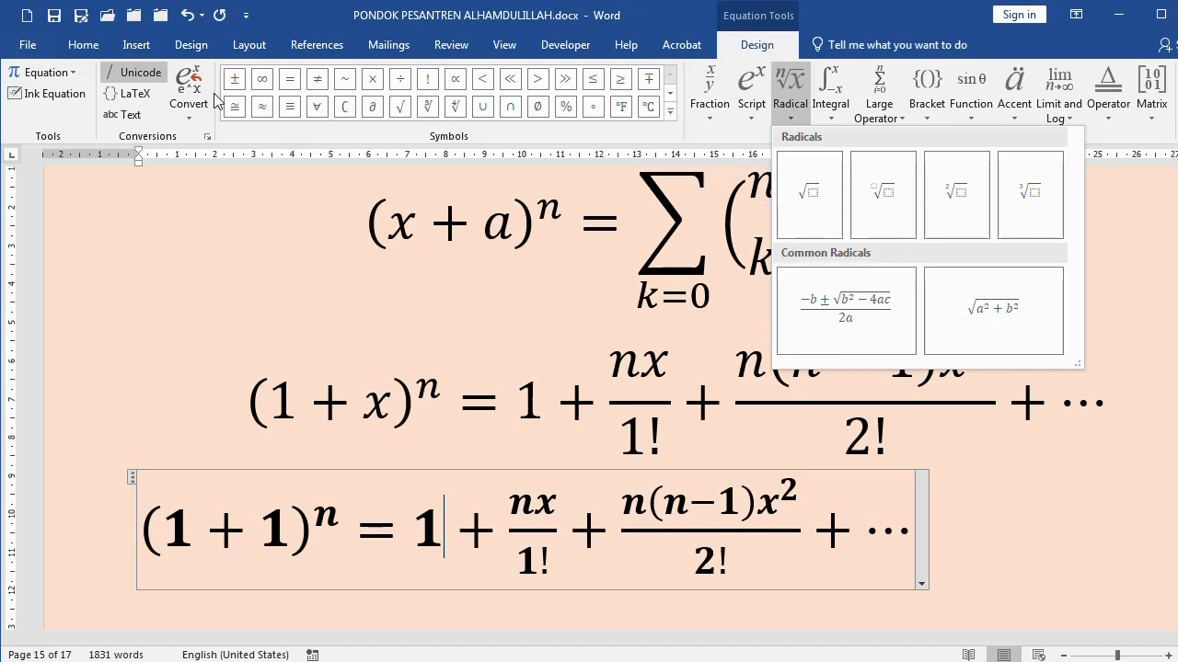
left_click(672, 113)
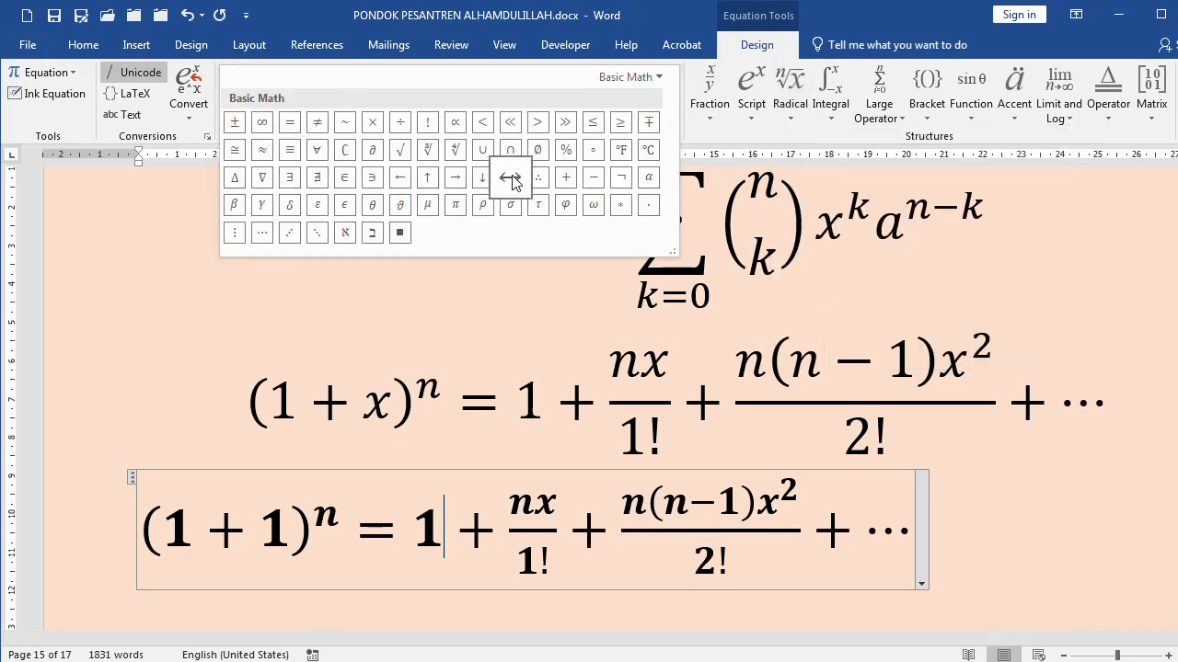
left_click(484, 358)
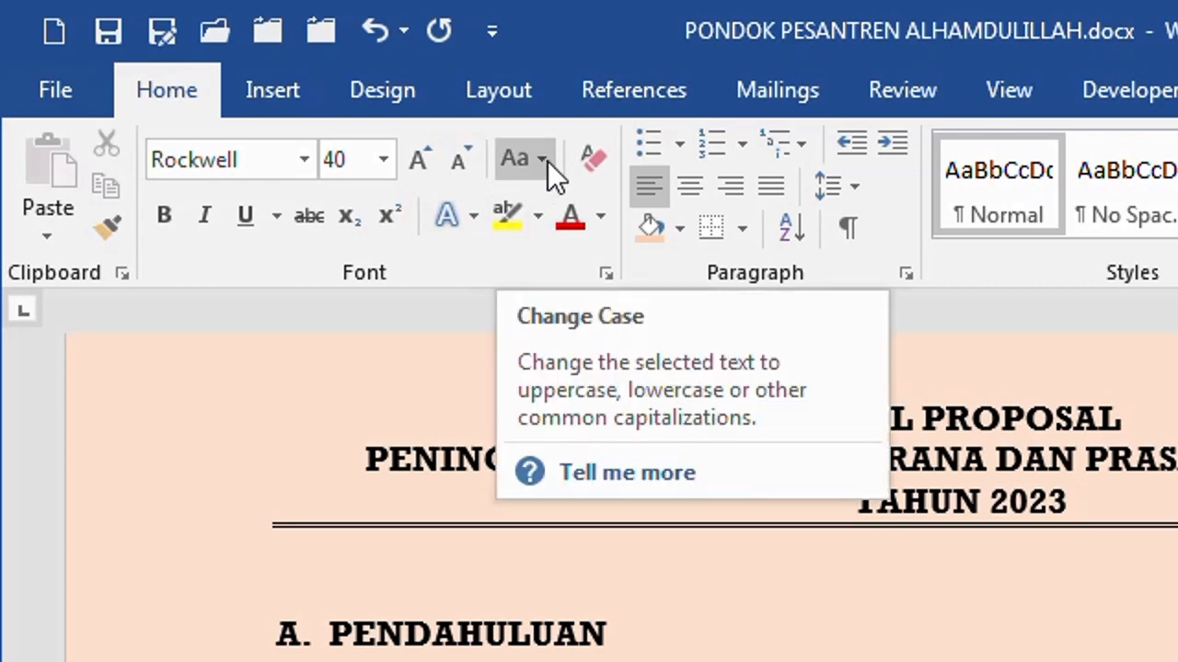
Step: Try lowercase and UPPERCASE on the three title lines, then set them to Capitalize Each Word
left_click(547, 161)
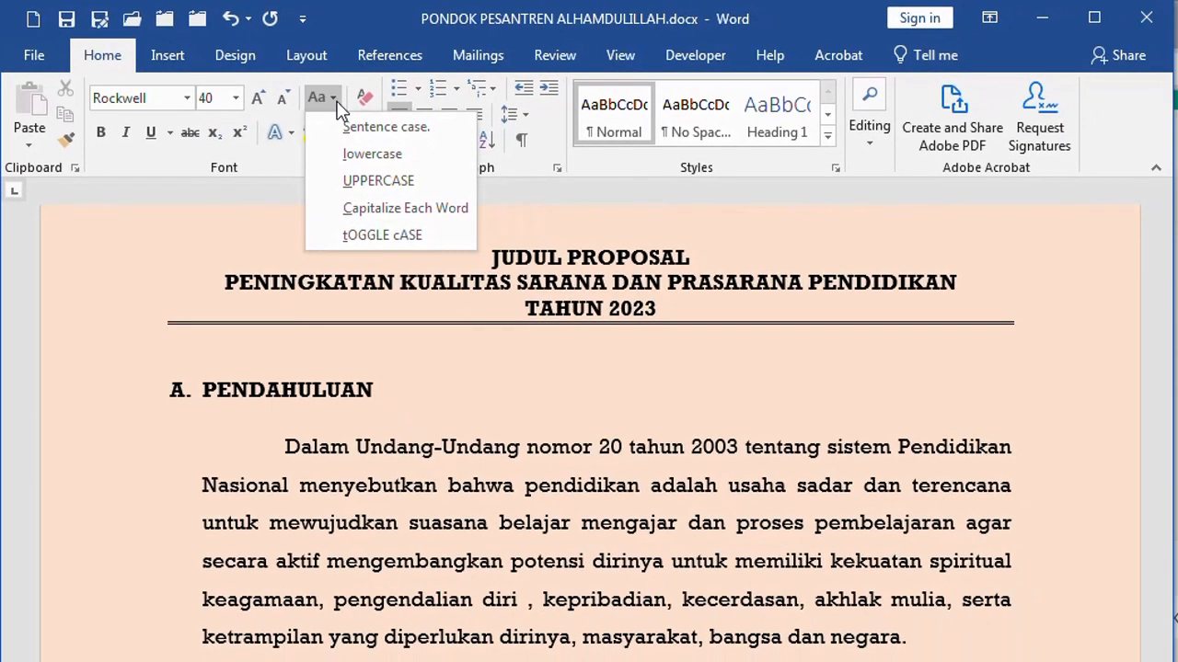
left_click(506, 451)
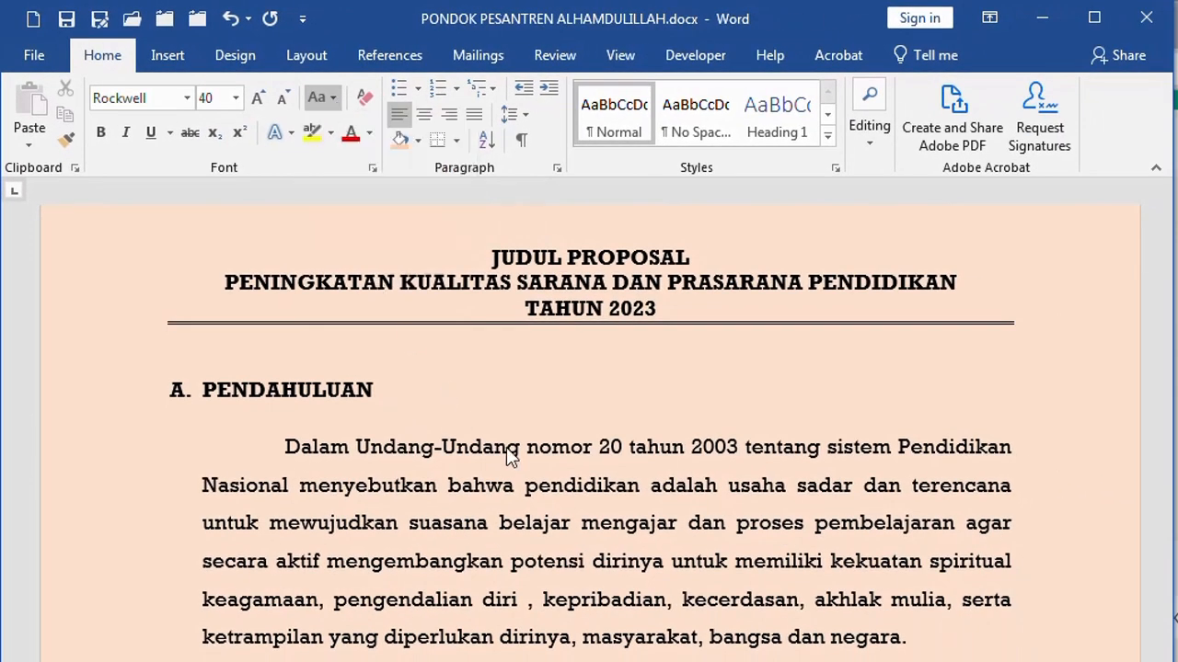
left_click_drag(89, 269, 89, 313)
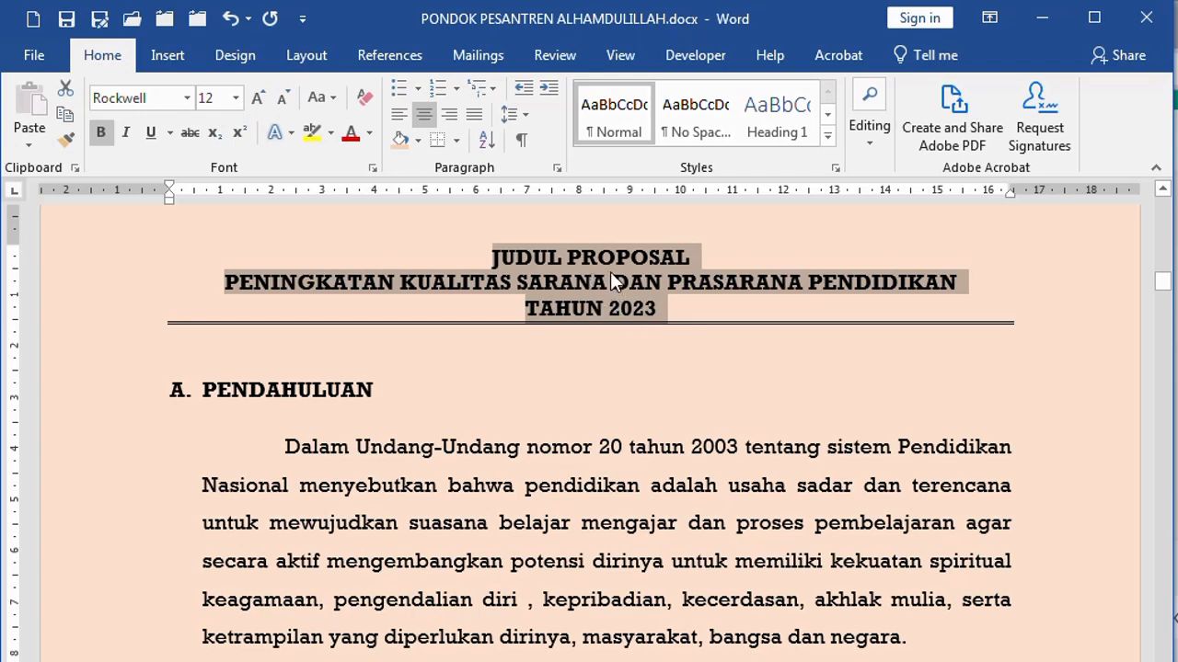
left_click(334, 100)
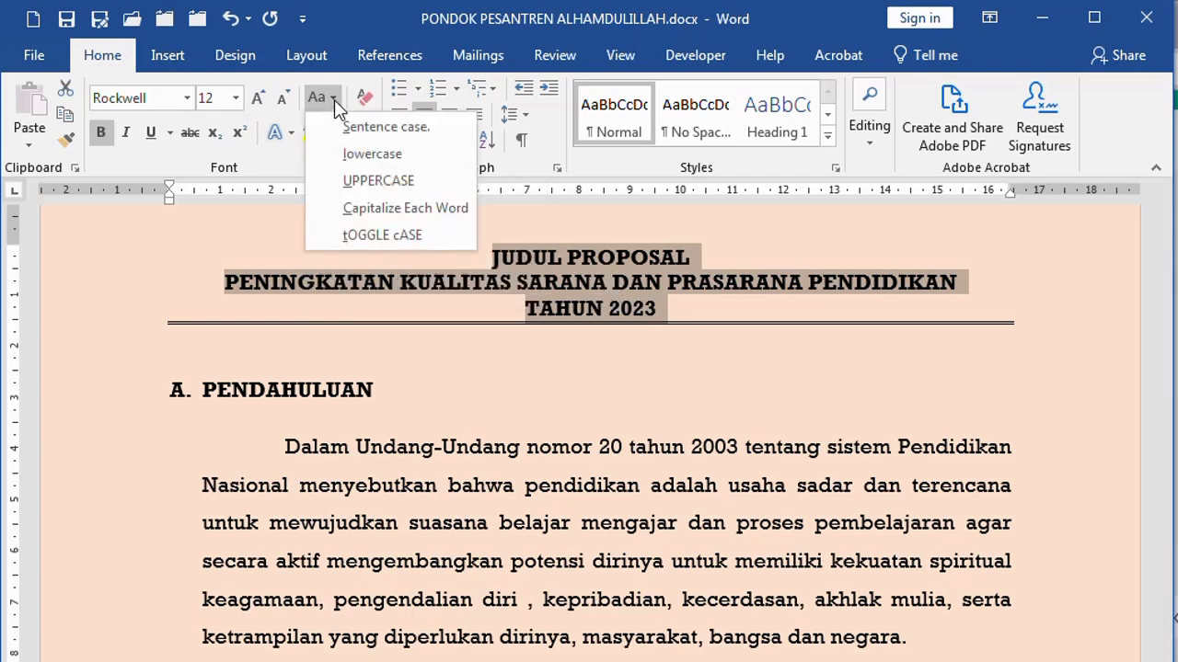
left_click(364, 155)
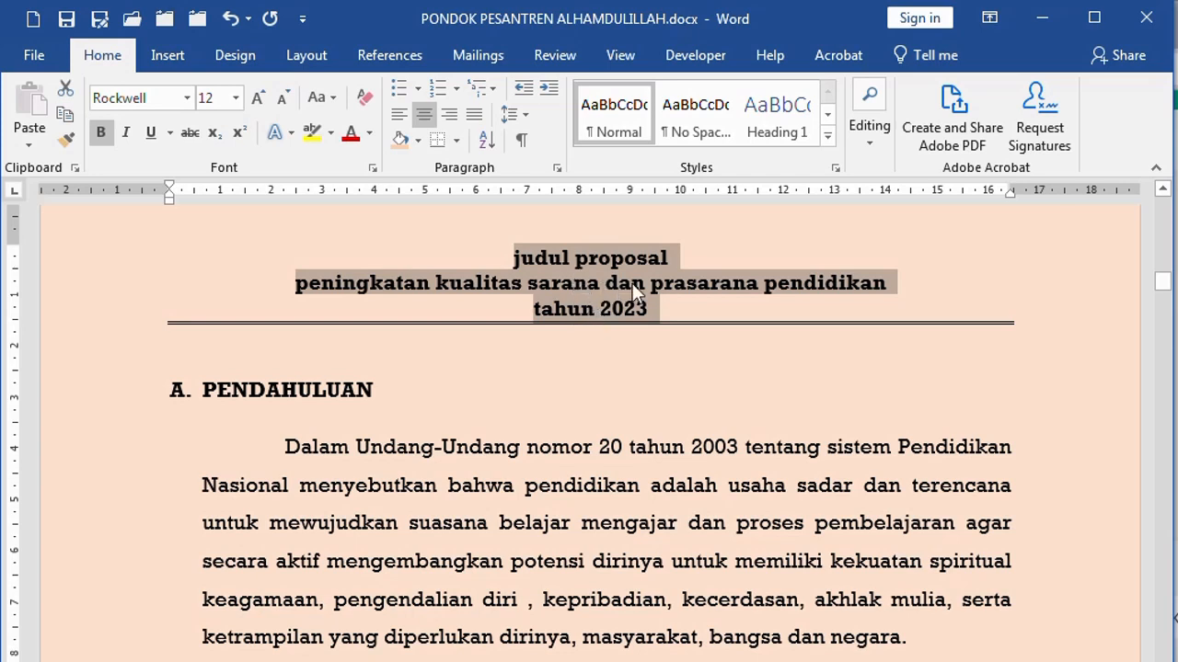
left_click(333, 98)
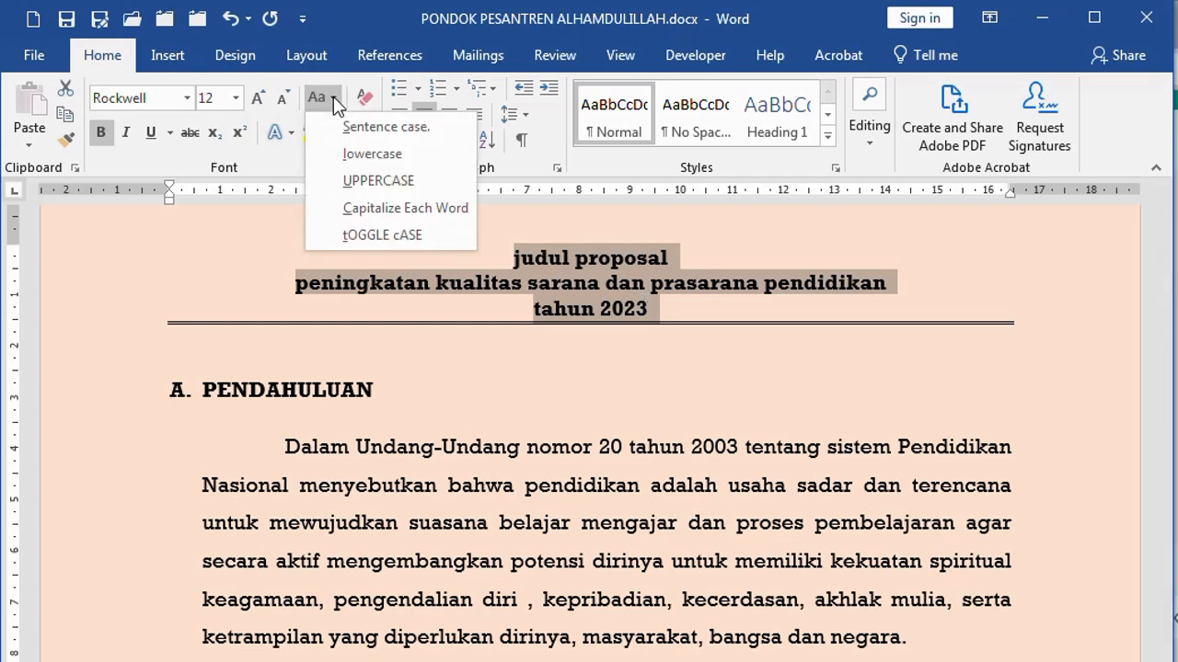
left_click(387, 184)
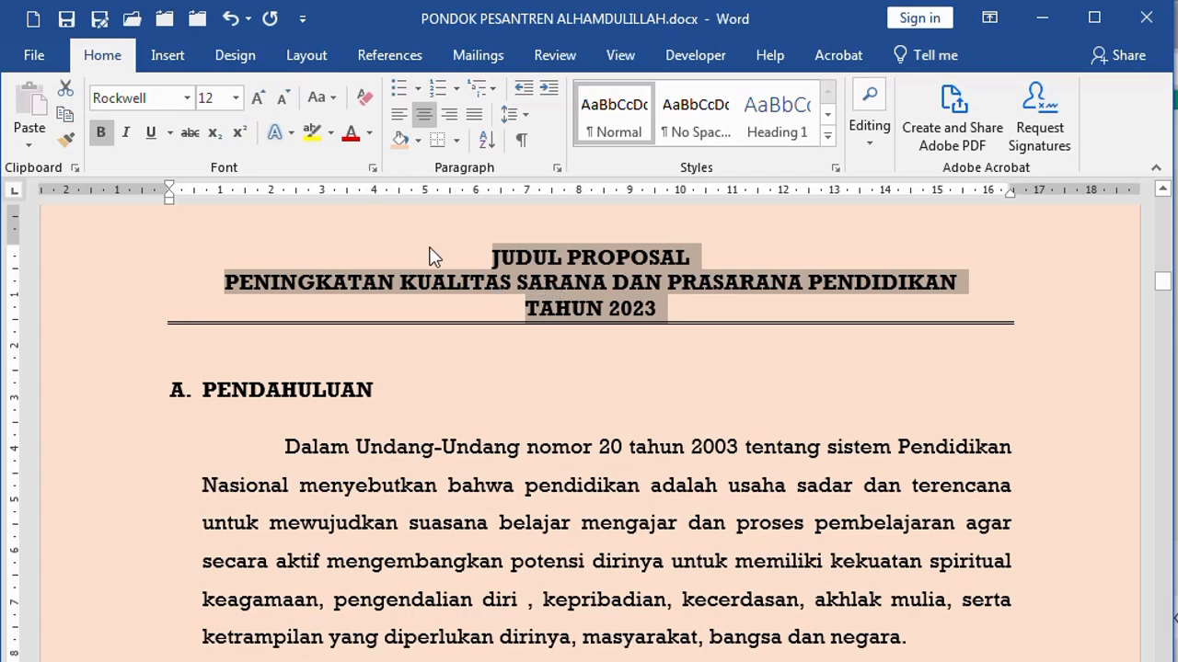
left_click(332, 99)
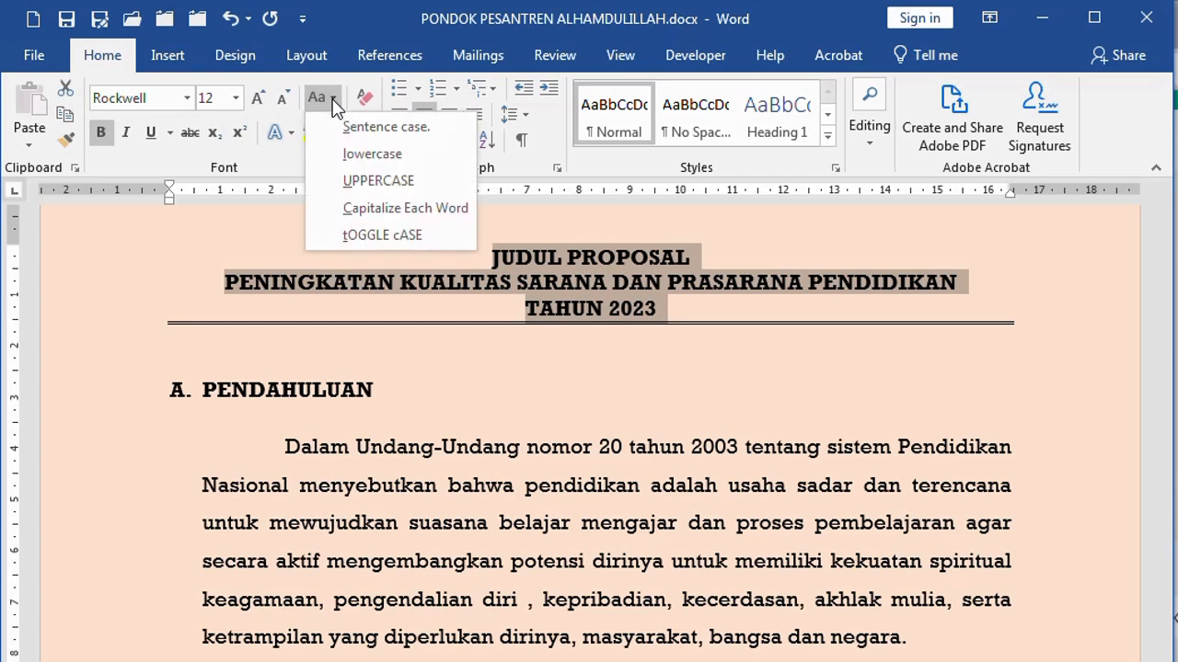
left_click(419, 211)
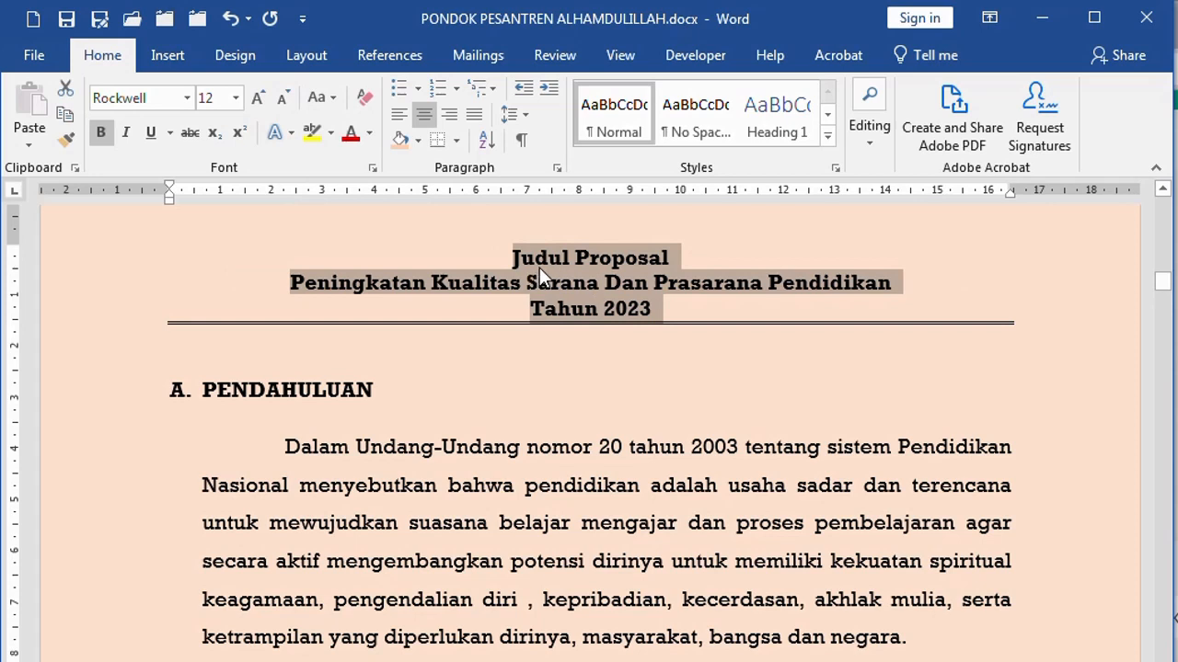
left_click(81, 397)
Step: Make the heading read 'A. Pendahuluan'; grow the first paragraph to 16 pt, then shrink it back to 12 pt
left_click(321, 98)
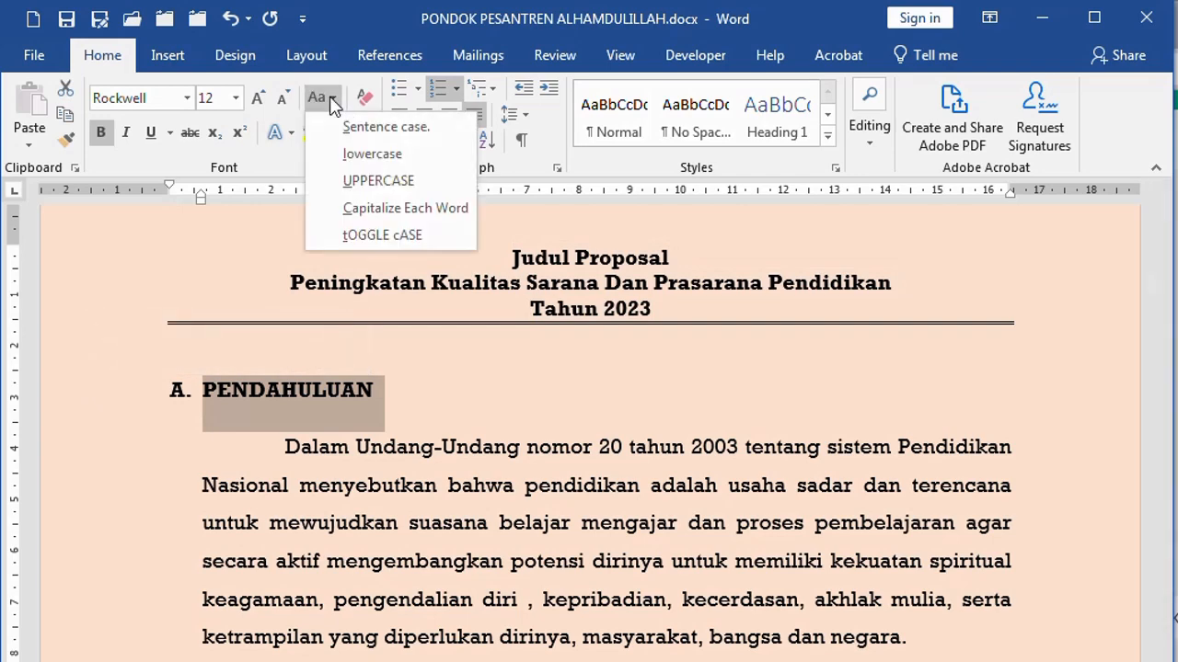
left_click(368, 213)
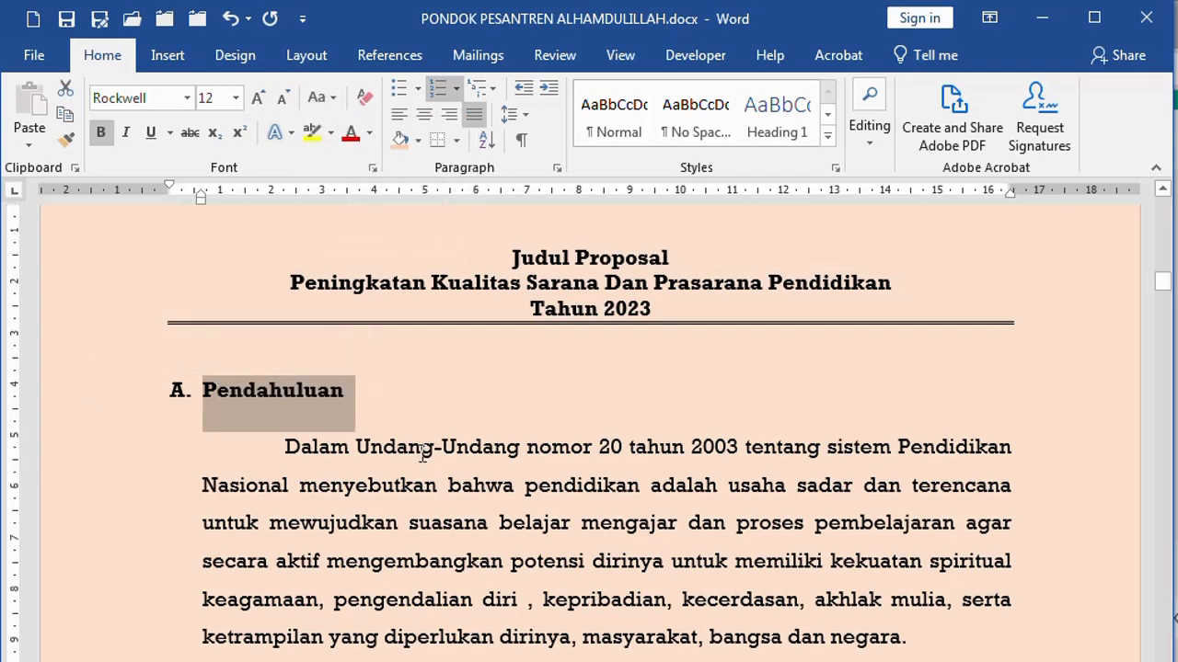
scroll(120, 350, "down", 2)
left_click_drag(112, 317, 138, 515)
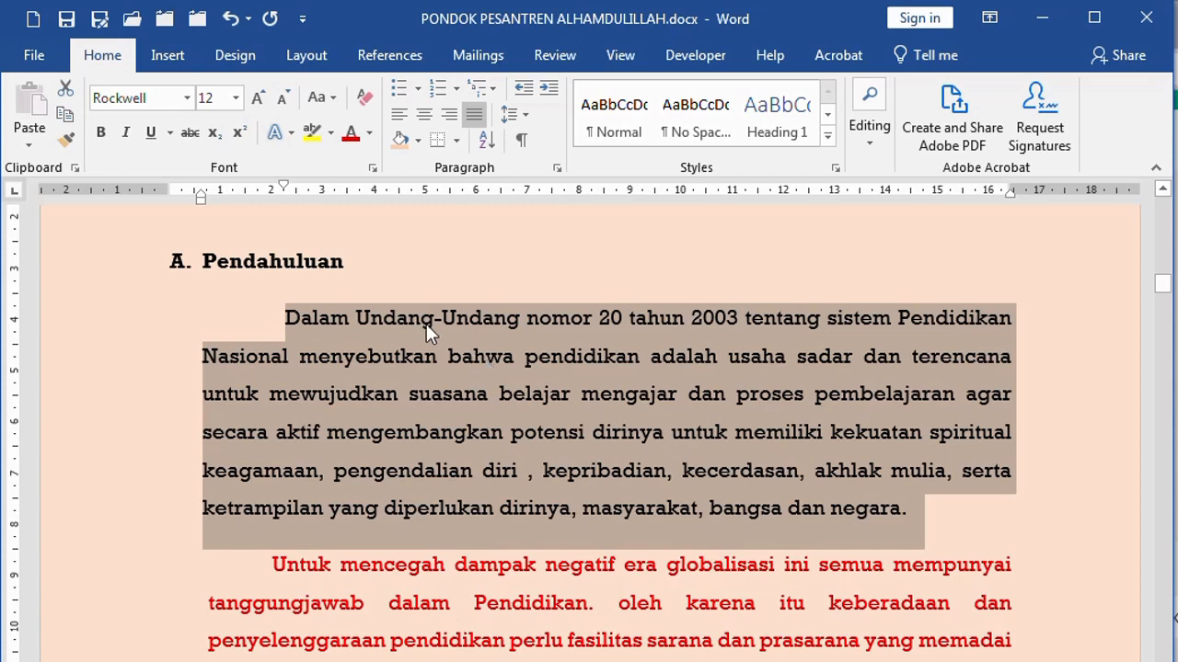
left_click(337, 97)
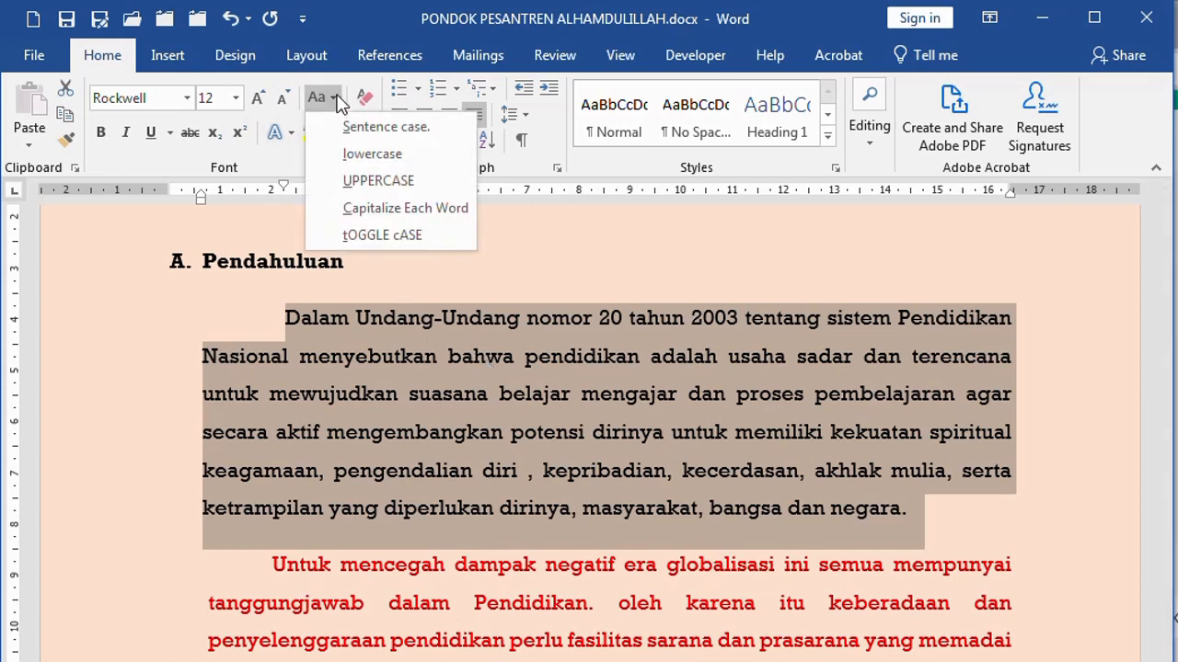
left_click(356, 131)
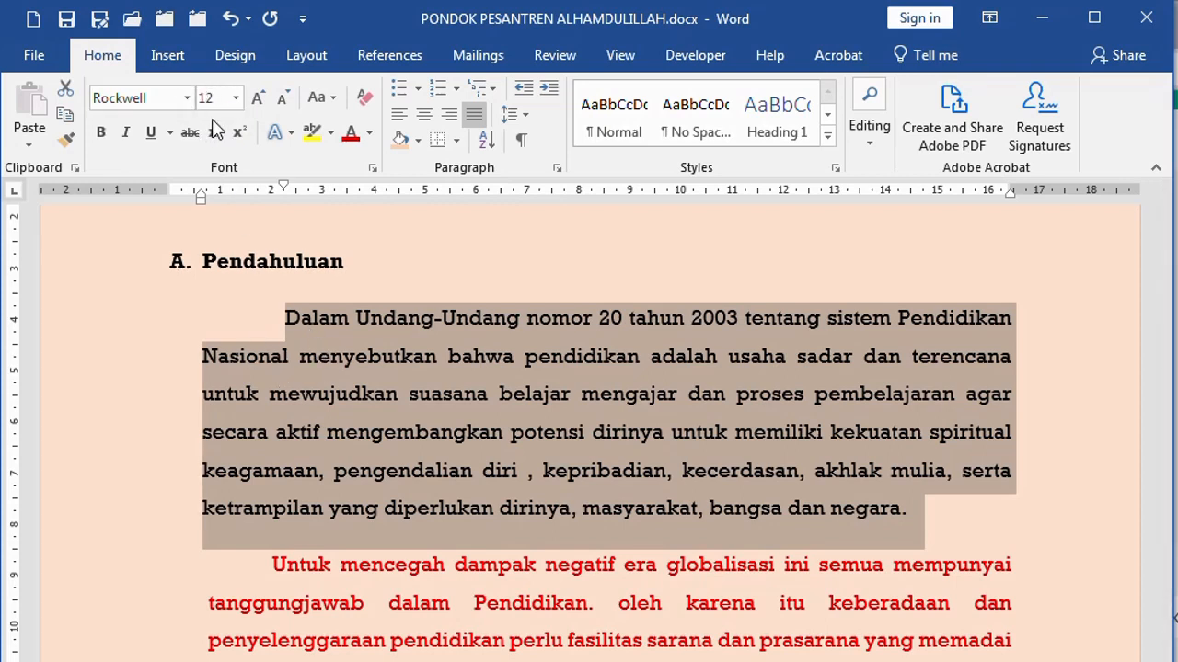
left_click(259, 97)
left_click(259, 97)
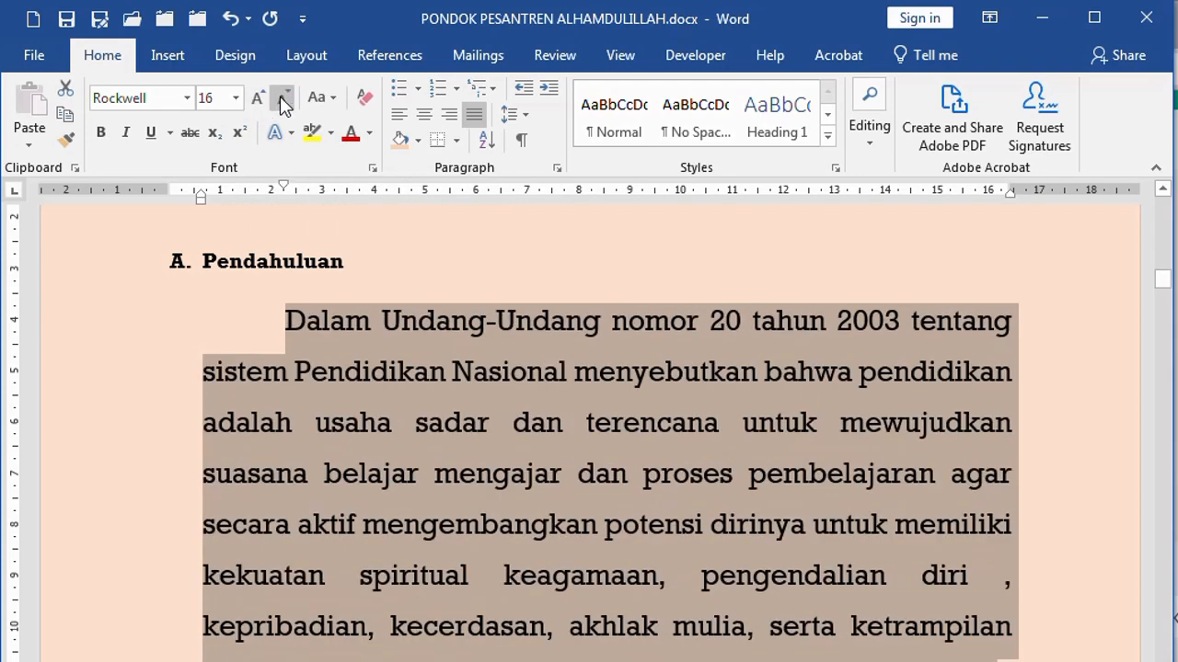
left_click(281, 98)
left_click(282, 97)
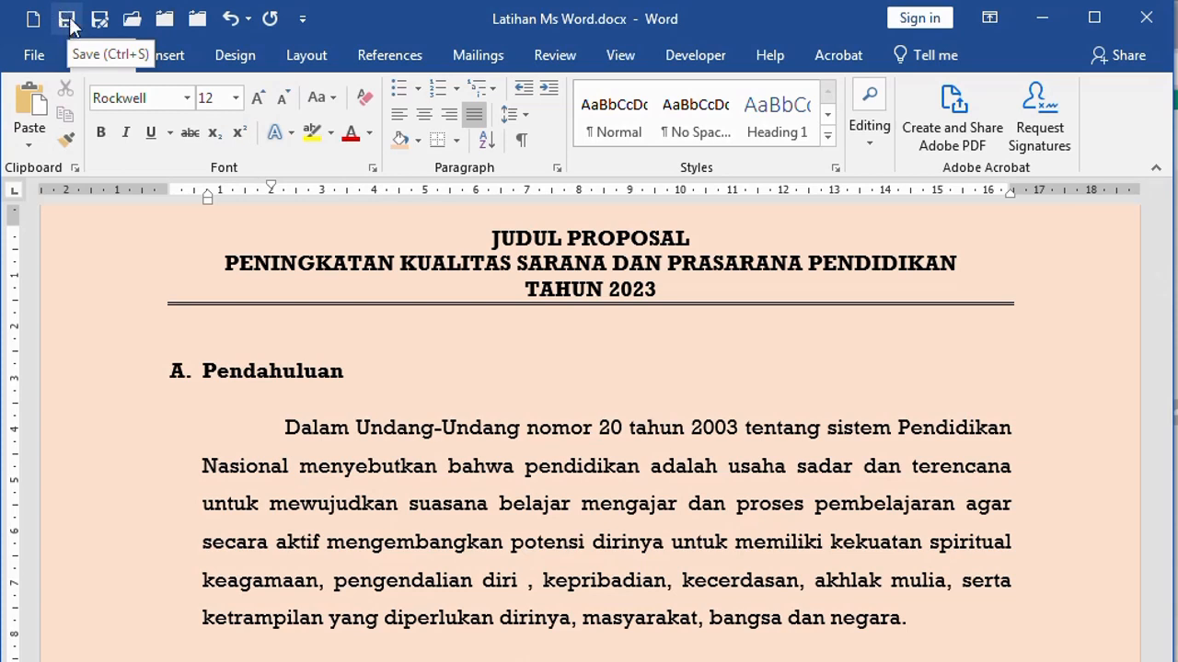
Step: Save the proposal, then save a copy as 'Latihan Ms Word 2.docx' in the recent drive E folder
left_click(33, 52)
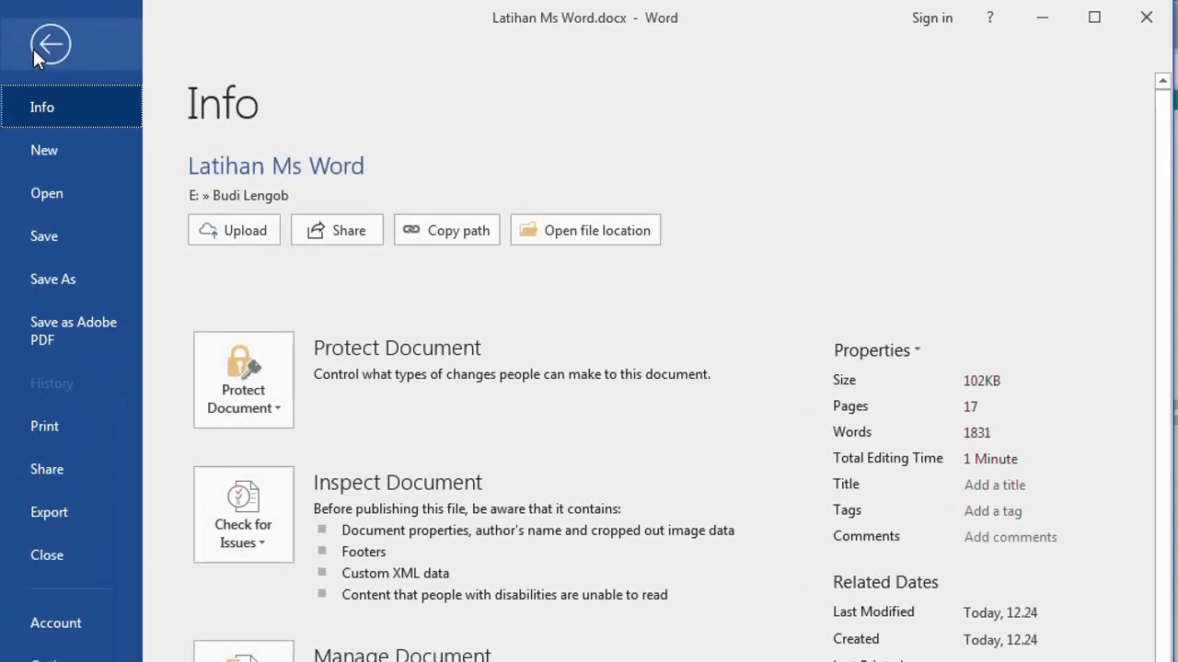
left_click(51, 236)
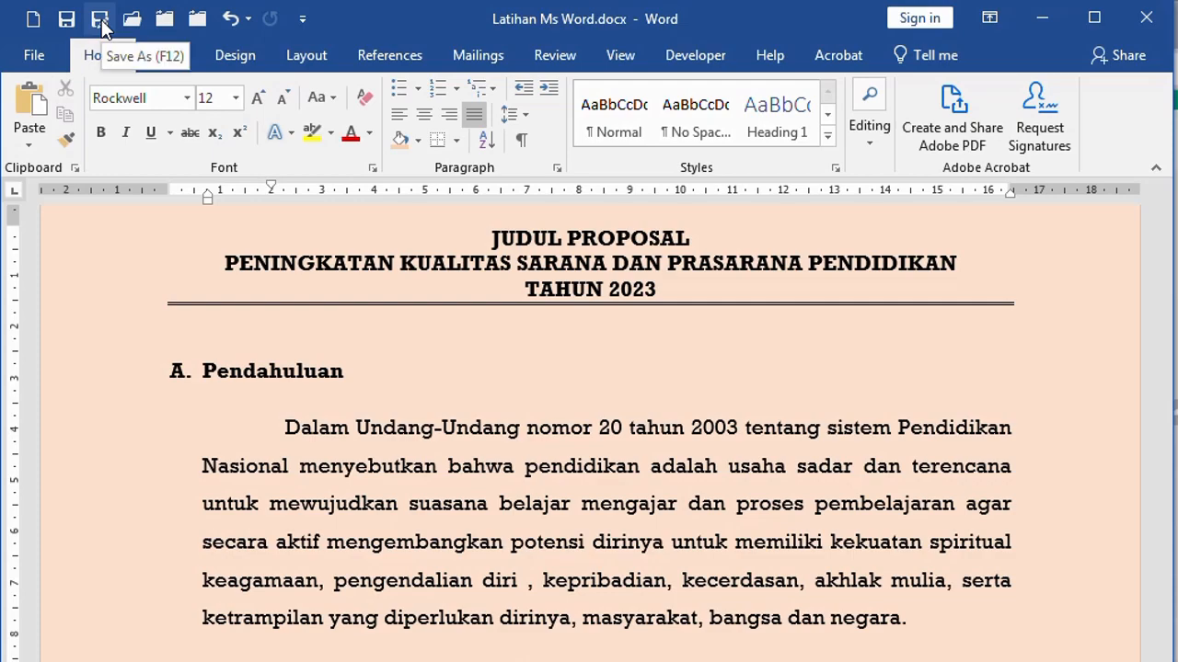
left_click(37, 56)
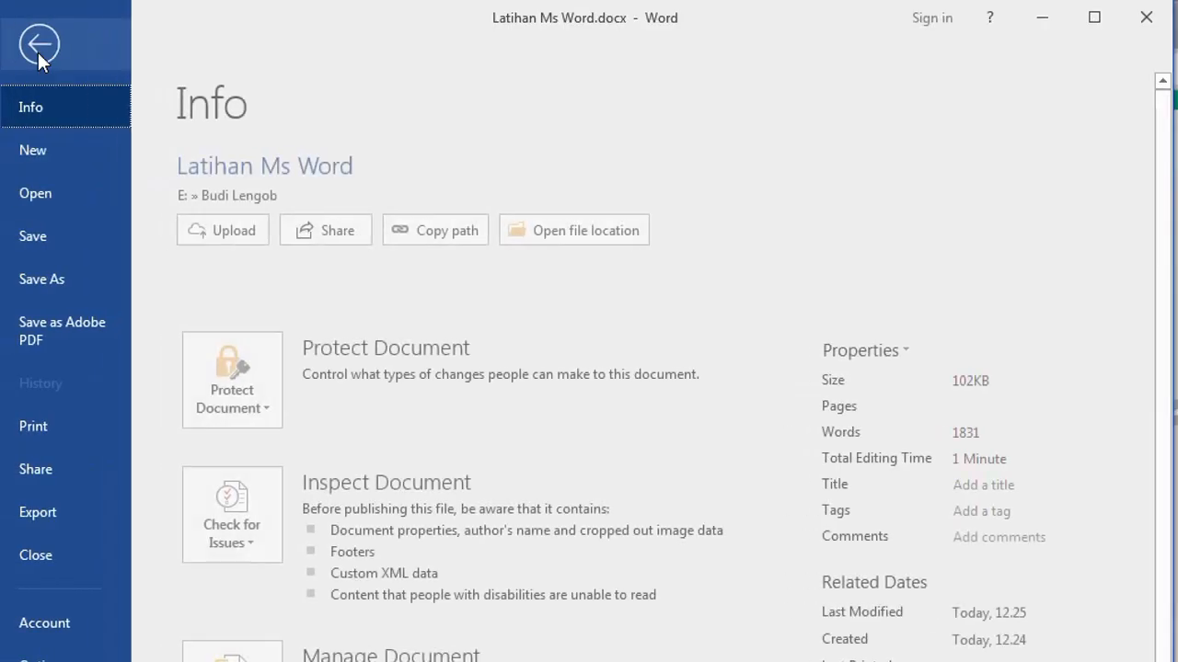
left_click(48, 281)
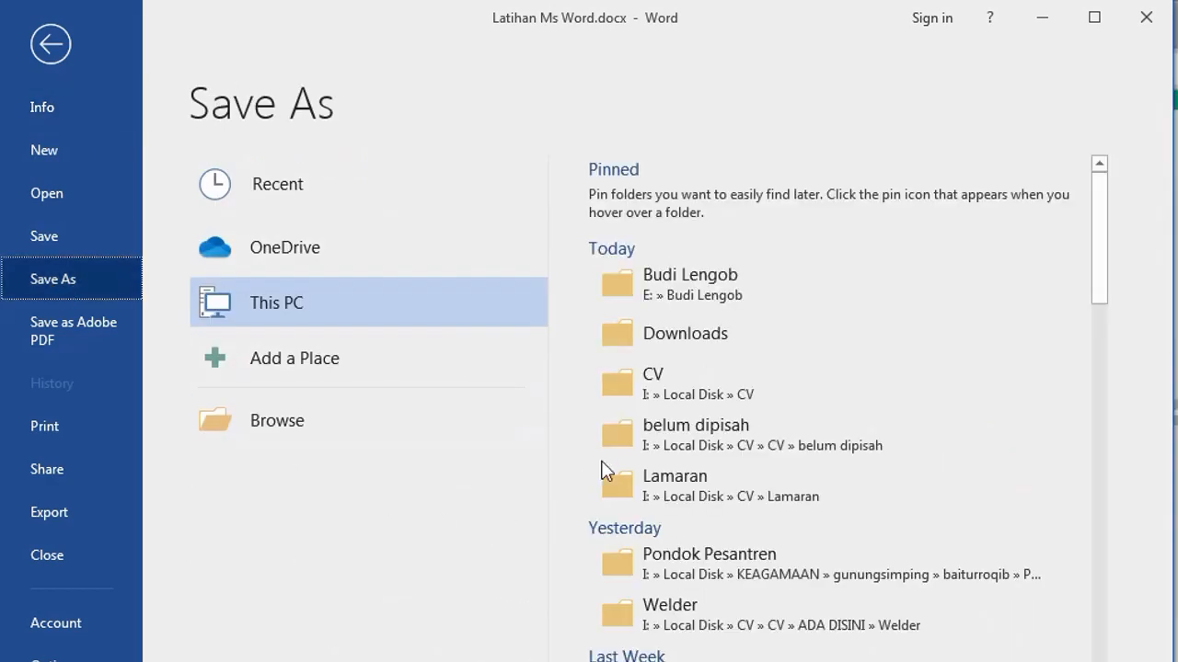
left_click(697, 302)
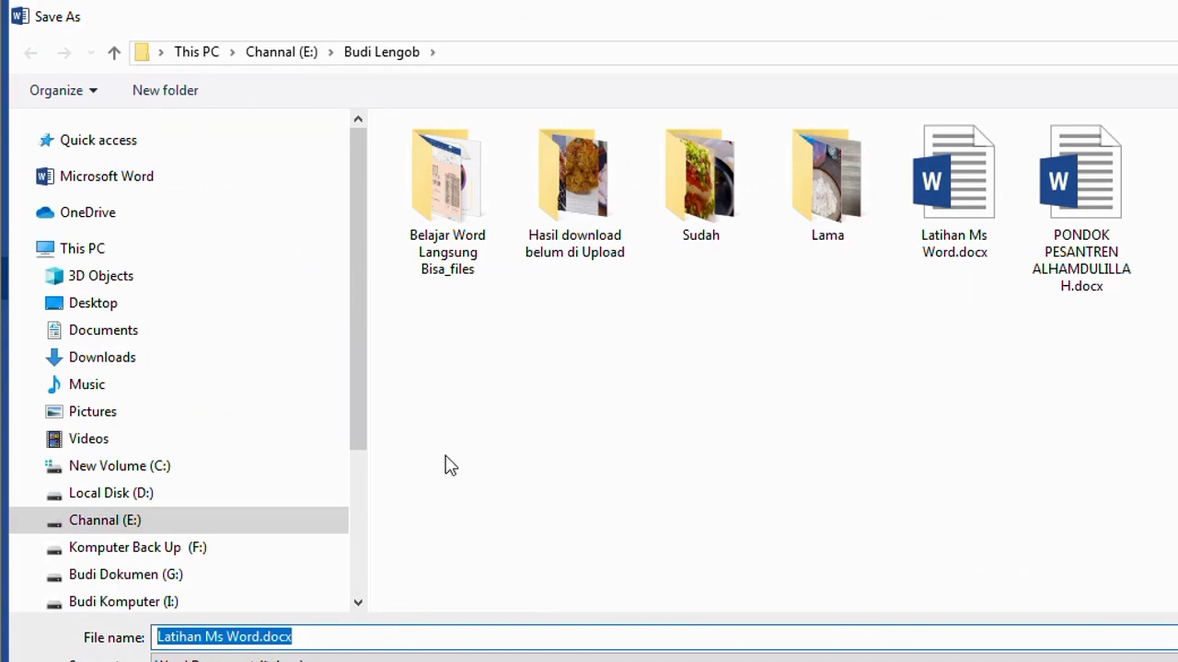
left_click(265, 636)
type("2")
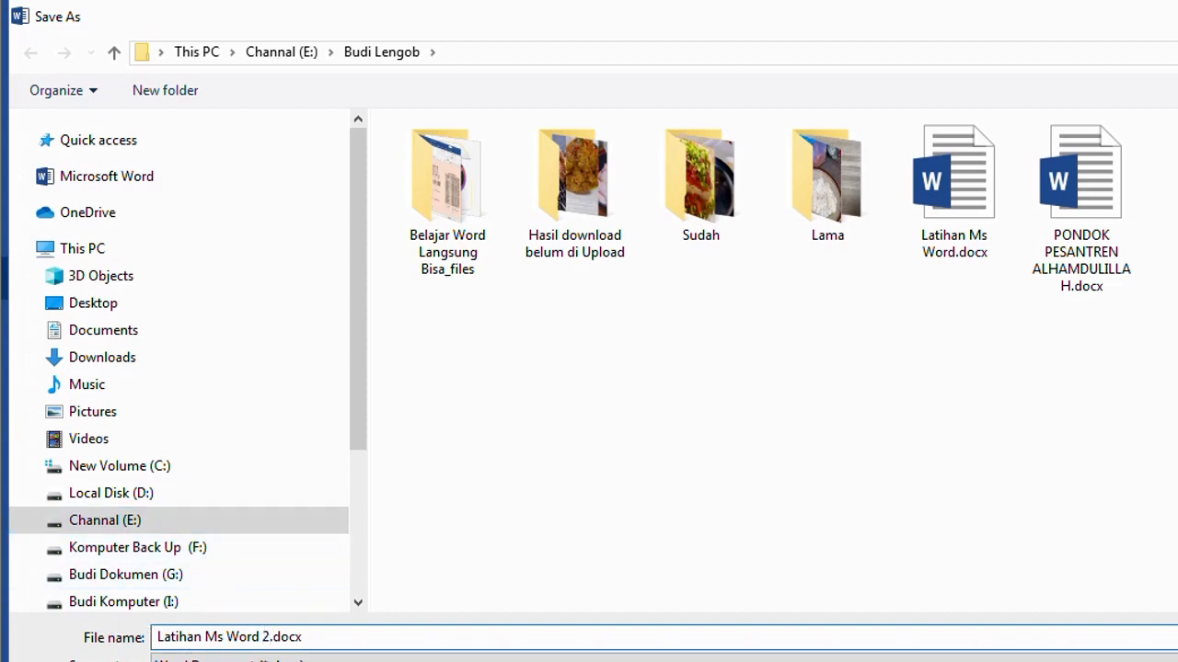
key("Return")
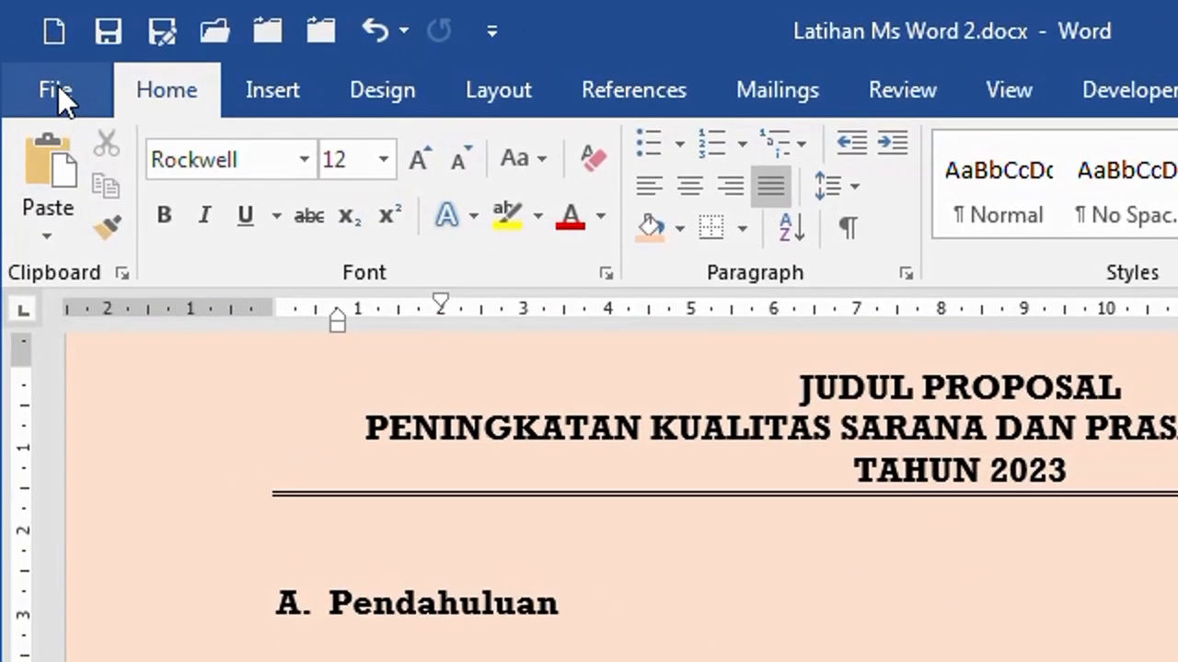
Step: Export the proposal via Save as Adobe PDF under the suggested name 'Latihan Ms Word 2.pdf'
left_click(28, 57)
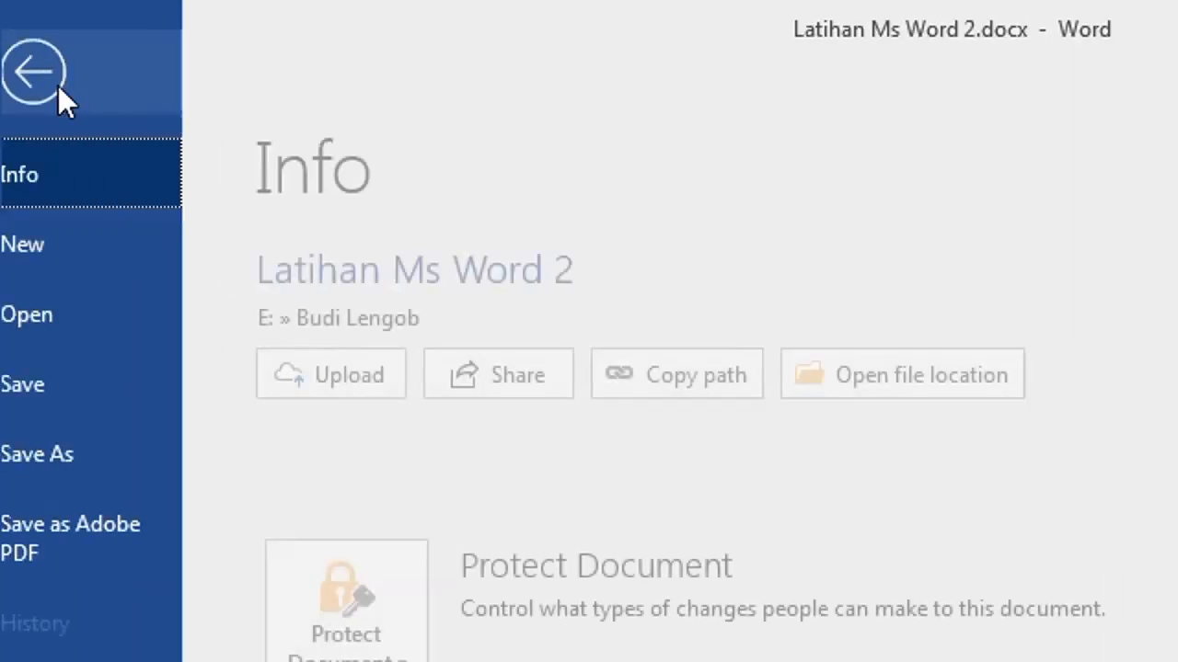
left_click(58, 86)
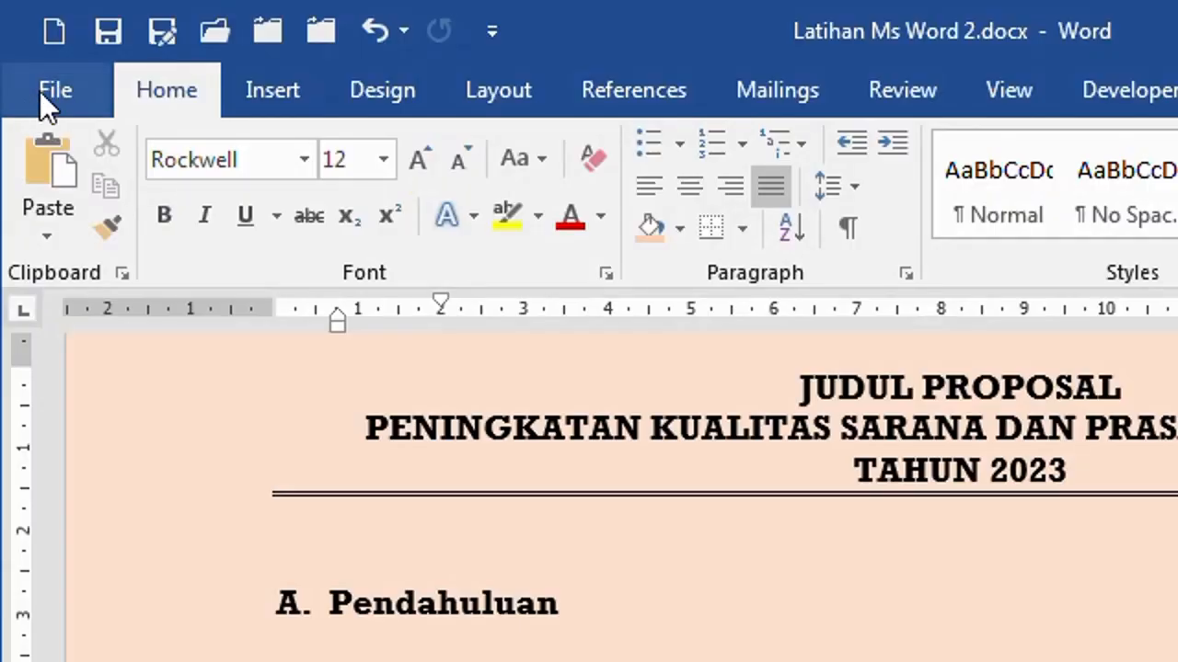
left_click(40, 90)
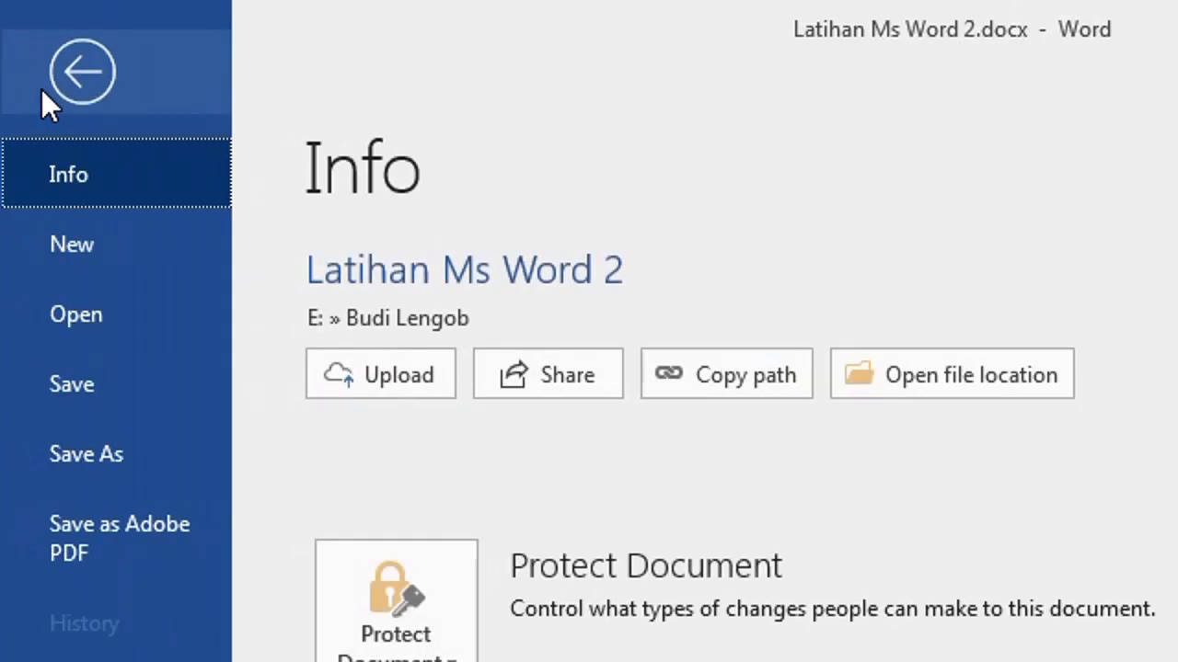
left_click(109, 531)
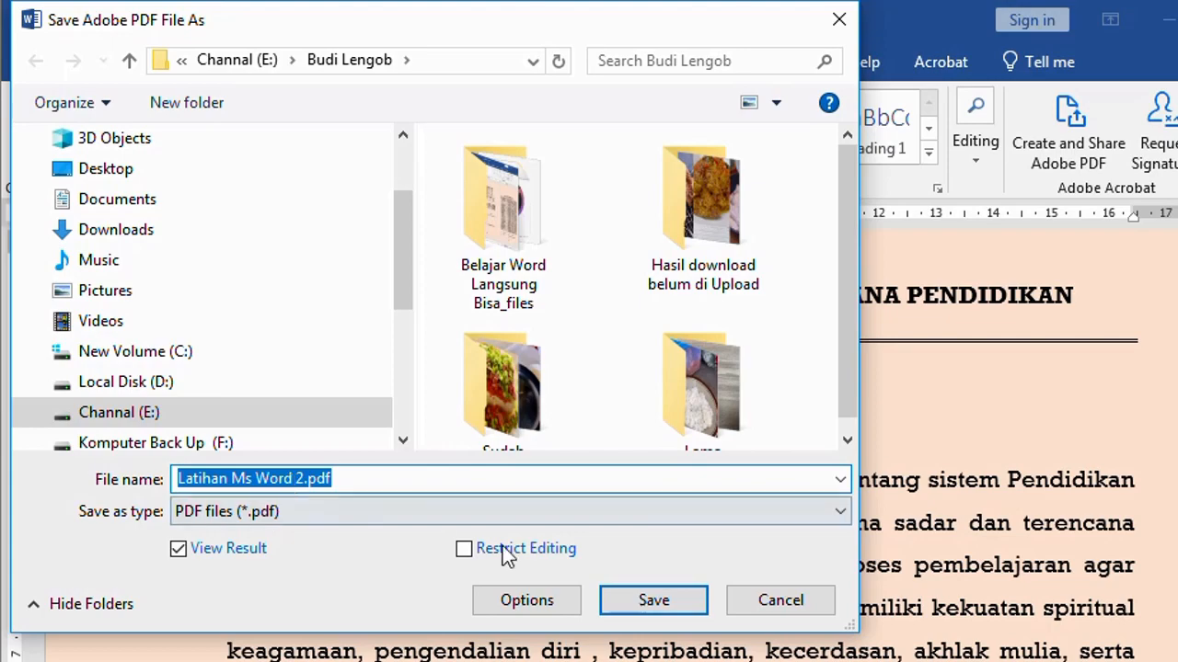
left_click(662, 603)
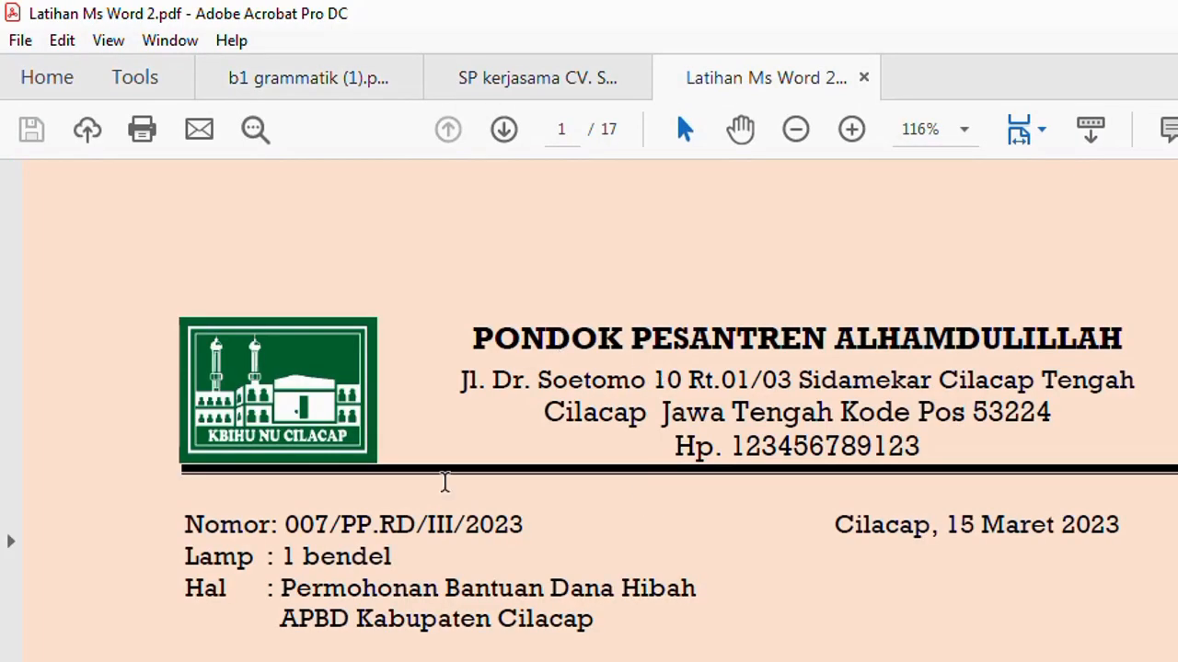
Step: Scroll through page 1 of the PDF in Acrobat, then return to the Word document with Alt+Tab
scroll(579, 497, "down", 10)
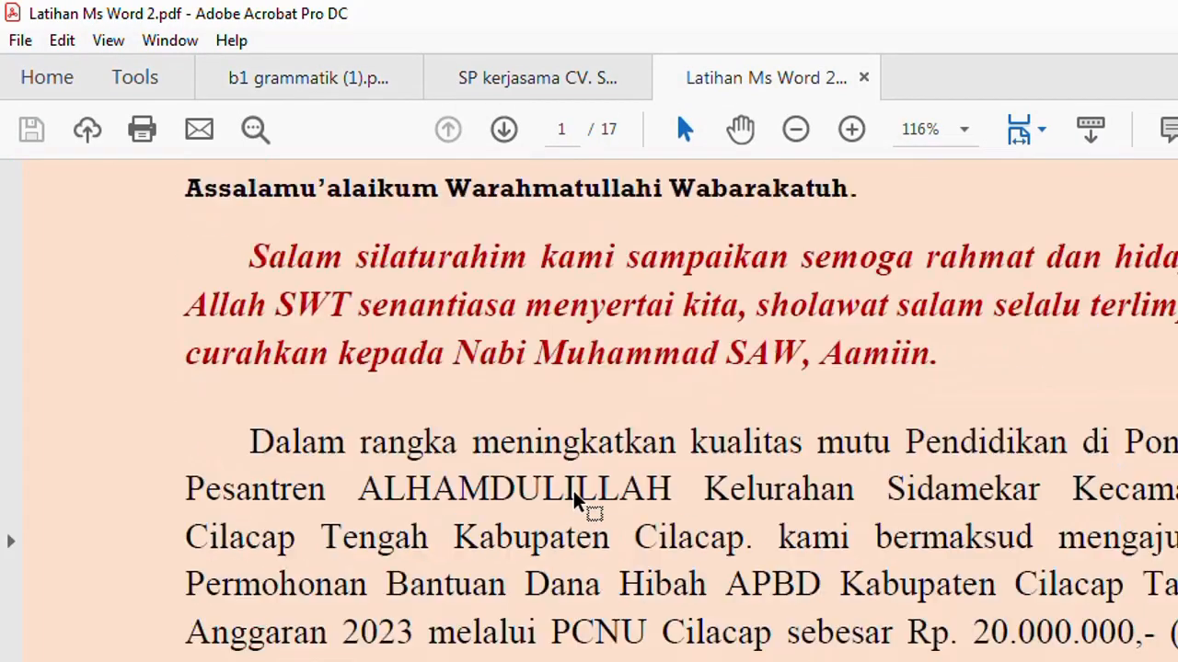
scroll(579, 496, "down", 10)
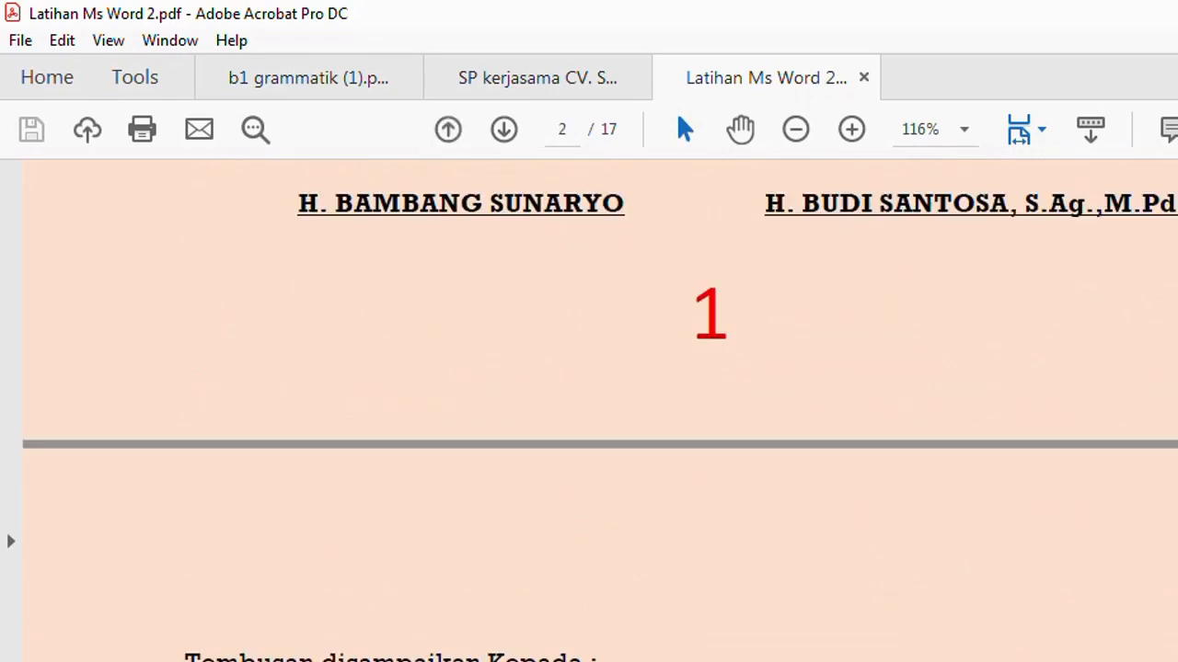
key("alt+Tab")
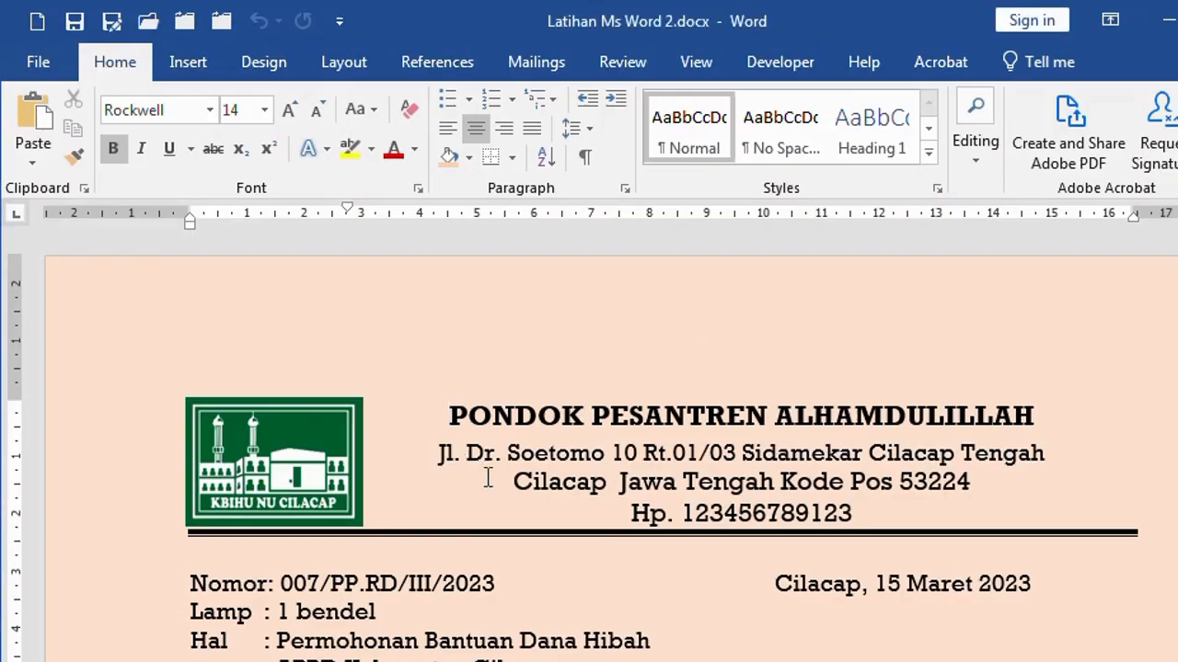
Step: Save the proposal as a PDF named 'Latihan Ms Word 3.pdf' in the recently used folder
left_click(37, 64)
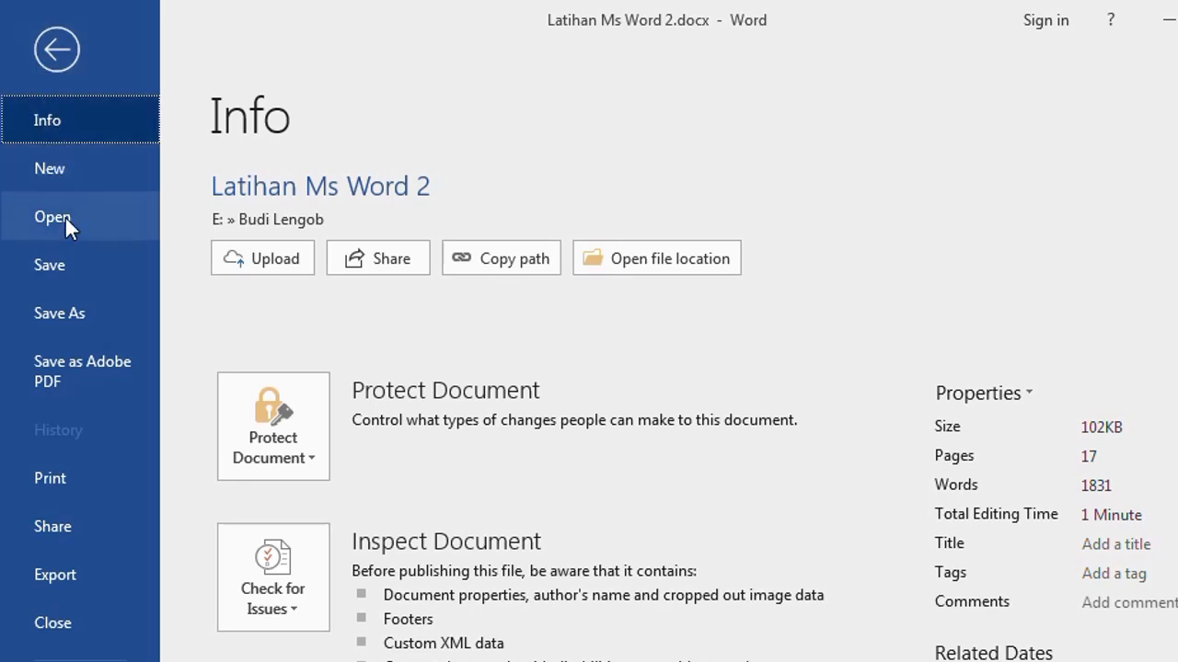
left_click(74, 312)
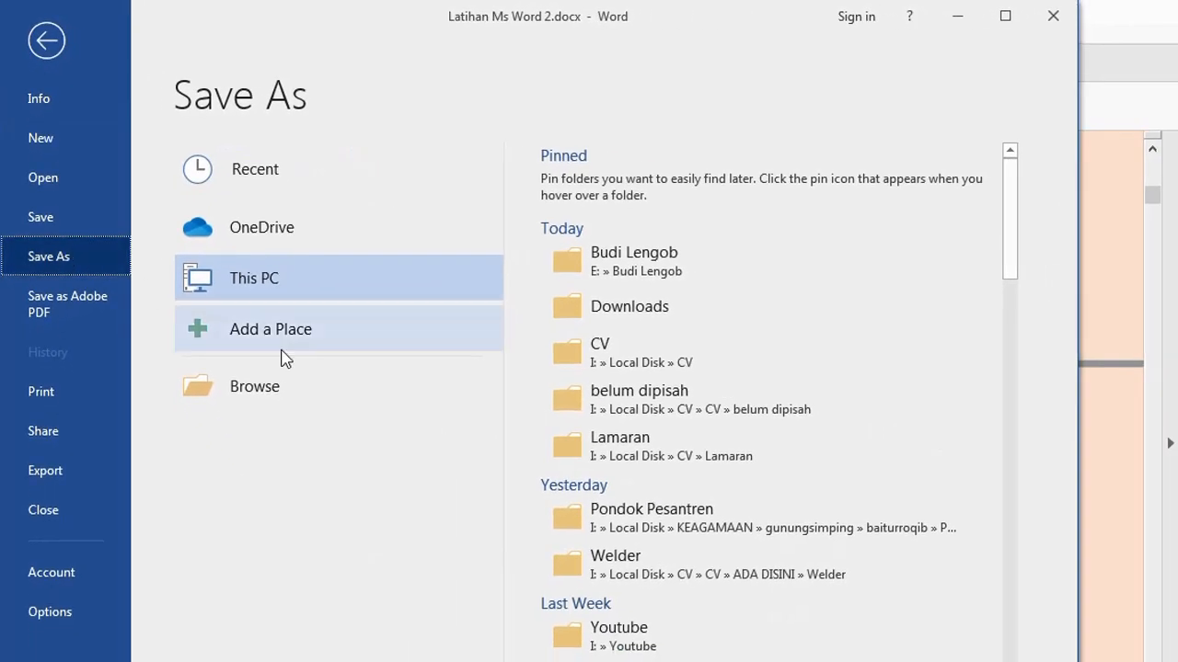
left_click(678, 268)
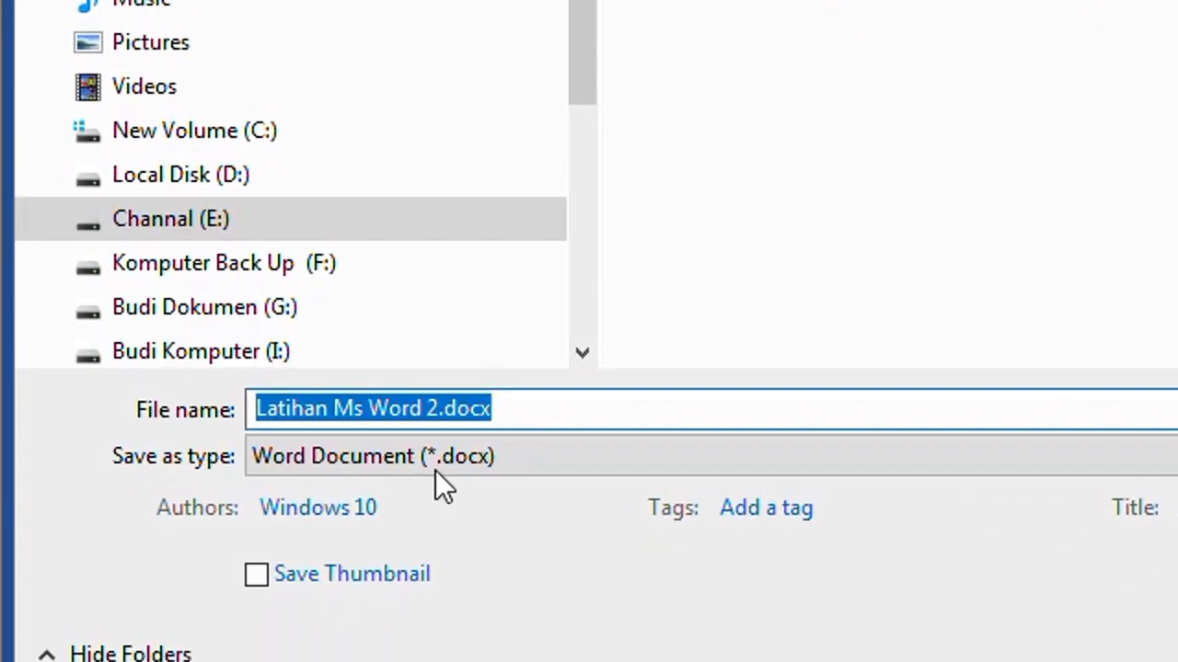
left_click(527, 457)
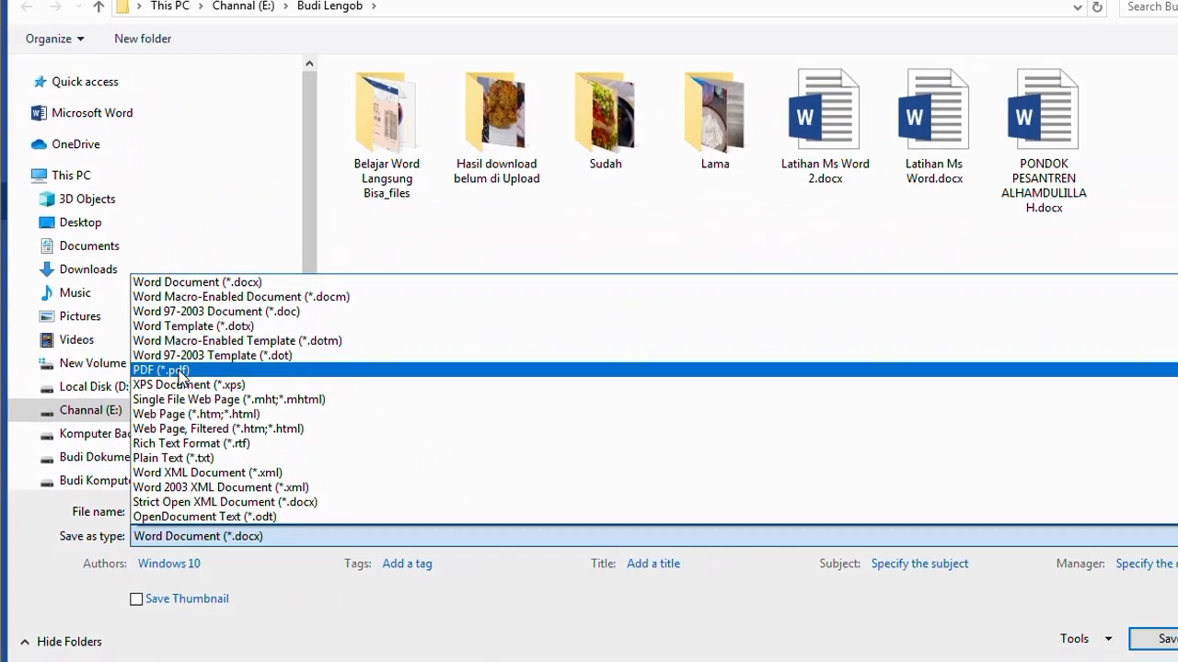
left_click(335, 143)
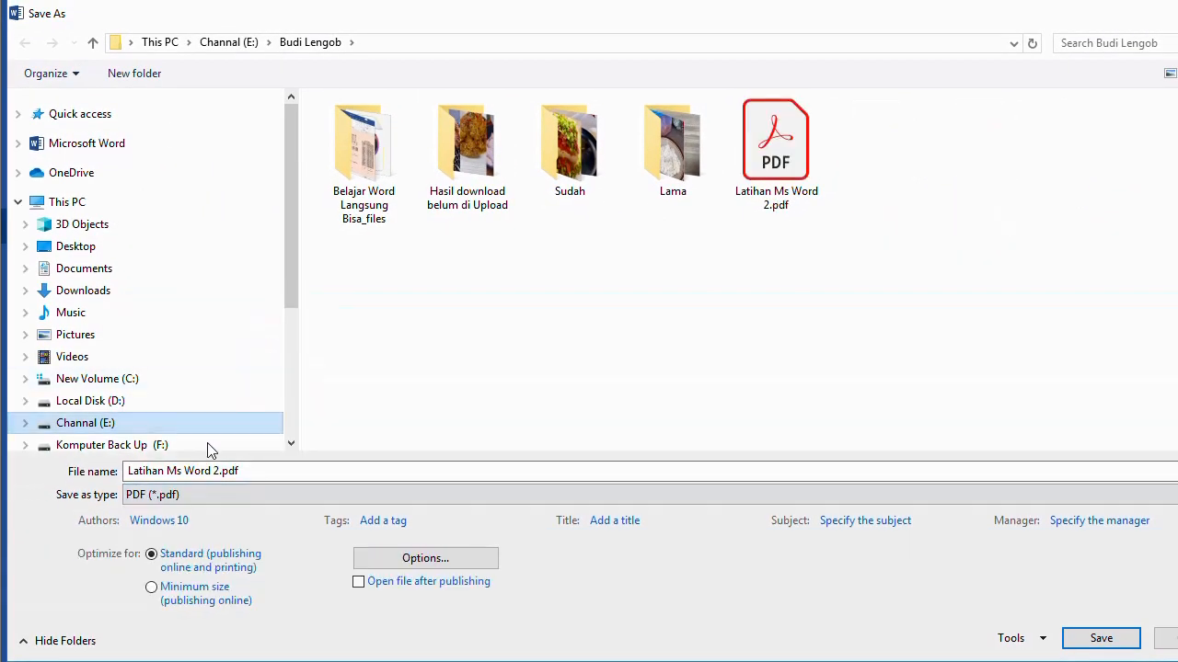
left_click(229, 467)
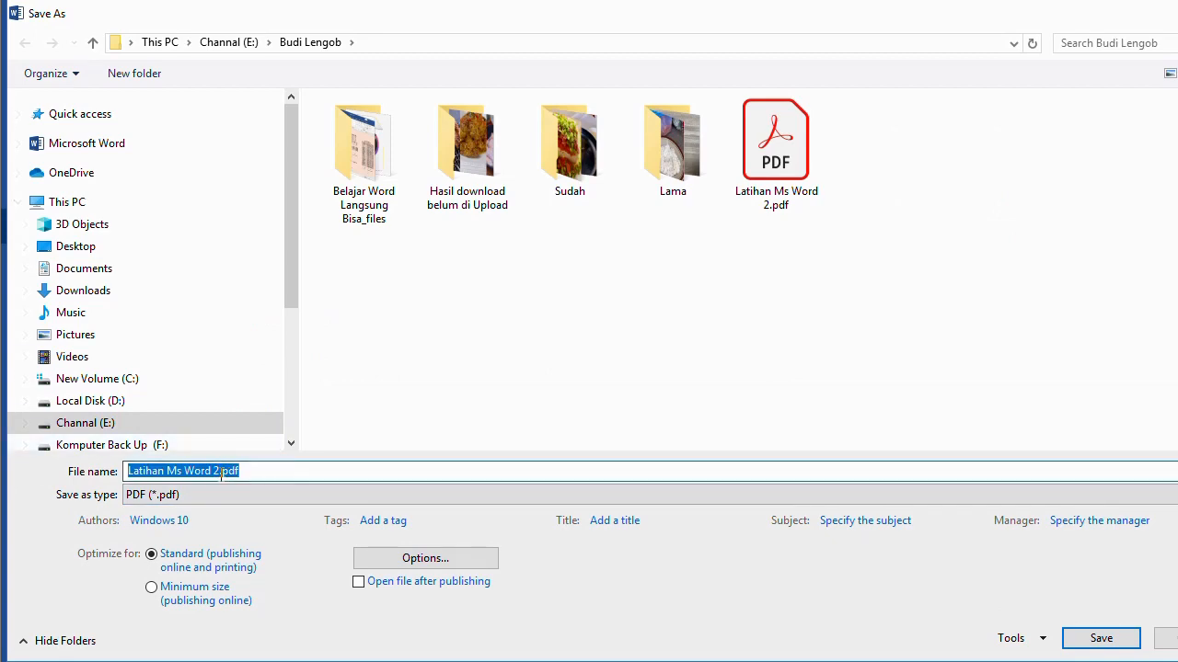
left_click(218, 471)
type("3")
key("Delete")
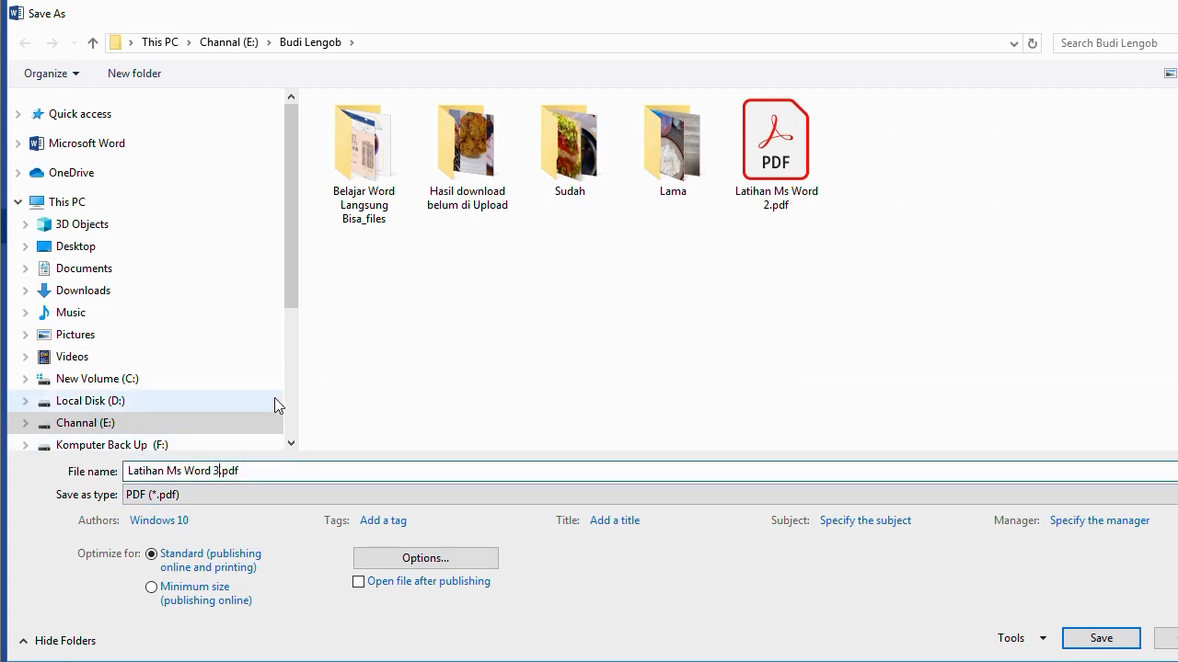
left_click(878, 598)
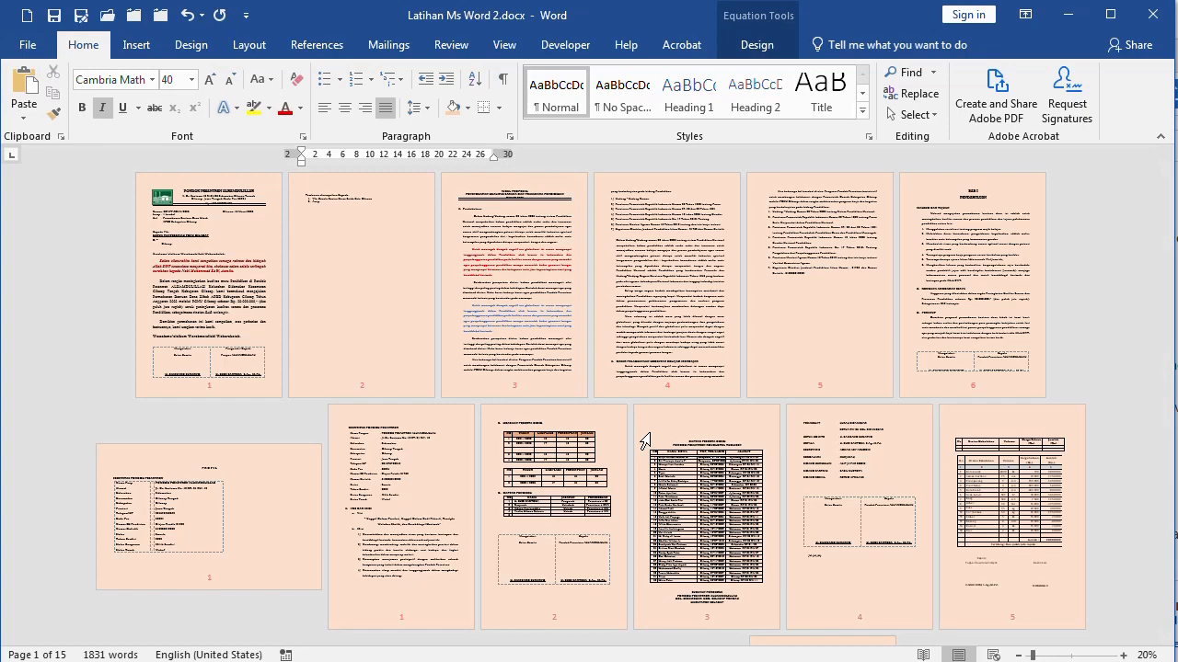
key("ctrl+End")
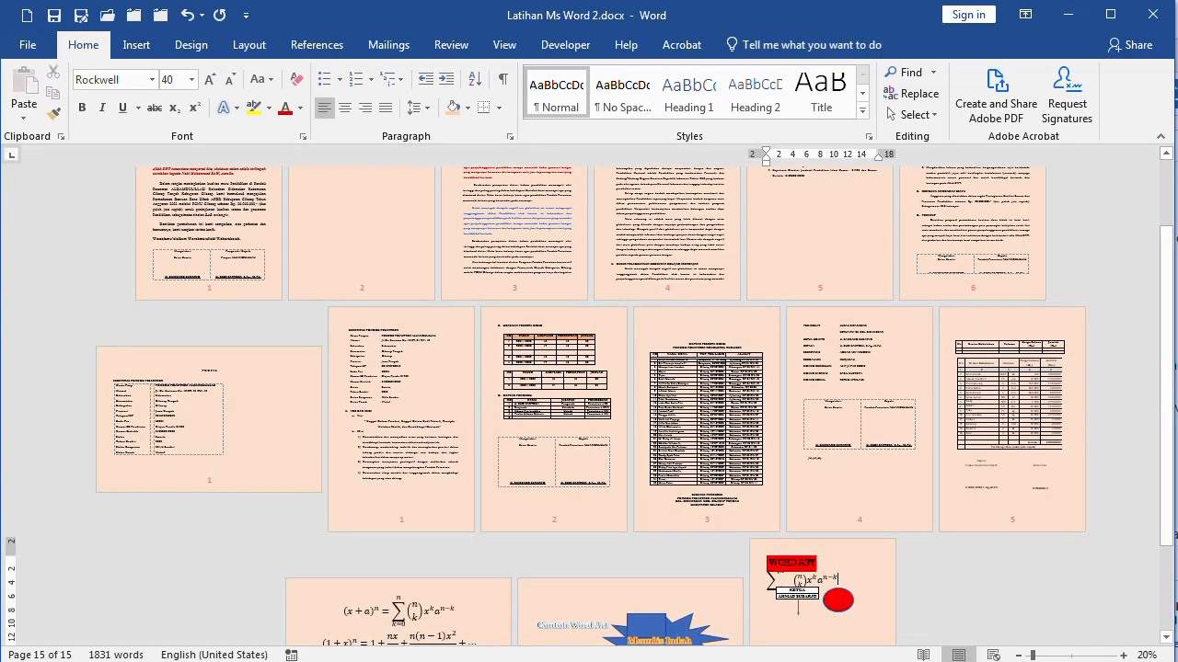
scroll(281, 424, "up", 3)
scroll(281, 425, "up", 2)
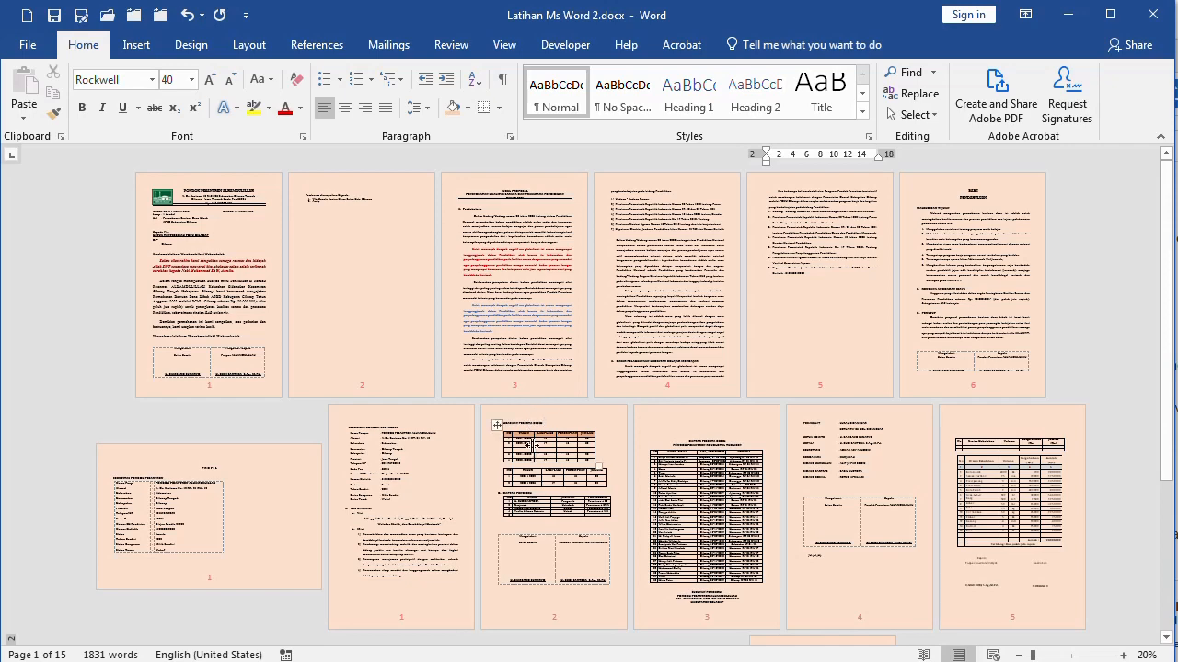
scroll(534, 445, "down", 2)
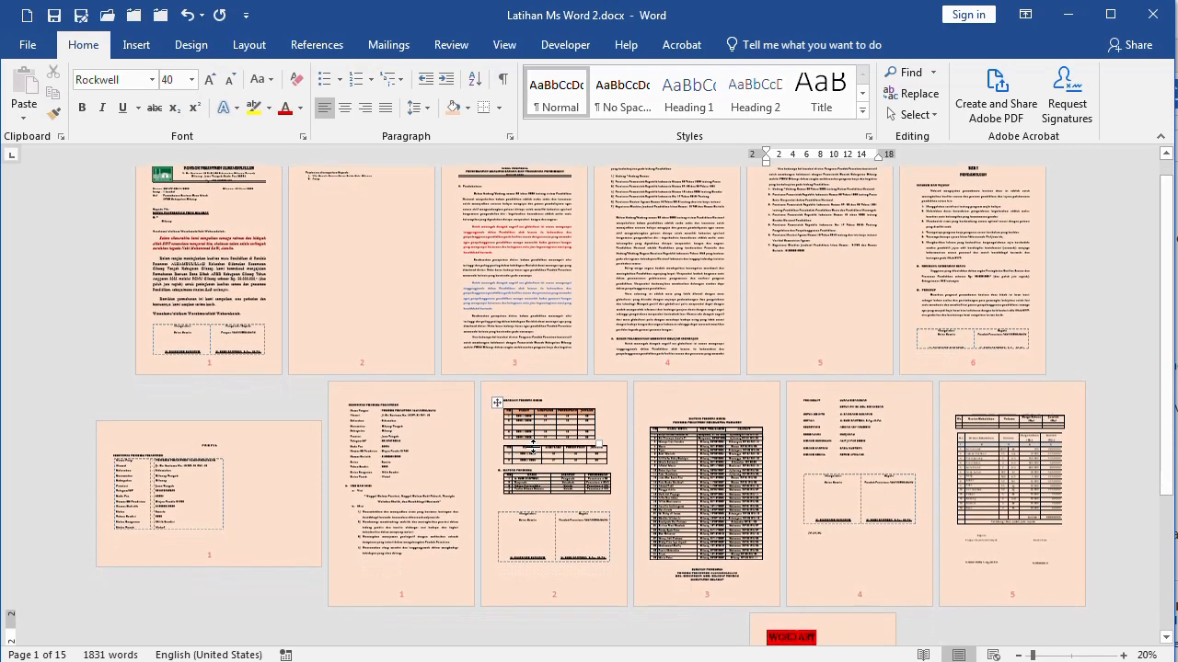
scroll(534, 446, "down", 2)
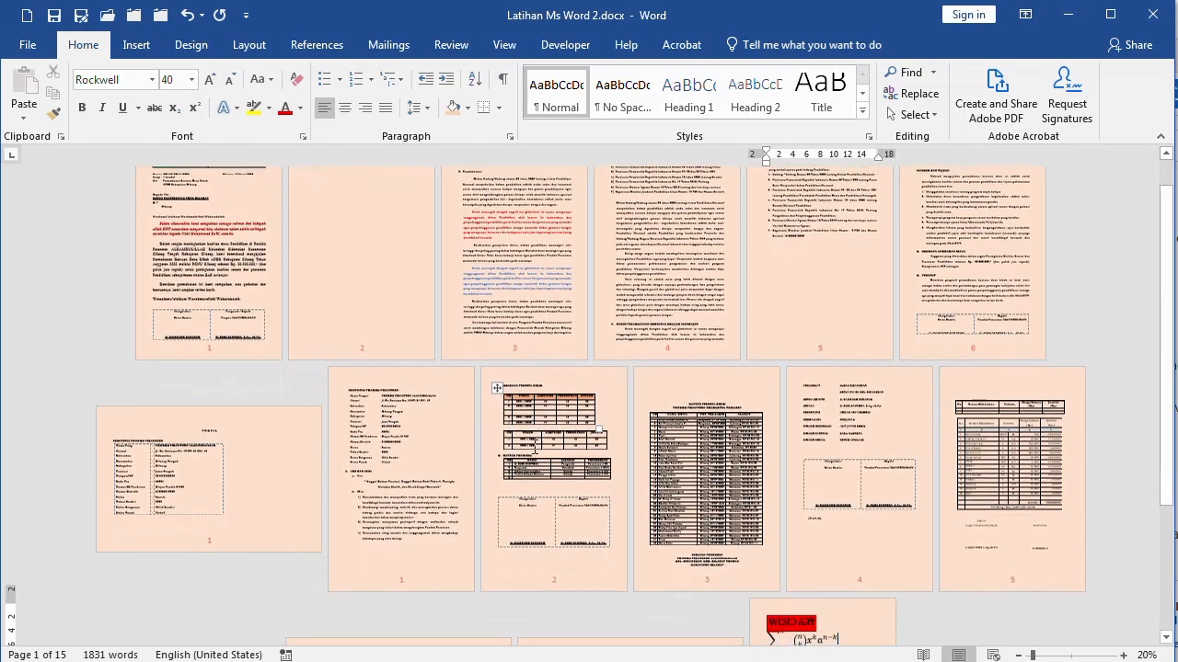
scroll(533, 445, "down", 8)
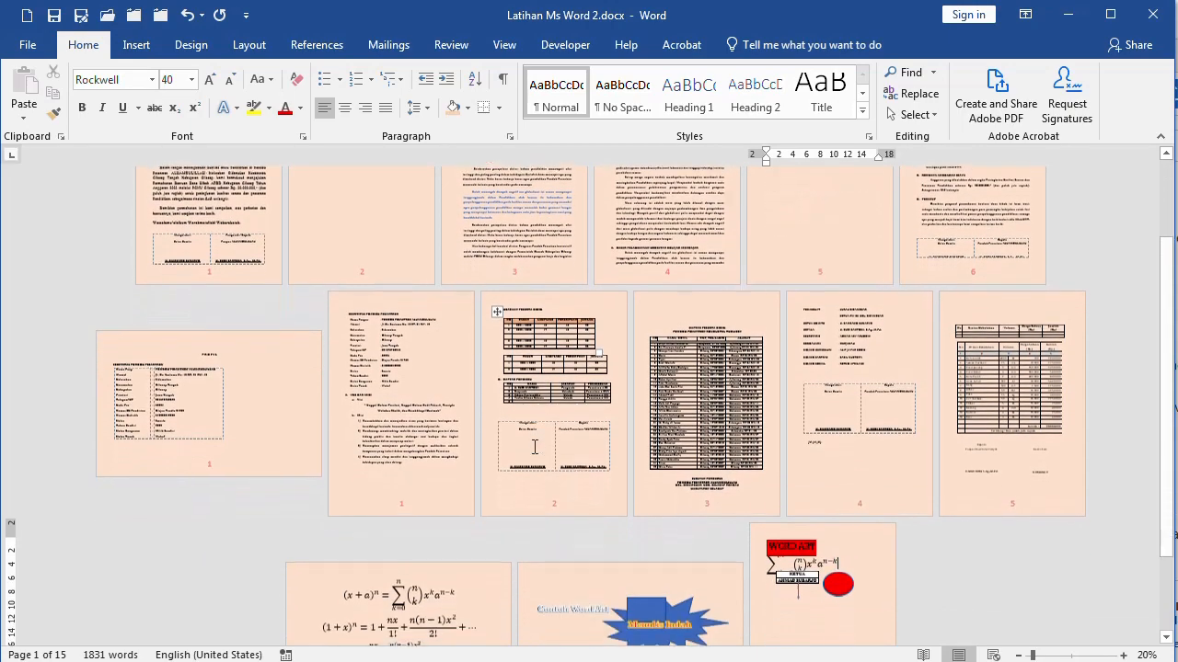
scroll(533, 445, "down", 6)
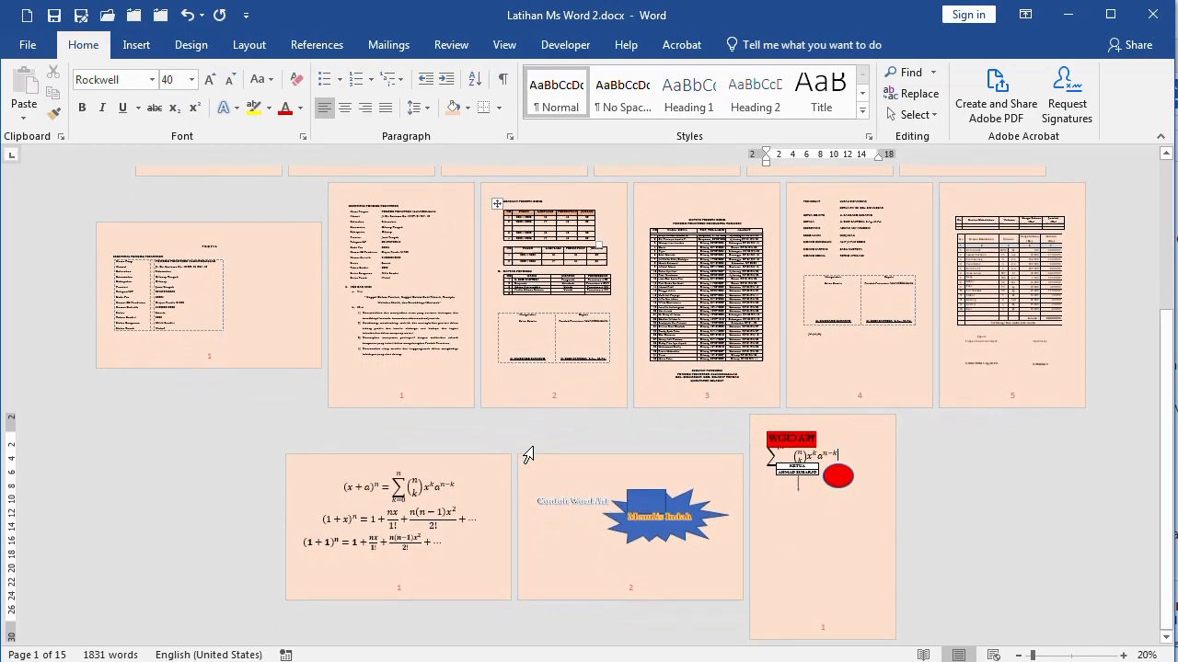
scroll(528, 455, "up", 15)
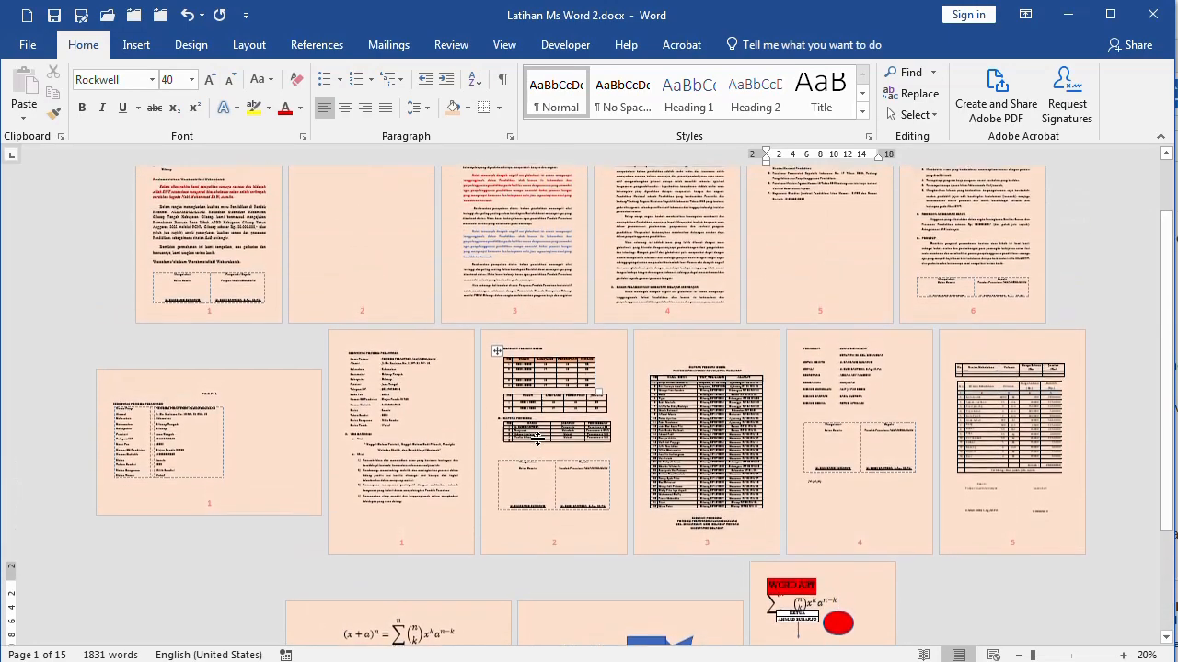
scroll(538, 433, "up", 3)
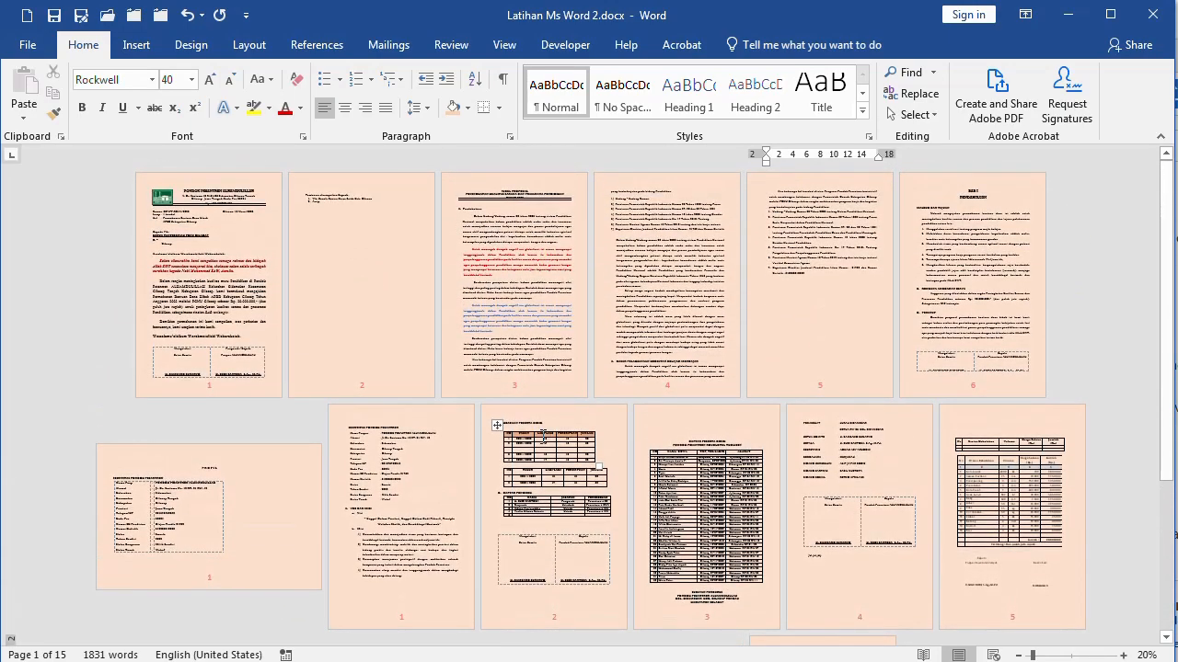